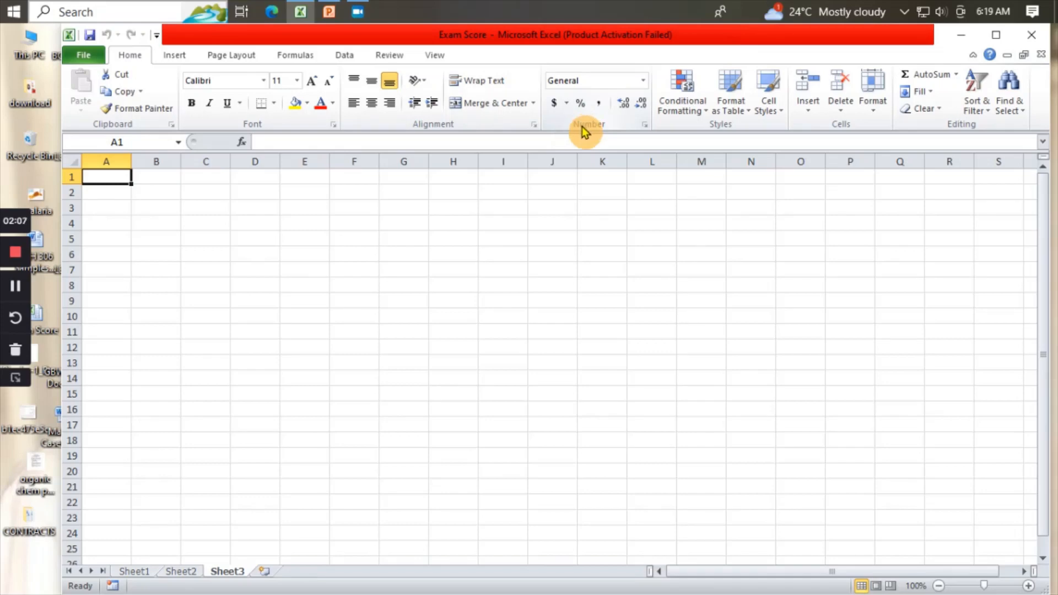
# Top-align cell A1, and look through the Insert, Page Layout, Formulas, Data, Review and View commands
pyautogui.click(359, 79)
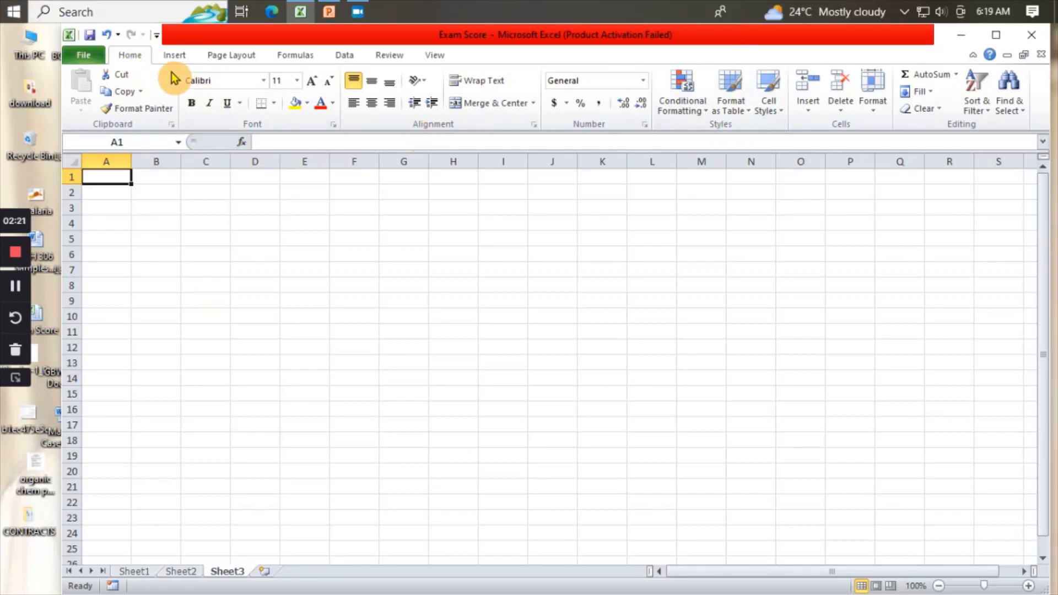
pyautogui.click(173, 57)
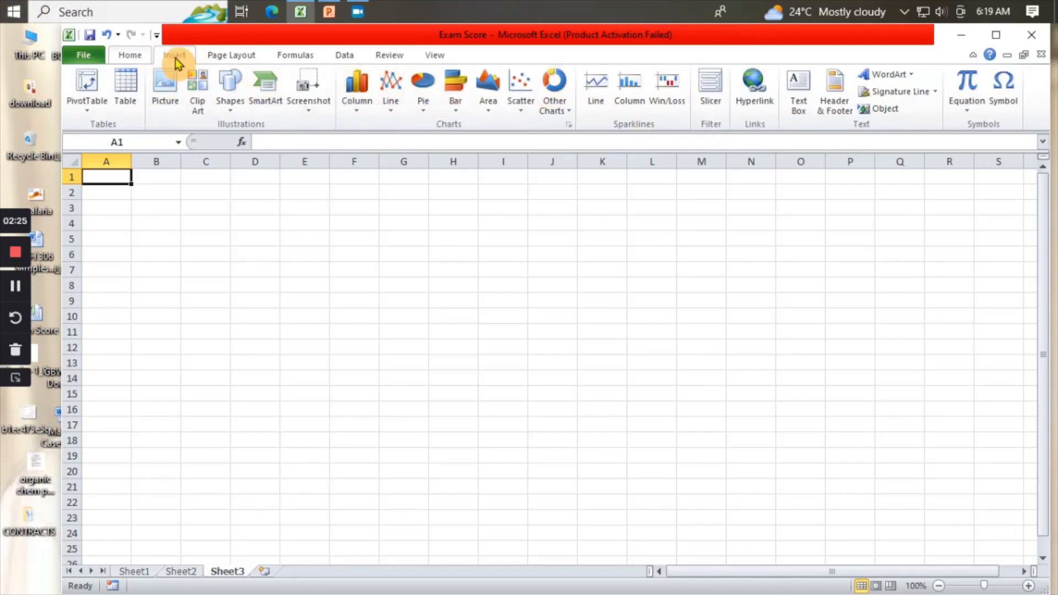
pyautogui.click(234, 57)
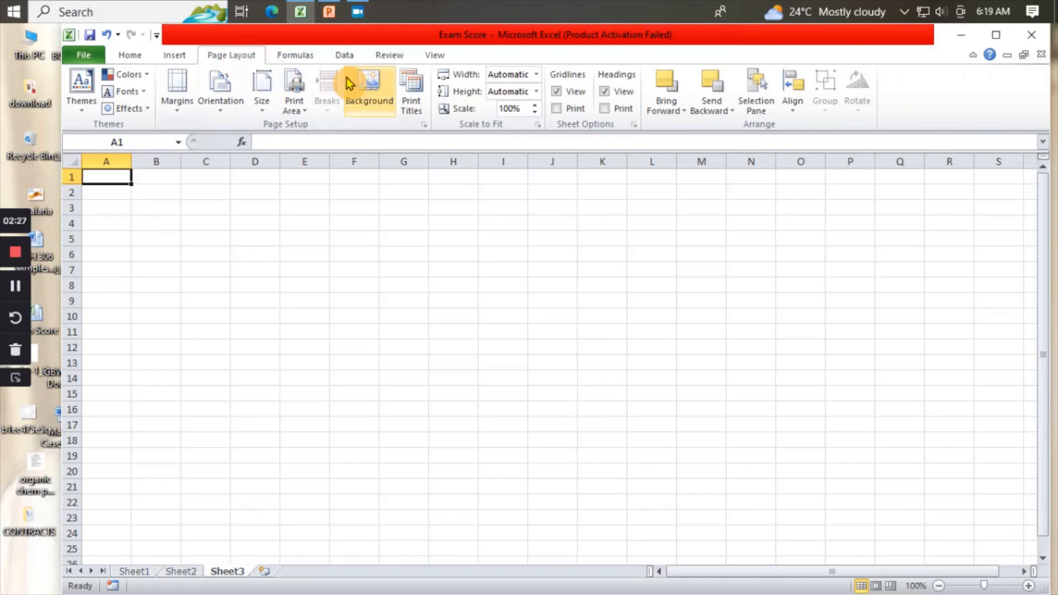
pyautogui.click(302, 58)
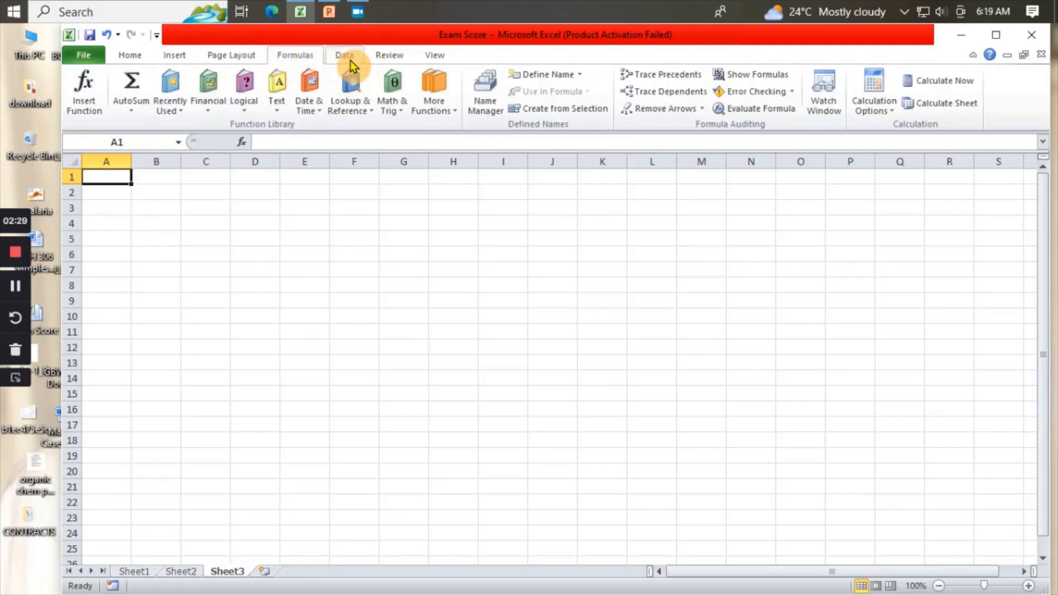
pyautogui.click(350, 57)
pyautogui.click(390, 57)
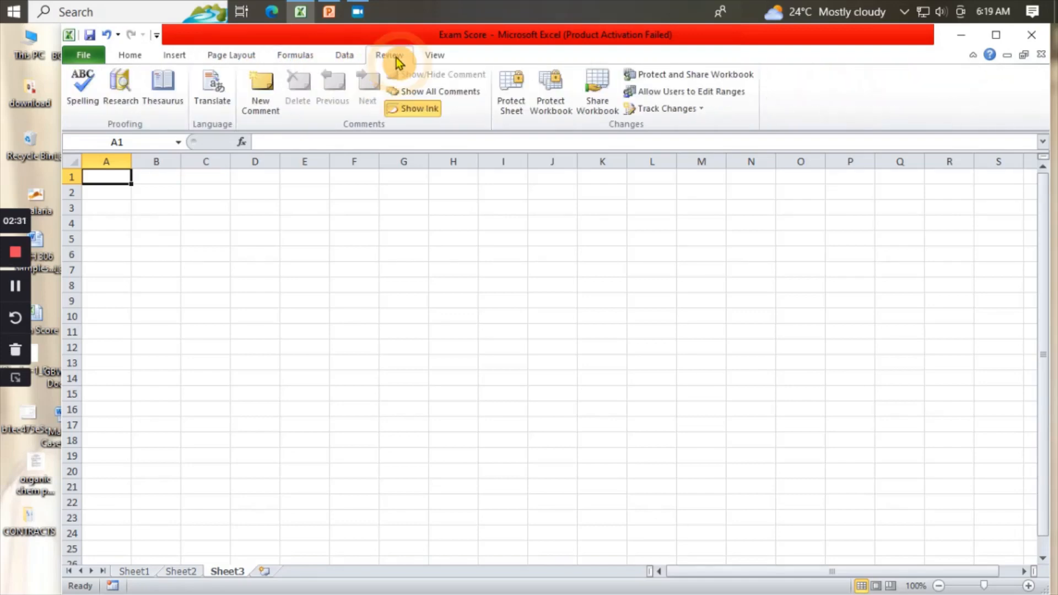
pyautogui.click(441, 58)
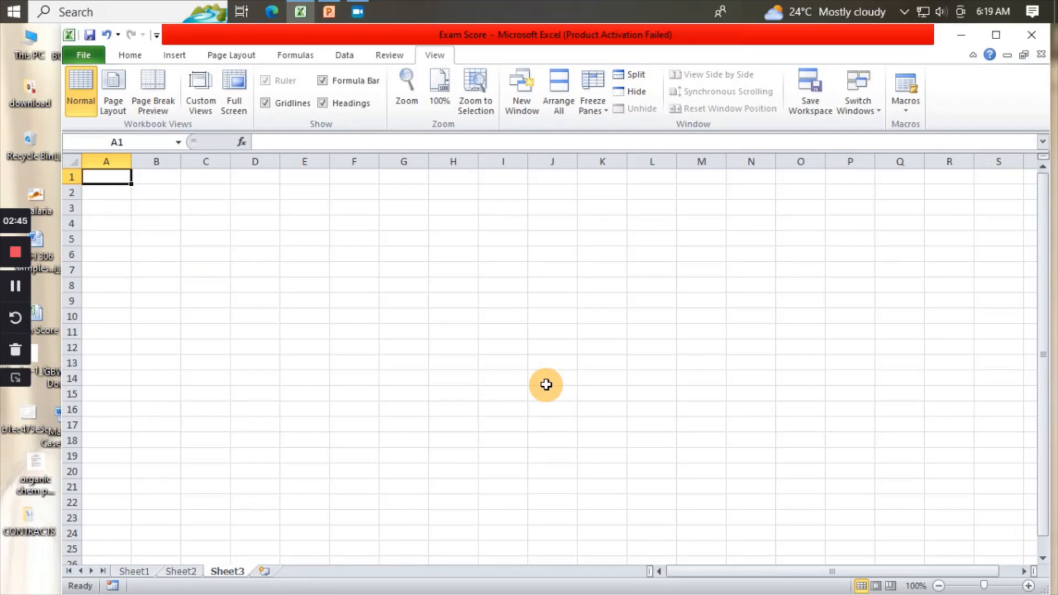
# Select cell B3, and highlight whole columns A, B, C and D one after another
pyautogui.click(149, 207)
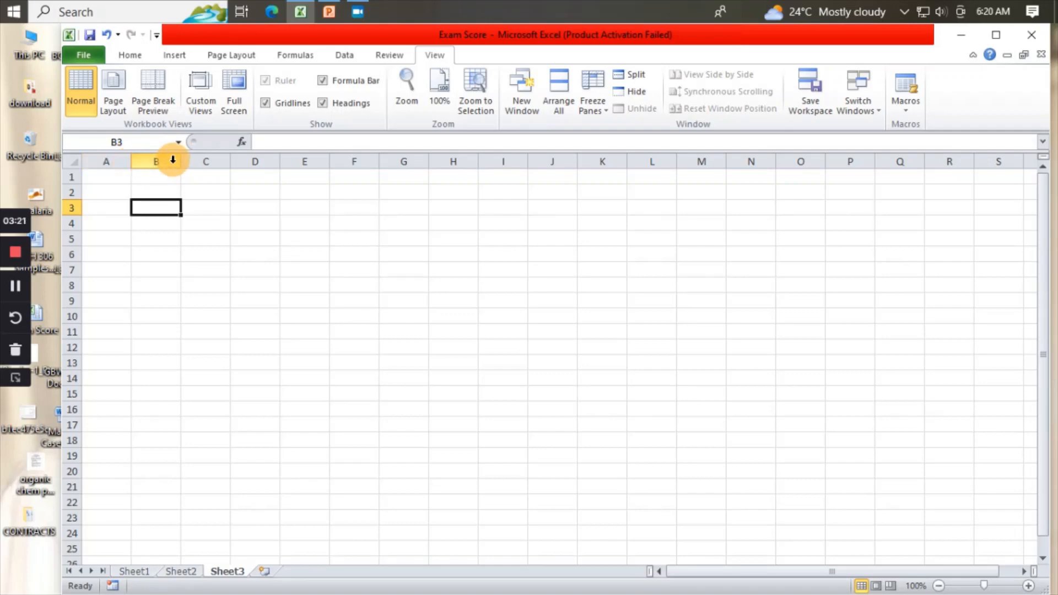
pyautogui.click(108, 159)
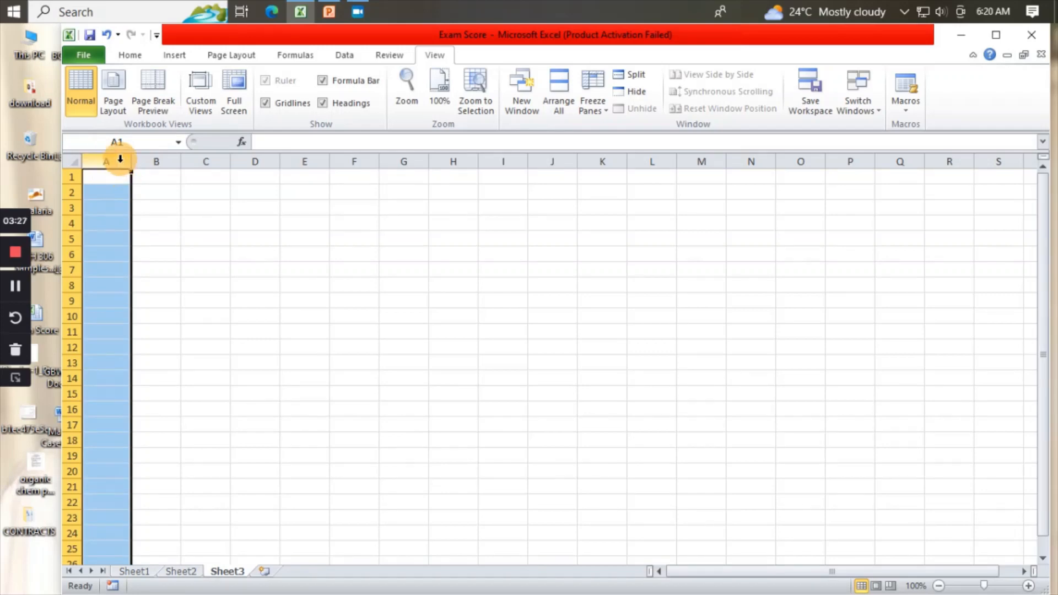
pyautogui.click(157, 160)
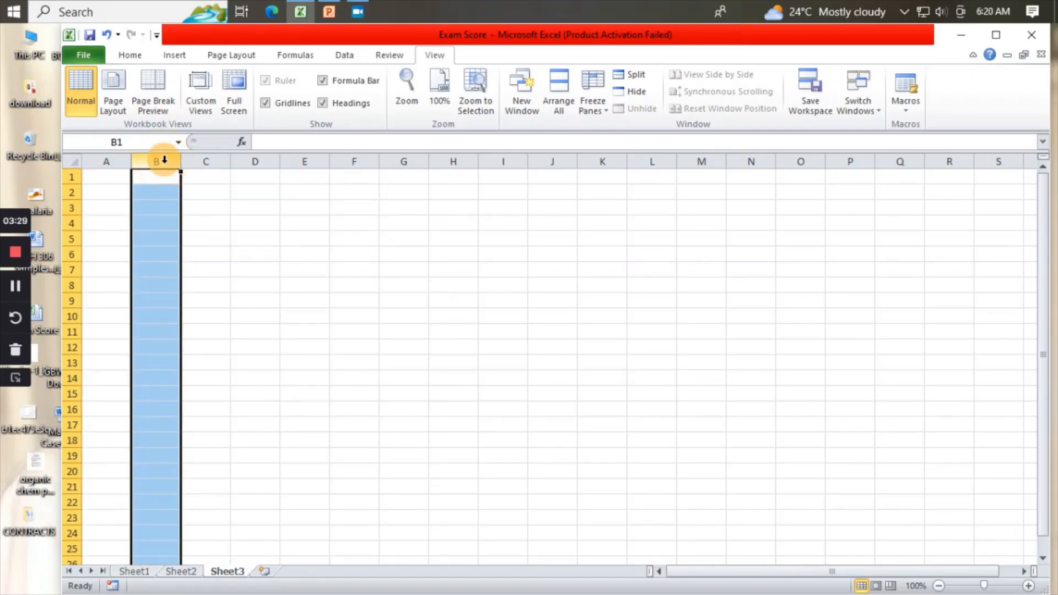
pyautogui.click(205, 160)
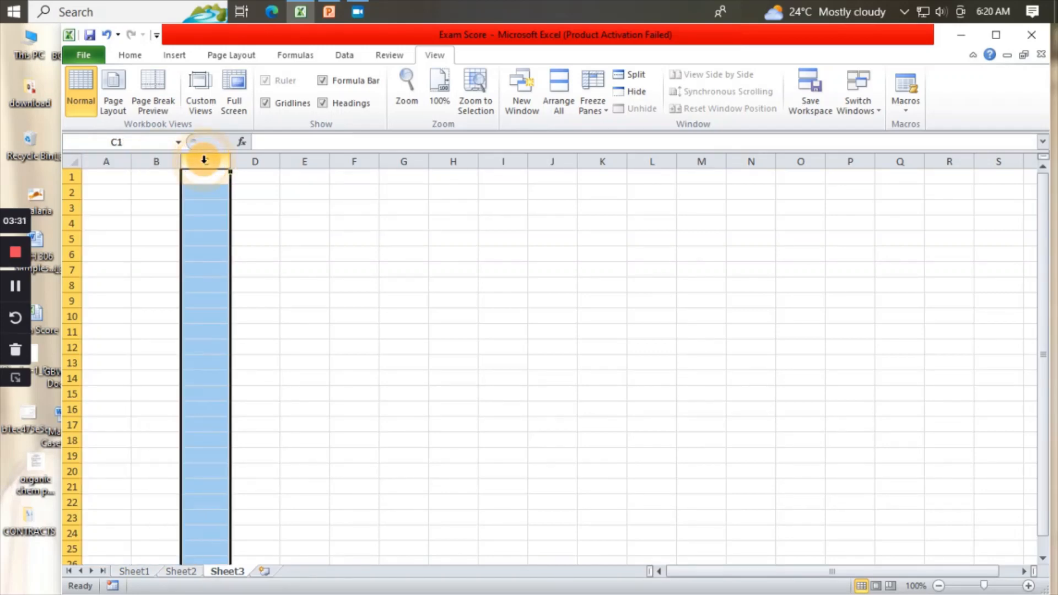
pyautogui.click(257, 159)
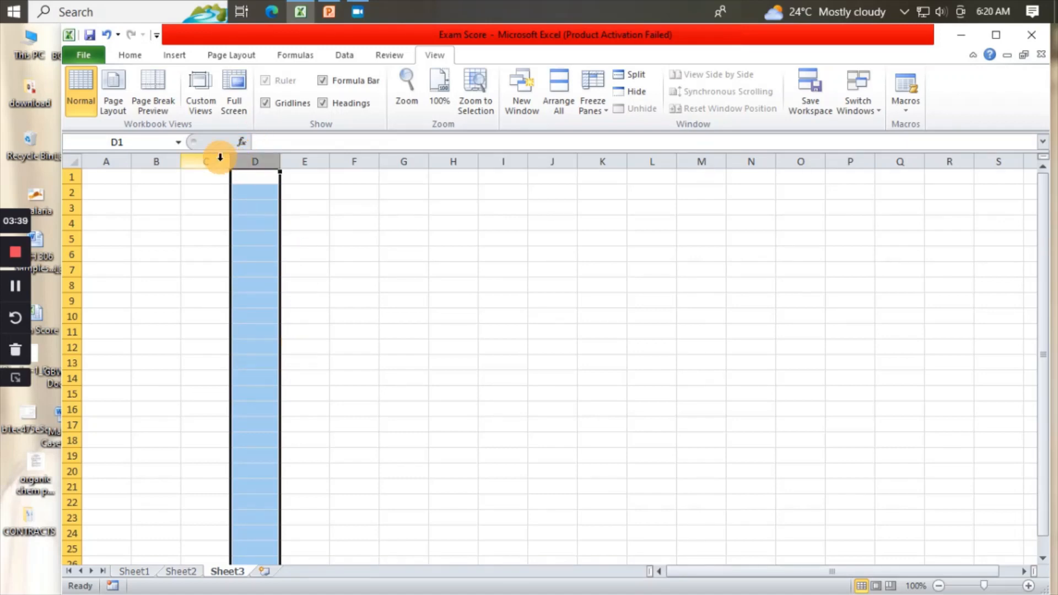
# Highlight whole rows 1 to 5 one after another, and end on the single cell B9
pyautogui.click(70, 178)
pyautogui.click(71, 192)
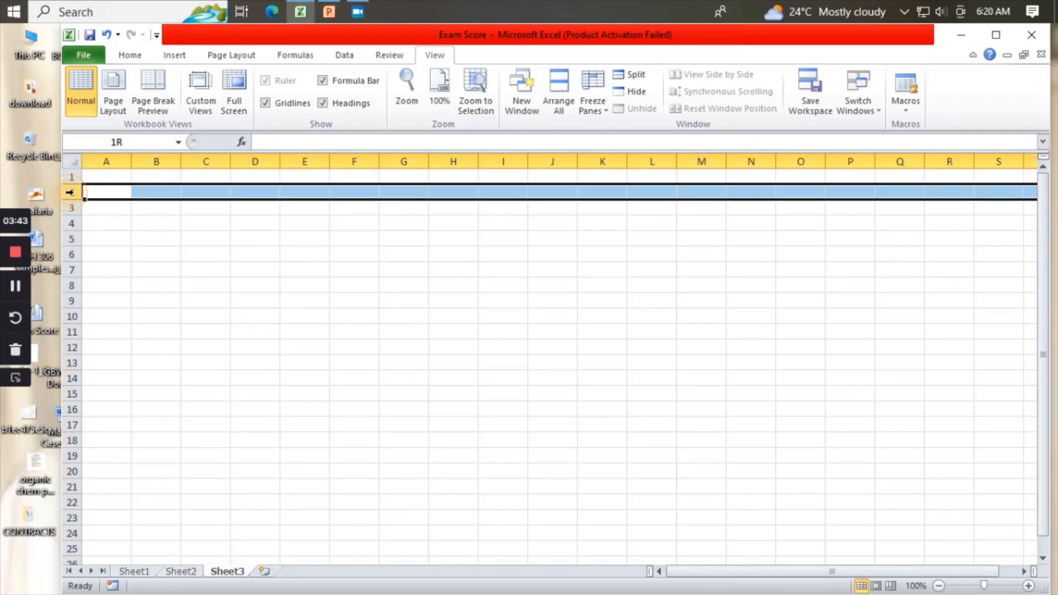
pyautogui.click(70, 207)
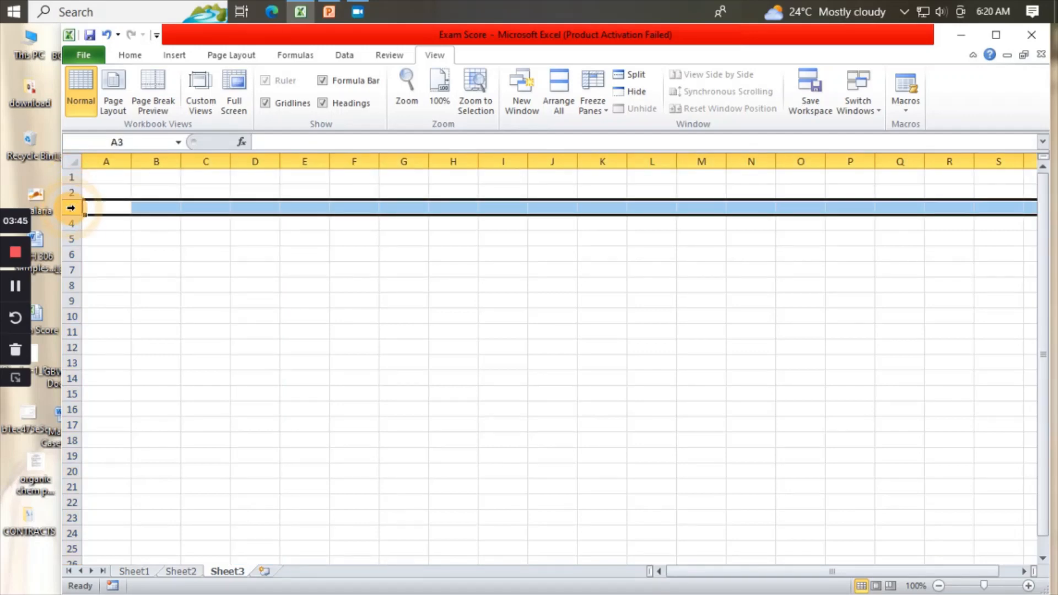
pyautogui.click(74, 224)
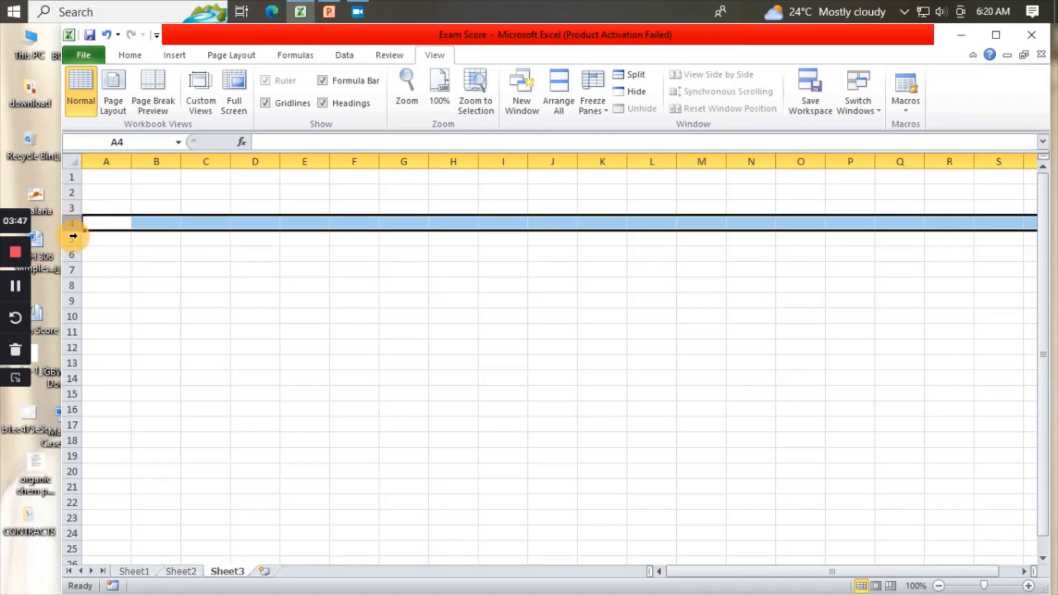
pyautogui.click(74, 237)
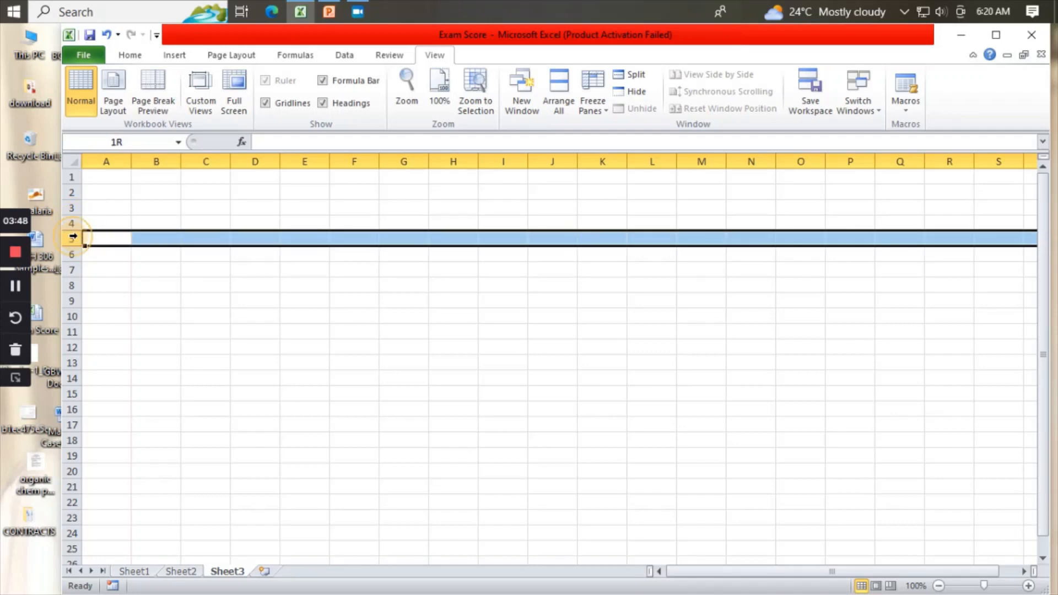
pyautogui.click(157, 301)
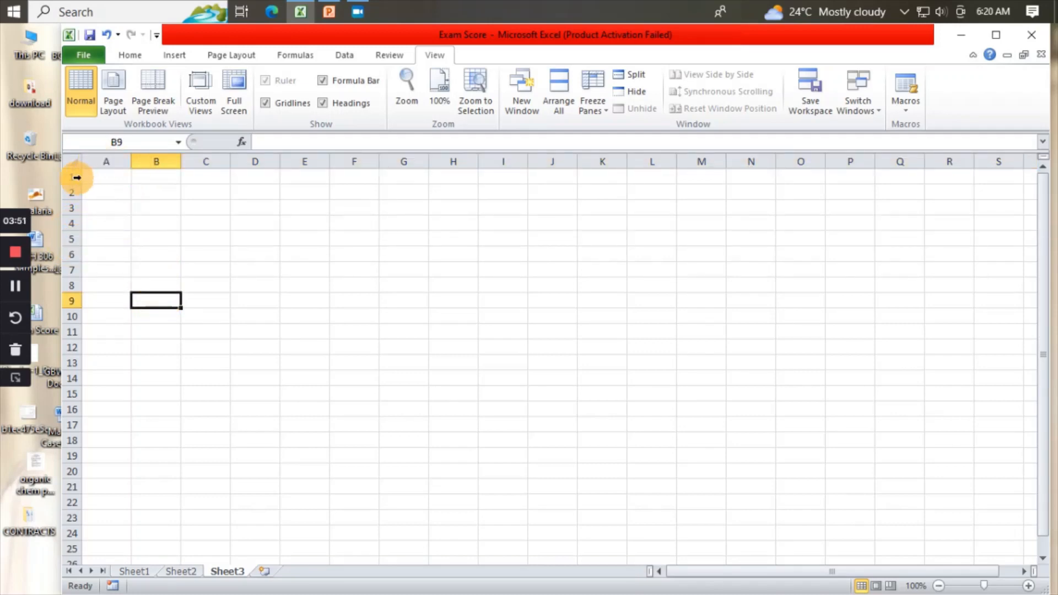
# Enter 6 in cell B2 and clear that cell's content again
pyautogui.click(151, 193)
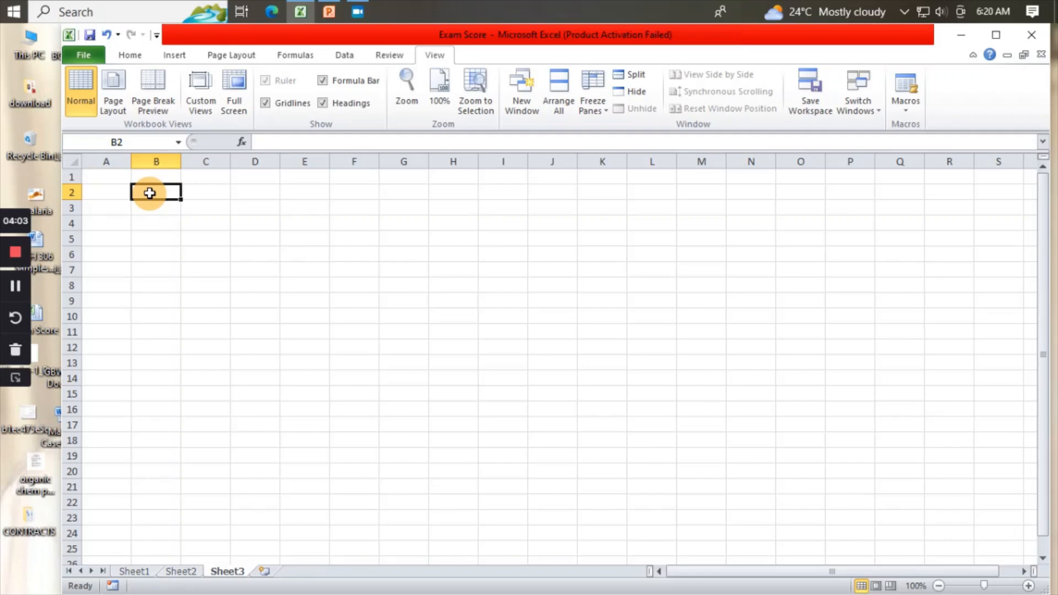
pyautogui.write('6')
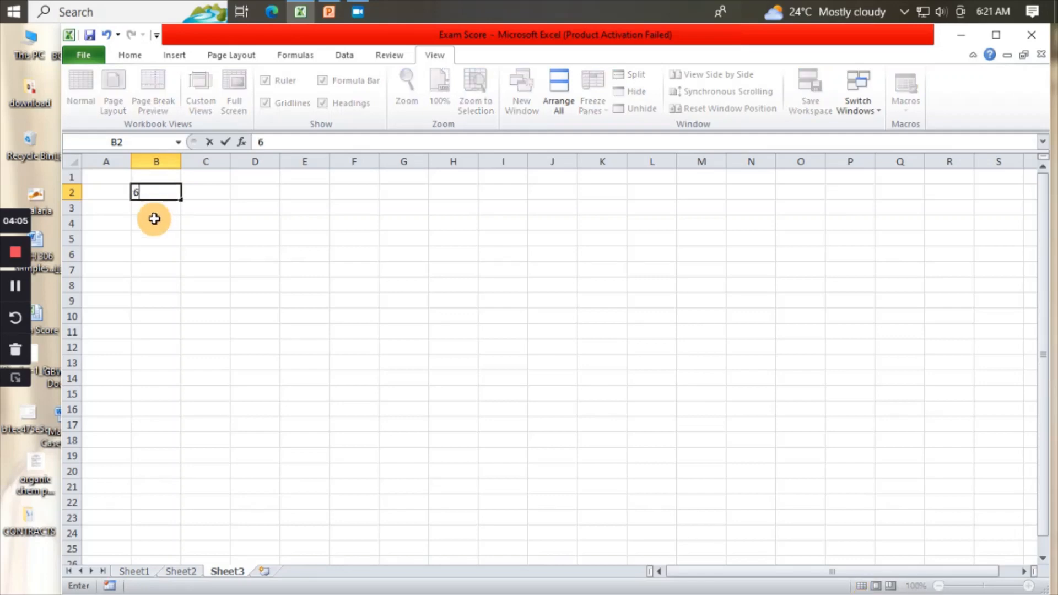
pyautogui.click(151, 223)
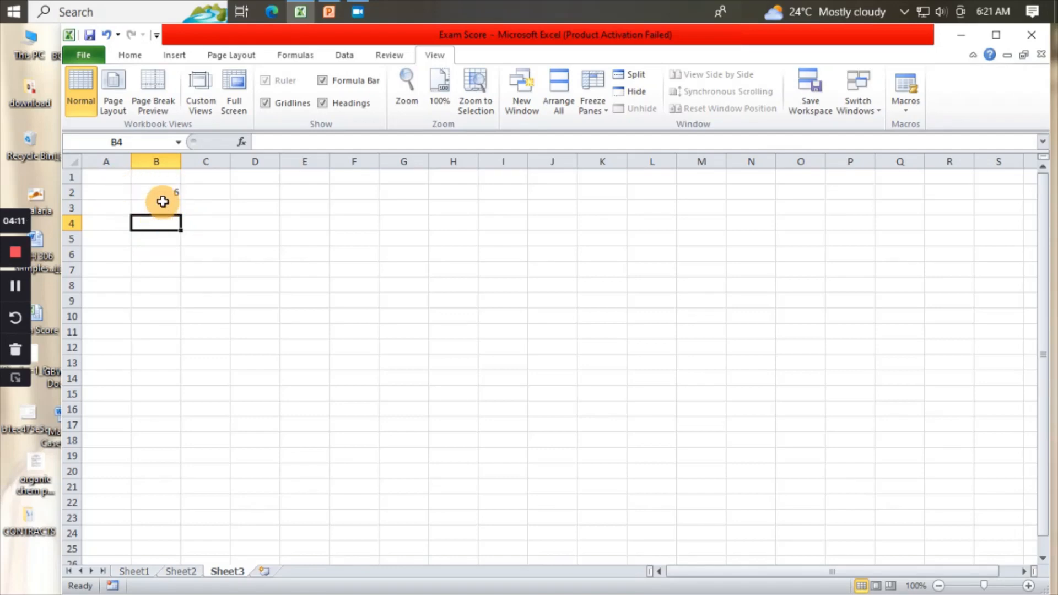
pyautogui.doubleClick(168, 192)
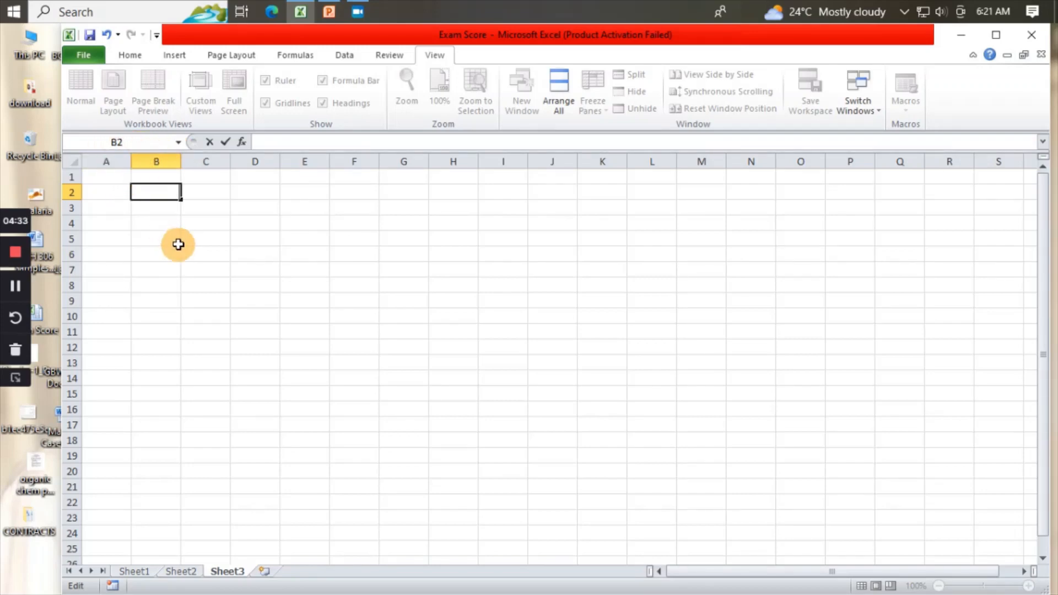
pyautogui.click(251, 251)
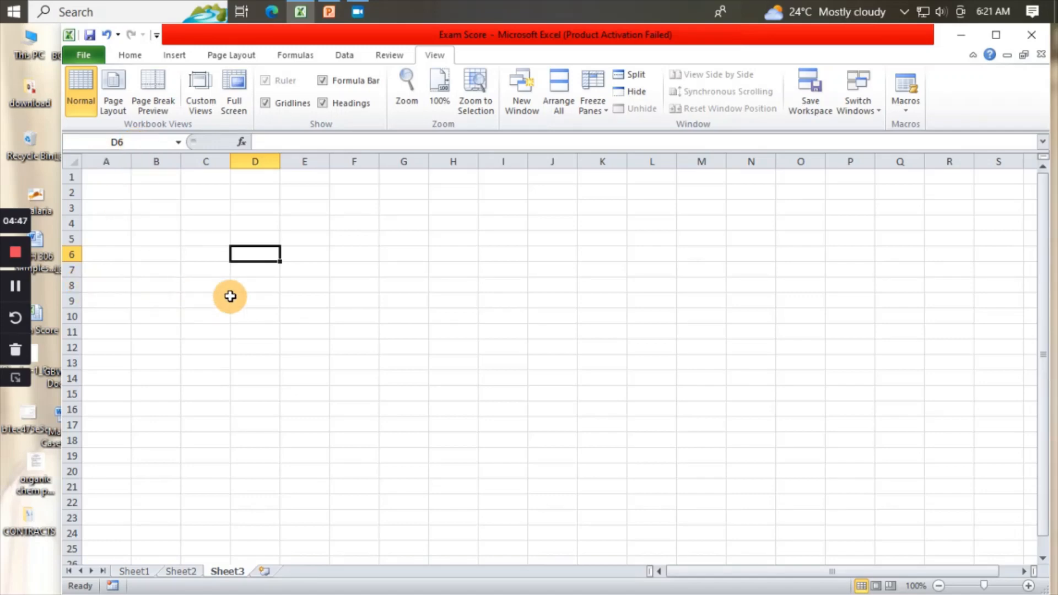
# Enter the number 6 in cell C2 and the letter e in cell C3
pyautogui.click(190, 189)
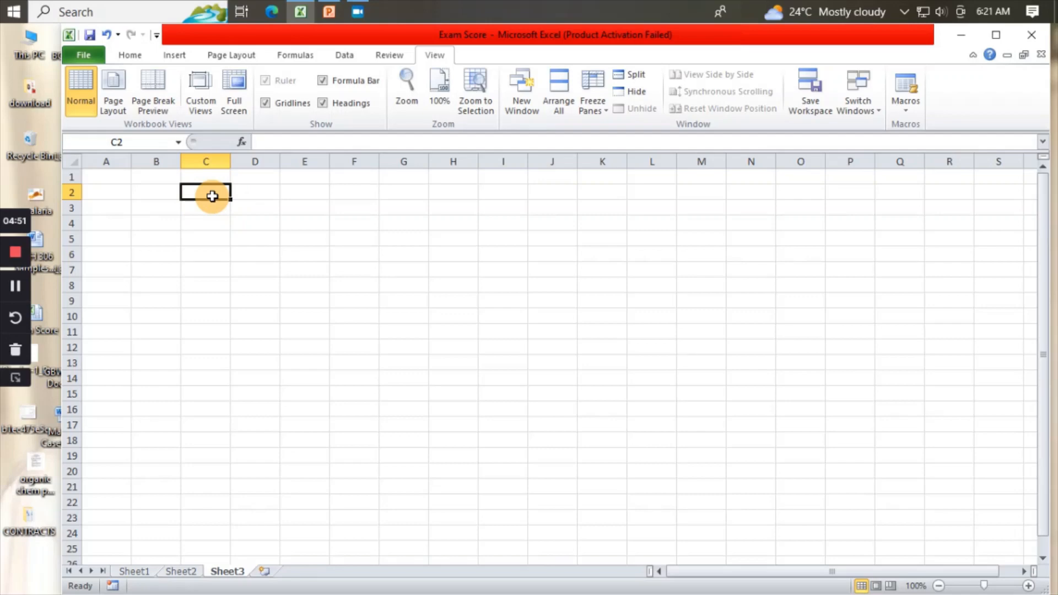
pyautogui.write('6')
pyautogui.click(218, 237)
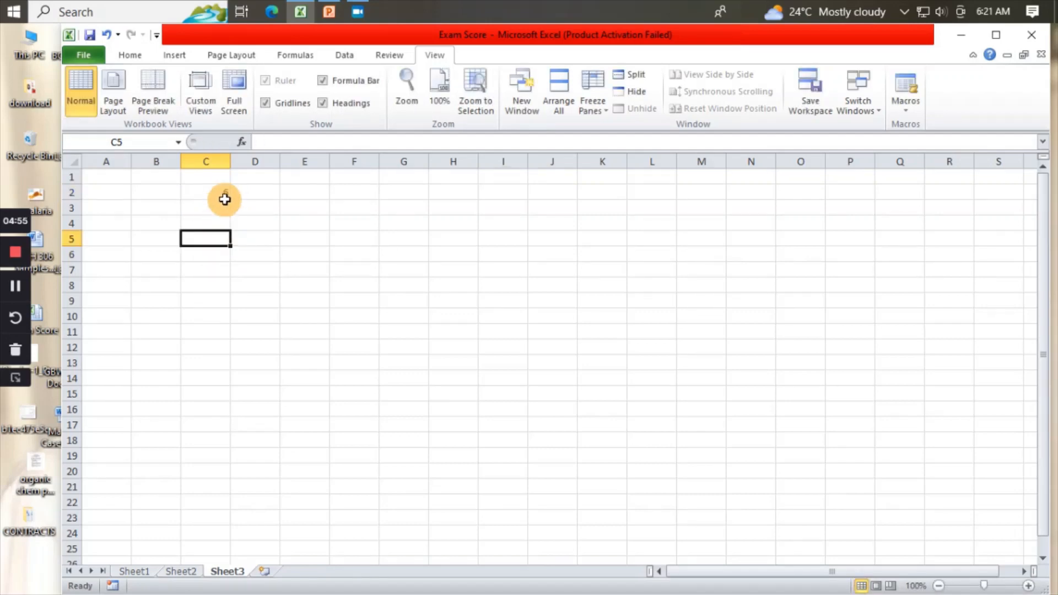
pyautogui.click(194, 205)
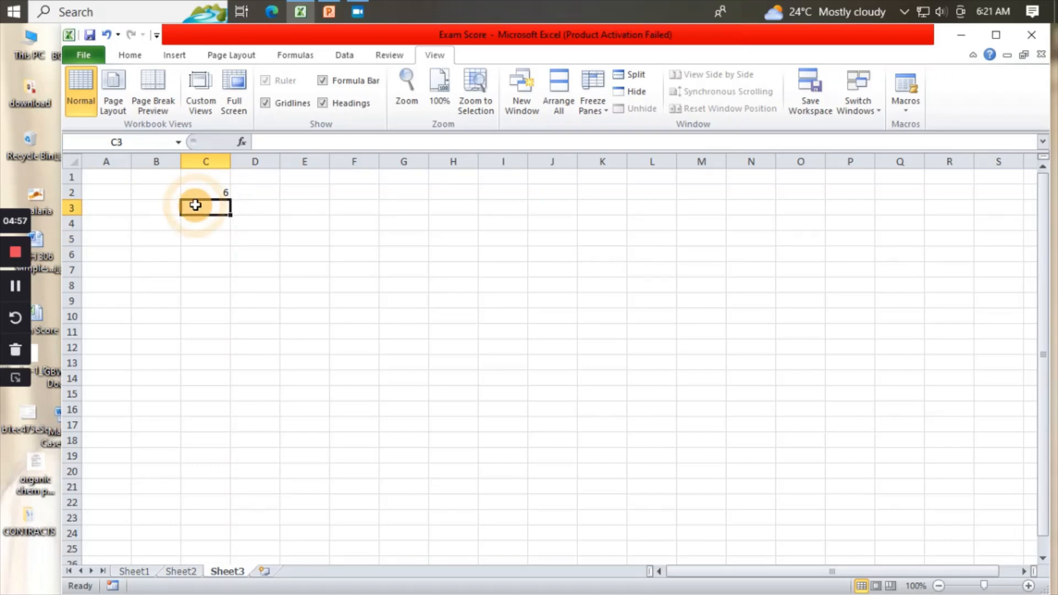
pyautogui.write('e')
pyautogui.click(212, 249)
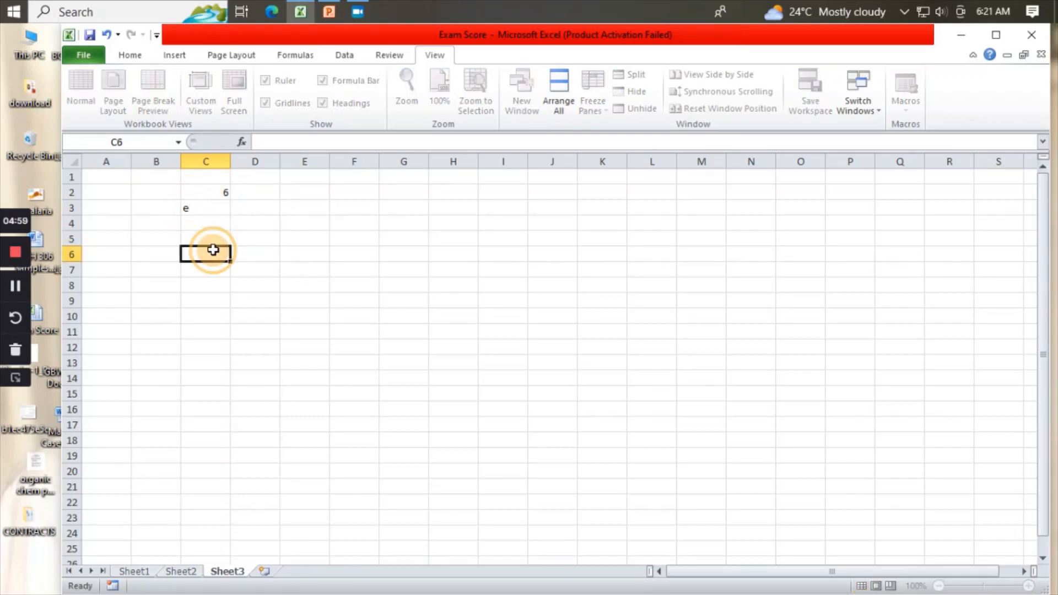
# Compare how the number in C2 and the letter in C3 are placed within their cells
pyautogui.click(216, 189)
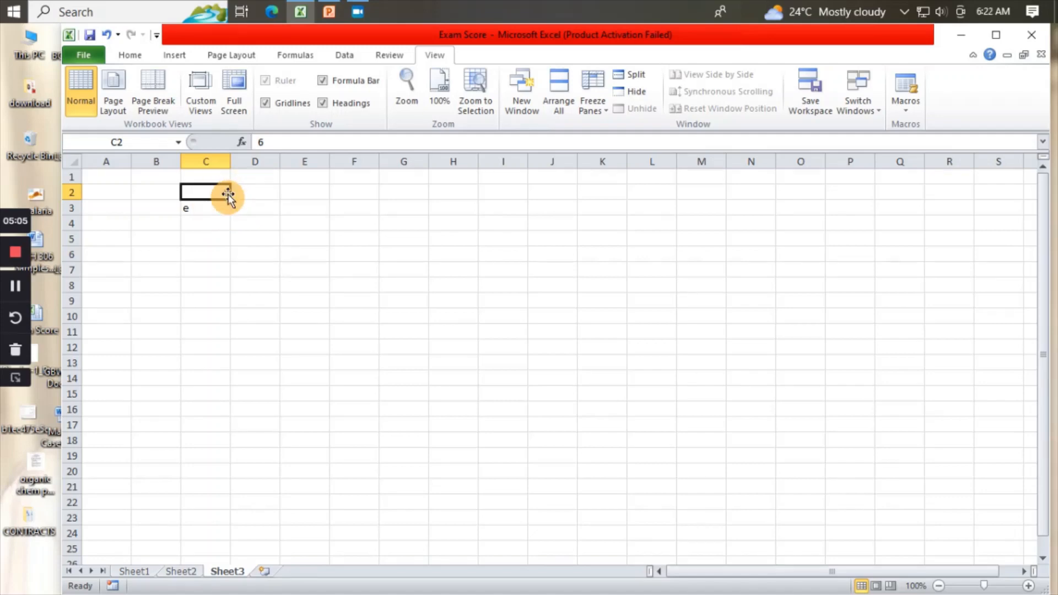
pyautogui.click(201, 210)
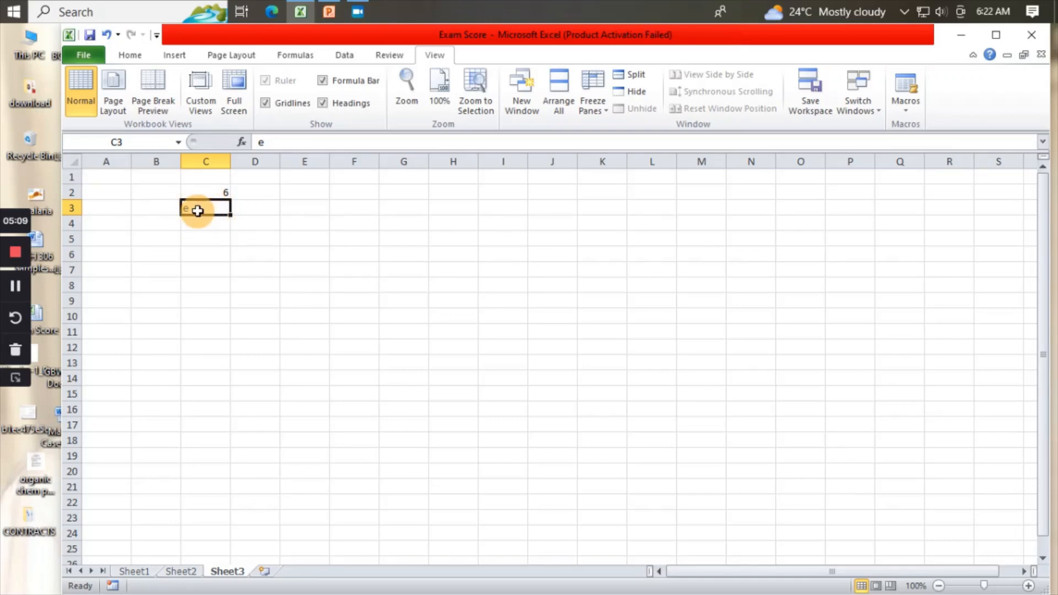
pyautogui.click(220, 190)
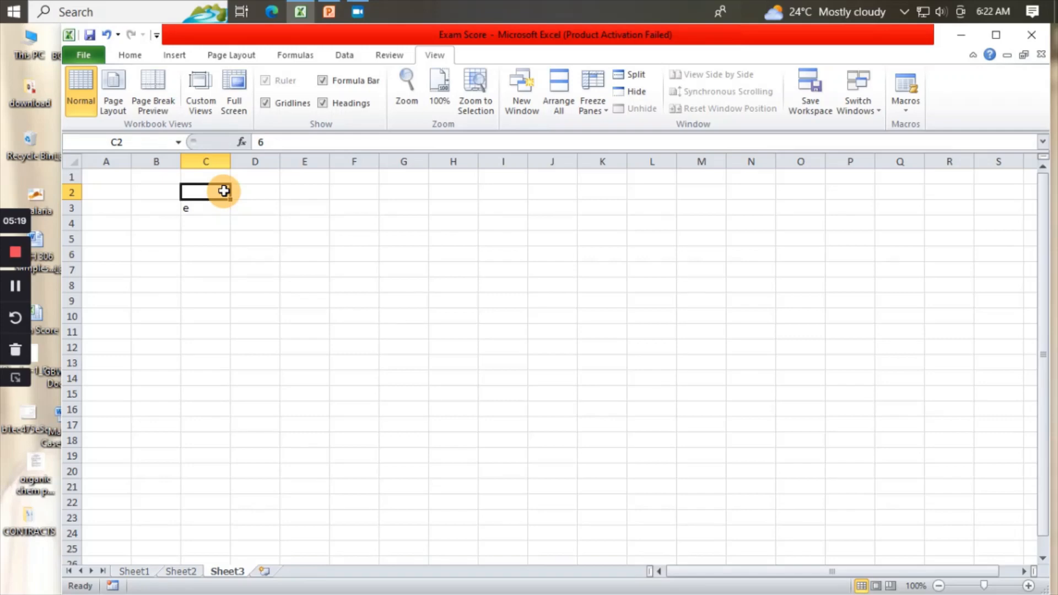
pyautogui.click(204, 208)
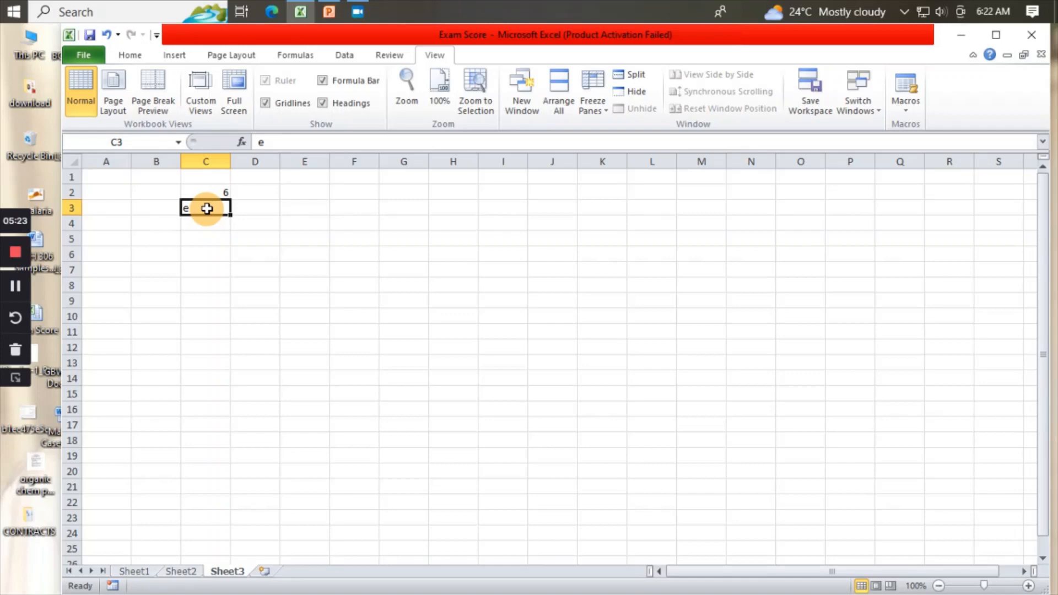
# Delete the contents of cells C2 and C3
pyautogui.click(214, 193)
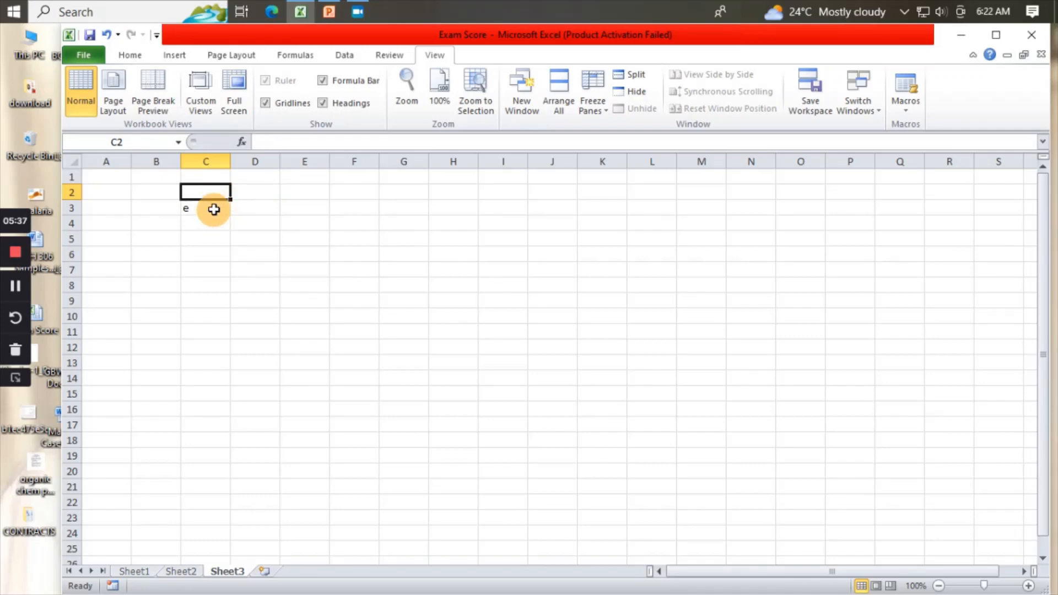
pyautogui.click(208, 211)
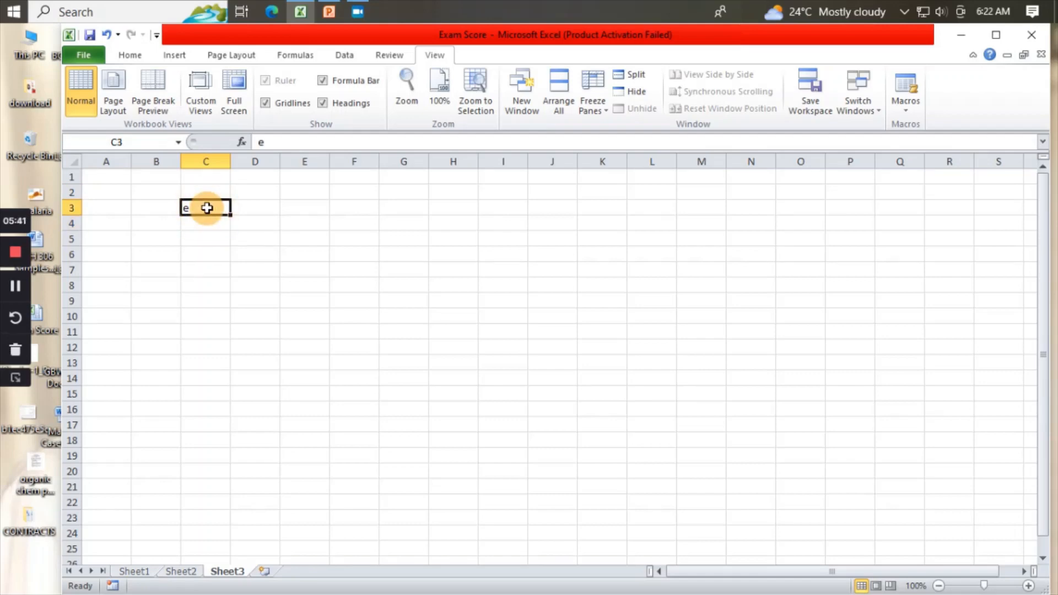
pyautogui.press('Delete')
pyautogui.click(206, 235)
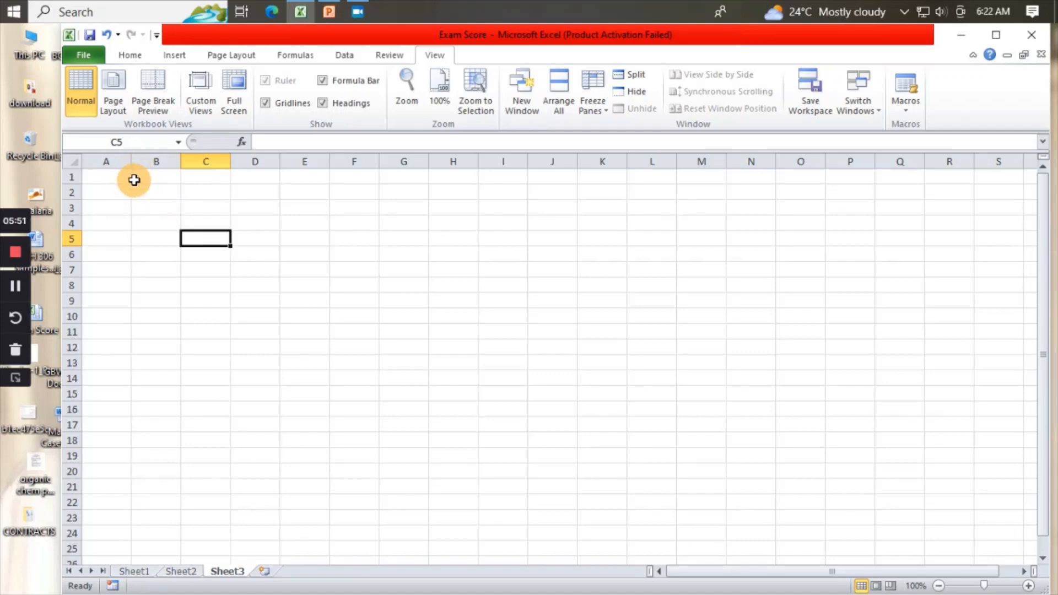
# Enter the long sample text "dgsmf,h,,d,duutdudu" in cell A1 so it spills past the column's edge
pyautogui.click(101, 173)
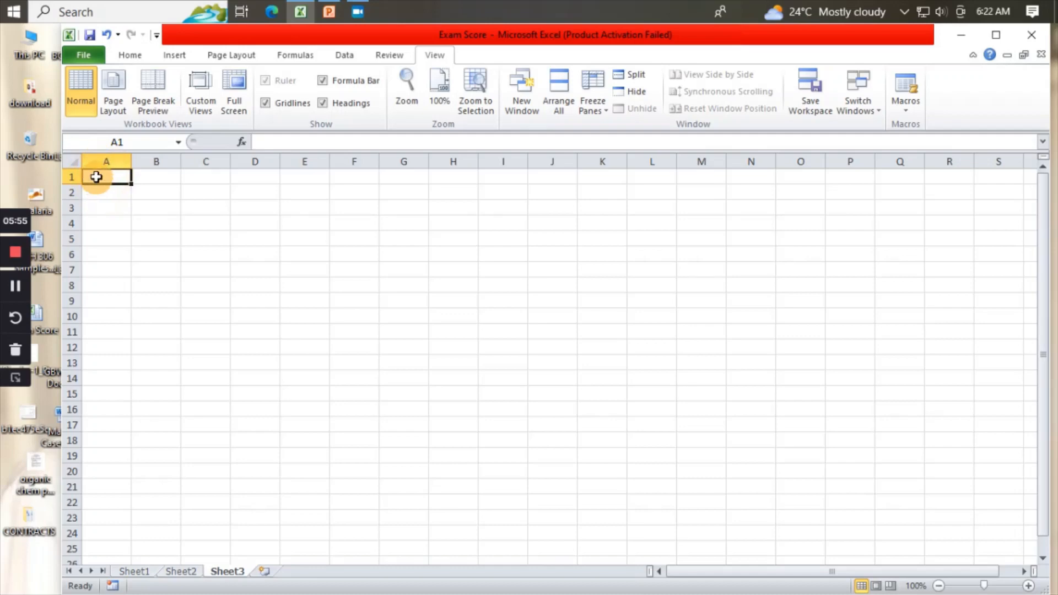
pyautogui.write('dgs')
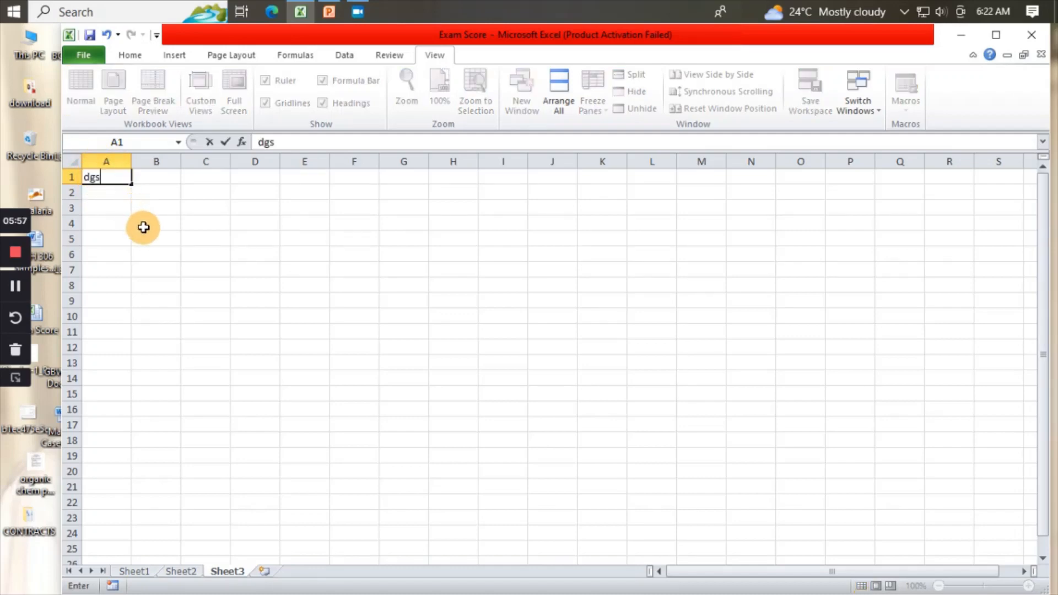
pyautogui.write('mf,h,,d,duutd')
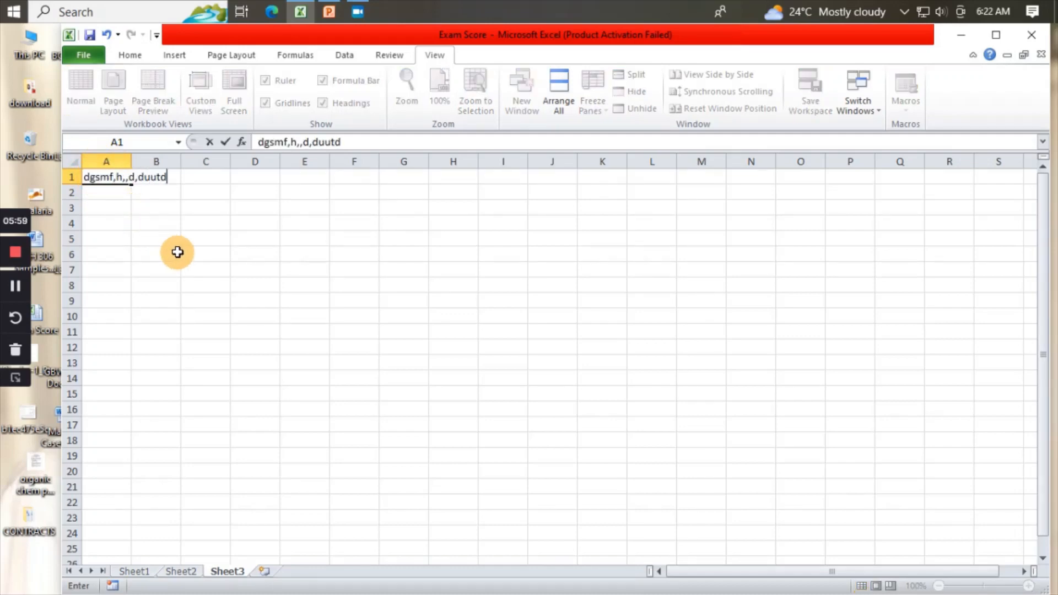
pyautogui.write('udu')
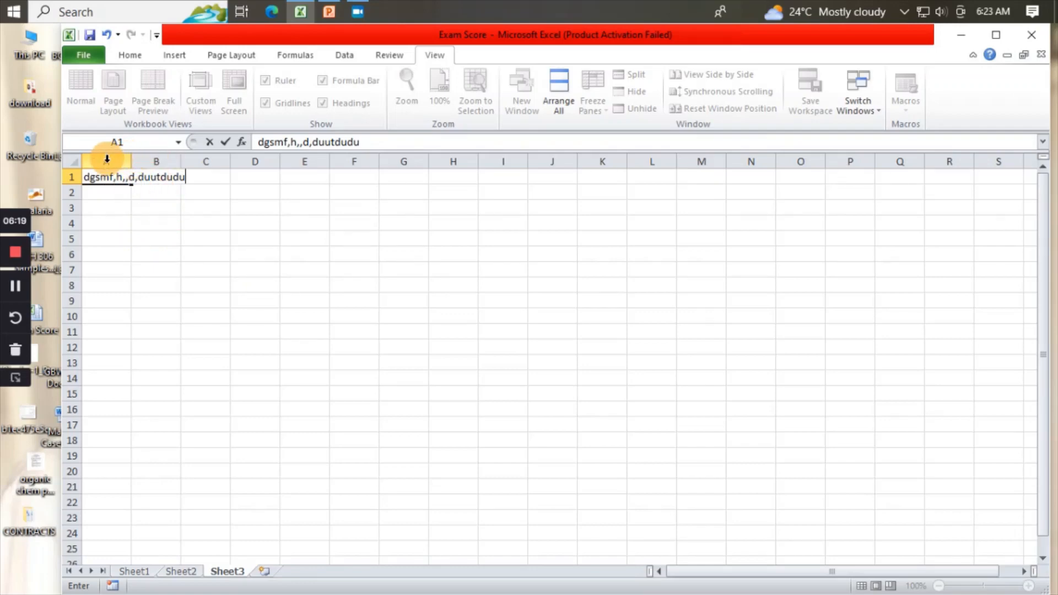
pyautogui.moveTo(109, 252); pyautogui.dragTo(108, 238)
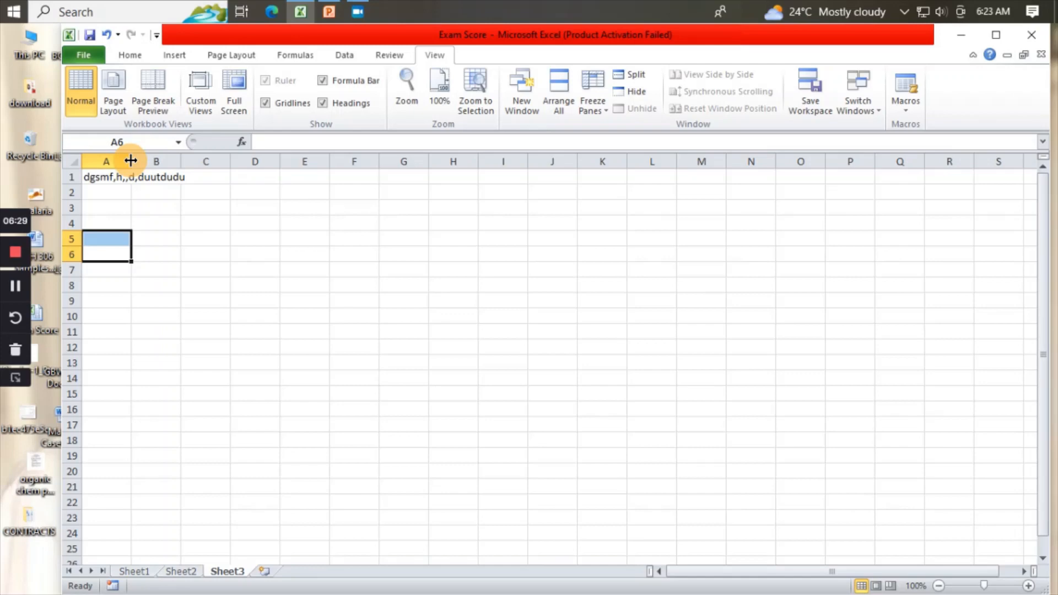
# Widen column A to hold the text in A1 and make column B similarly wide
pyautogui.moveTo(131, 160); pyautogui.dragTo(192, 162)
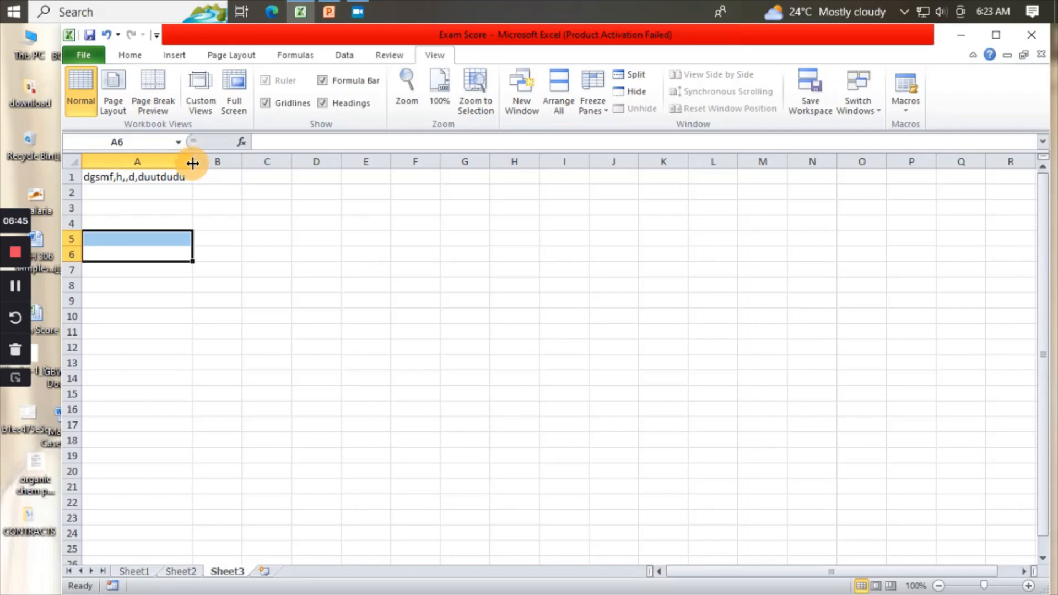
pyautogui.moveTo(191, 162)
pyautogui.mouseDown()
pyautogui.moveTo(241, 169)
pyautogui.moveTo(194, 164)
pyautogui.mouseUp()
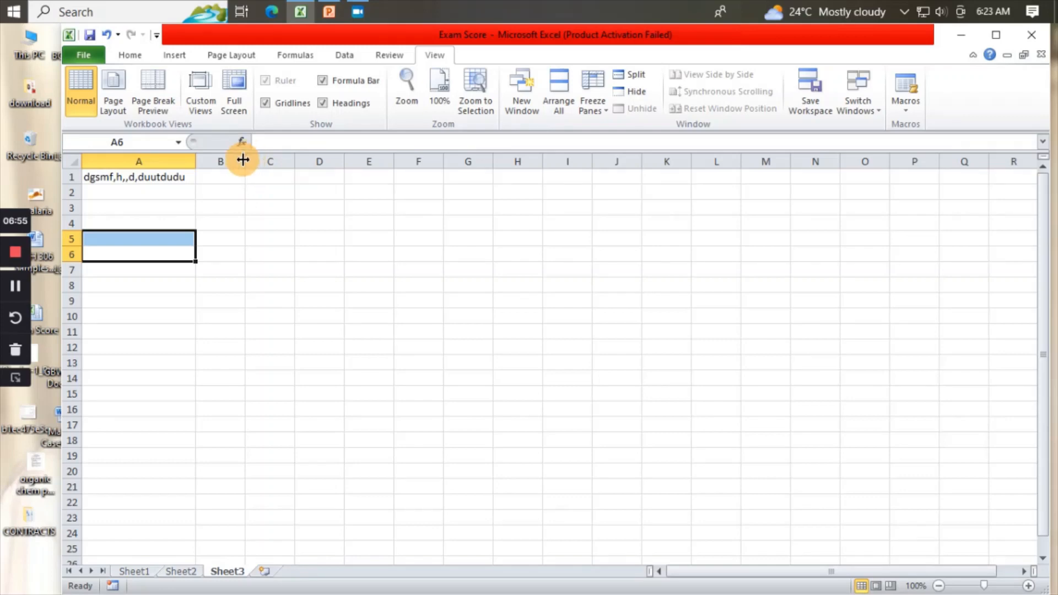
pyautogui.moveTo(244, 160); pyautogui.dragTo(315, 180)
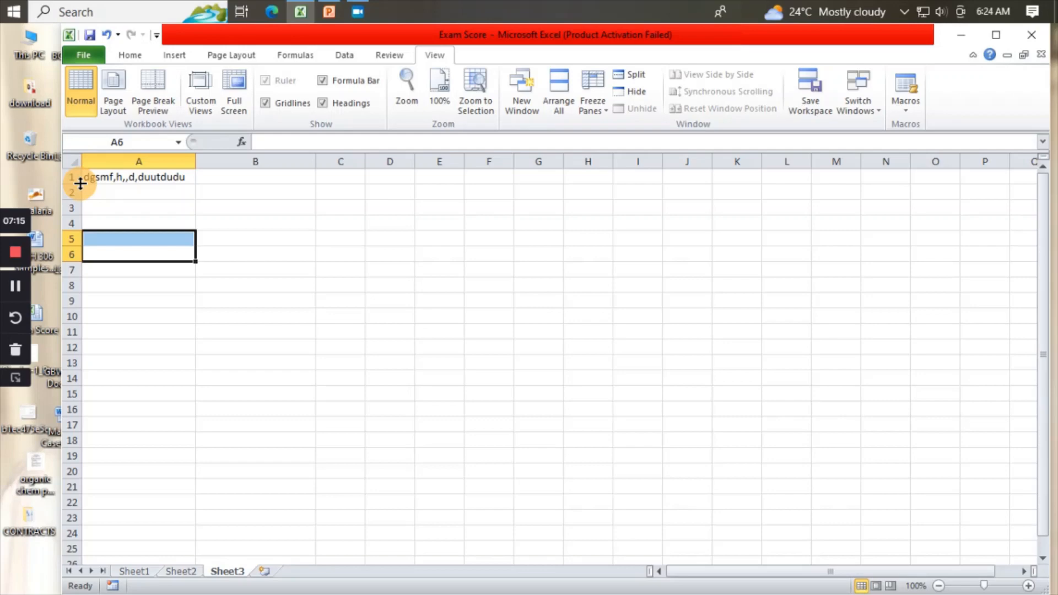
# Increase the height of row 1 to more than double and row 2 to about double the standard height
pyautogui.moveTo(81, 183); pyautogui.dragTo(81, 205)
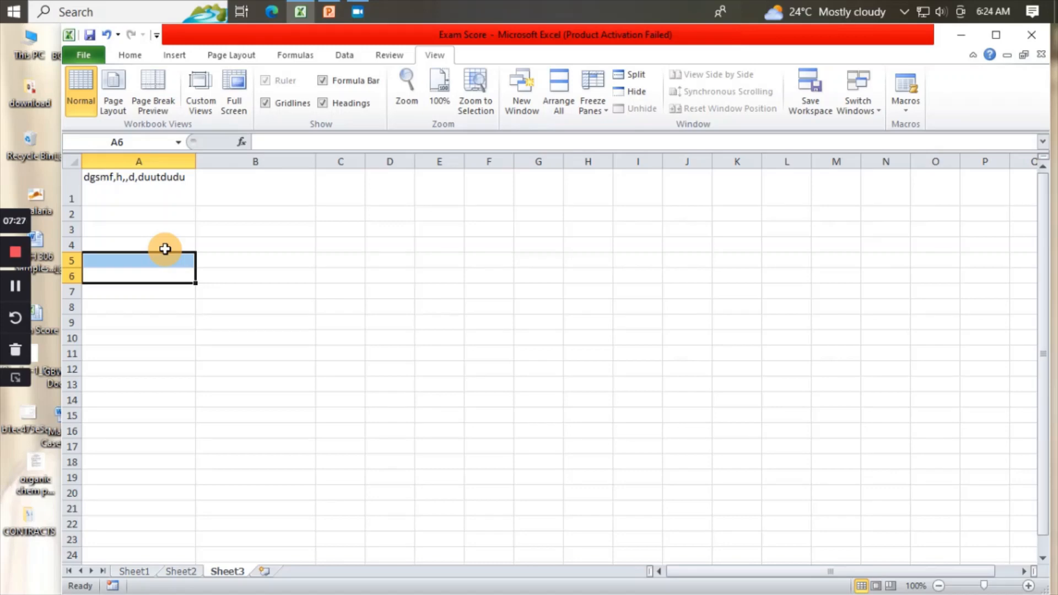
pyautogui.click(269, 214)
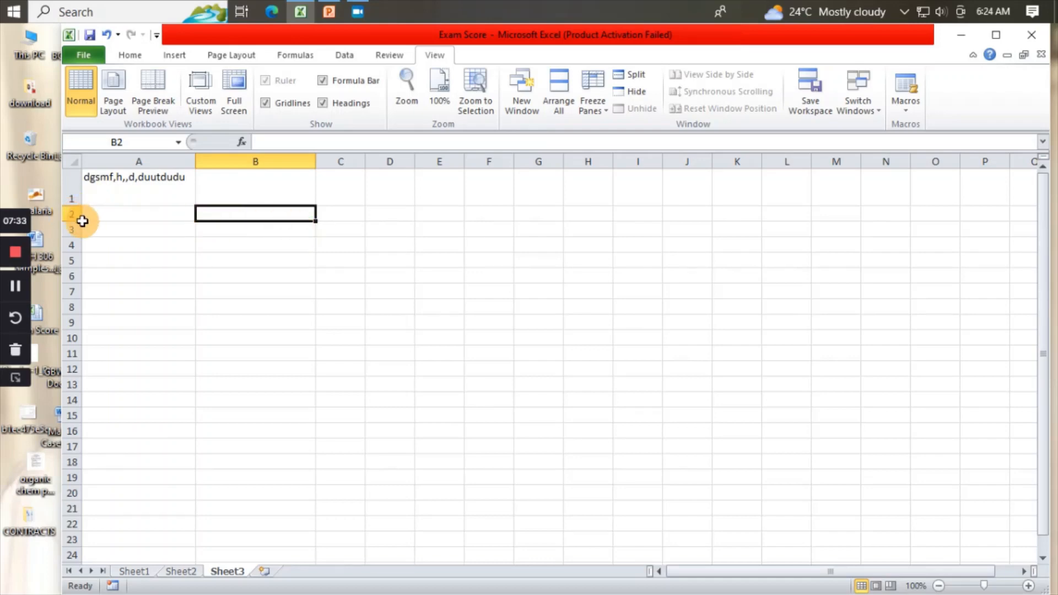
pyautogui.moveTo(82, 220); pyautogui.dragTo(88, 233)
pyautogui.moveTo(67, 298); pyautogui.dragTo(73, 258)
pyautogui.moveTo(109, 334); pyautogui.dragTo(107, 324)
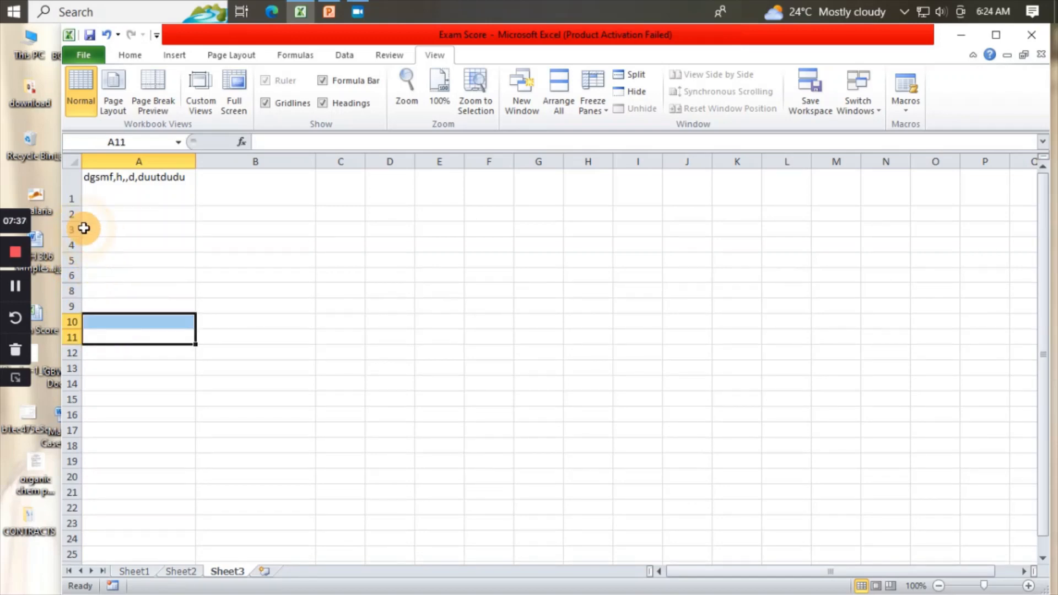
pyautogui.moveTo(80, 221); pyautogui.dragTo(80, 236)
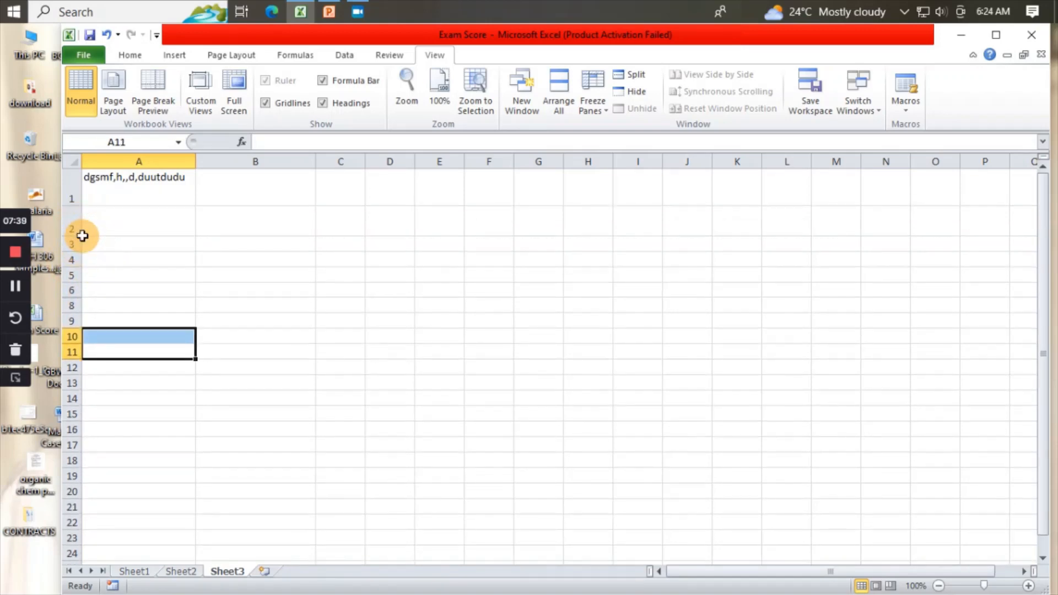
# Leave cell B2 empty and delete the sample text from cell A1
pyautogui.doubleClick(241, 220)
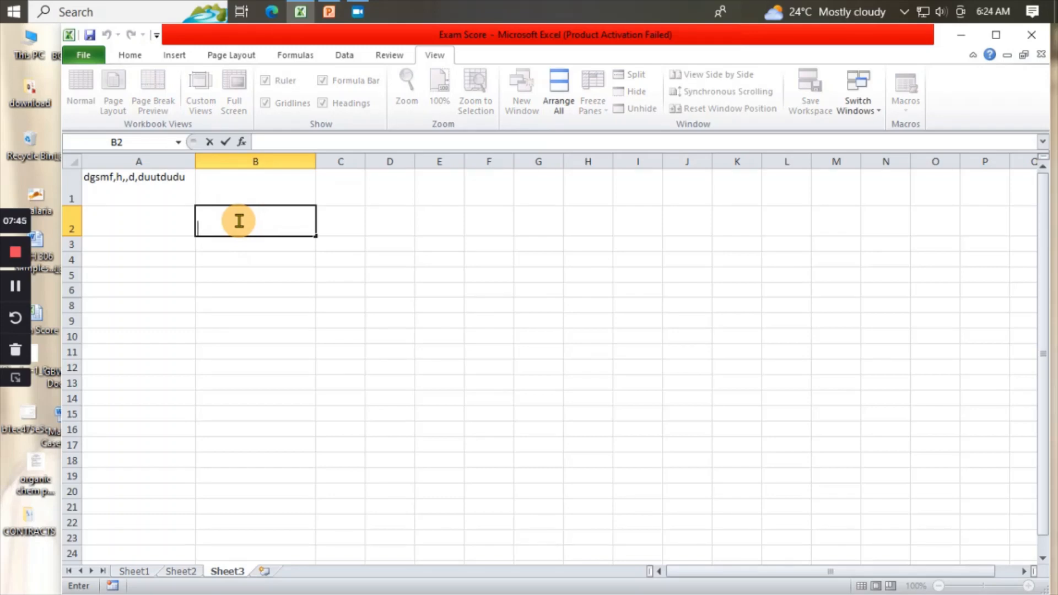
pyautogui.click(160, 184)
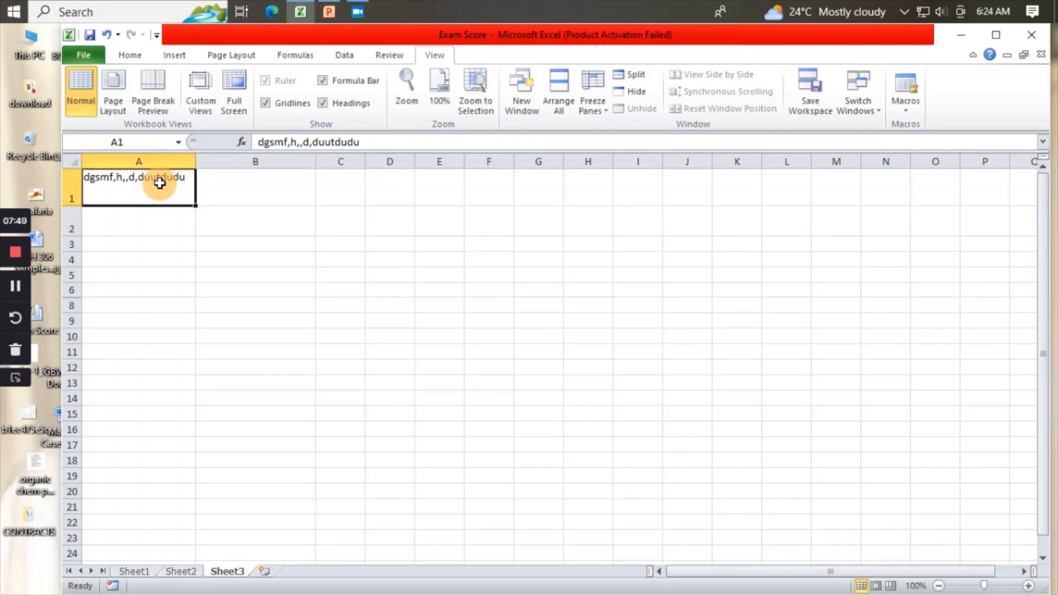
pyautogui.press('Delete')
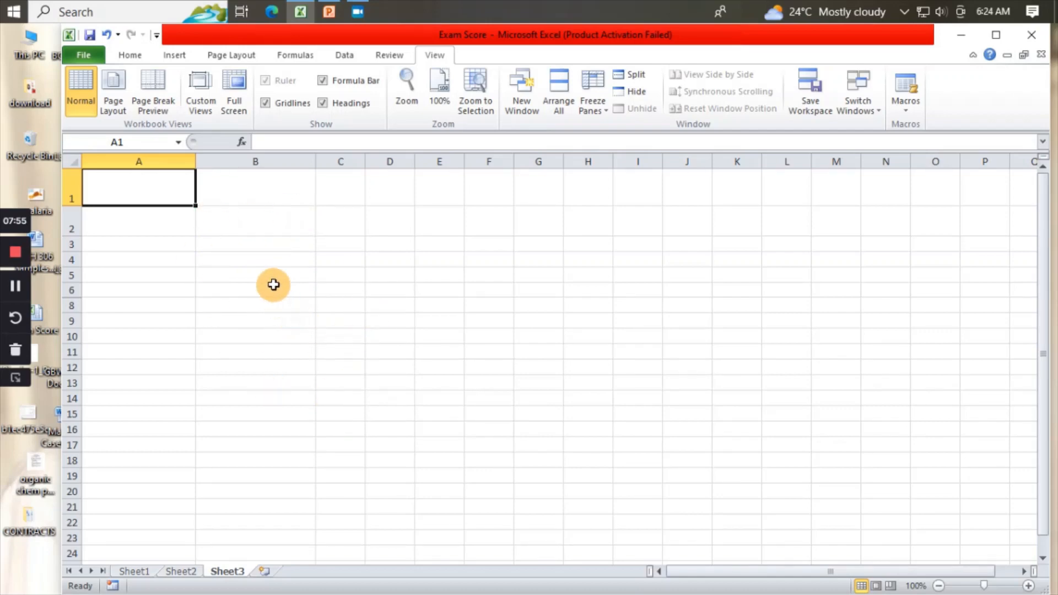
# Undo the column and row resizing and the A1 entry, and delete the restored letter in C3
pyautogui.click(107, 36)
pyautogui.click(107, 36)
pyautogui.click(104, 36)
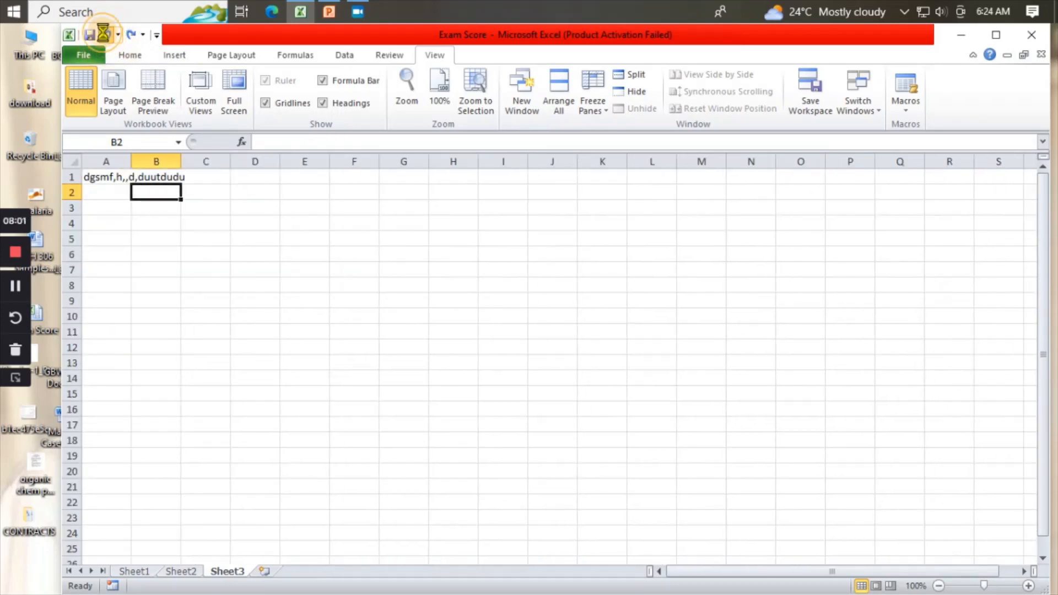
pyautogui.click(104, 35)
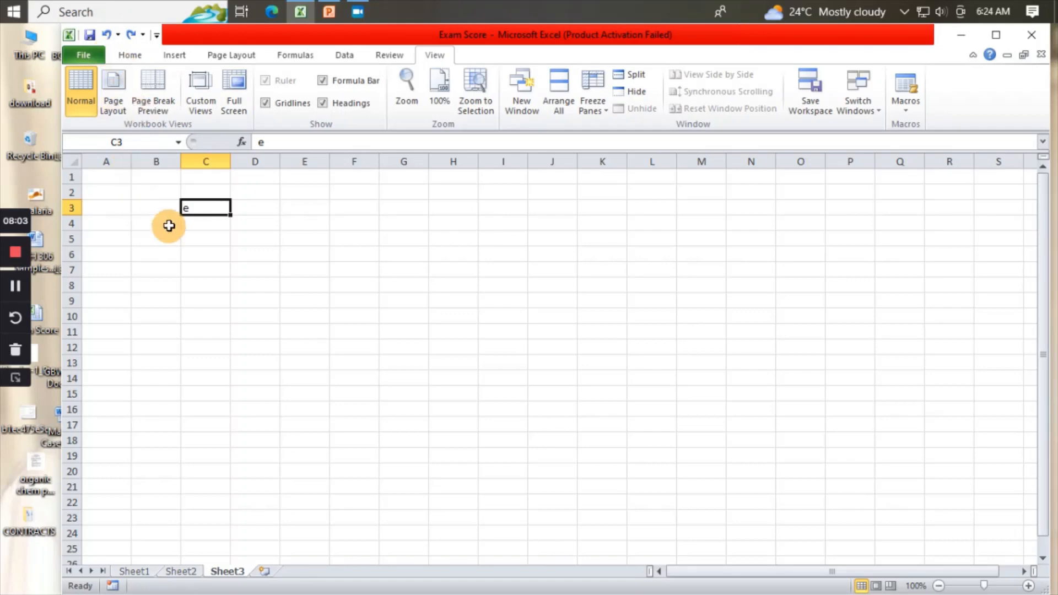
pyautogui.press('Delete')
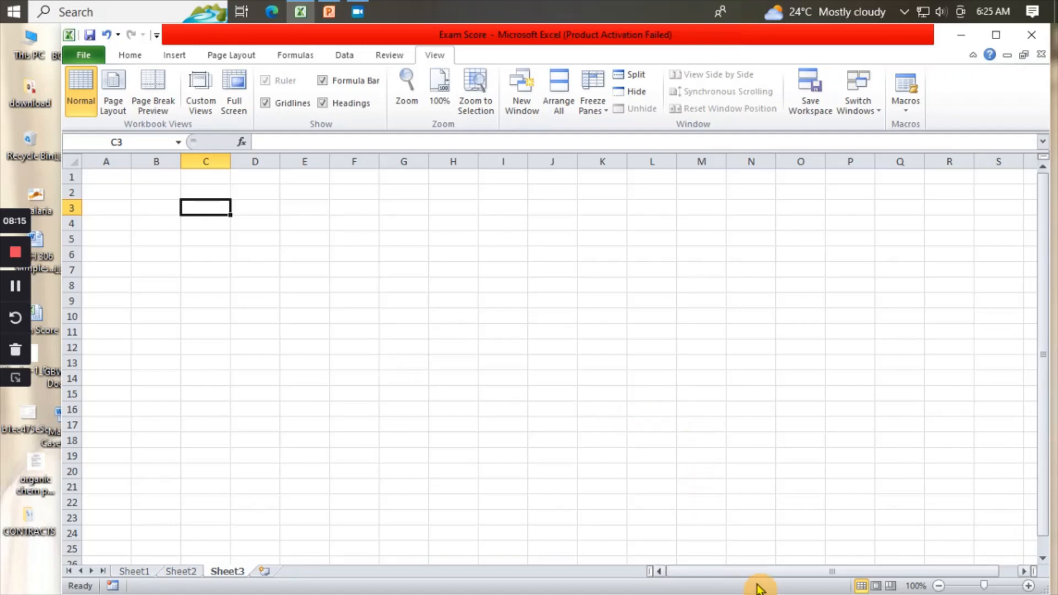
# Magnify the worksheet view in 10% increments to 190%
pyautogui.moveTo(822, 571); pyautogui.dragTo(858, 572)
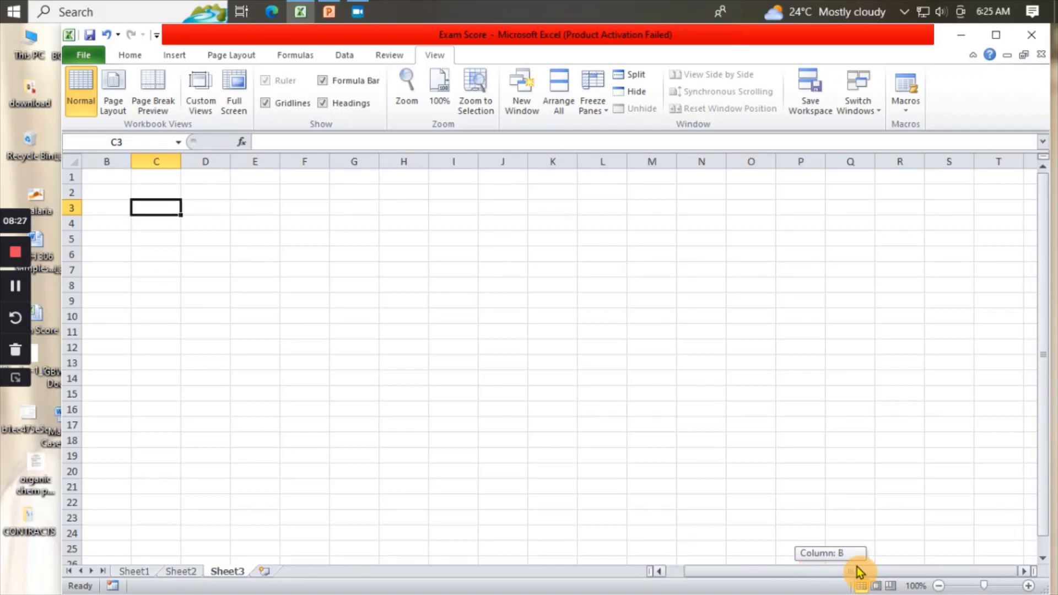
pyautogui.moveTo(857, 573); pyautogui.dragTo(863, 576)
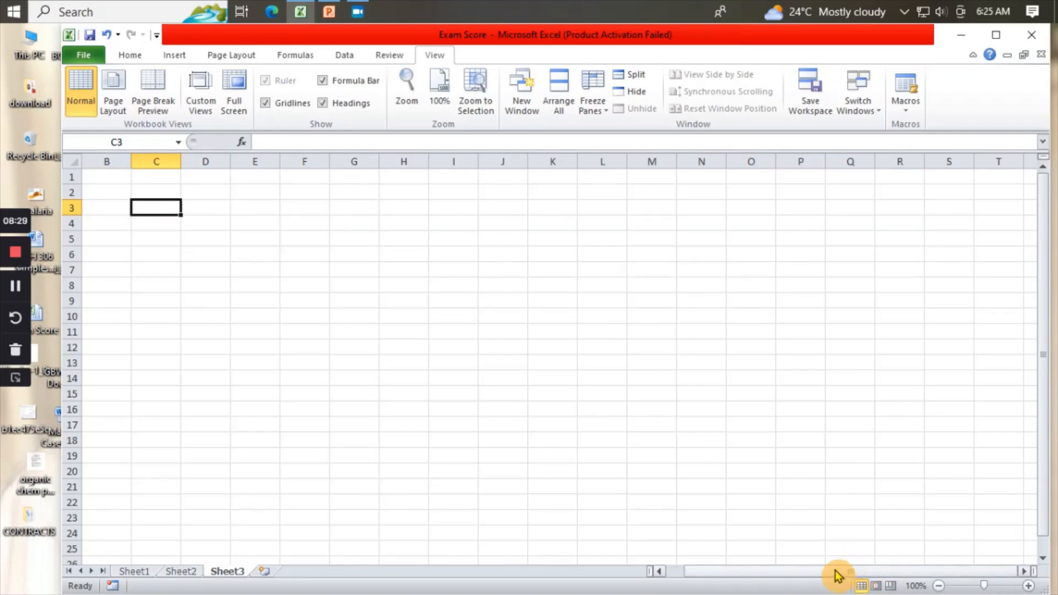
pyautogui.click(1028, 588)
pyautogui.click(1028, 587)
pyautogui.click(1028, 587)
pyautogui.click(1028, 587)
pyautogui.click(1028, 587)
pyautogui.click(1028, 587)
pyautogui.click(1028, 587)
pyautogui.click(1028, 588)
pyautogui.click(1028, 587)
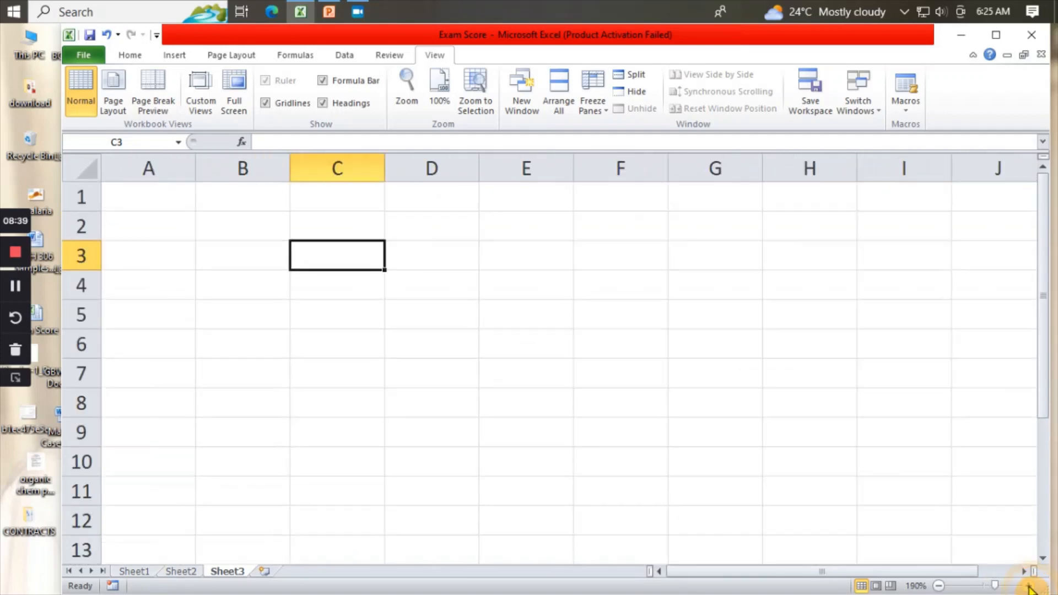
# Reduce the worksheet zoom to 57%
pyautogui.click(938, 586)
pyautogui.click(937, 586)
pyautogui.click(937, 585)
pyautogui.click(938, 585)
pyautogui.click(938, 585)
pyautogui.click(938, 585)
pyautogui.click(938, 586)
pyautogui.click(938, 586)
pyautogui.click(938, 585)
pyautogui.click(938, 585)
pyautogui.click(937, 586)
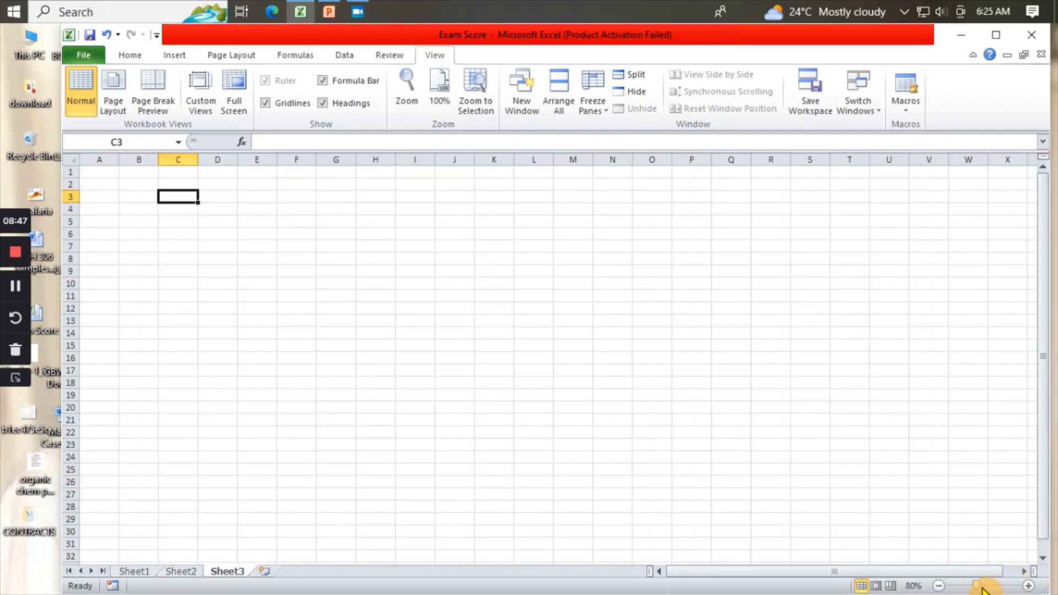
pyautogui.moveTo(976, 586)
pyautogui.mouseDown()
pyautogui.moveTo(1006, 589)
pyautogui.moveTo(967, 590)
pyautogui.mouseUp()
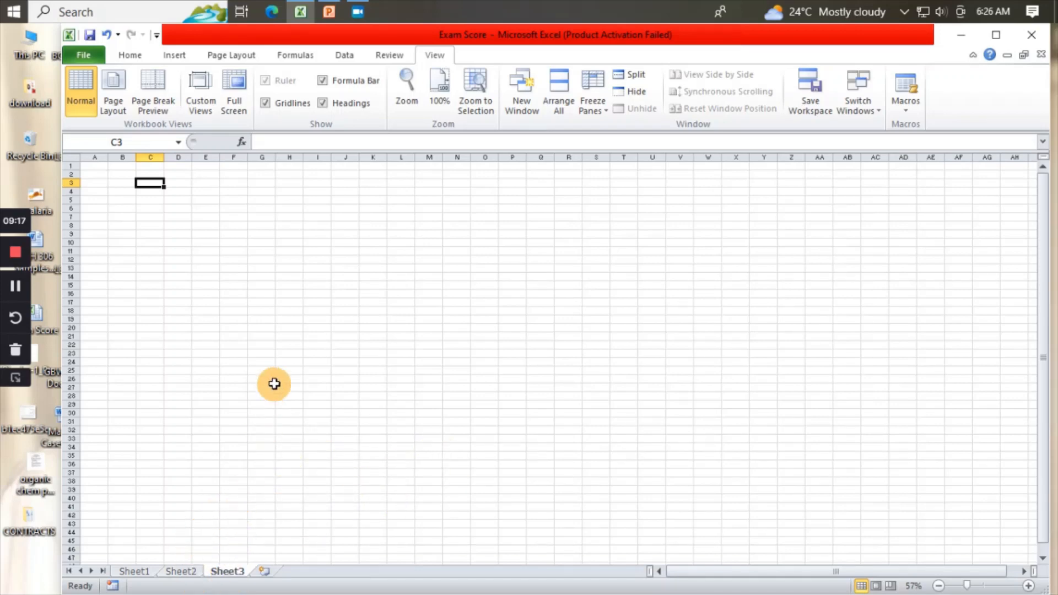
# Enter ylo86.8p0 in cell C3 of Sheet3 and look at the contents of Sheet2 and Sheet1
pyautogui.write('ylo86.8p0')
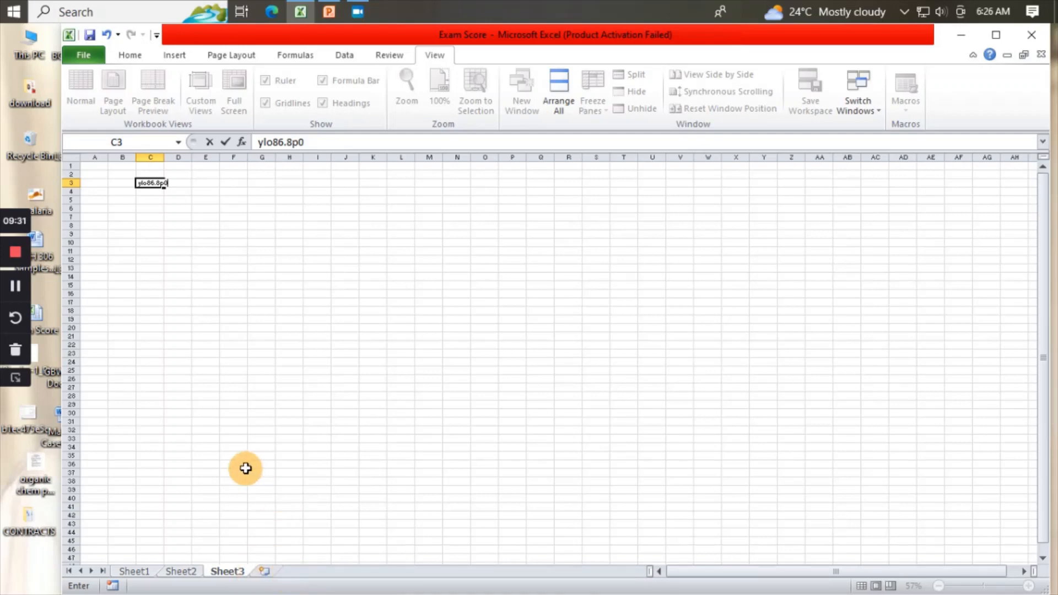
pyautogui.click(194, 577)
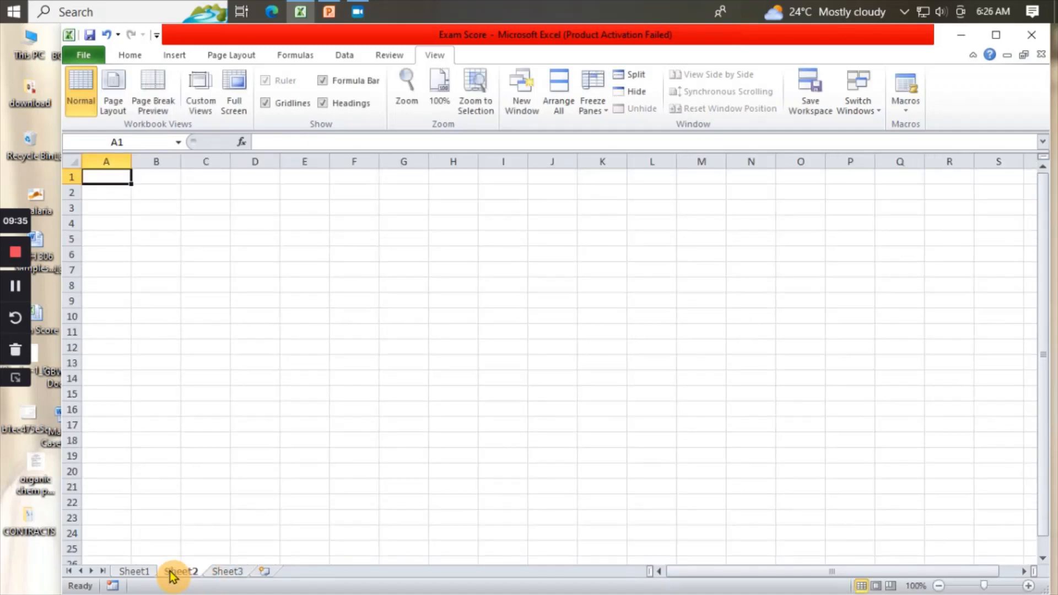
pyautogui.click(146, 576)
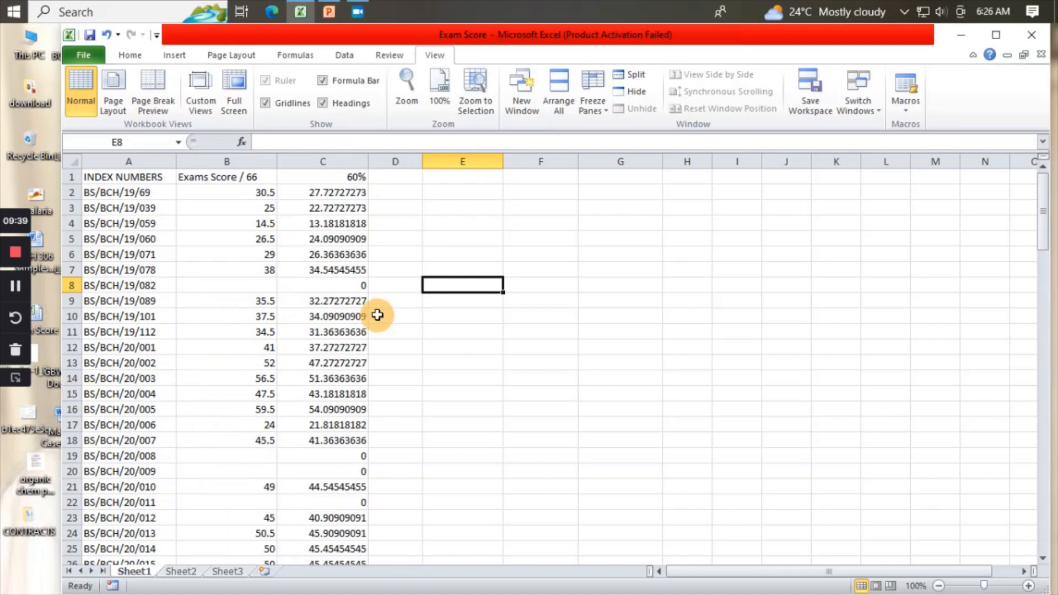
# Return by way of Sheet2 to Sheet3 and delete the content of cell C3
pyautogui.click(181, 571)
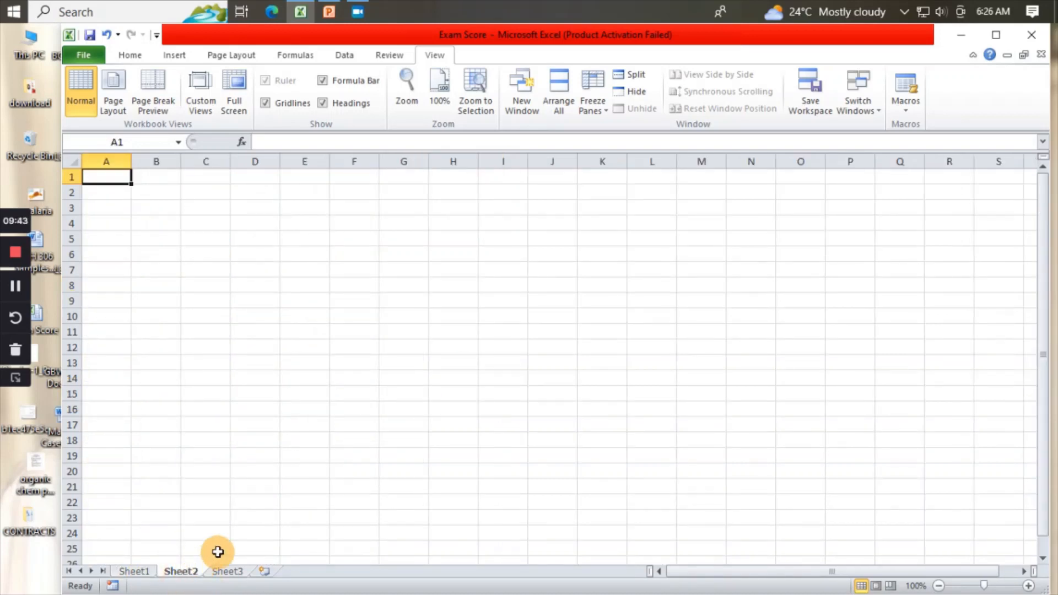
pyautogui.click(230, 571)
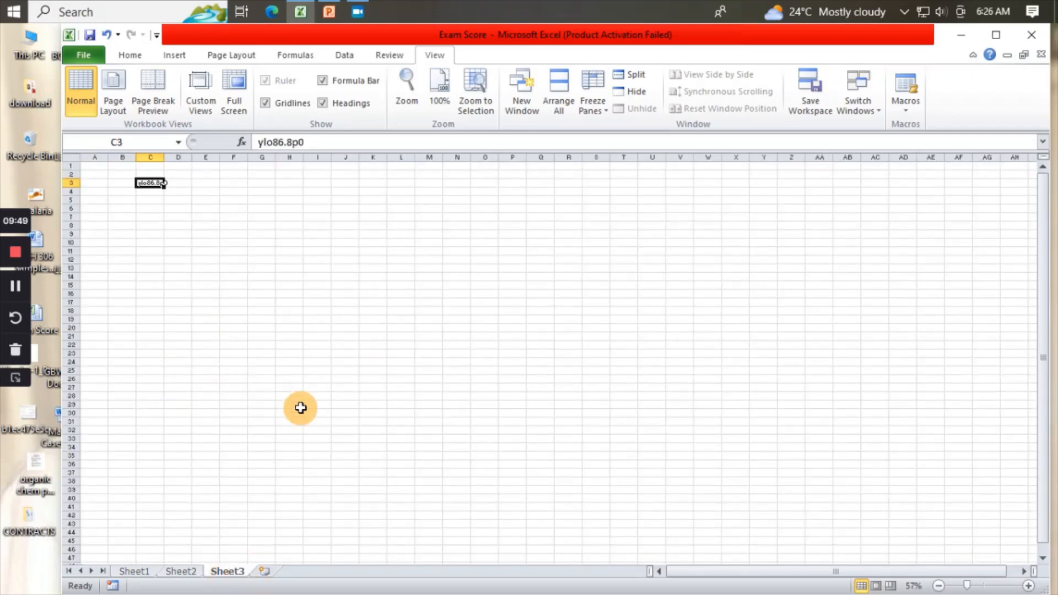
pyautogui.press('Delete')
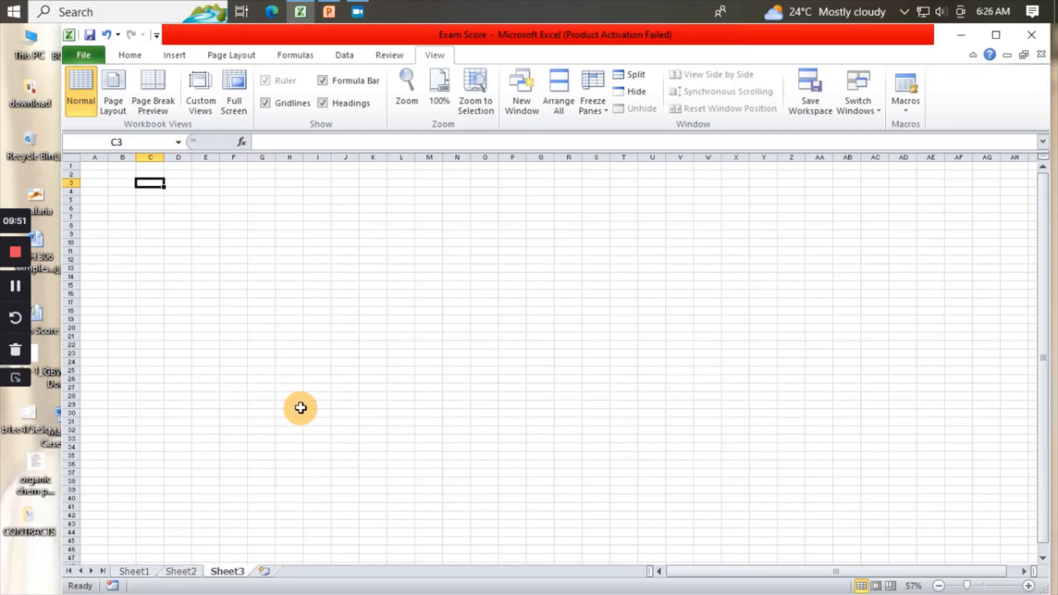
# Add two new worksheets after Sheet3
pyautogui.click(265, 573)
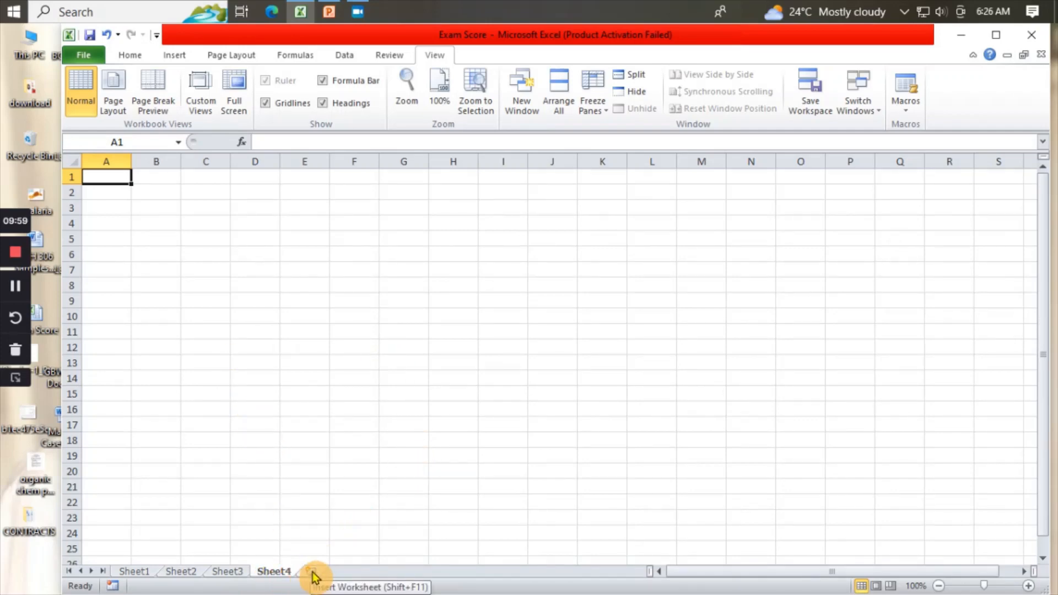
pyautogui.click(311, 573)
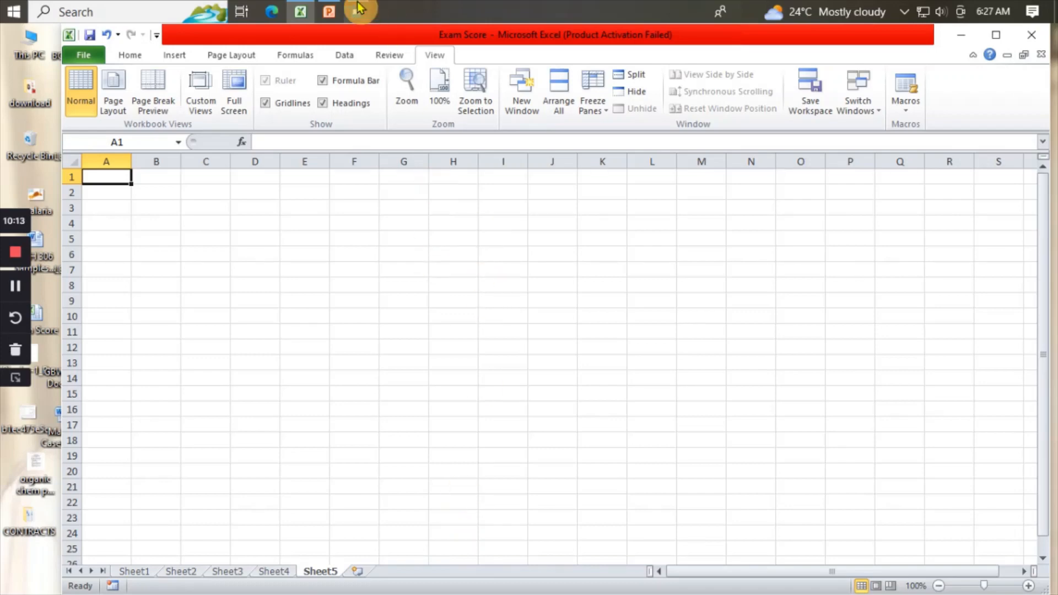
# Switch to the DATA ANALYSIS presentation in PowerPoint and review the outline item on basic mathematical and statistical operations
pyautogui.click(333, 14)
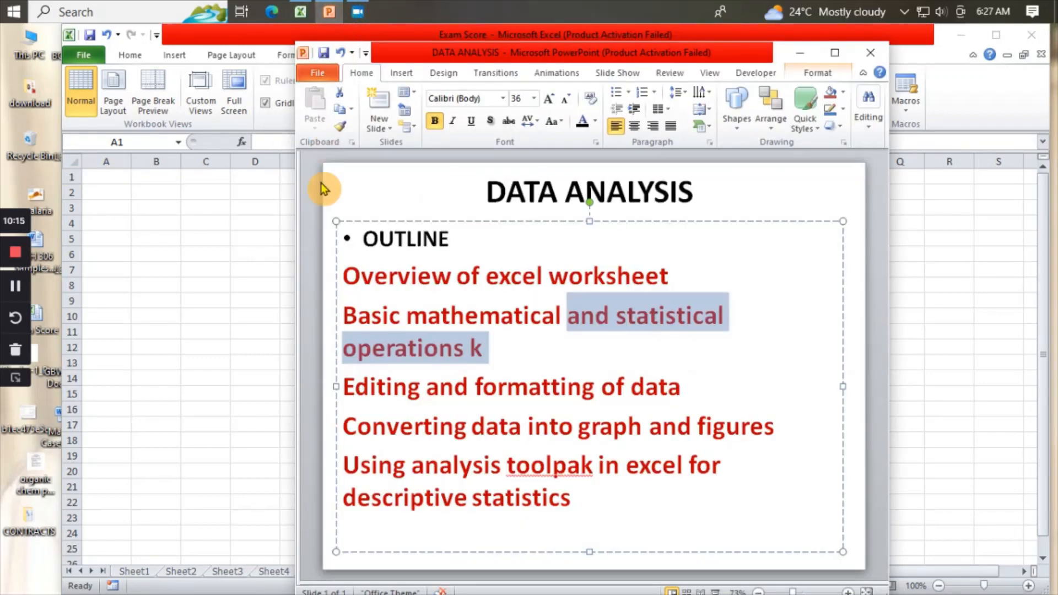
pyautogui.click(543, 379)
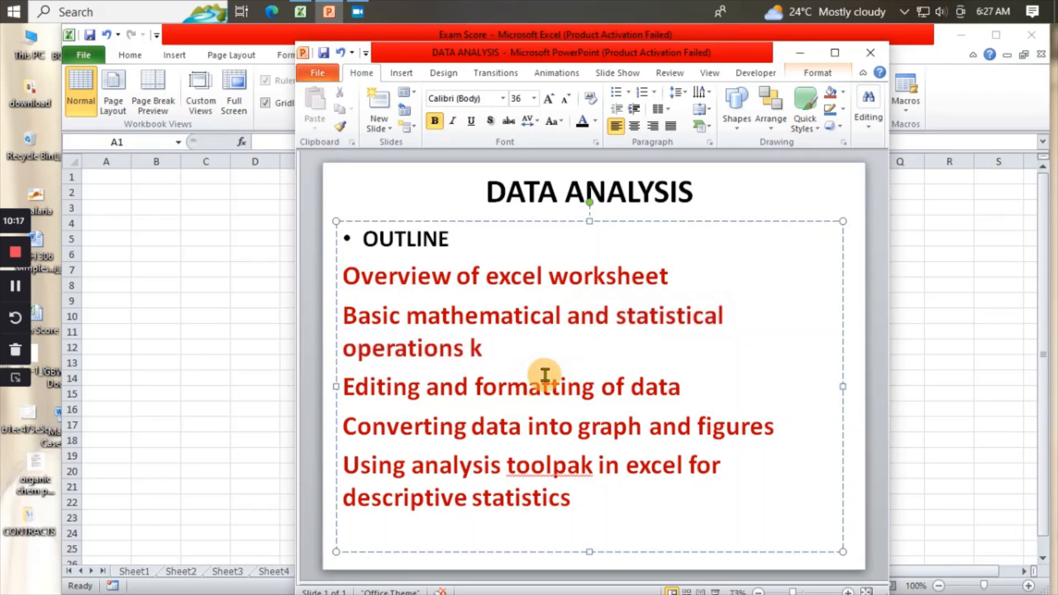
pyautogui.click(344, 315)
pyautogui.moveTo(346, 316); pyautogui.dragTo(457, 358)
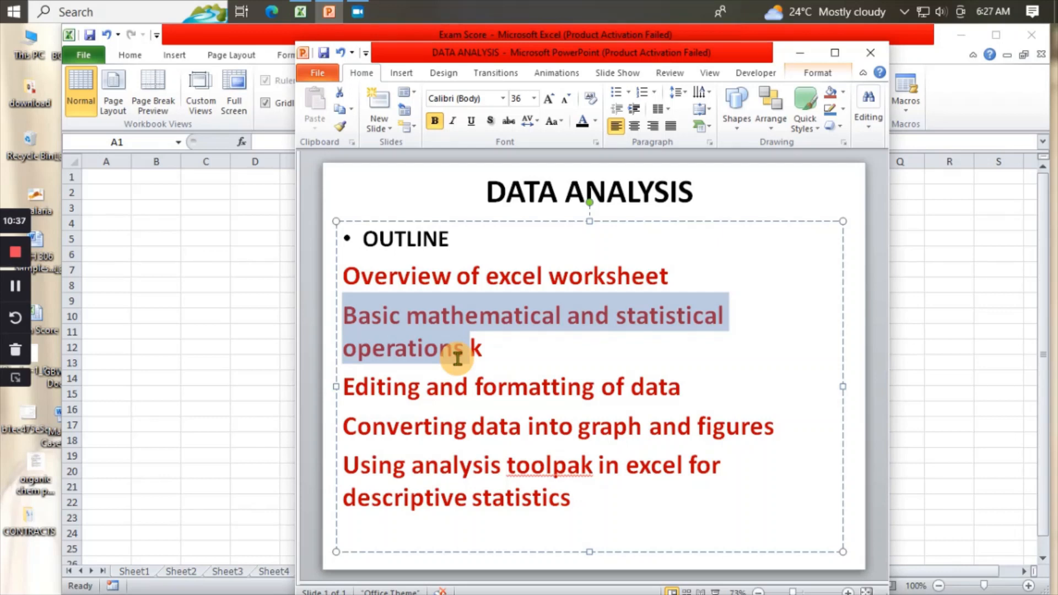
pyautogui.moveTo(458, 359); pyautogui.dragTo(307, 16)
pyautogui.click(337, 12)
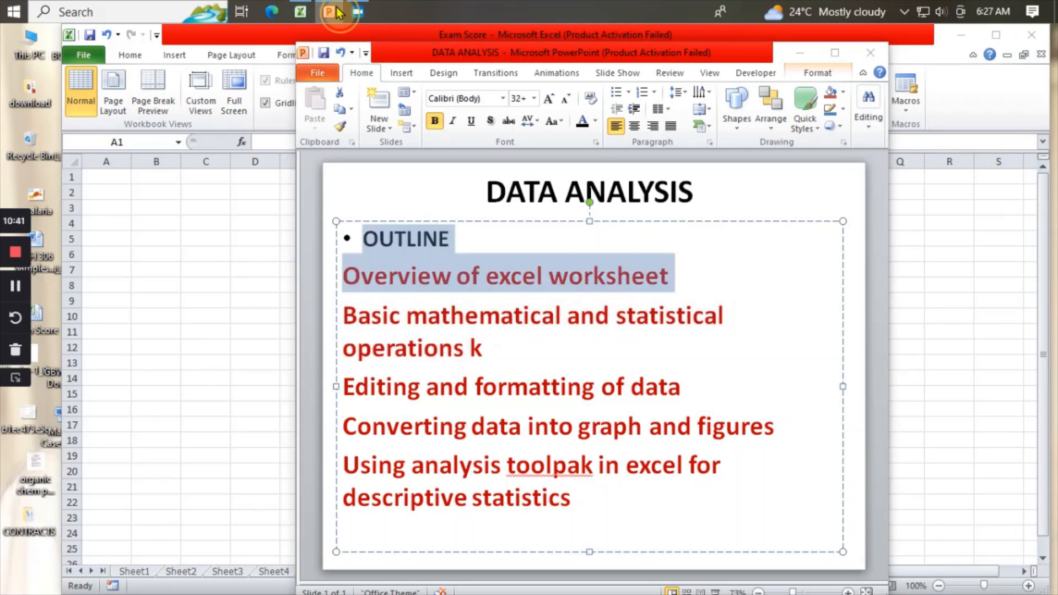
# Switch back to Excel and enter 2+3 without an equals sign in cell B2 of Sheet5
pyautogui.click(156, 191)
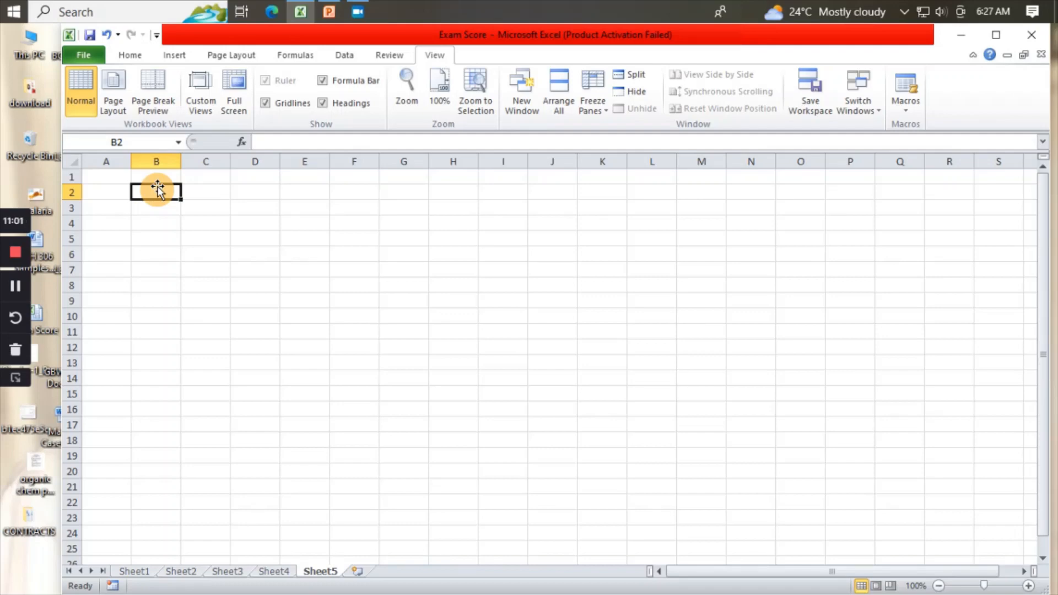
pyautogui.write('2')
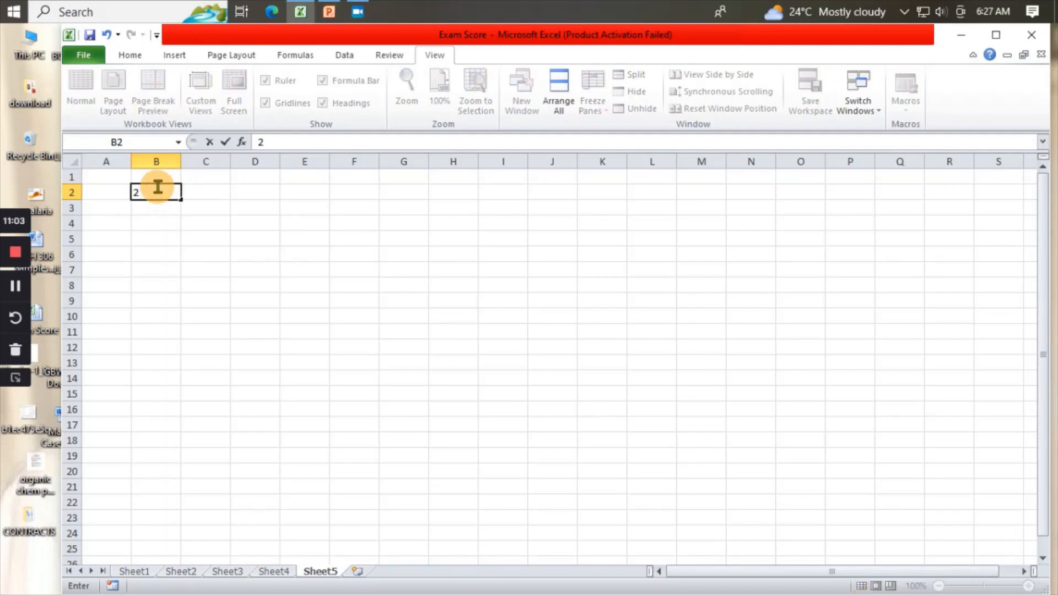
pyautogui.write('+3')
pyautogui.press('Return')
# Replace the content of cell B2 with the addition formula =2+2
pyautogui.click(156, 190)
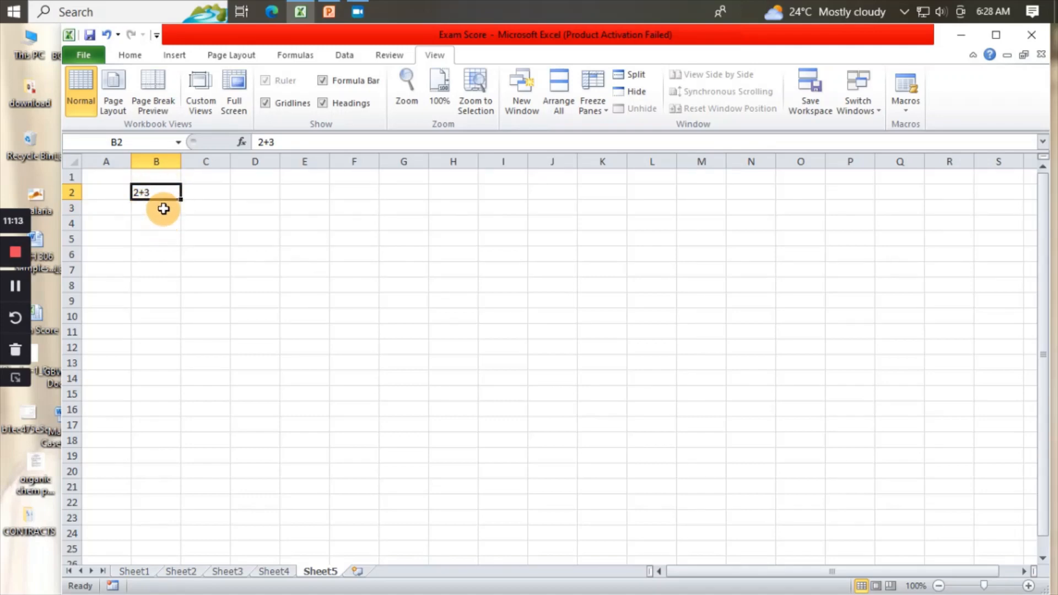
pyautogui.doubleClick(157, 190)
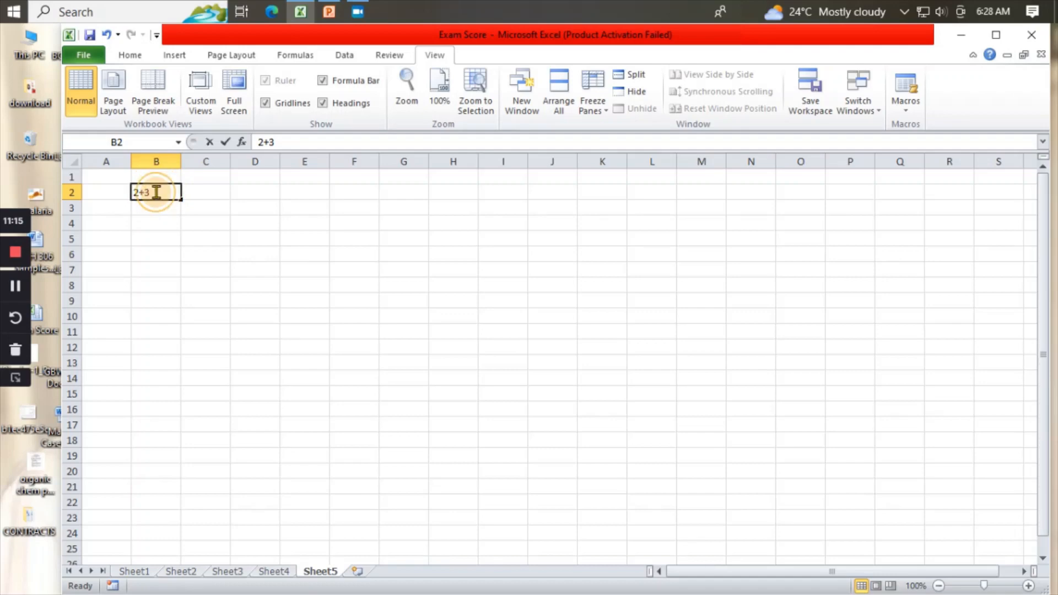
pyautogui.press('BackSpace')
pyautogui.press('BackSpace')
pyautogui.press('BackSpace')
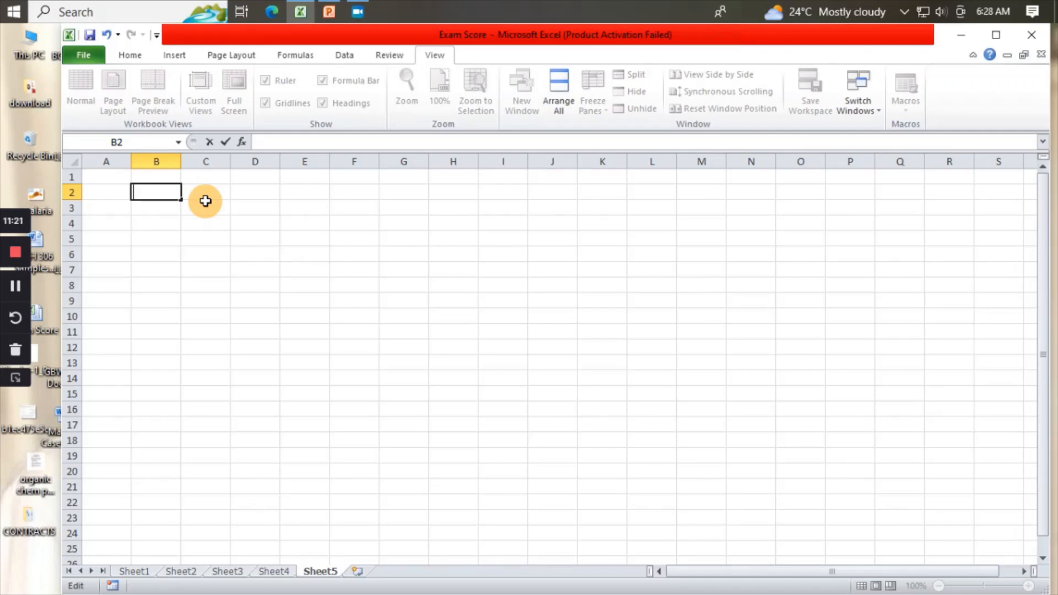
pyautogui.write('+')
pyautogui.press('BackSpace')
pyautogui.write('=2+2')
pyautogui.press('Return')
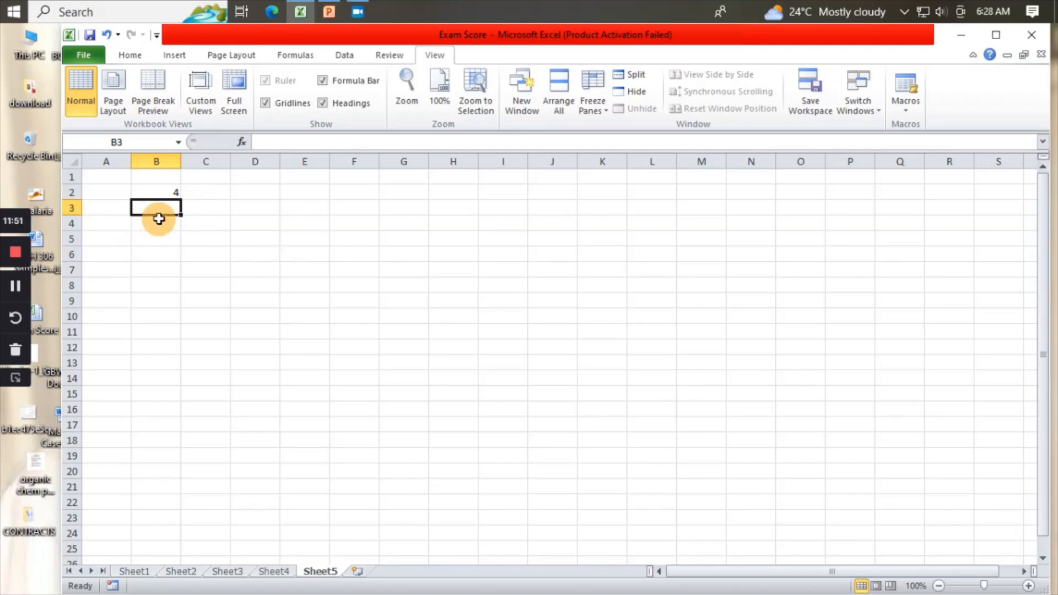
# Enter the addition formulas =10+10 in cell B3 and =6+6 in cell B4
pyautogui.write('=')
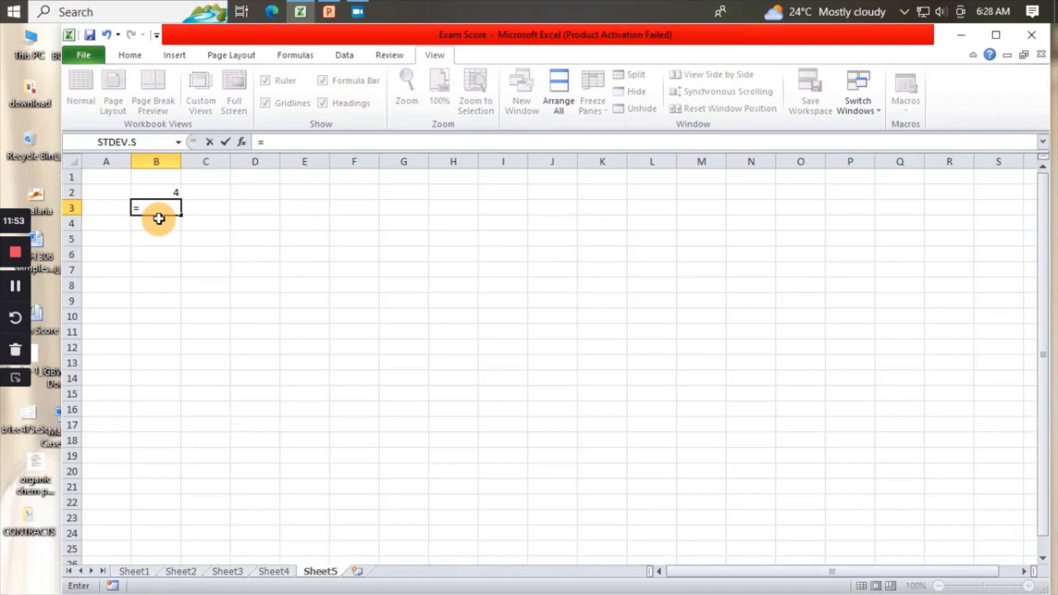
pyautogui.write('10+10')
pyautogui.press('Return')
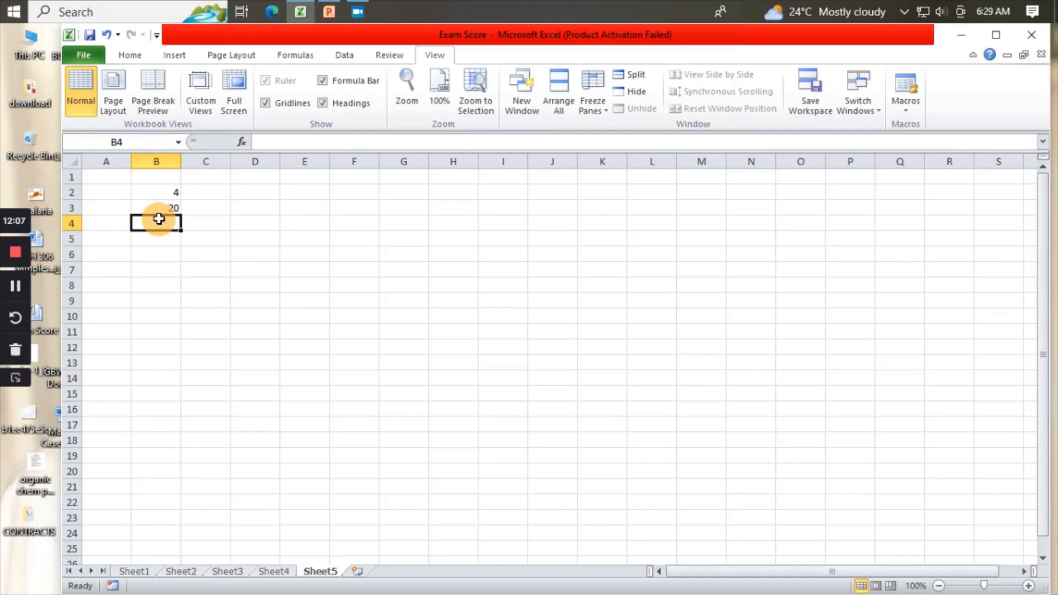
pyautogui.write('6')
pyautogui.press('BackSpace')
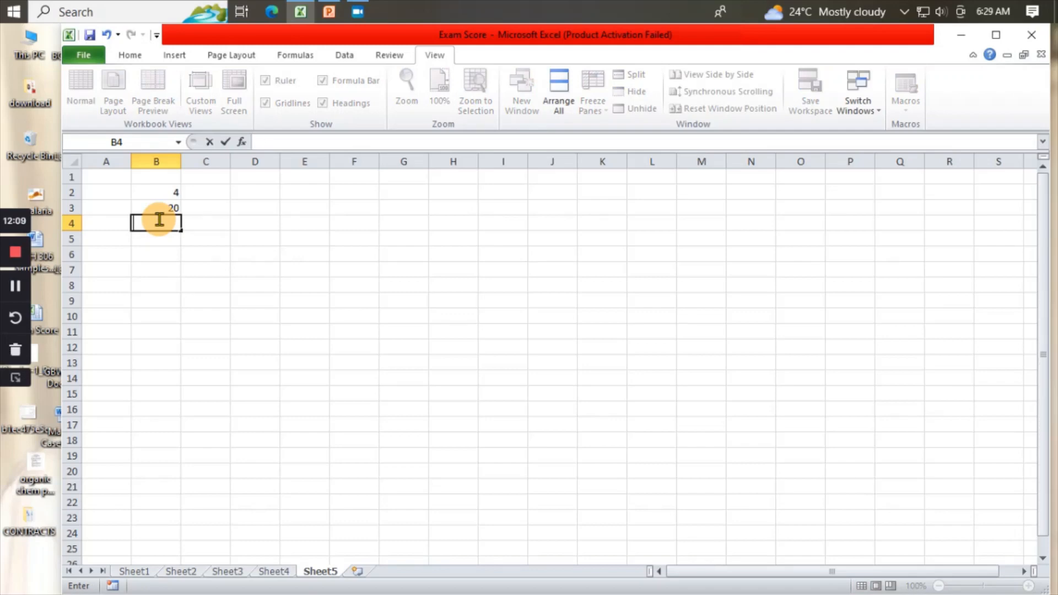
pyautogui.write('=6+6')
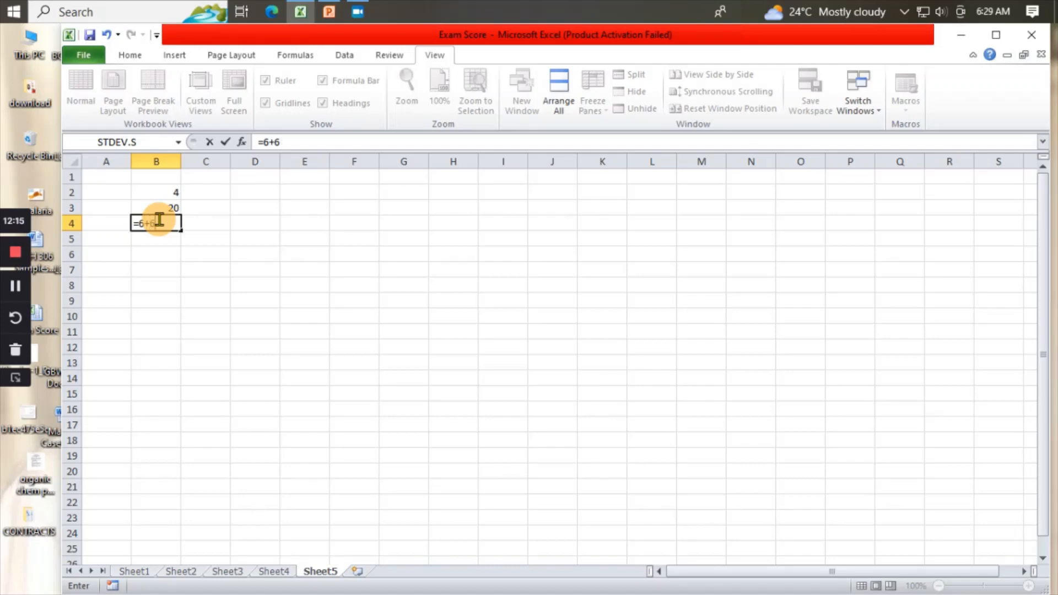
pyautogui.press('Return')
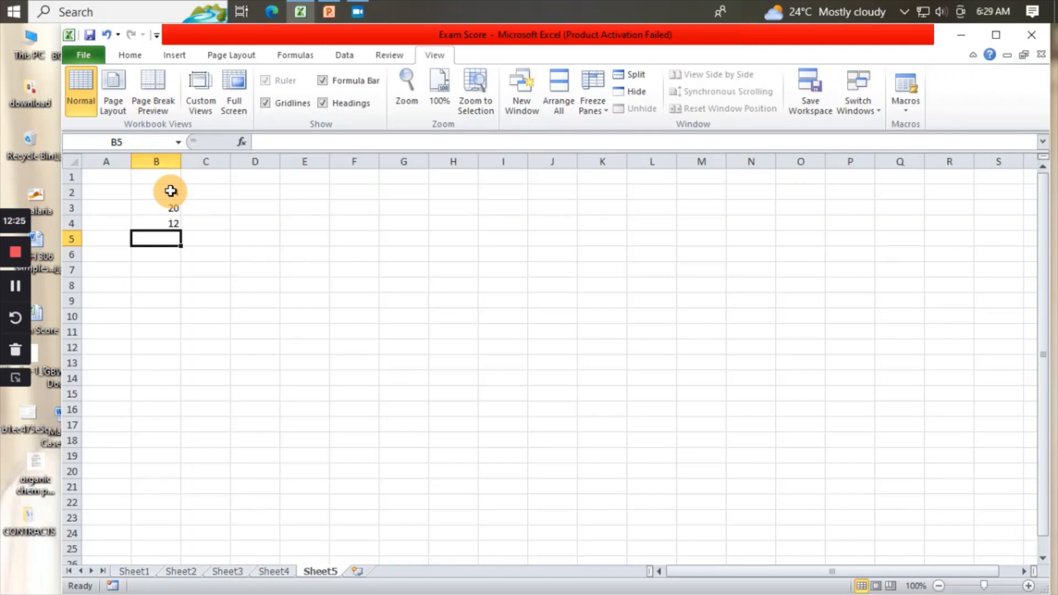
# Check the formulas behind the results in cells B2, B3 and B4 one after another
pyautogui.click(170, 190)
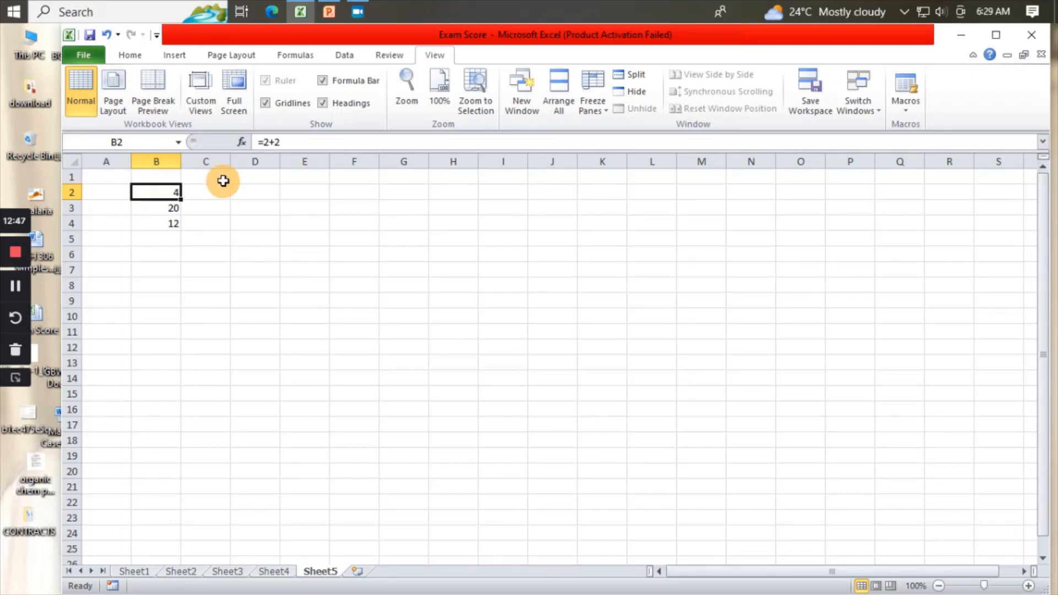
pyautogui.click(173, 208)
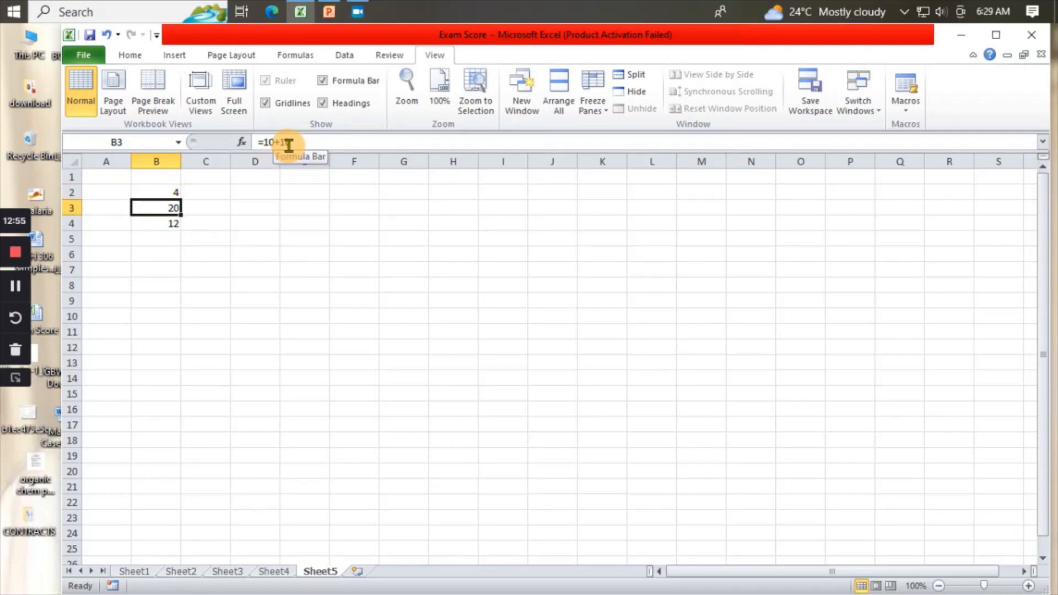
pyautogui.click(167, 222)
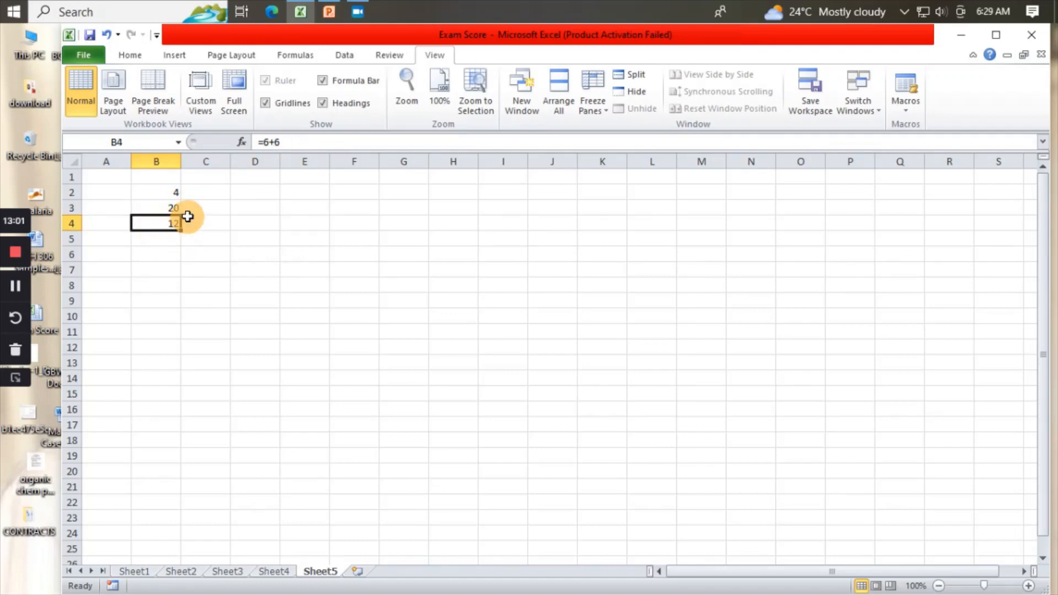
# Enter the subtraction =13-5 in cell B5 and the multiplication =4*6 in cell B6
pyautogui.doubleClick(173, 237)
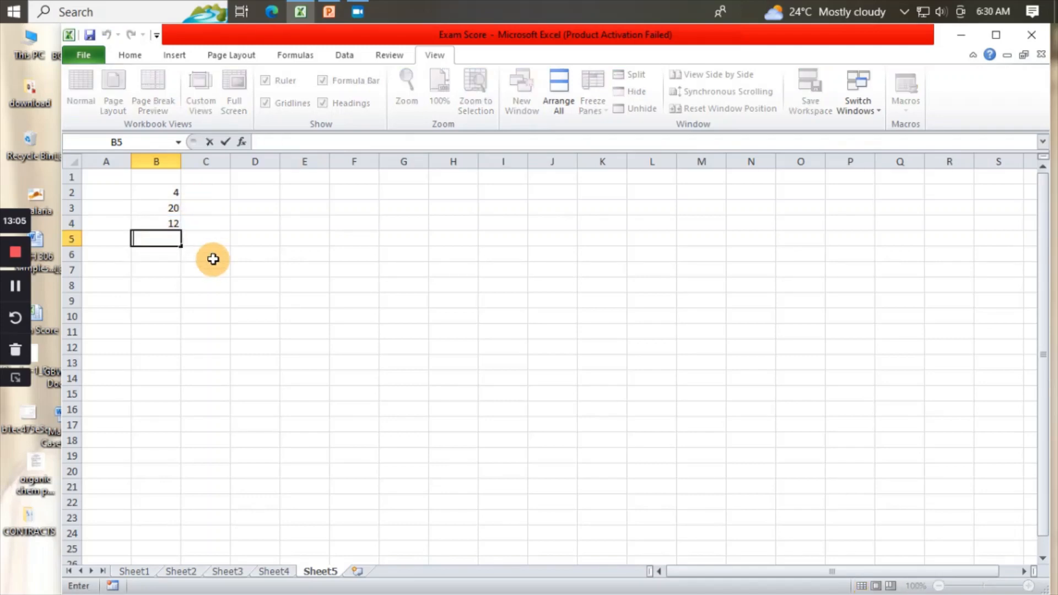
pyautogui.write('=13-')
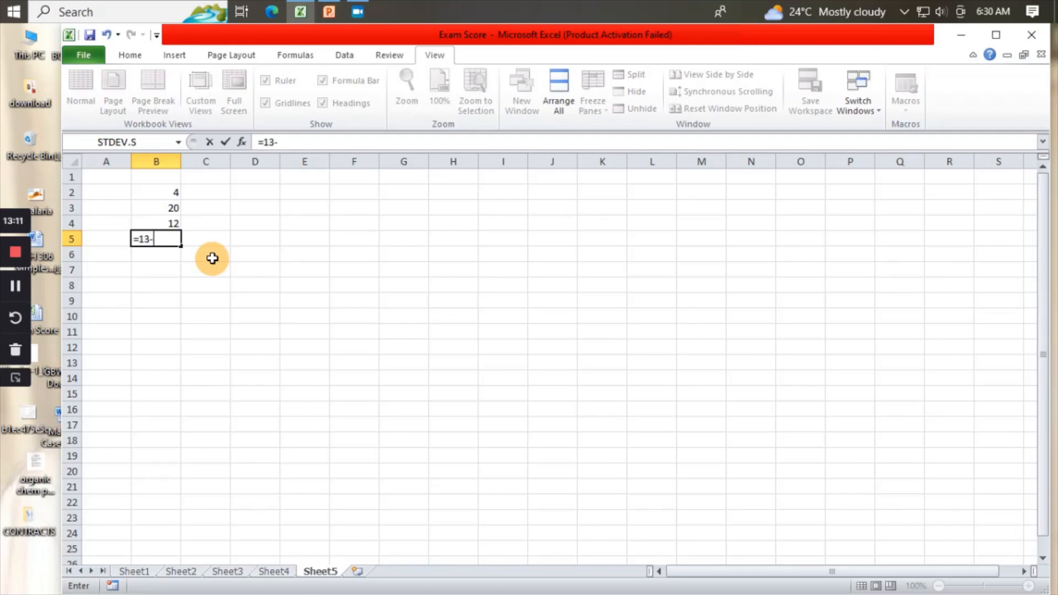
pyautogui.write('5')
pyautogui.press('Return')
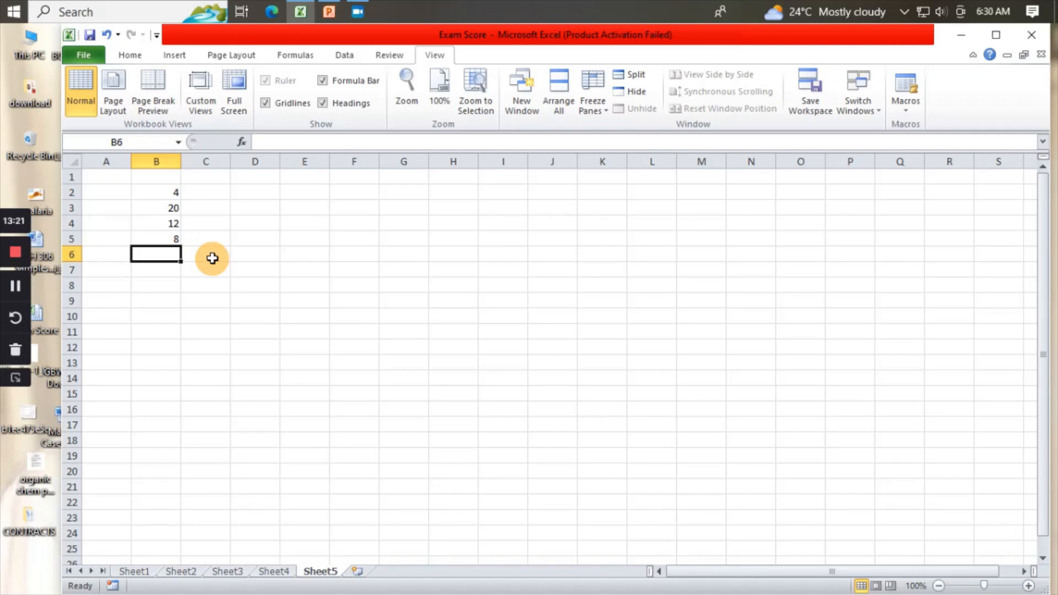
pyautogui.write('=')
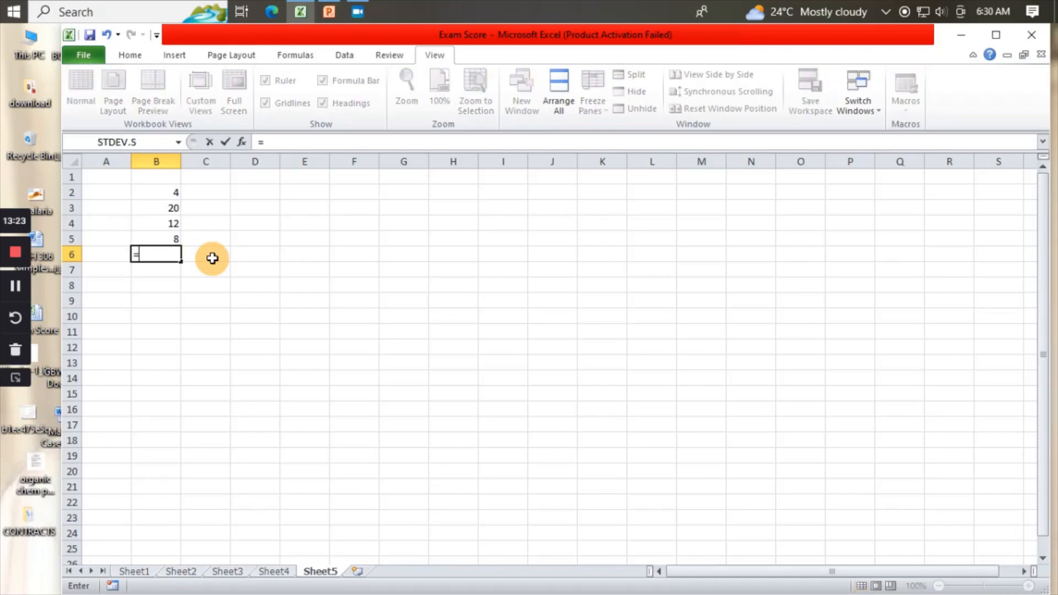
pyautogui.write('4*6')
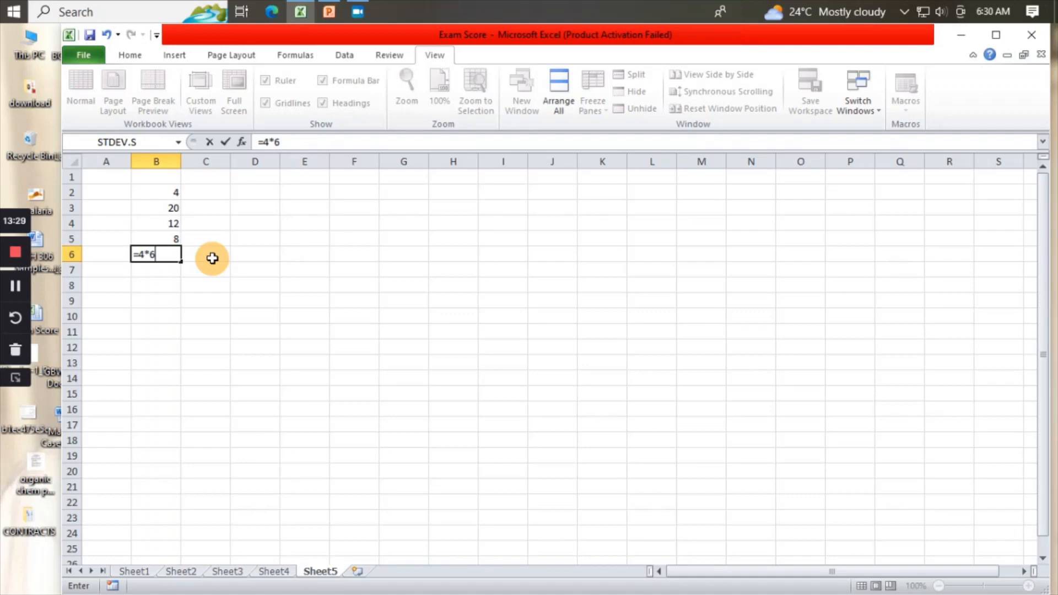
pyautogui.press('Return')
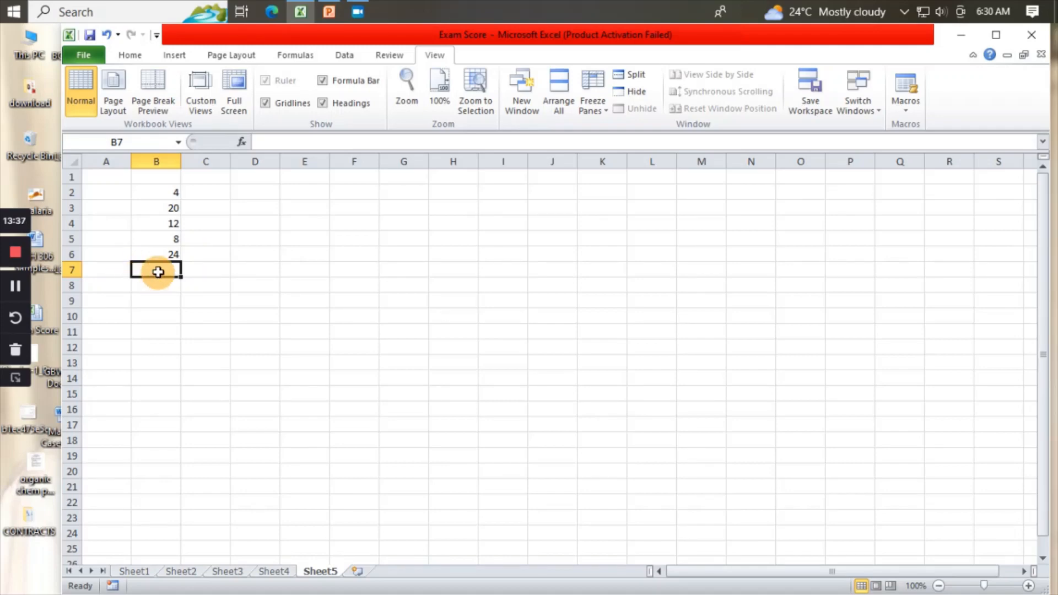
# Enter 20/2 in cell B7 without an equals sign
pyautogui.write('20')
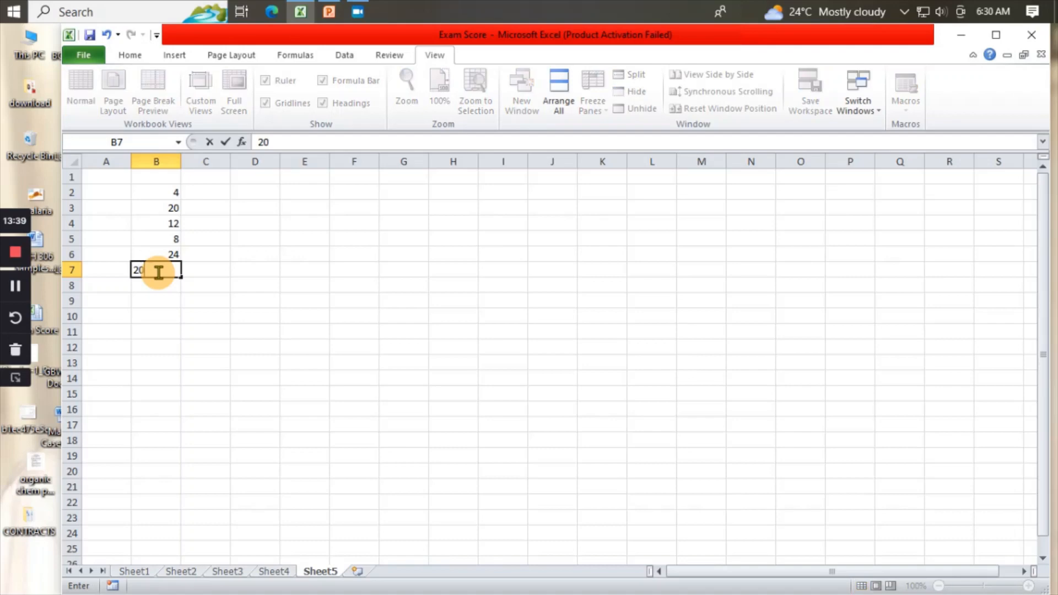
pyautogui.write('?')
pyautogui.press('BackSpace')
pyautogui.write('/2')
pyautogui.press('Return')
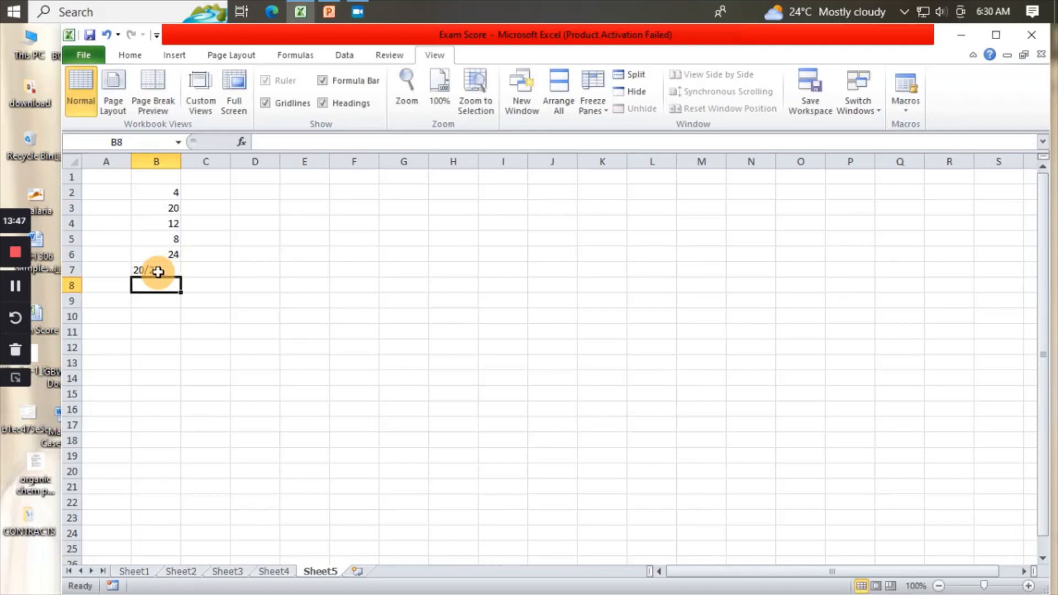
# Turn the entry in cell B7 into a formula by inserting an equals sign before 20/2
pyautogui.click(166, 271)
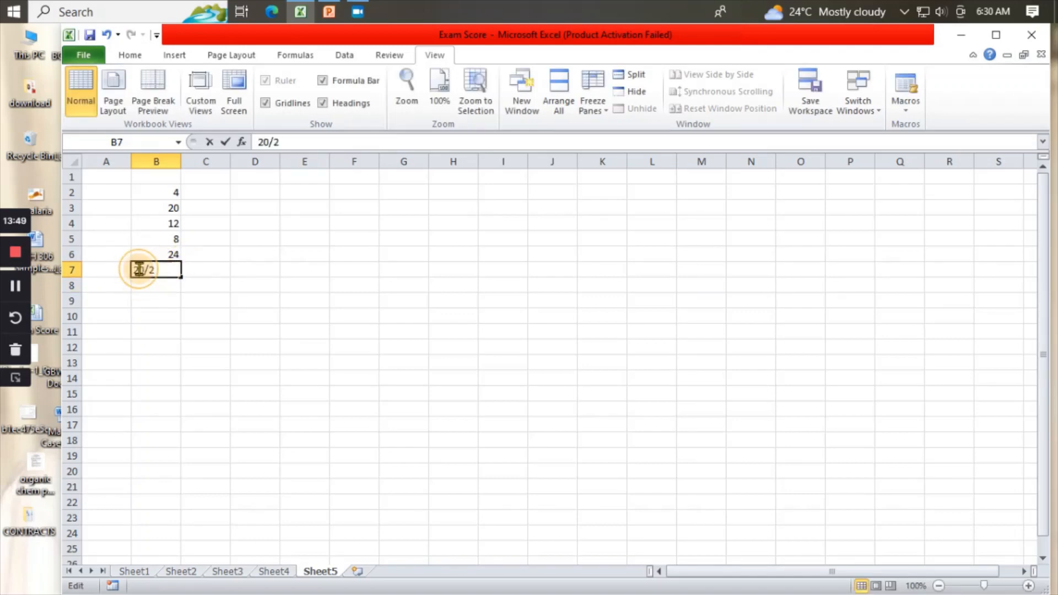
pyautogui.doubleClick(168, 275)
pyautogui.press('Left')
pyautogui.press('Left')
pyautogui.press('Left')
pyautogui.press('Left')
pyautogui.write('=')
pyautogui.press('Return')
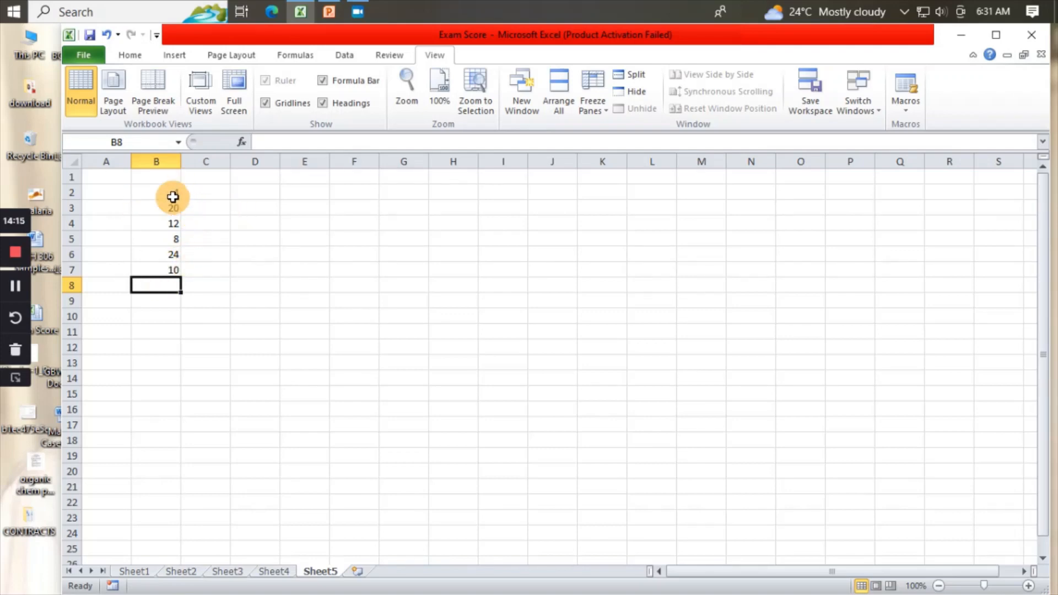
# Add up the column B results in cell D2 with the cell-reference formula =B2+B3+B4+B5+B6+B7, and check the finished formula
pyautogui.doubleClick(254, 192)
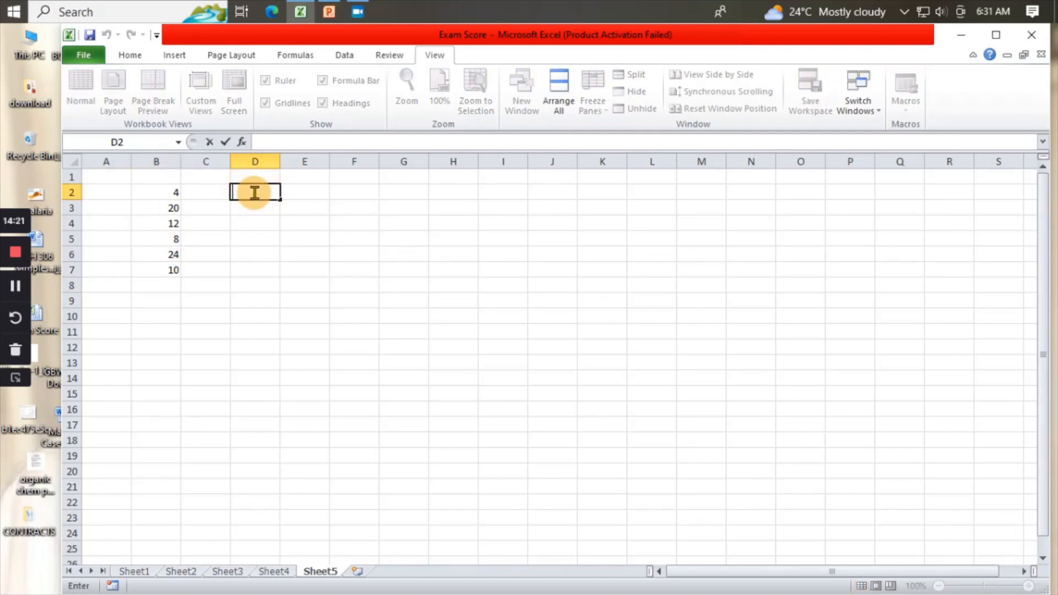
pyautogui.write('=')
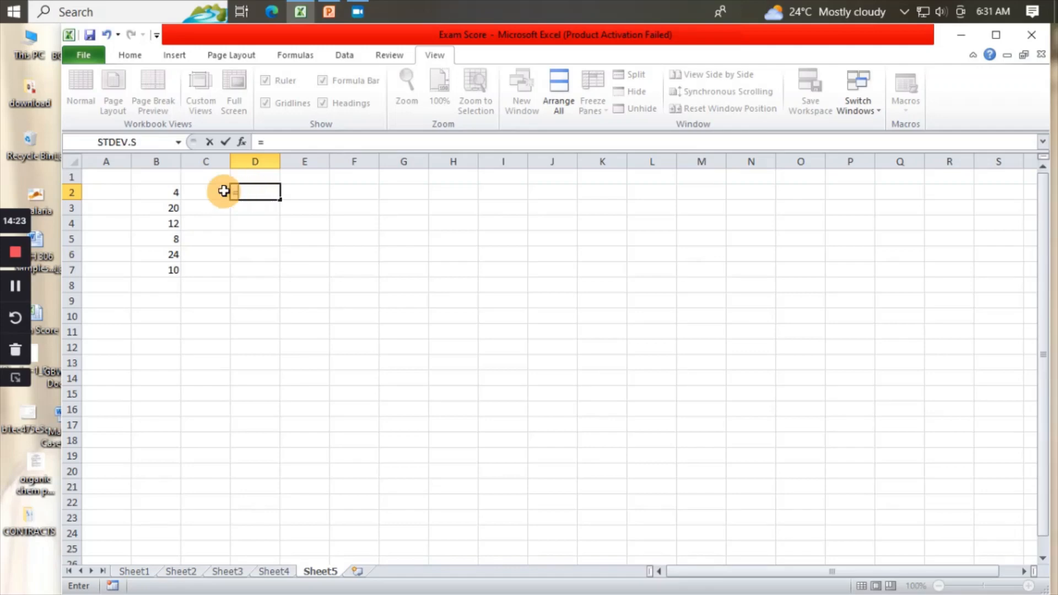
pyautogui.click(171, 192)
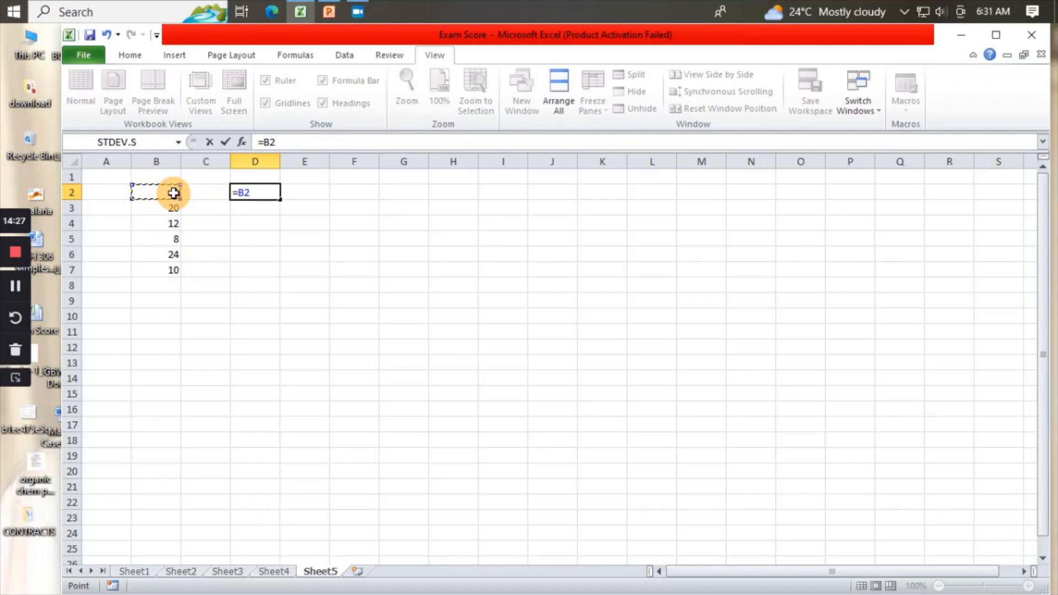
pyautogui.write('+')
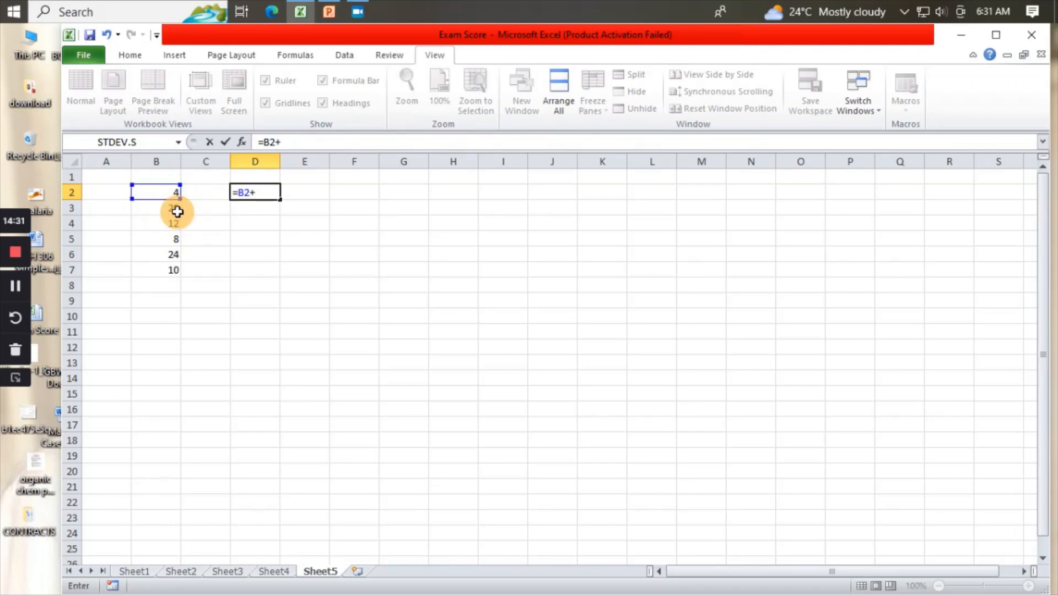
pyautogui.click(175, 210)
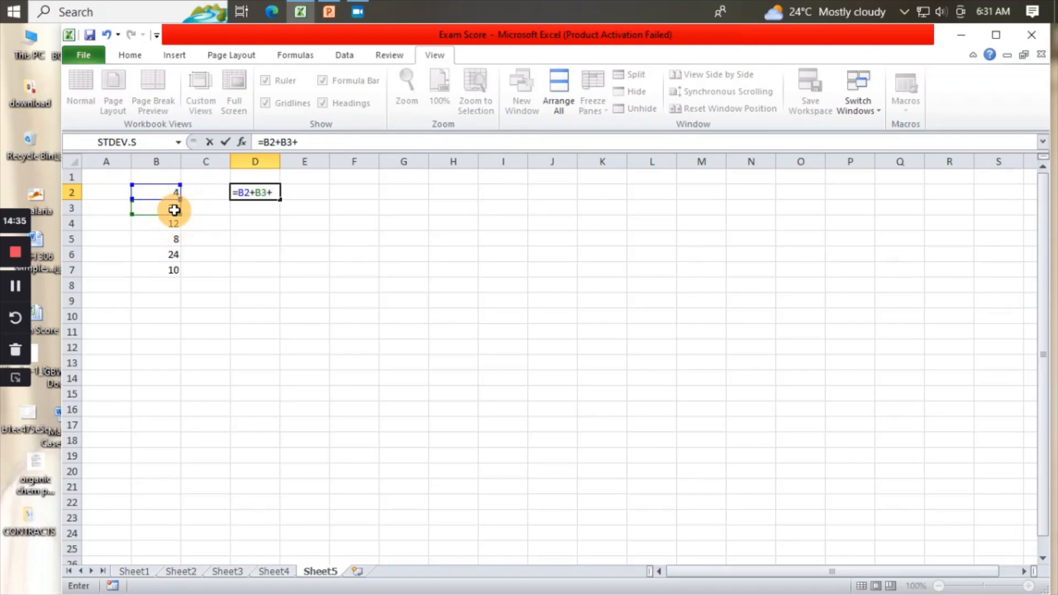
pyautogui.write('+')
pyautogui.click(178, 226)
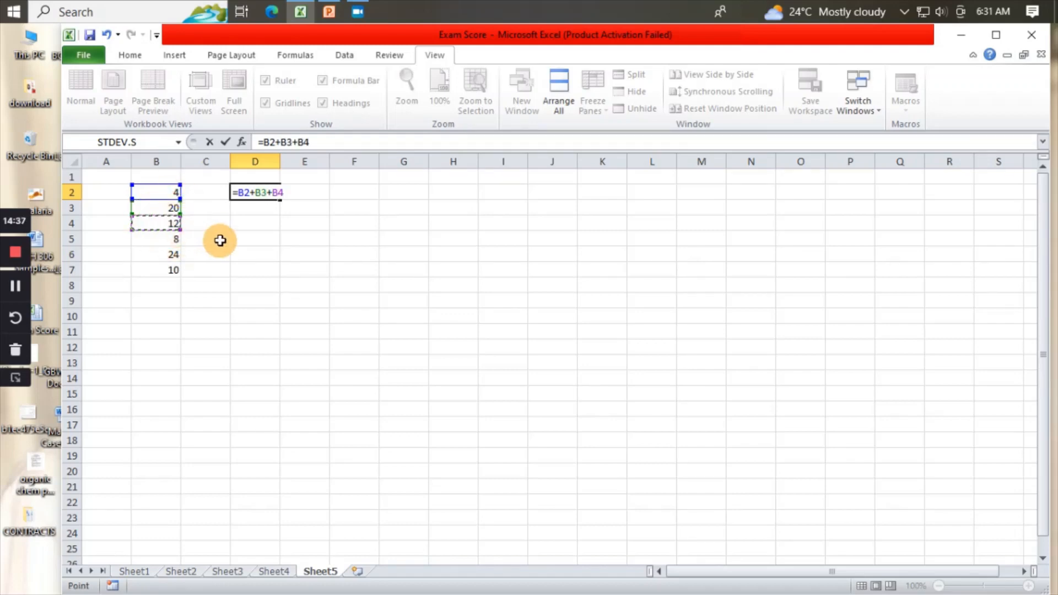
pyautogui.write('+')
pyautogui.press('BackSpace')
pyautogui.write('+')
pyautogui.click(172, 240)
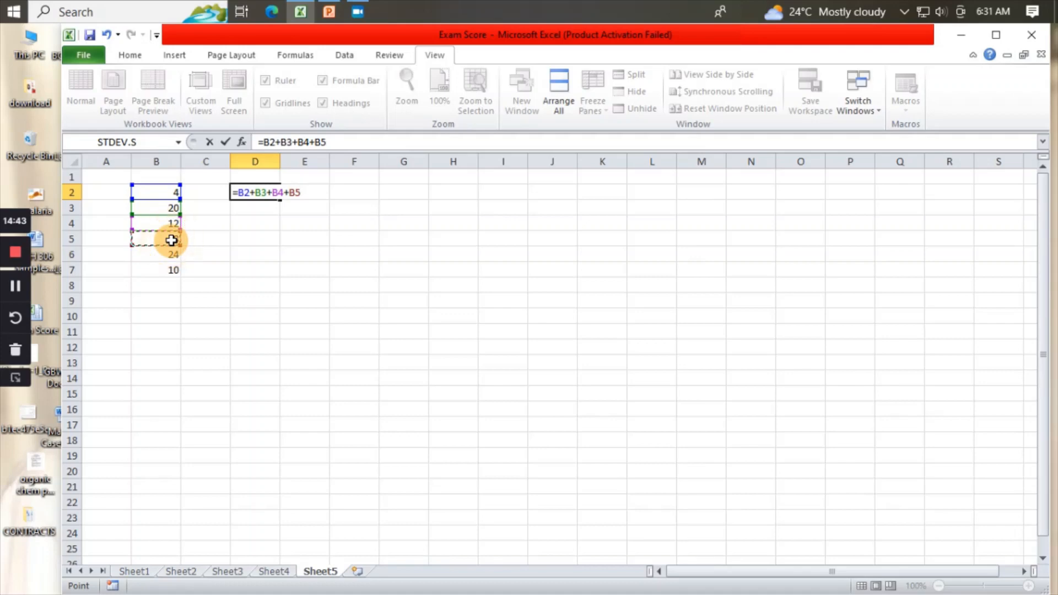
pyautogui.write('+')
pyautogui.click(173, 251)
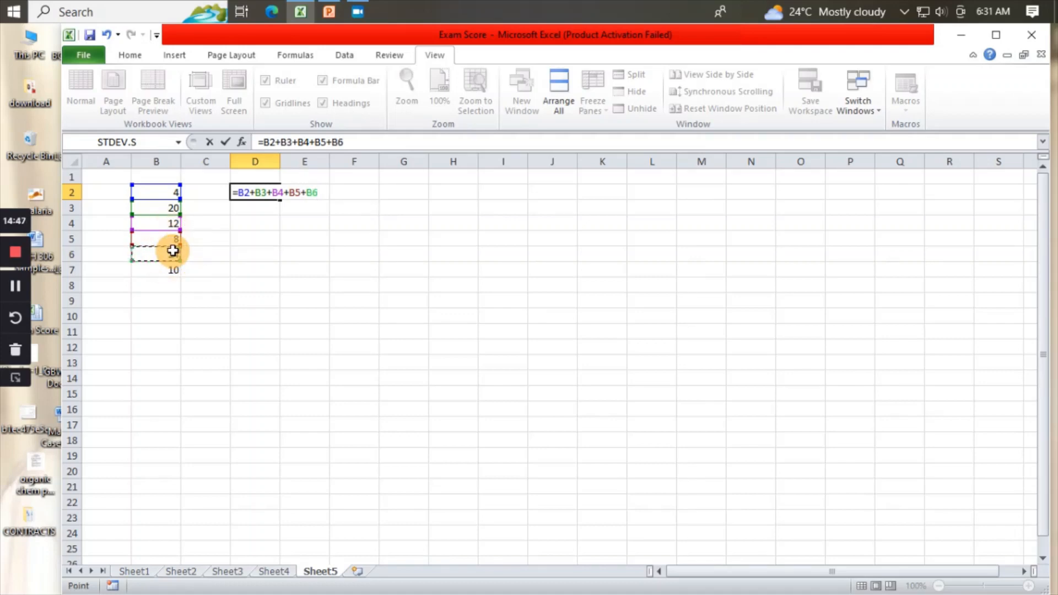
pyautogui.write('+')
pyautogui.click(174, 270)
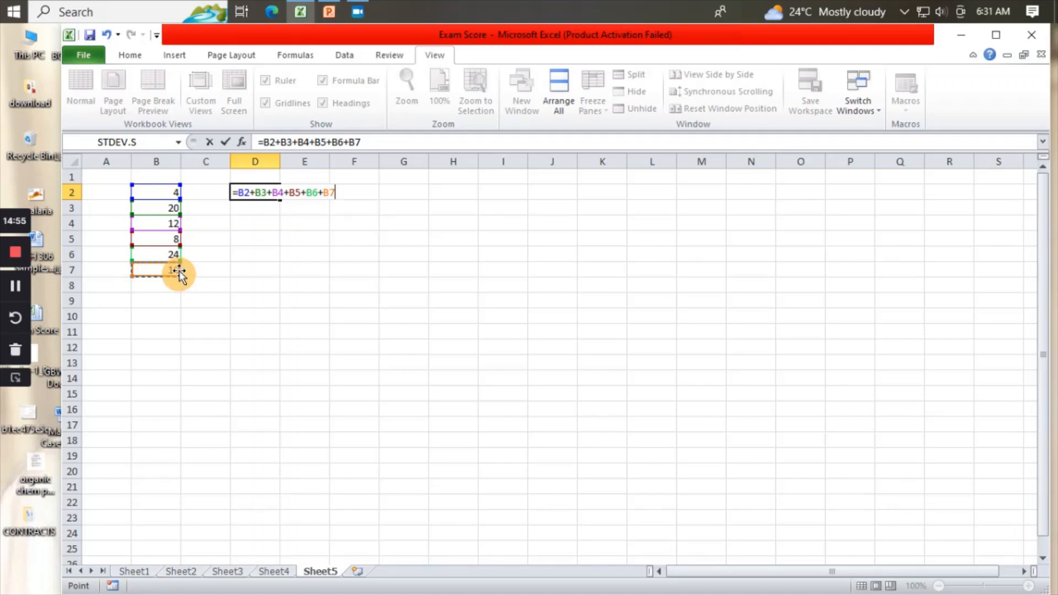
pyautogui.press('Return')
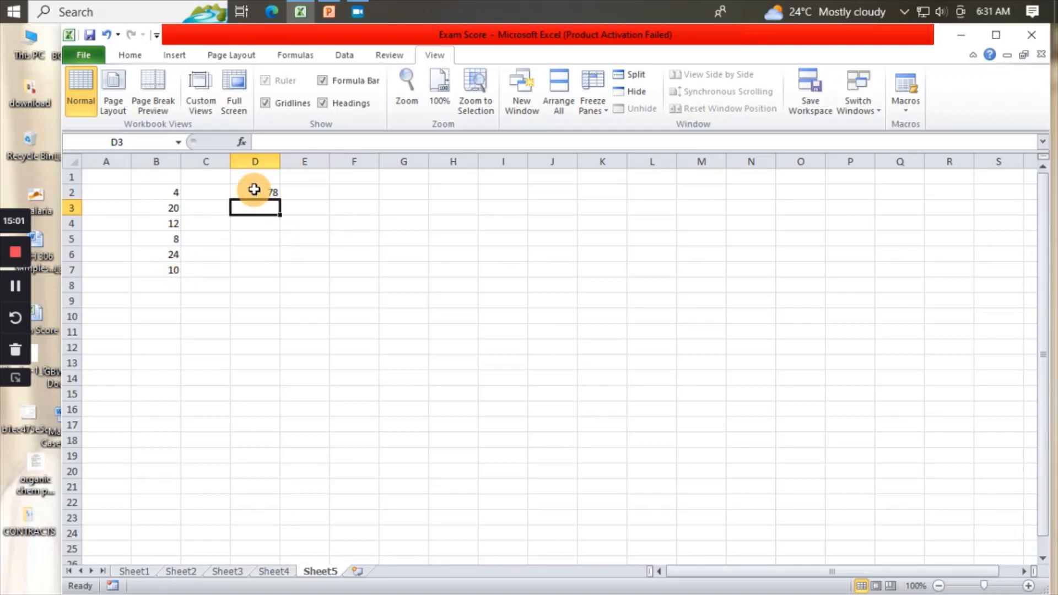
pyautogui.click(254, 189)
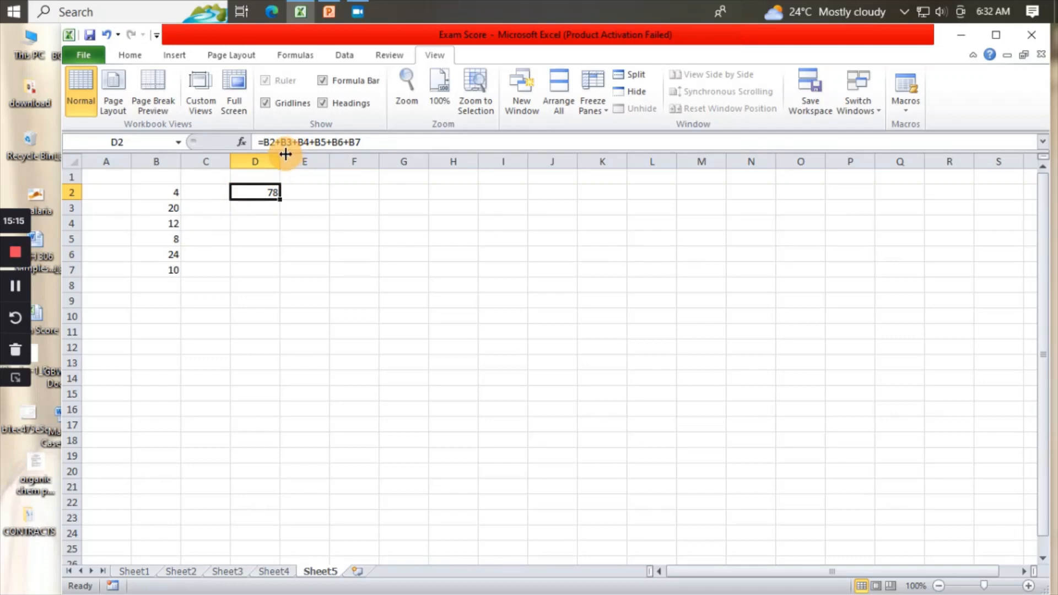
# Widen column D by moving its boundary to the middle of the original column E
pyautogui.moveTo(279, 161); pyautogui.dragTo(313, 159)
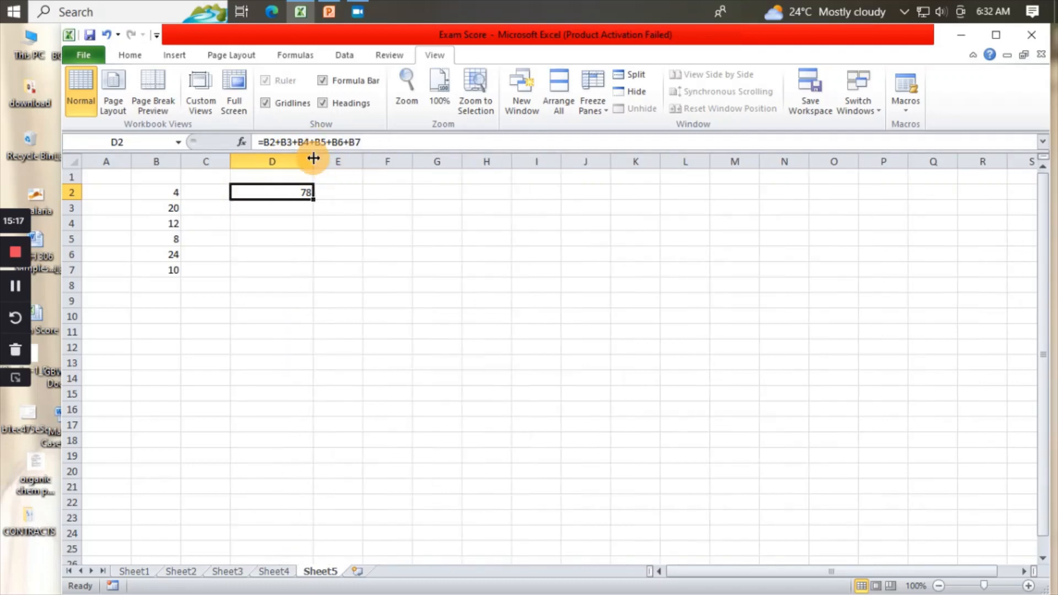
pyautogui.click(644, 321)
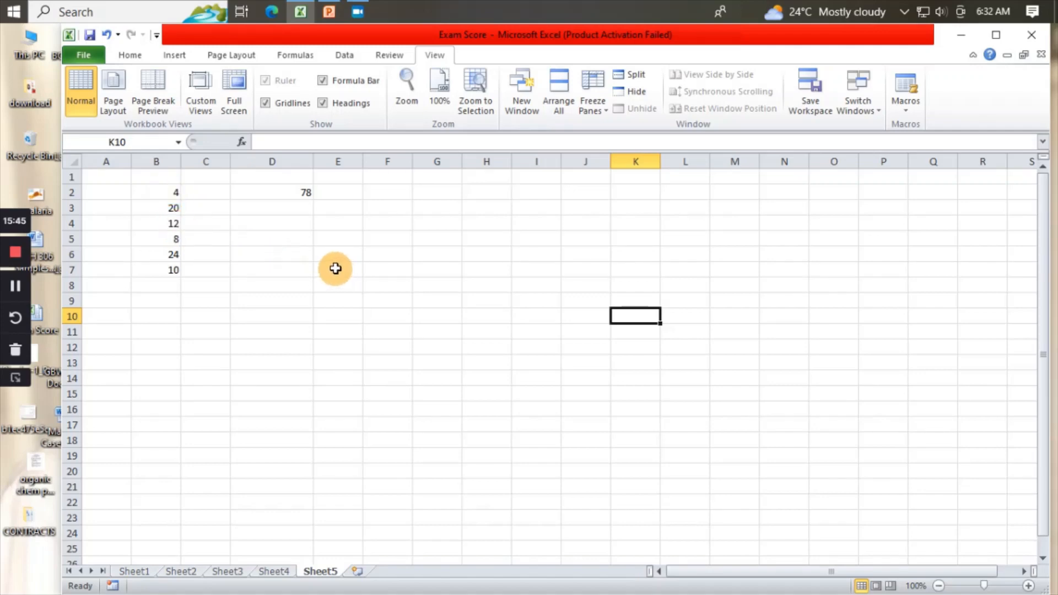
pyautogui.click(274, 253)
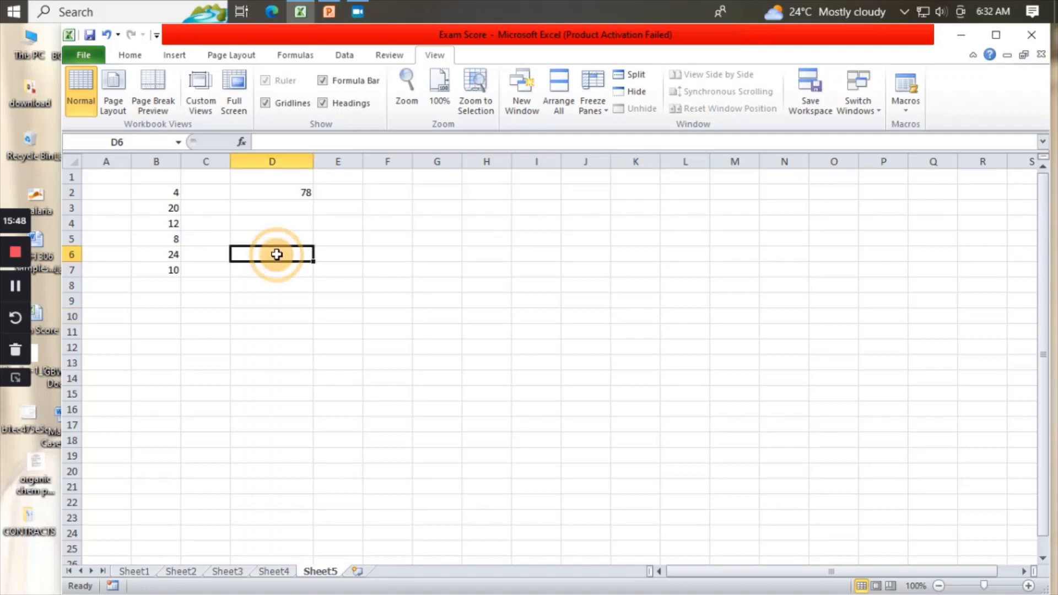
# Clear the cell-by-cell addition formula from cell D2
pyautogui.click(306, 189)
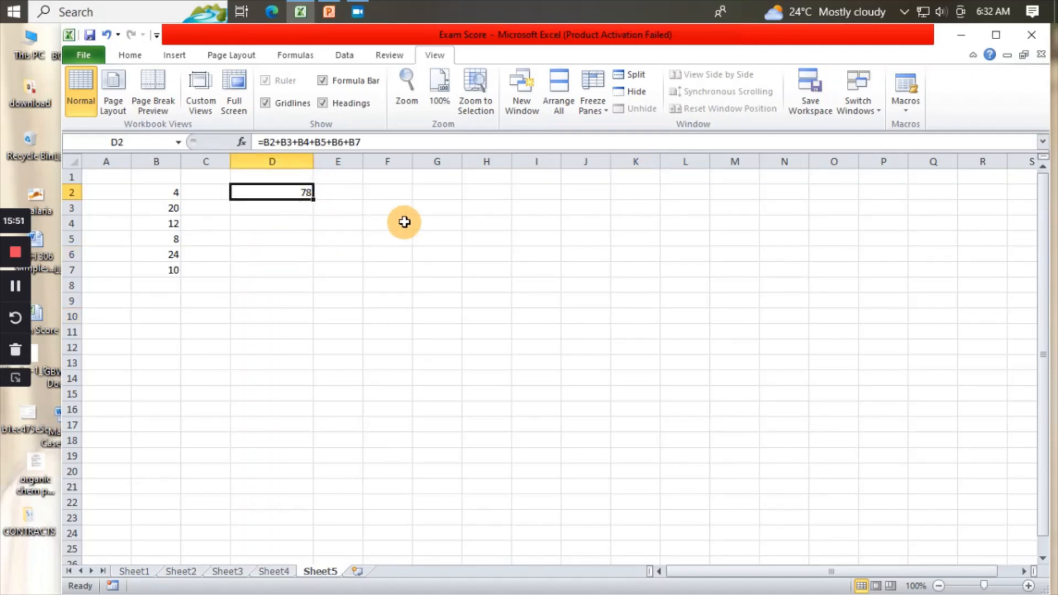
pyautogui.press('Delete')
pyautogui.click(327, 237)
pyautogui.click(327, 238)
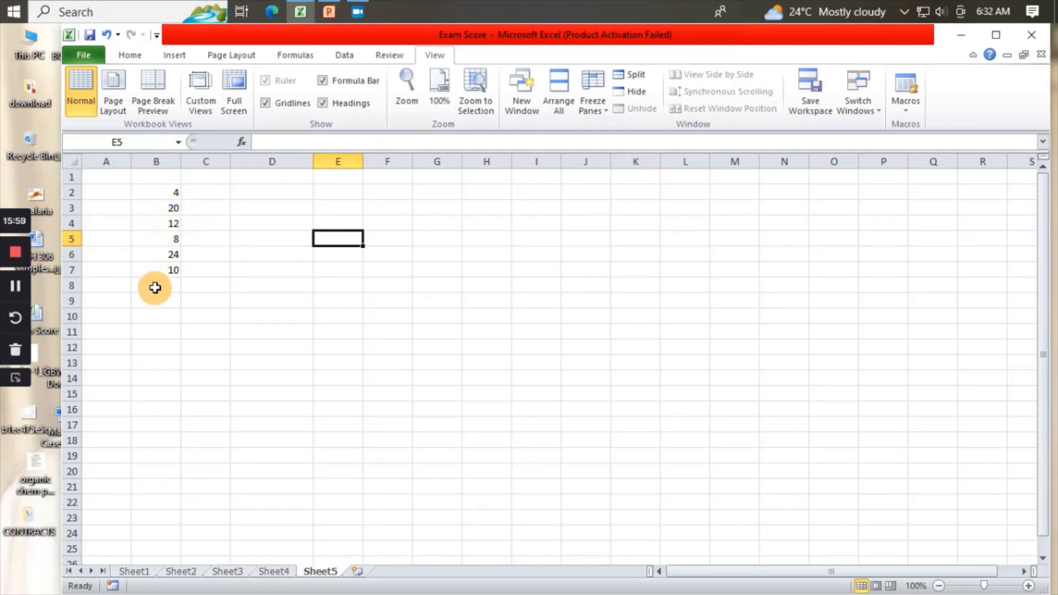
# Total the column B values in cell D2 with the function formula =SUM(B2:B7), and check the finished formula
pyautogui.click(263, 191)
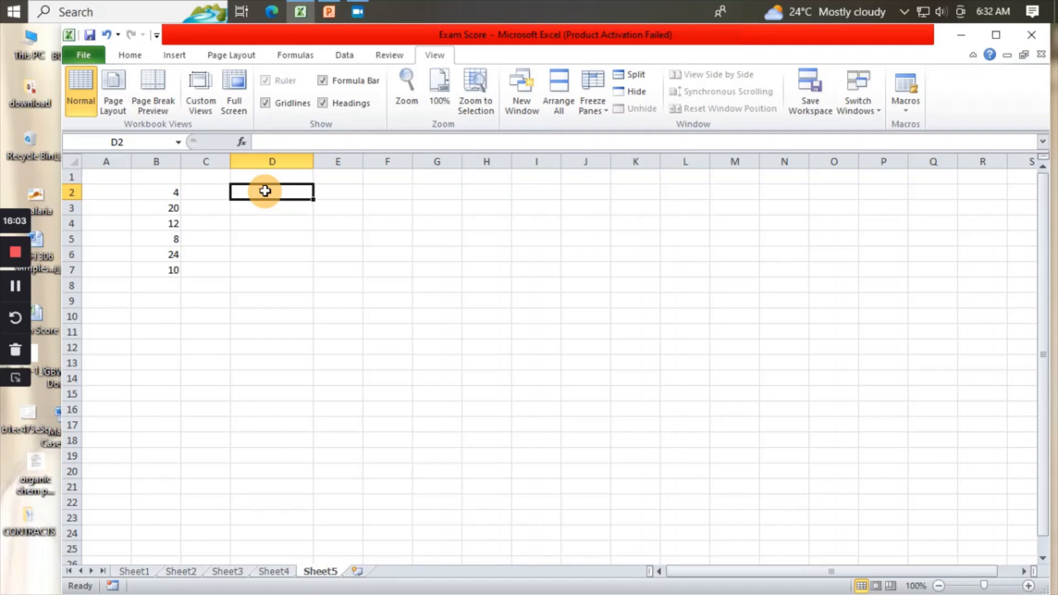
pyautogui.write('=')
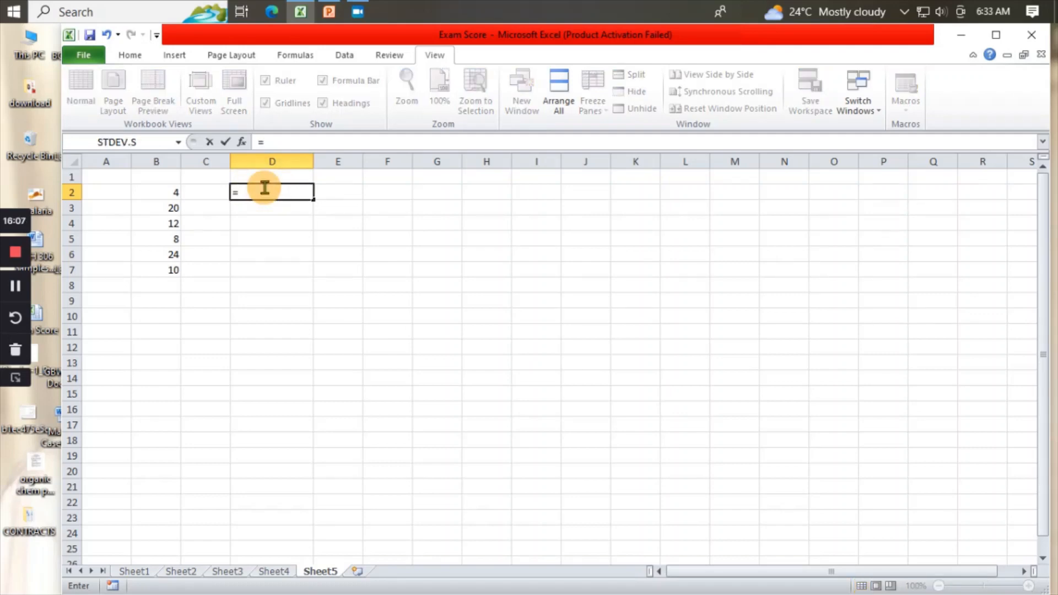
pyautogui.write('su')
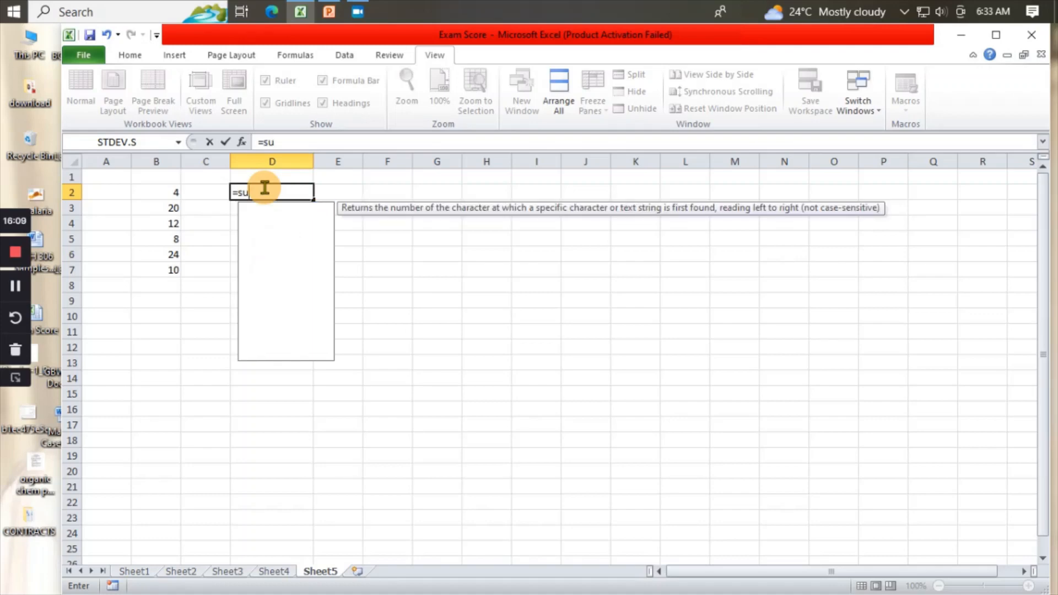
pyautogui.write('m')
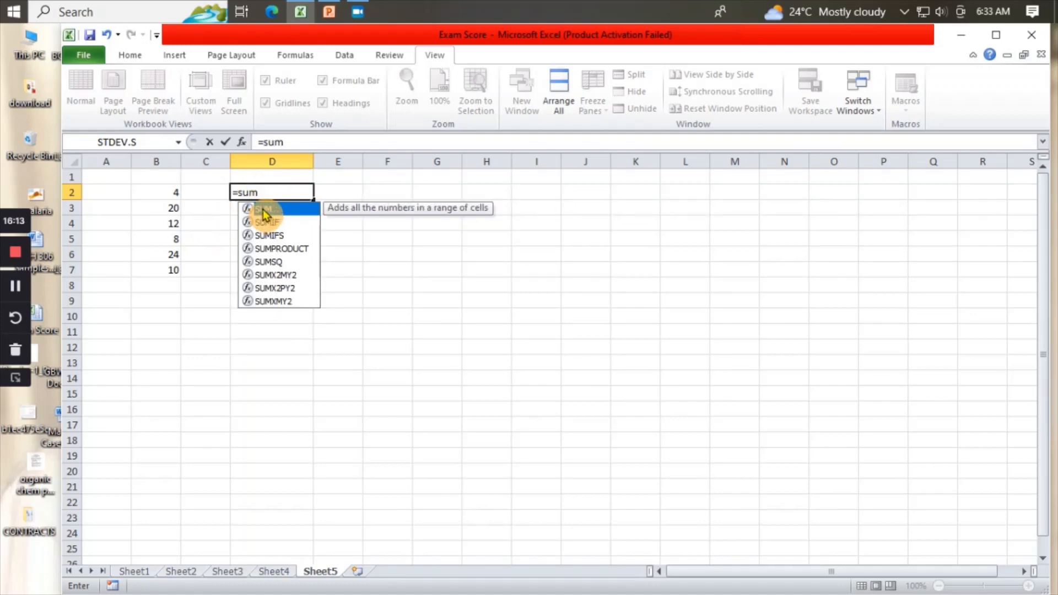
pyautogui.doubleClick(263, 209)
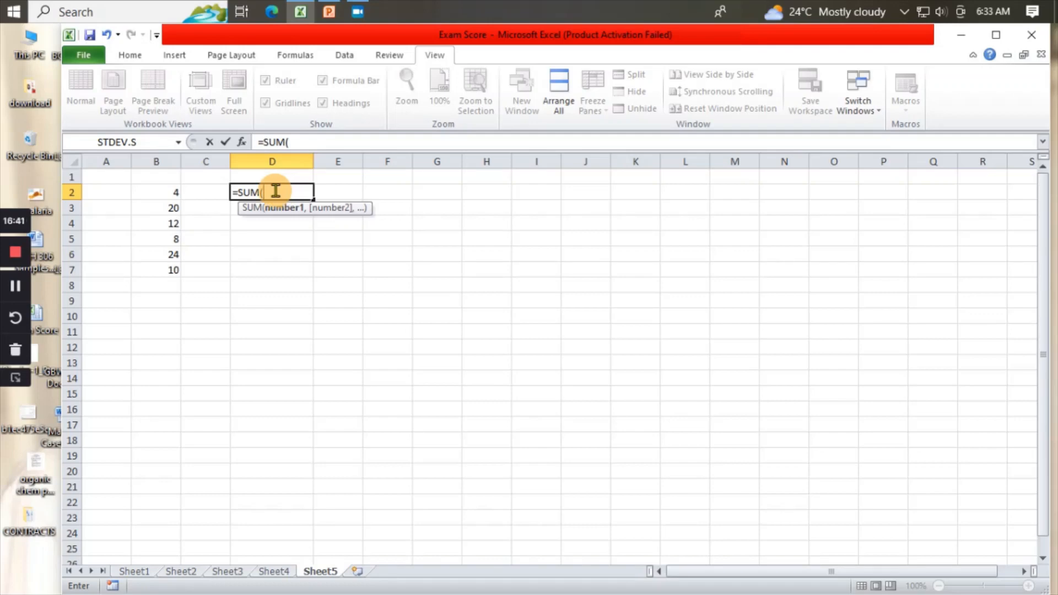
pyautogui.click(164, 191)
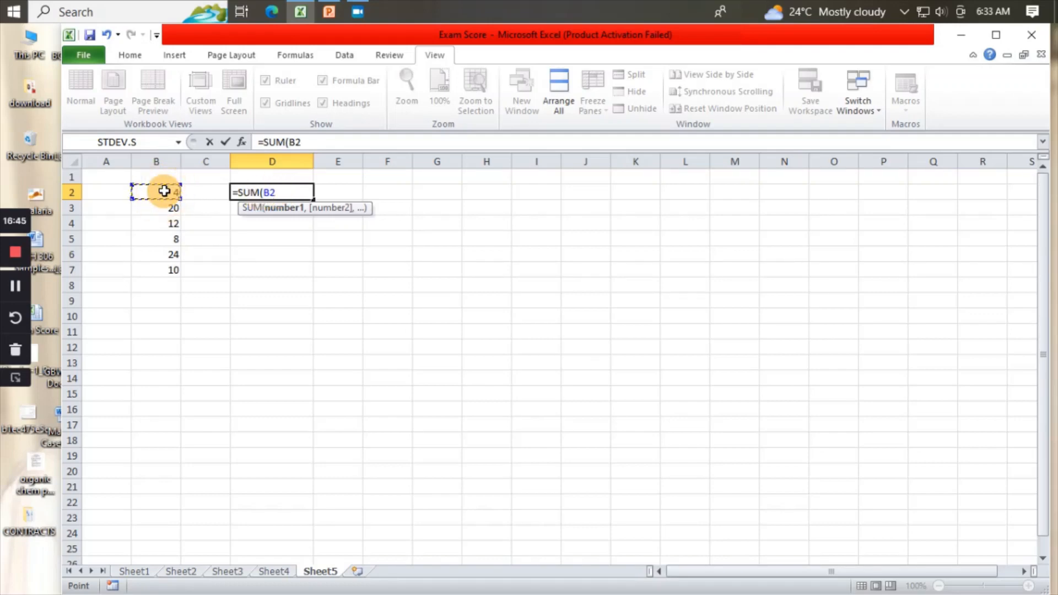
pyautogui.moveTo(168, 196); pyautogui.dragTo(174, 267)
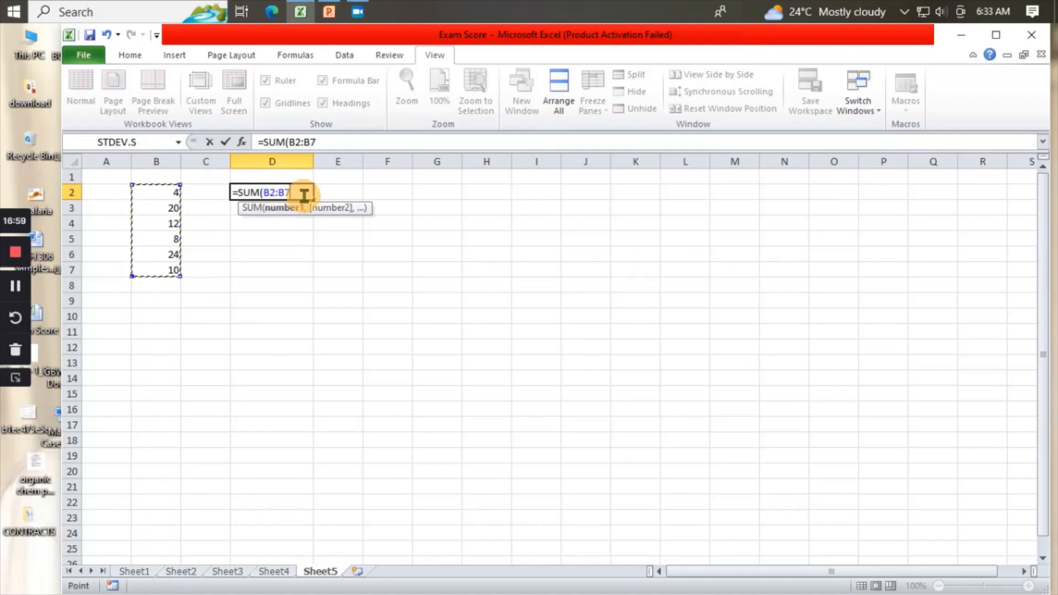
pyautogui.write(')')
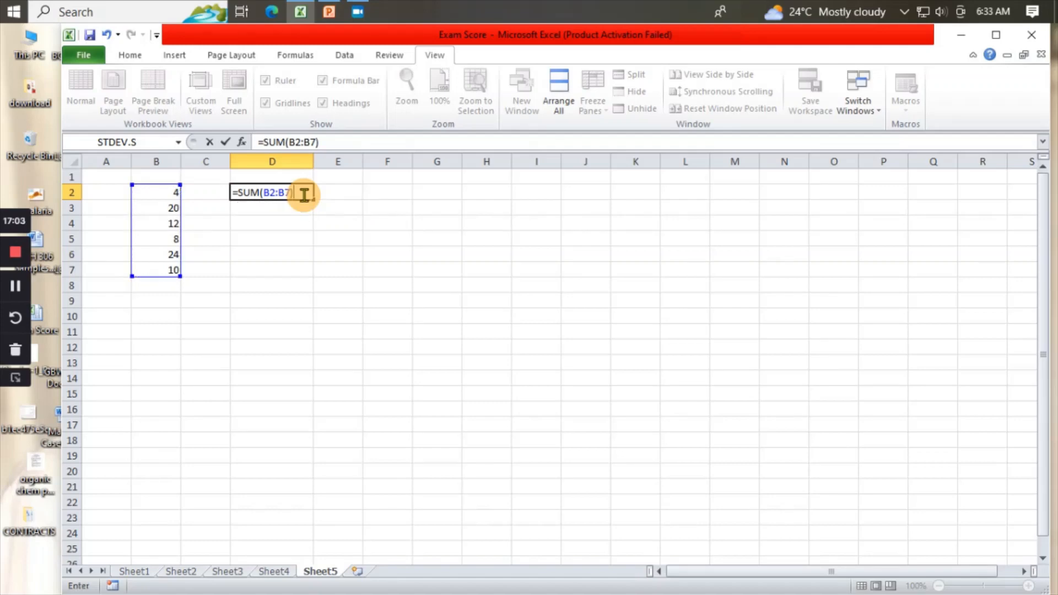
pyautogui.press('Return')
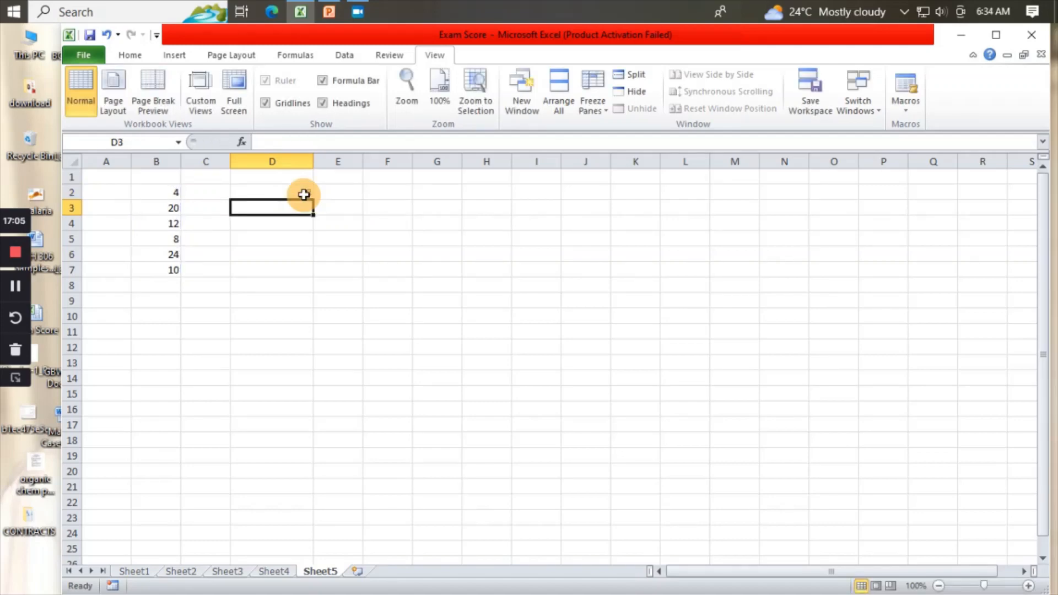
pyautogui.click(303, 193)
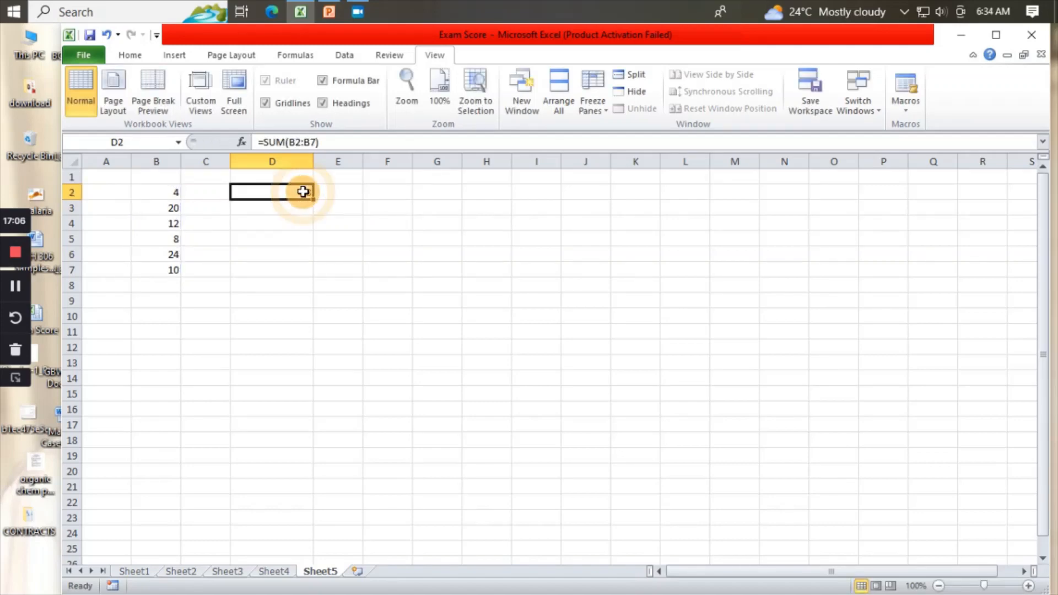
pyautogui.click(303, 236)
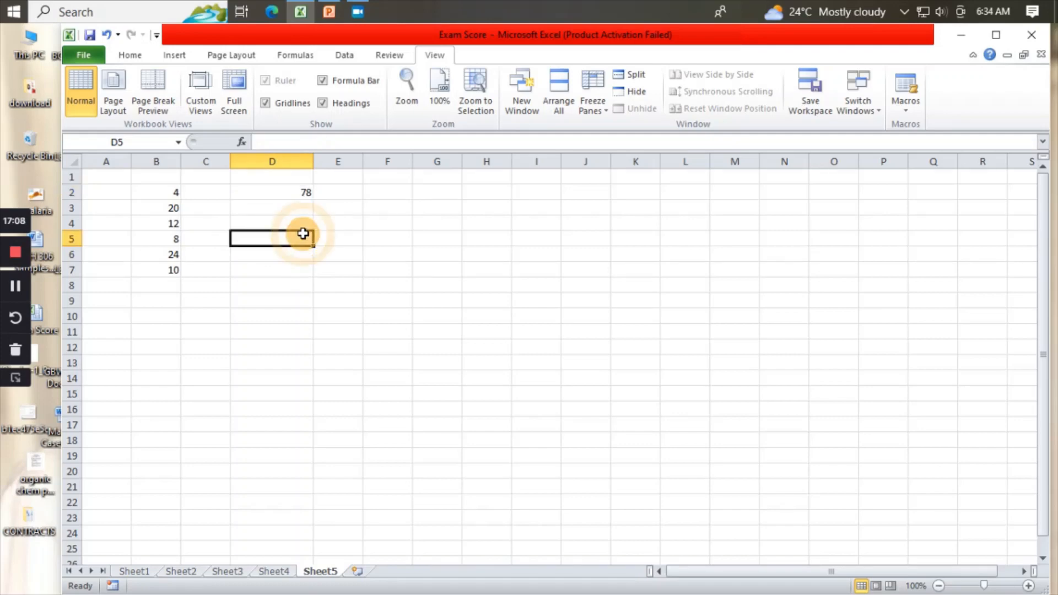
# Reopen the SUM formula in cell D2 for review and erase all of its content
pyautogui.doubleClick(277, 194)
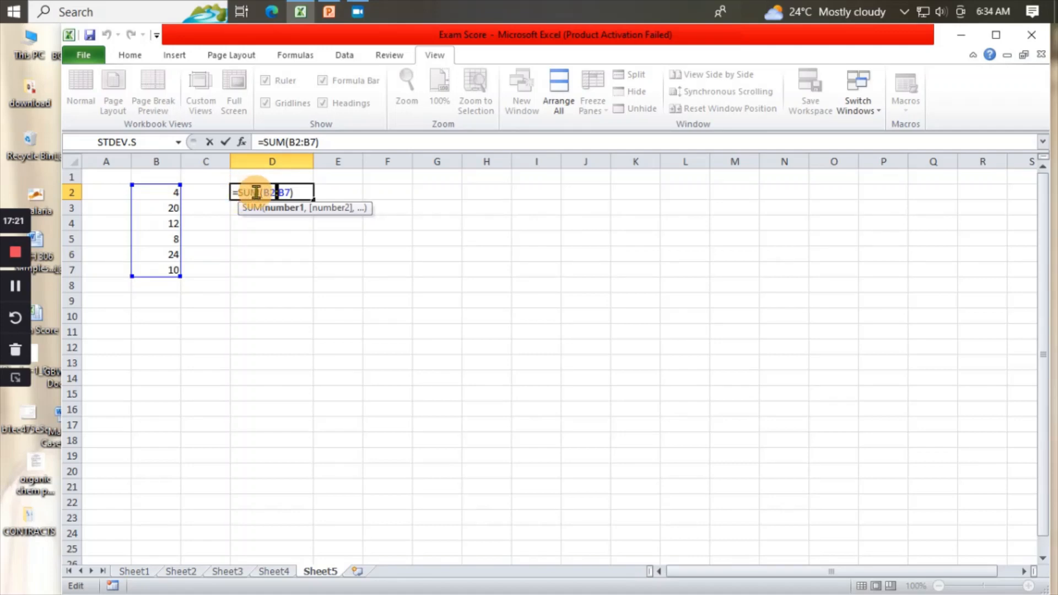
pyautogui.click(276, 239)
pyautogui.doubleClick(289, 191)
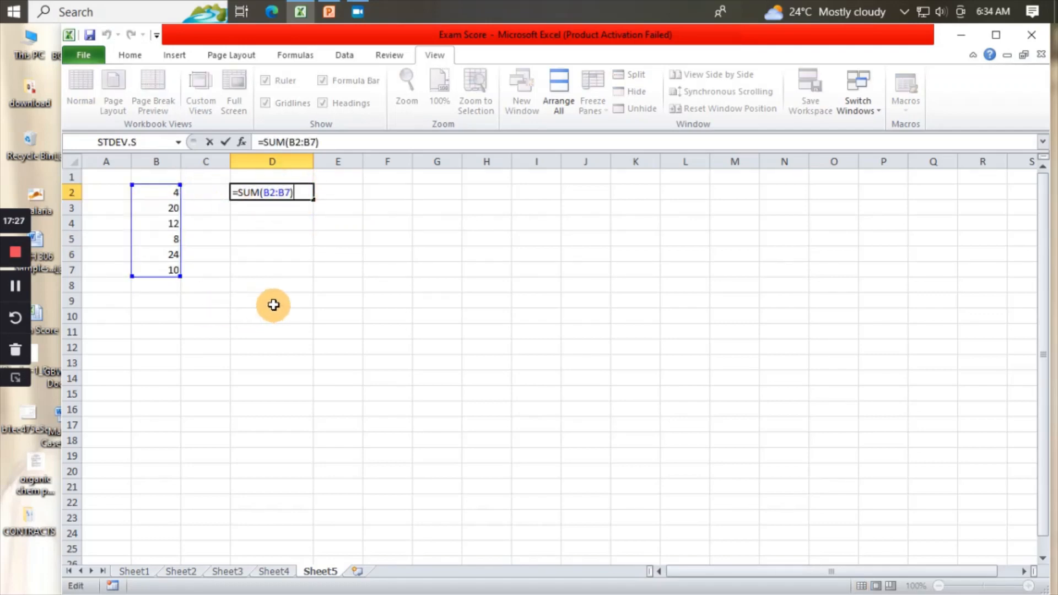
pyautogui.press('BackSpace')
pyautogui.press('BackSpace')
pyautogui.press('BackSpace')
pyautogui.press('BackSpace')
pyautogui.press('BackSpace')
pyautogui.press('BackSpace')
pyautogui.press('BackSpace')
pyautogui.press('BackSpace')
pyautogui.press('BackSpace')
pyautogui.press('BackSpace')
pyautogui.press('BackSpace')
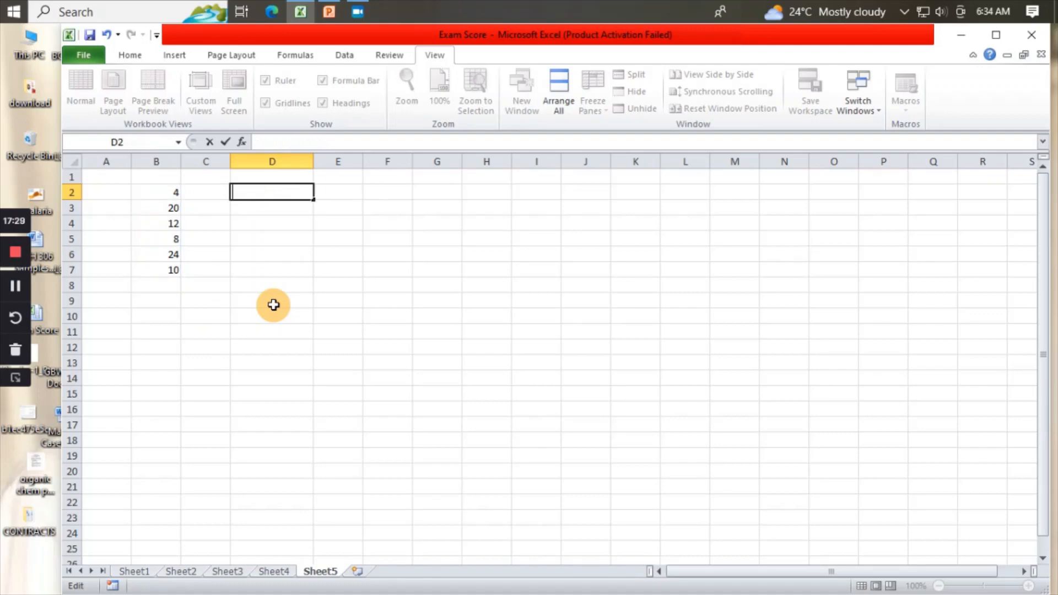
# Rebuild the total of the column B values in cell D2 as =SUM(B2:B7)
pyautogui.write('+')
pyautogui.press('BackSpace')
pyautogui.write('=sum')
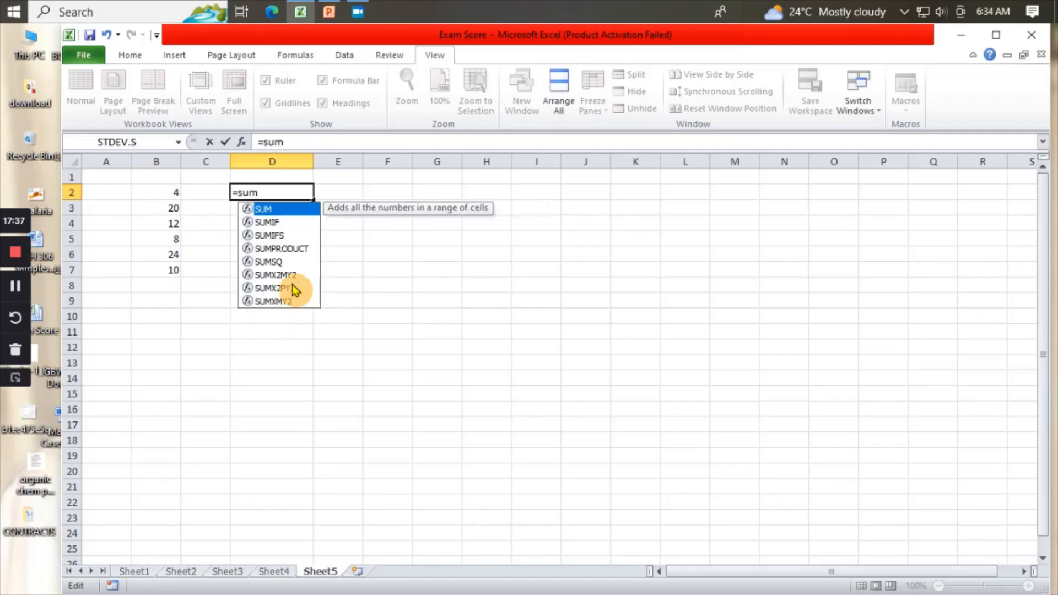
pyautogui.doubleClick(274, 211)
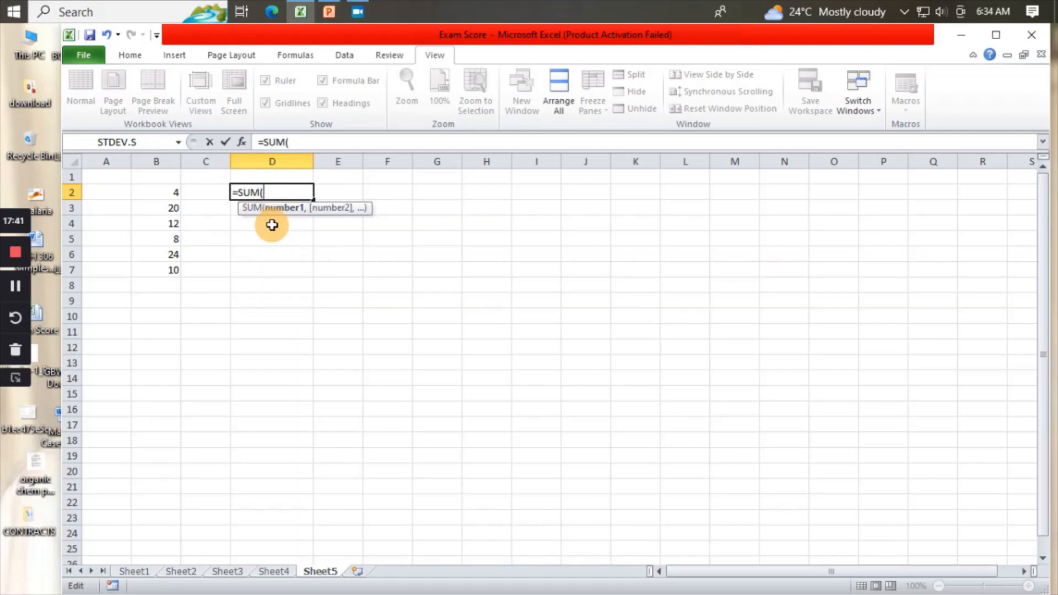
pyautogui.click(171, 187)
pyautogui.moveTo(172, 187); pyautogui.dragTo(172, 265)
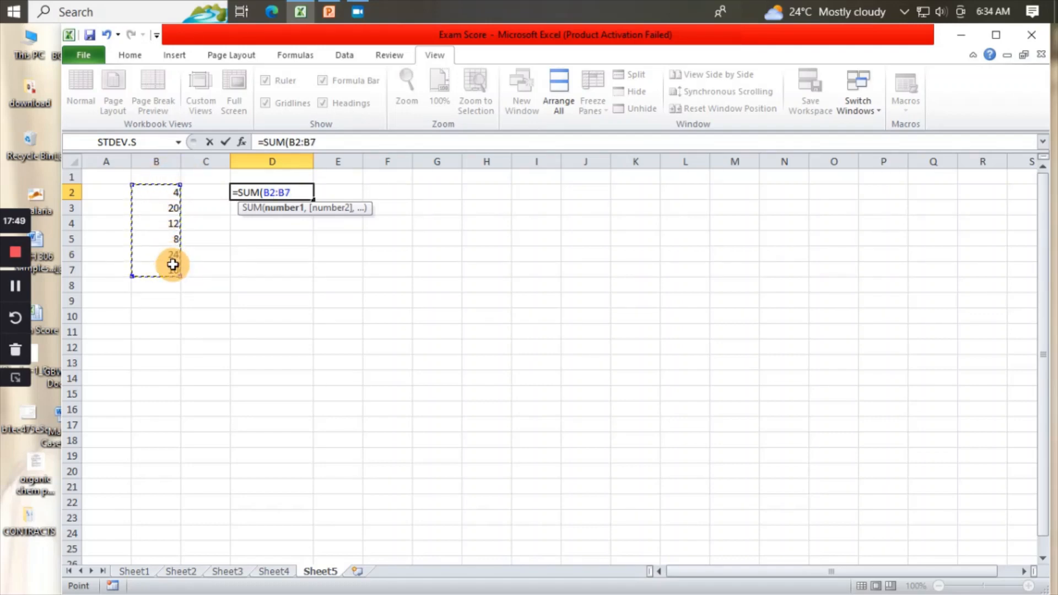
pyautogui.write(')')
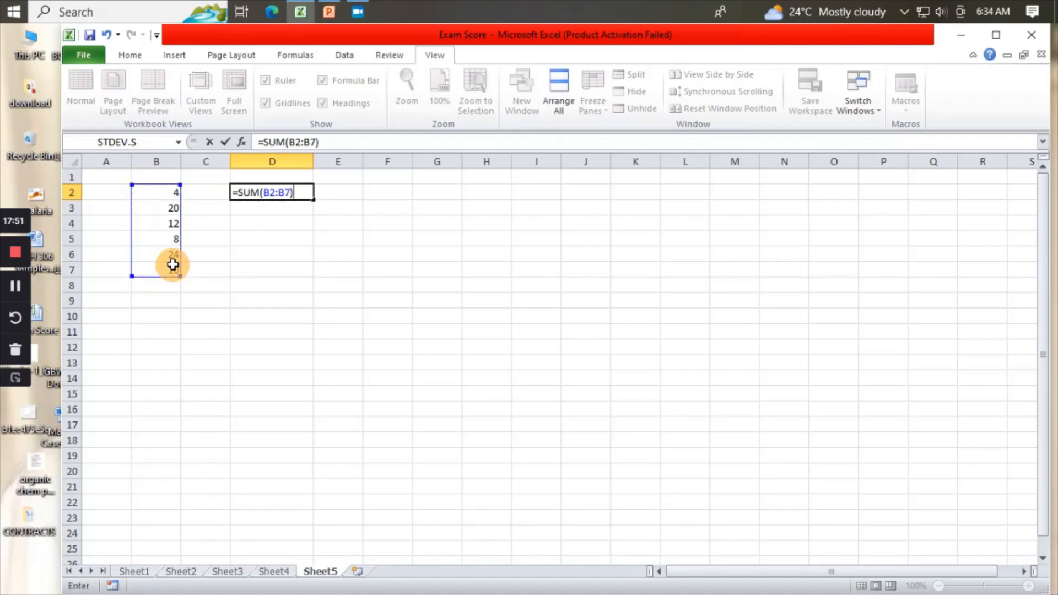
pyautogui.press('Return')
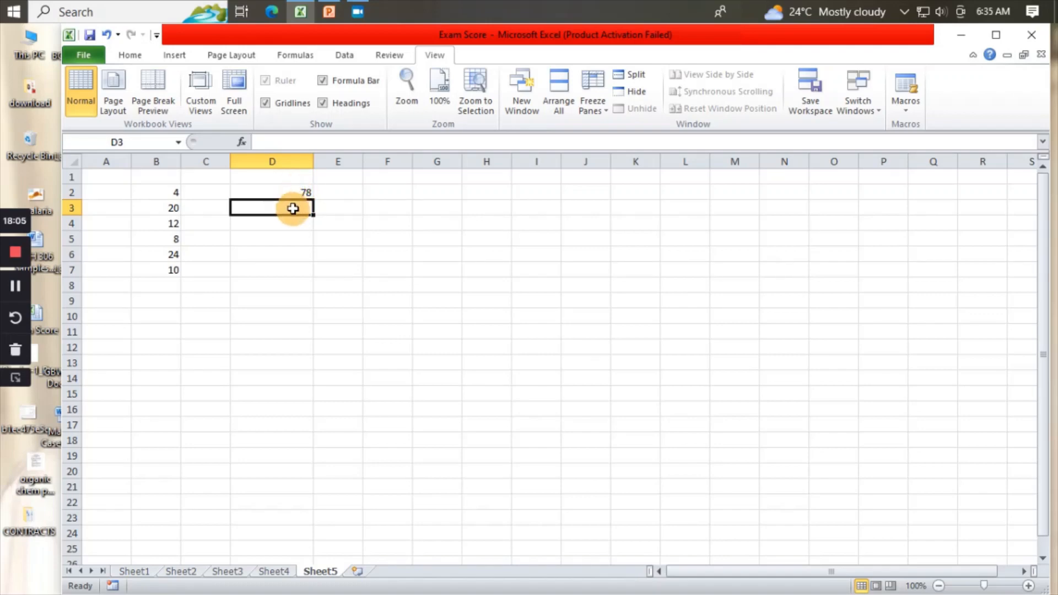
# Delete the SUM formula from cell D2
pyautogui.click(248, 268)
pyautogui.click(298, 191)
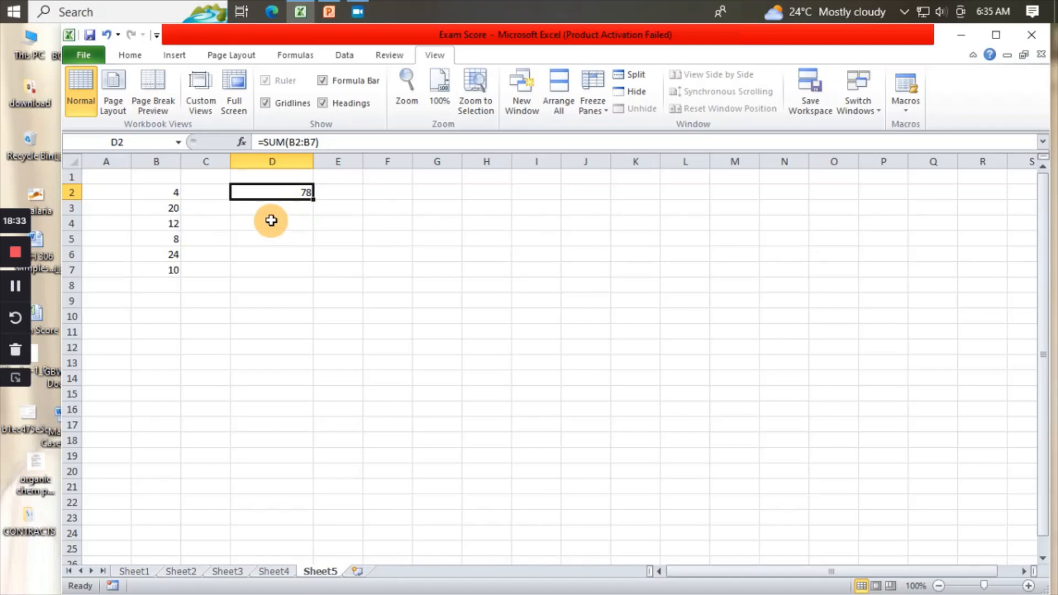
pyautogui.press('Delete')
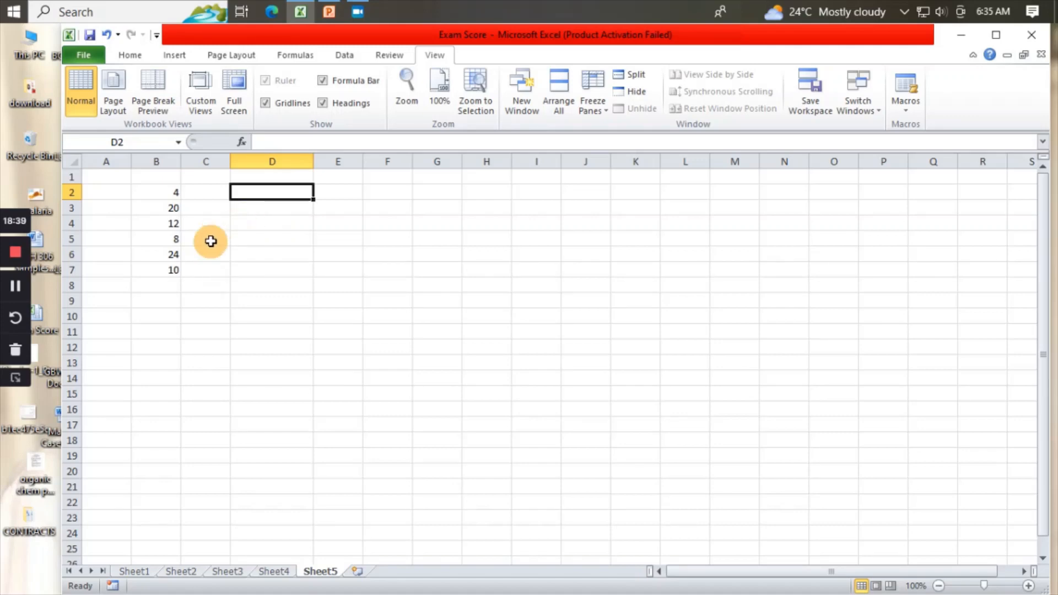
# Enter =SUM(B2:B7) in cell B8, directly below the column B values
pyautogui.click(151, 287)
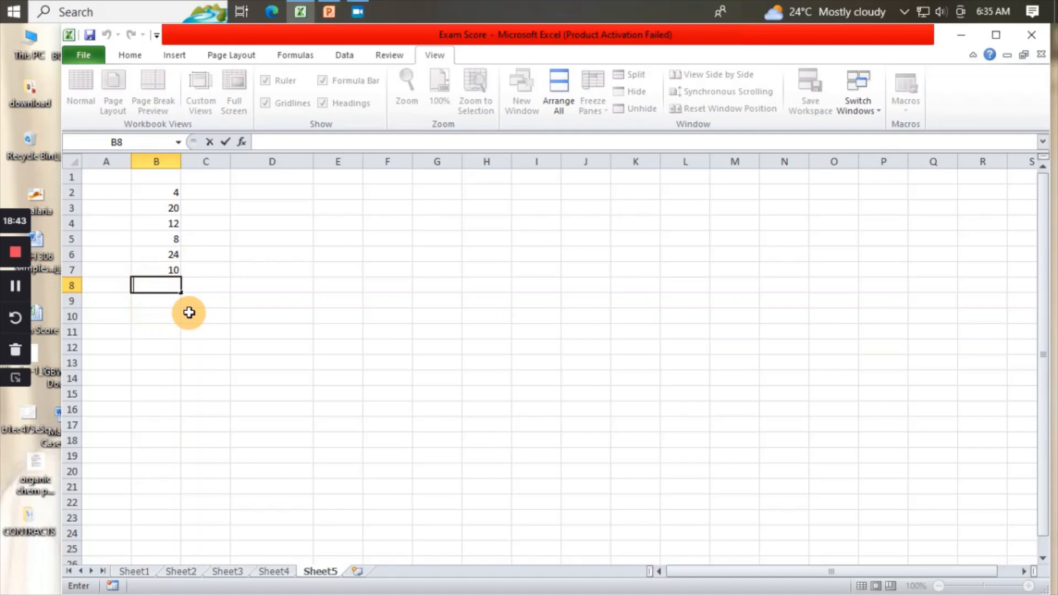
pyautogui.write('=su')
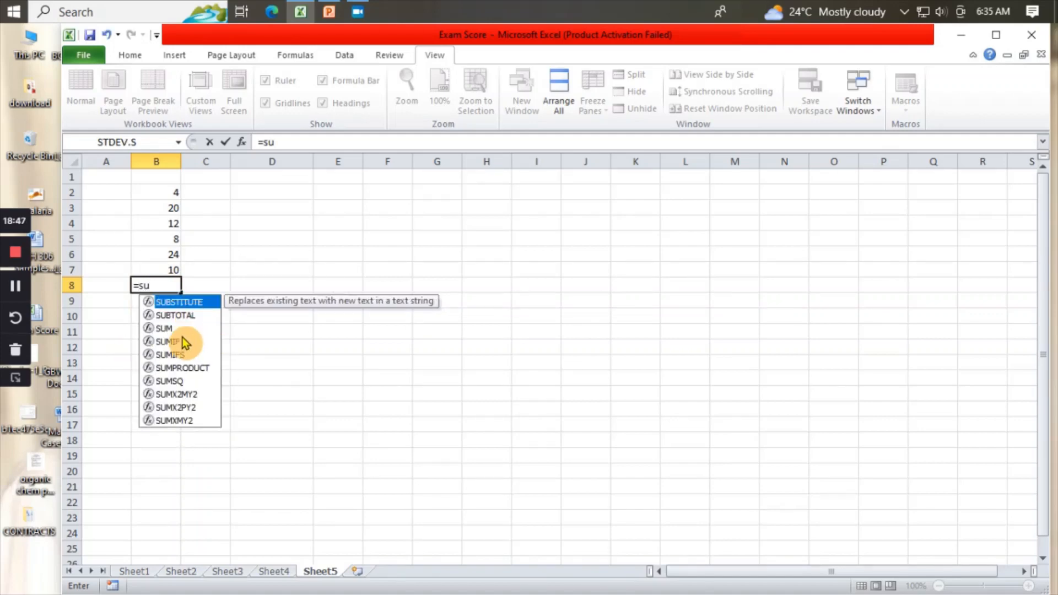
pyautogui.doubleClick(173, 332)
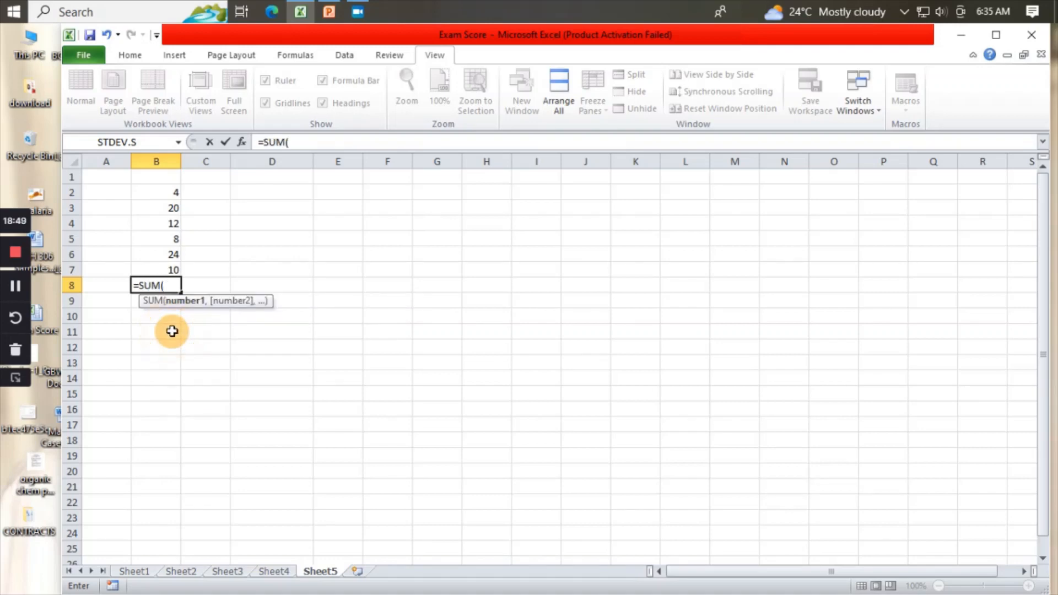
pyautogui.moveTo(168, 192); pyautogui.dragTo(161, 264)
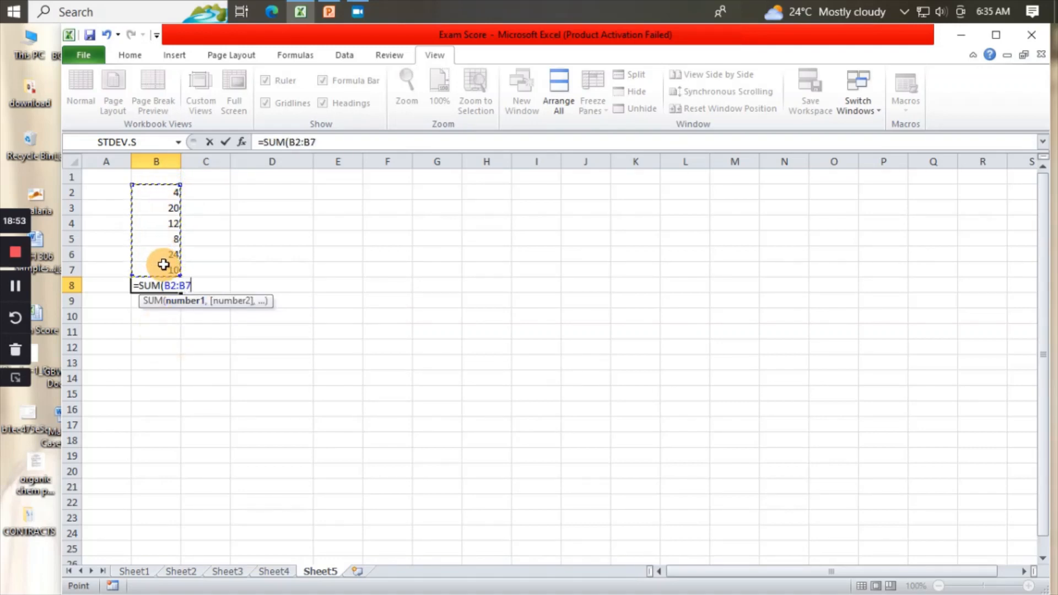
pyautogui.write(')')
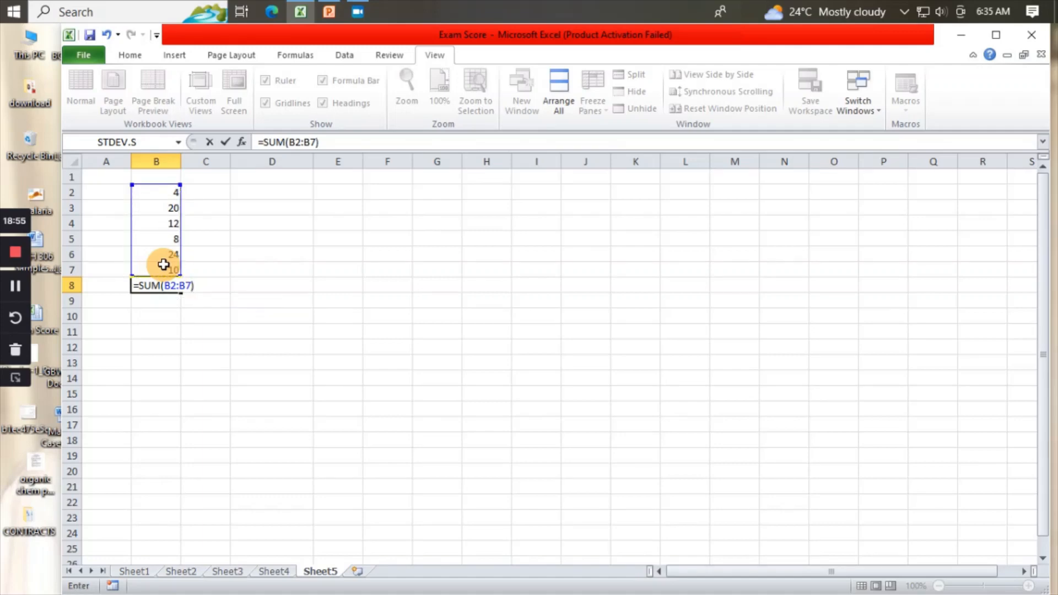
pyautogui.press('Return')
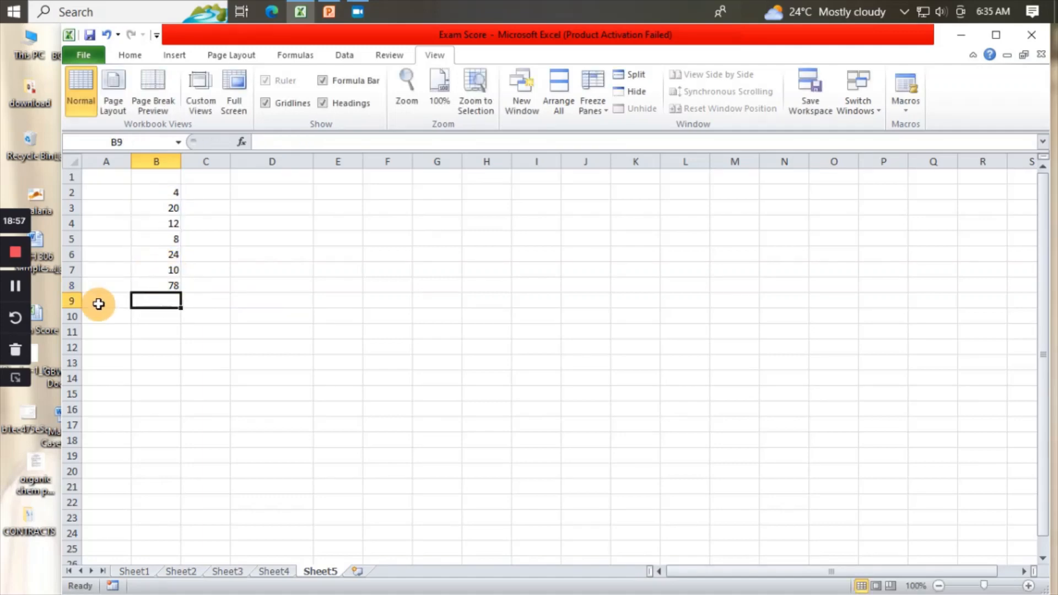
# Label the total row by entering sum in cell A8
pyautogui.doubleClick(104, 286)
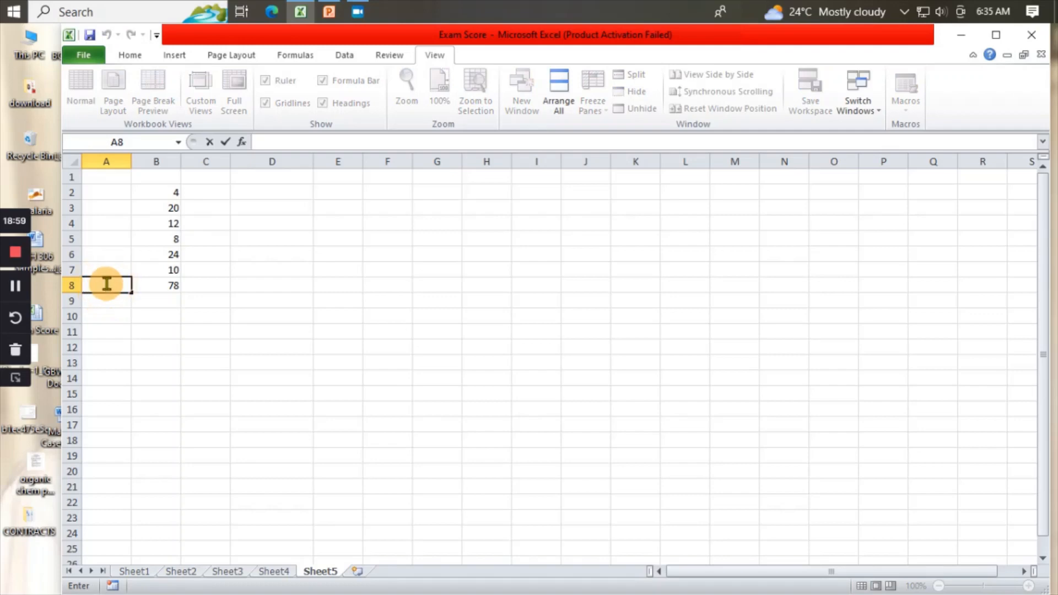
pyautogui.write('sum')
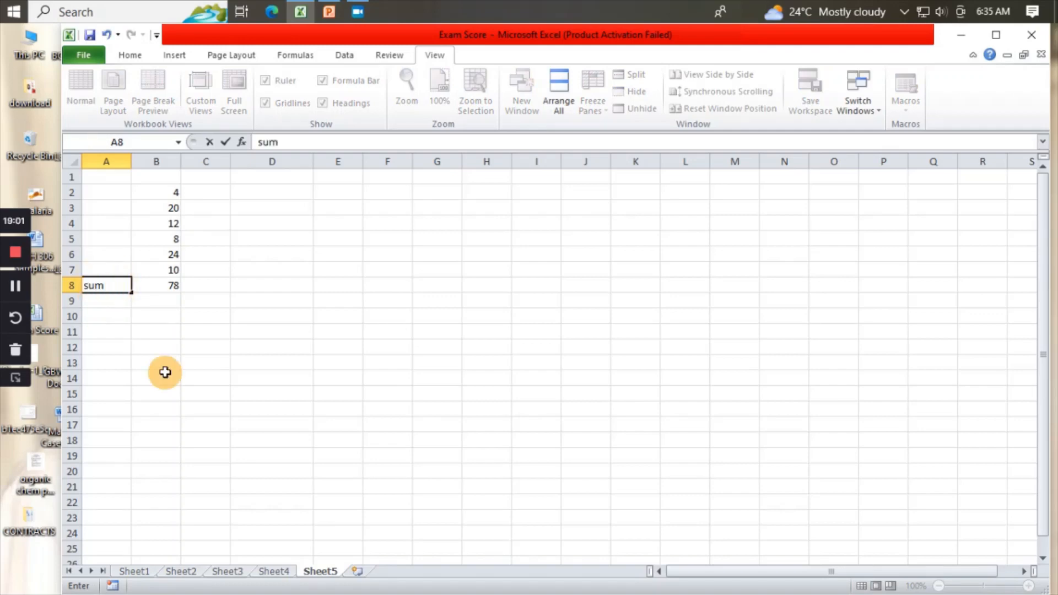
pyautogui.click(188, 374)
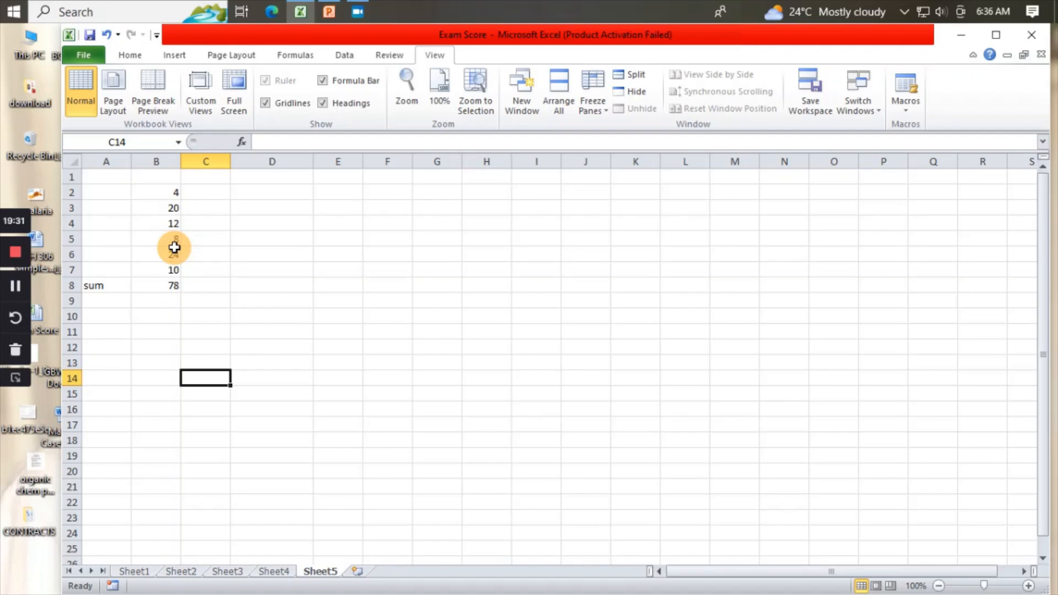
# Enter =AVERAGE(B2:B7) in cell B9, directly below the sum
pyautogui.doubleClick(146, 303)
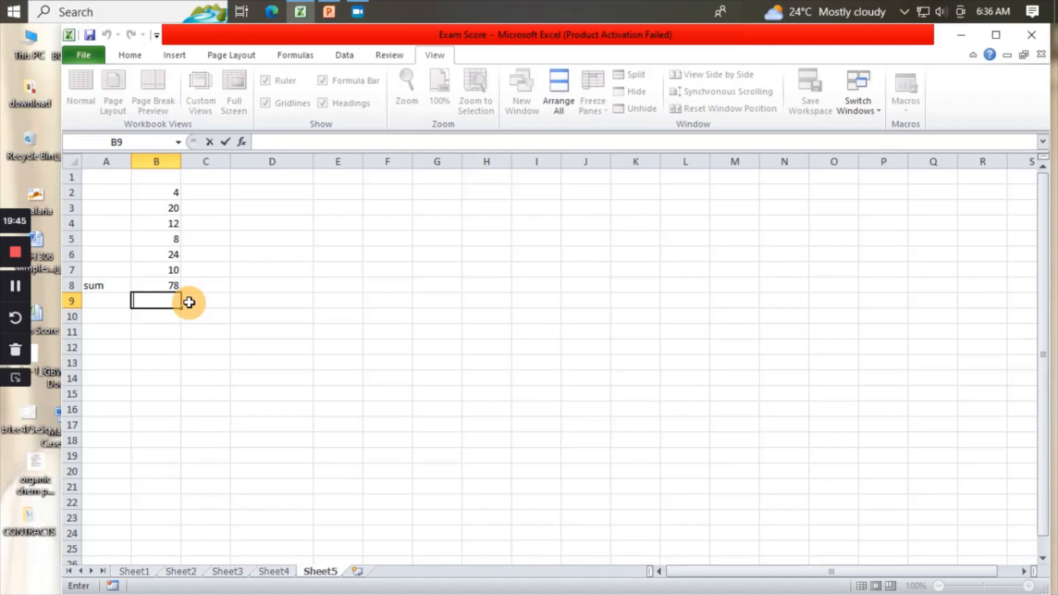
pyautogui.write('=a')
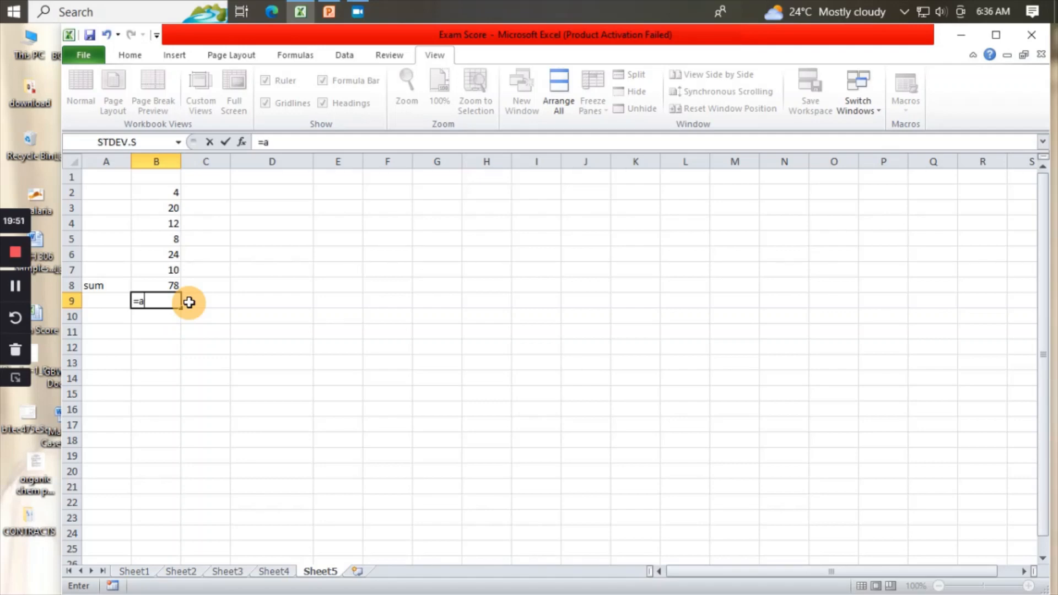
pyautogui.write('v')
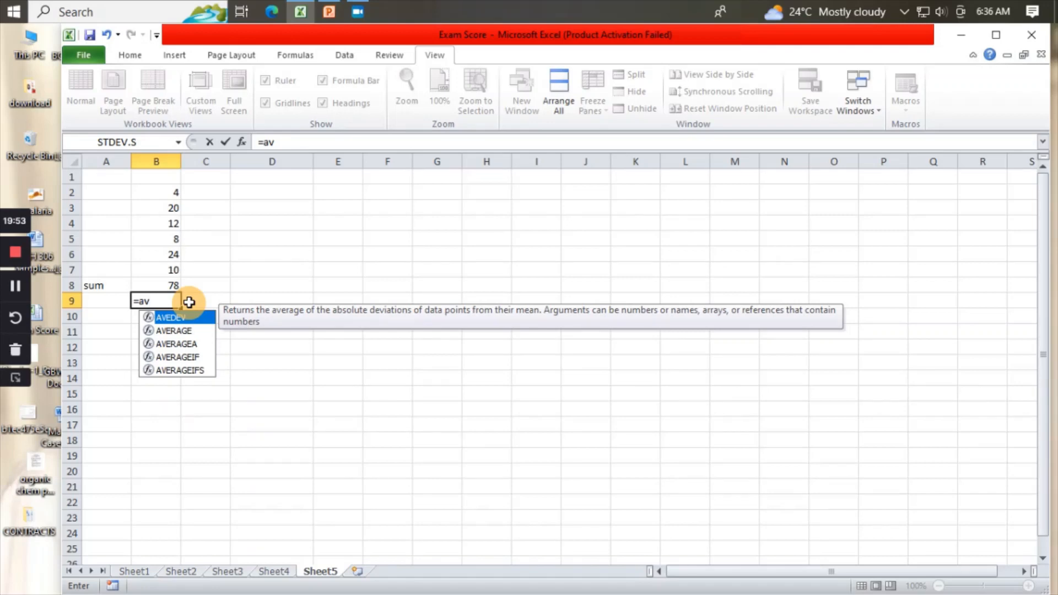
pyautogui.doubleClick(190, 331)
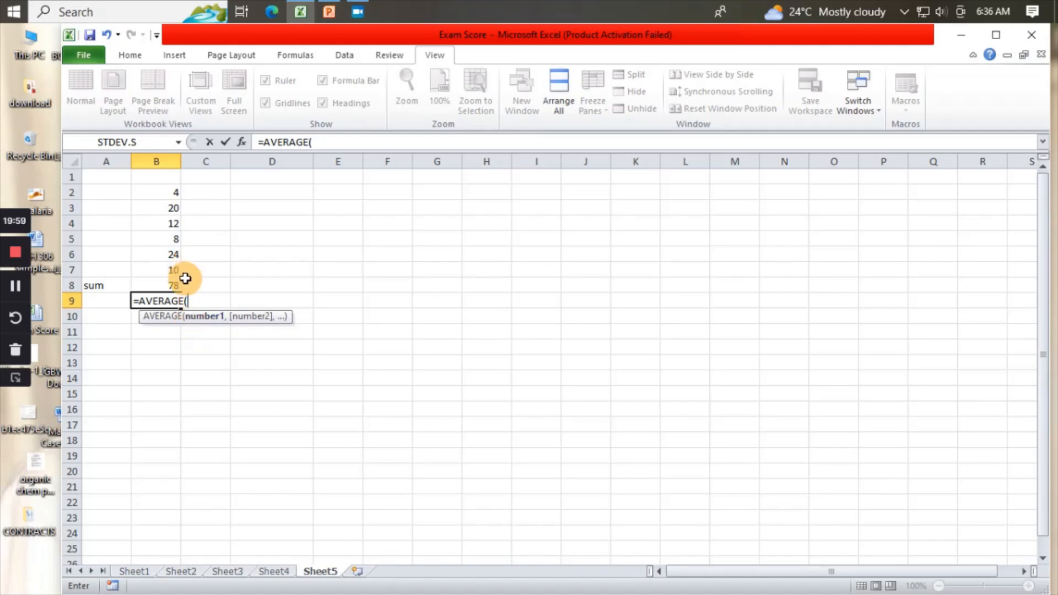
pyautogui.moveTo(172, 194); pyautogui.dragTo(162, 270)
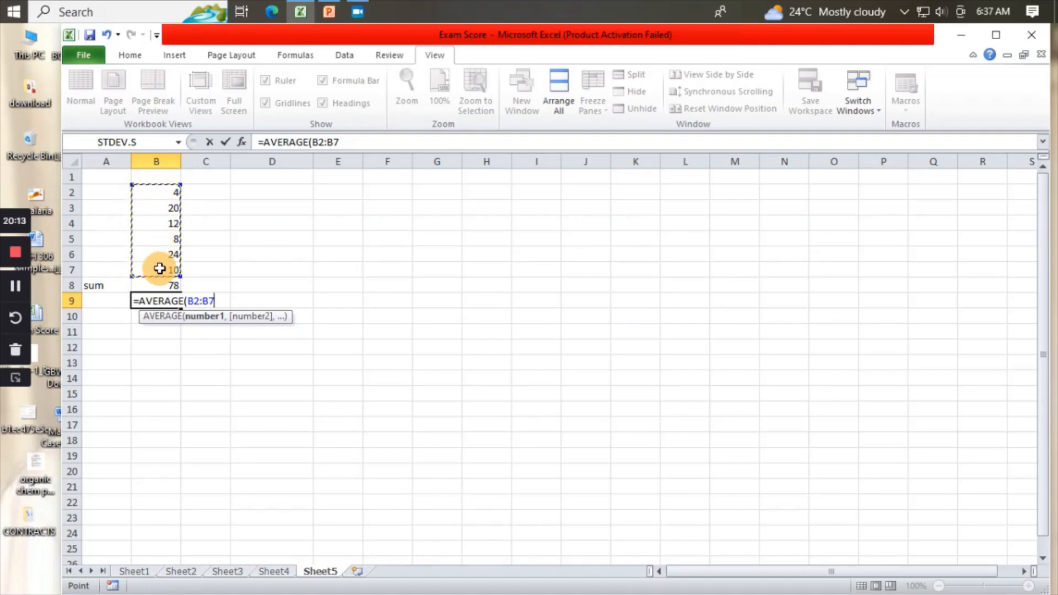
pyautogui.write(')')
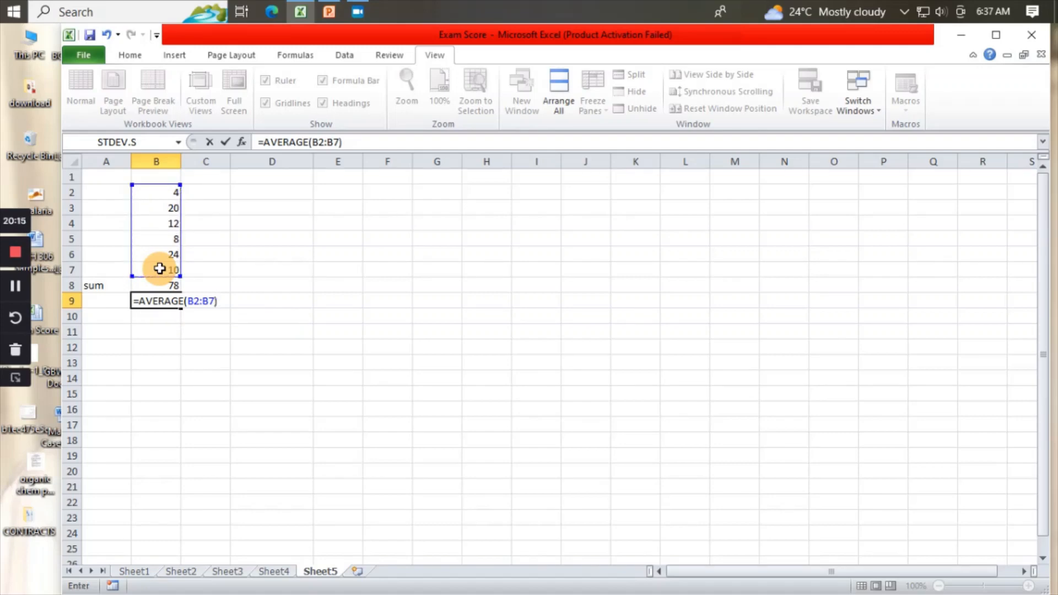
pyautogui.press('Return')
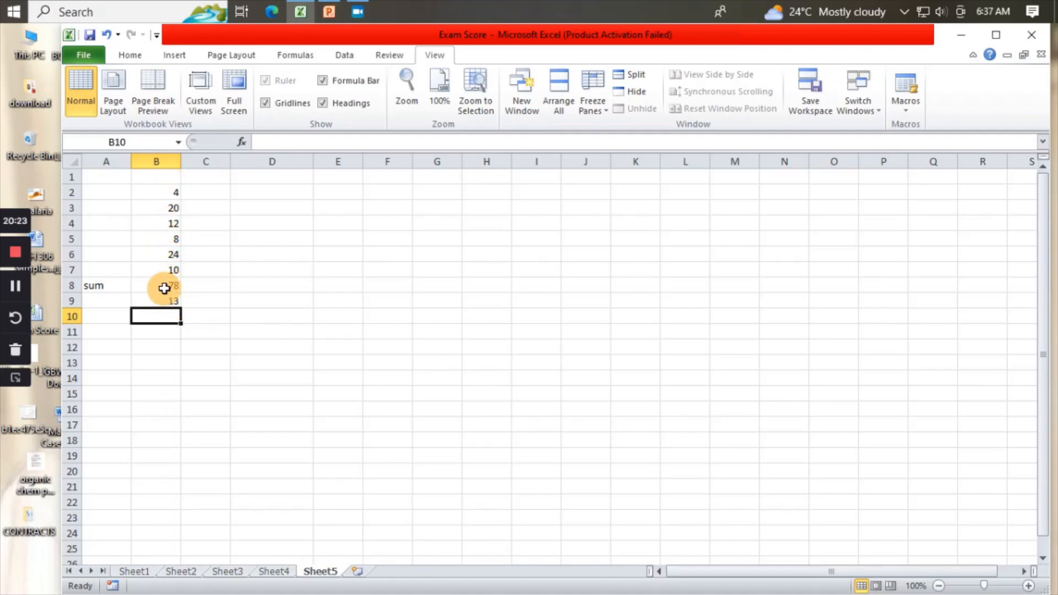
# Label the six data rows by entering the letters a to f in cells A2 to A7
pyautogui.doubleClick(119, 193)
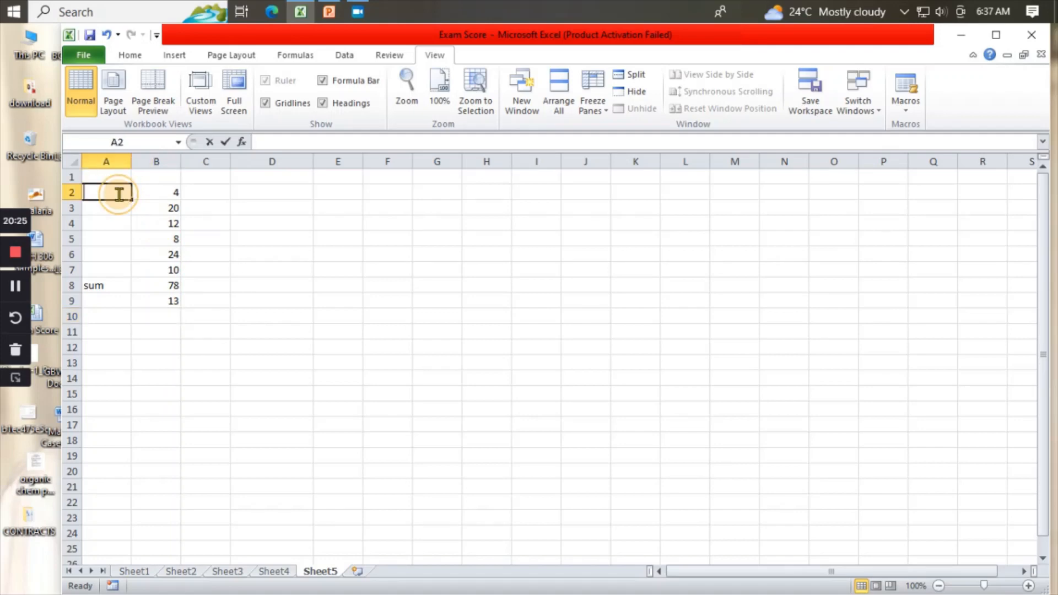
pyautogui.write('a')
pyautogui.click(124, 209)
pyautogui.doubleClick(124, 210)
pyautogui.write('b')
pyautogui.click(114, 221)
pyautogui.doubleClick(115, 222)
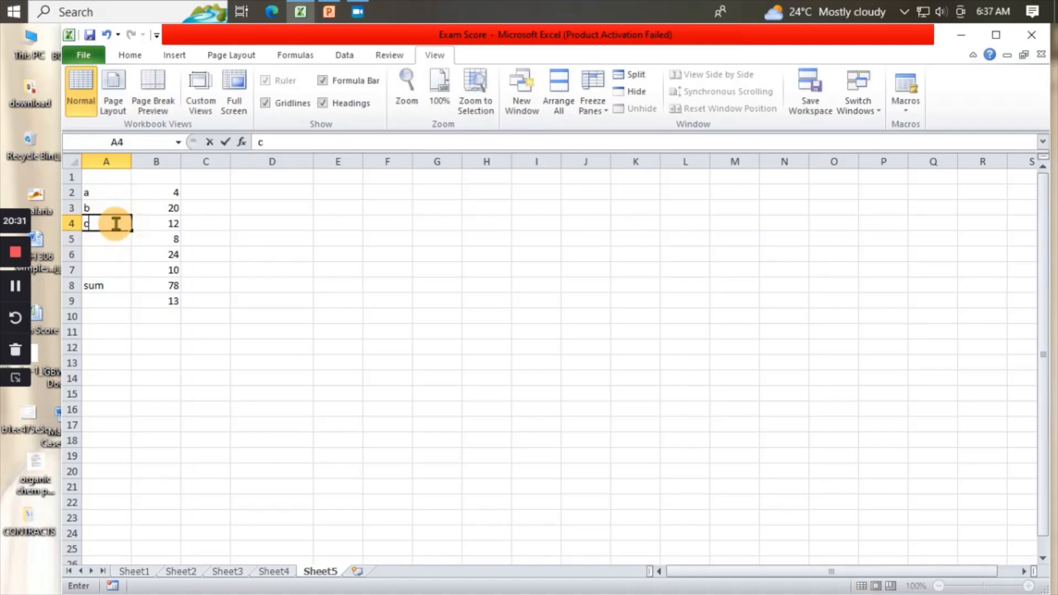
pyautogui.write('c')
pyautogui.click(112, 237)
pyautogui.doubleClick(113, 238)
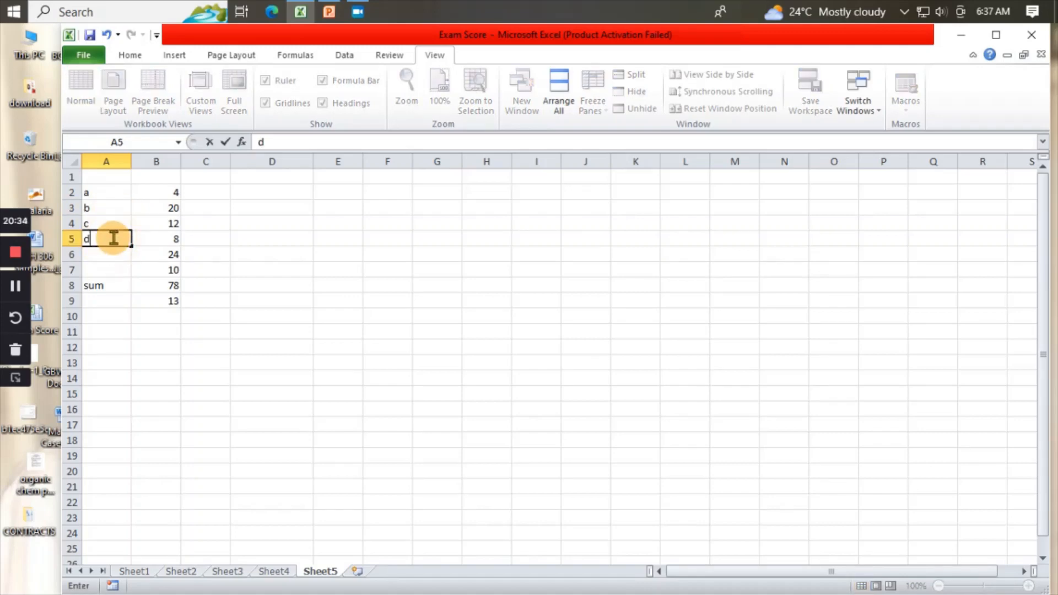
pyautogui.write('d')
pyautogui.click(111, 253)
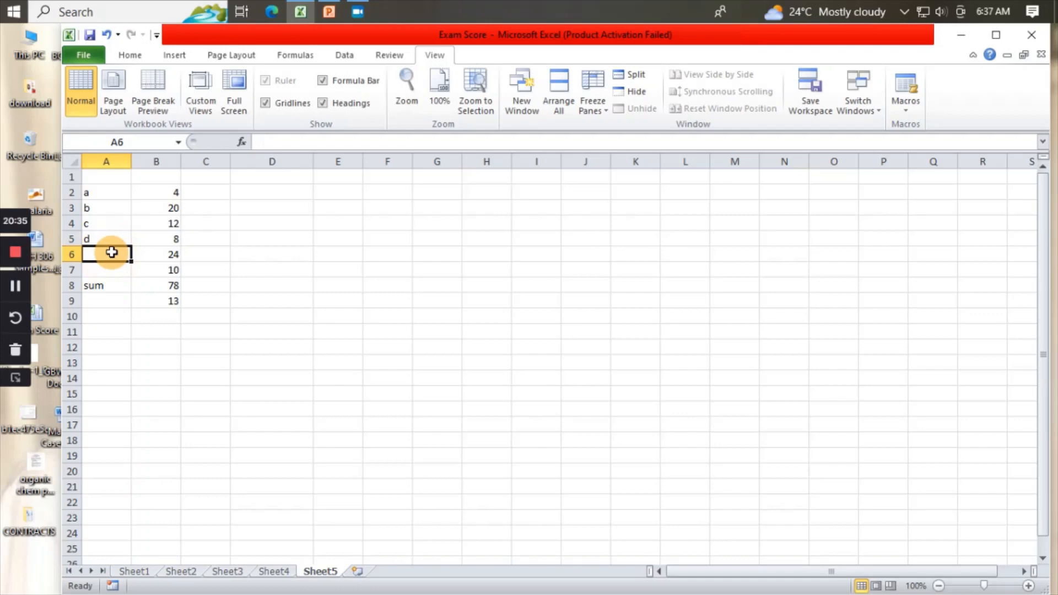
pyautogui.doubleClick(112, 252)
pyautogui.write('e')
pyautogui.click(112, 268)
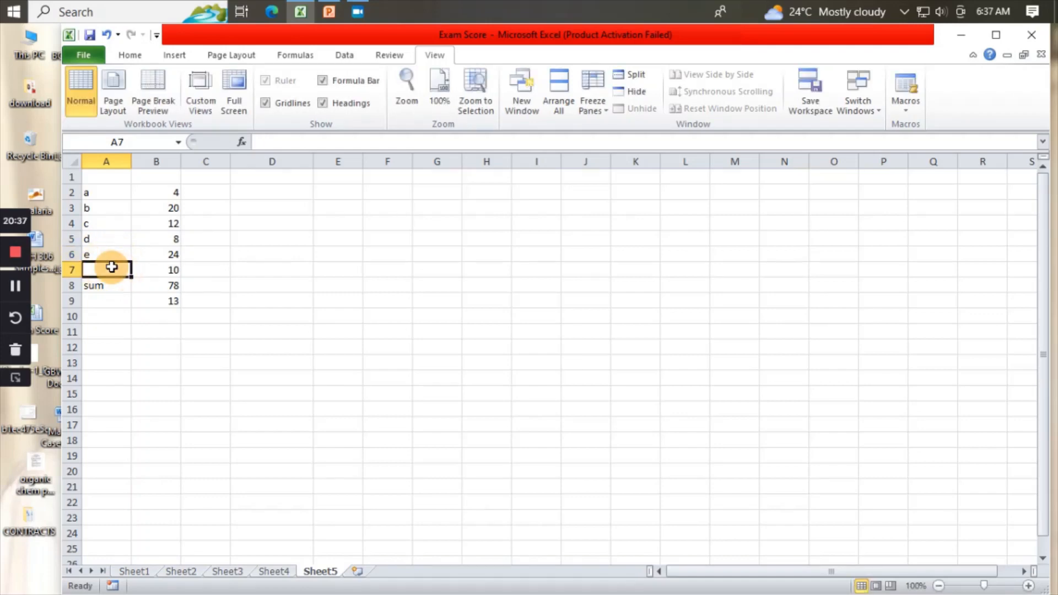
pyautogui.doubleClick(111, 267)
pyautogui.write('f')
pyautogui.click(148, 313)
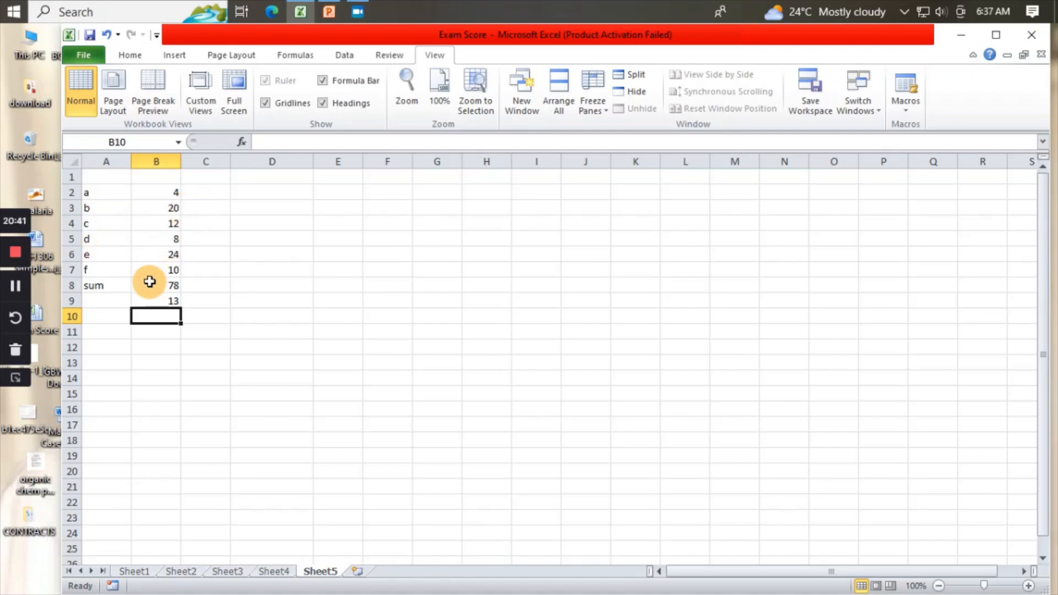
# Label the average row by entering average in cell A9
pyautogui.click(111, 299)
pyautogui.doubleClick(111, 297)
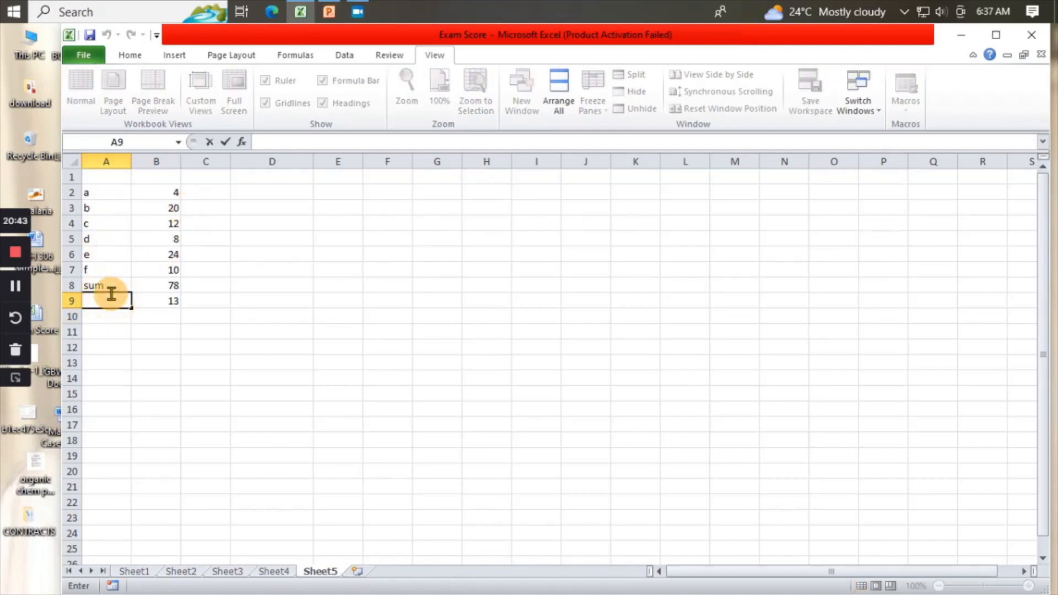
pyautogui.write('average')
pyautogui.click(141, 344)
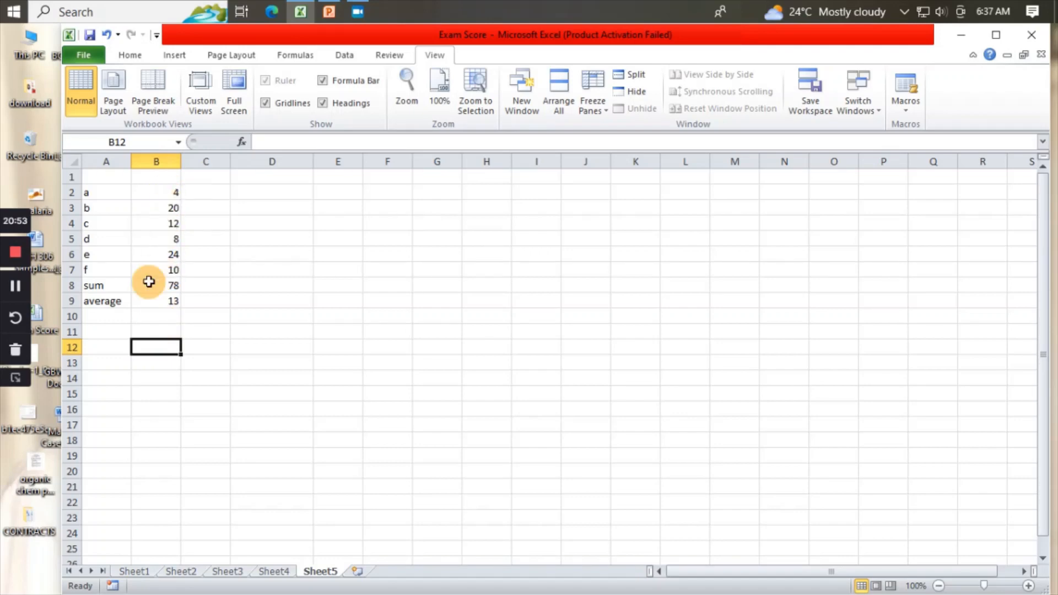
# Enter =MEDIAN(B2:B7) in cell B10, directly below the average
pyautogui.doubleClick(150, 316)
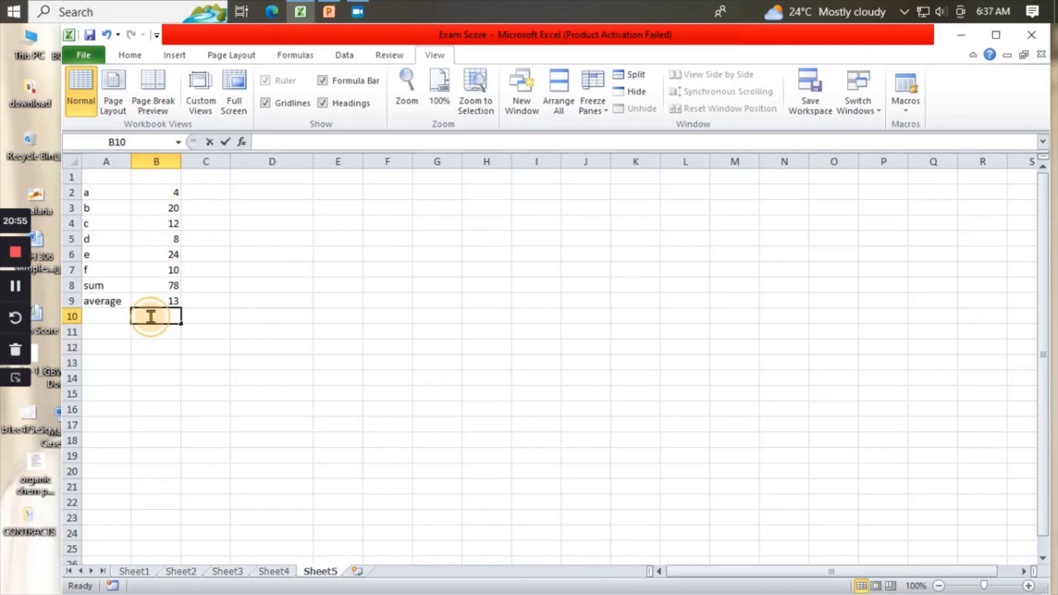
pyautogui.write('=')
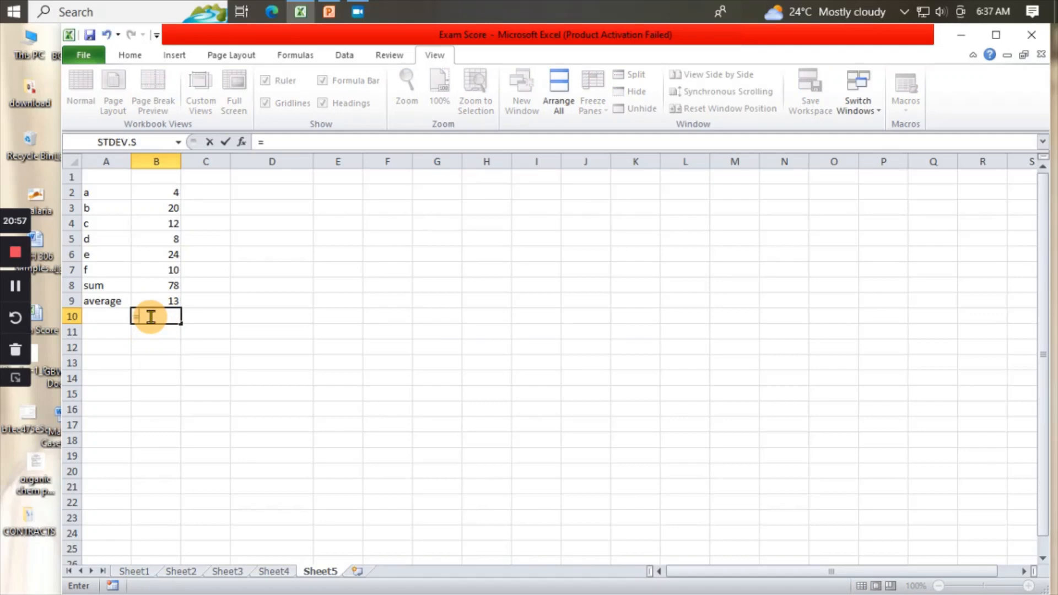
pyautogui.write('medi')
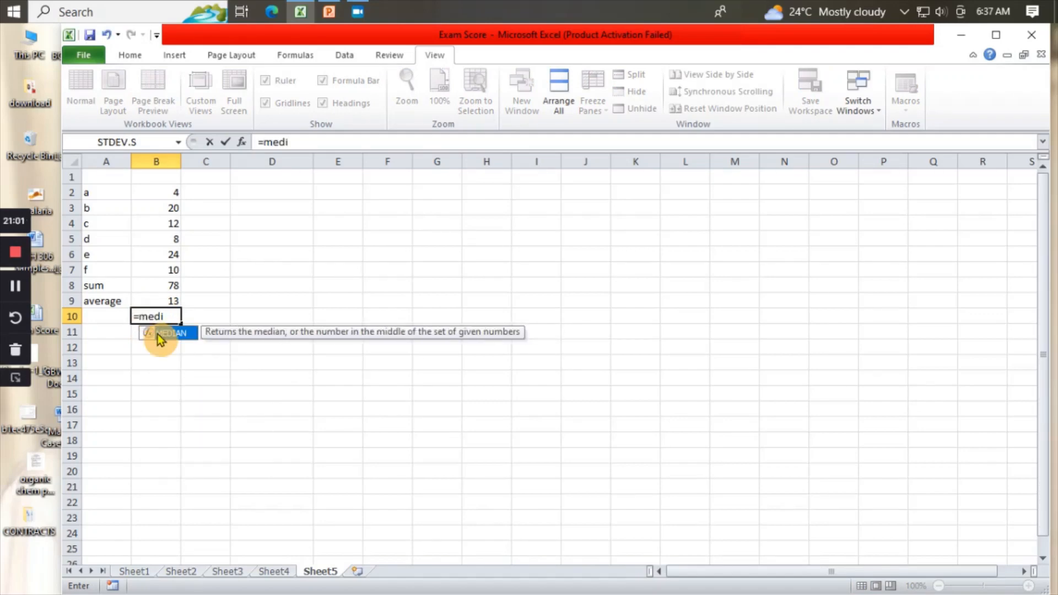
pyautogui.doubleClick(170, 332)
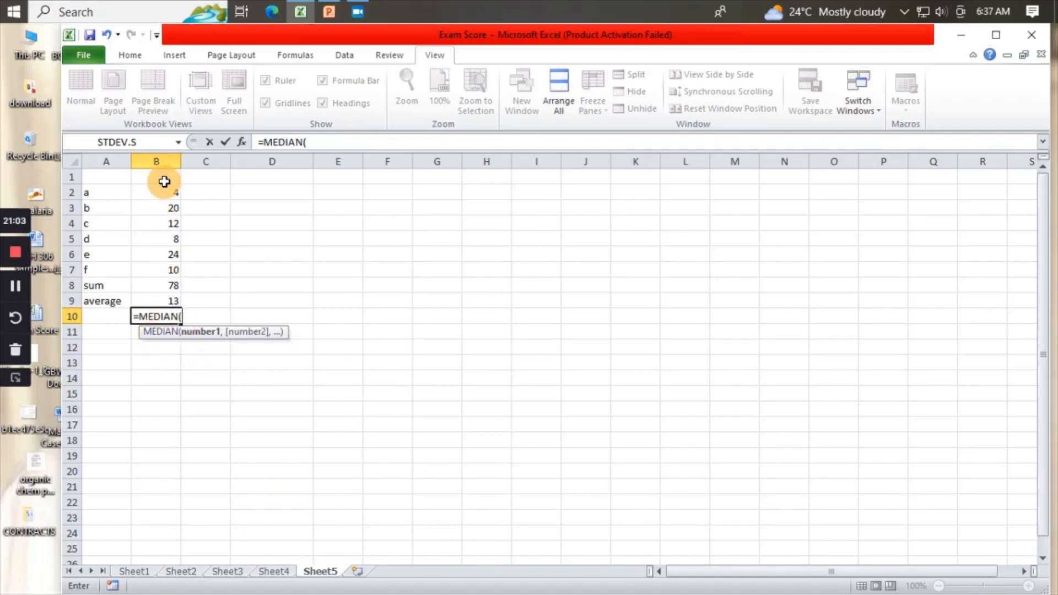
pyautogui.moveTo(166, 190); pyautogui.dragTo(167, 264)
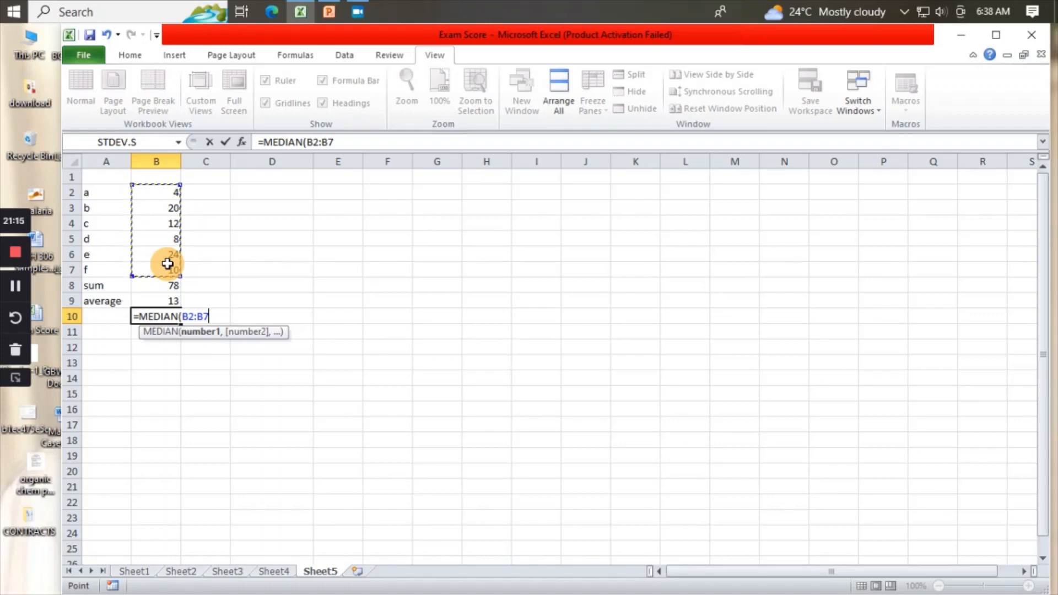
pyautogui.write(')')
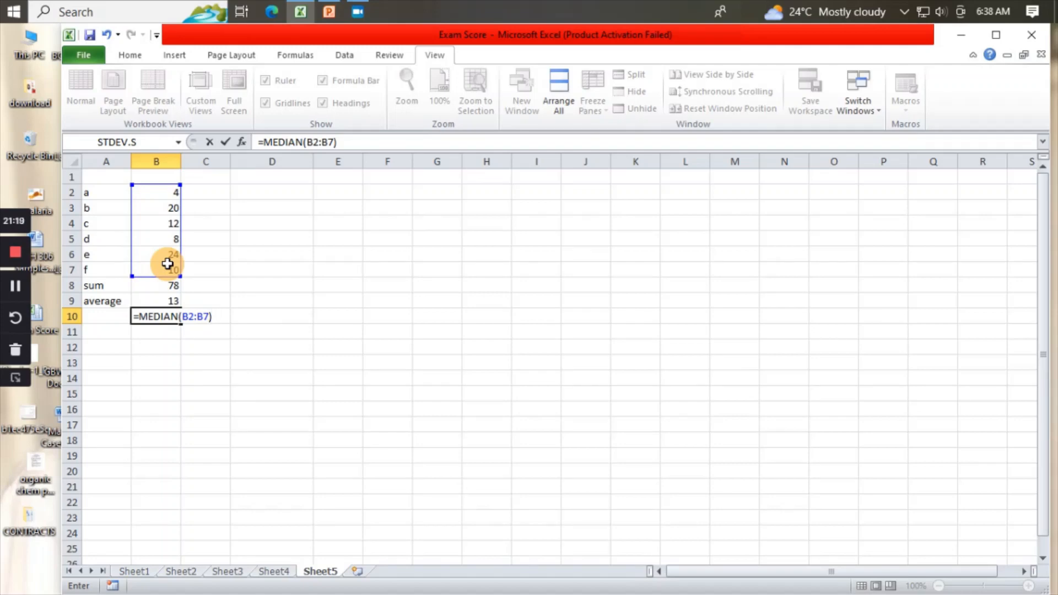
pyautogui.press('Return')
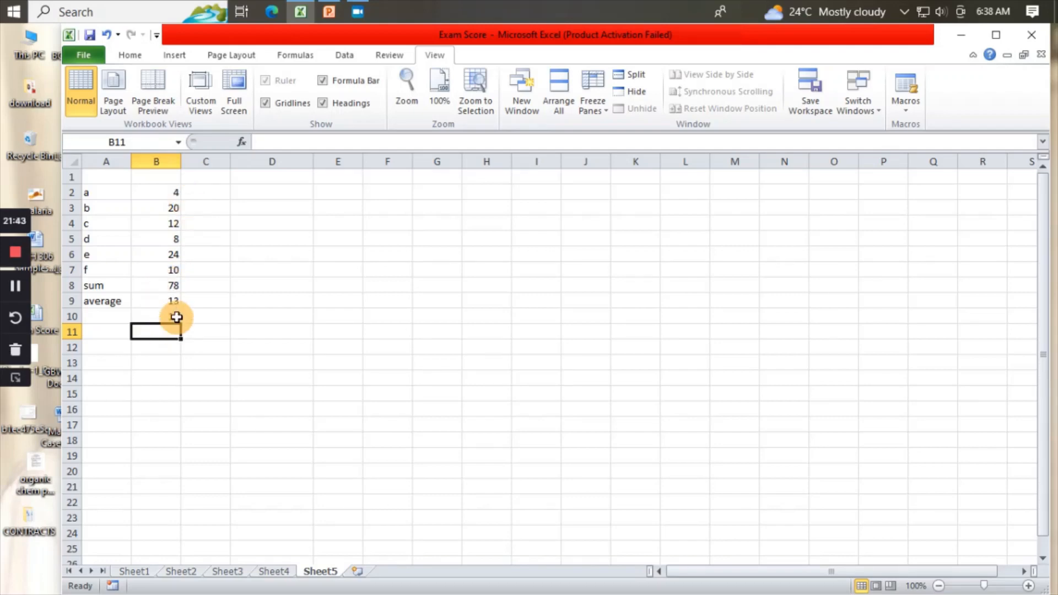
# Label the median row by entering median in cell A10
pyautogui.doubleClick(111, 313)
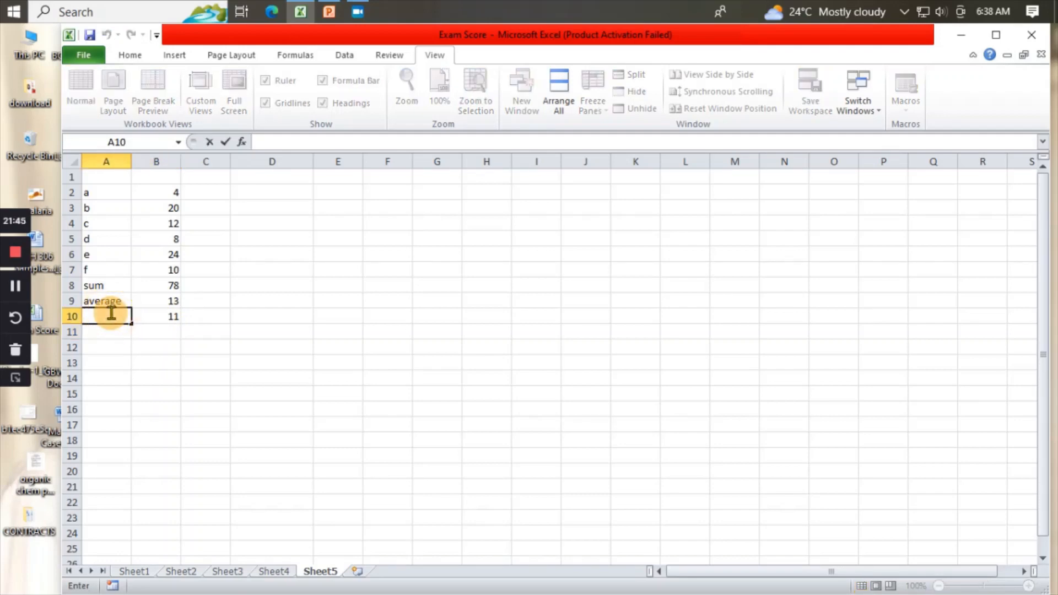
pyautogui.write('median')
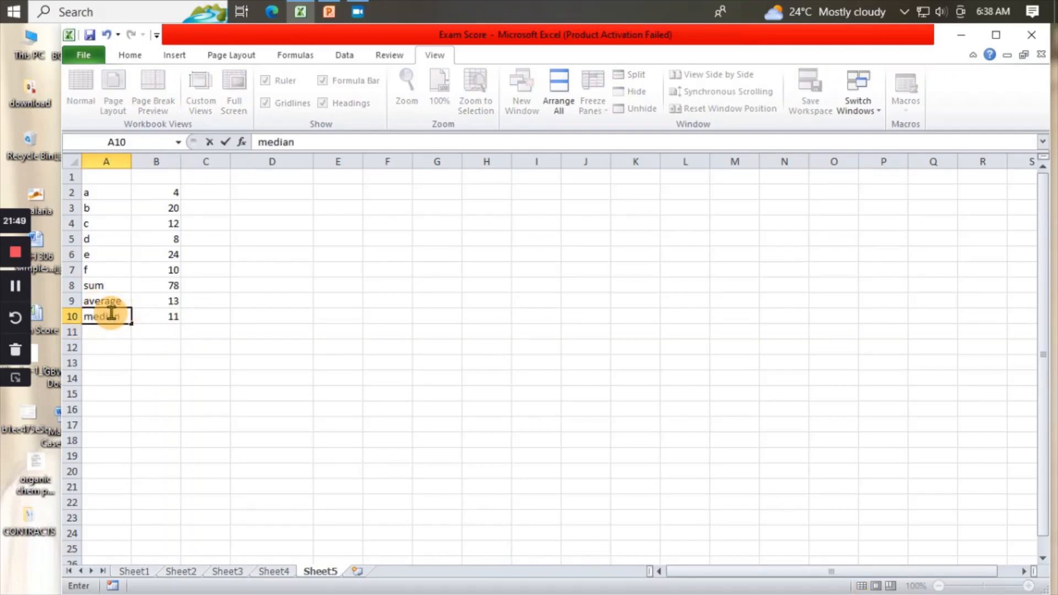
pyautogui.click(143, 334)
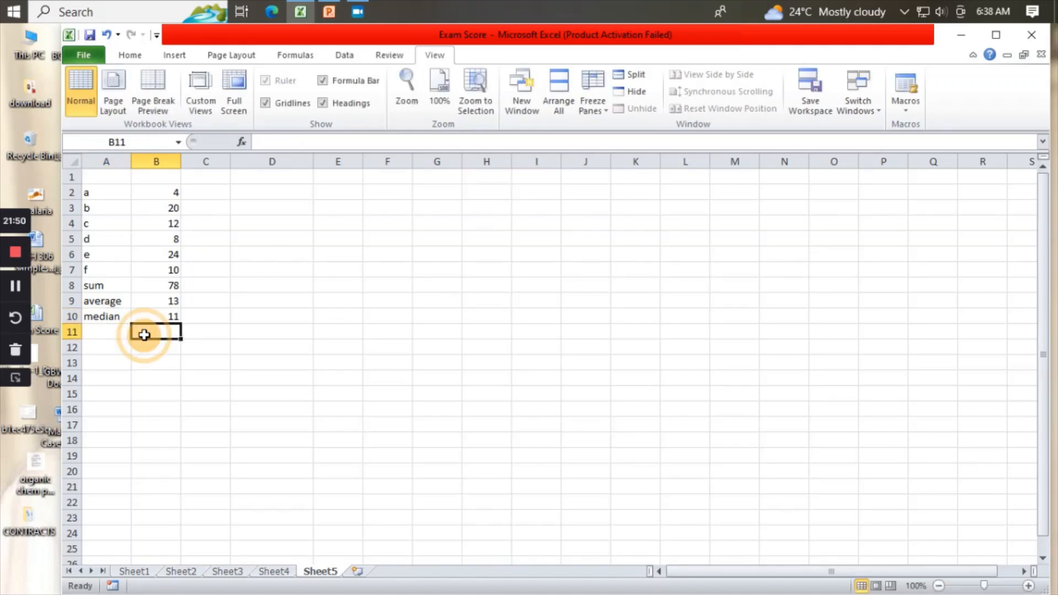
# Enter =MODE(B2:B7) in cell B11, directly below the median, and reselect that cell to check its formula
pyautogui.doubleClick(112, 333)
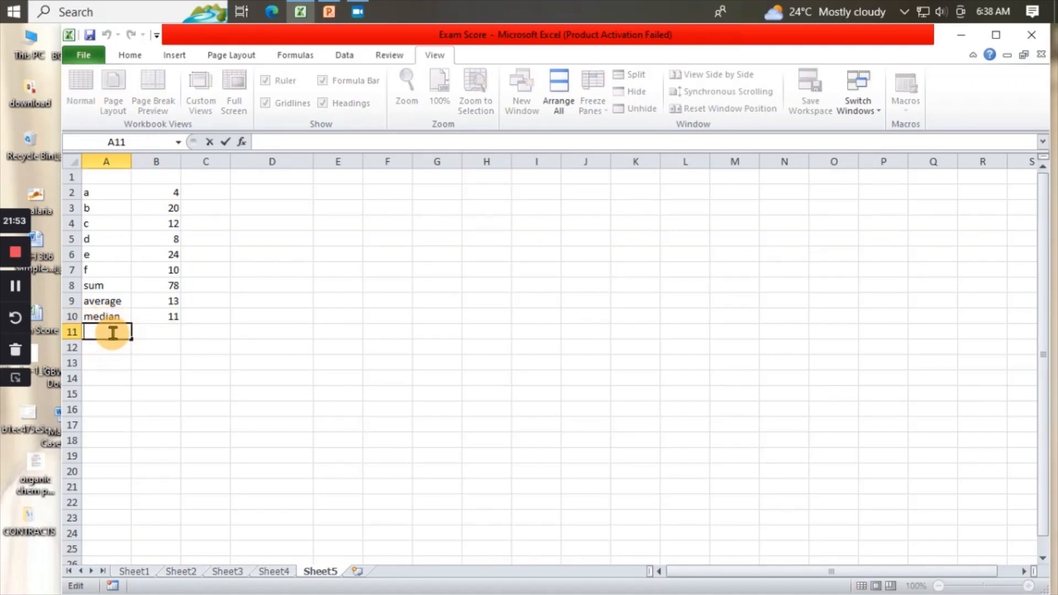
pyautogui.click(161, 331)
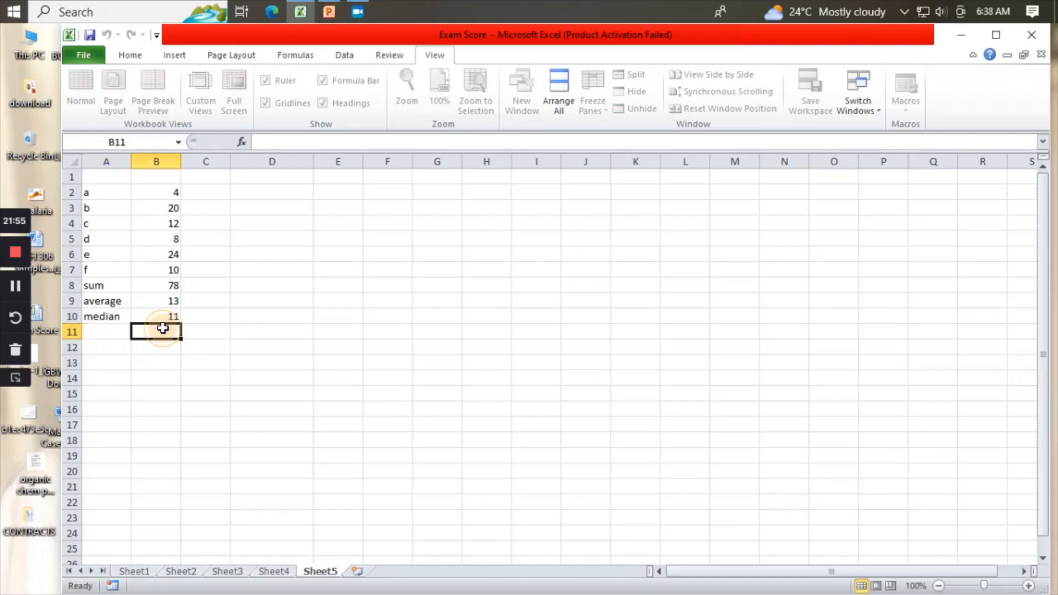
pyautogui.write('m')
pyautogui.press('BackSpace')
pyautogui.write('+')
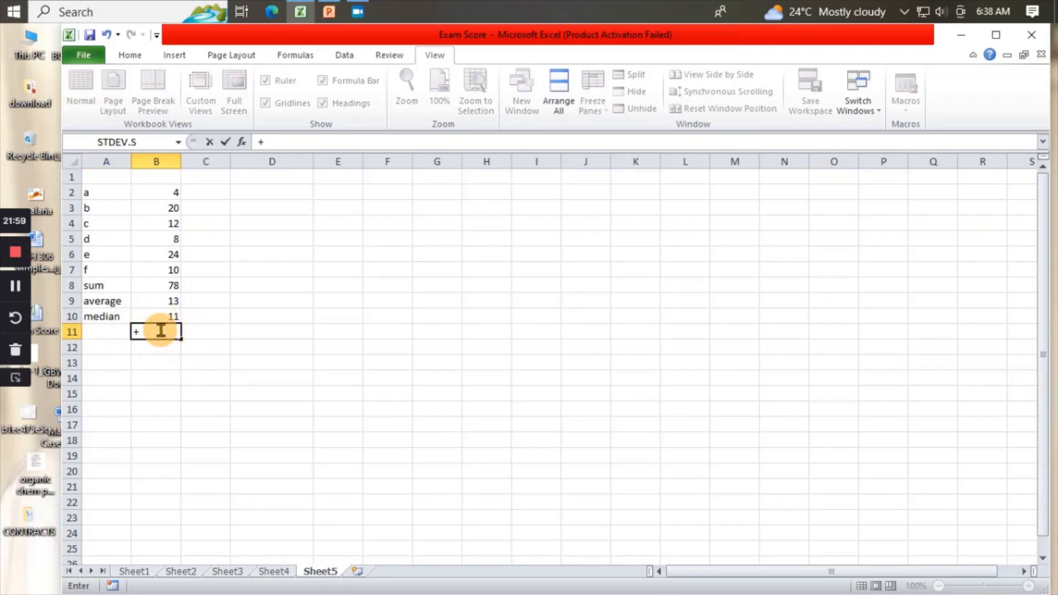
pyautogui.press('BackSpace')
pyautogui.write('=mode')
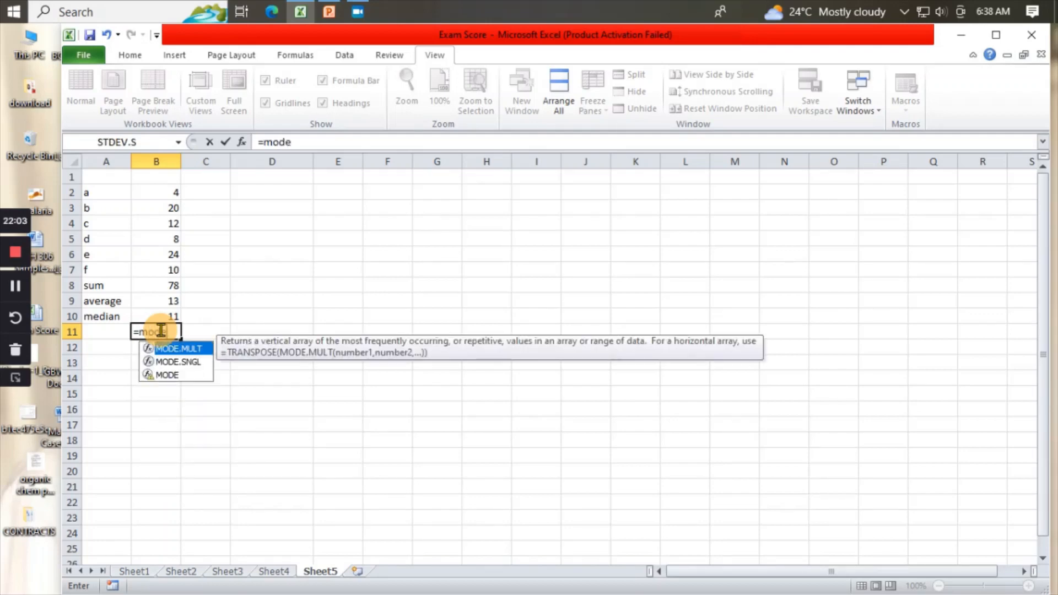
pyautogui.doubleClick(168, 375)
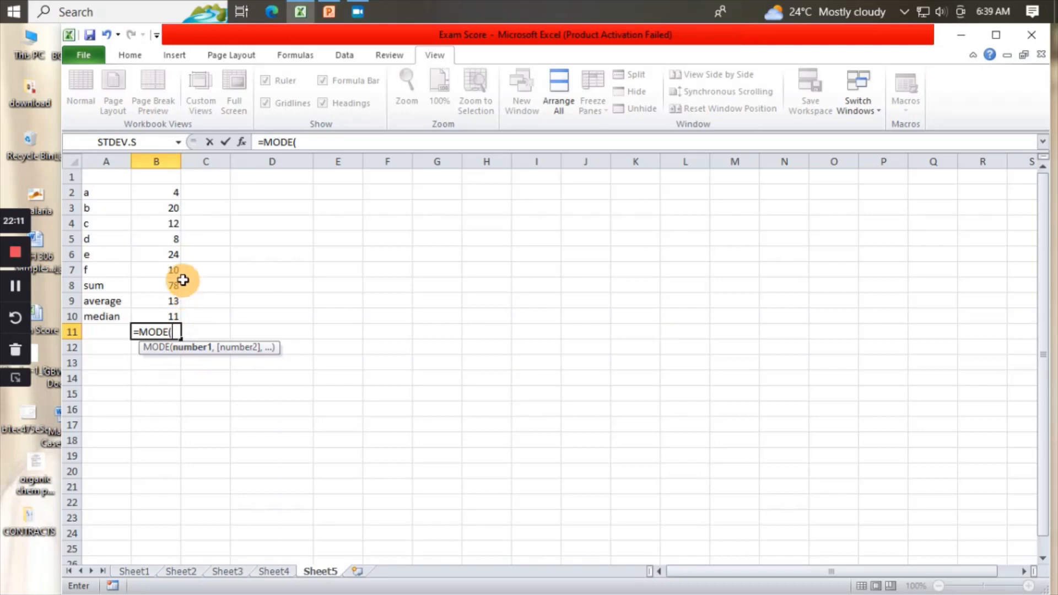
pyautogui.click(176, 191)
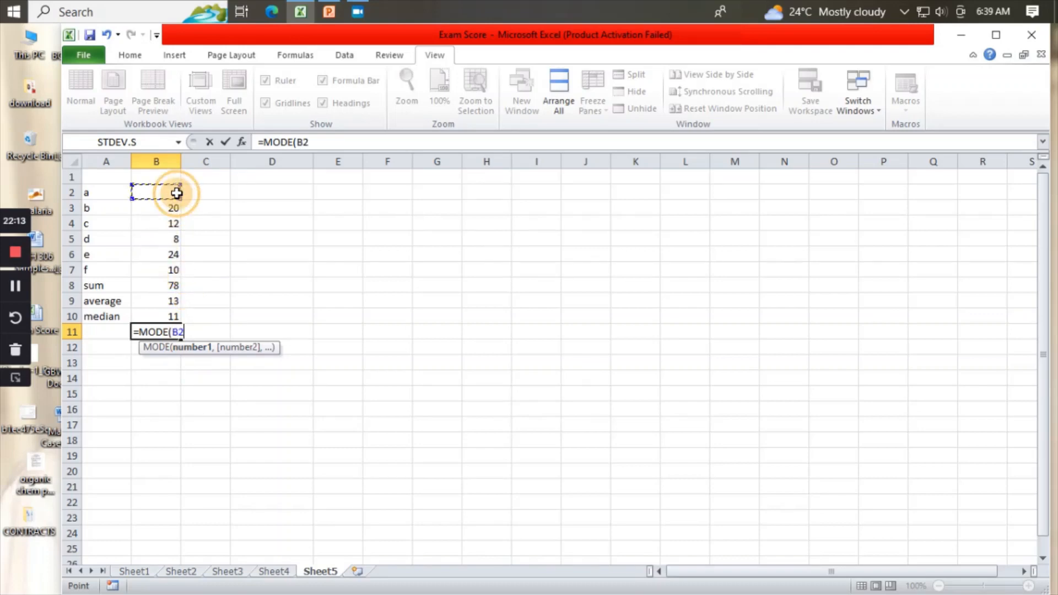
pyautogui.moveTo(177, 202); pyautogui.dragTo(174, 268)
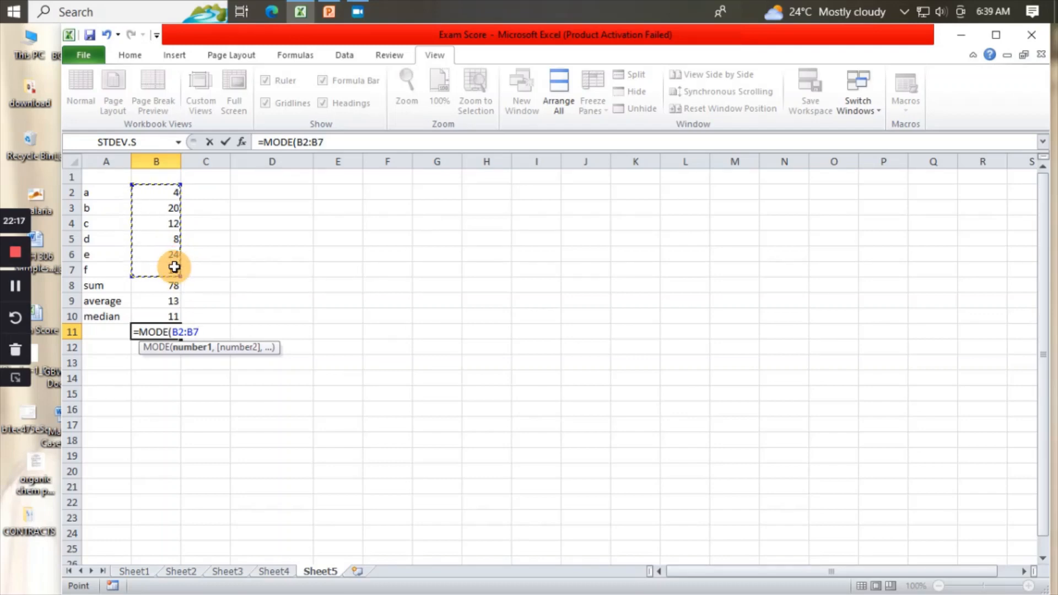
pyautogui.write(')')
pyautogui.press('Return')
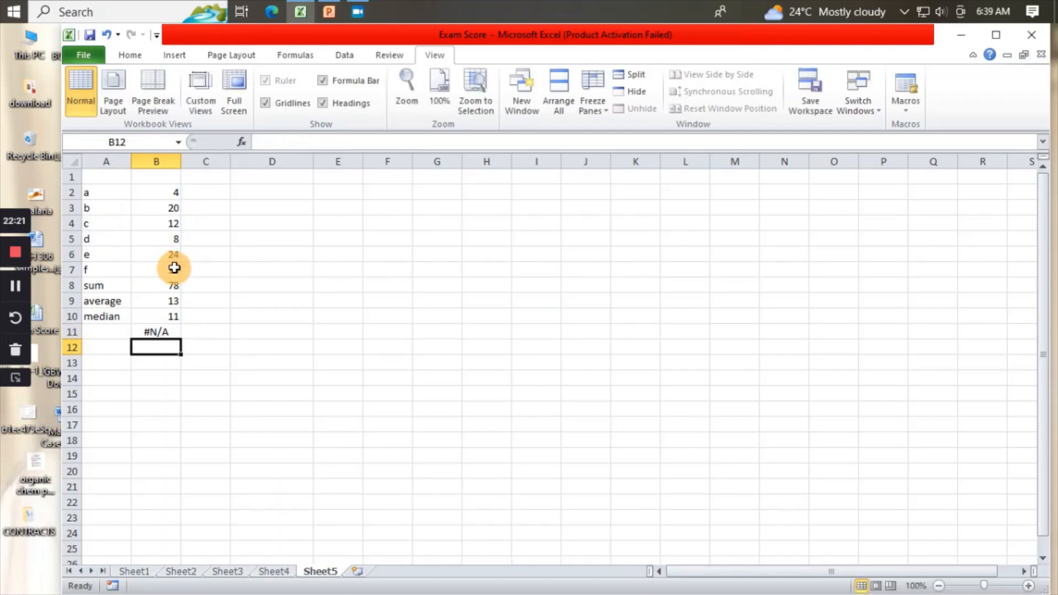
pyautogui.click(164, 333)
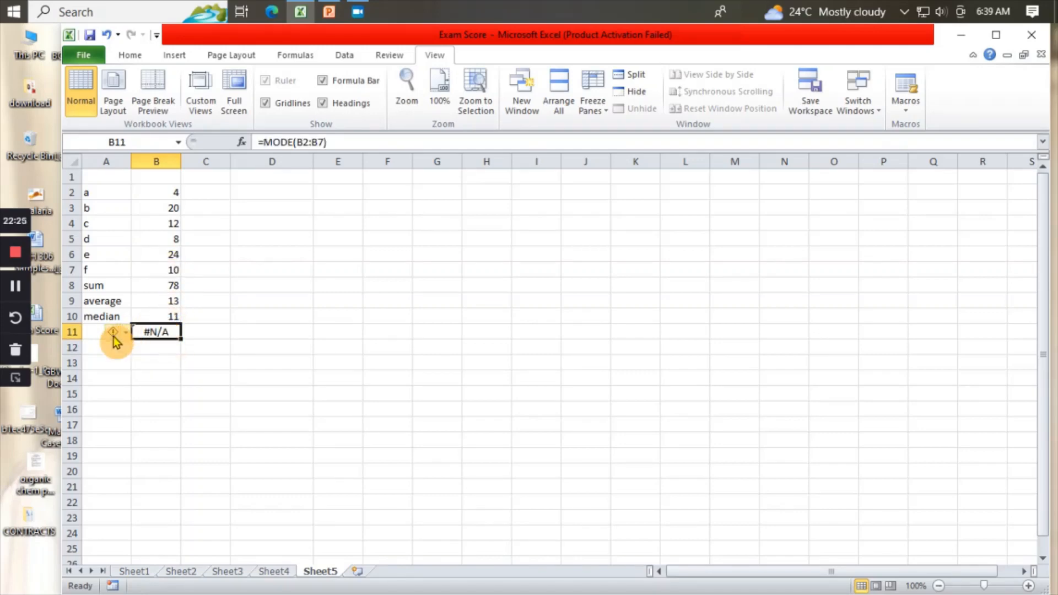
pyautogui.moveTo(114, 335)
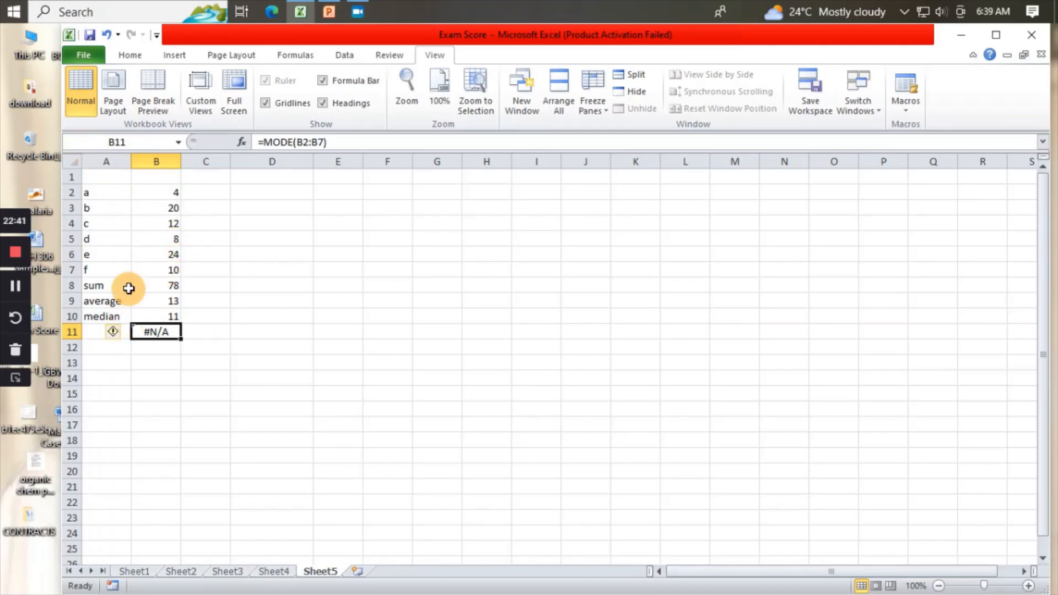
# Undo the mode formula entry and enter =STDEV.S(B2:B7) in cell B11, directly below the median
pyautogui.click(107, 34)
pyautogui.click(139, 382)
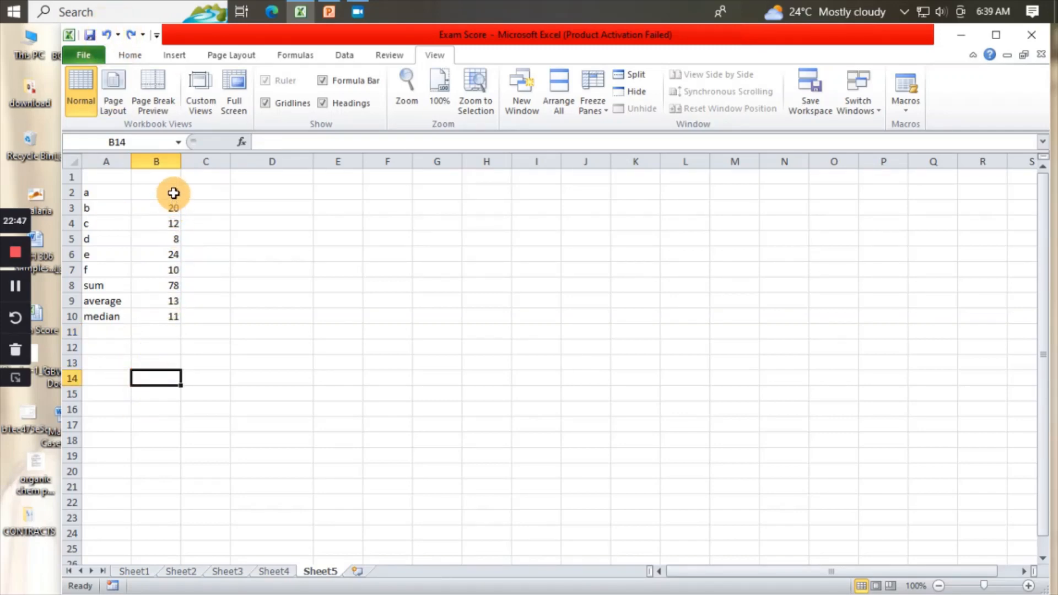
pyautogui.doubleClick(143, 330)
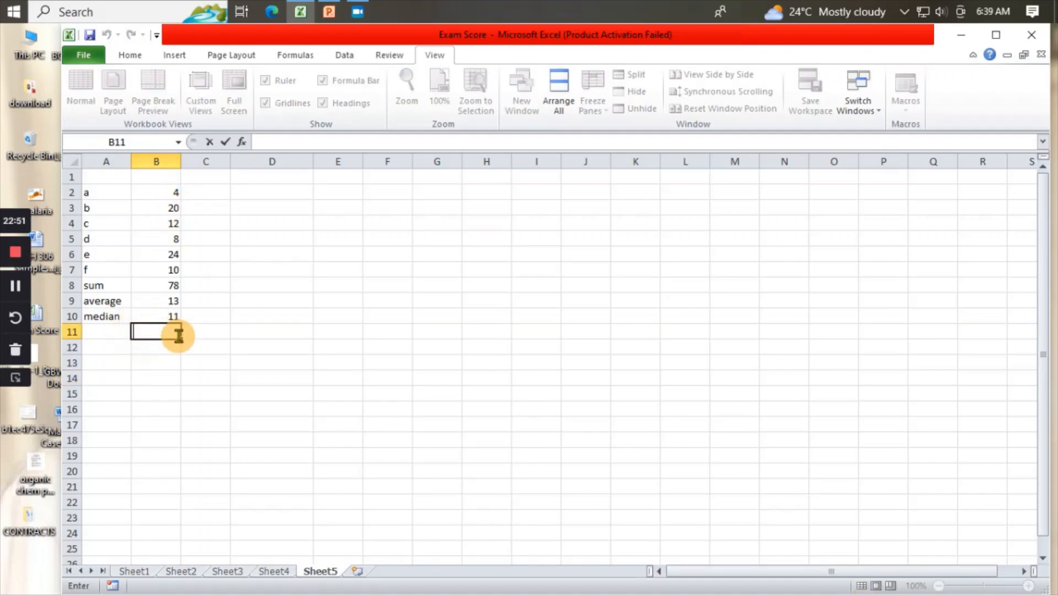
pyautogui.write('=st')
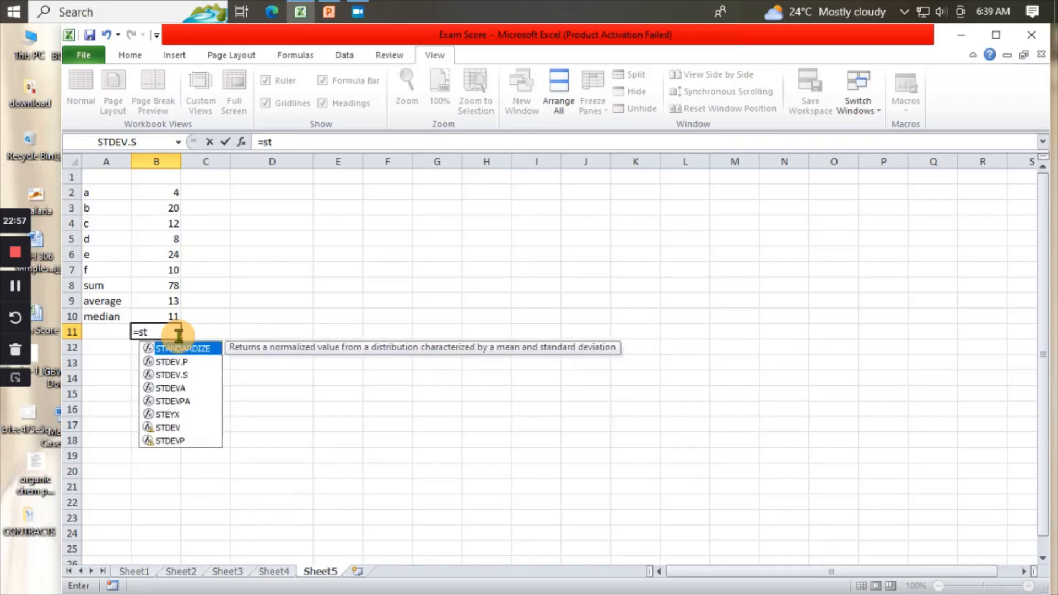
pyautogui.write('d')
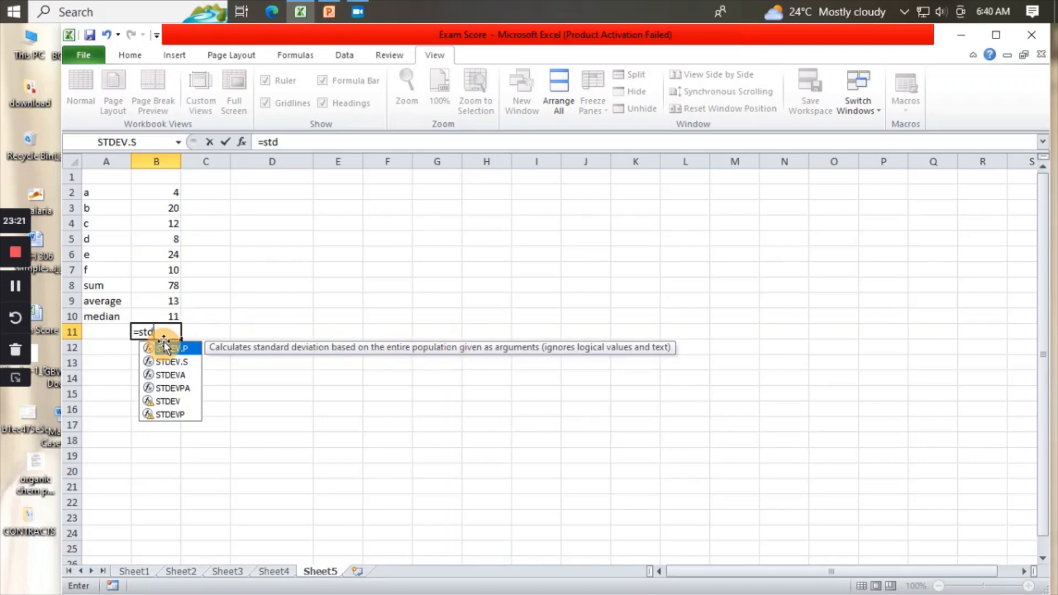
pyautogui.click(172, 364)
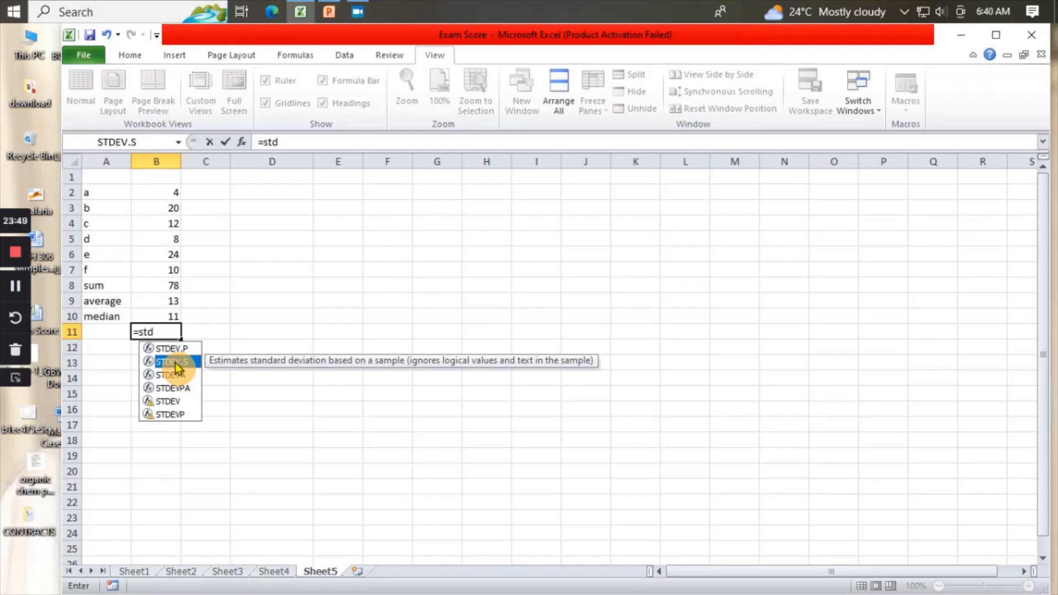
pyautogui.doubleClick(175, 363)
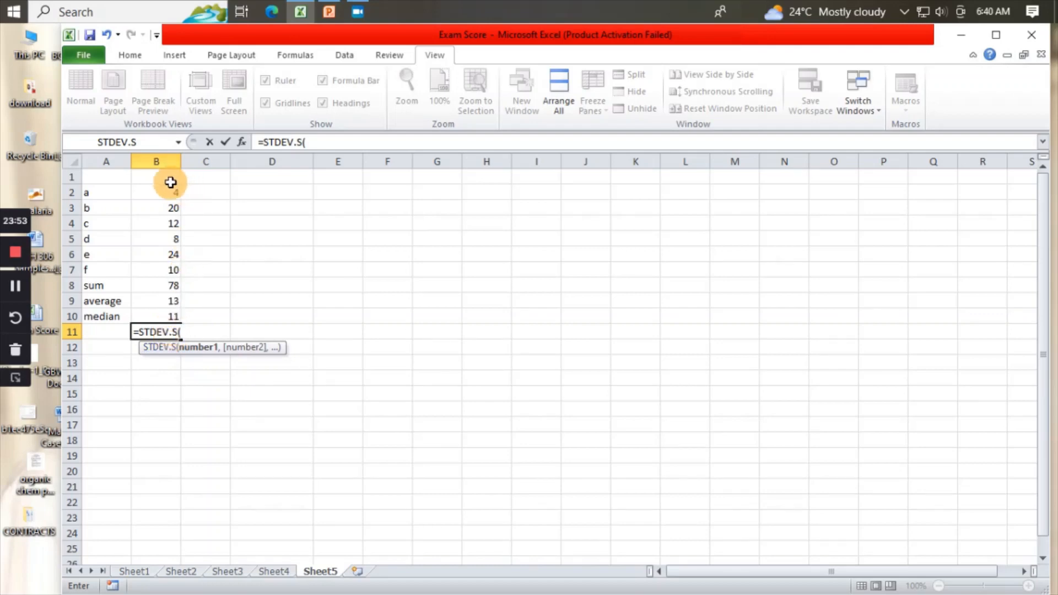
pyautogui.moveTo(165, 190); pyautogui.dragTo(166, 268)
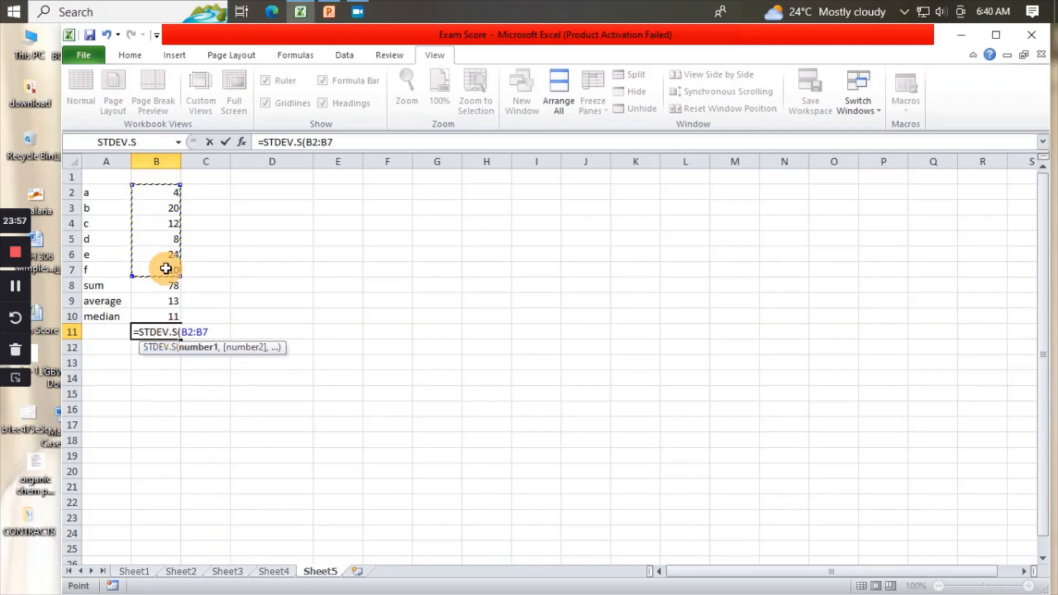
pyautogui.write(')')
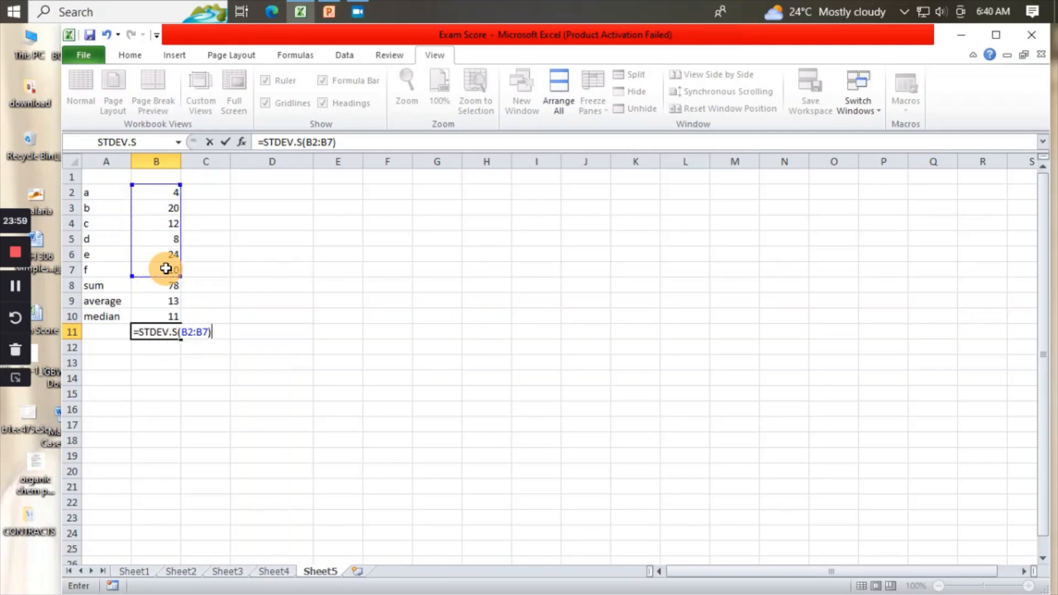
pyautogui.press('Return')
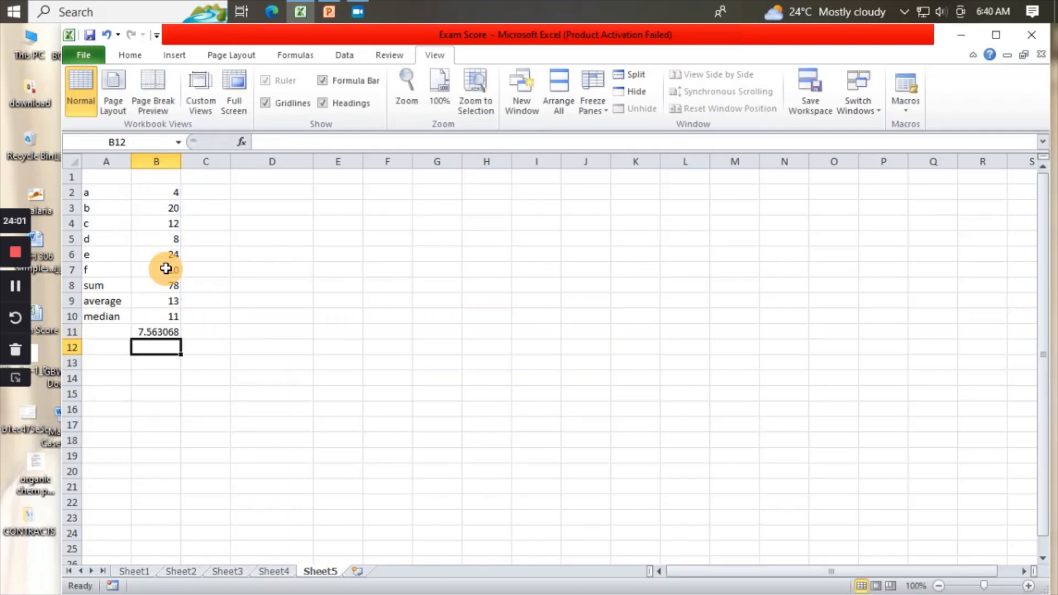
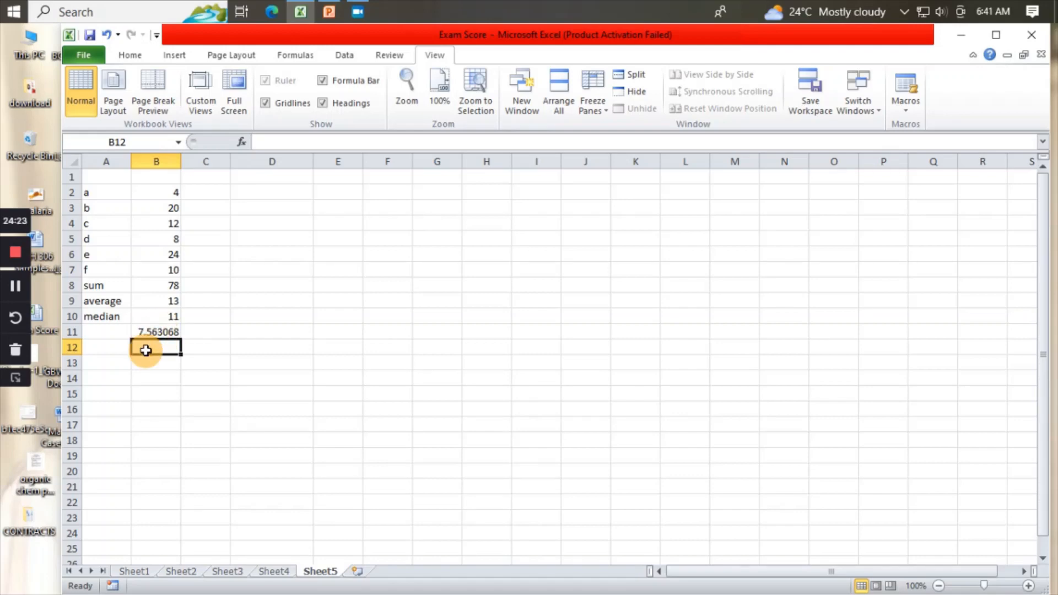
# Label the standard deviation row by entering std dev in cell A11, and select cell B12
pyautogui.doubleClick(102, 333)
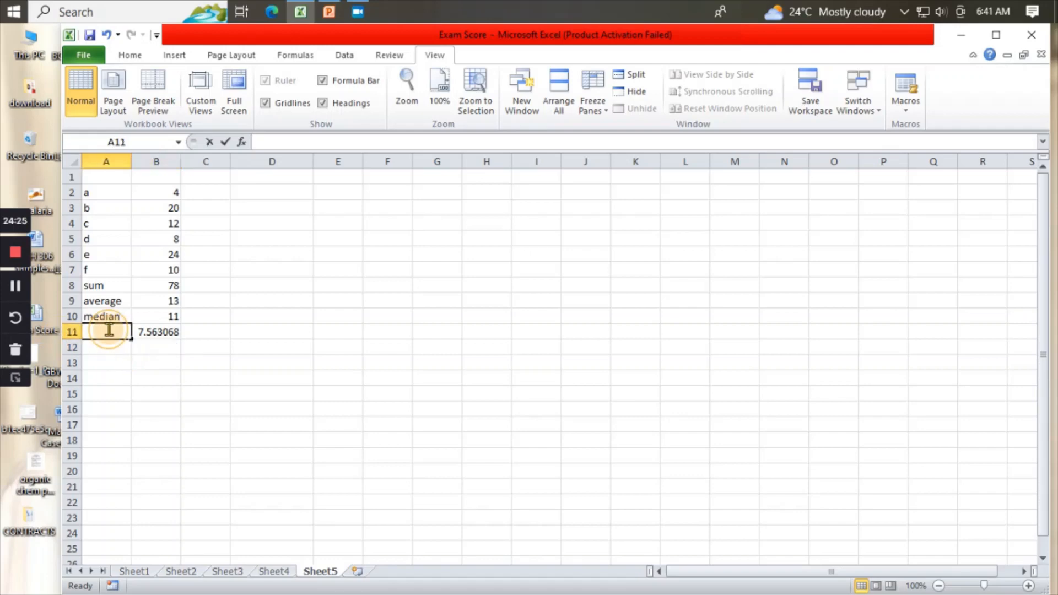
pyautogui.write('std dev')
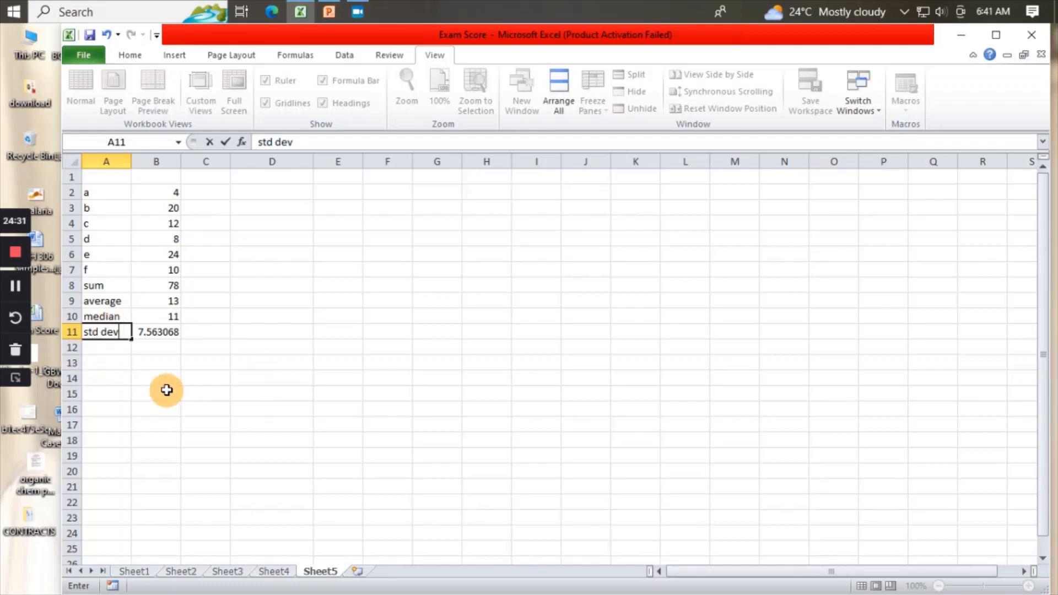
pyautogui.click(158, 349)
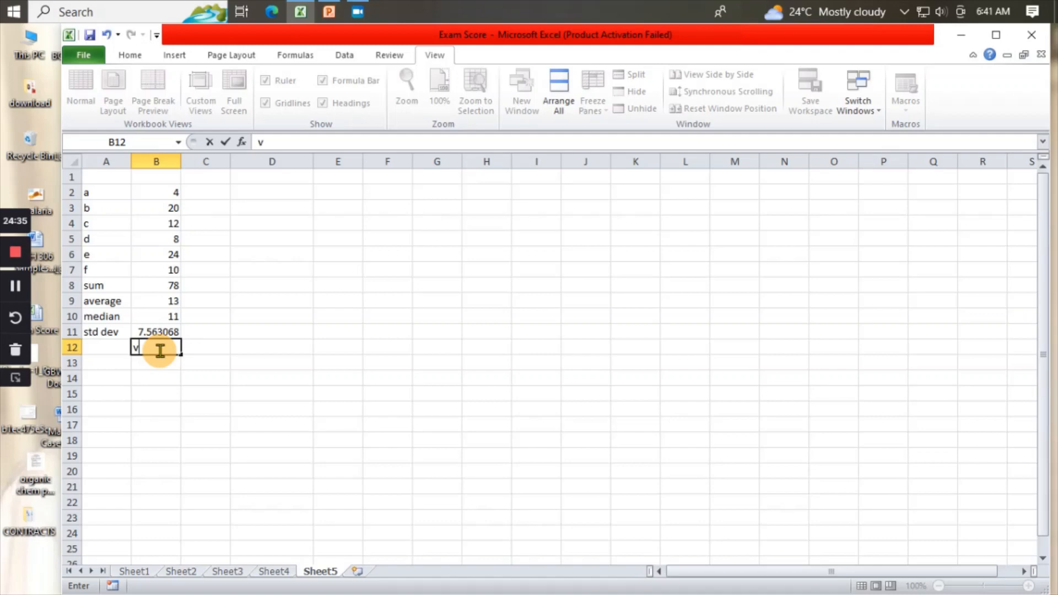
# Enter =VAR.S(B2:B7) in cell B12, directly below the standard deviation
pyautogui.write('=varia')
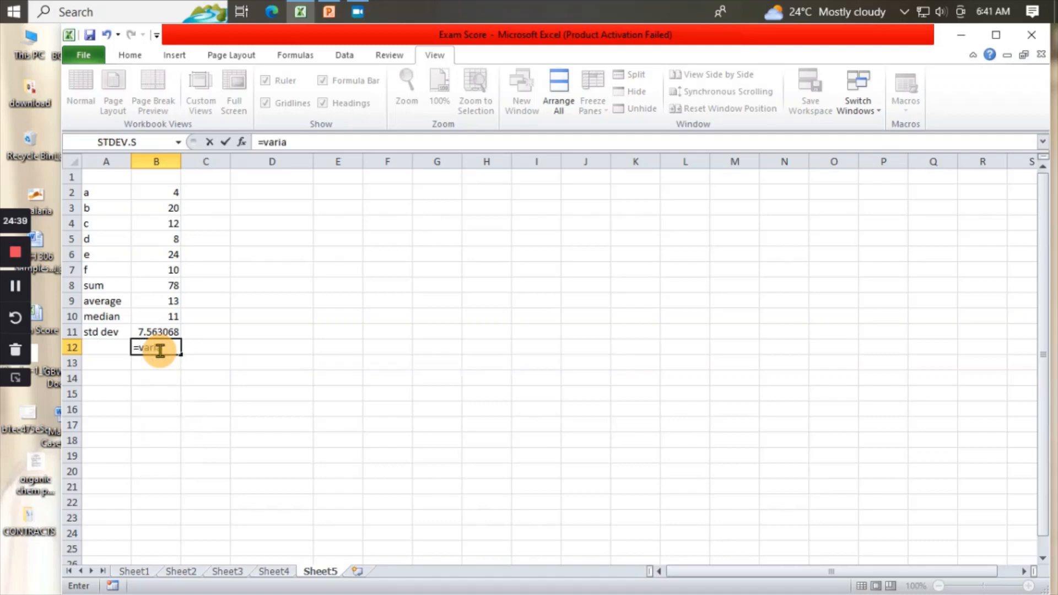
pyautogui.press('BackSpace')
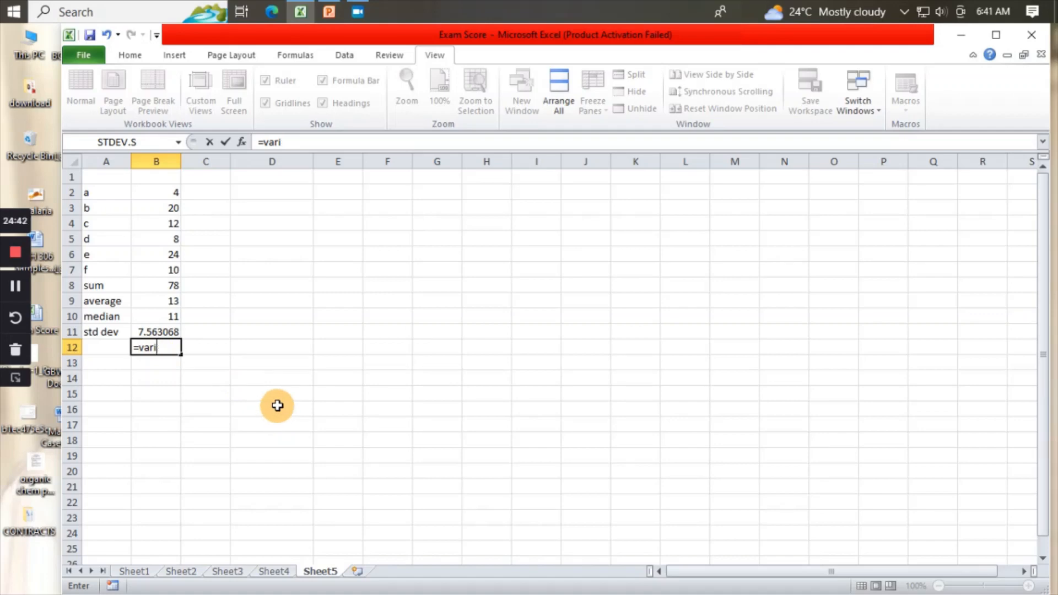
pyautogui.press('BackSpace')
pyautogui.press('BackSpace')
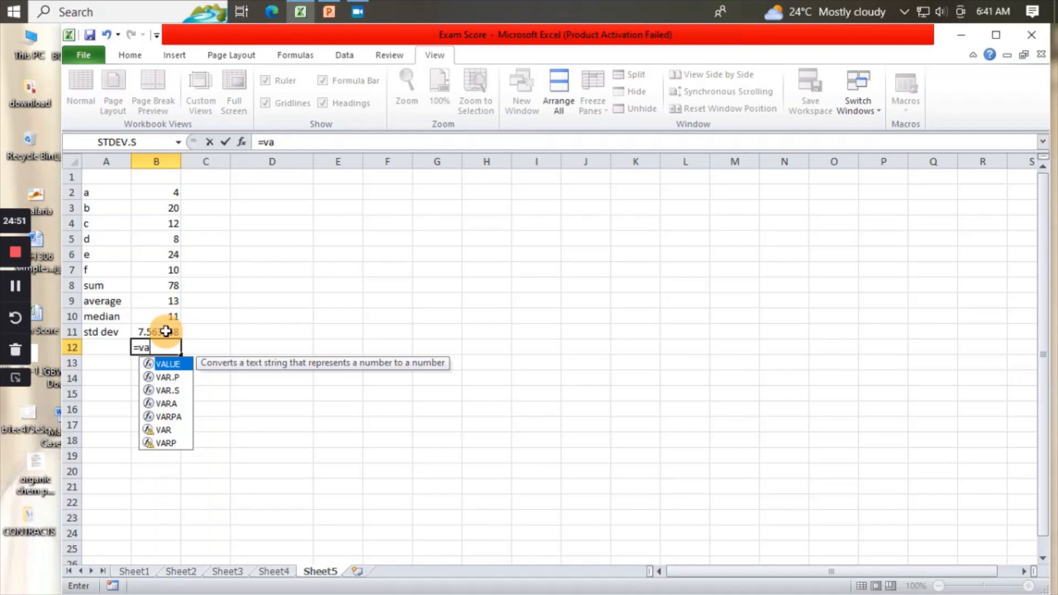
pyautogui.doubleClick(171, 392)
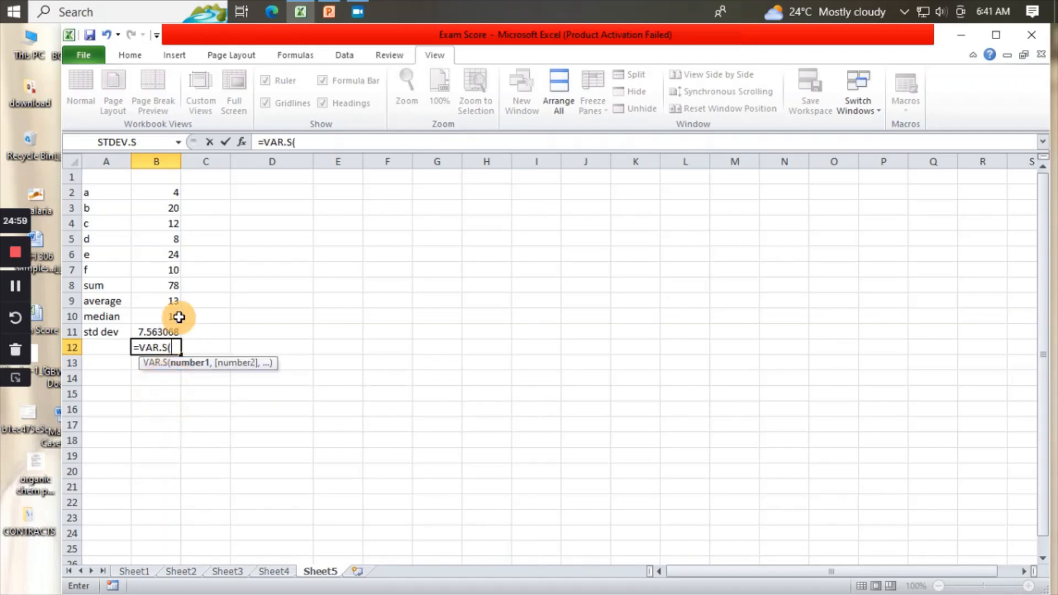
pyautogui.click(175, 194)
pyautogui.moveTo(175, 196); pyautogui.dragTo(170, 268)
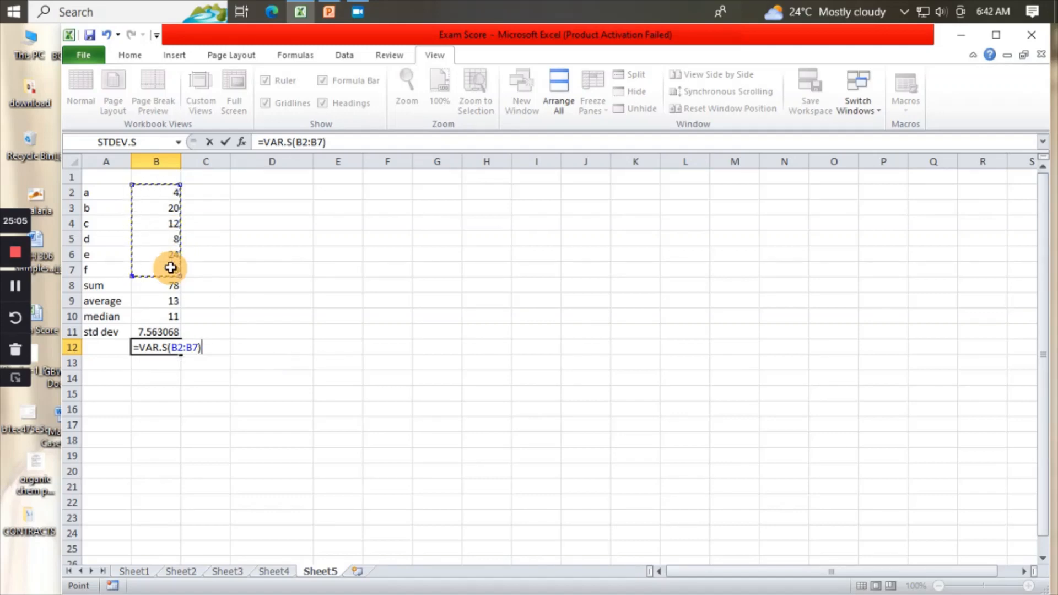
pyautogui.press('Return')
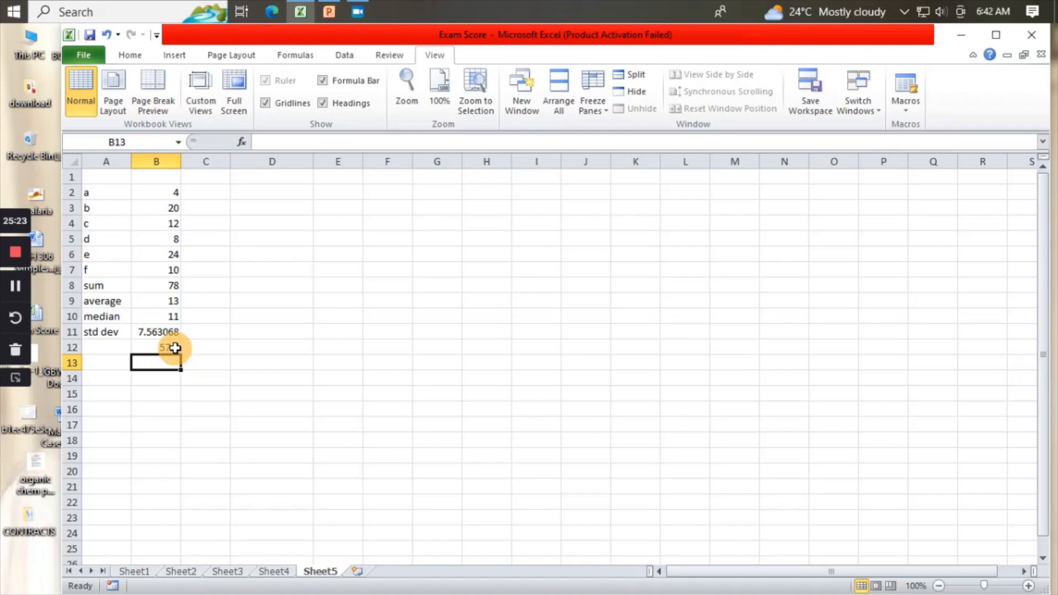
# Label the variance row by entering variance in cell A12
pyautogui.doubleClick(117, 346)
pyautogui.write('v')
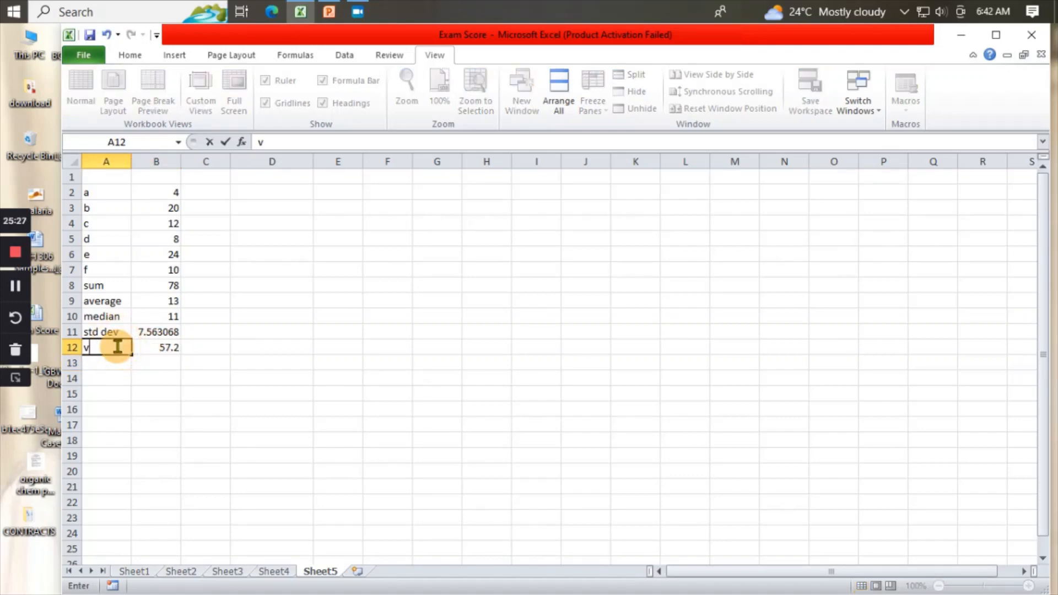
pyautogui.write('ariance')
pyautogui.click(160, 379)
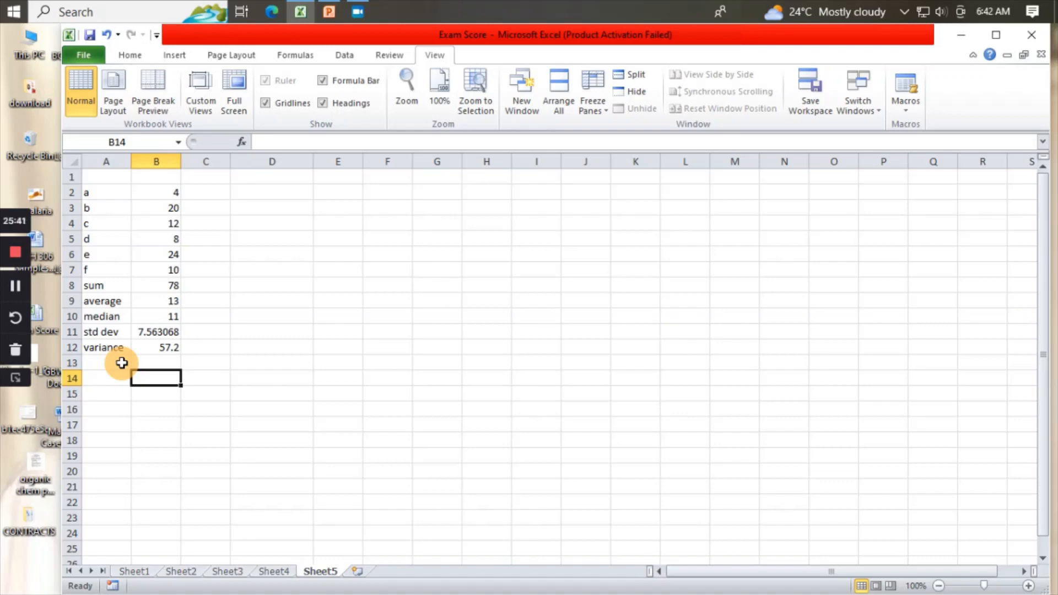
# Switch to the DATA ANALYSIS presentation in PowerPoint, highlight the outline item Editing and formatting of data, and return to Excel
pyautogui.moveTo(167, 192); pyautogui.dragTo(173, 276)
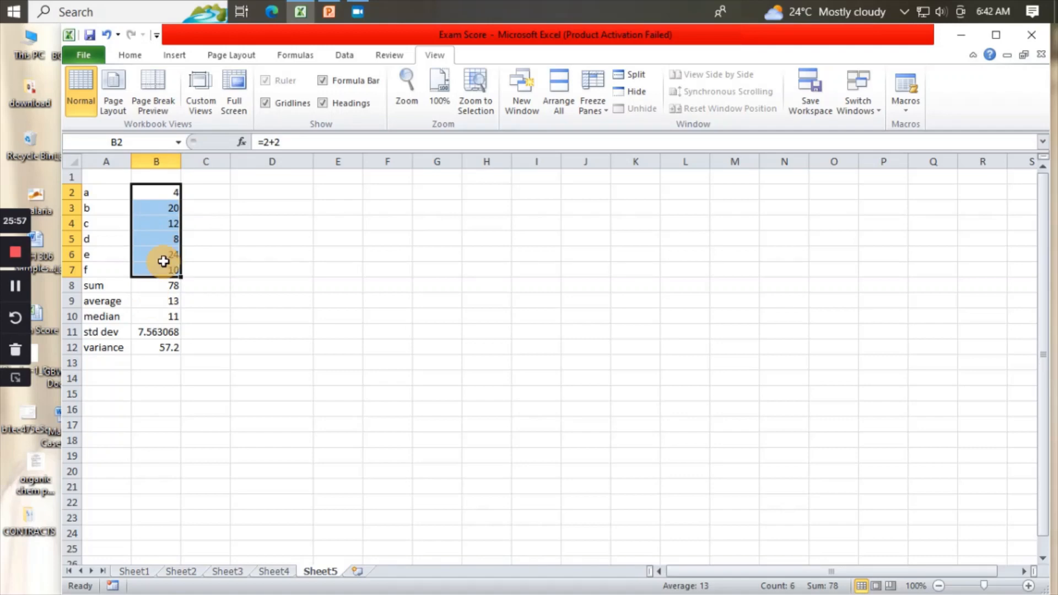
pyautogui.click(329, 11)
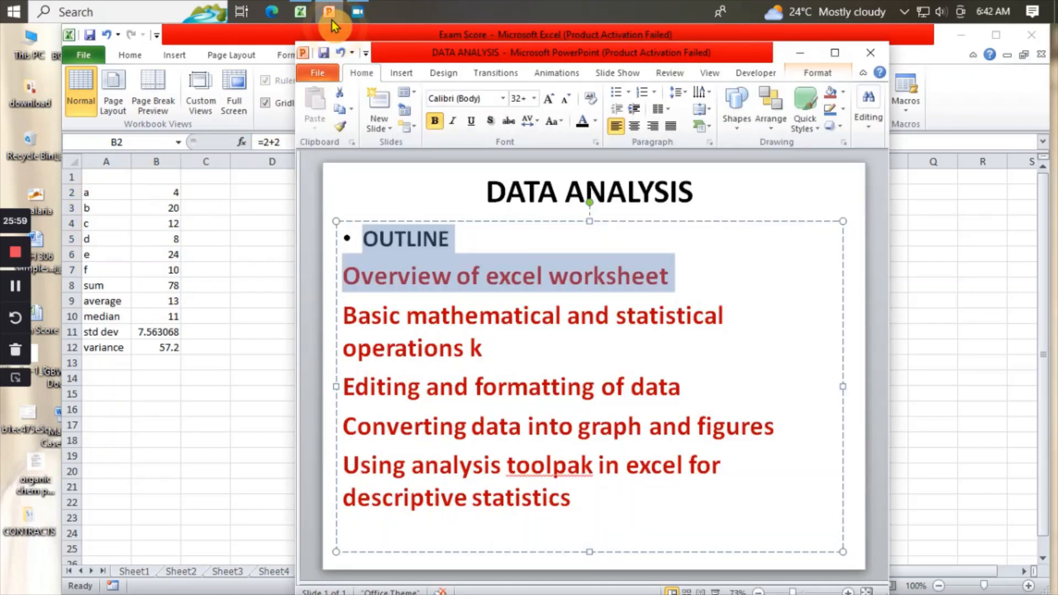
pyautogui.click(375, 361)
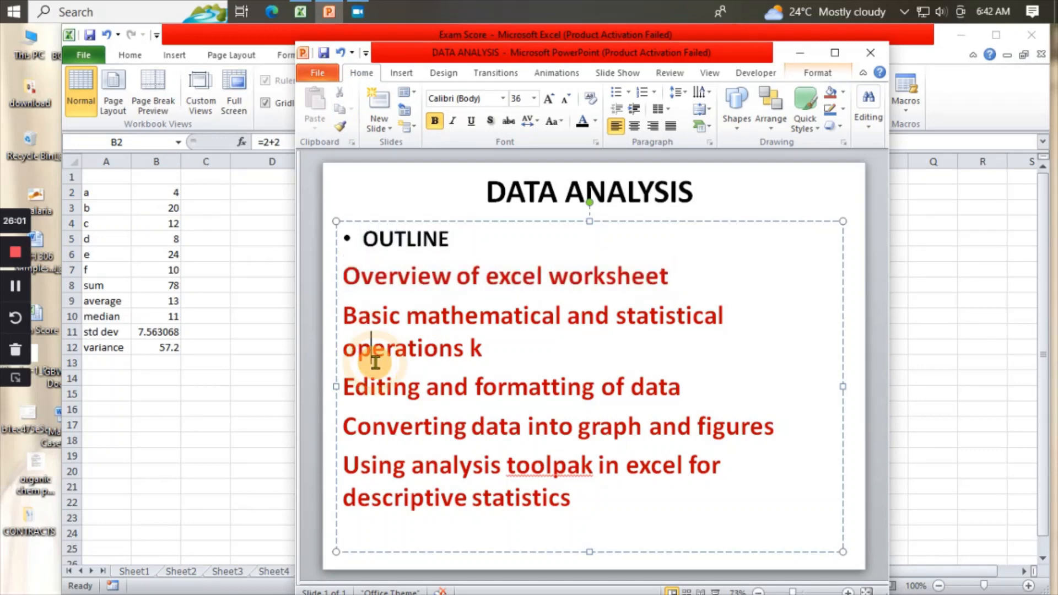
pyautogui.moveTo(342, 381); pyautogui.dragTo(685, 395)
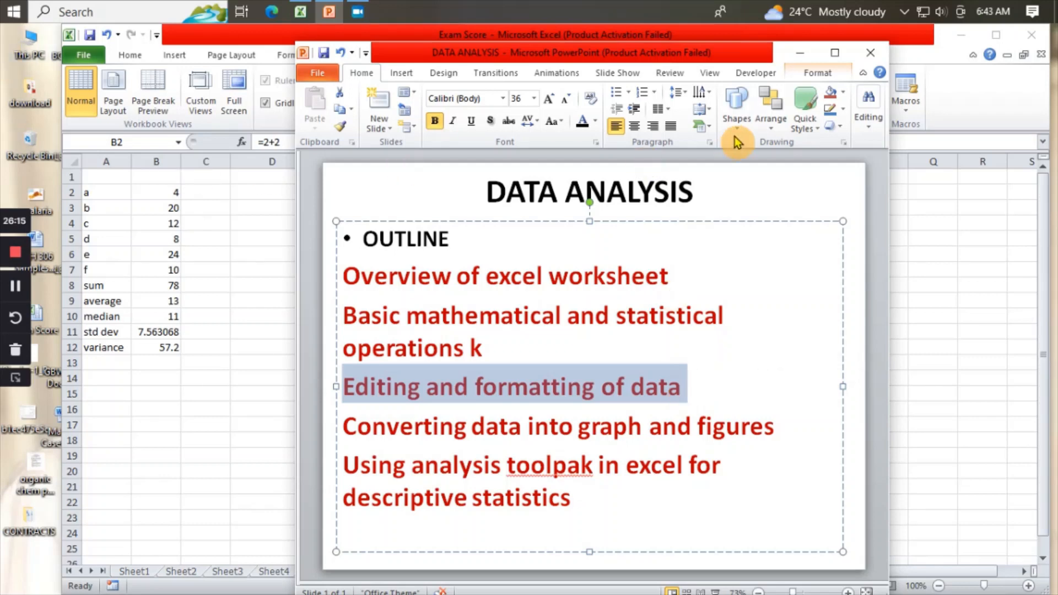
pyautogui.click(868, 54)
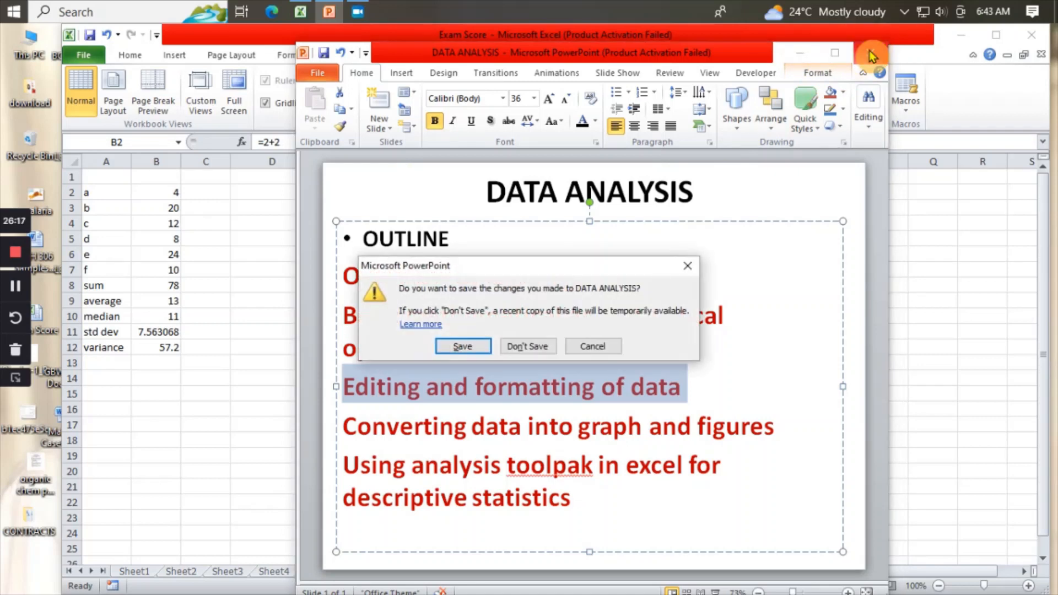
pyautogui.click(688, 266)
pyautogui.click(326, 18)
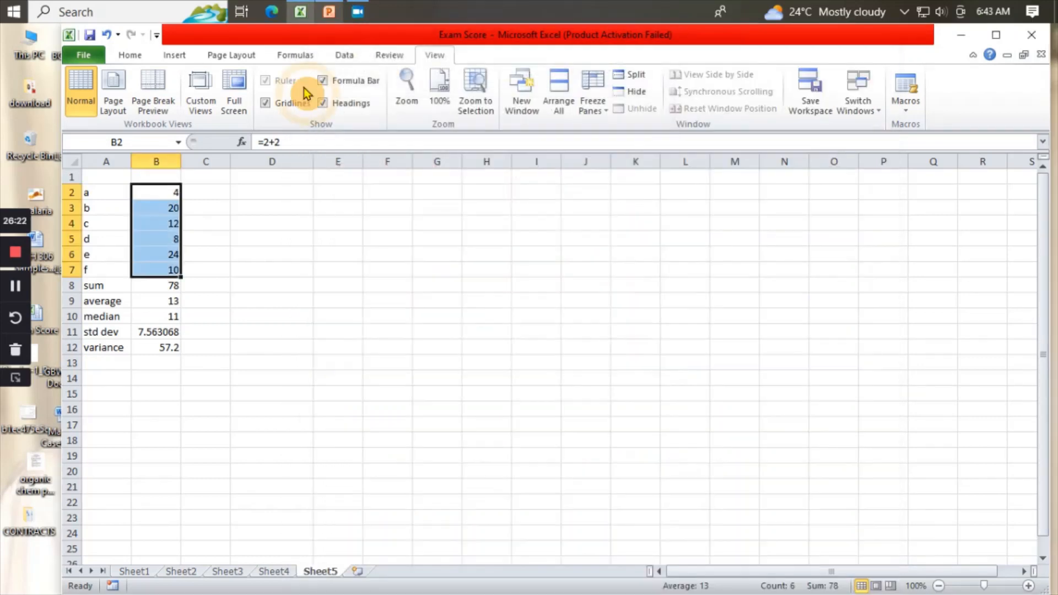
# Clear the statistics labels and results from cells A8:B12, leaving only the a to f data
pyautogui.click(236, 352)
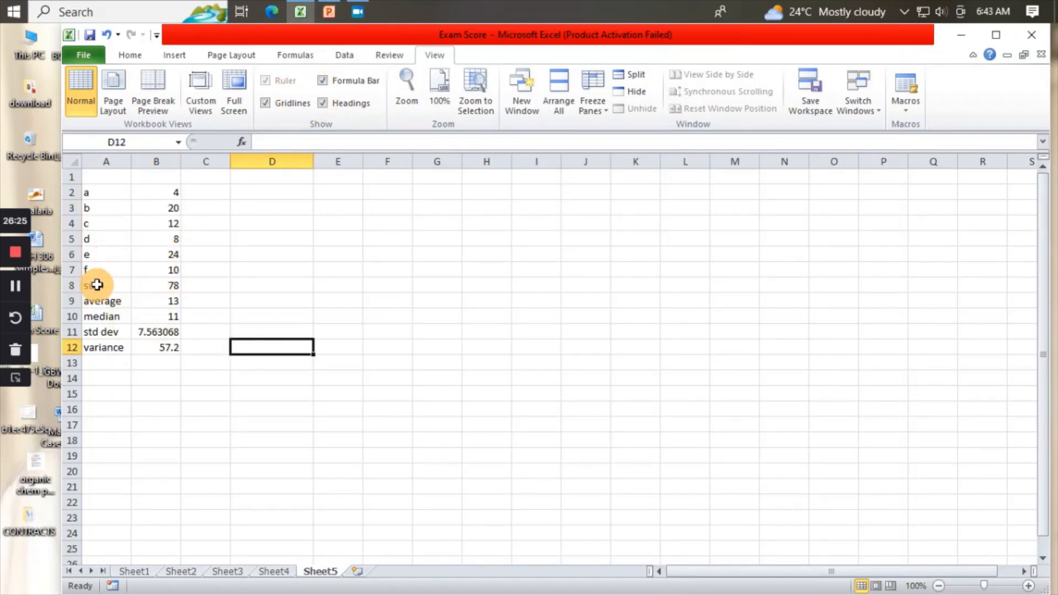
pyautogui.moveTo(91, 285); pyautogui.dragTo(171, 342)
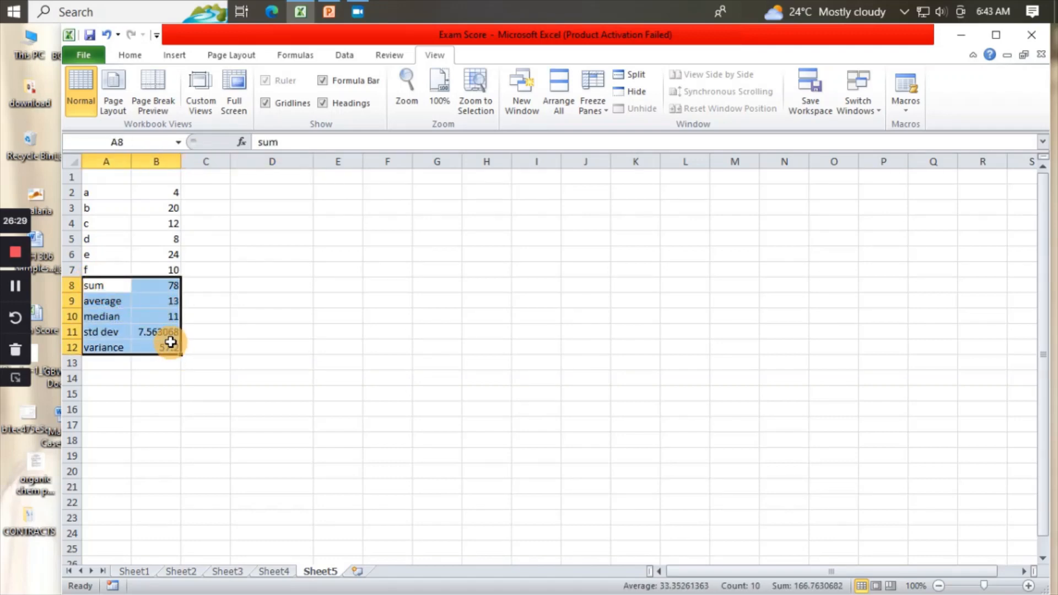
pyautogui.press('Delete')
pyautogui.moveTo(206, 426); pyautogui.dragTo(205, 433)
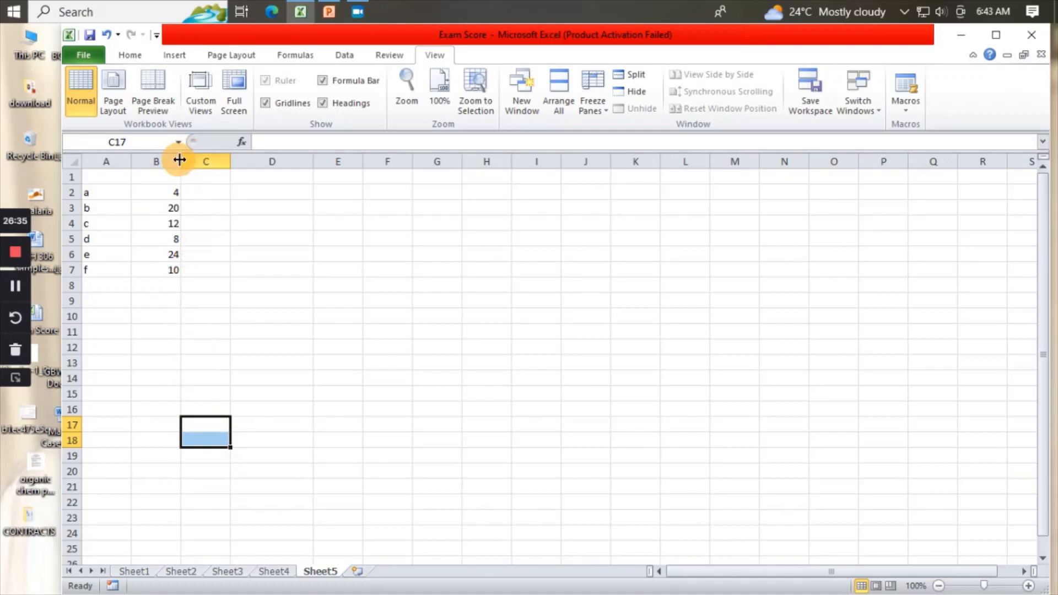
# Narrow columns A and B to suit their short contents, and select the whole of column B
pyautogui.moveTo(180, 160); pyautogui.dragTo(179, 160)
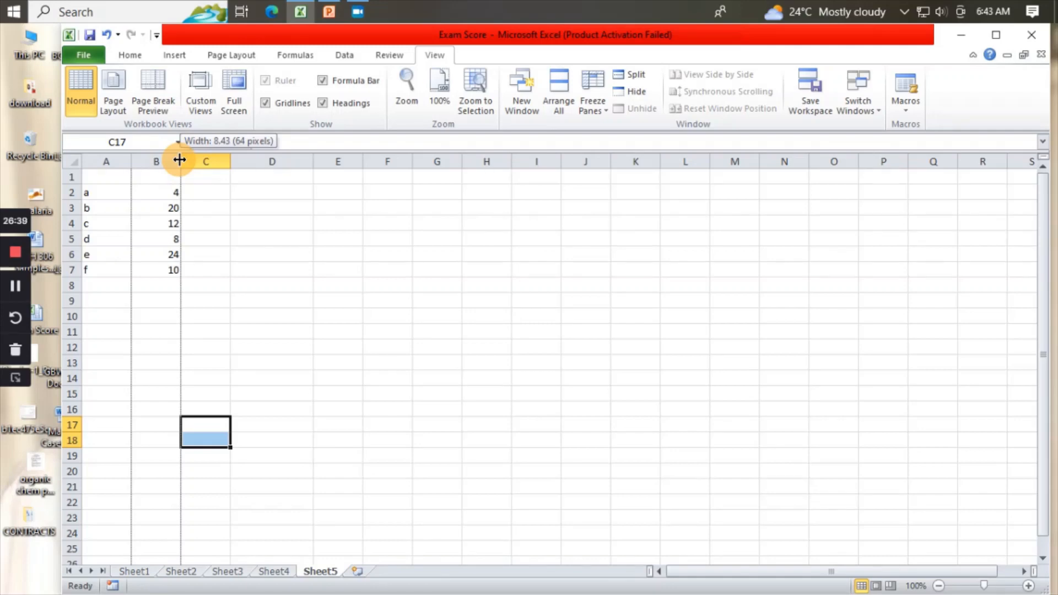
pyautogui.moveTo(180, 160); pyautogui.dragTo(107, 161)
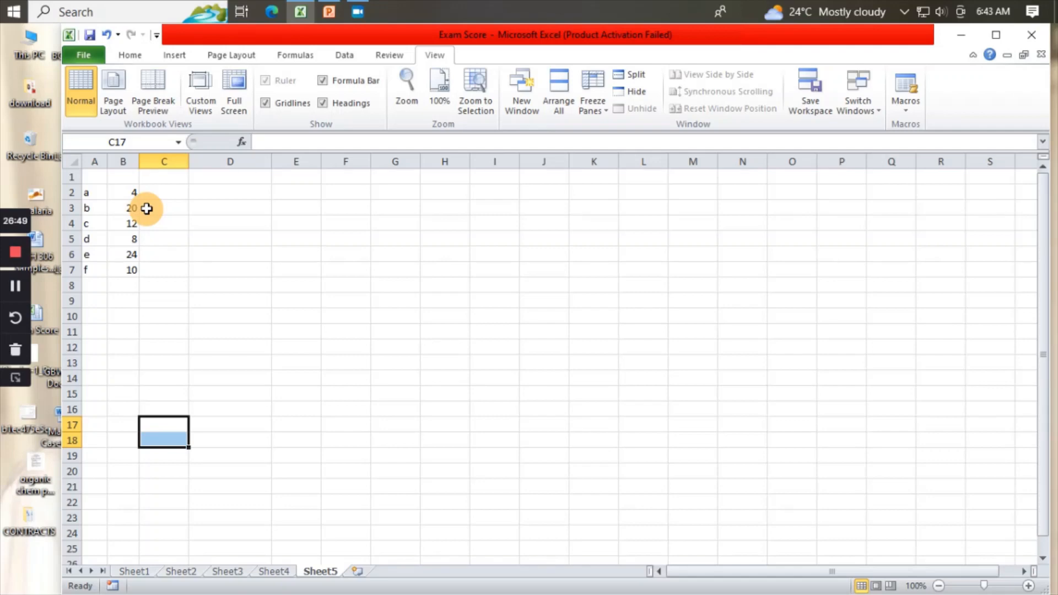
pyautogui.click(127, 156)
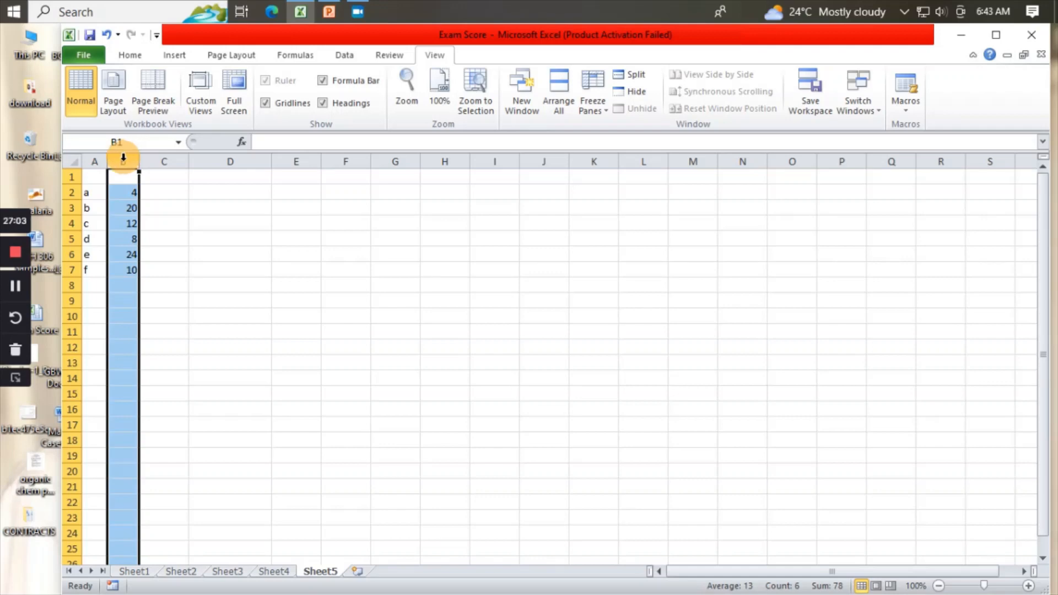
pyautogui.click(96, 157)
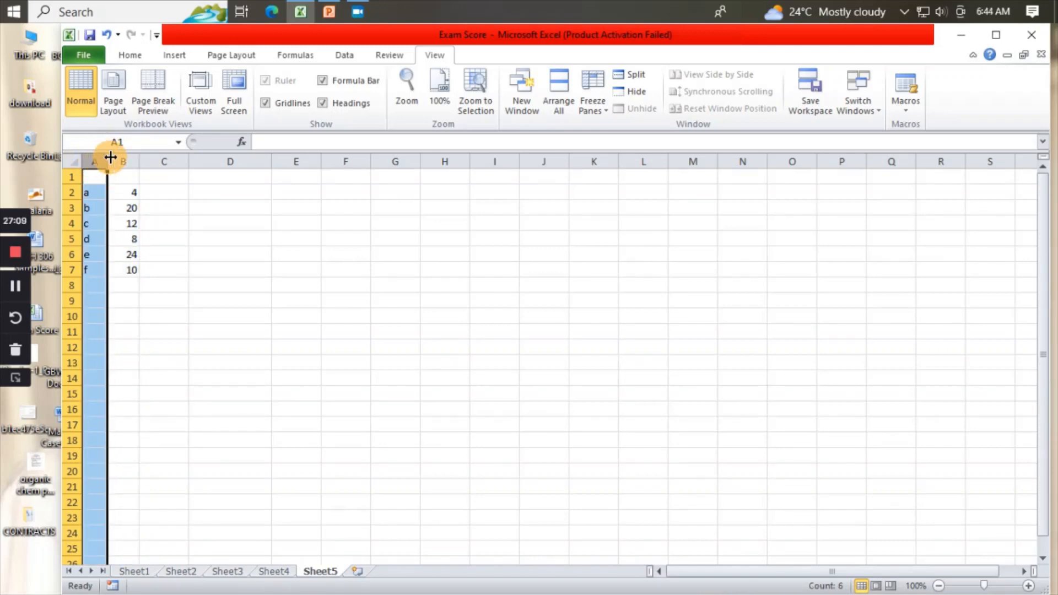
pyautogui.click(129, 158)
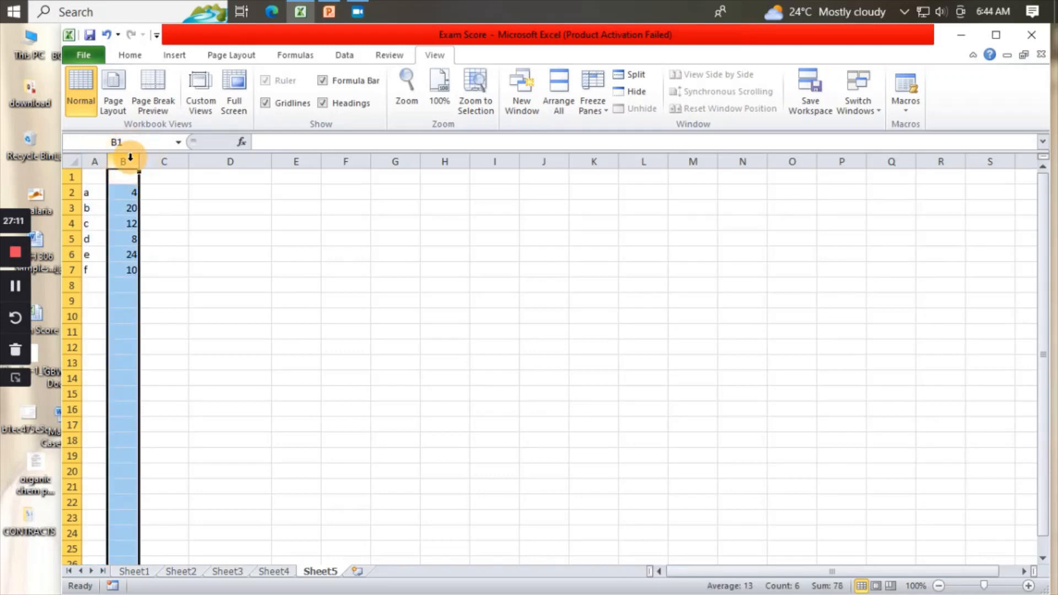
# Clear the contents of column B on Sheet5, and undo the deletion
pyautogui.press('Delete')
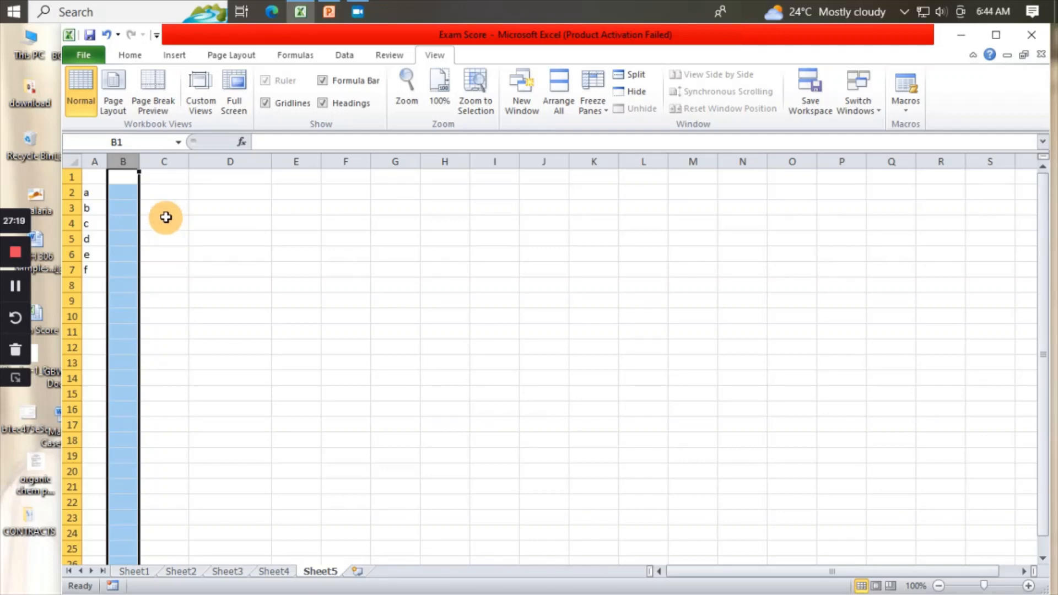
pyautogui.click(107, 37)
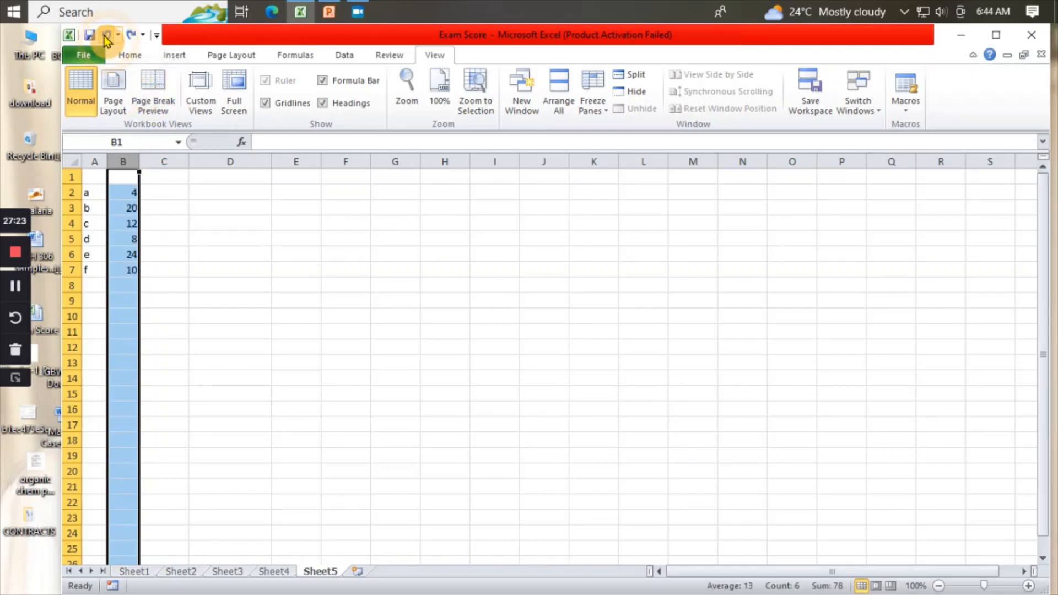
pyautogui.click(162, 238)
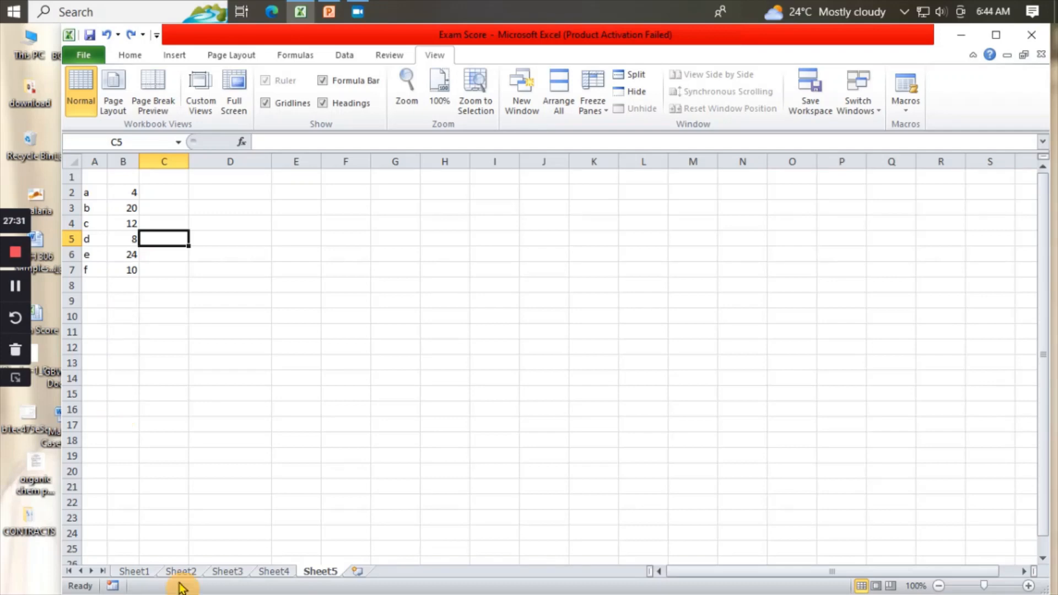
# Open Sheet1 and examine the decimals in the 60% score column and the formula behind cell C4
pyautogui.click(135, 572)
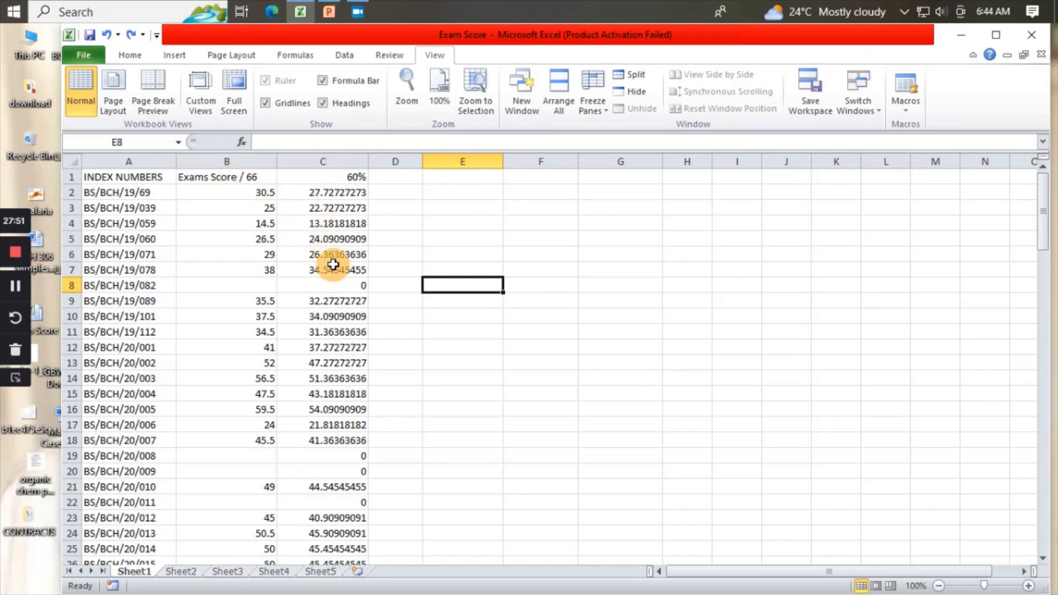
pyautogui.click(329, 157)
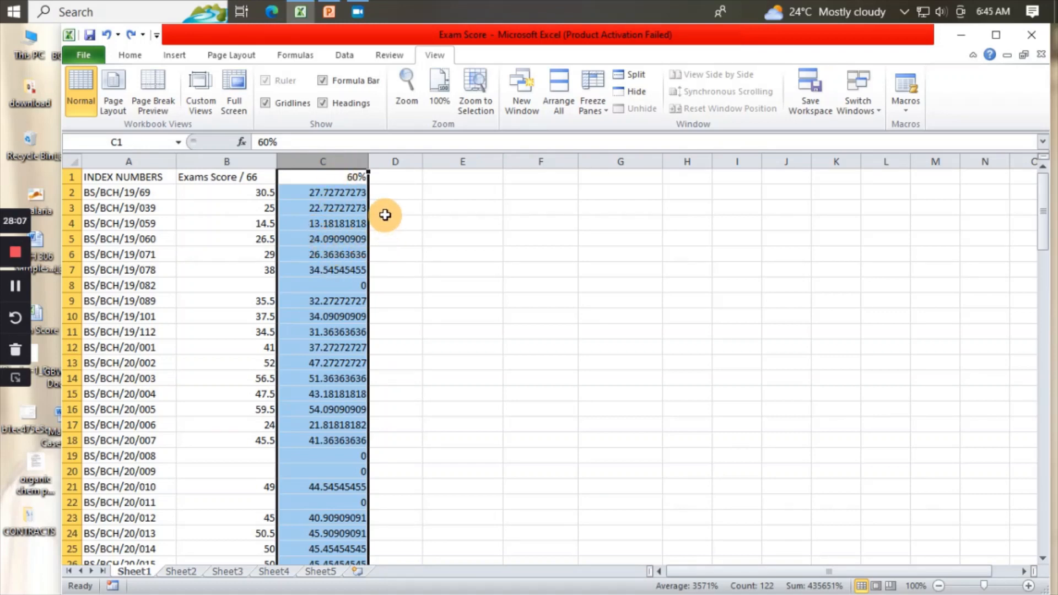
pyautogui.click(340, 223)
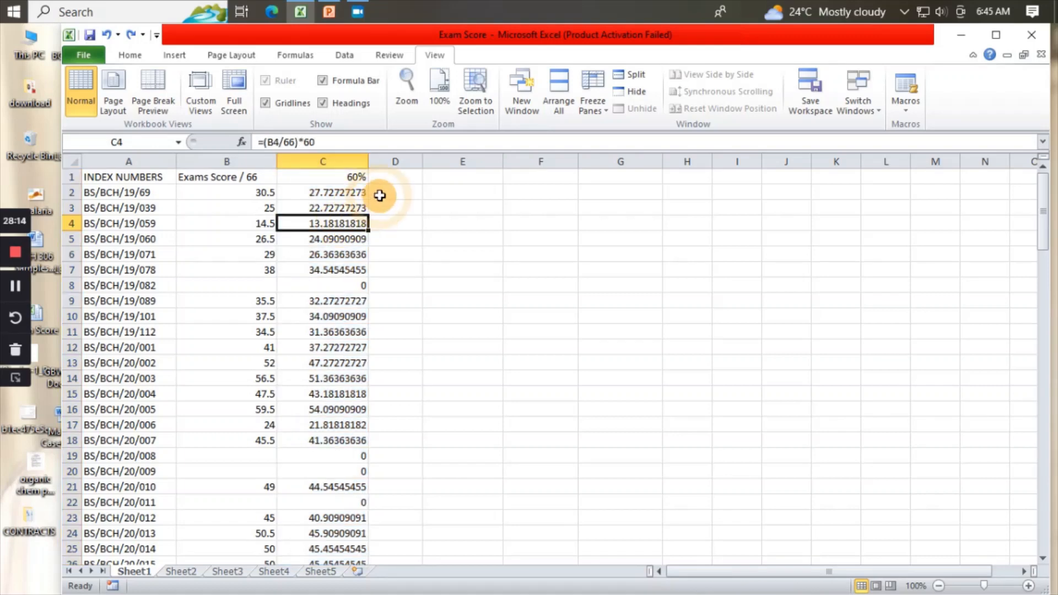
pyautogui.click(406, 154)
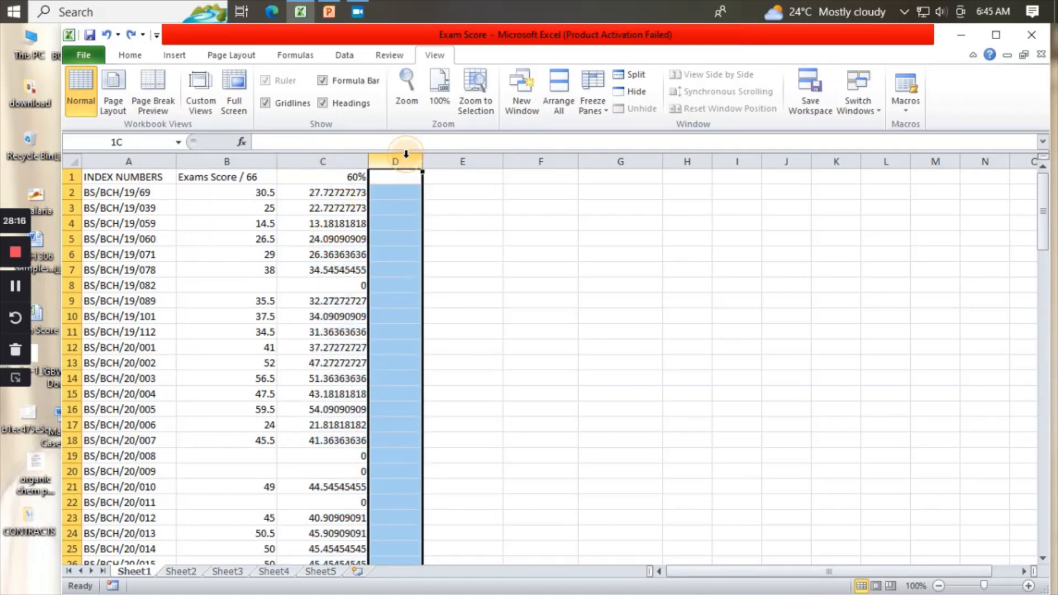
pyautogui.click(444, 225)
# Enter =ROUNDUP(C2,1) in cell D2 to round up the first 60% score to one decimal place
pyautogui.doubleClick(384, 191)
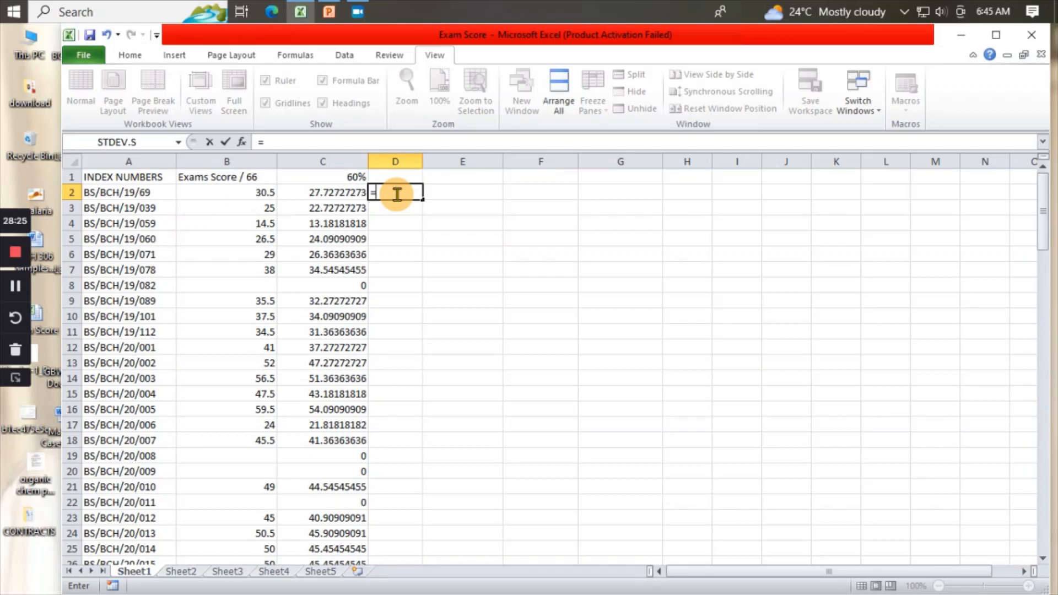
pyautogui.write('ro')
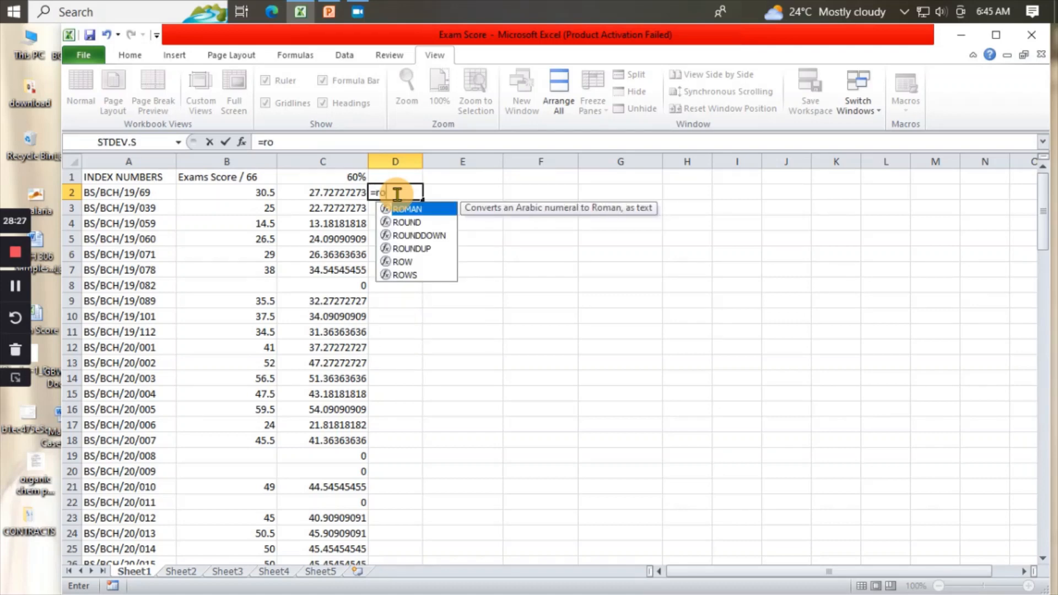
pyautogui.click(412, 248)
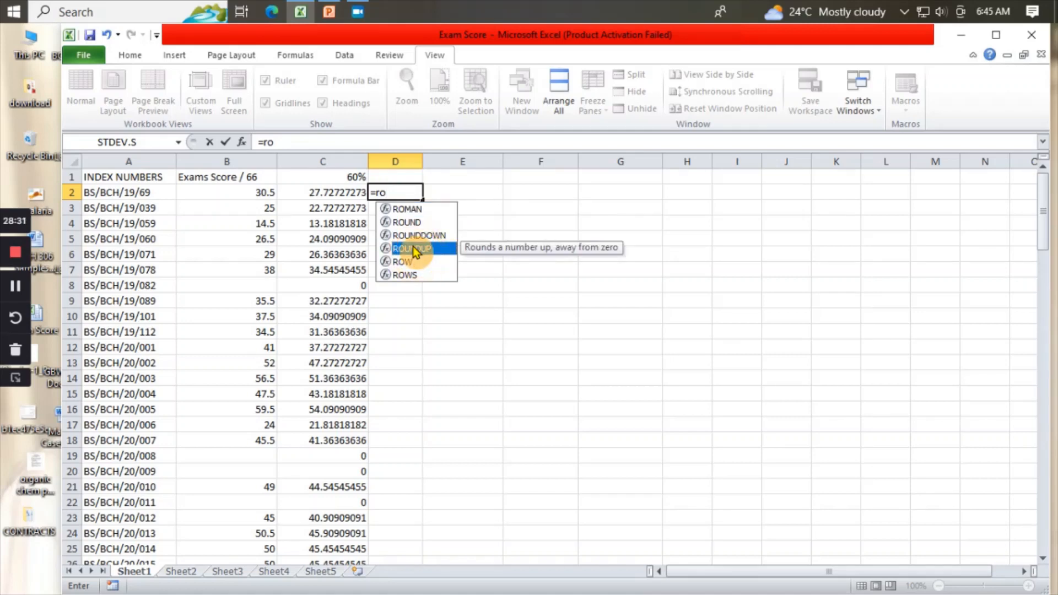
pyautogui.doubleClick(412, 249)
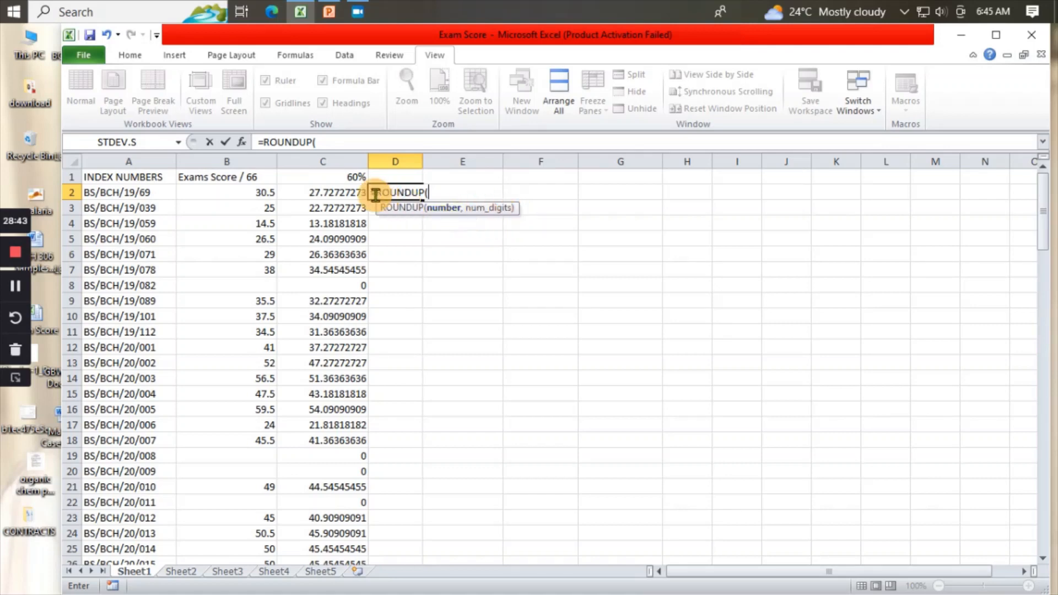
pyautogui.click(342, 194)
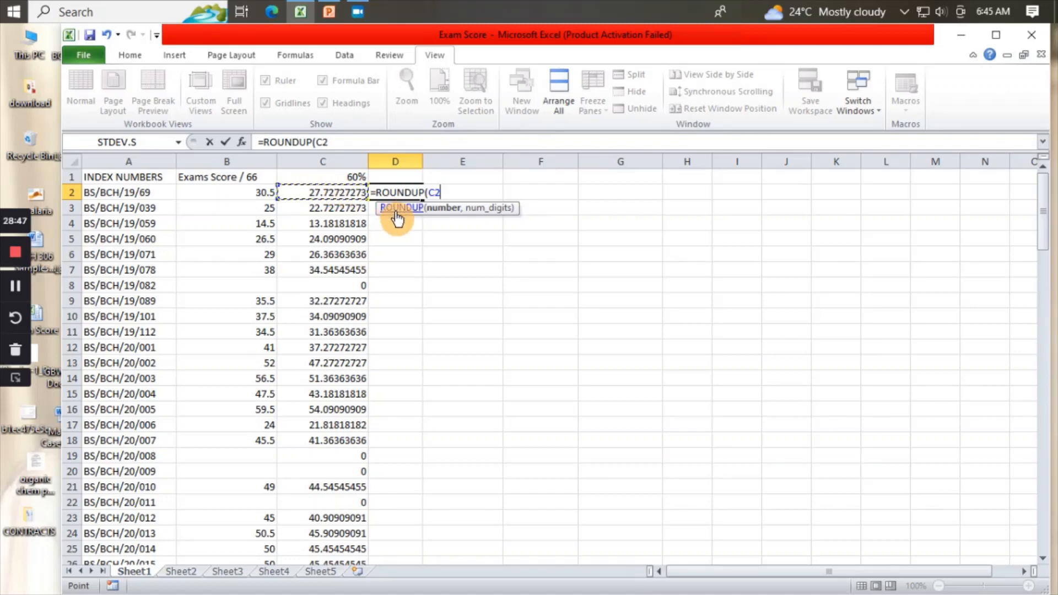
pyautogui.write(',')
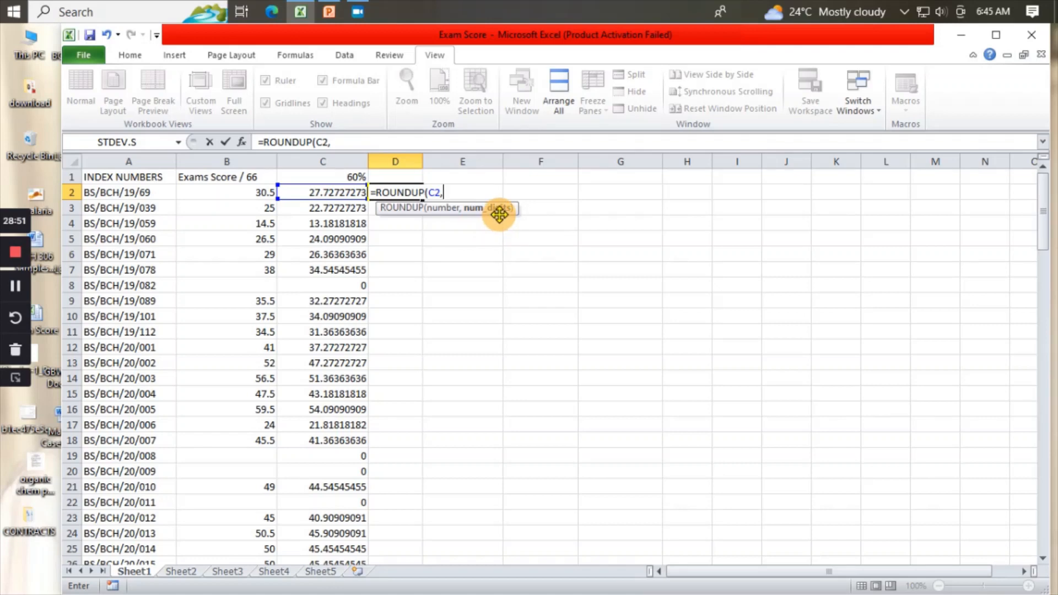
pyautogui.press('BackSpace')
pyautogui.write('1')
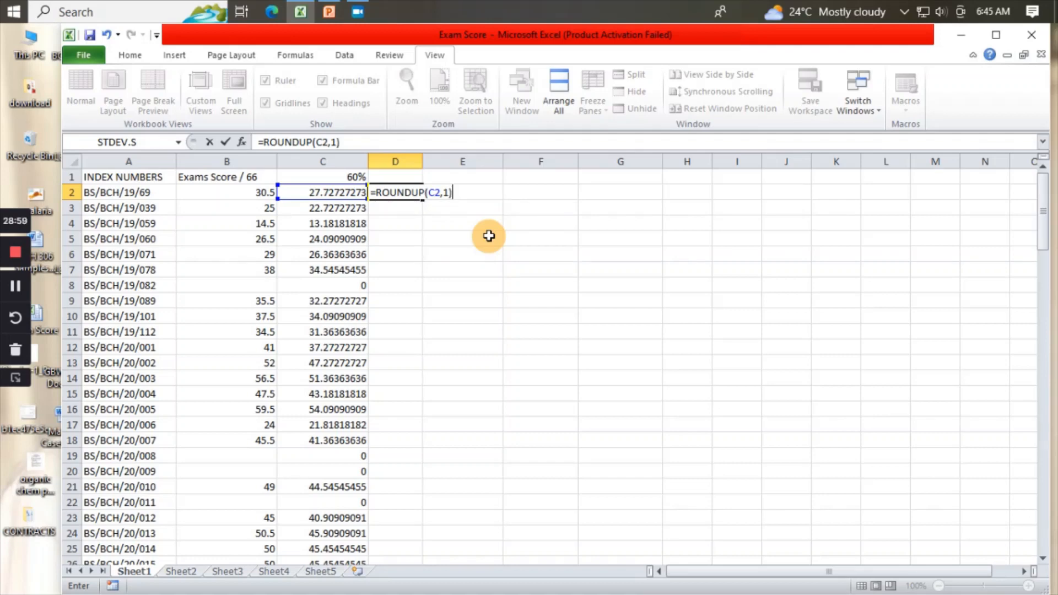
pyautogui.press('Return')
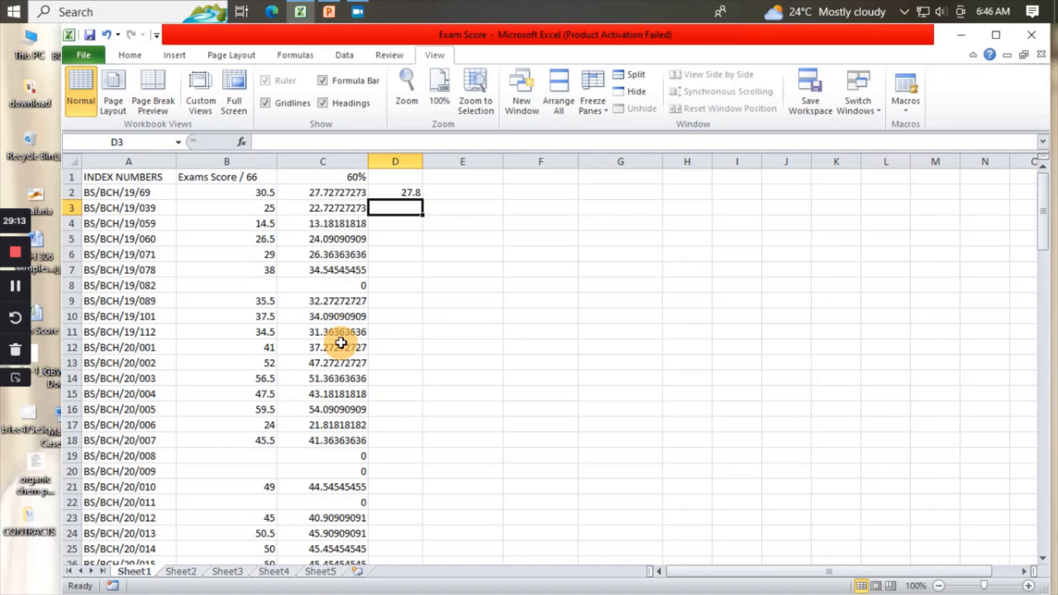
# Fill the rounding formula from D2 down to D4, and undo the fill
pyautogui.click(410, 193)
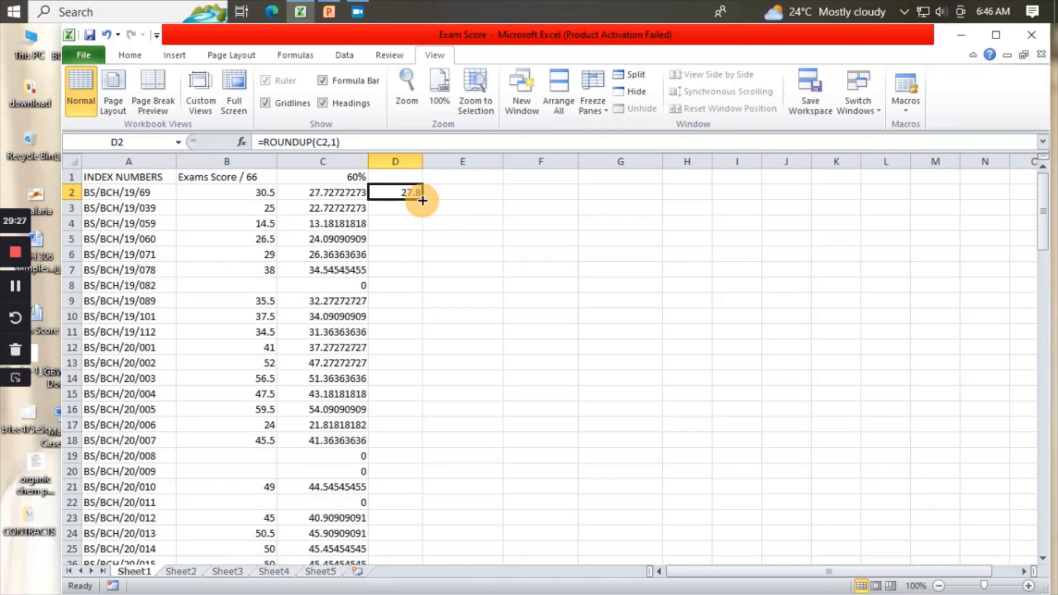
pyautogui.moveTo(422, 200); pyautogui.dragTo(414, 233)
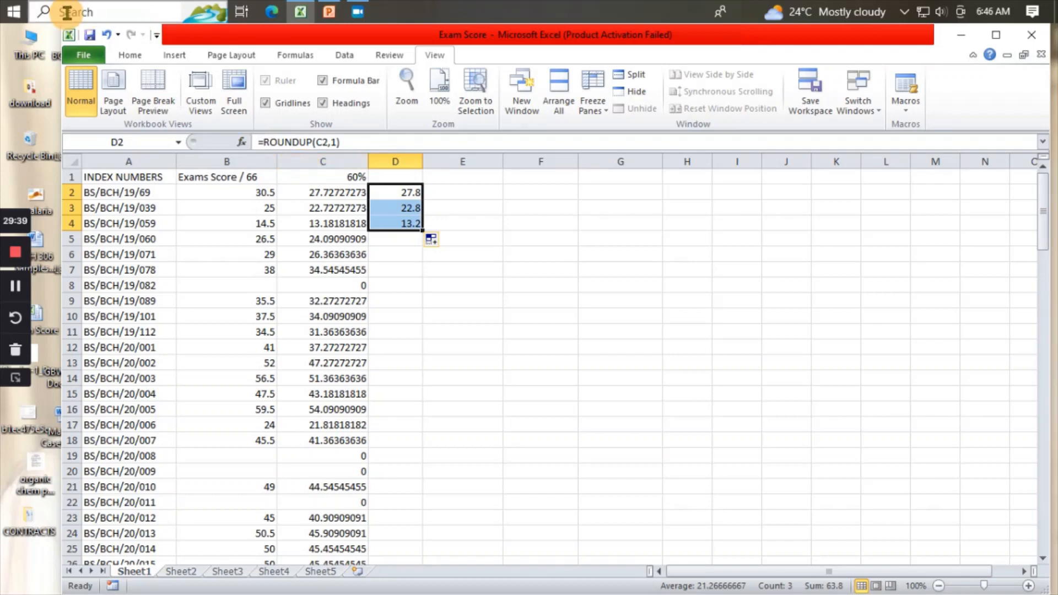
pyautogui.click(107, 36)
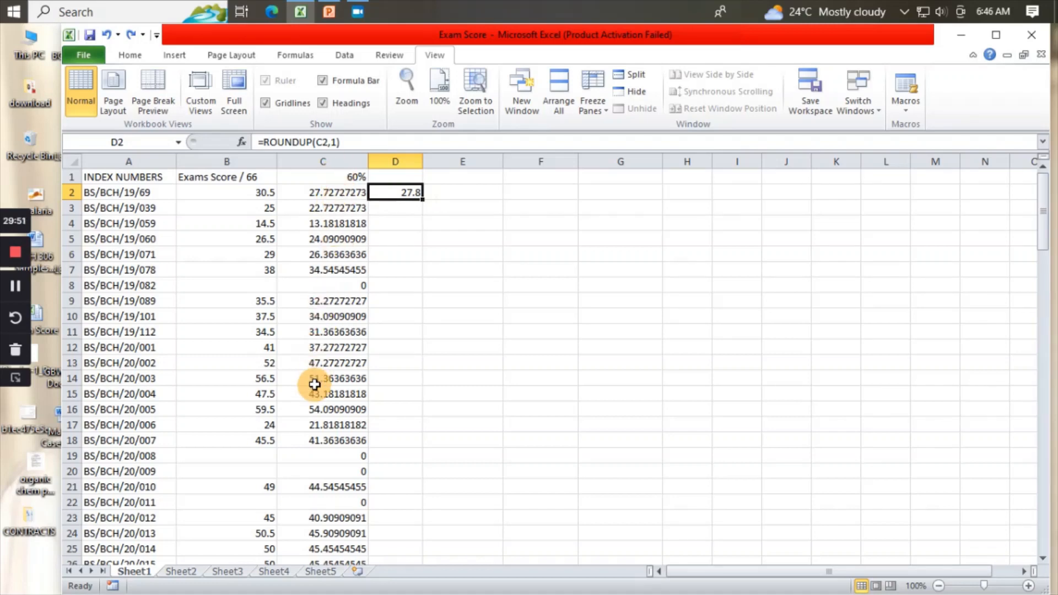
# Fill the rounding formula in D2 down column D for all the listed index numbers
pyautogui.doubleClick(421, 198)
pyautogui.click(479, 244)
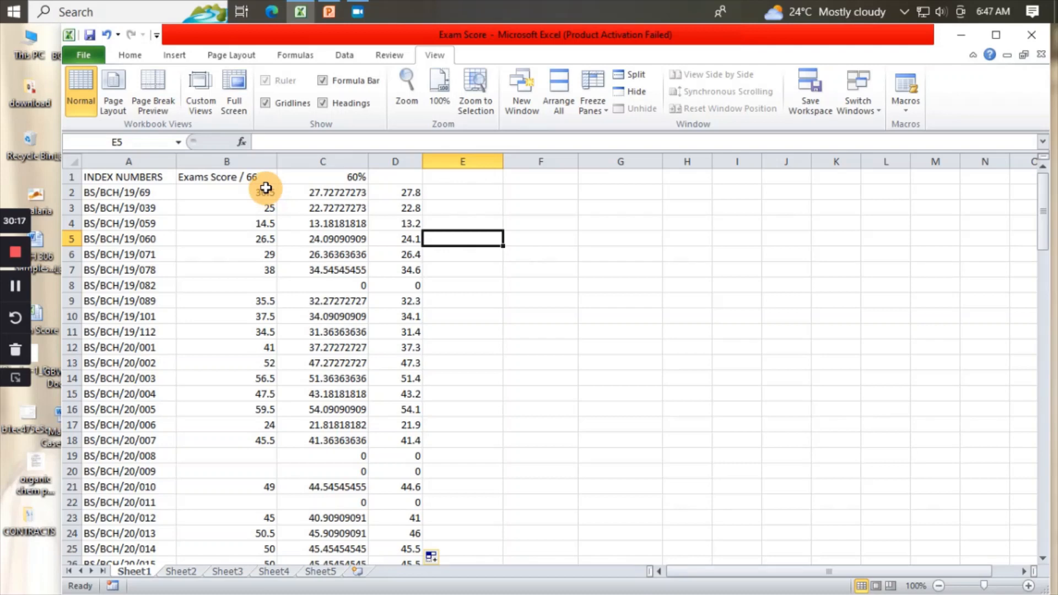
# Enter =ROUNDUP(B2,0) in cell E2 to round up the first exam score to a whole number
pyautogui.click(442, 190)
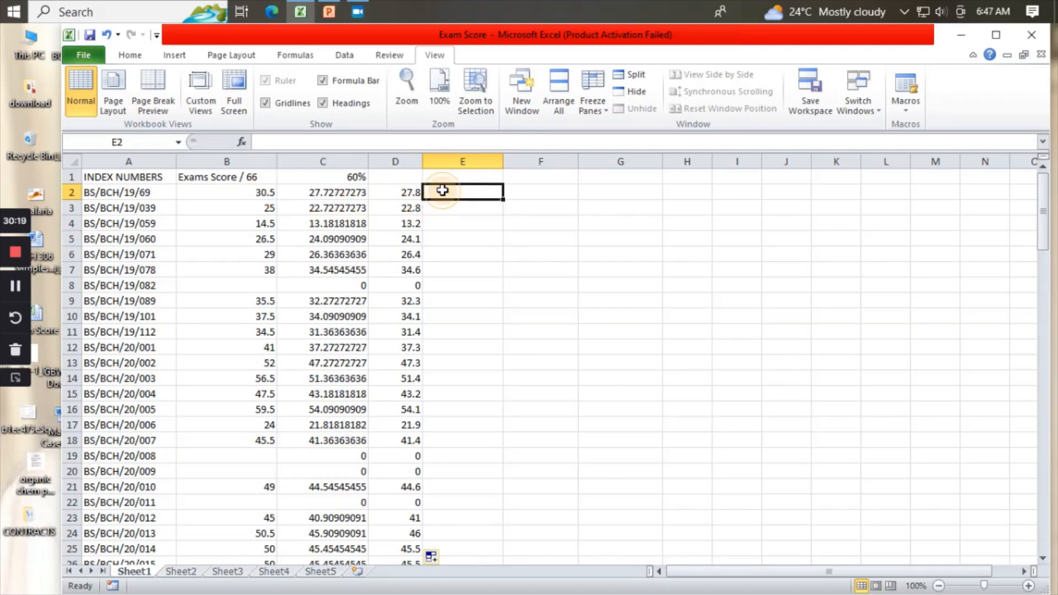
pyautogui.doubleClick(442, 191)
pyautogui.write('=r')
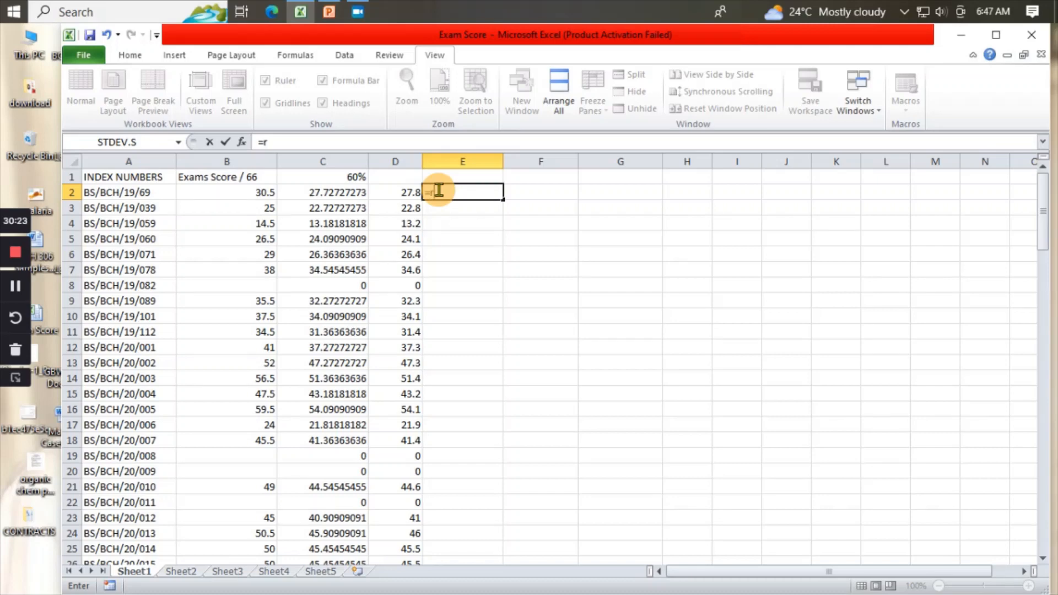
pyautogui.write('oun')
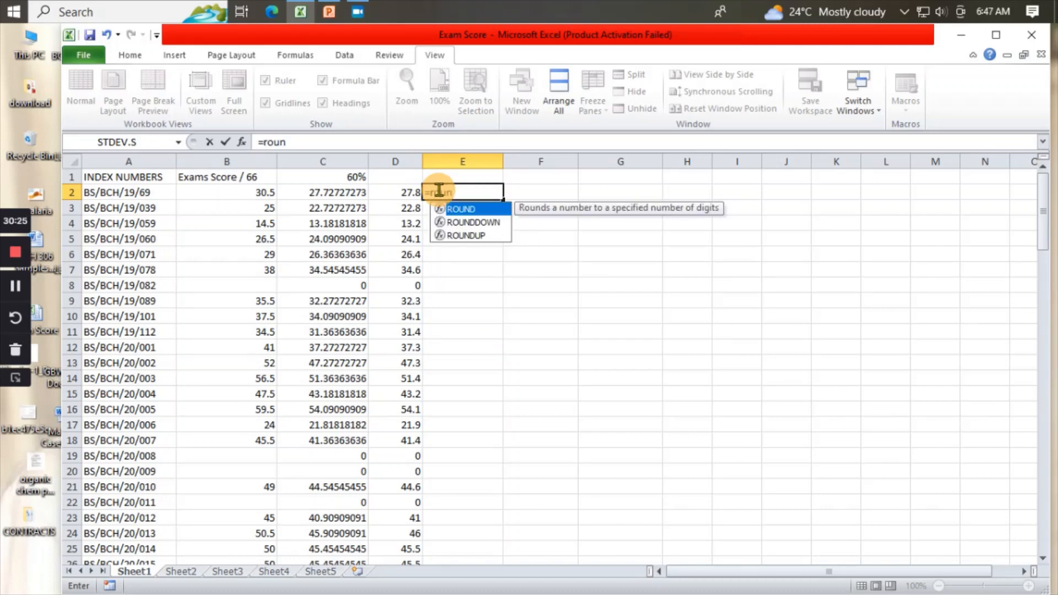
pyautogui.click(467, 235)
pyautogui.doubleClick(468, 235)
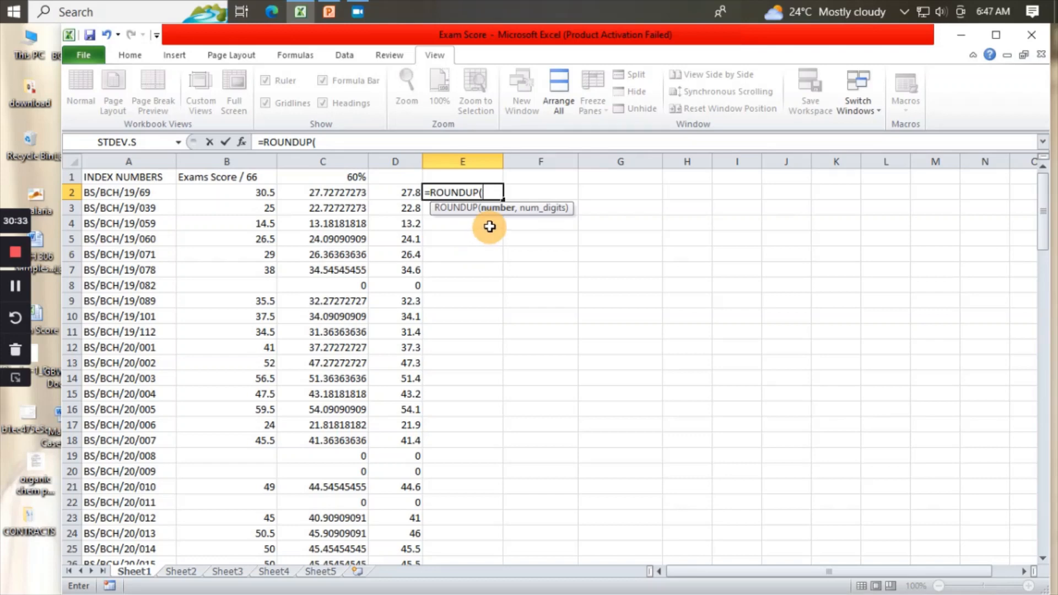
pyautogui.click(269, 193)
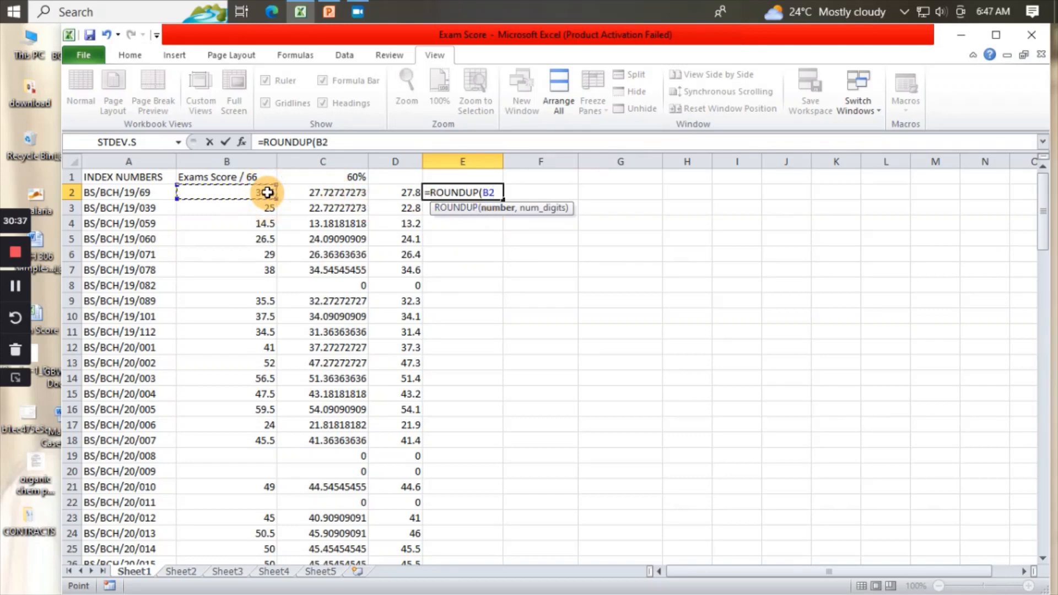
pyautogui.write(',')
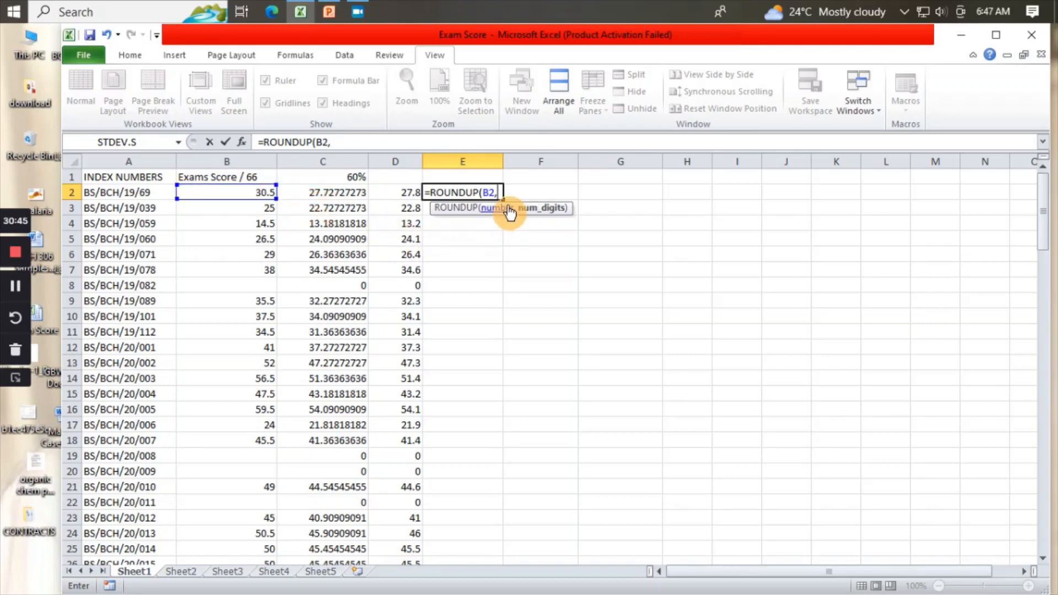
pyautogui.write('0')
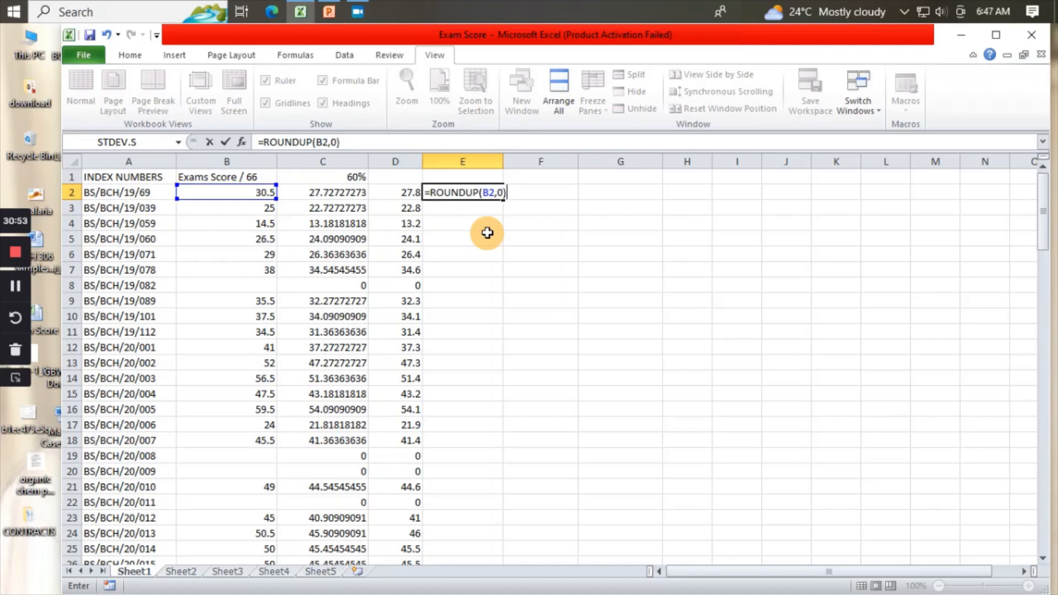
pyautogui.press('Return')
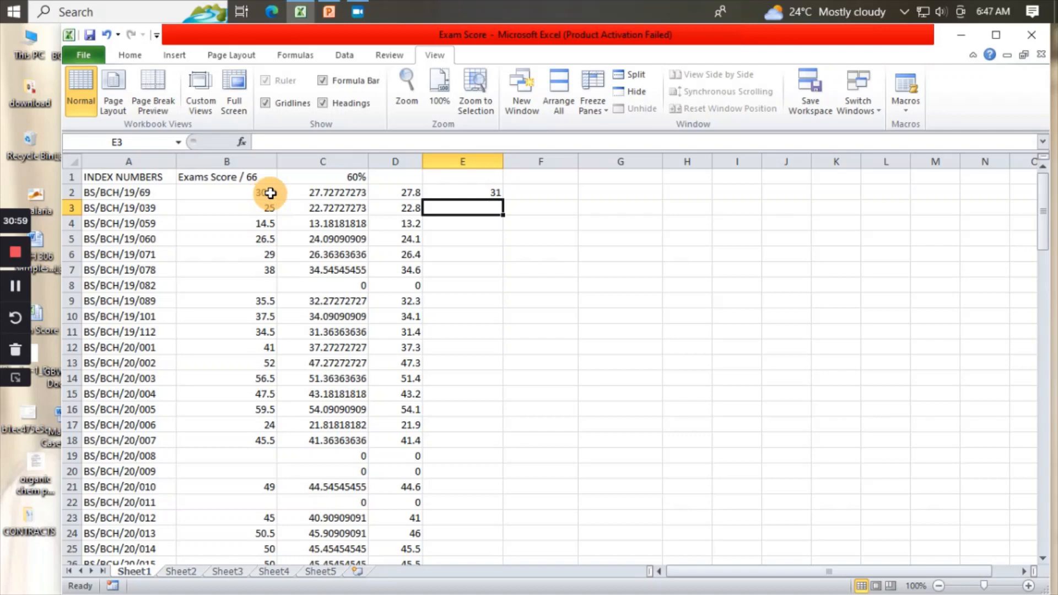
# Fill the whole-number rounding formula in E2 down column E for all the exam scores
pyautogui.click(490, 190)
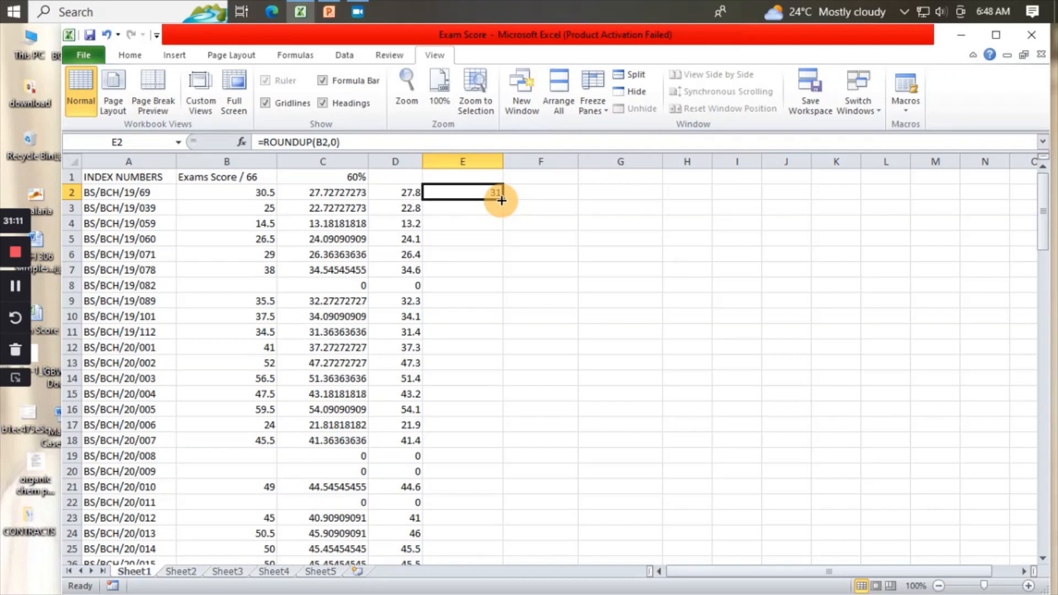
pyautogui.doubleClick(501, 200)
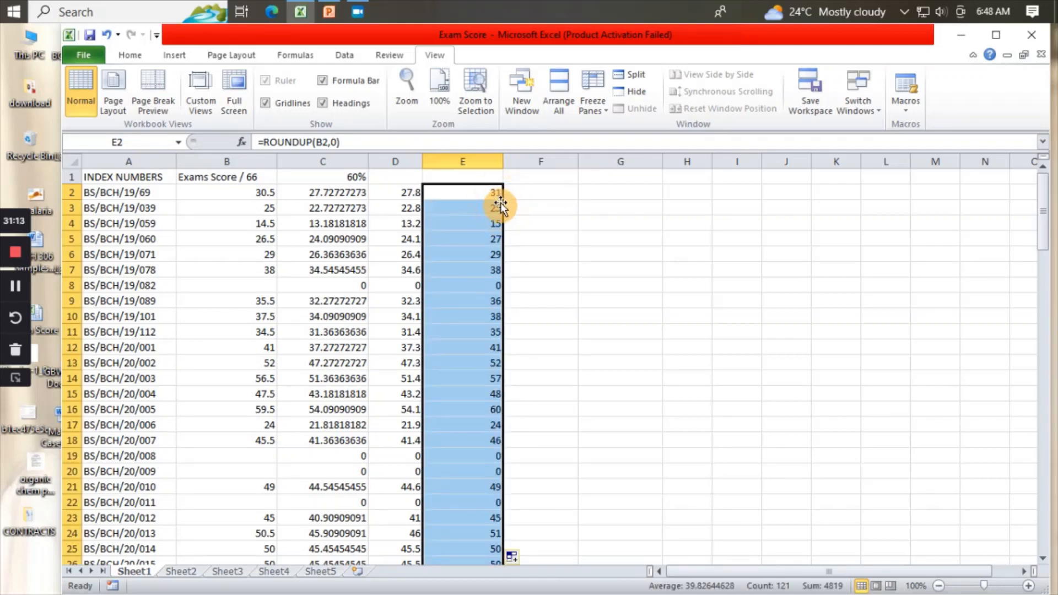
pyautogui.click(539, 270)
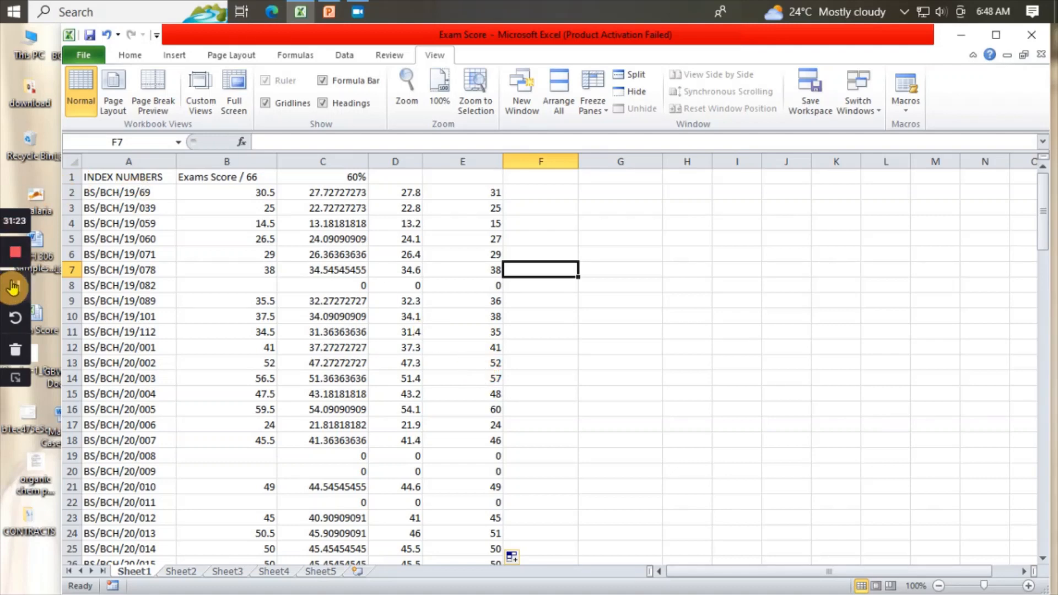
# Clear the rounded scores from columns E and D, leaving only the original data
pyautogui.click(481, 159)
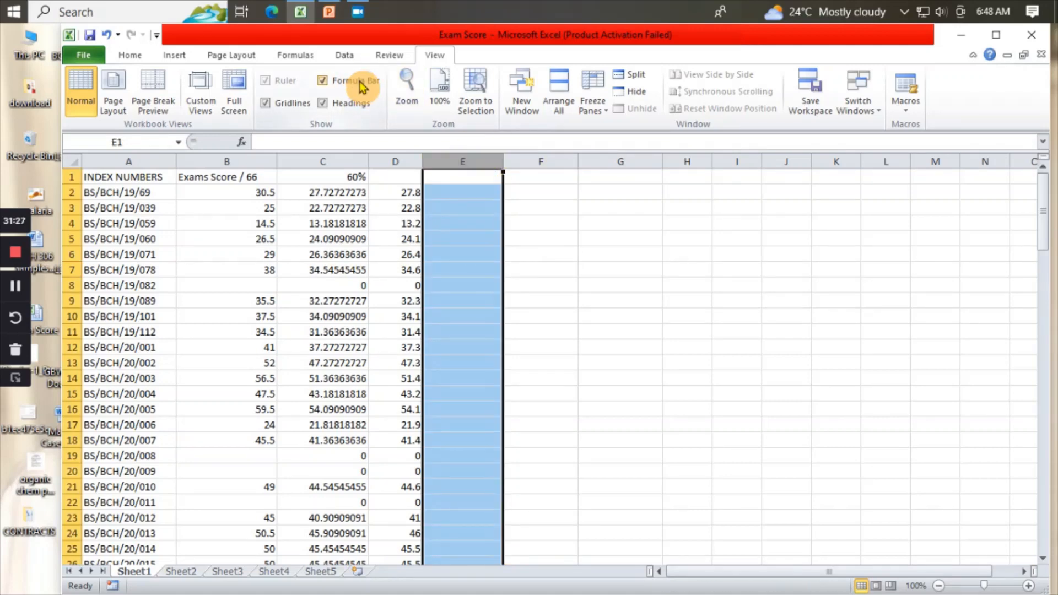
pyautogui.click(408, 161)
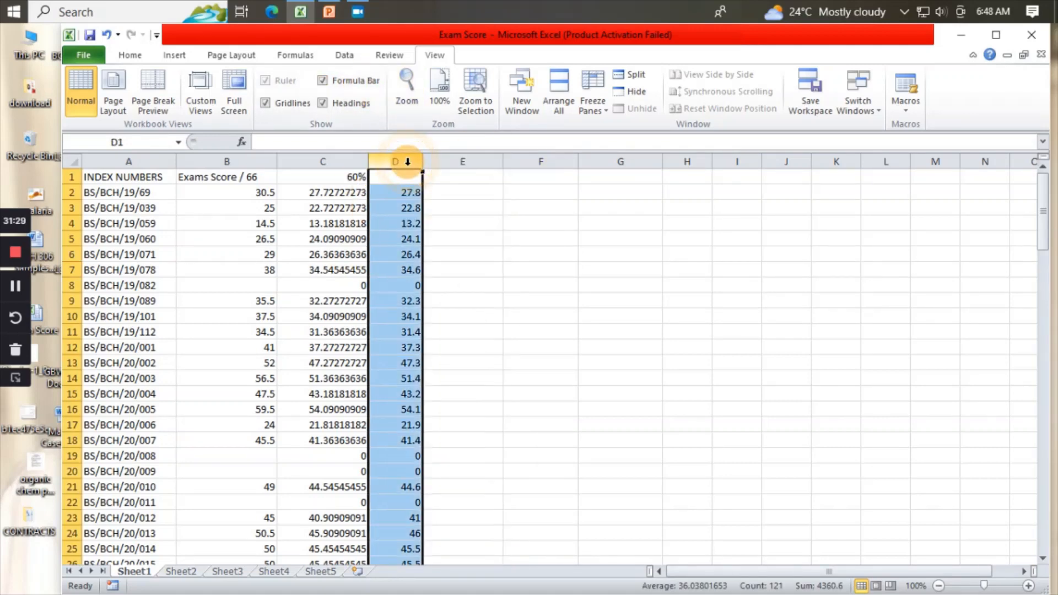
pyautogui.press('Delete')
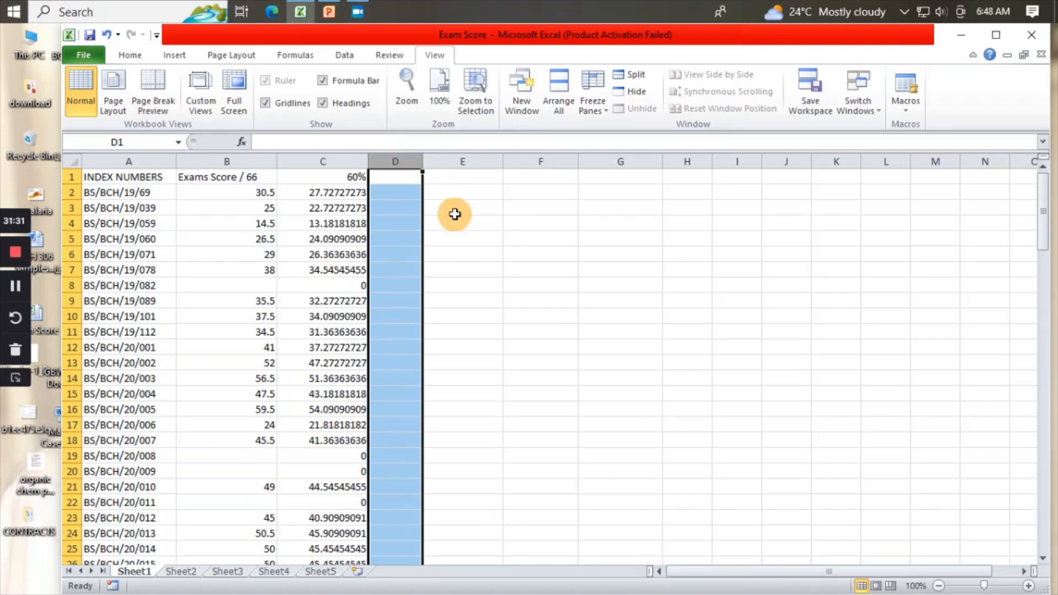
pyautogui.click(500, 283)
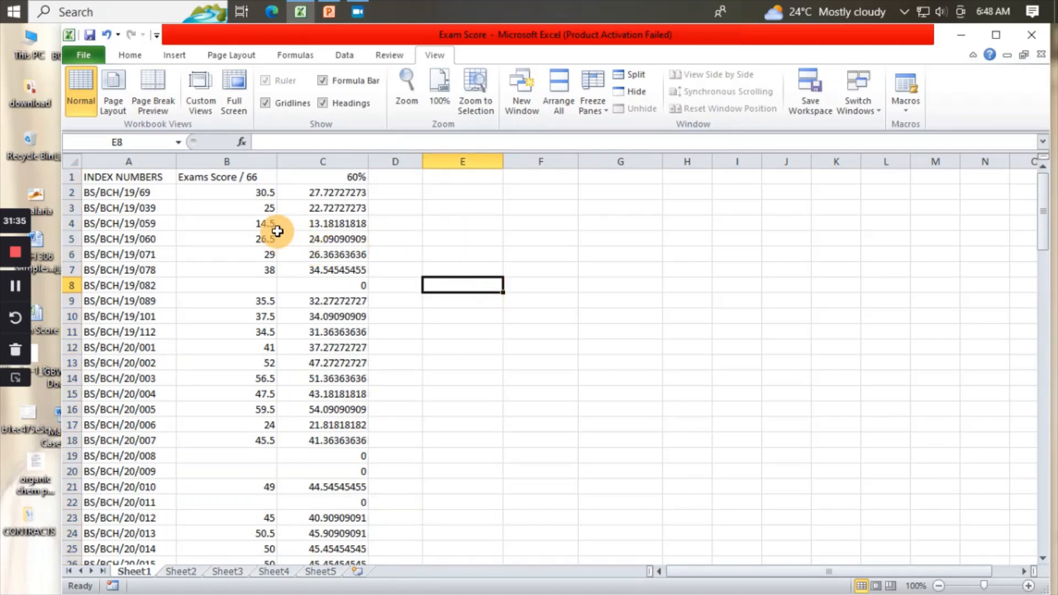
pyautogui.click(261, 160)
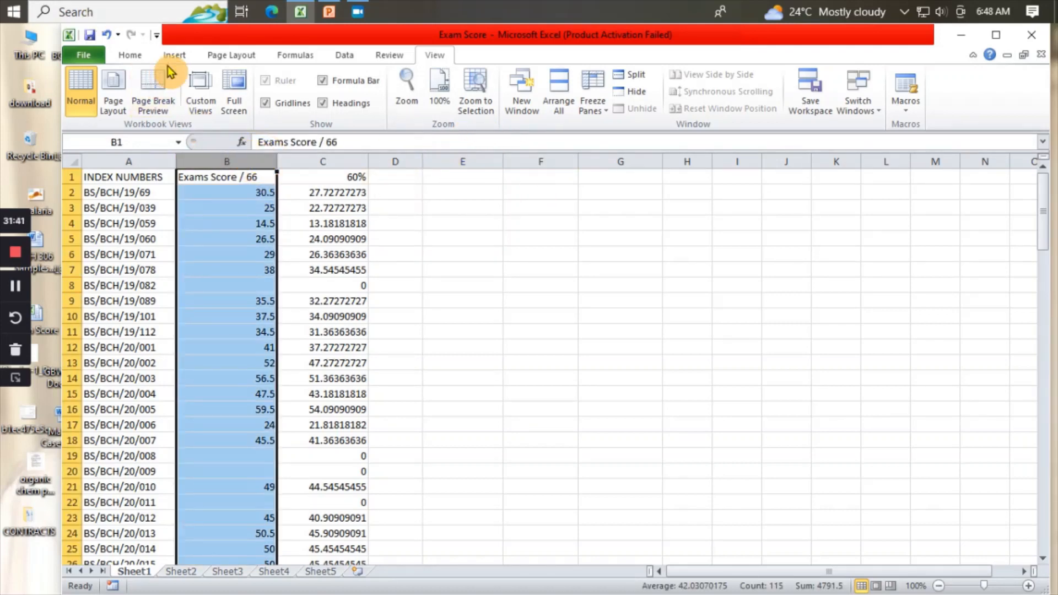
pyautogui.click(129, 55)
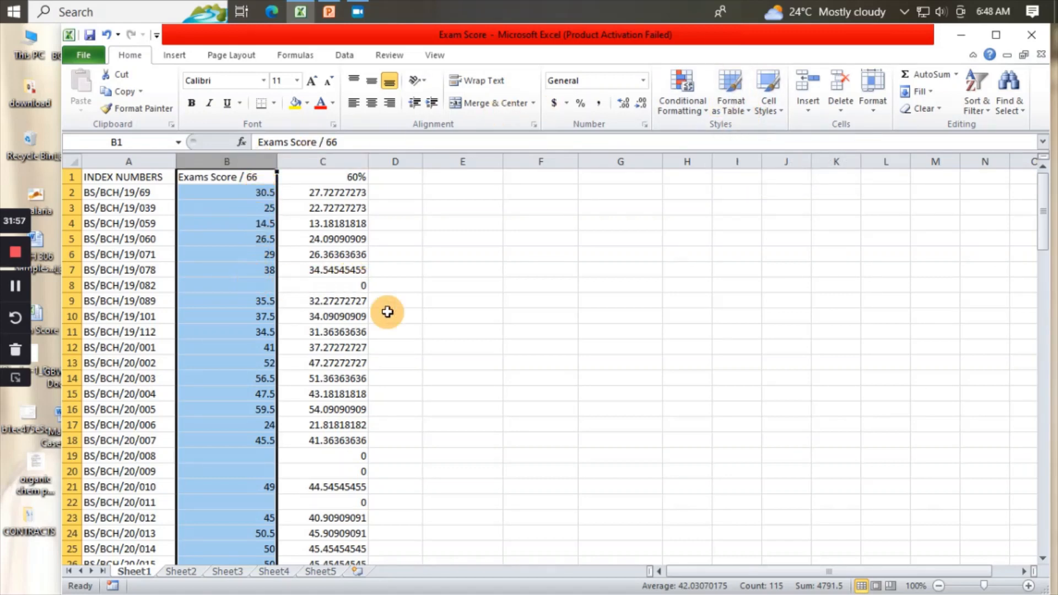
pyautogui.click(454, 314)
# Create a table from the range A2:B11 without headers, and undo the conversion
pyautogui.moveTo(94, 190); pyautogui.dragTo(203, 328)
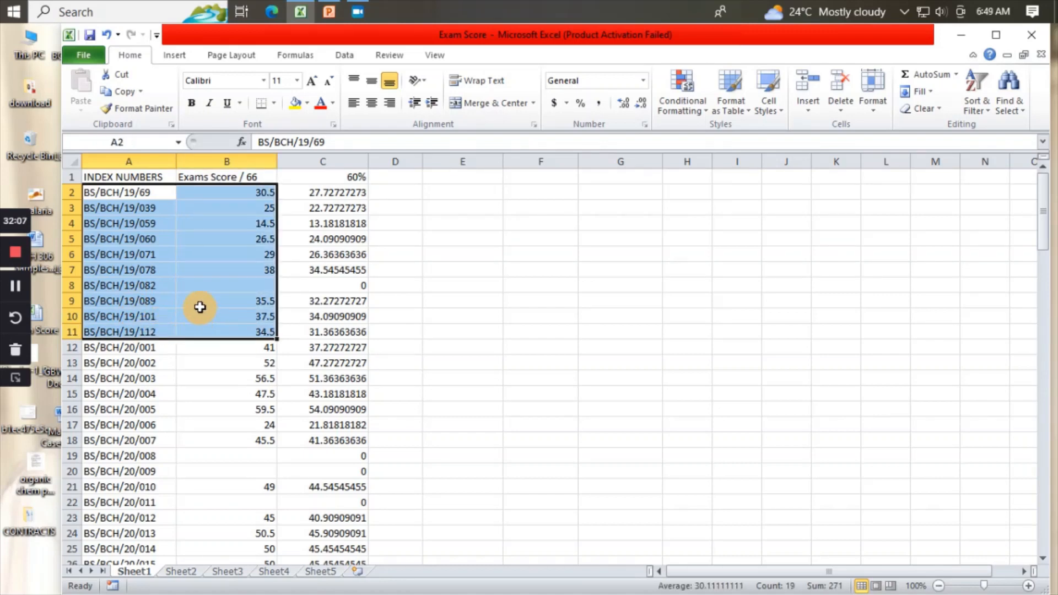
pyautogui.hotkey('ctrl', 't')
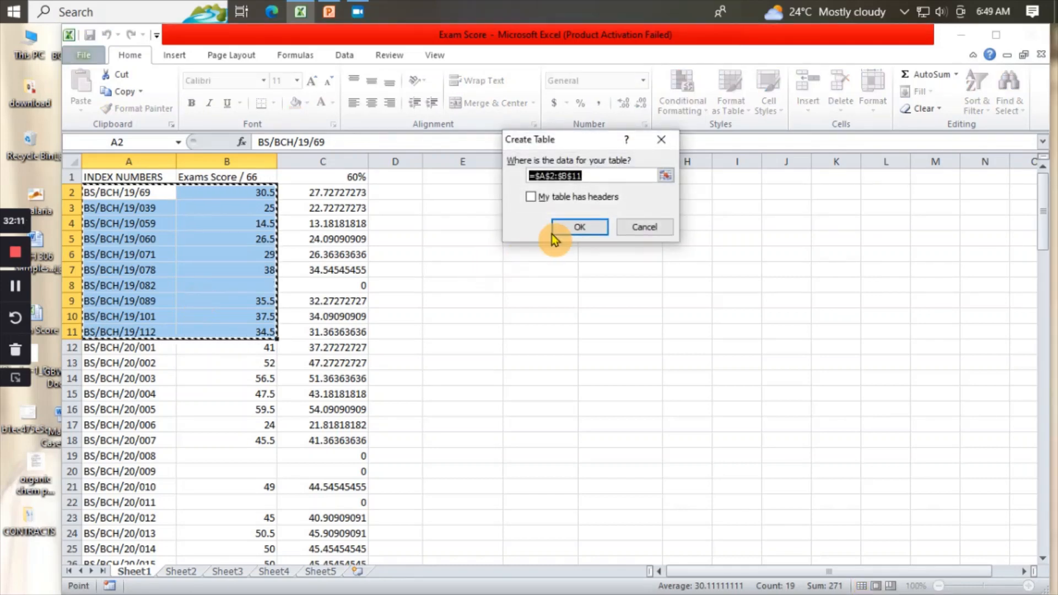
pyautogui.click(581, 229)
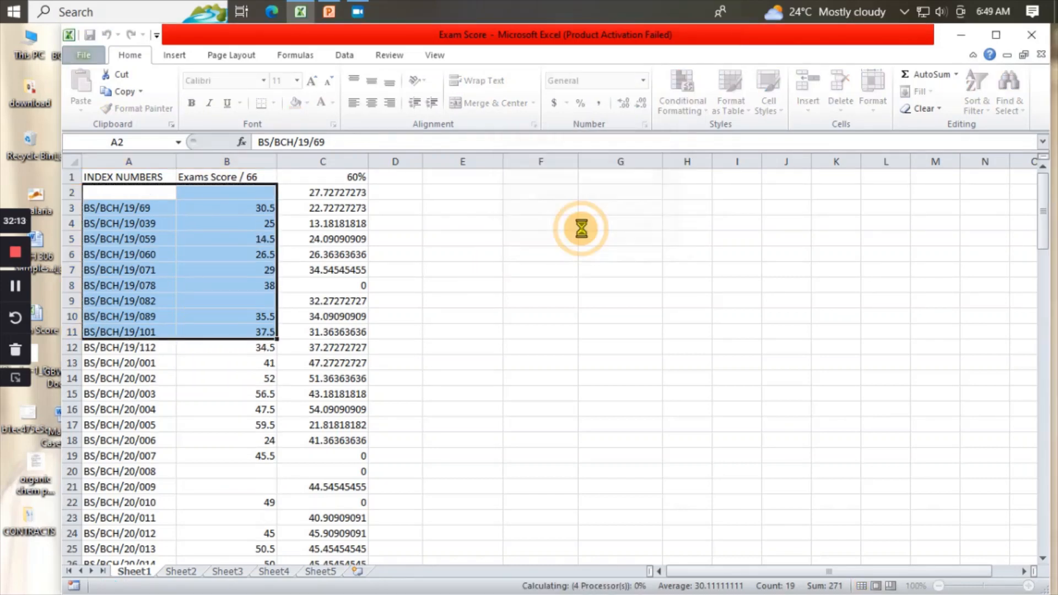
pyautogui.click(394, 392)
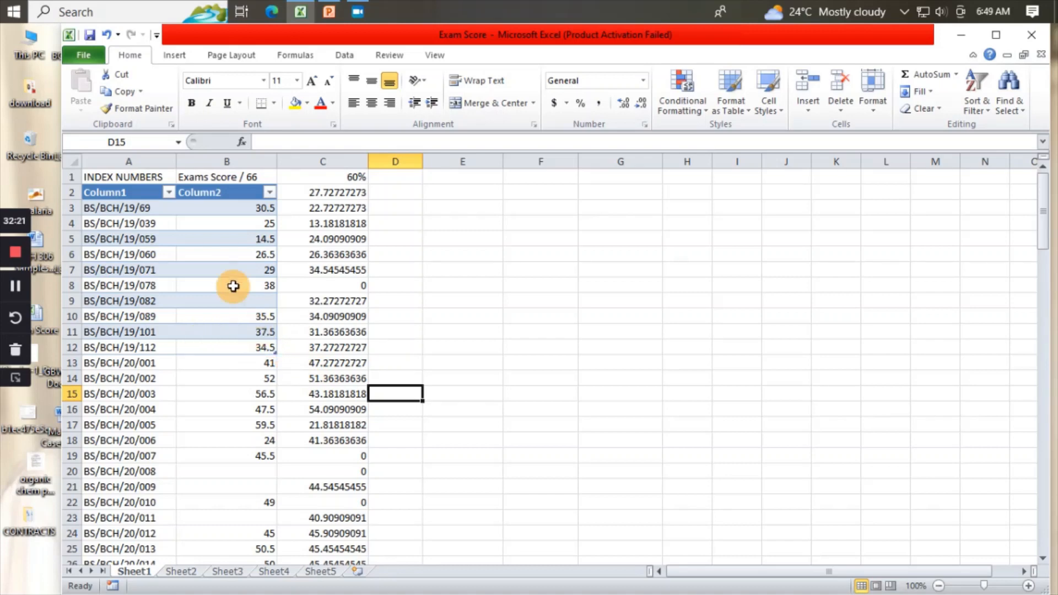
pyautogui.click(107, 36)
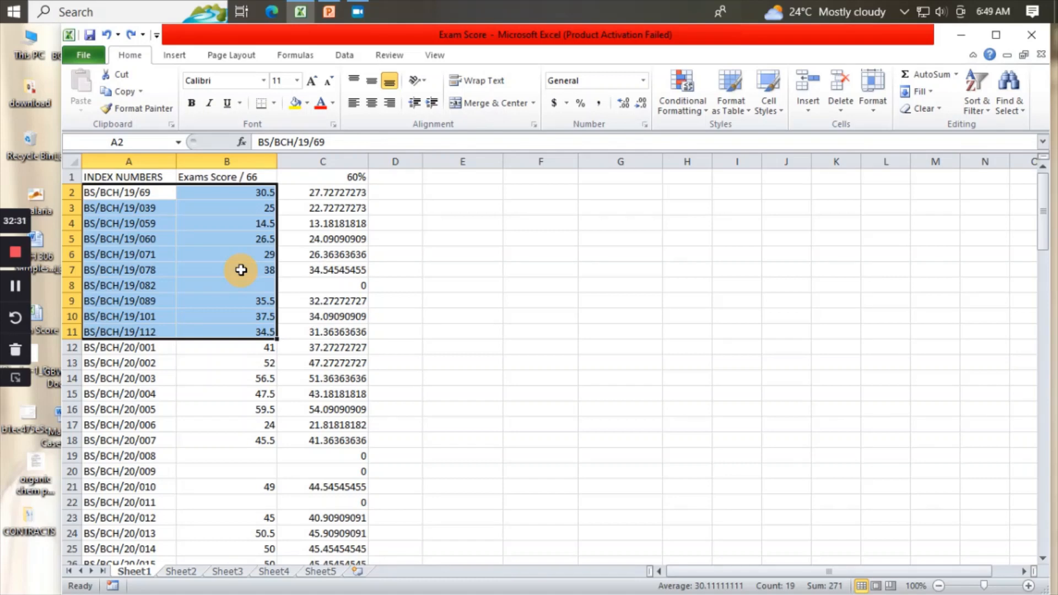
# Convert the index numbers and scores in A2:B11 to a default-style table again, and undo it
pyautogui.hotkey('ctrl', 't')
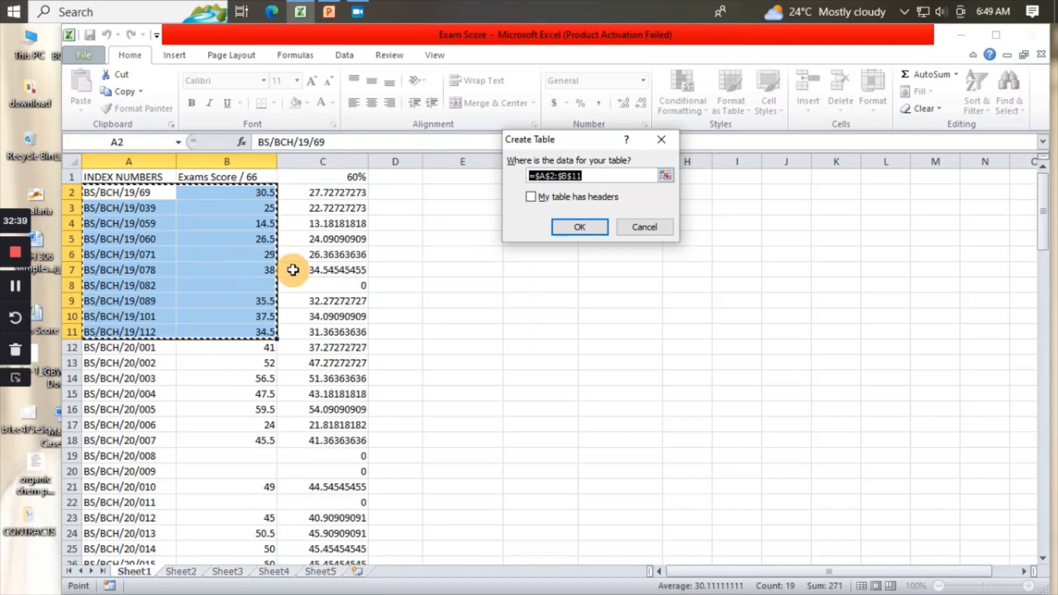
pyautogui.click(588, 230)
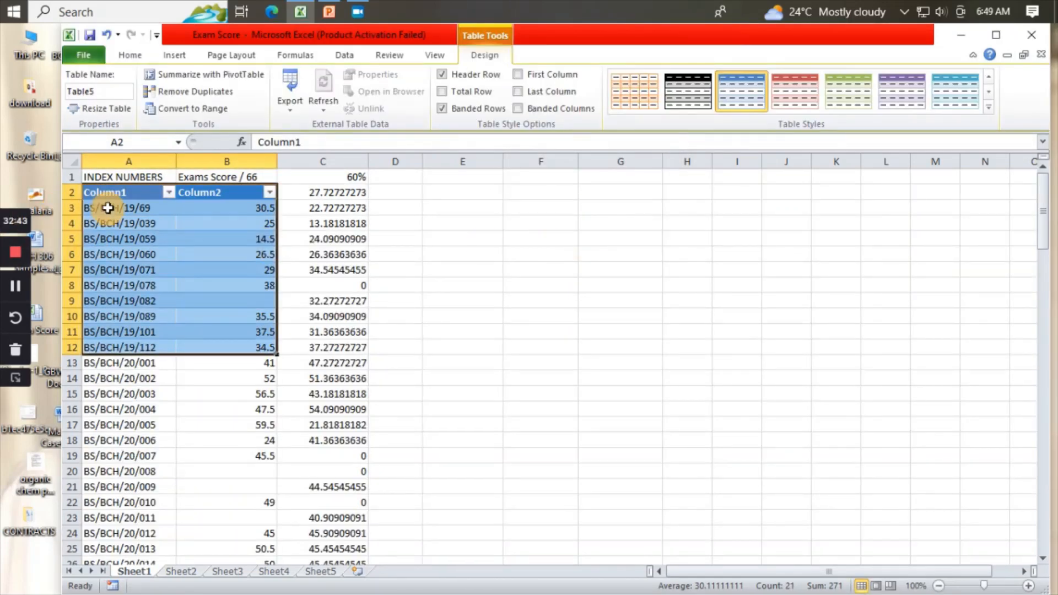
pyautogui.click(134, 390)
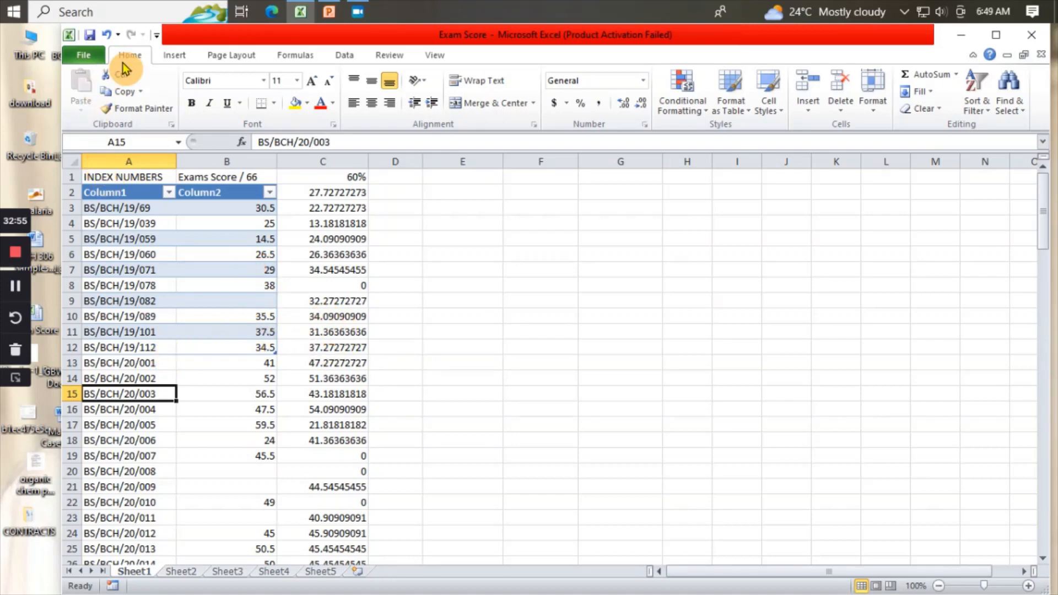
pyautogui.click(109, 38)
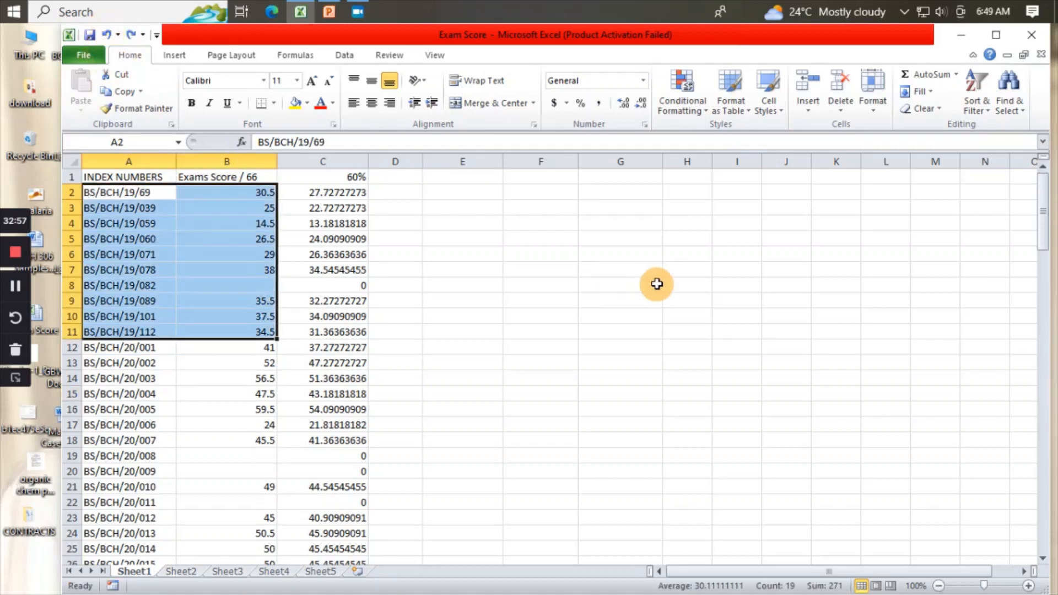
# Format A2:B11 as a table with the gridded green style from the Light group, and undo it
pyautogui.click(748, 111)
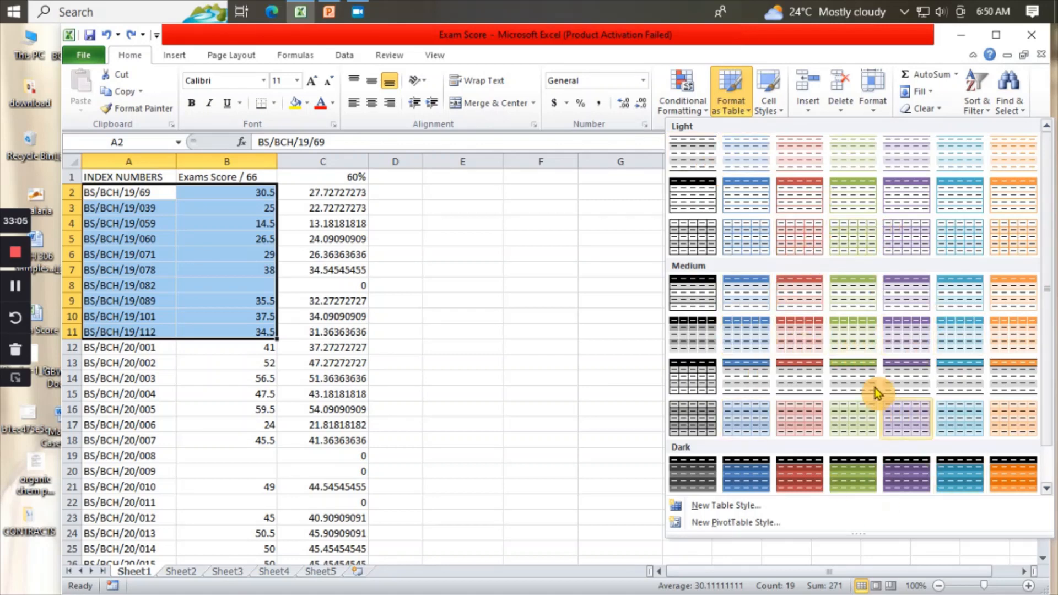
pyautogui.click(864, 240)
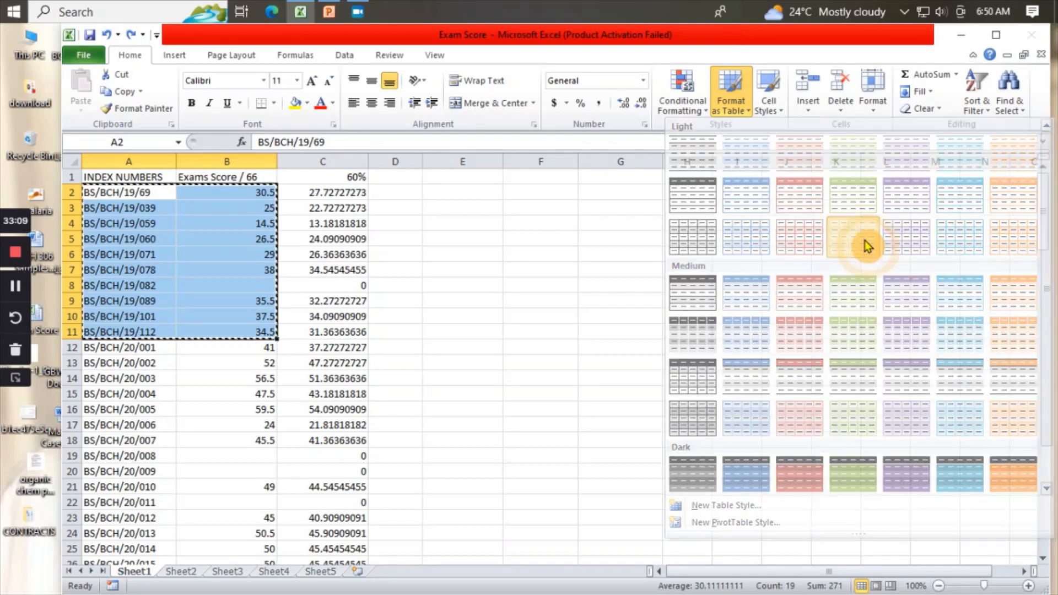
pyautogui.click(588, 225)
pyautogui.click(413, 394)
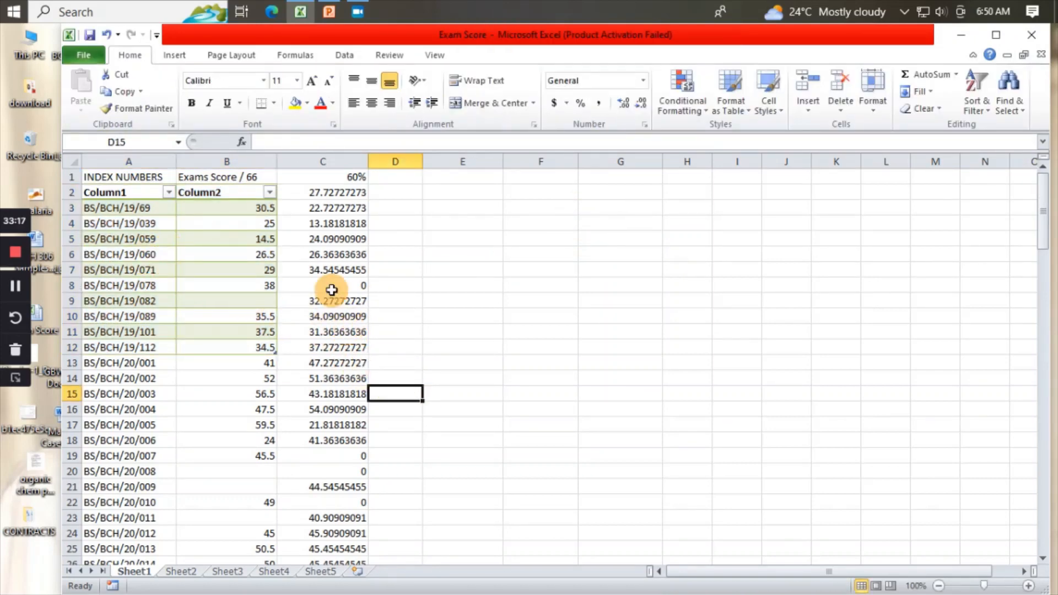
pyautogui.click(108, 35)
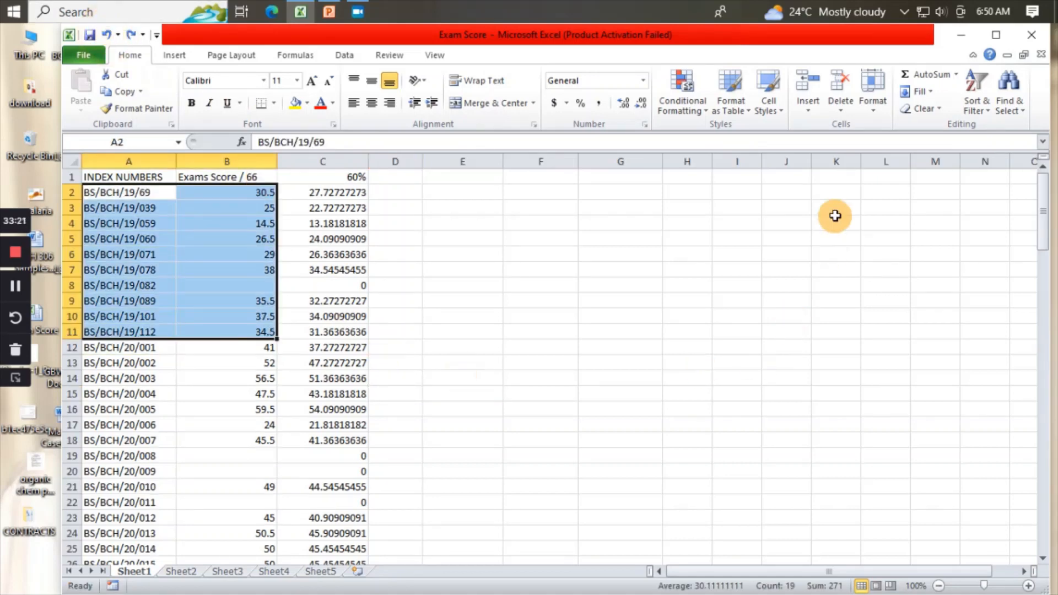
# Format A2:B11 as a table with the black style from the Dark group, and undo it
pyautogui.click(742, 107)
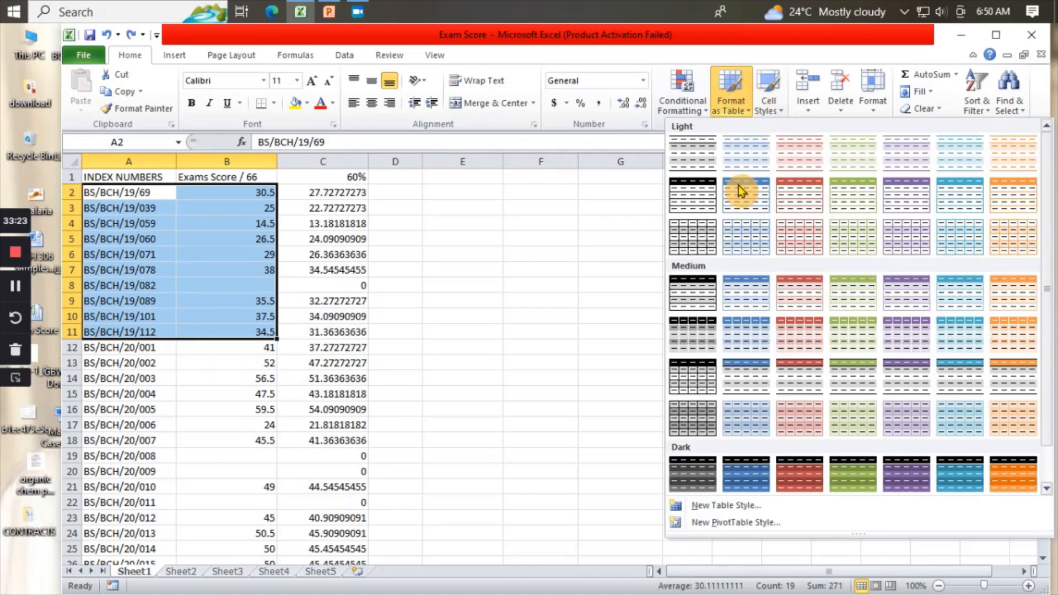
pyautogui.click(685, 474)
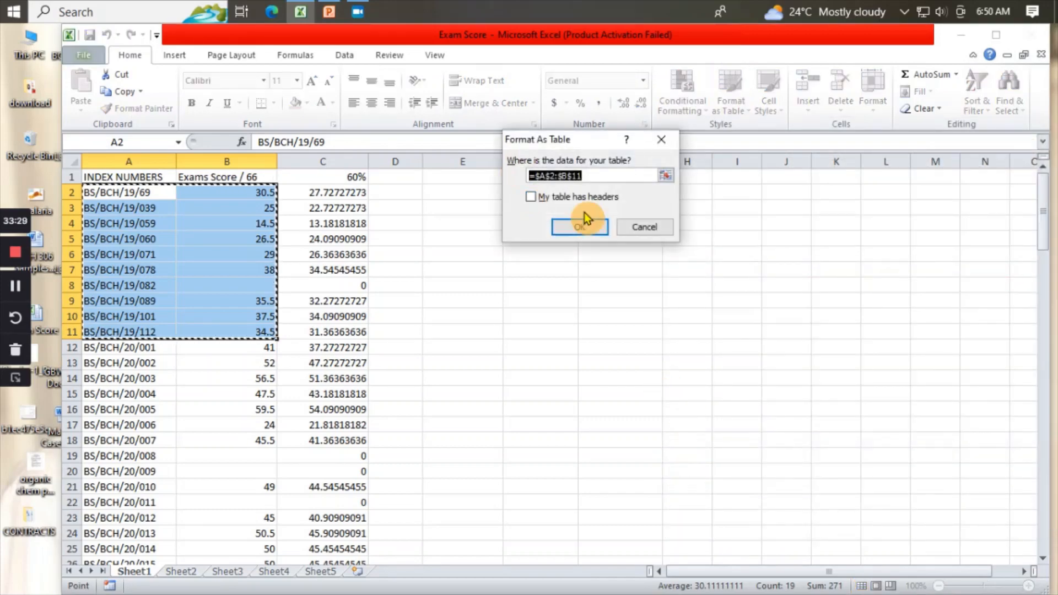
pyautogui.click(581, 224)
pyautogui.click(527, 314)
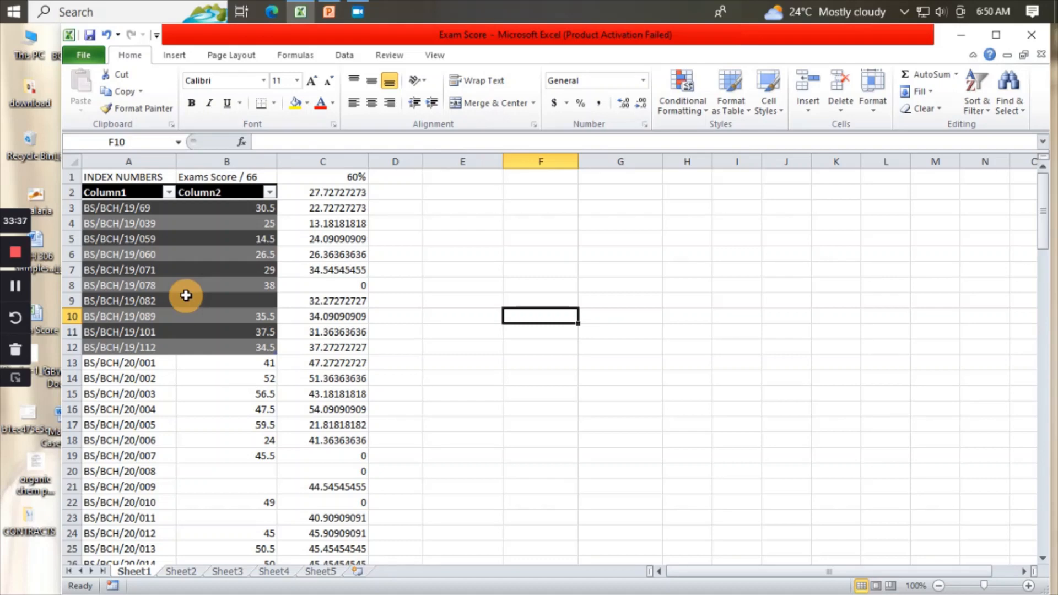
pyautogui.click(103, 37)
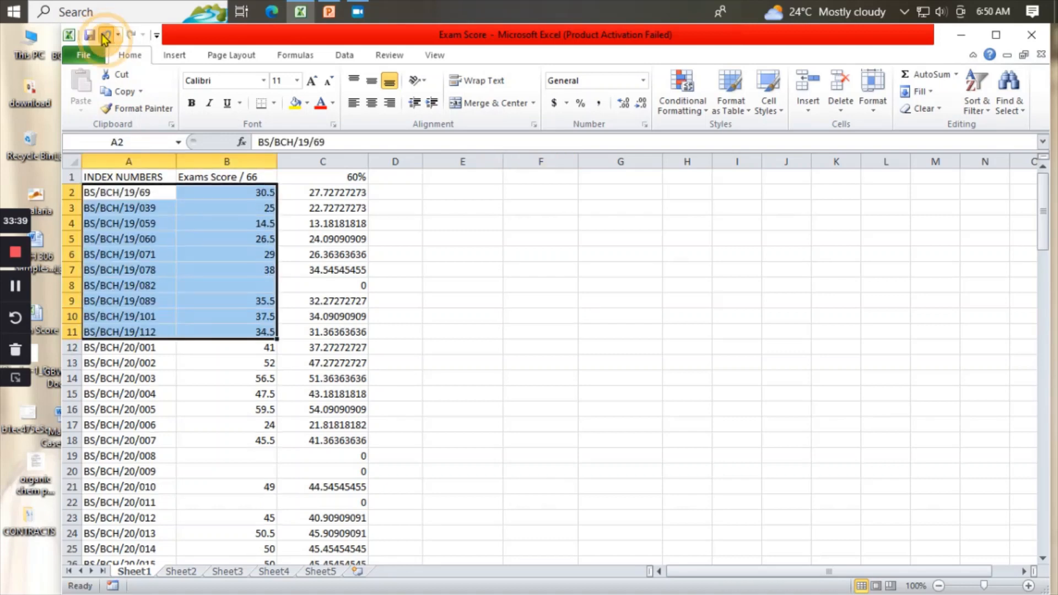
pyautogui.click(464, 414)
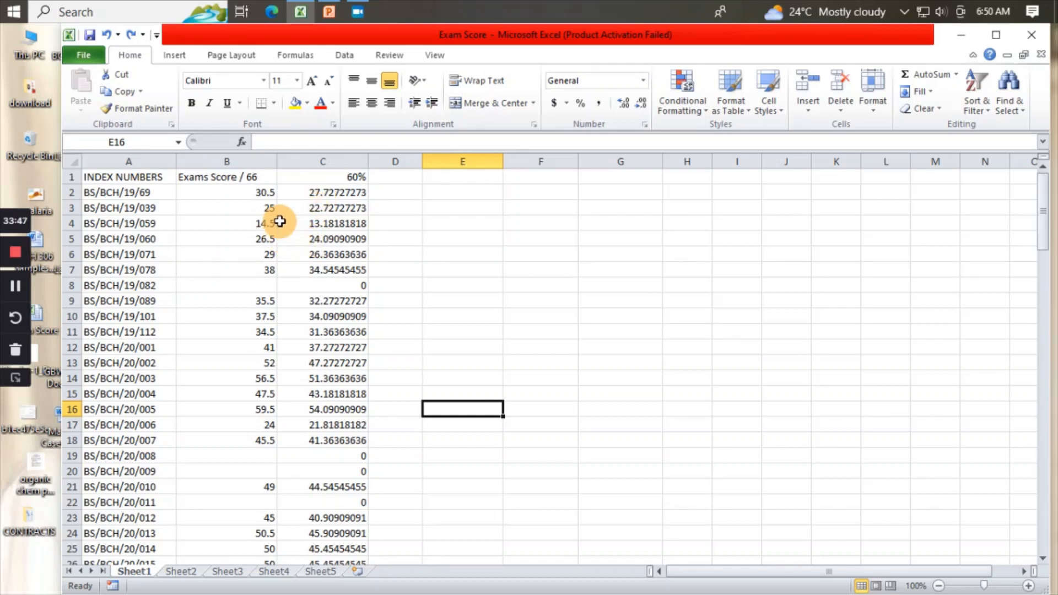
# Apply the Currency number format and then the Fraction format to the exam scores in column B
pyautogui.click(263, 160)
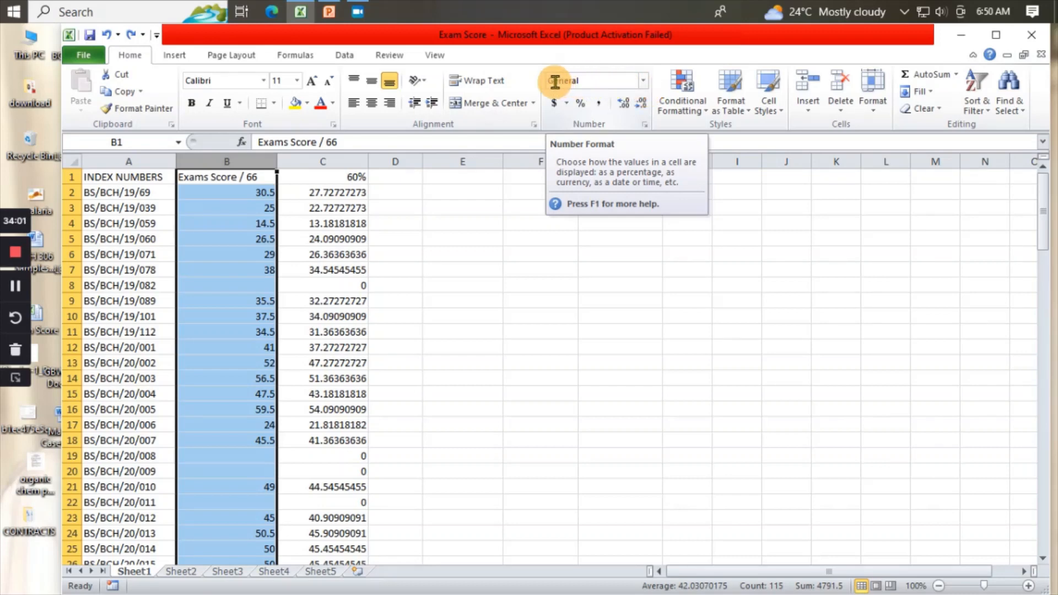
pyautogui.click(642, 87)
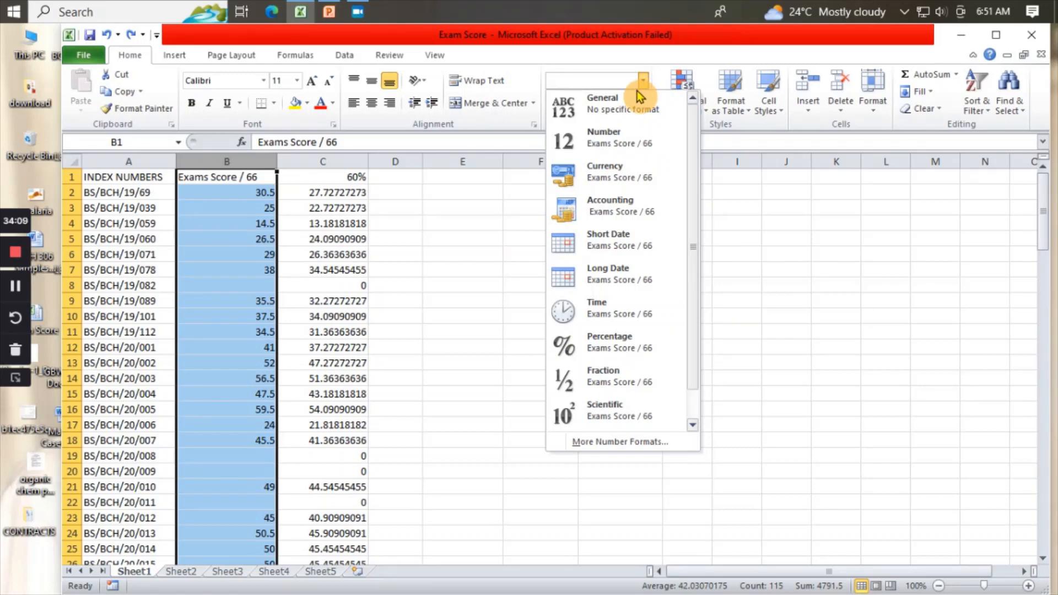
pyautogui.click(605, 172)
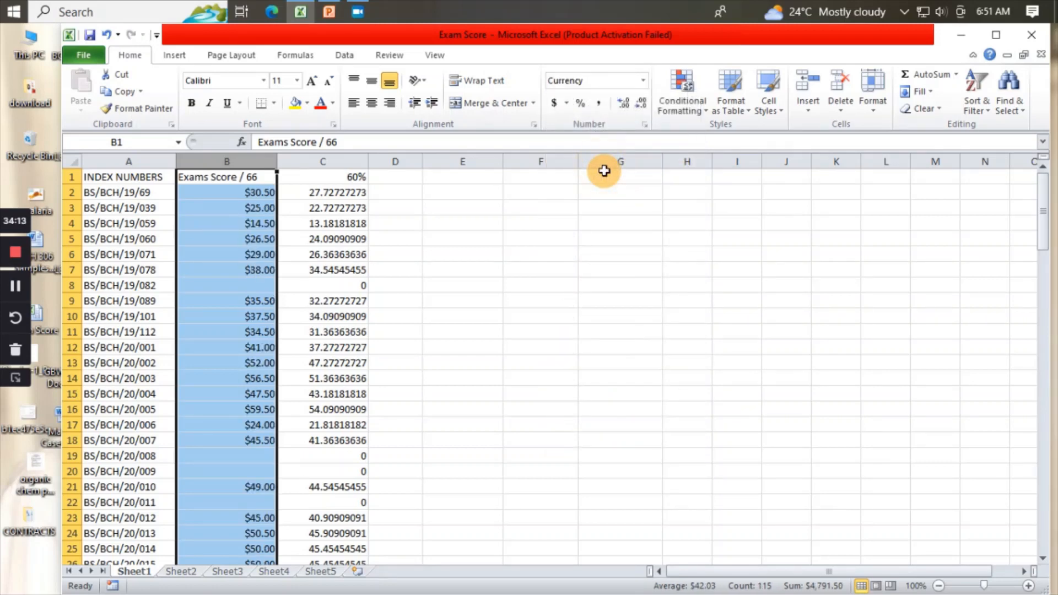
pyautogui.click(643, 82)
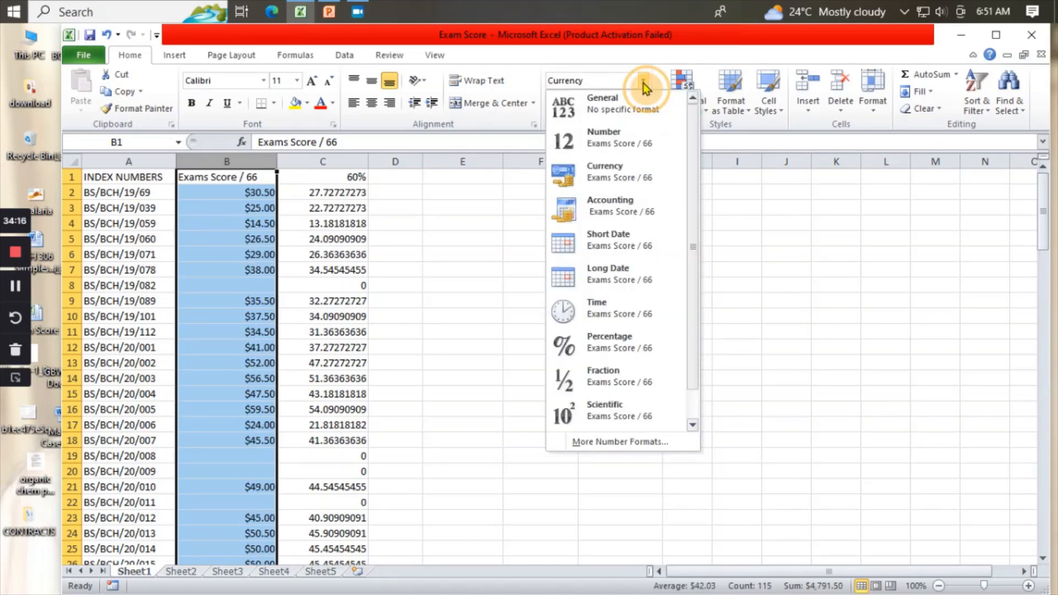
pyautogui.click(603, 376)
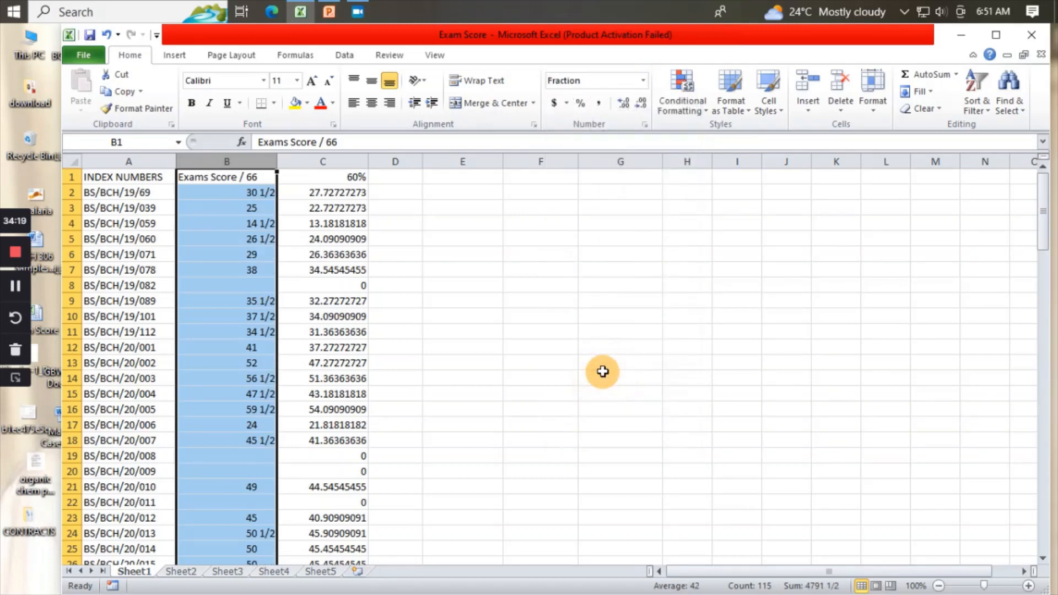
# Apply the Accounting number format and then the Short Date format to column B
pyautogui.click(643, 82)
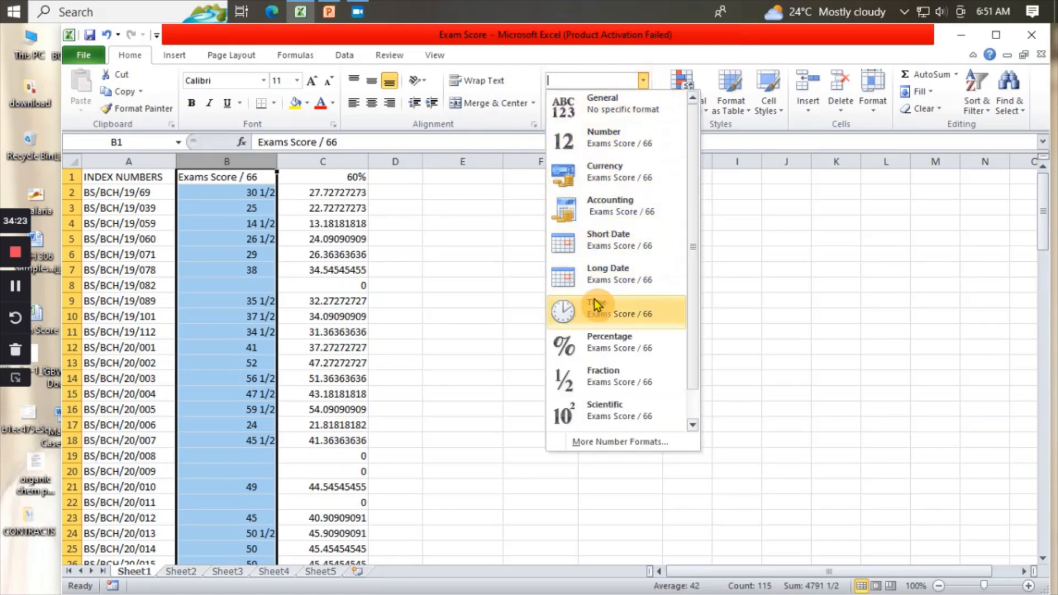
pyautogui.click(612, 211)
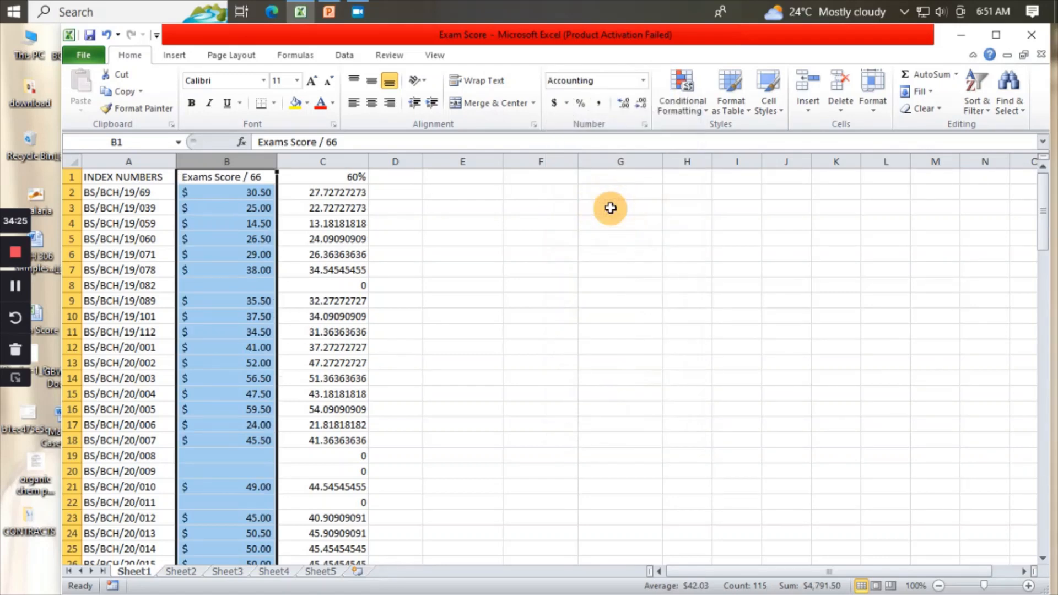
pyautogui.click(643, 82)
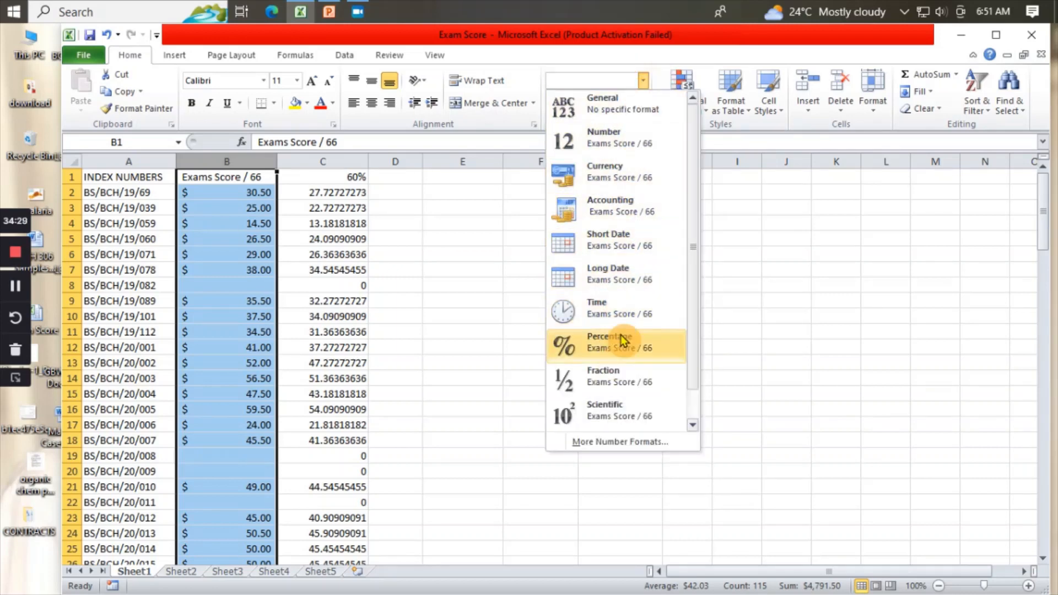
pyautogui.click(609, 233)
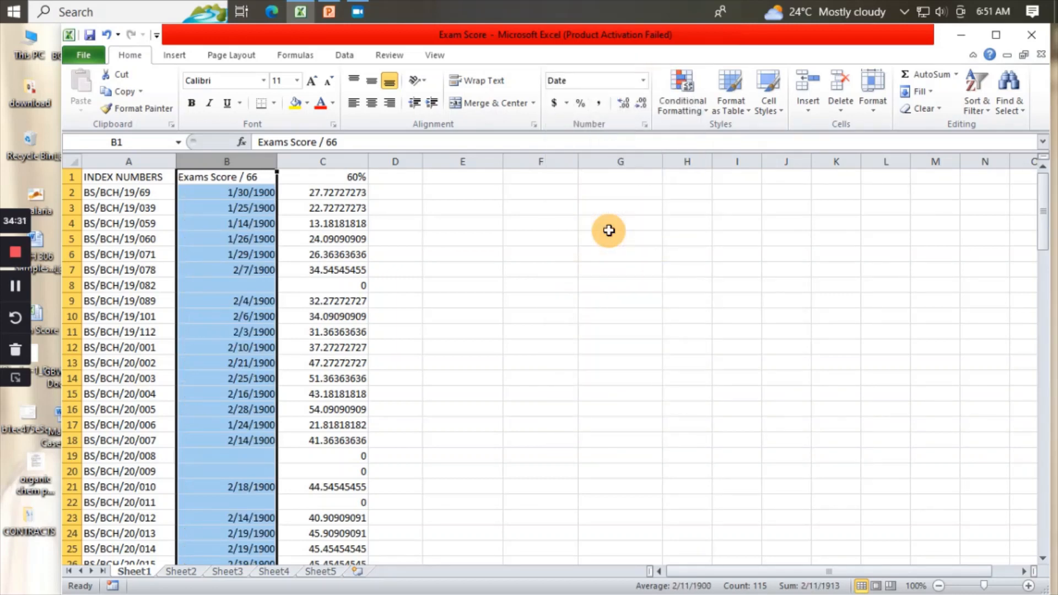
# Apply the Percentage number format and then the Scientific format to column B
pyautogui.click(644, 81)
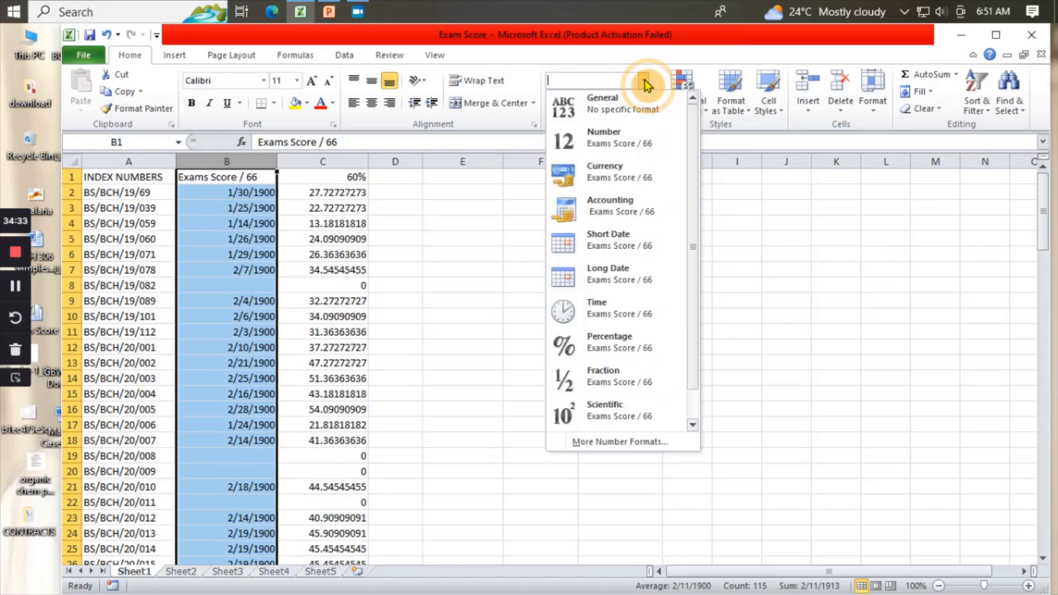
pyautogui.click(616, 335)
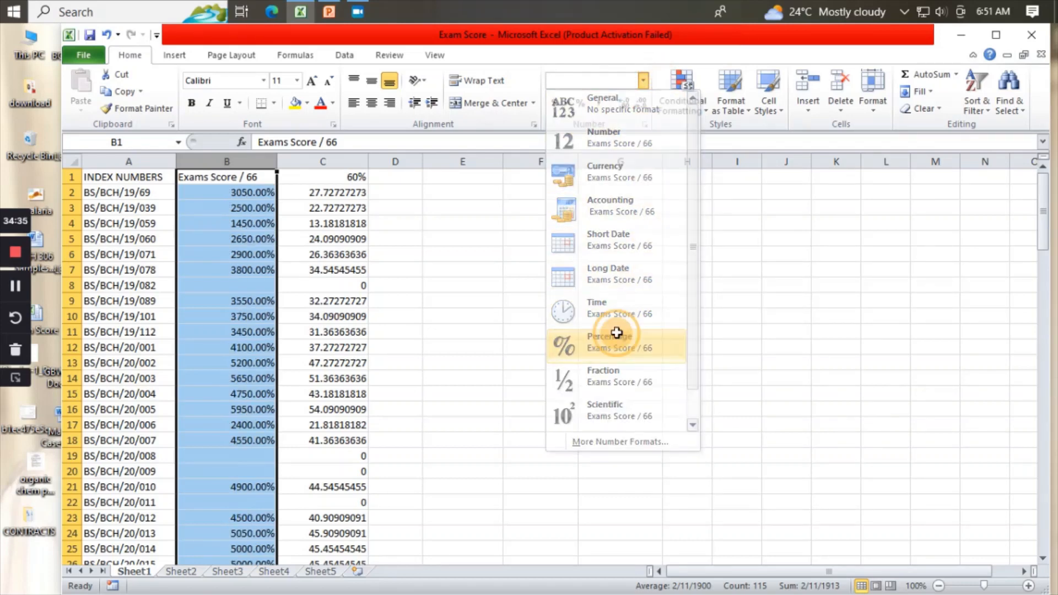
pyautogui.click(643, 82)
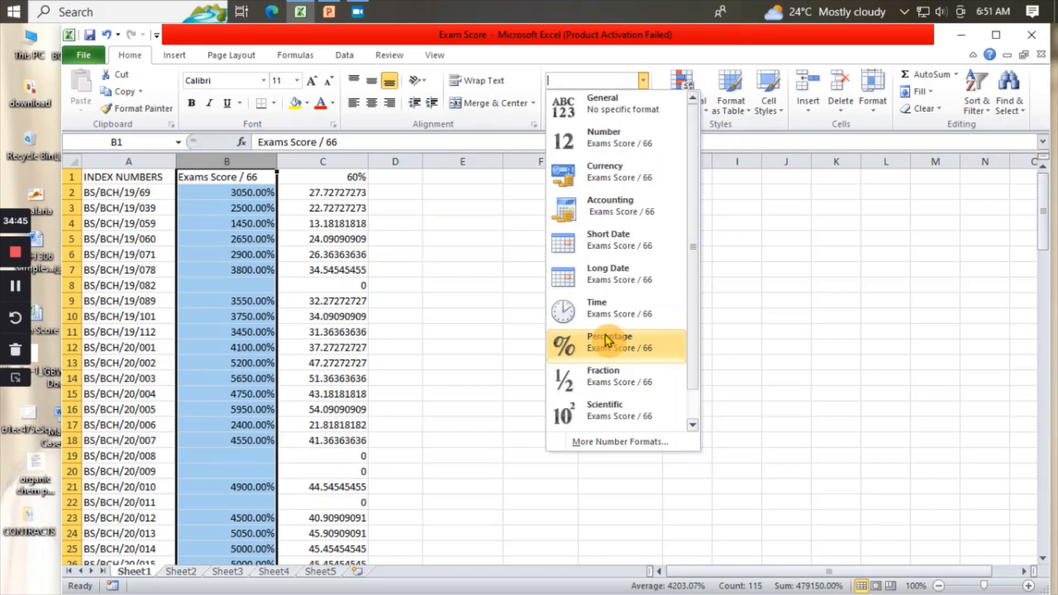
pyautogui.click(609, 411)
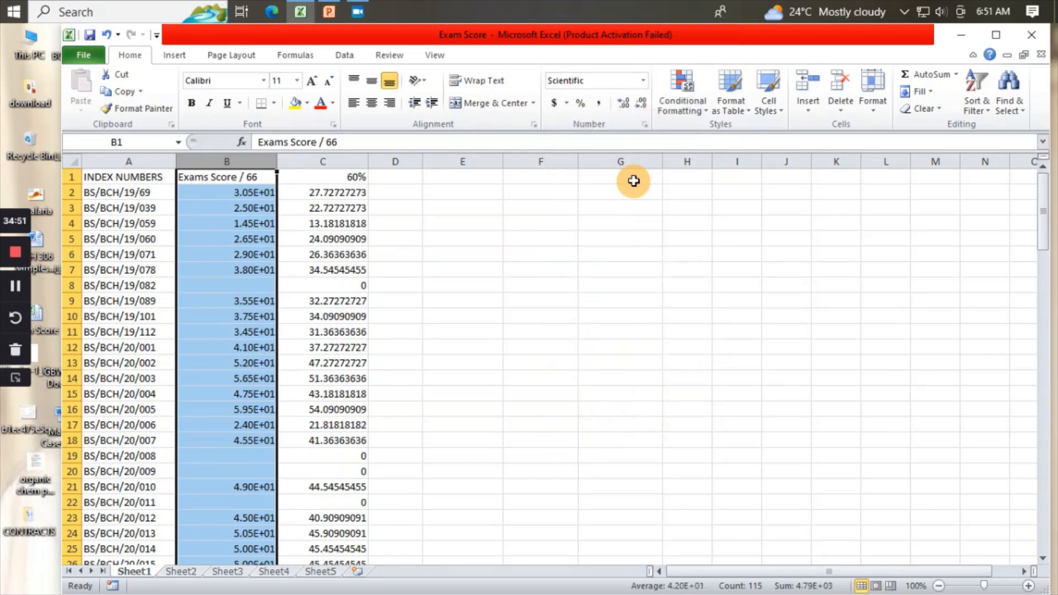
# Reset the number format of the exam scores in column B to General
pyautogui.click(643, 81)
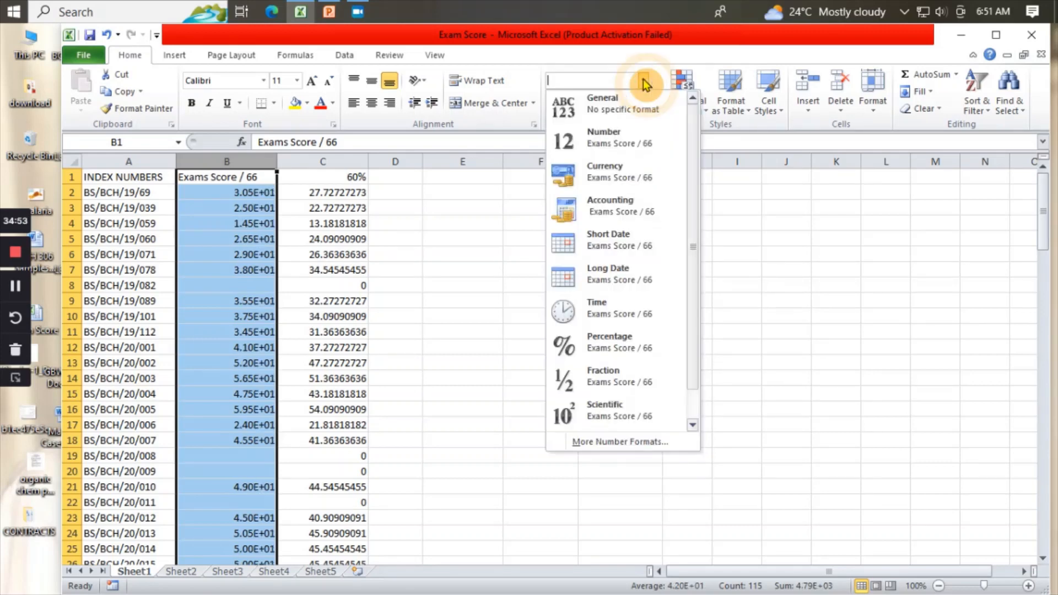
pyautogui.click(626, 105)
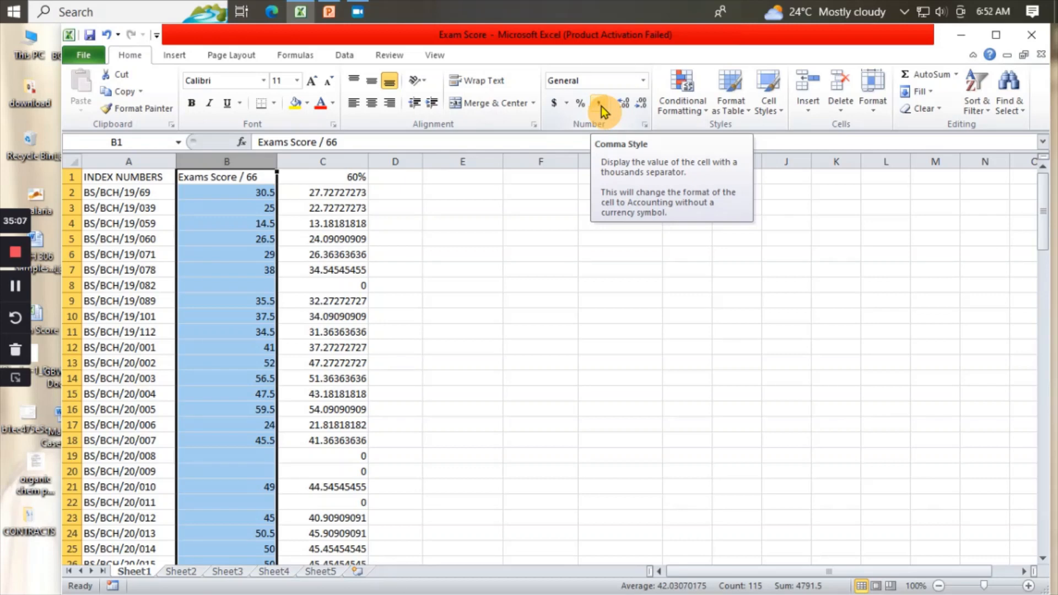
# Format the exam scores in column B with the Currency category, using 3 decimal places and the symbol set to None
pyautogui.click(645, 126)
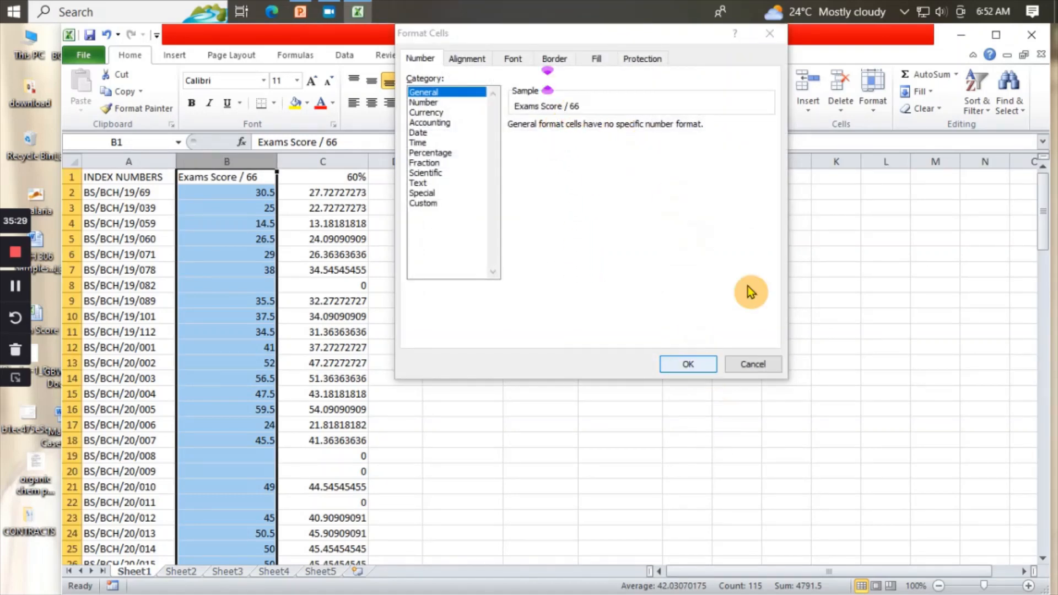
pyautogui.click(779, 36)
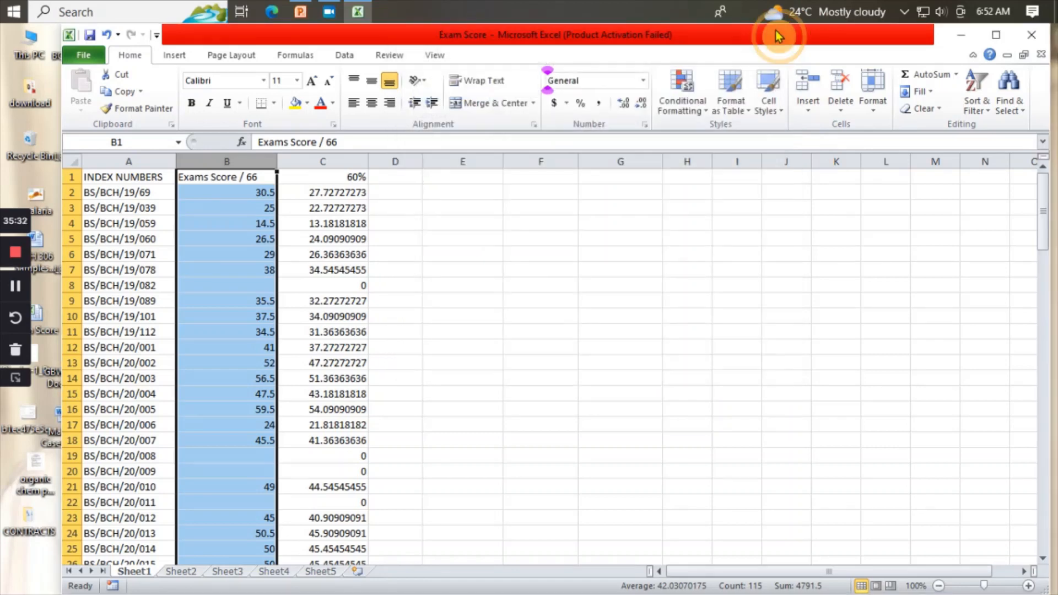
pyautogui.click(645, 124)
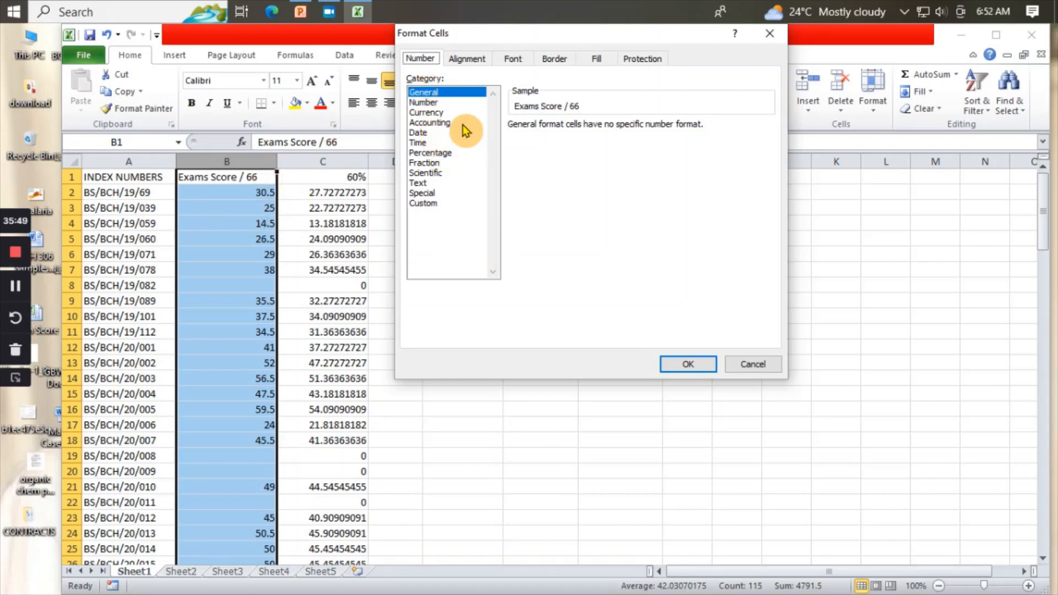
pyautogui.click(436, 113)
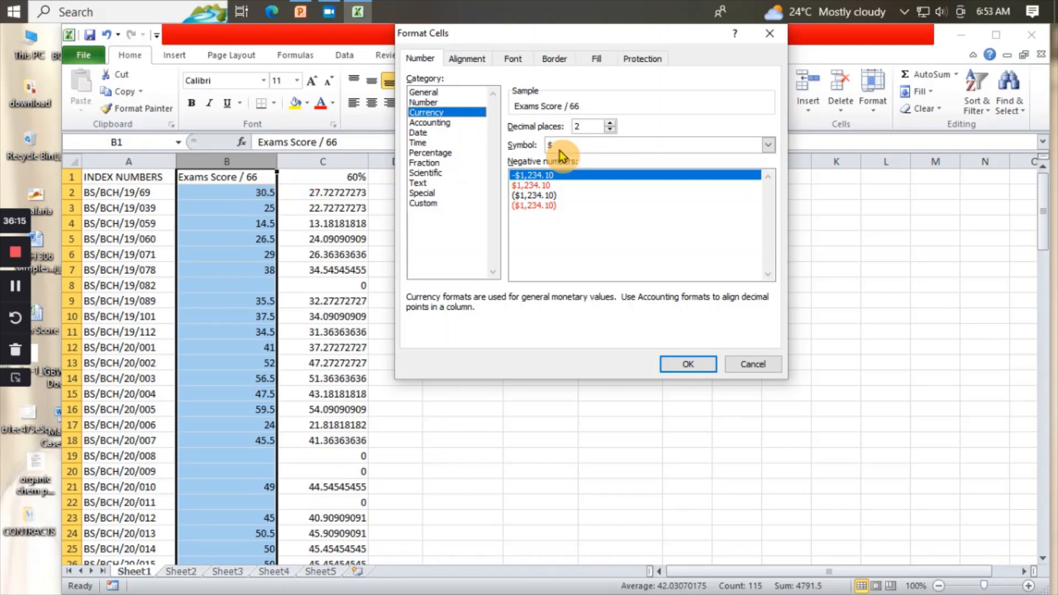
pyautogui.click(609, 130)
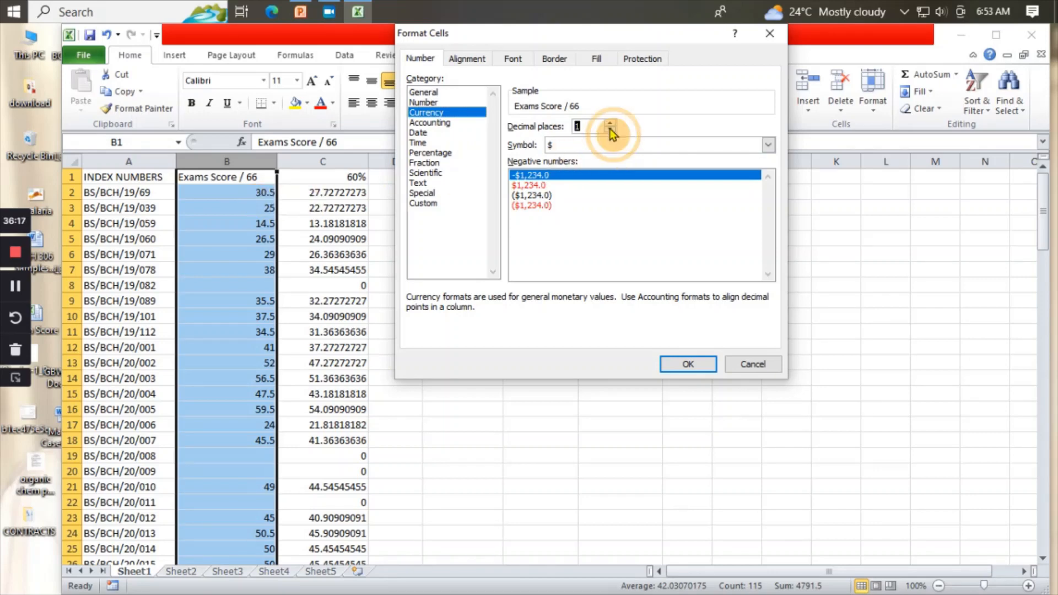
pyautogui.click(610, 124)
pyautogui.click(609, 124)
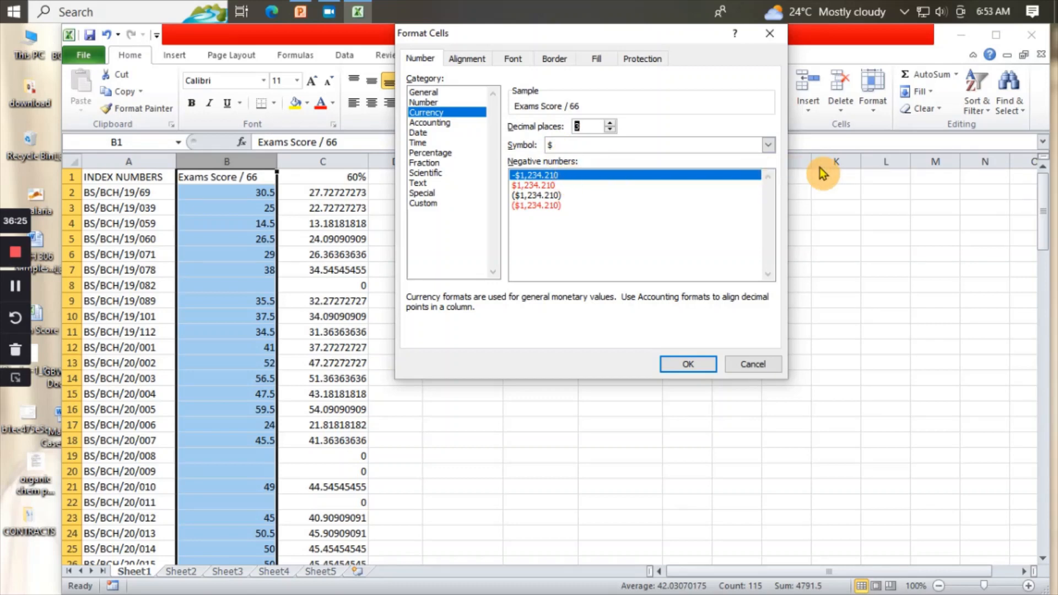
pyautogui.click(768, 146)
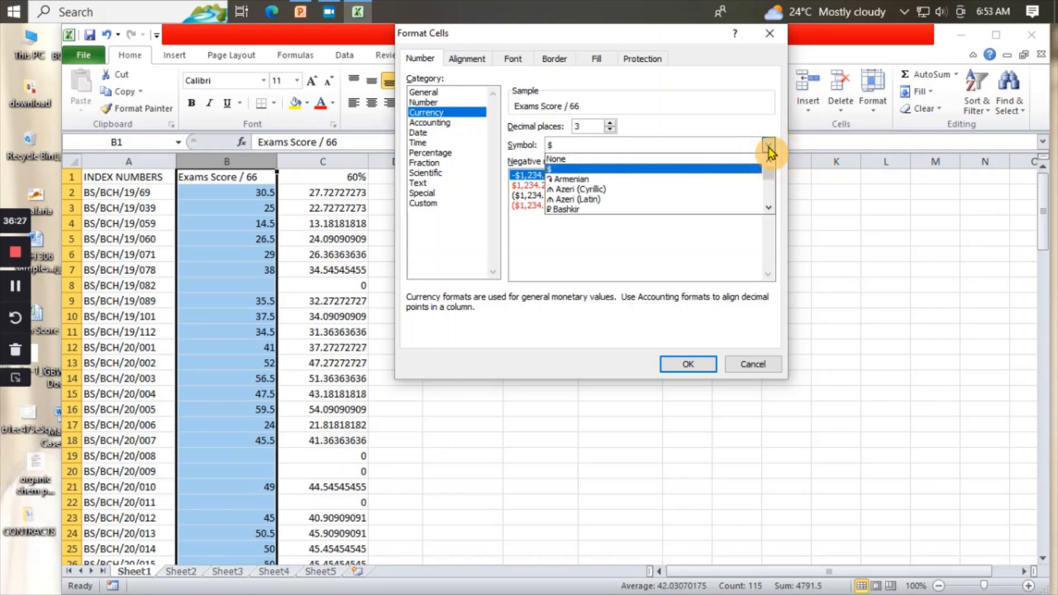
pyautogui.click(733, 163)
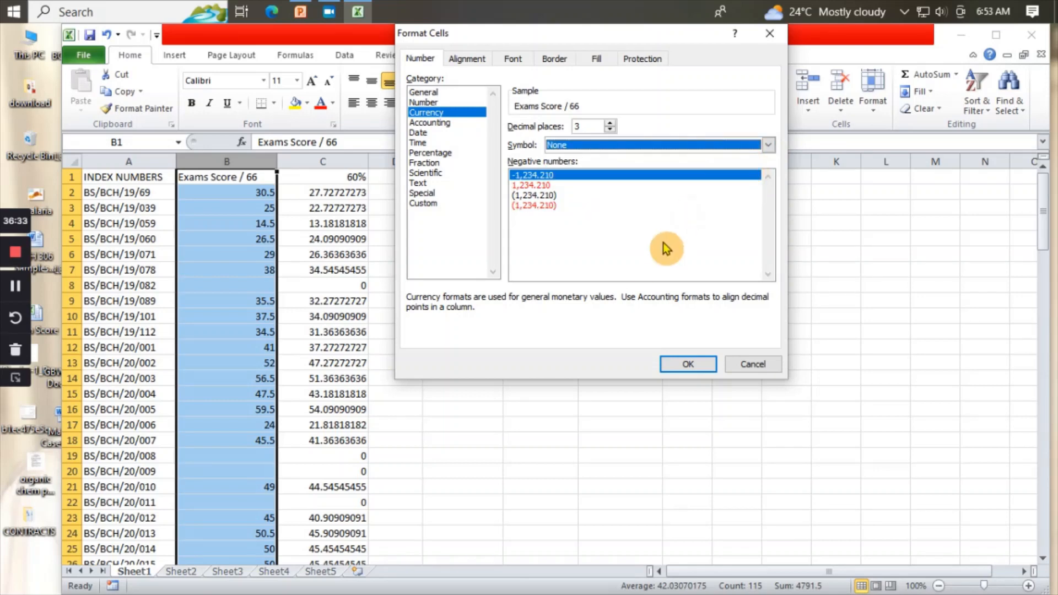
pyautogui.click(689, 365)
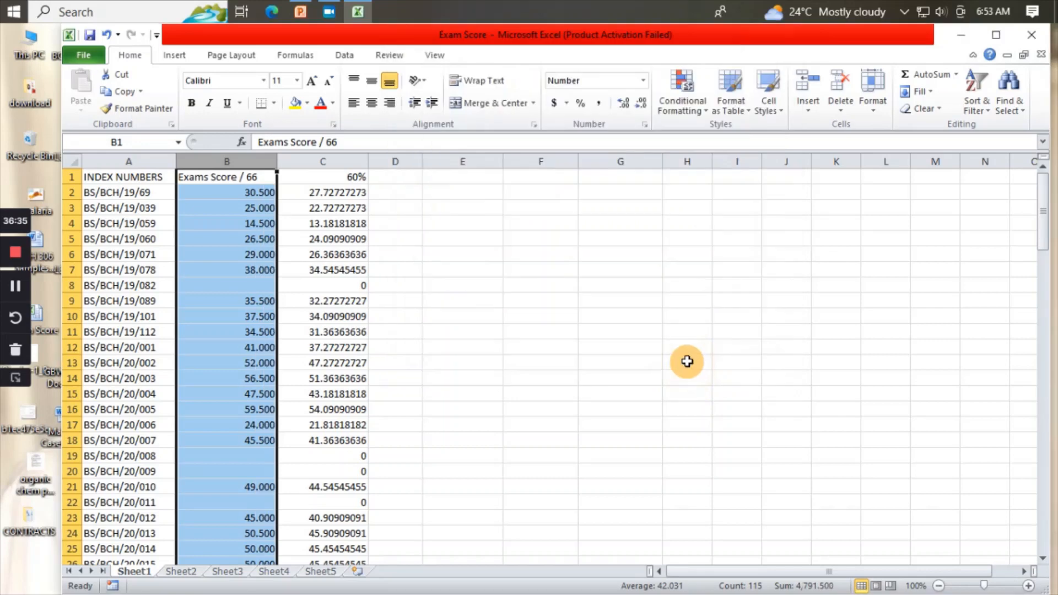
pyautogui.click(547, 365)
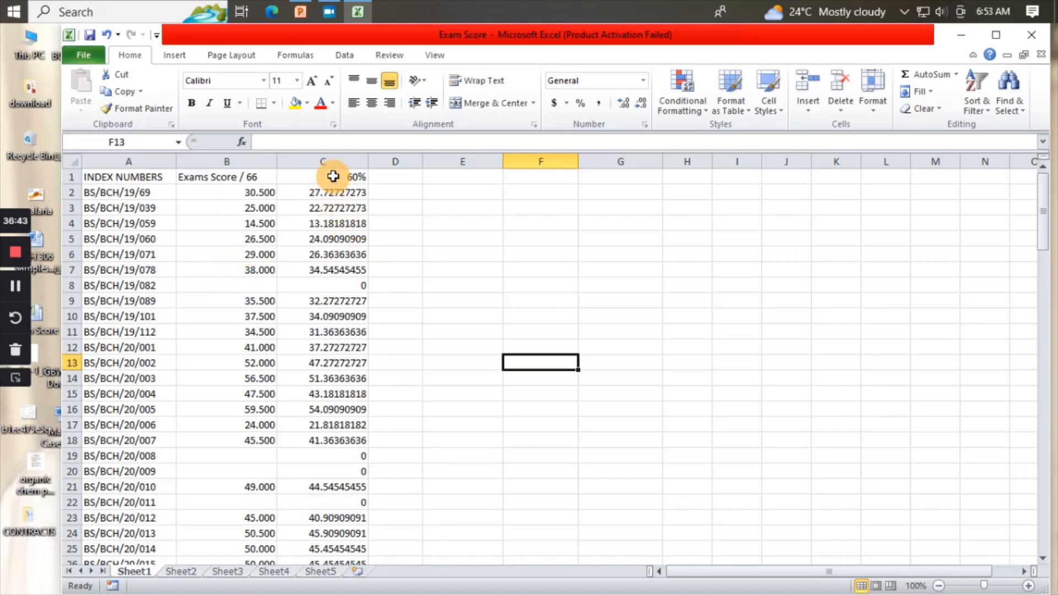
# Format the 60% scores in column C with the Currency category, using 5 decimal places and the symbol set to None
pyautogui.click(327, 155)
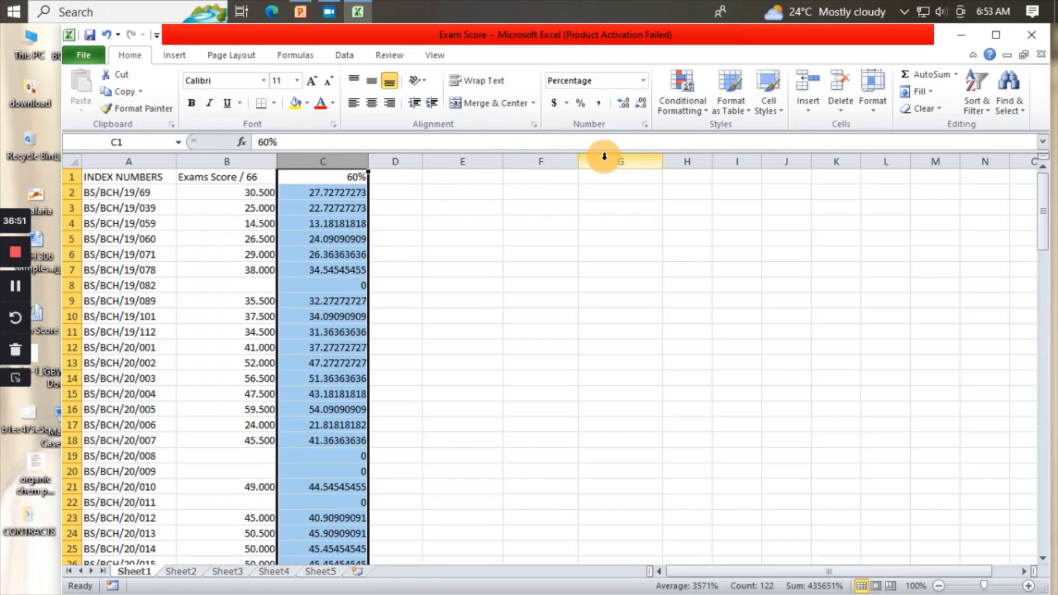
pyautogui.click(645, 125)
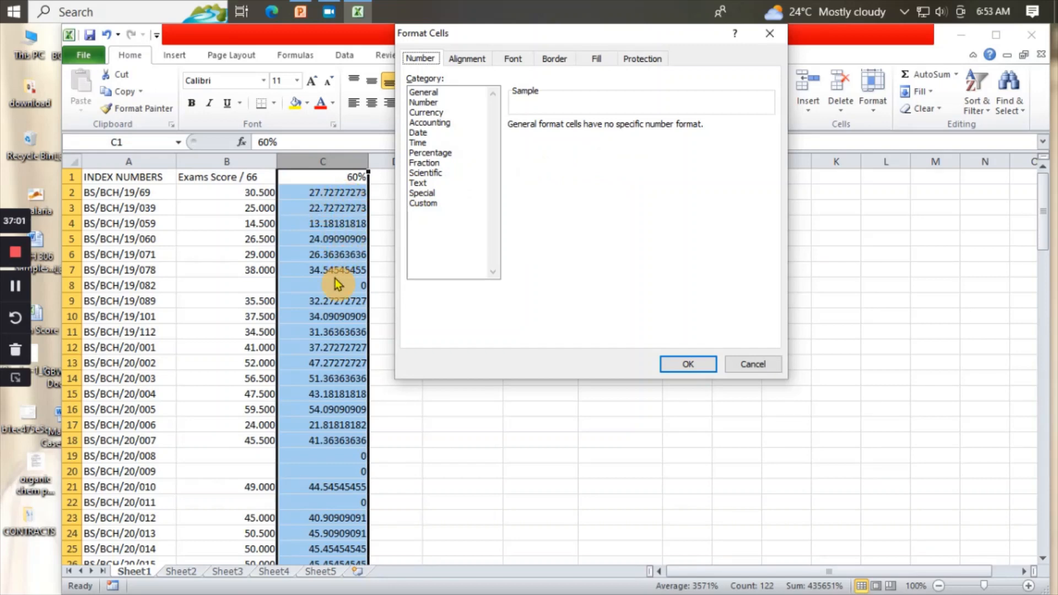
pyautogui.click(425, 113)
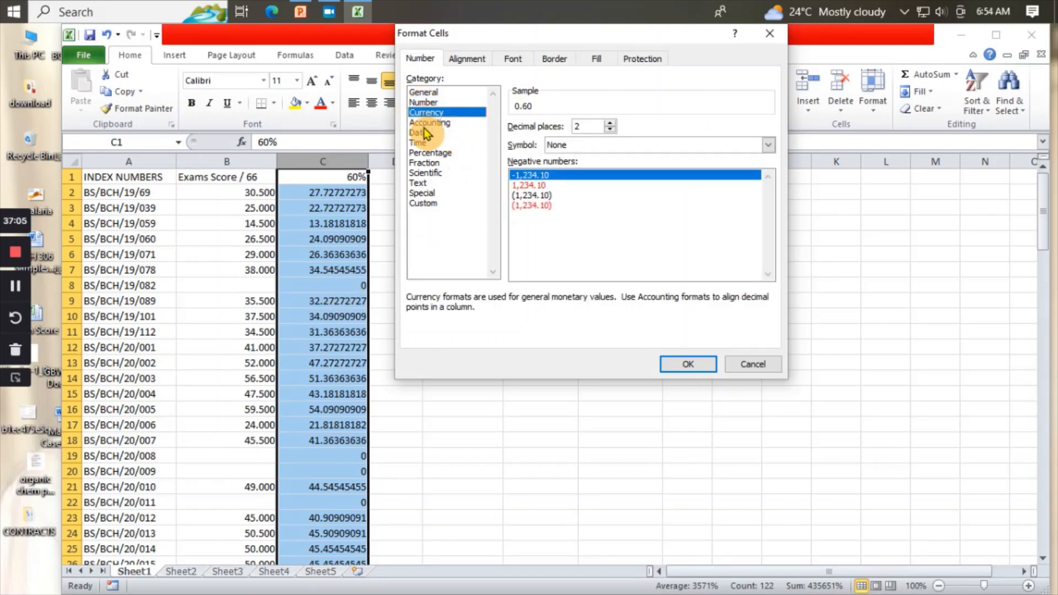
pyautogui.click(611, 129)
pyautogui.click(609, 127)
pyautogui.click(609, 128)
pyautogui.click(610, 128)
pyautogui.click(609, 127)
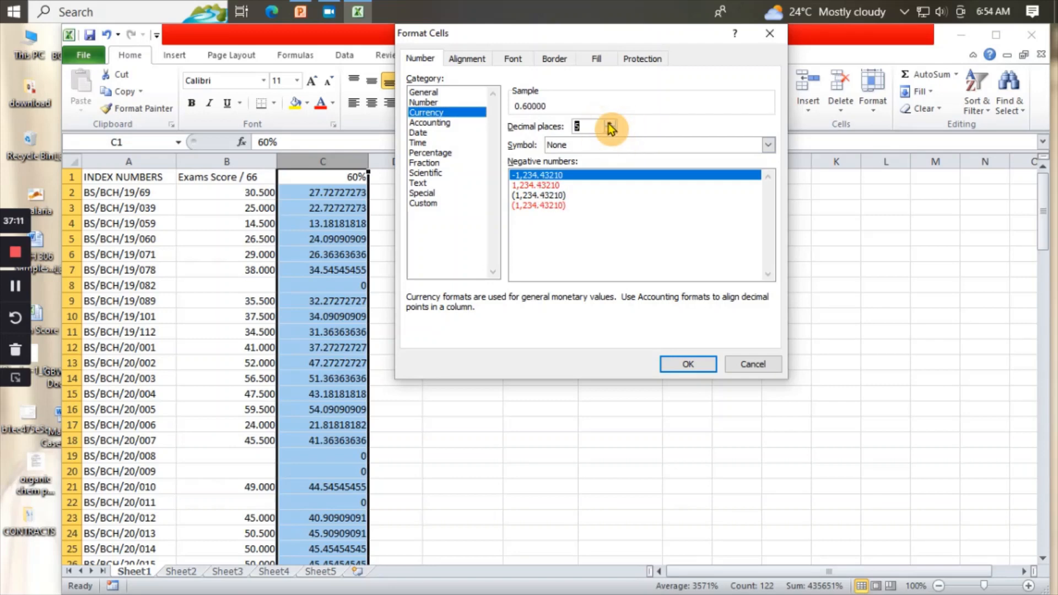
pyautogui.click(770, 145)
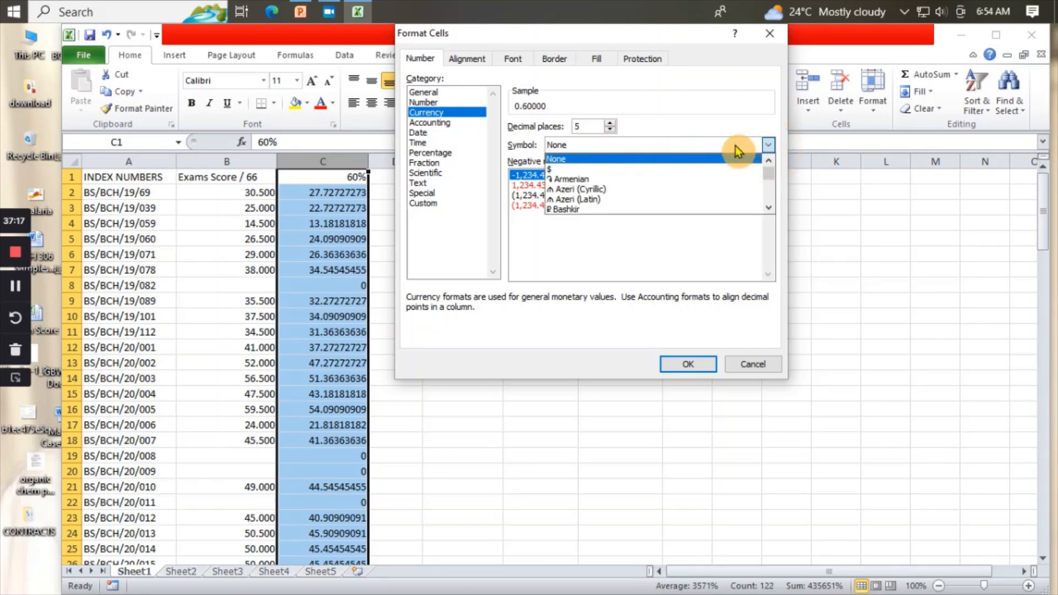
pyautogui.click(685, 160)
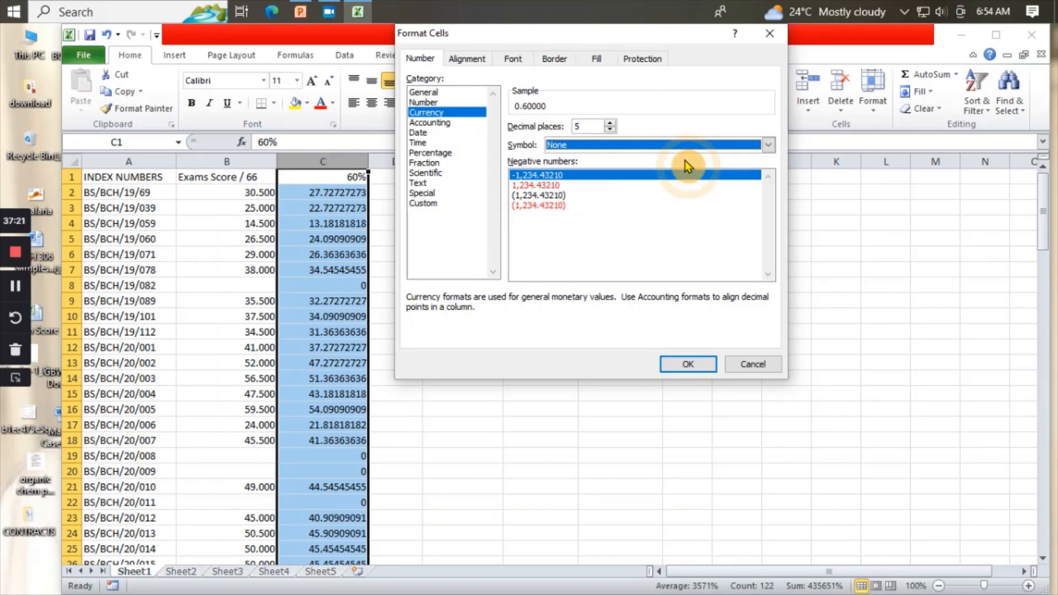
pyautogui.click(691, 368)
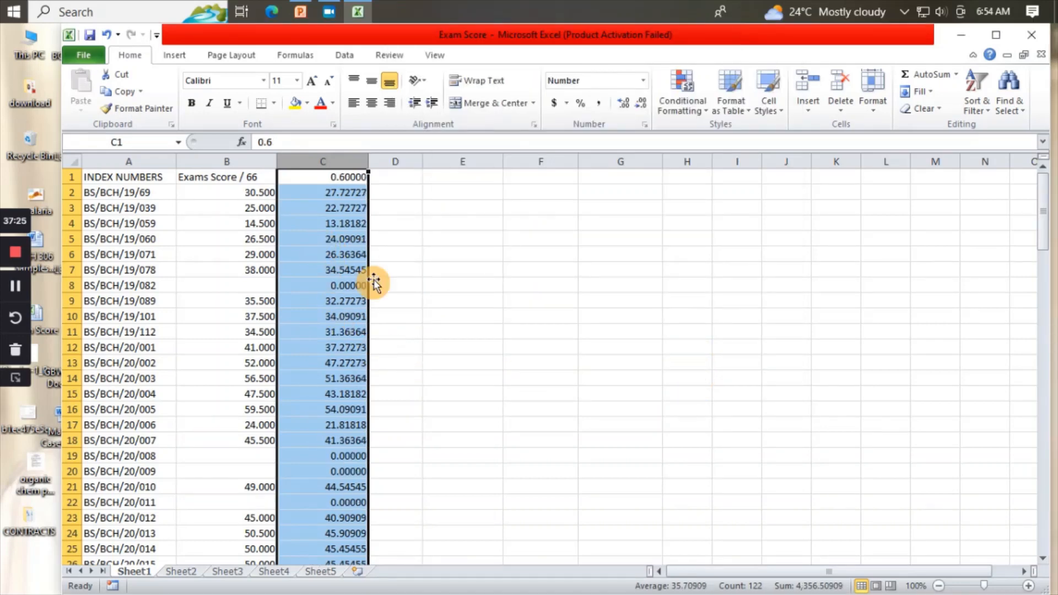
pyautogui.click(394, 282)
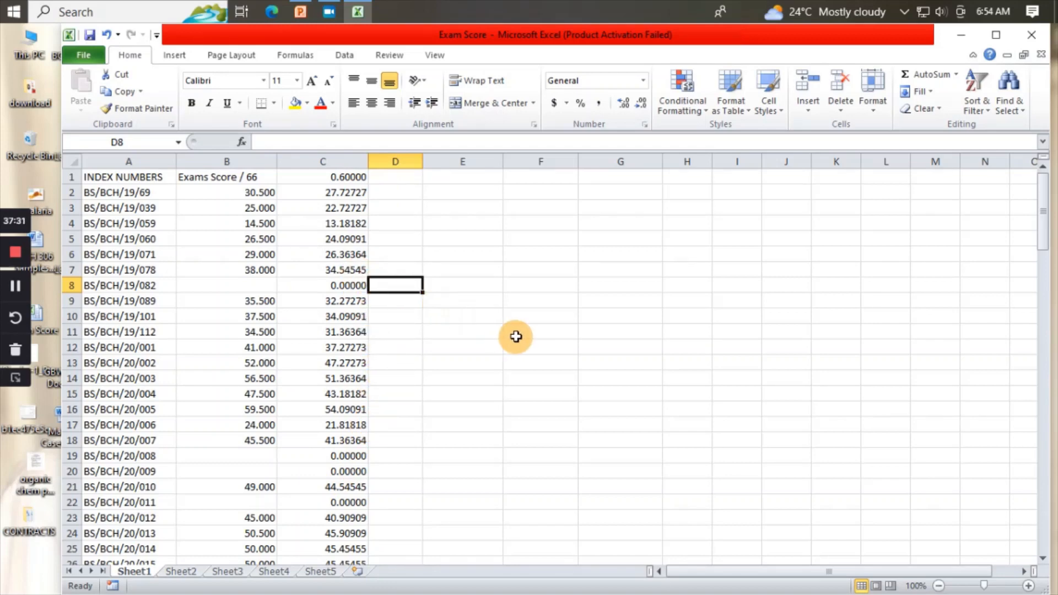
pyautogui.click(573, 327)
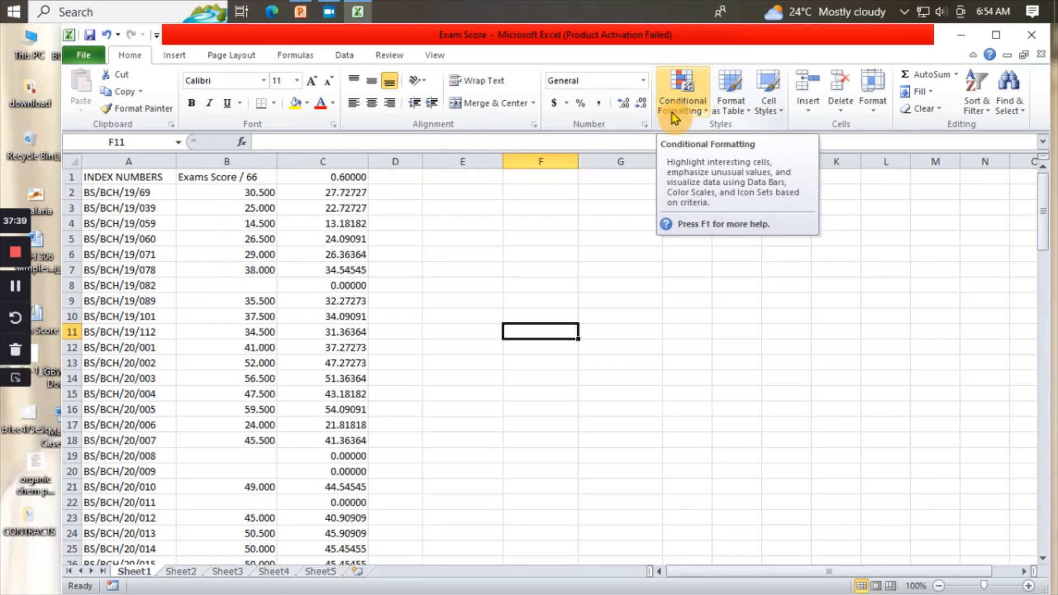
# Apply green gradient-fill data bars to all of column C with conditional formatting
pyautogui.click(707, 113)
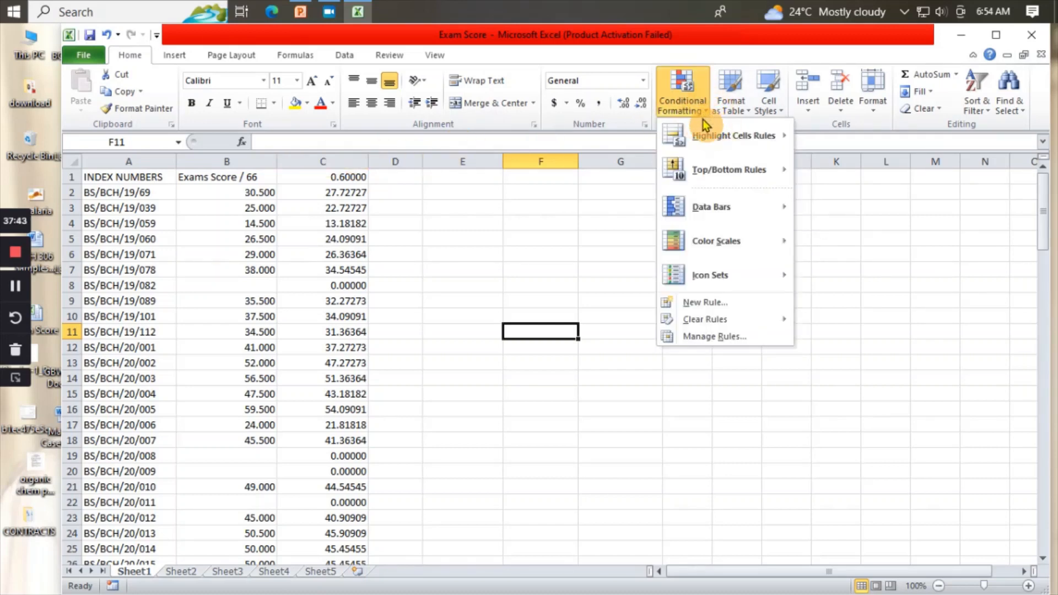
pyautogui.moveTo(703, 136)
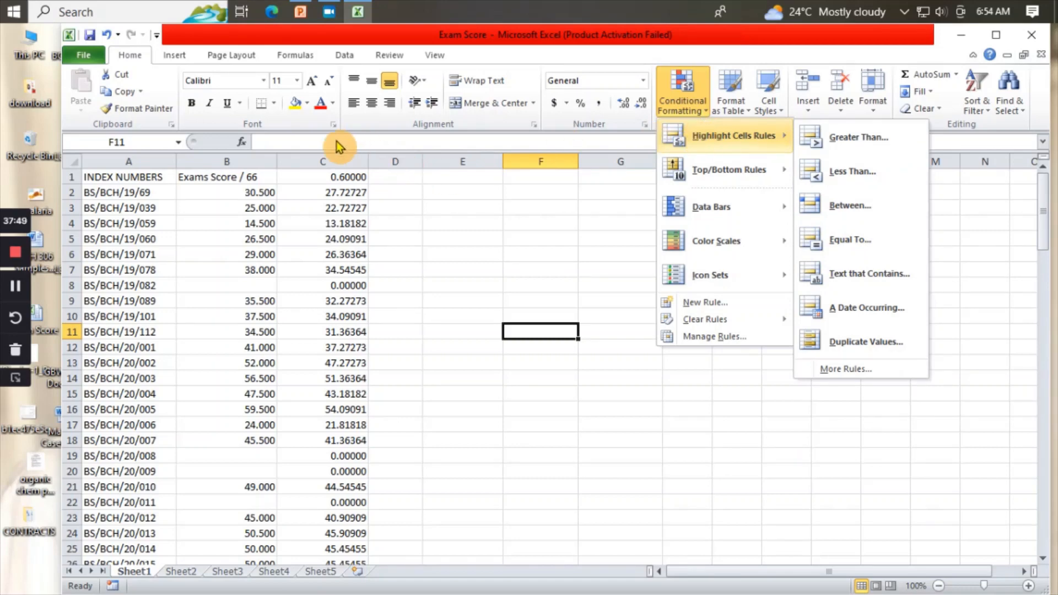
pyautogui.click(330, 159)
pyautogui.click(339, 160)
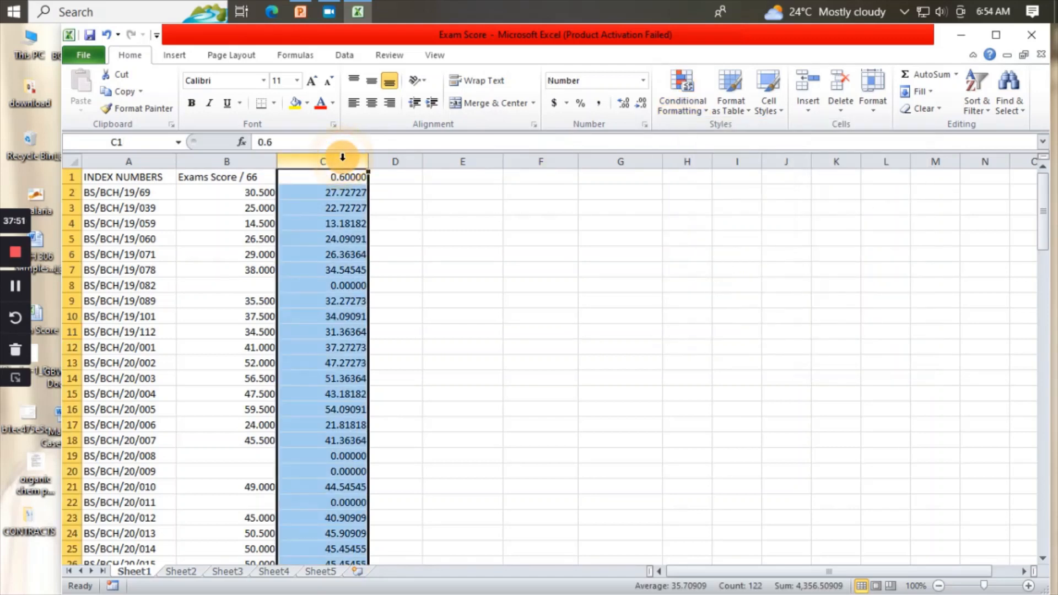
pyautogui.click(708, 111)
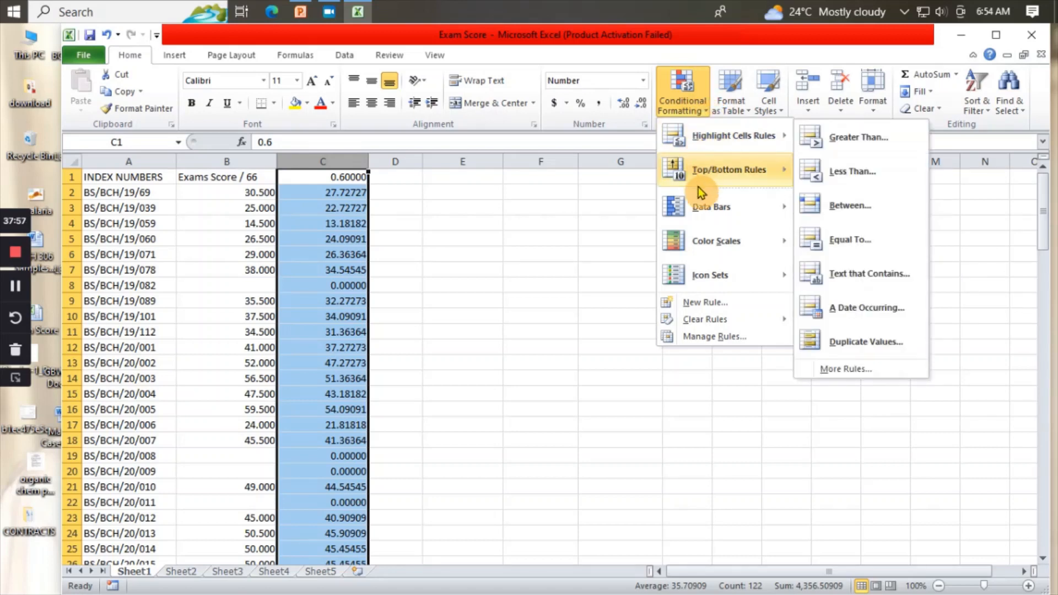
pyautogui.moveTo(699, 212)
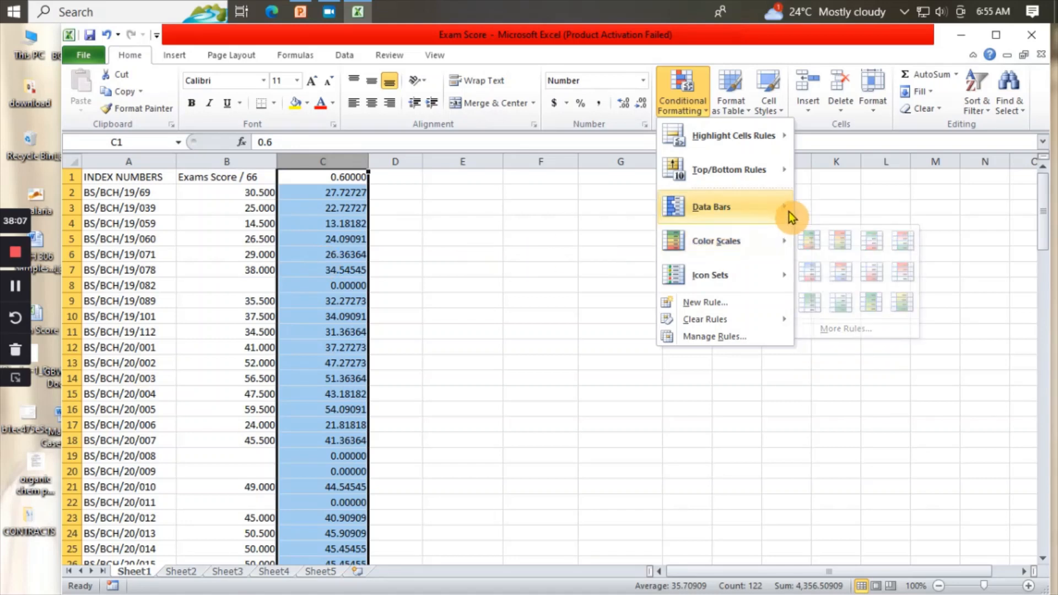
pyautogui.moveTo(788, 211)
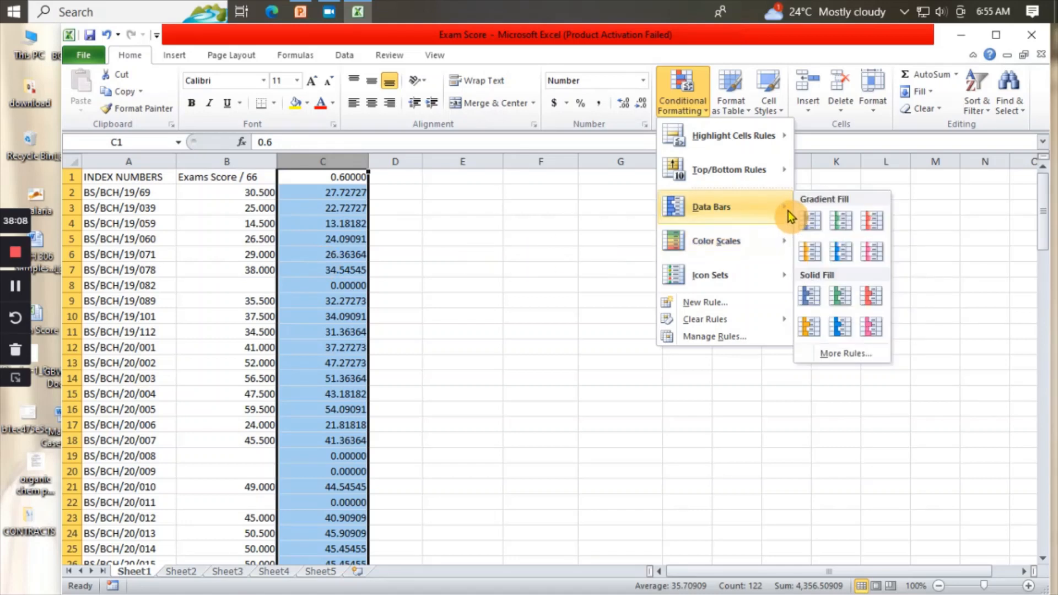
pyautogui.click(841, 226)
pyautogui.click(424, 287)
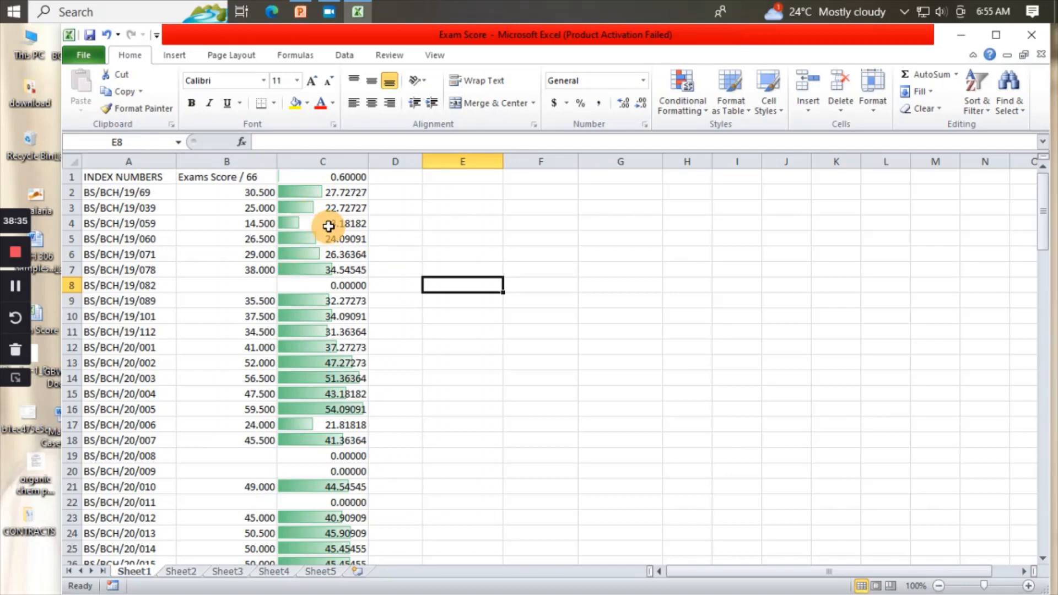
# Examine the data bars down the whole length of column C to the last student row
pyautogui.scroll(-20, 330, 226)
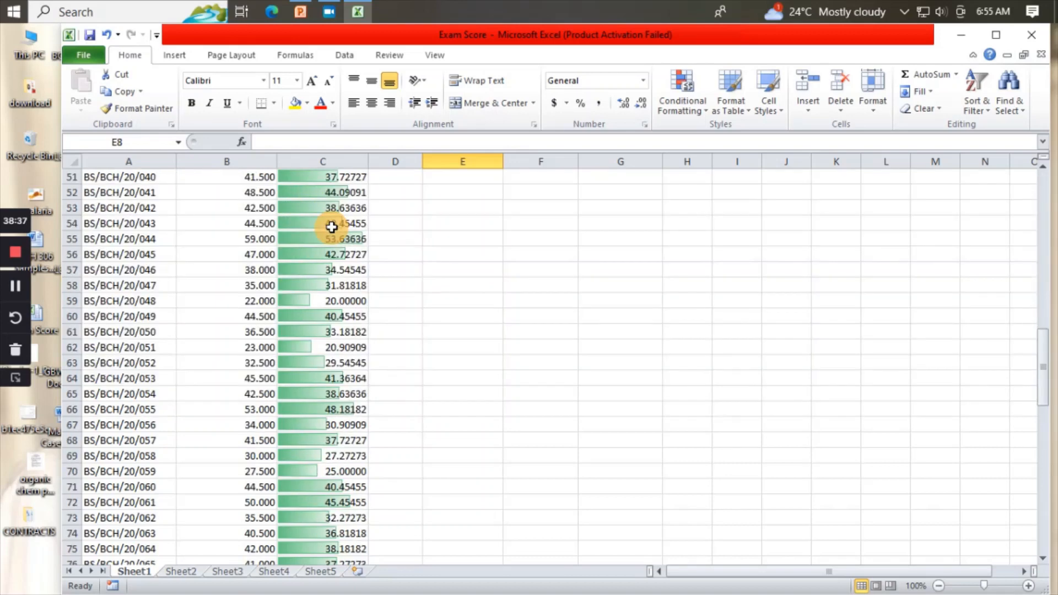
pyautogui.scroll(-9, 330, 226)
pyautogui.scroll(9, 331, 226)
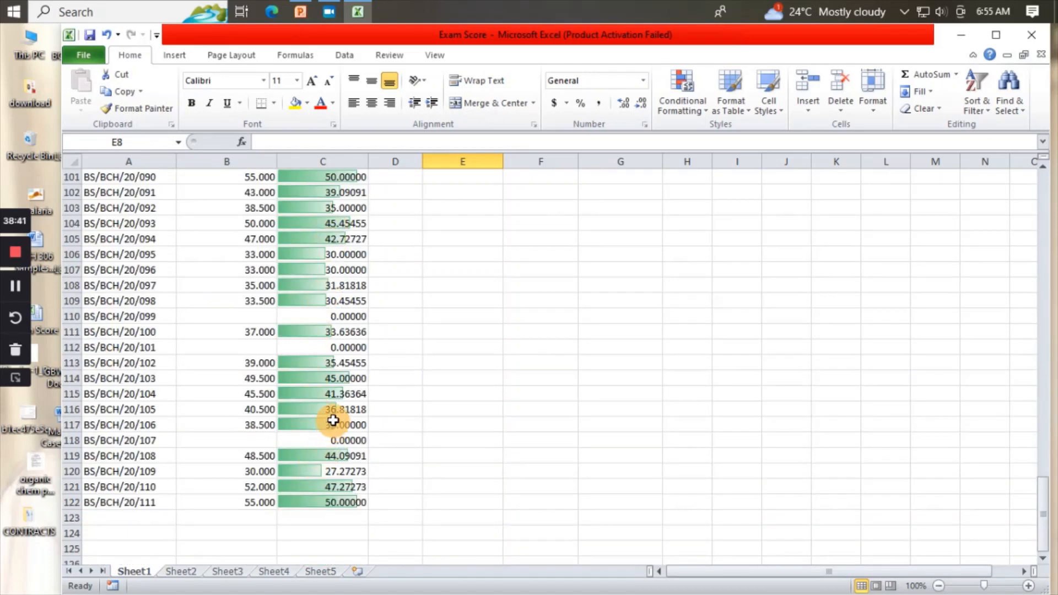
pyautogui.scroll(8, 333, 420)
pyautogui.scroll(14, 332, 421)
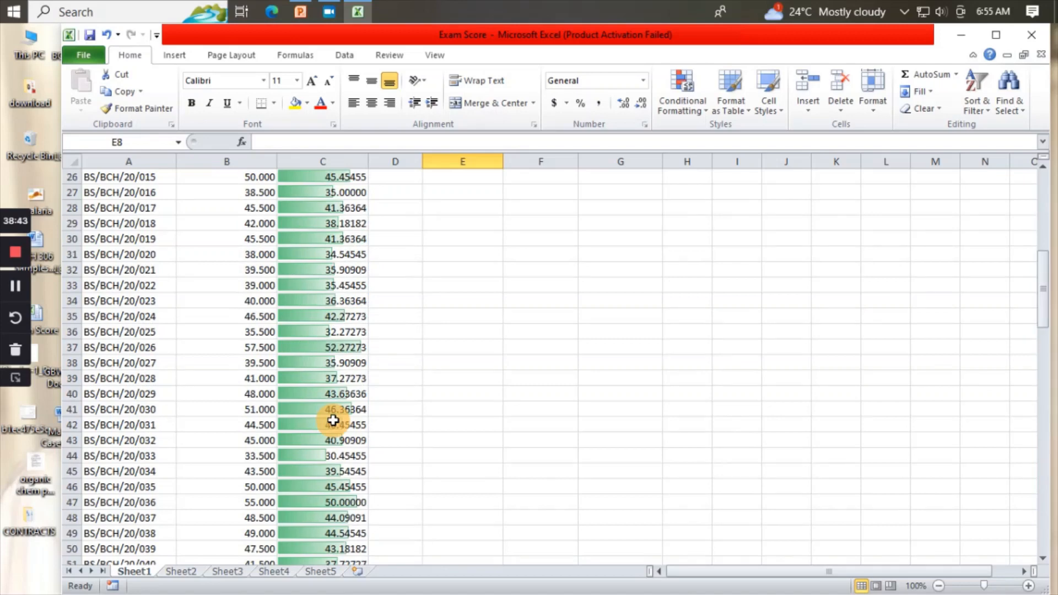
pyautogui.scroll(11, 333, 420)
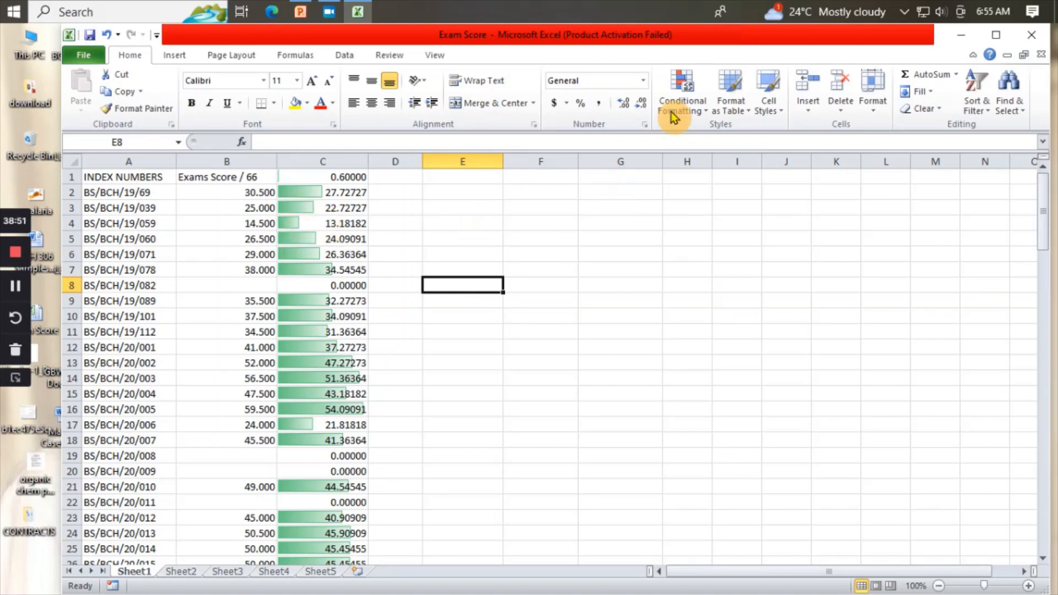
# Undo the data bars on column C, keeping its five-decimal number format
pyautogui.click(352, 155)
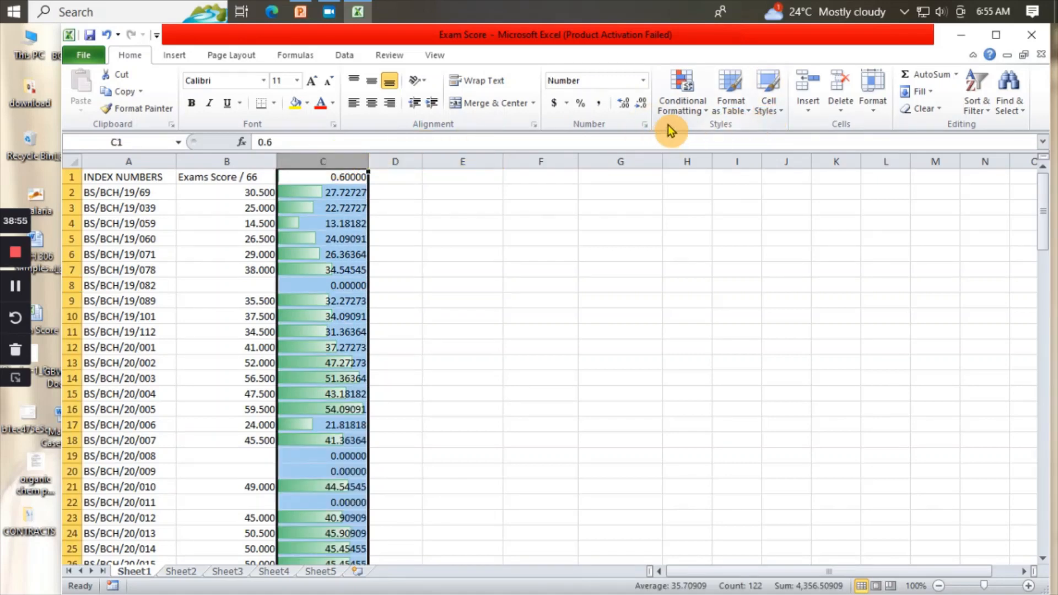
pyautogui.click(703, 109)
pyautogui.moveTo(722, 243)
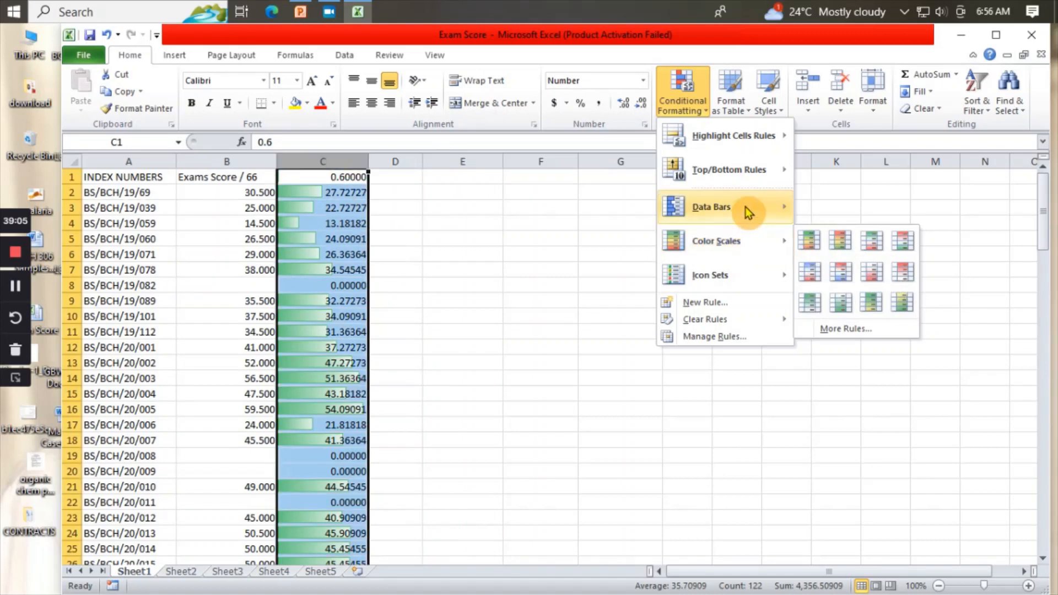
pyautogui.moveTo(745, 206)
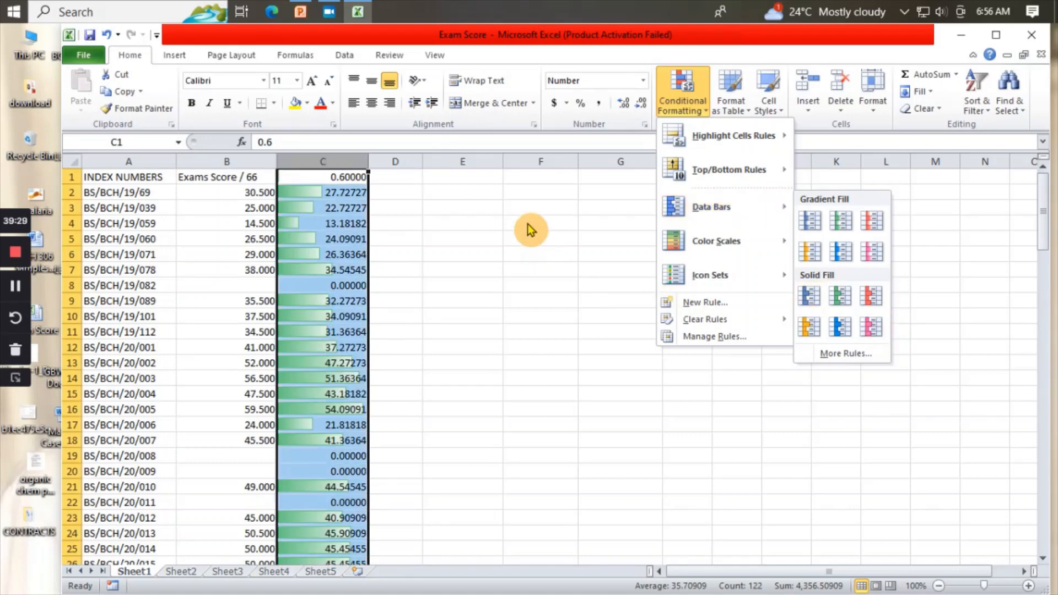
pyautogui.click(105, 35)
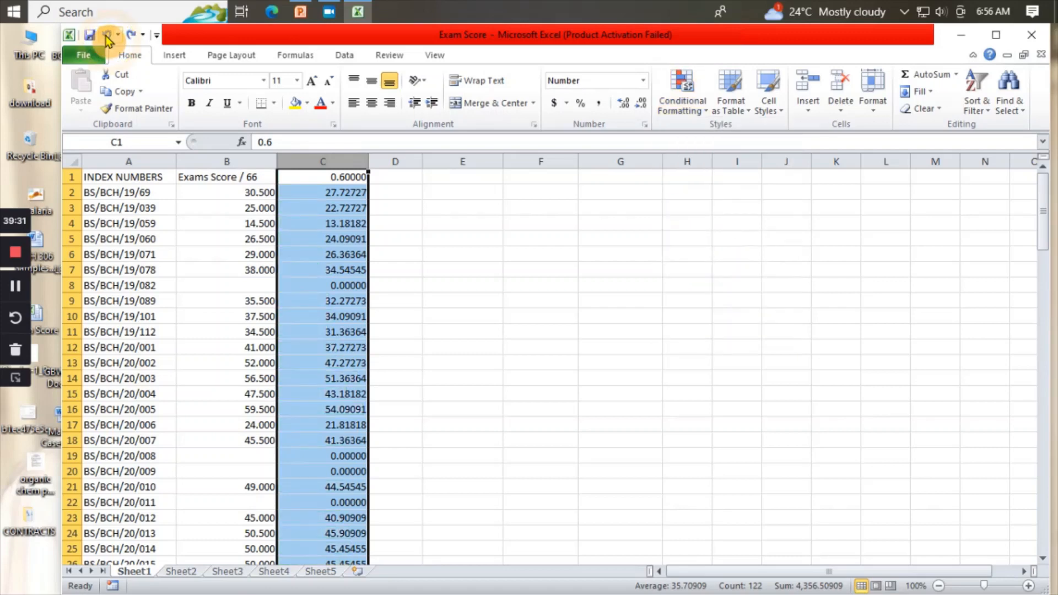
pyautogui.click(104, 36)
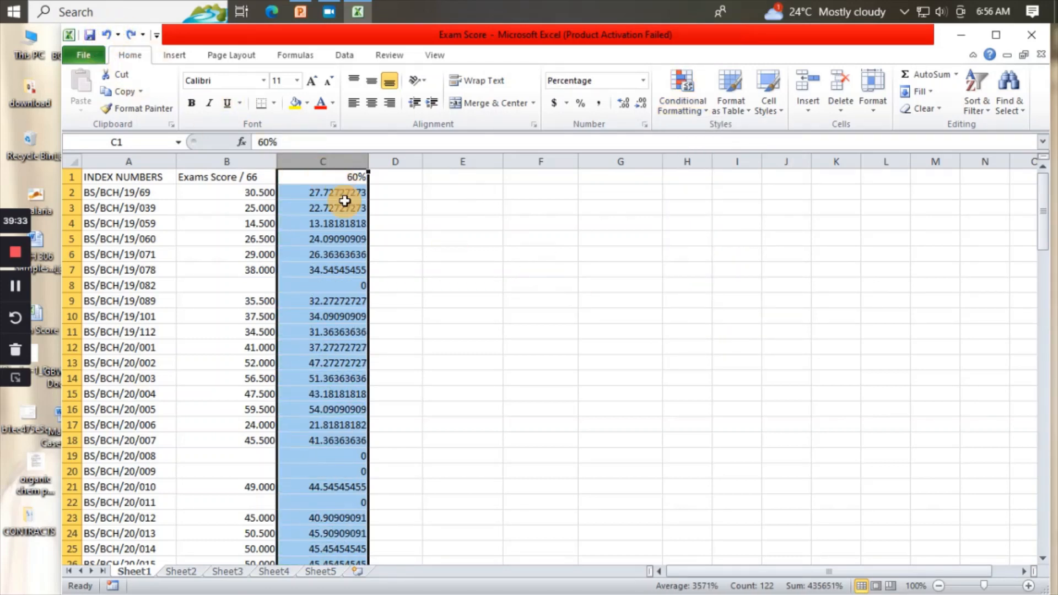
pyautogui.click(105, 35)
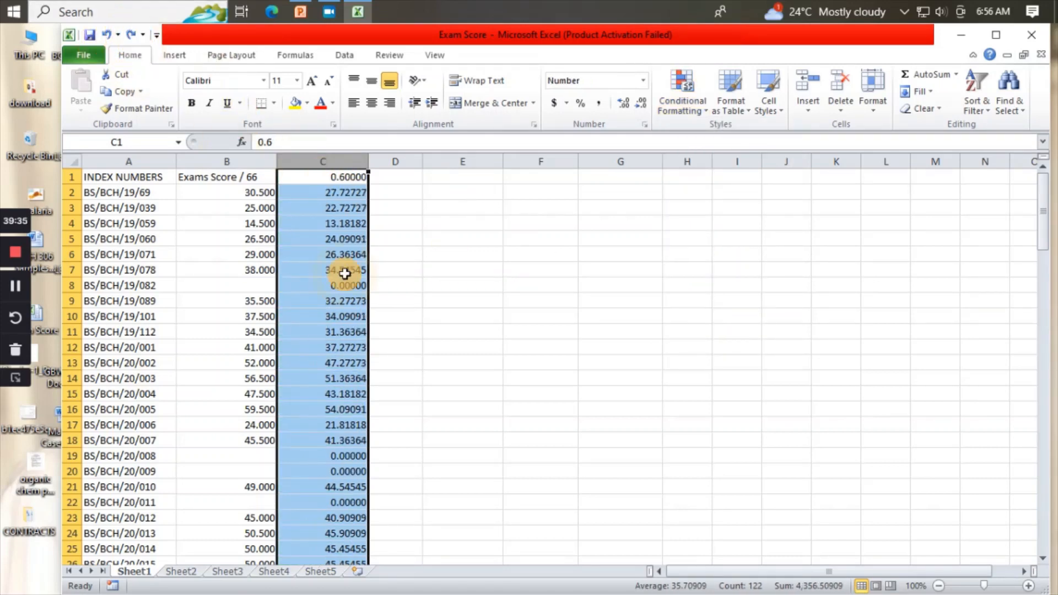
# Apply the green-yellow-red color scale to all of column C with conditional formatting
pyautogui.click(513, 299)
pyautogui.click(349, 160)
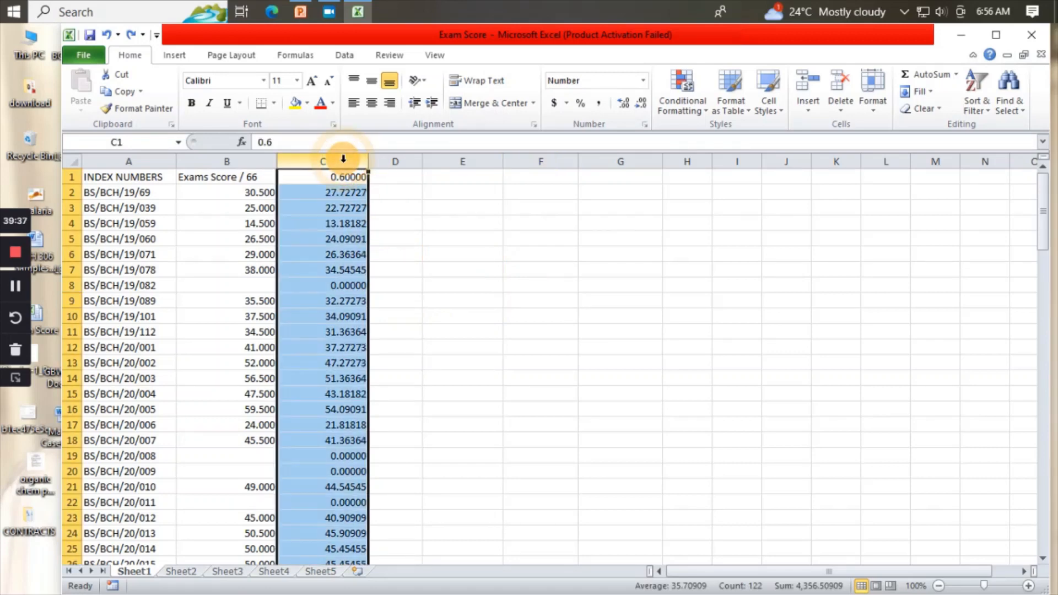
pyautogui.click(704, 113)
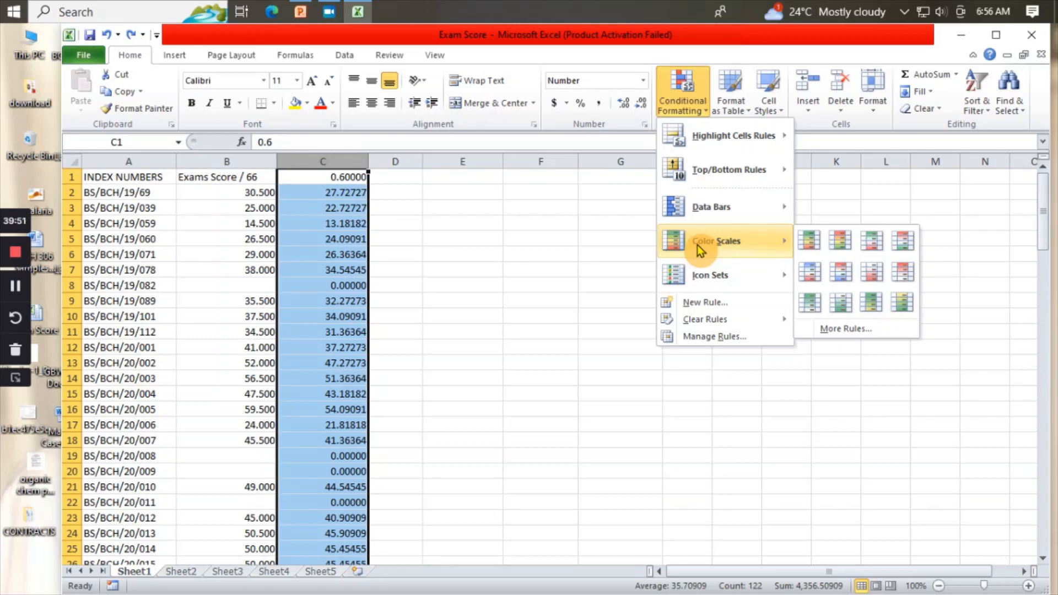
pyautogui.click(807, 239)
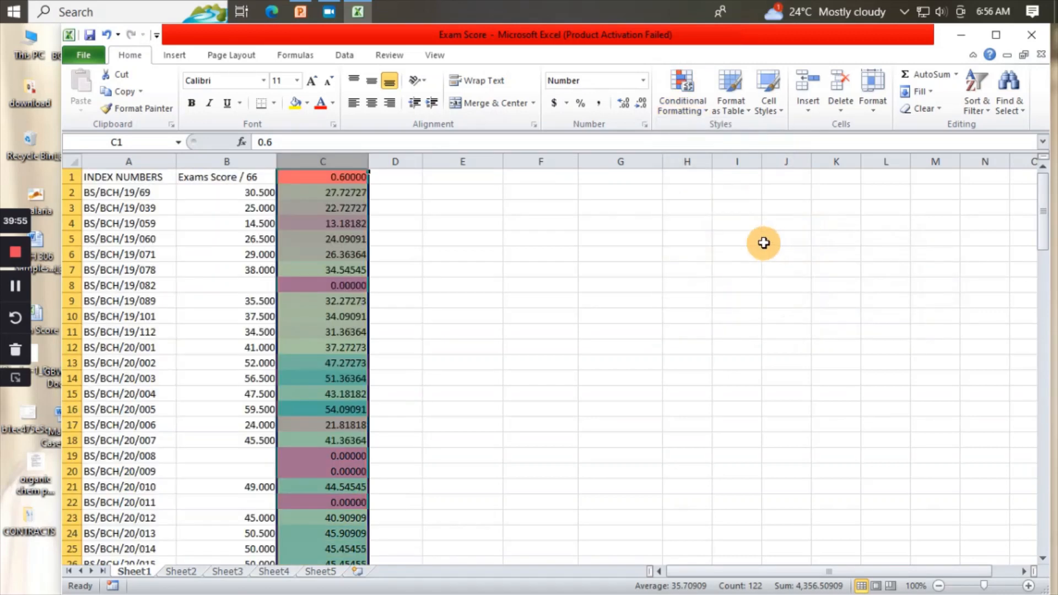
pyautogui.click(706, 107)
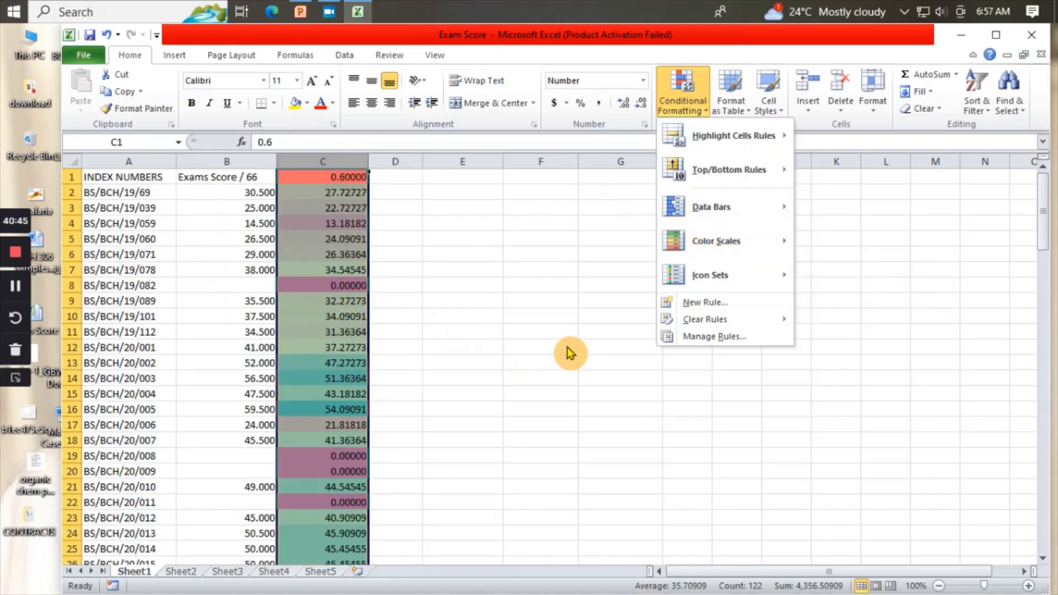
pyautogui.click(562, 331)
pyautogui.click(448, 280)
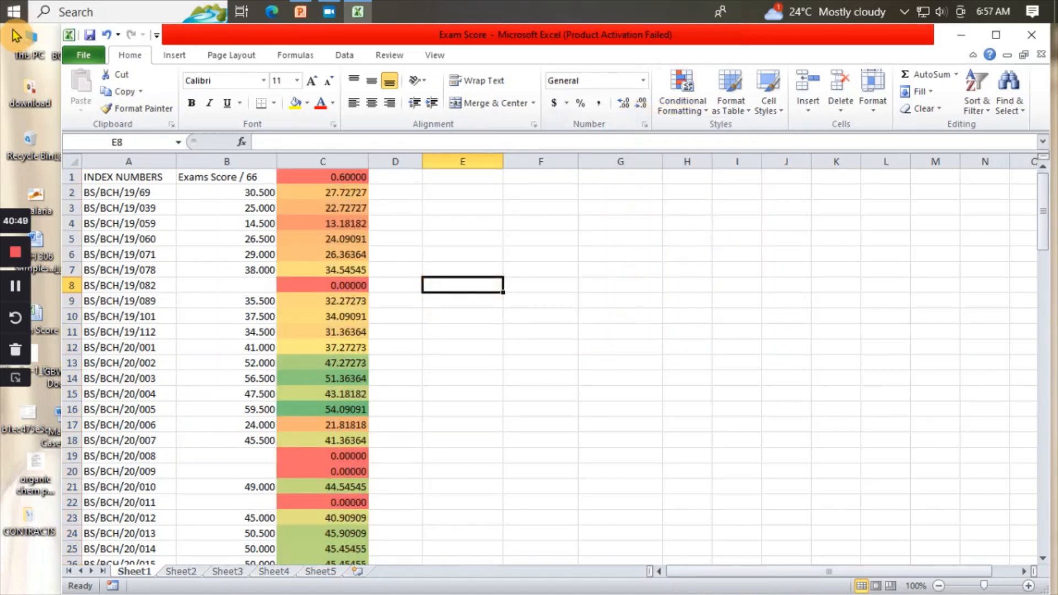
# Undo the color scale on column C
pyautogui.click(106, 36)
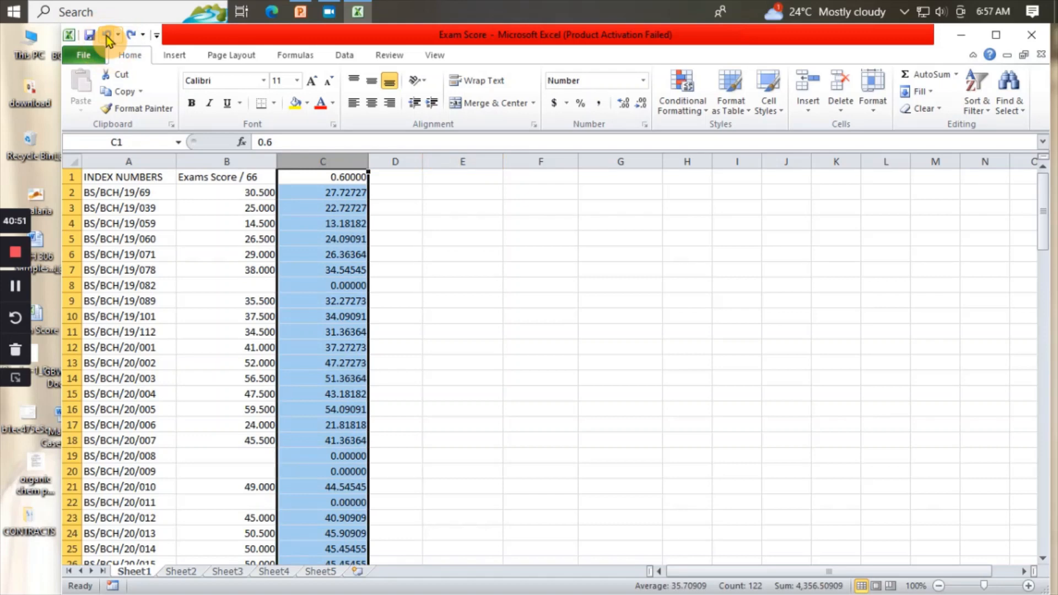
pyautogui.click(497, 332)
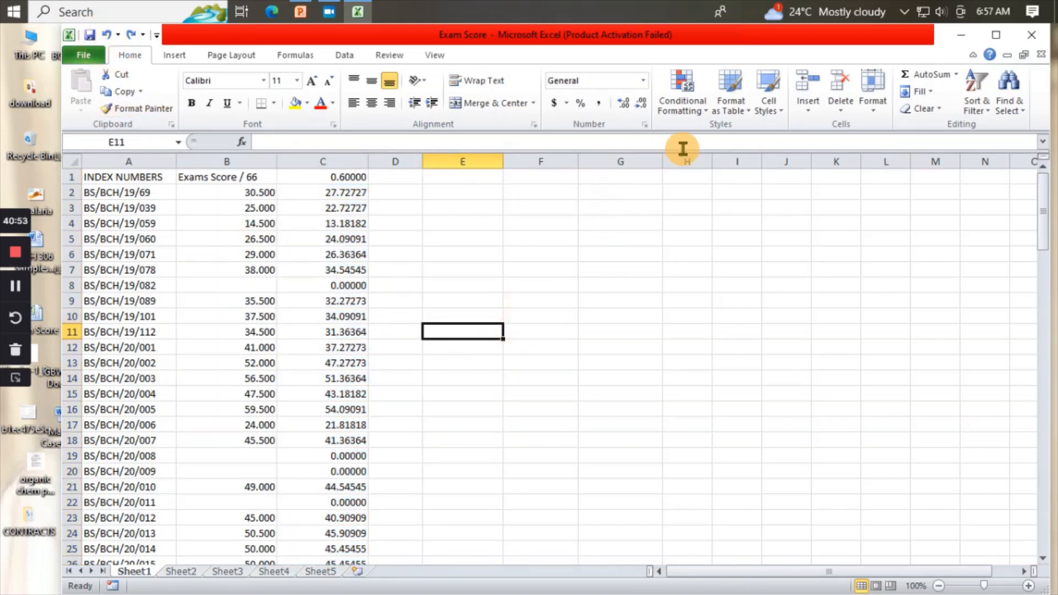
pyautogui.click(14, 272)
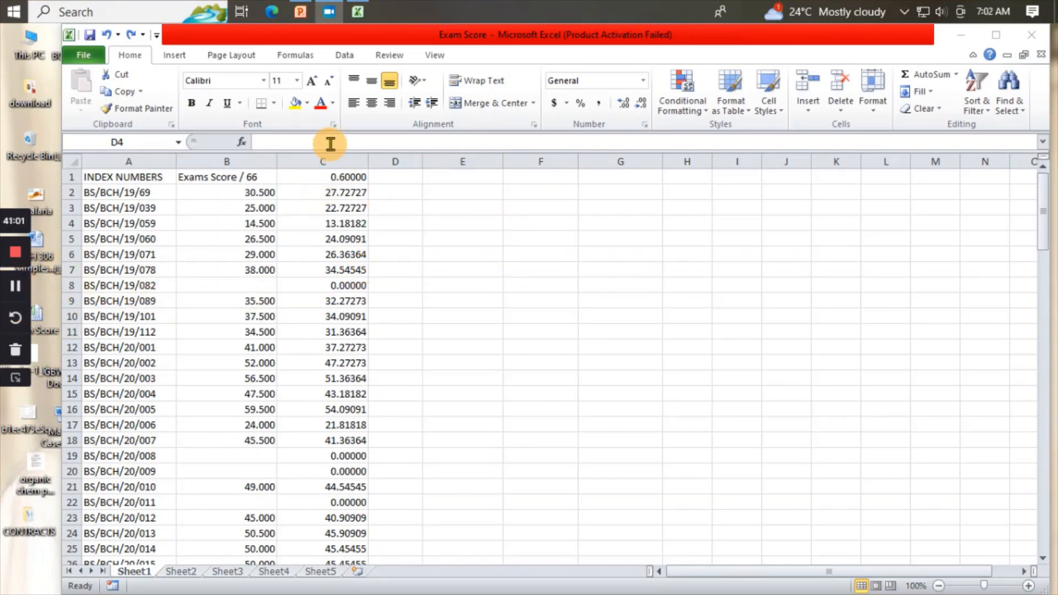
pyautogui.click(334, 160)
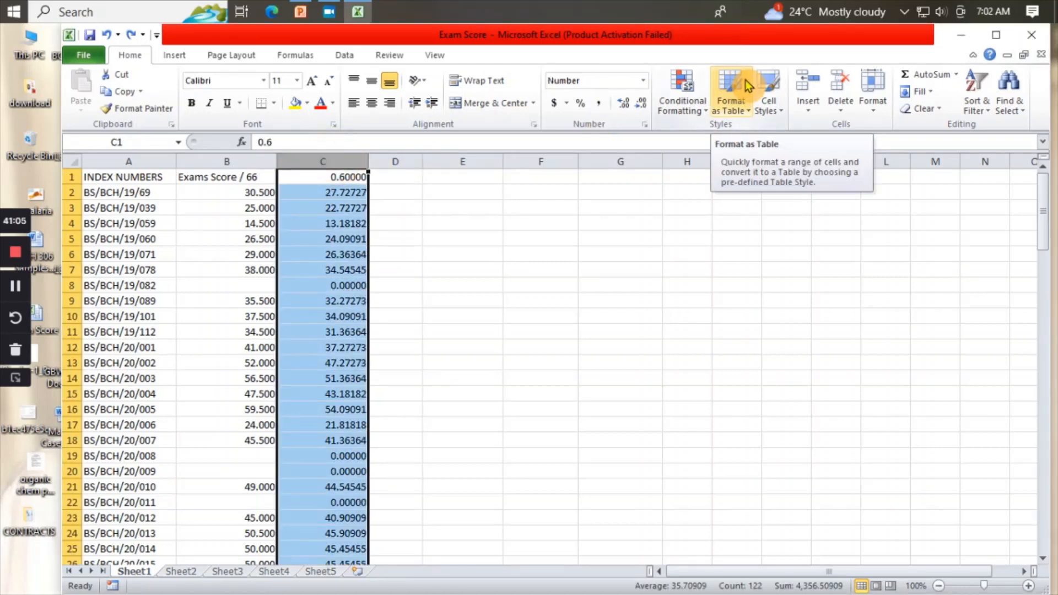
pyautogui.click(782, 111)
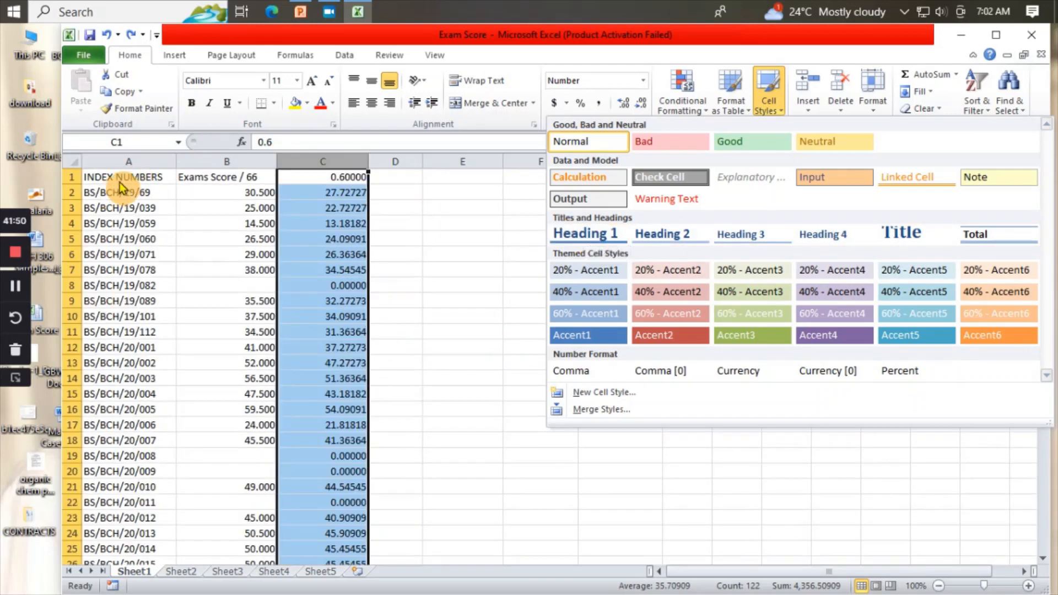
pyautogui.click(112, 176)
# Apply the Heading 1 cell style to the INDEX NUMBERS header in cell A1
pyautogui.click(112, 177)
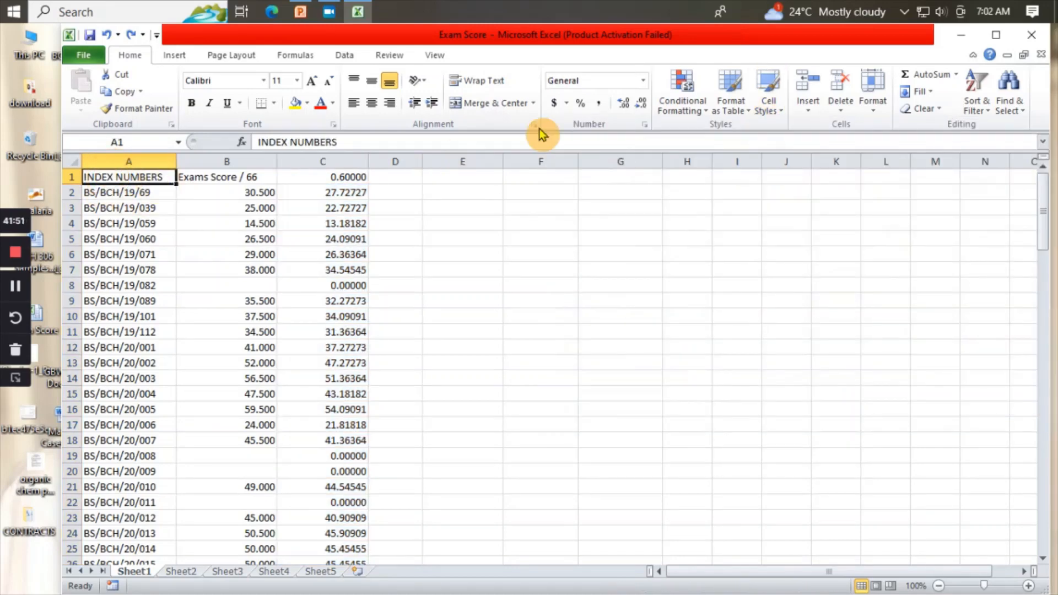
pyautogui.click(750, 114)
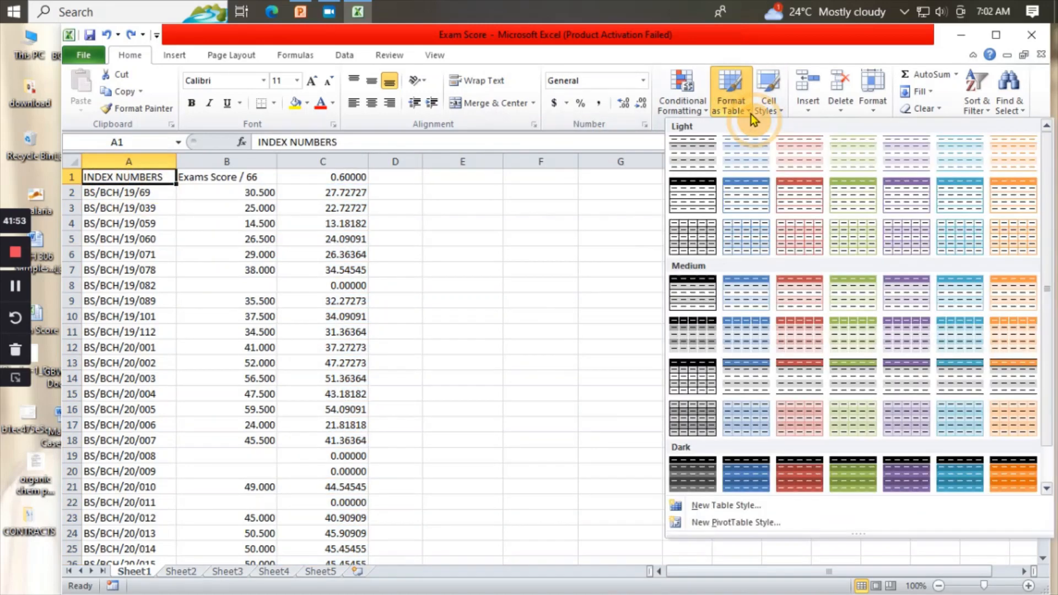
pyautogui.click(782, 103)
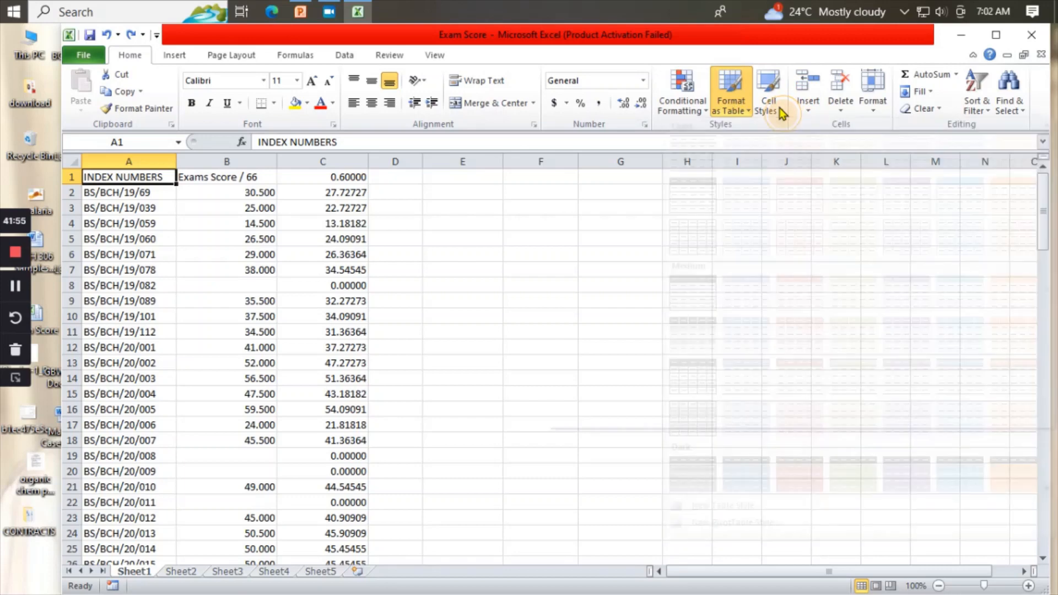
pyautogui.click(782, 105)
pyautogui.click(781, 107)
pyautogui.click(780, 108)
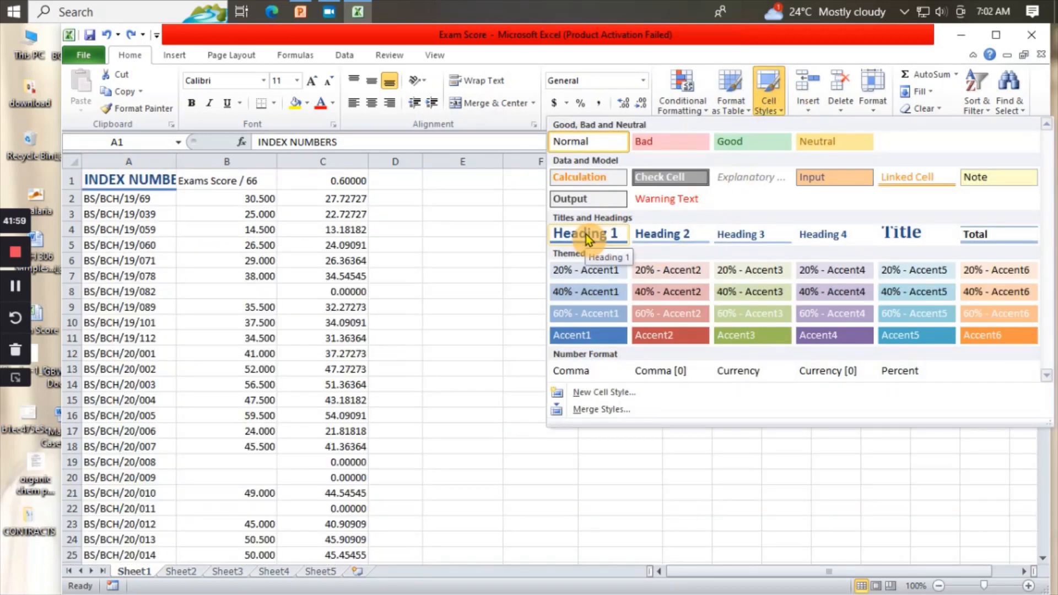
pyautogui.click(586, 234)
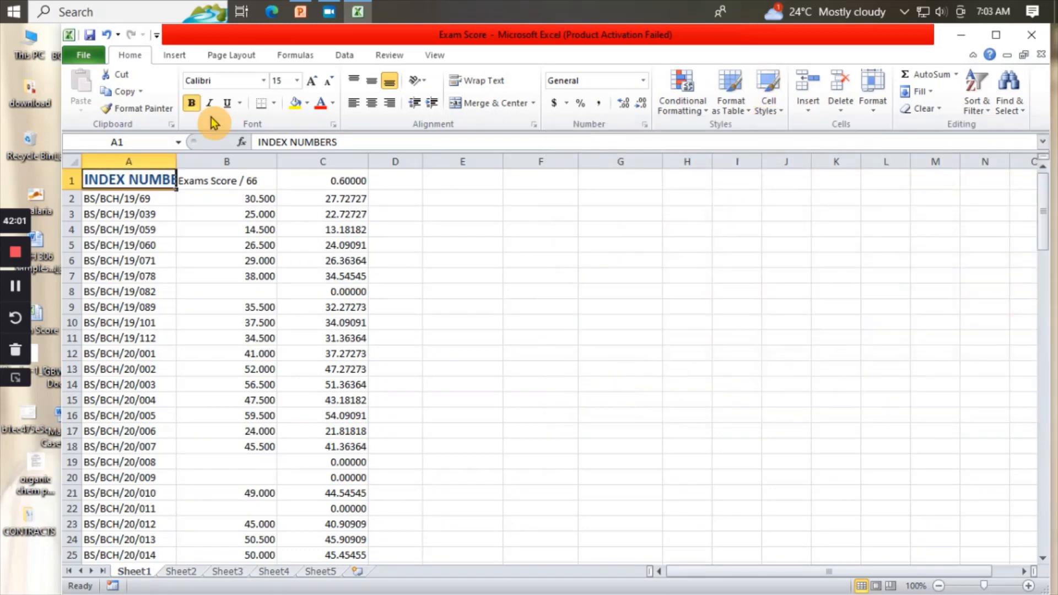
# Apply the Heading 1 cell style to the Exams Score / 66 header in cell B1
pyautogui.click(232, 182)
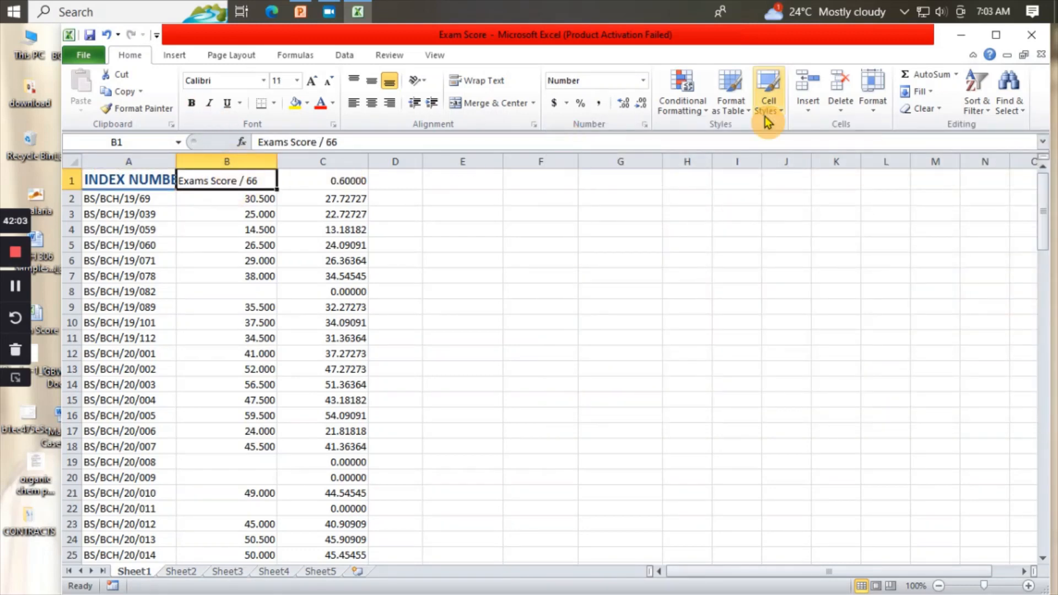
pyautogui.click(783, 112)
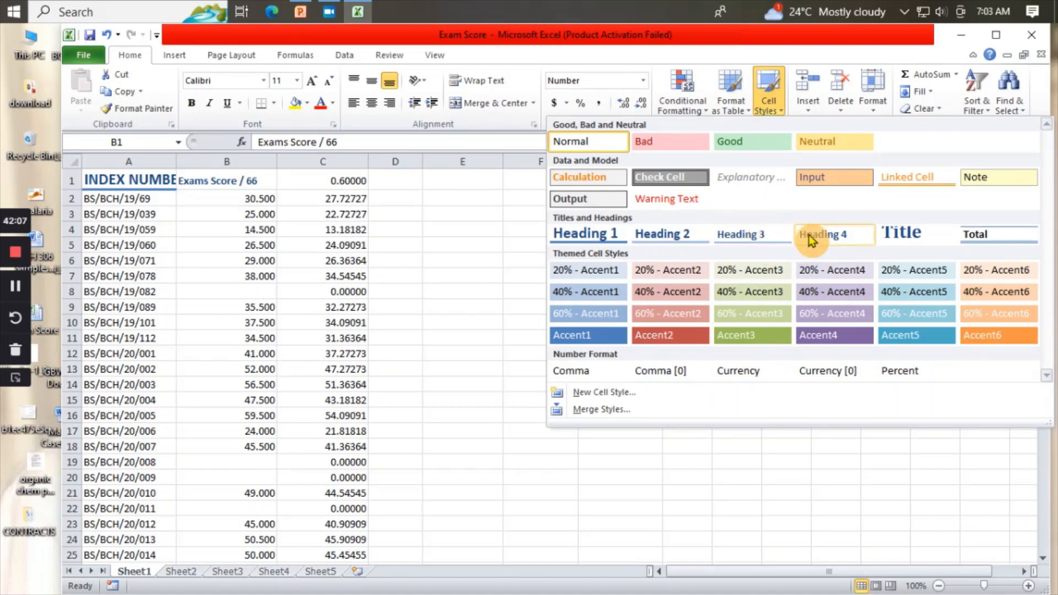
pyautogui.click(614, 244)
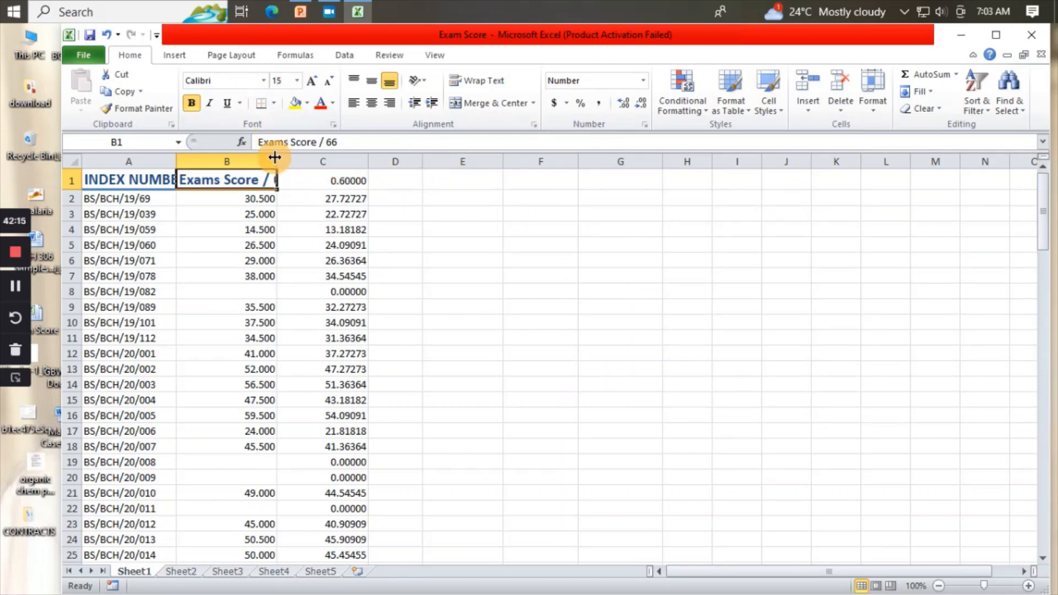
# Widen columns B and A so the Exams Score / 66 and INDEX NUMBERS headers fit fully
pyautogui.moveTo(275, 158); pyautogui.dragTo(302, 159)
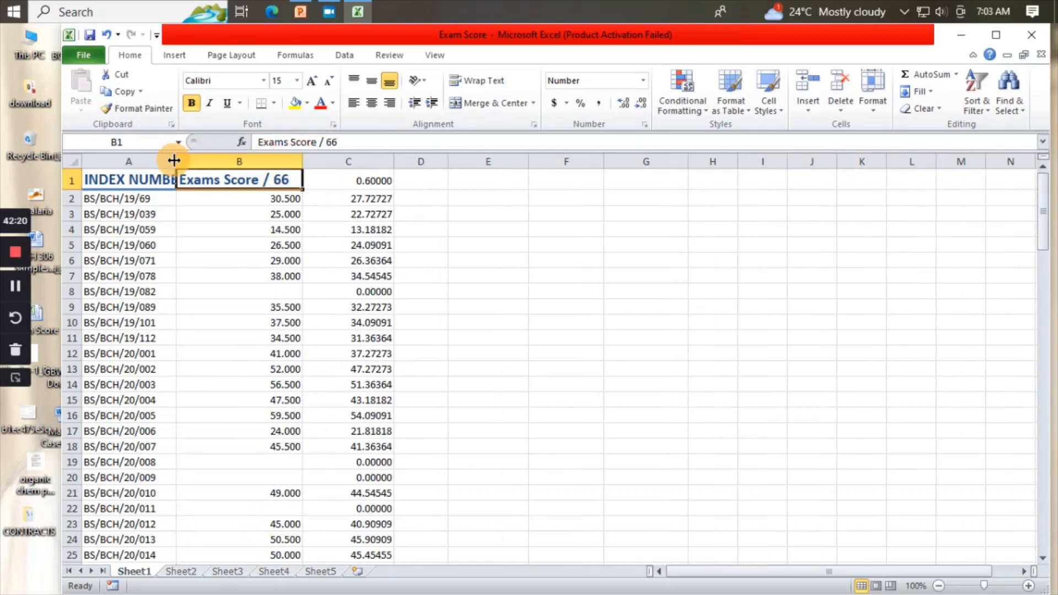
pyautogui.moveTo(176, 158); pyautogui.dragTo(204, 159)
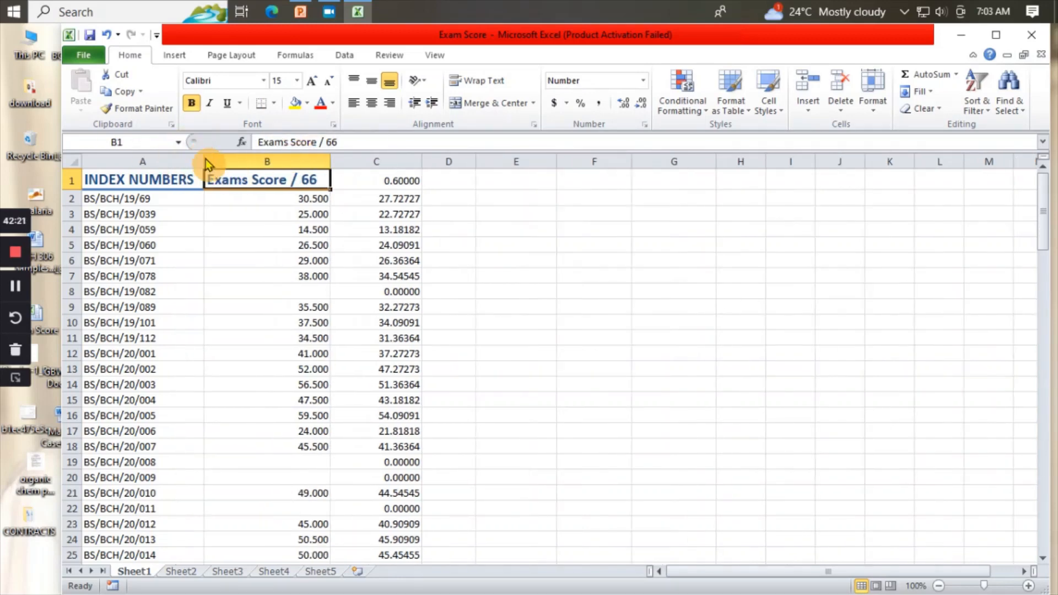
pyautogui.click(527, 295)
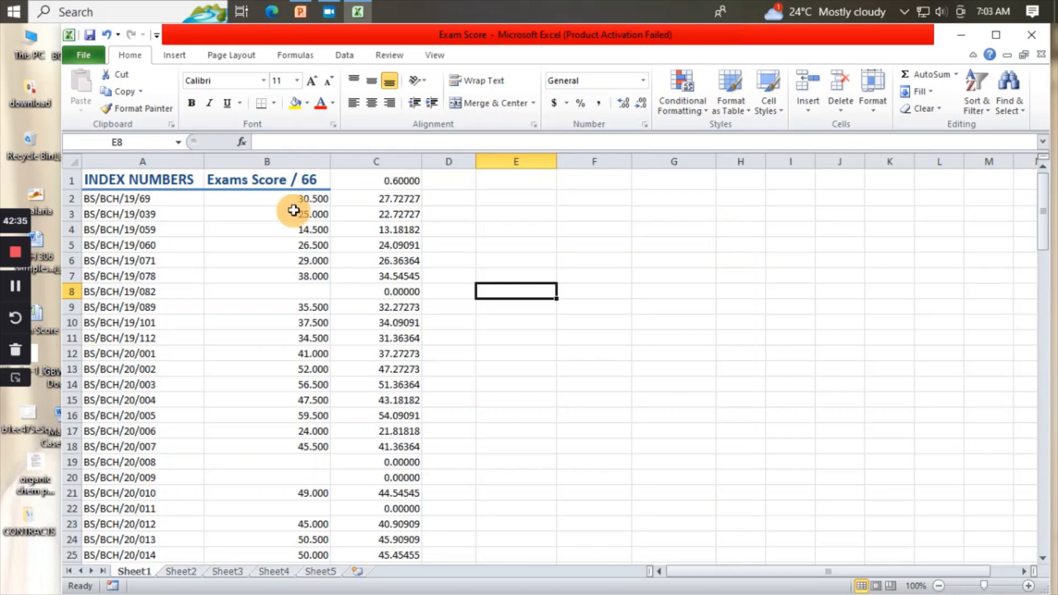
# Switch to the DATA ANALYSIS presentation in PowerPoint to review the outline
pyautogui.click(15, 295)
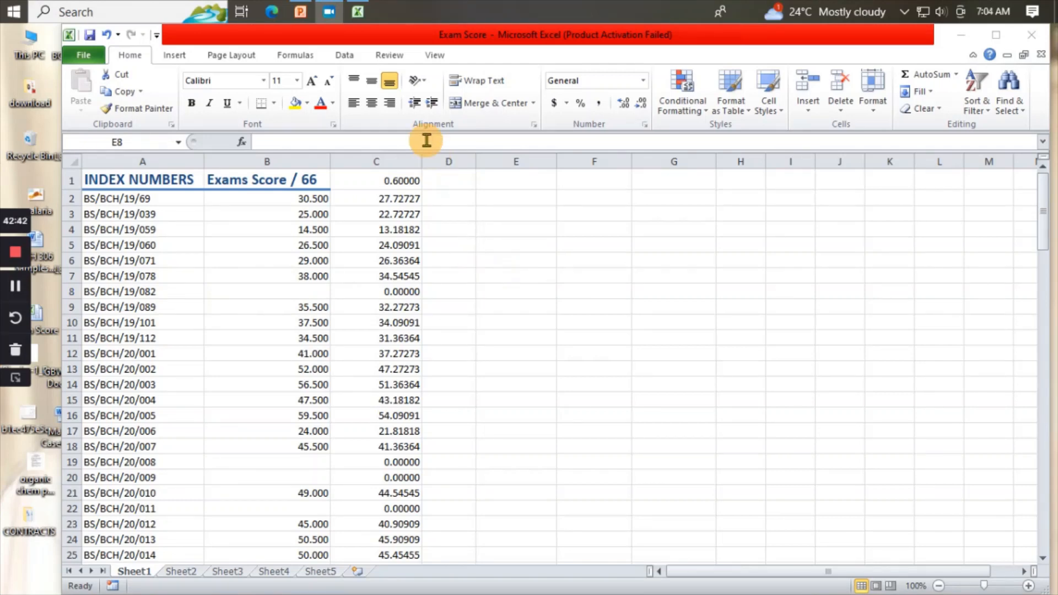
pyautogui.click(302, 18)
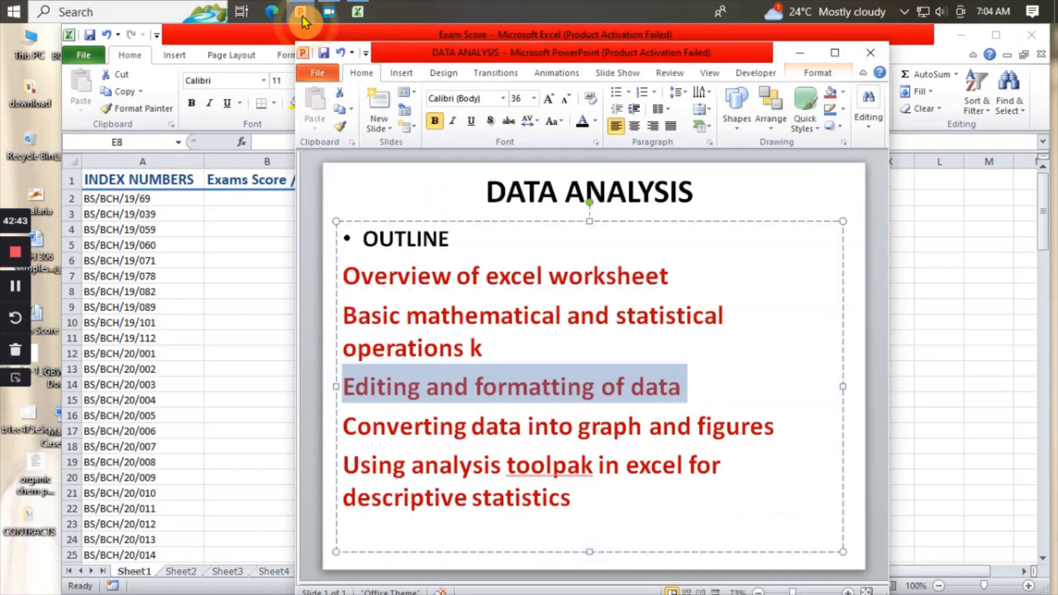
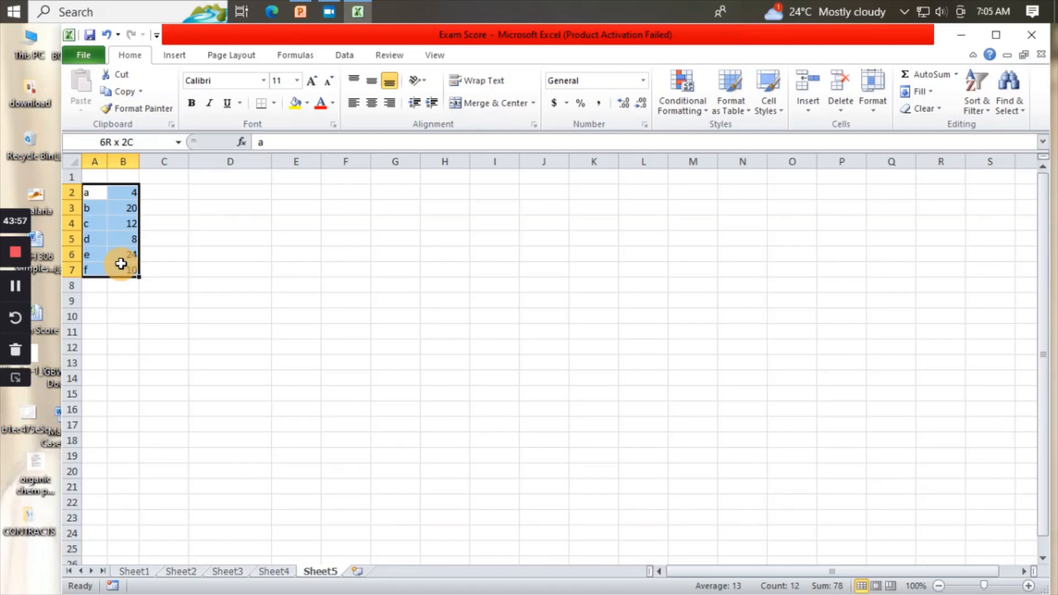
# Insert a basic 2-D pie chart from the data in A2:B7 on Sheet5
pyautogui.moveTo(120, 264); pyautogui.dragTo(122, 269)
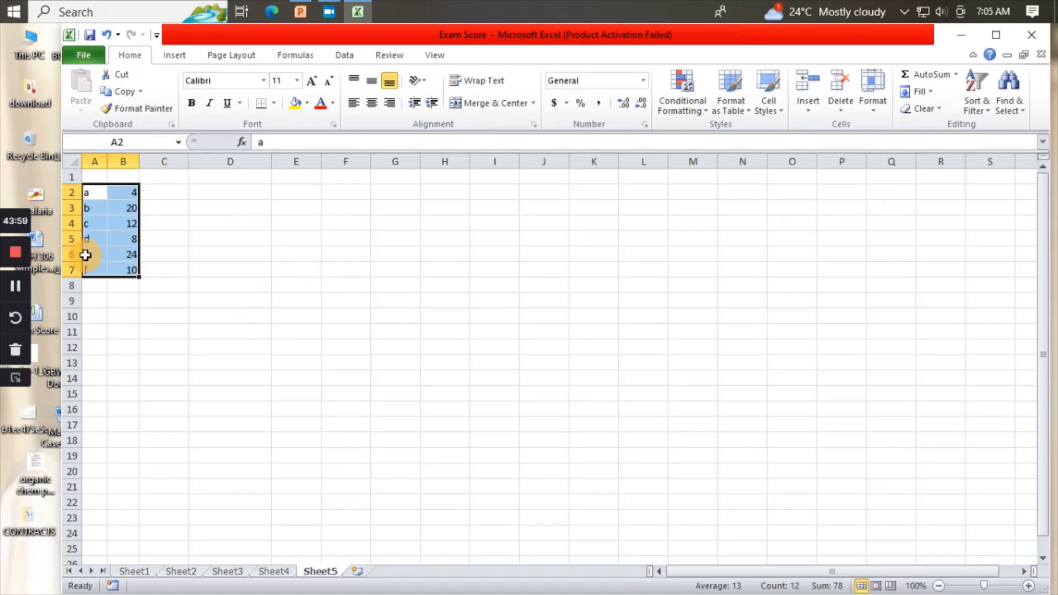
pyautogui.click(174, 57)
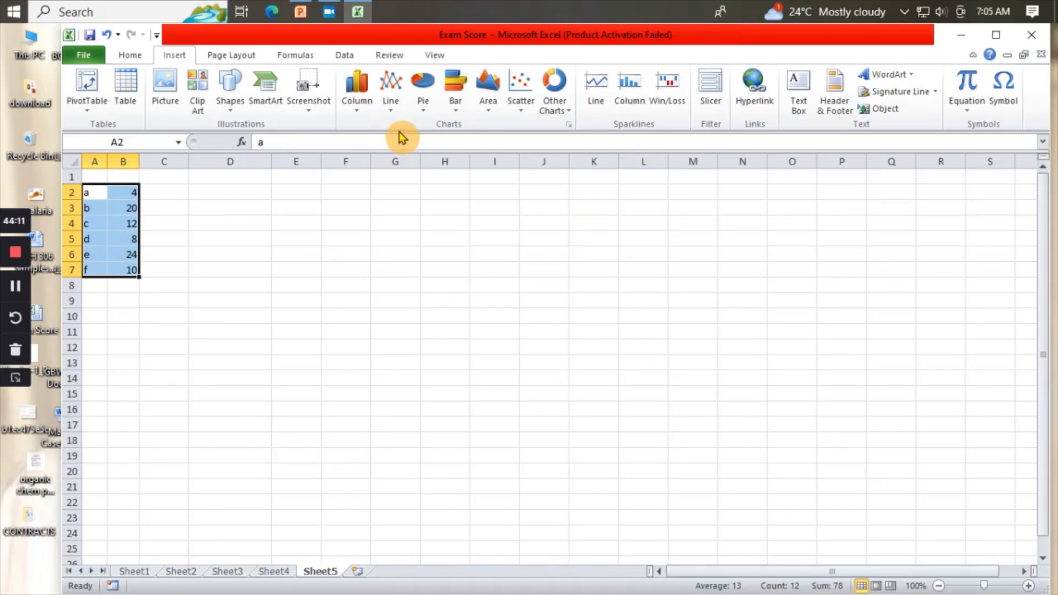
pyautogui.click(423, 116)
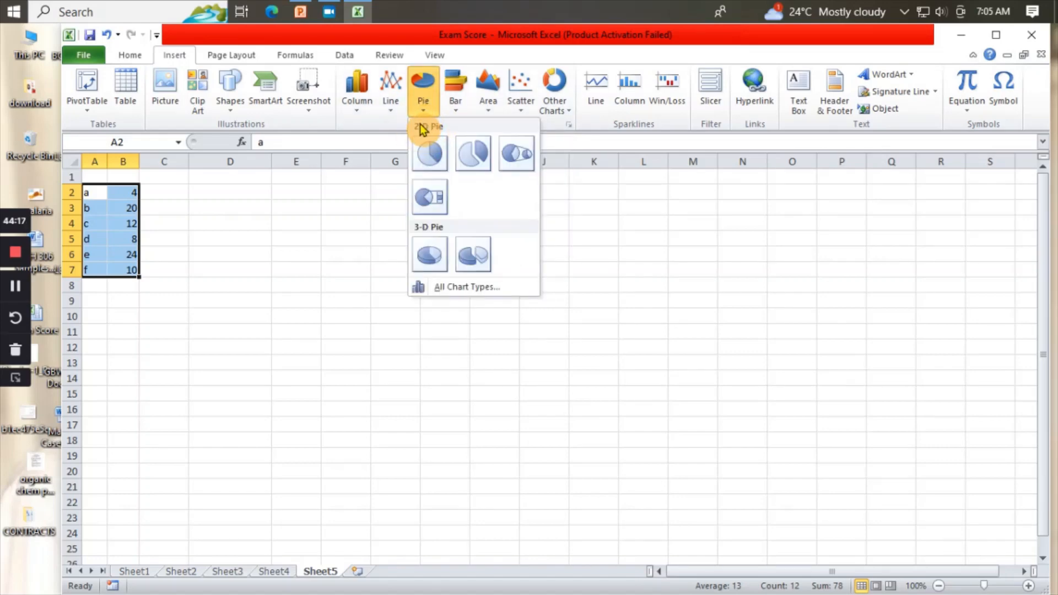
pyautogui.click(430, 147)
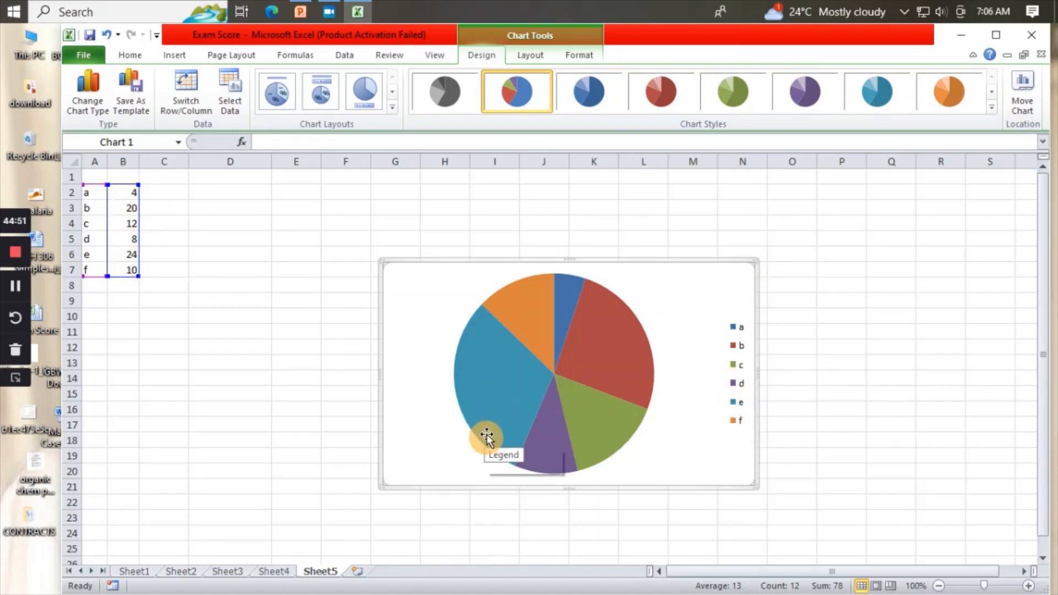
# Set the pie chart's text color to a light blue theme color
pyautogui.moveTo(505, 422)
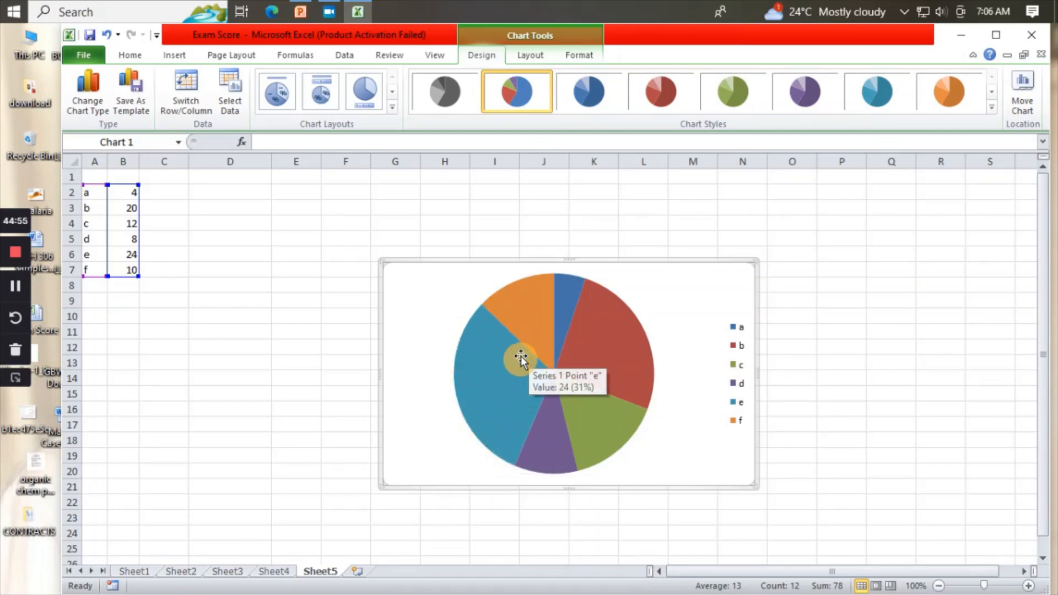
pyautogui.rightClick(671, 313)
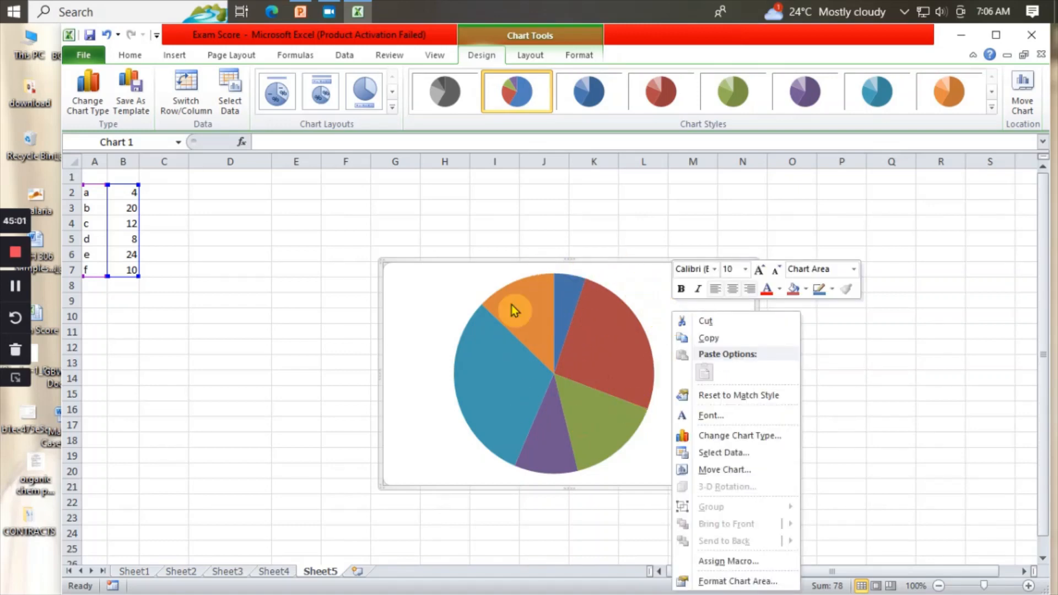
pyautogui.click(773, 291)
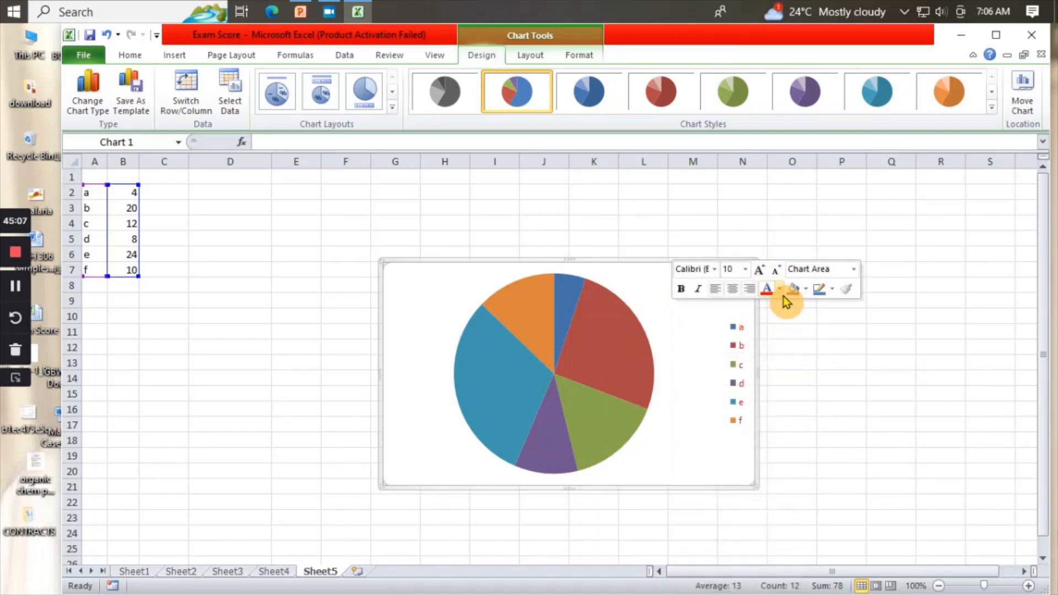
pyautogui.click(781, 292)
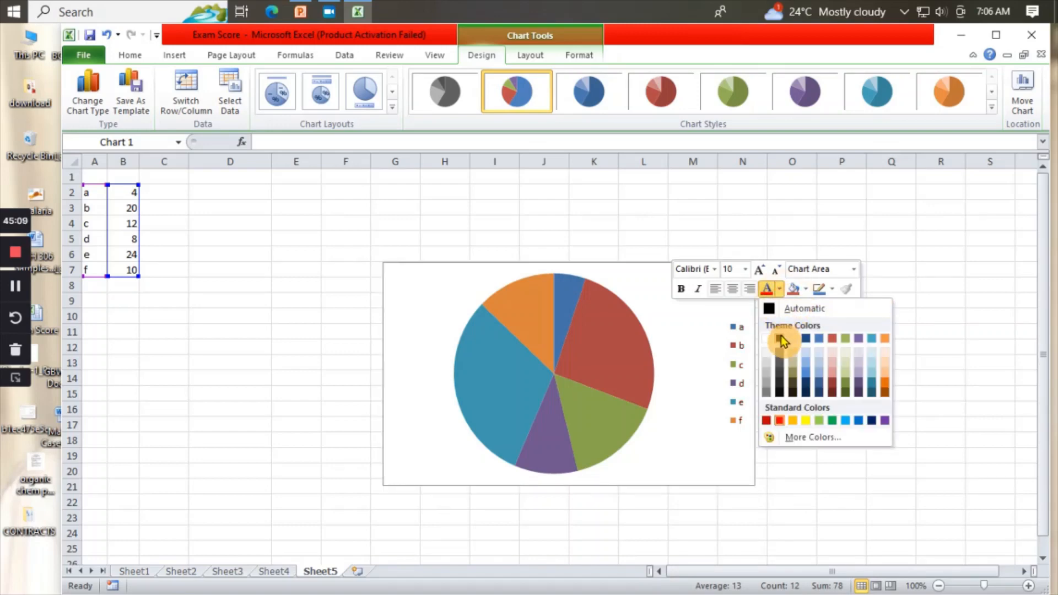
pyautogui.click(800, 363)
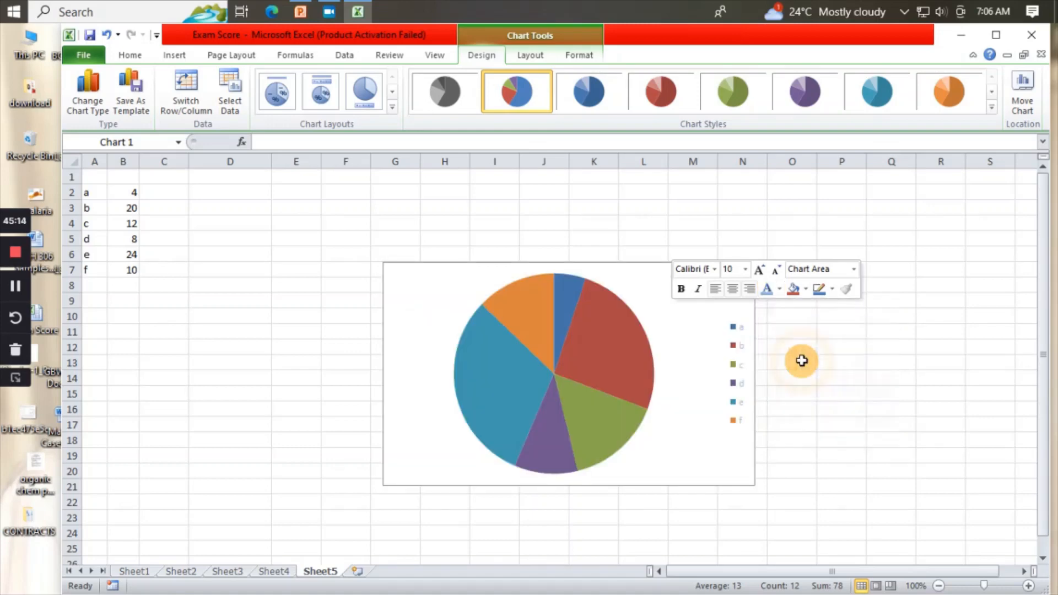
# Fill the pie chart's chart area with the lightest orange theme color
pyautogui.rightClick(689, 336)
pyautogui.rightClick(694, 307)
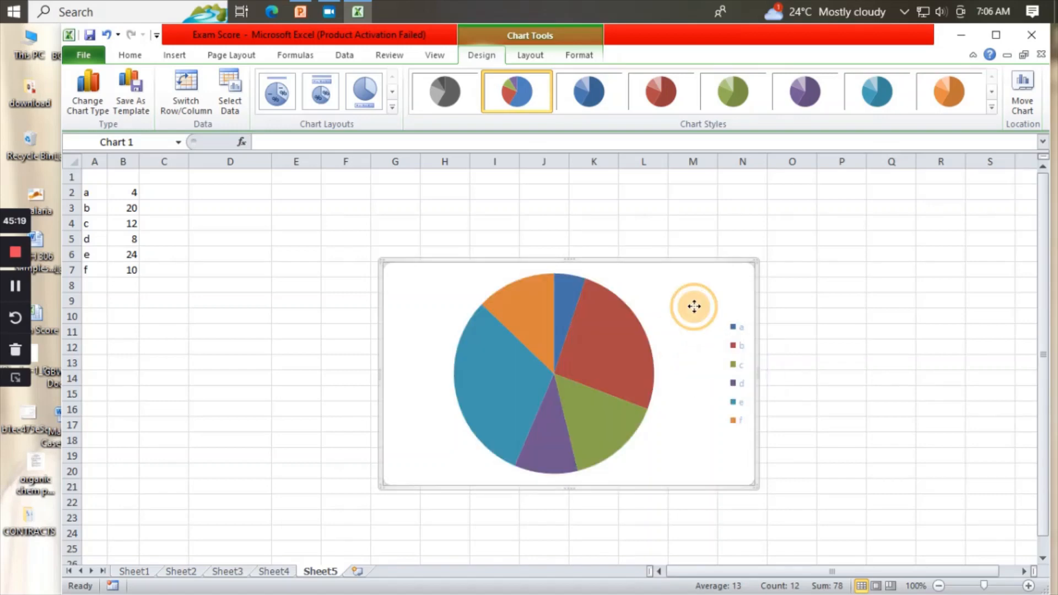
pyautogui.click(688, 292)
pyautogui.rightClick(693, 292)
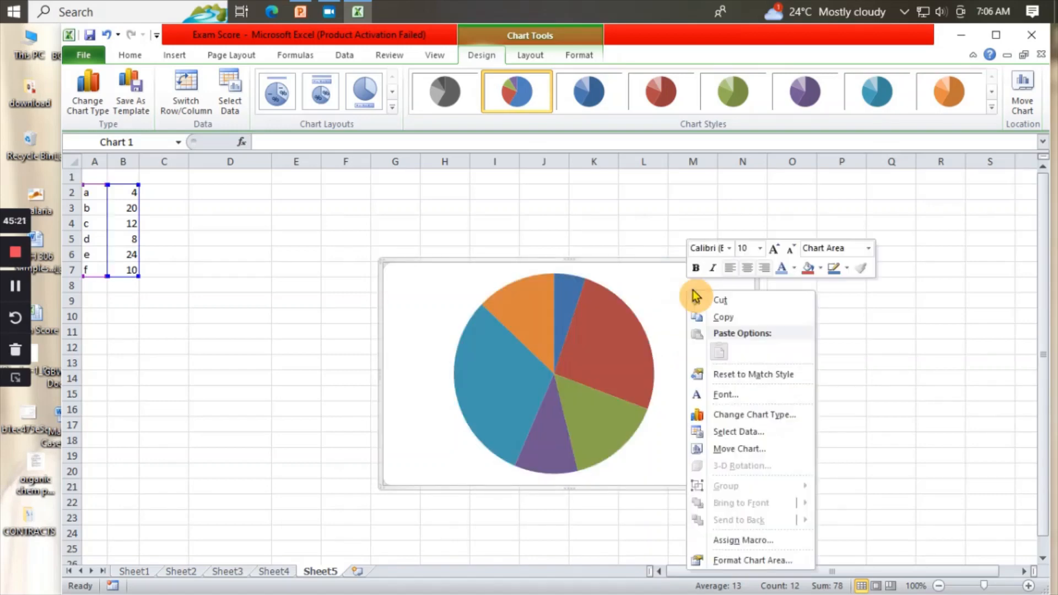
pyautogui.click(821, 272)
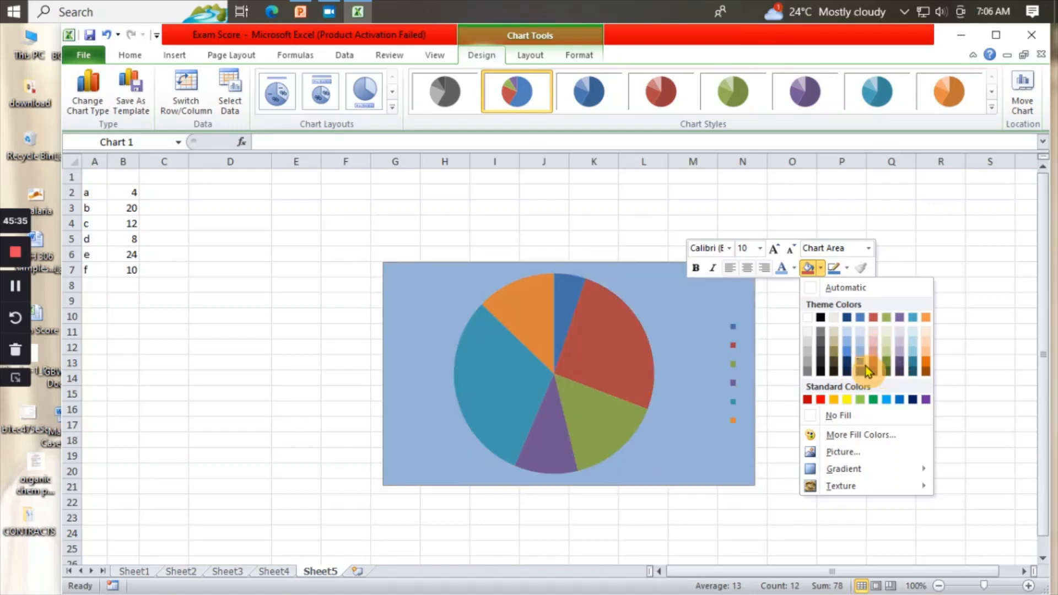
pyautogui.click(927, 331)
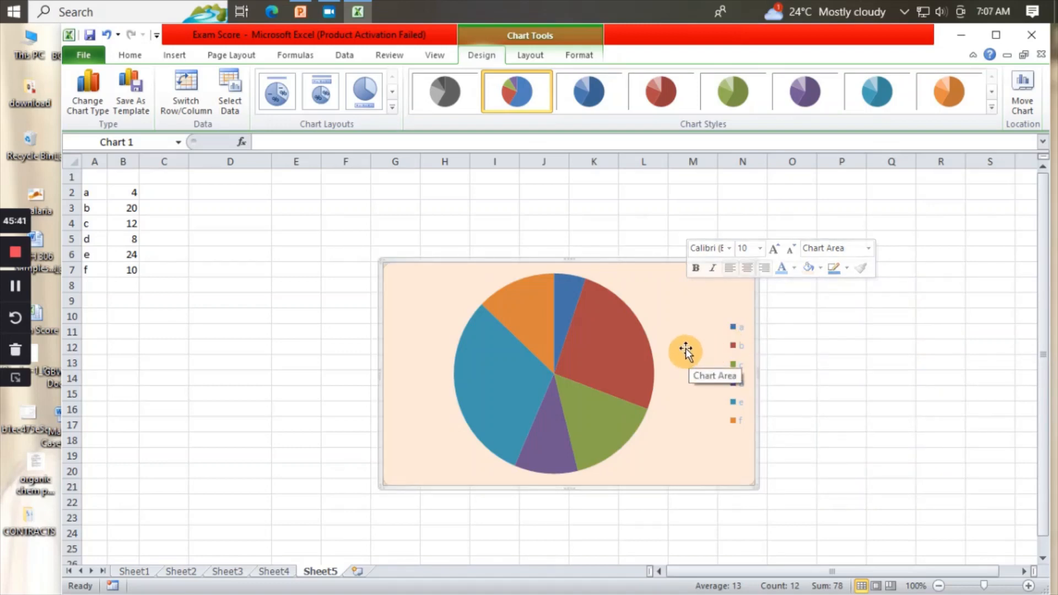
pyautogui.click(847, 269)
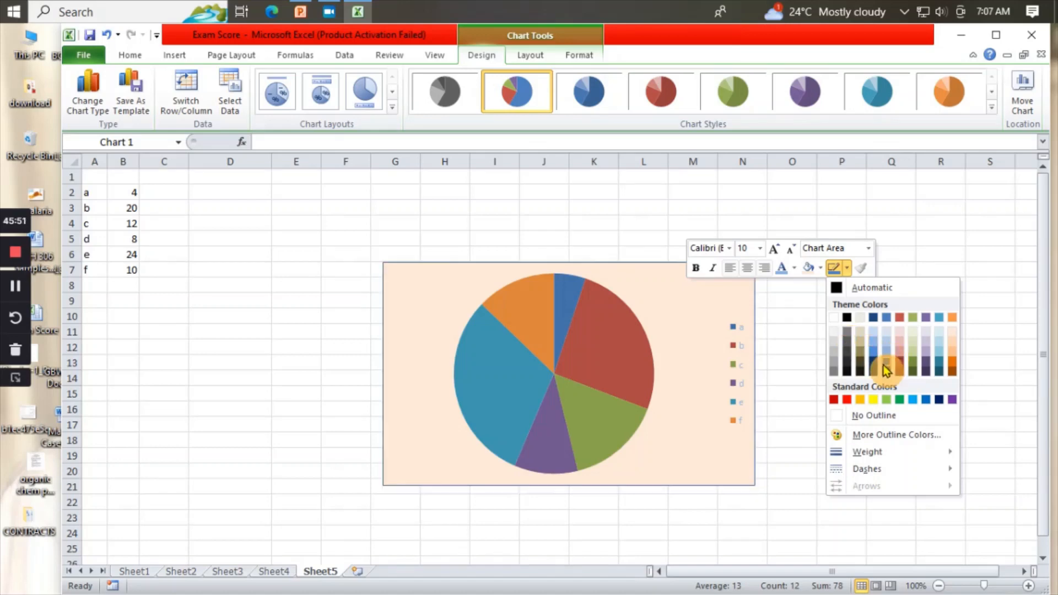
pyautogui.click(692, 334)
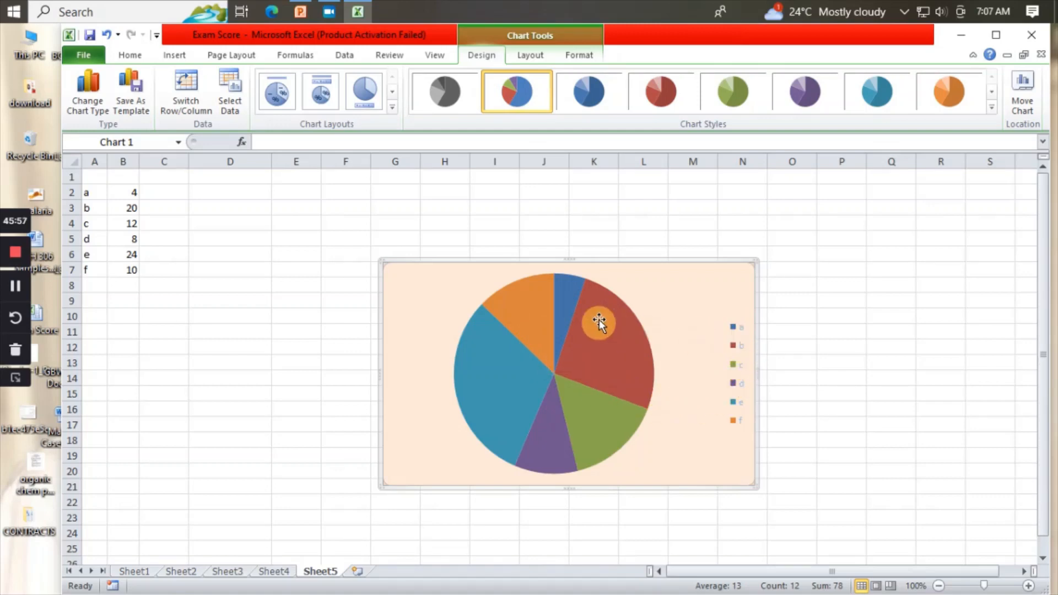
# Add data labels to the slices of the pie series
pyautogui.moveTo(601, 320)
pyautogui.rightClick(600, 319)
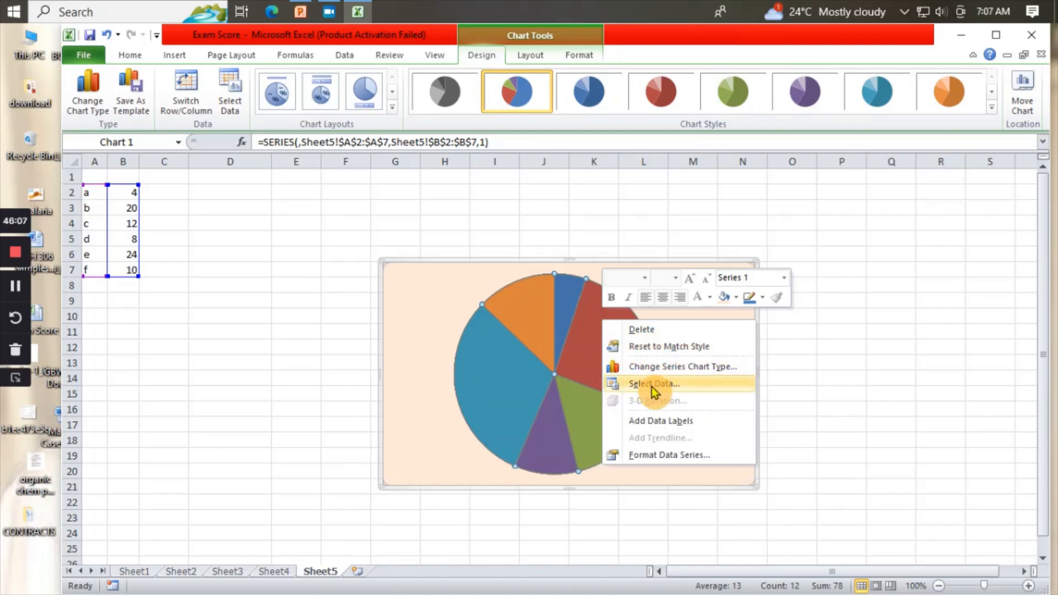
pyautogui.click(647, 421)
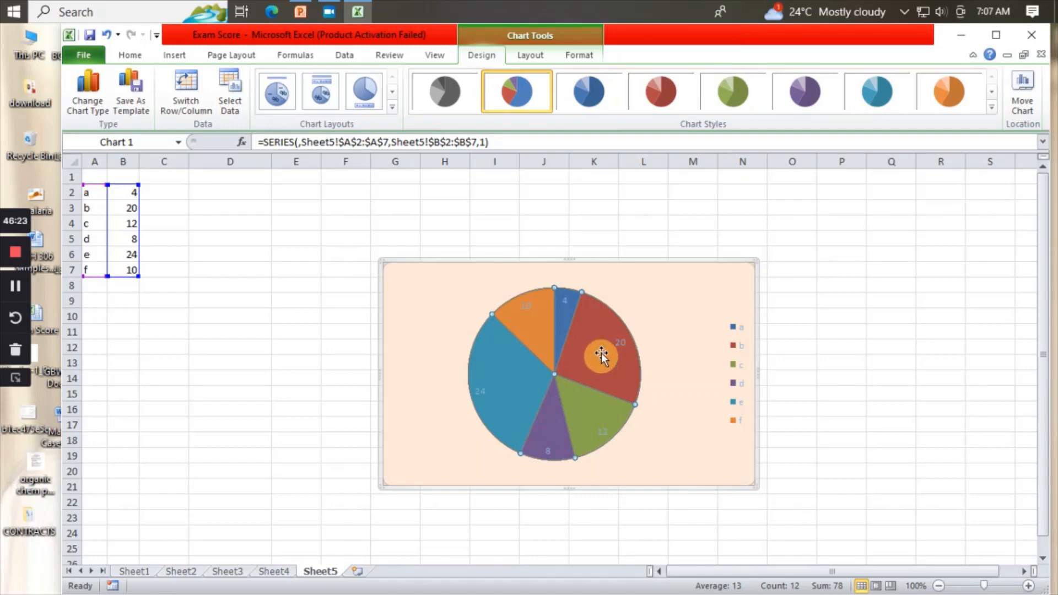
# Try moving the data label of slice f outside the pie, and undo the move
pyautogui.moveTo(617, 355)
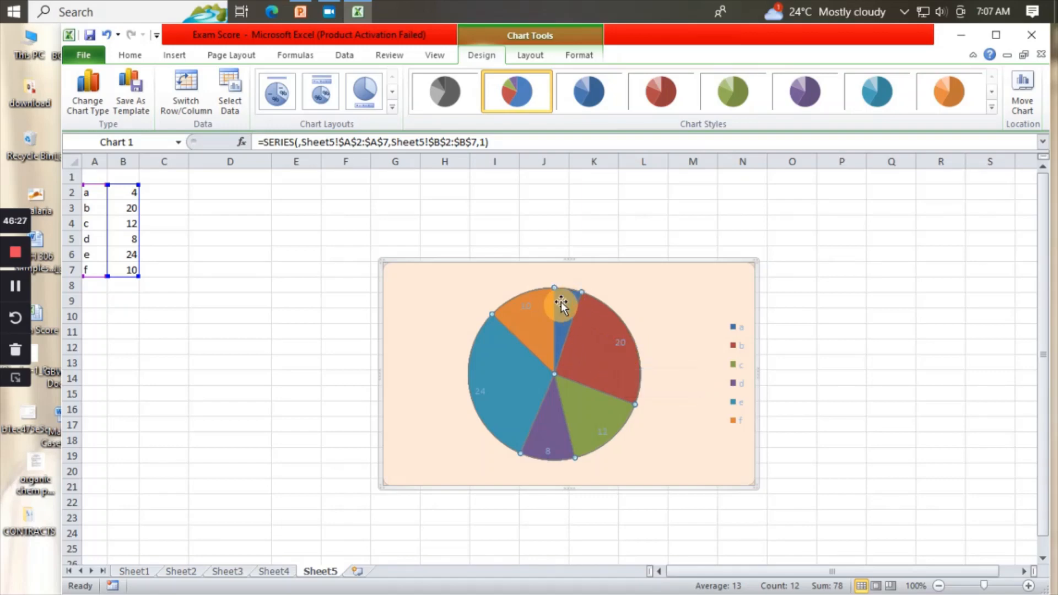
pyautogui.click(524, 306)
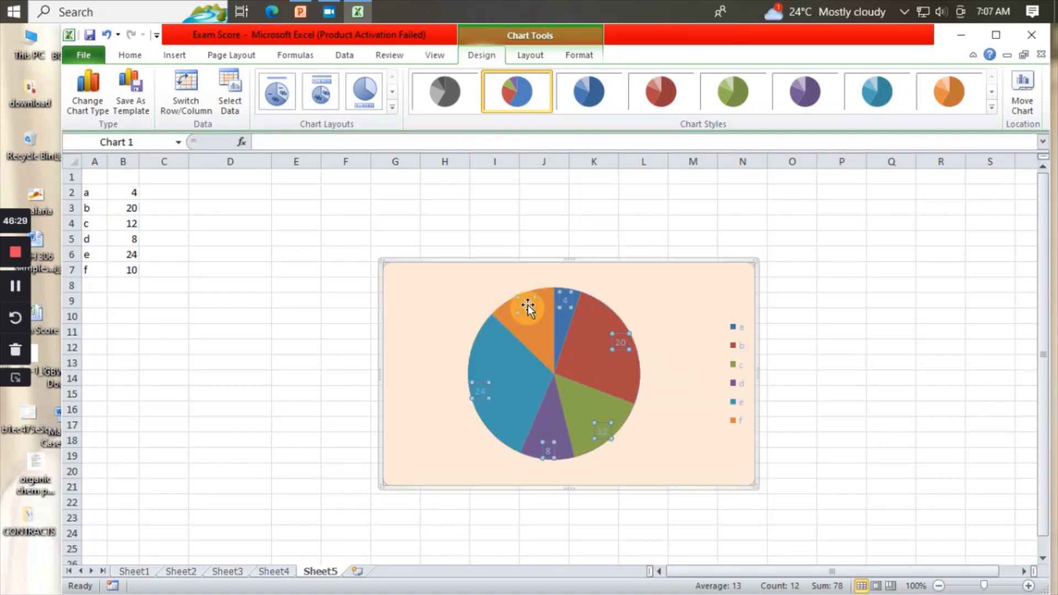
pyautogui.moveTo(533, 302); pyautogui.dragTo(612, 276)
pyautogui.hotkey('ctrl', 'z')
# Format the pie's data labels to include the category name and percentage along with the value
pyautogui.moveTo(593, 355)
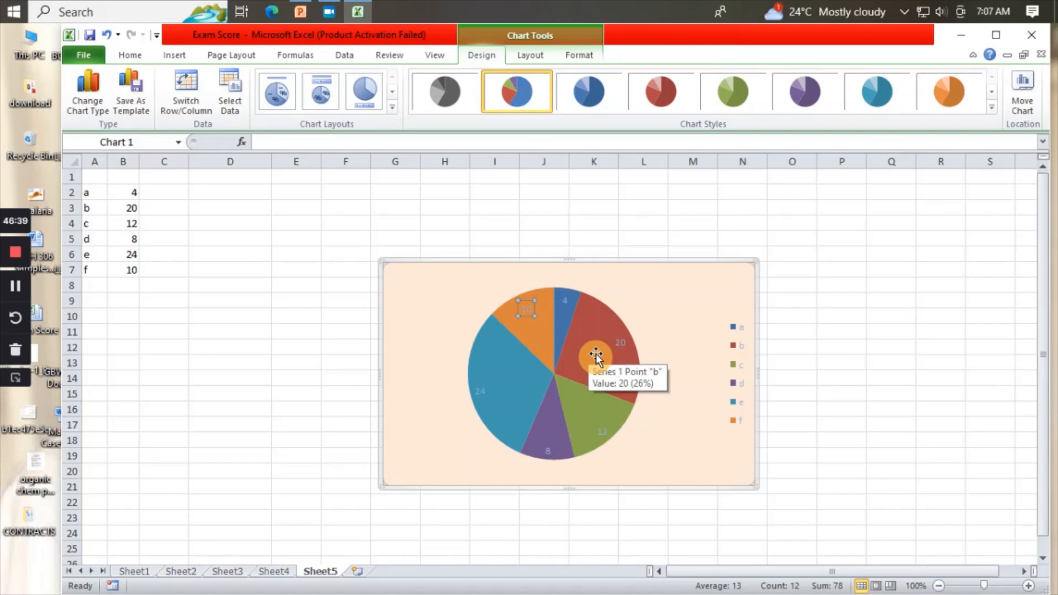
pyautogui.rightClick(601, 349)
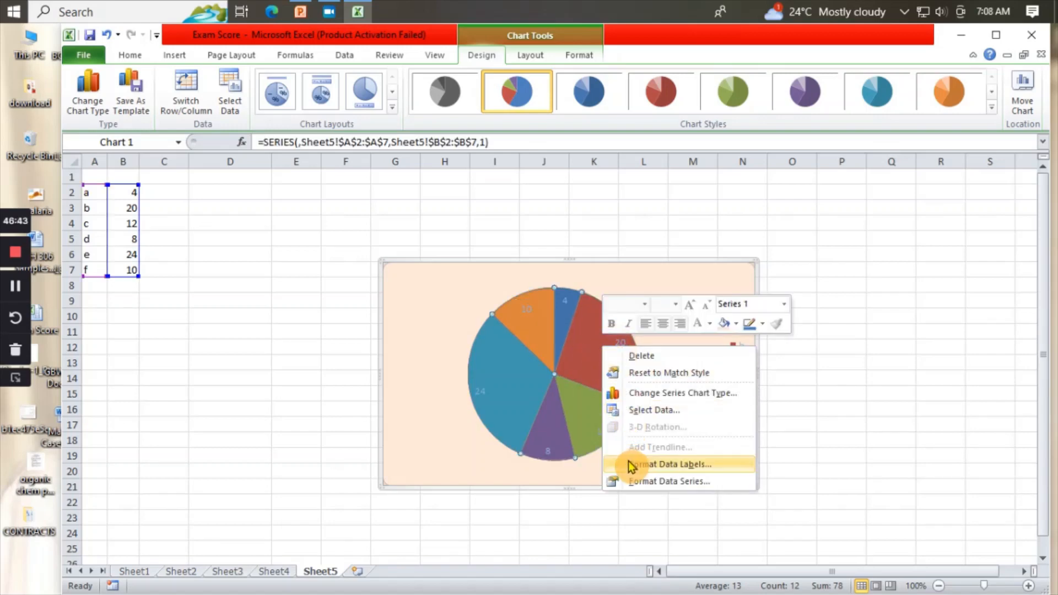
pyautogui.click(669, 465)
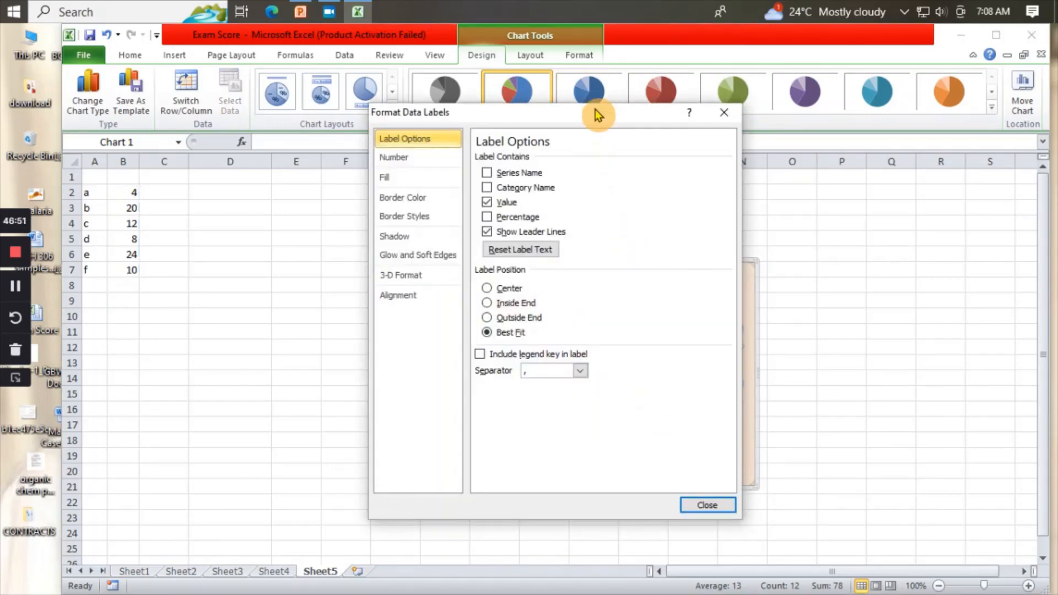
pyautogui.moveTo(596, 109); pyautogui.dragTo(887, 184)
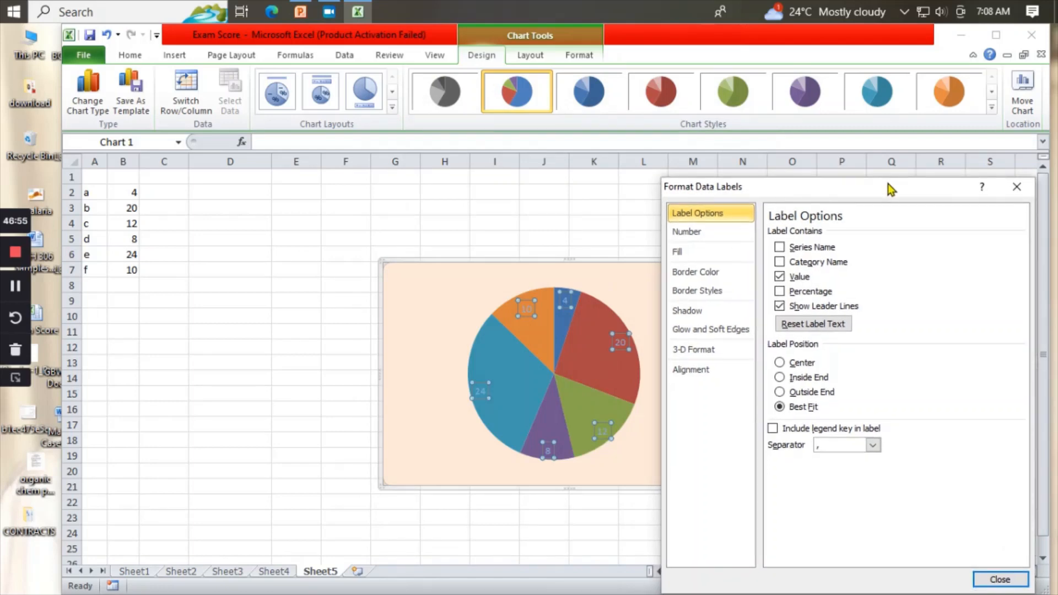
pyautogui.click(784, 270)
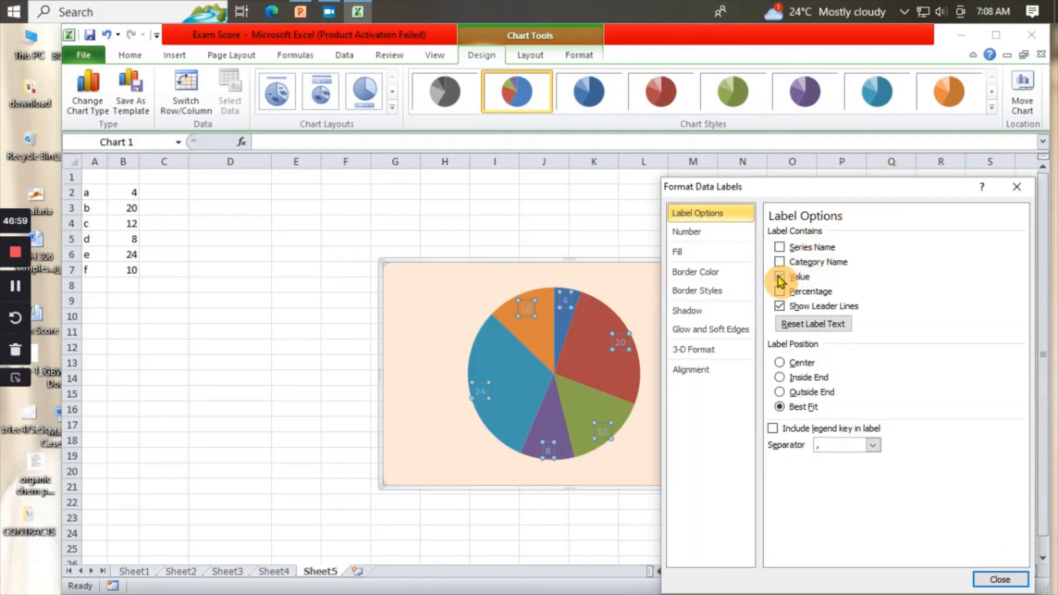
pyautogui.click(780, 265)
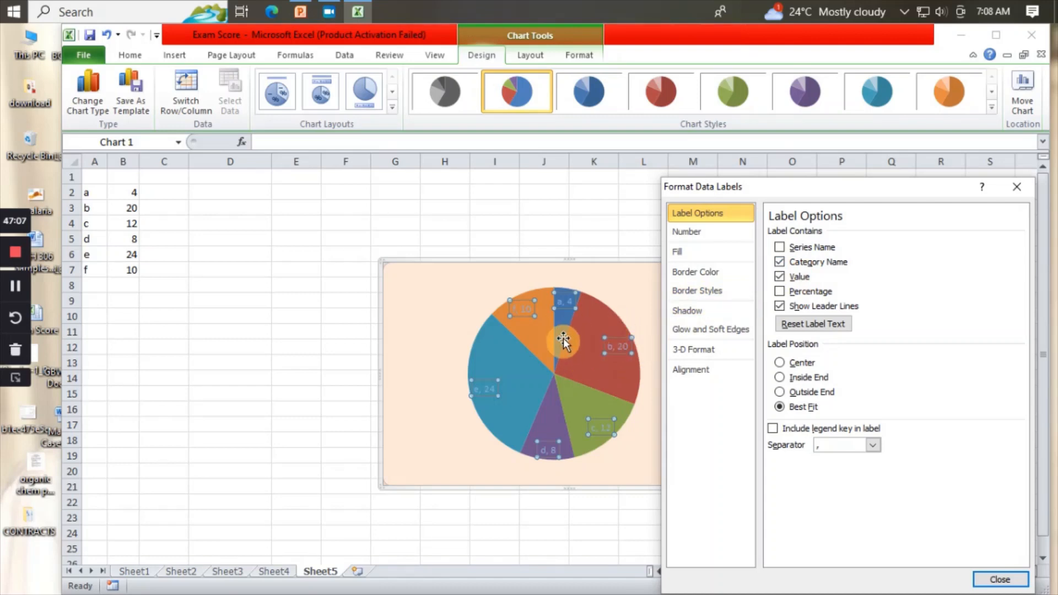
pyautogui.moveTo(563, 338)
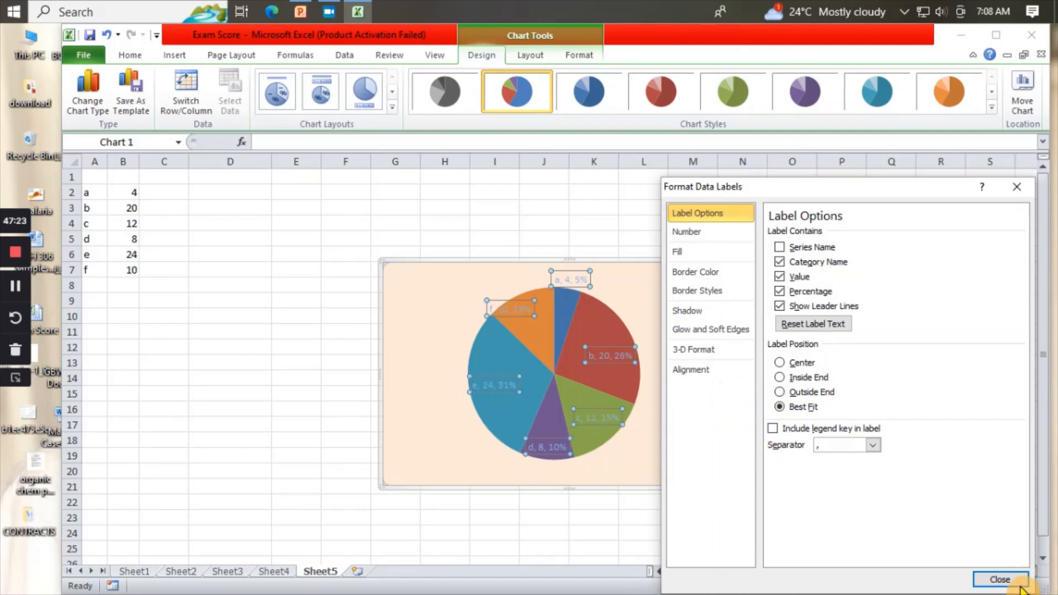
pyautogui.click(1000, 580)
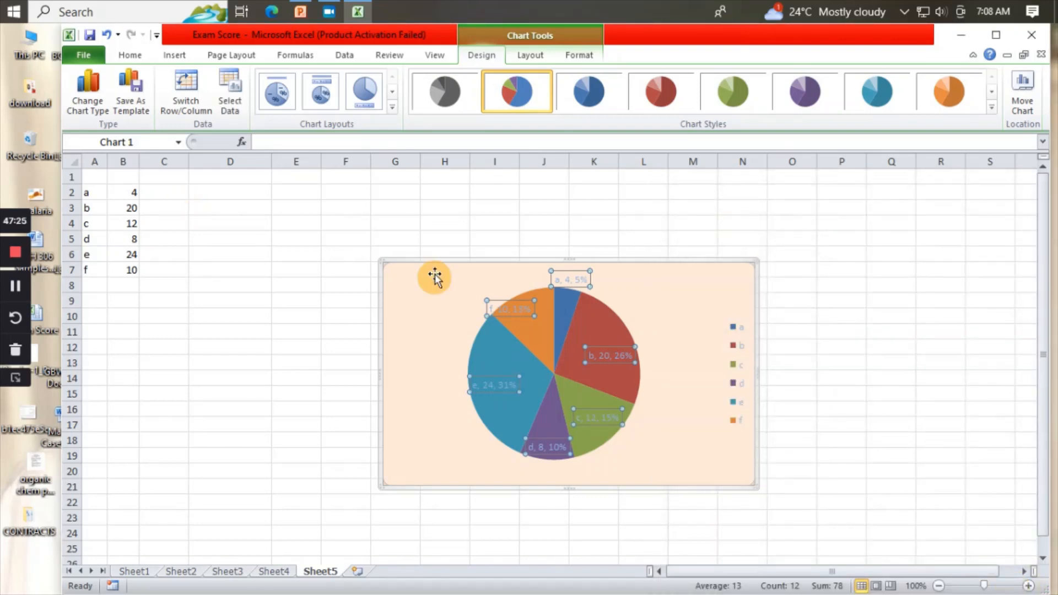
# Apply the first chart layout, with a chart title and category names and percentages on the slices
pyautogui.click(393, 327)
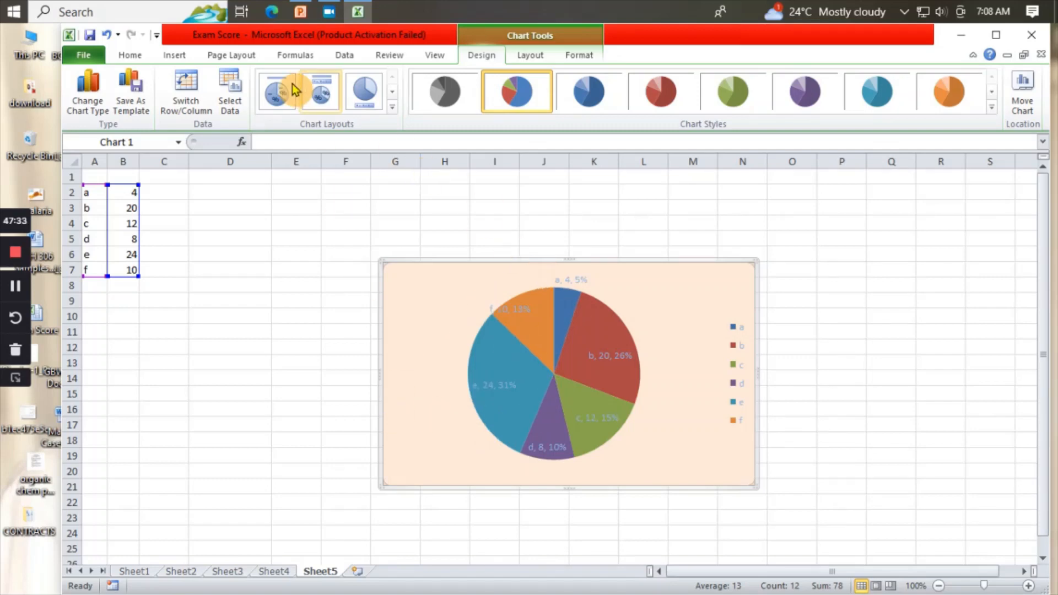
pyautogui.click(278, 93)
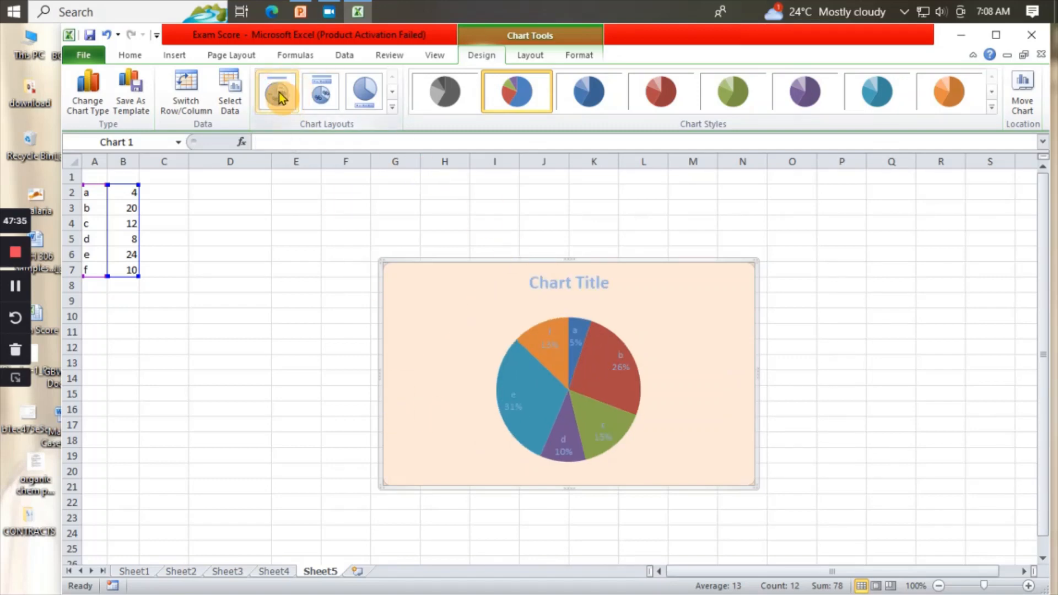
# Replace the pie chart's placeholder title with "Enocks tutorials"
pyautogui.click(568, 280)
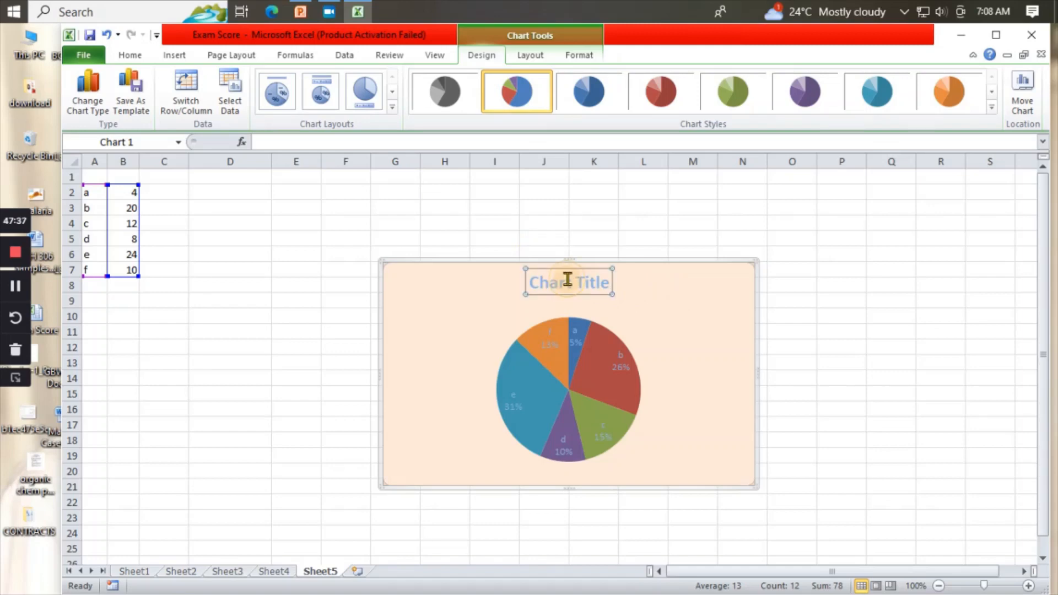
pyautogui.doubleClick(611, 282)
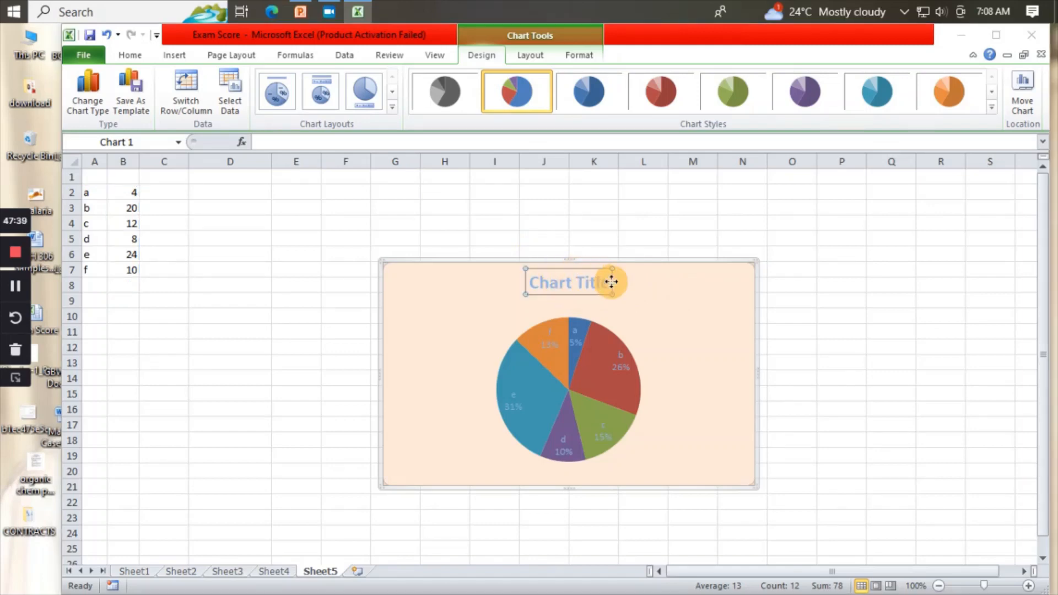
pyautogui.click(1020, 190)
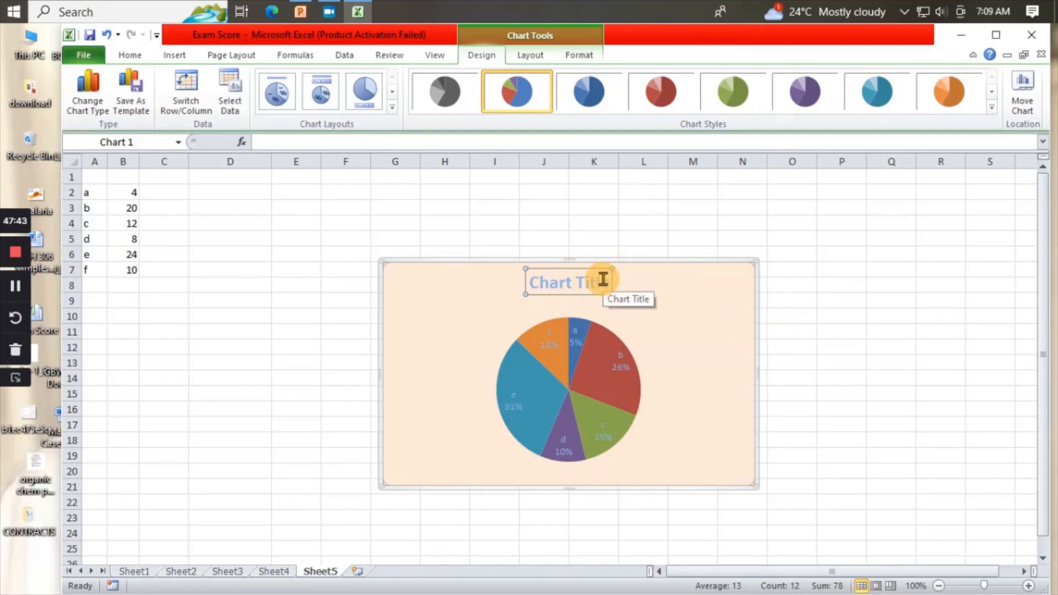
pyautogui.click(605, 283)
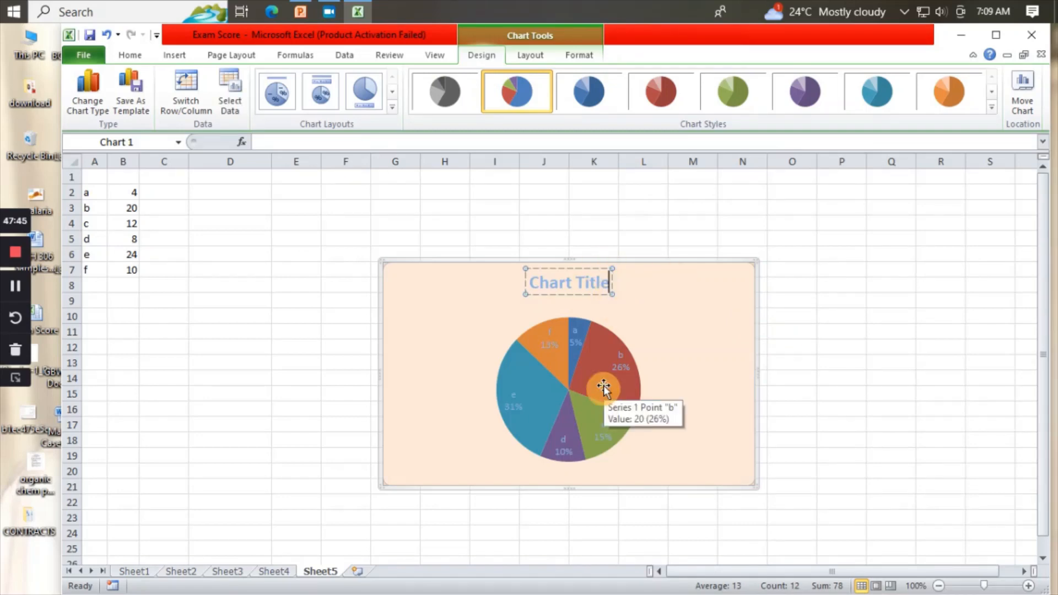
pyautogui.press('BackSpace')
pyautogui.press('BackSpace')
pyautogui.press('BackSpace')
pyautogui.press('BackSpace')
pyautogui.press('BackSpace')
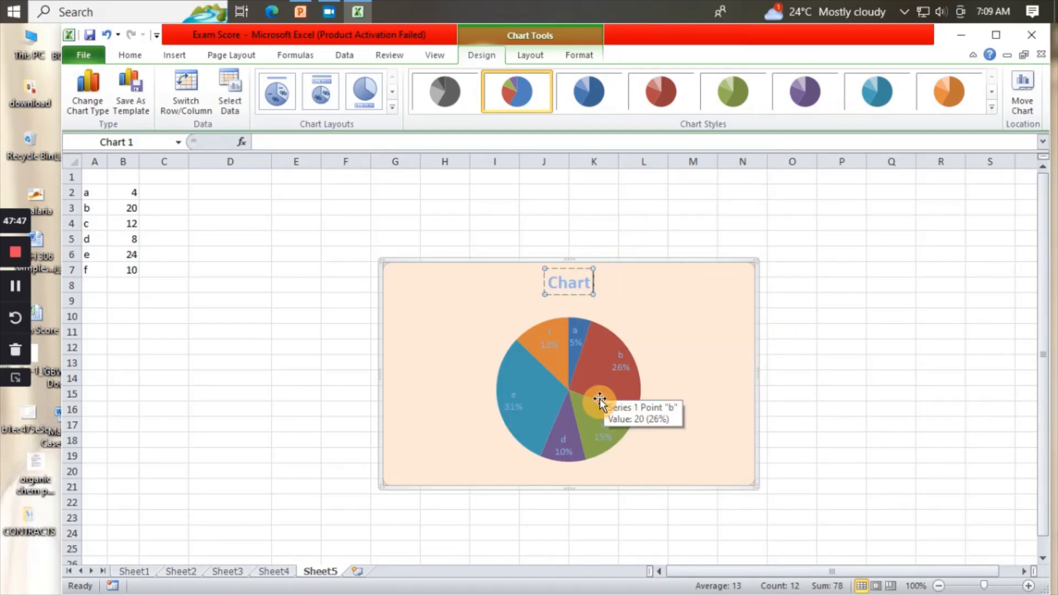
pyautogui.press('BackSpace')
pyautogui.press('BackSpace')
pyautogui.press('BackSpace')
pyautogui.press('BackSpace')
pyautogui.press('BackSpace')
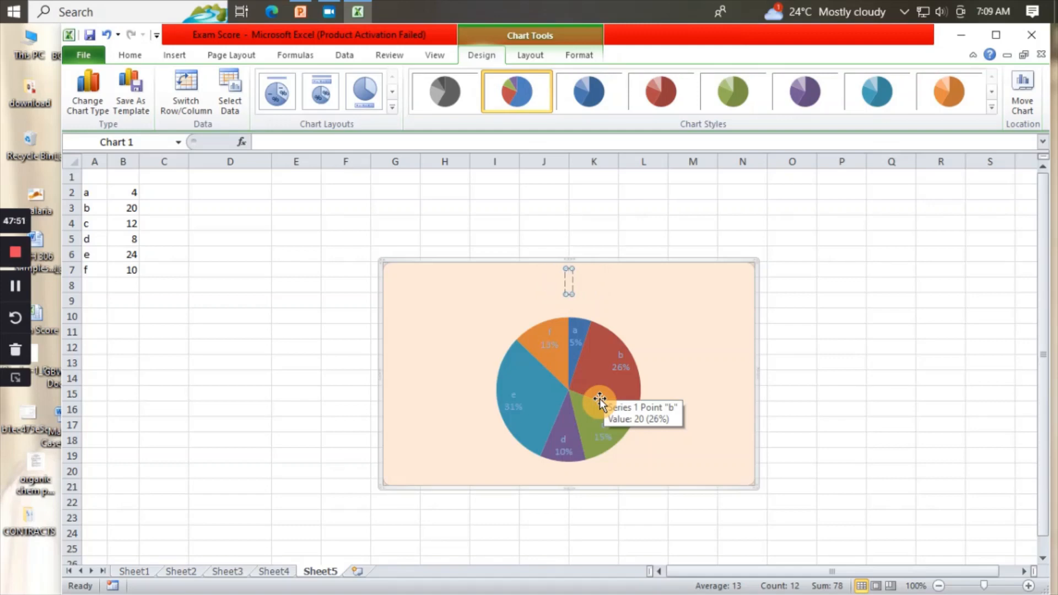
pyautogui.write('Enocks')
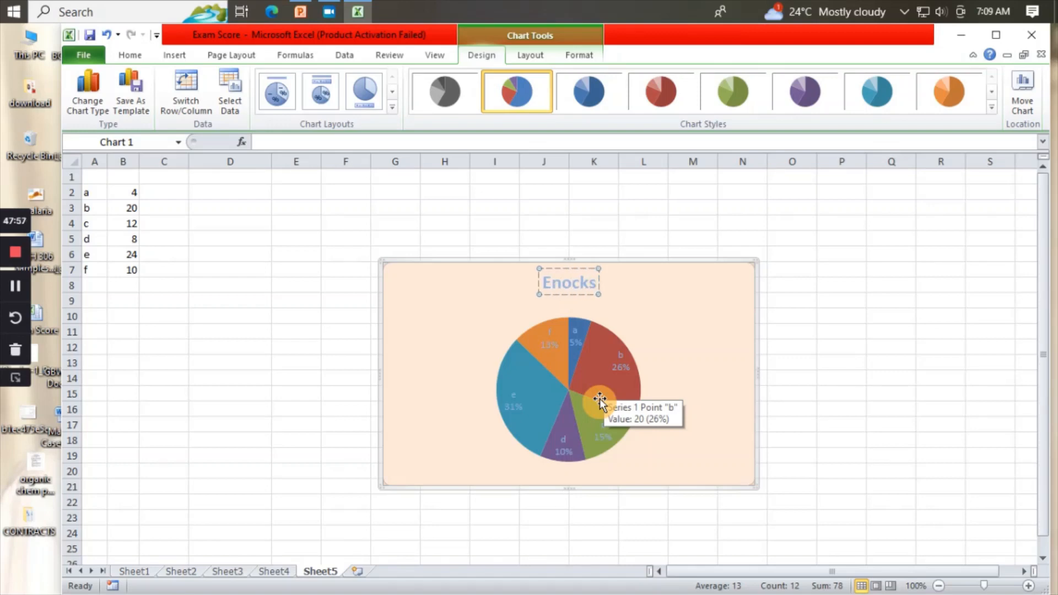
pyautogui.write(' tutor')
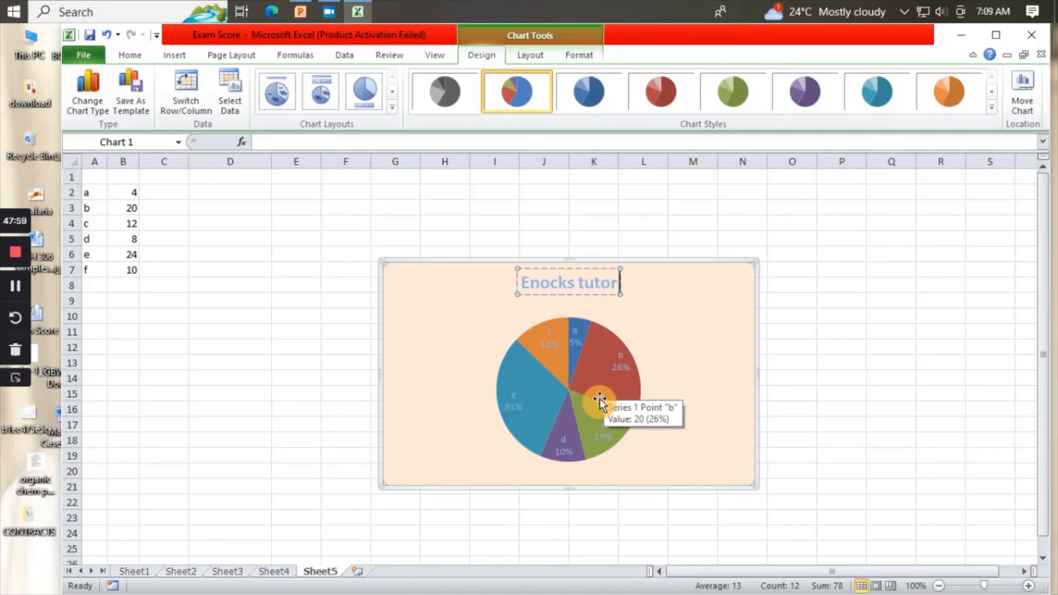
pyautogui.write('ials')
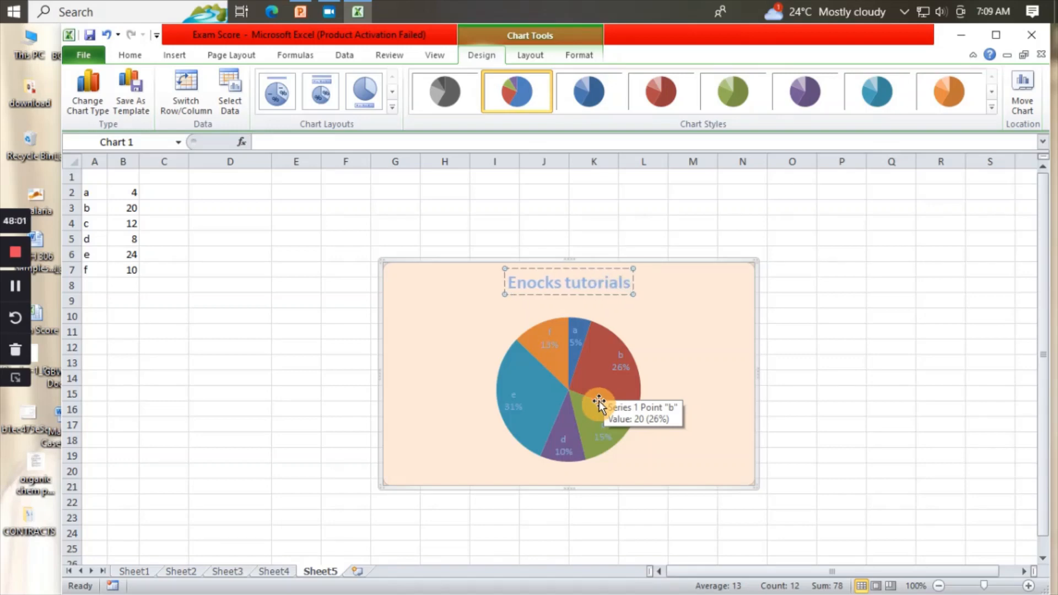
# Set the font color of the whole chart title text to Automatic black
pyautogui.click(507, 284)
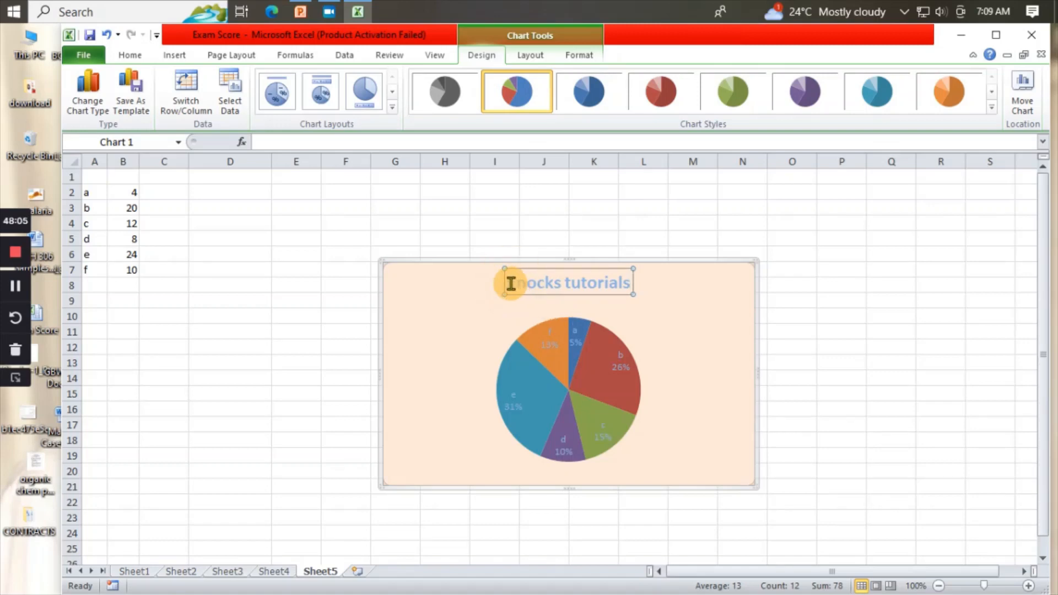
pyautogui.moveTo(511, 283); pyautogui.dragTo(624, 284)
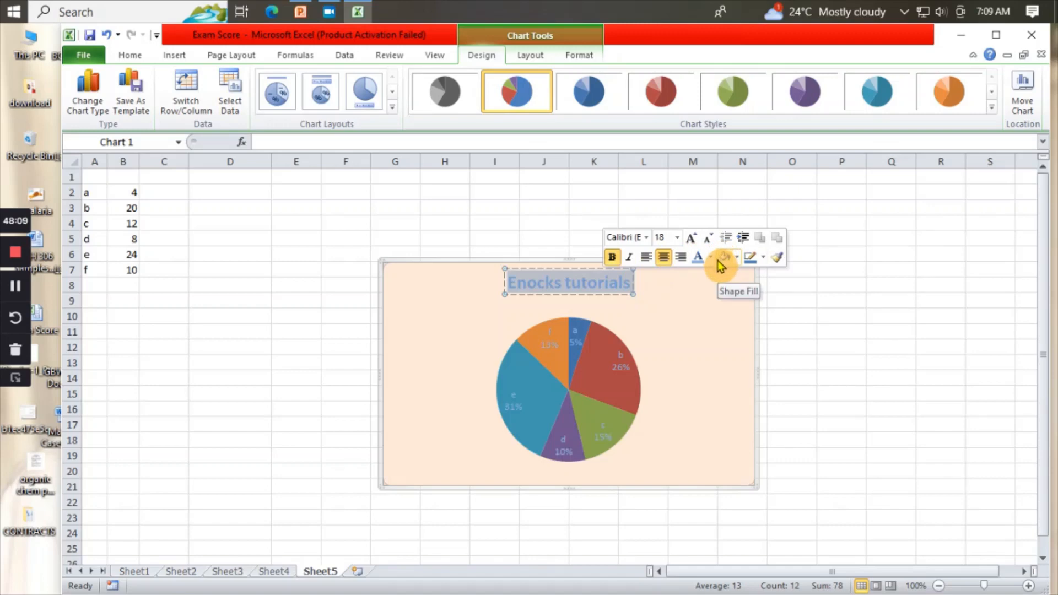
pyautogui.click(710, 259)
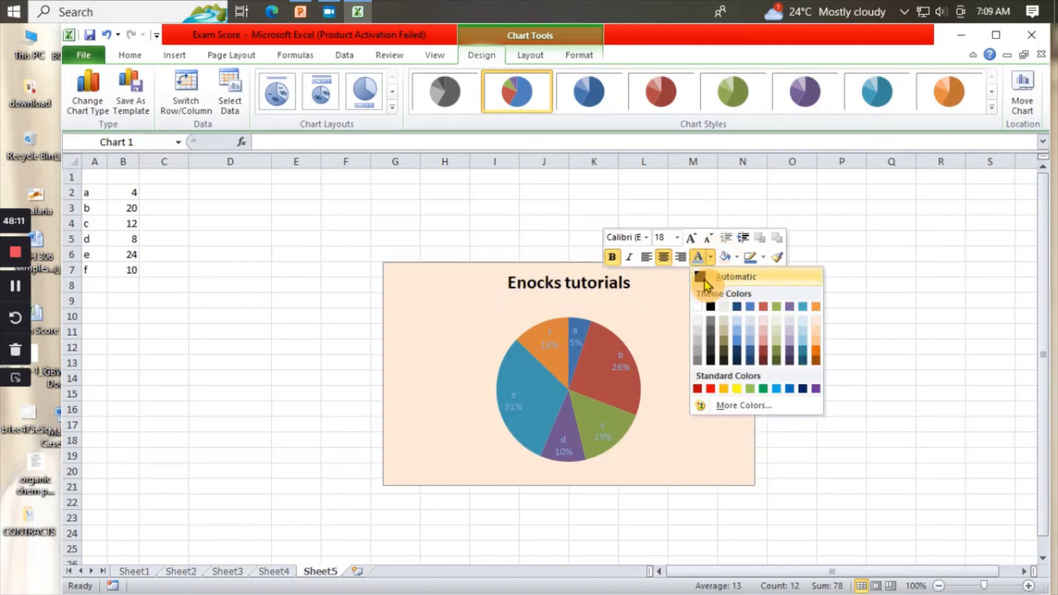
pyautogui.click(705, 278)
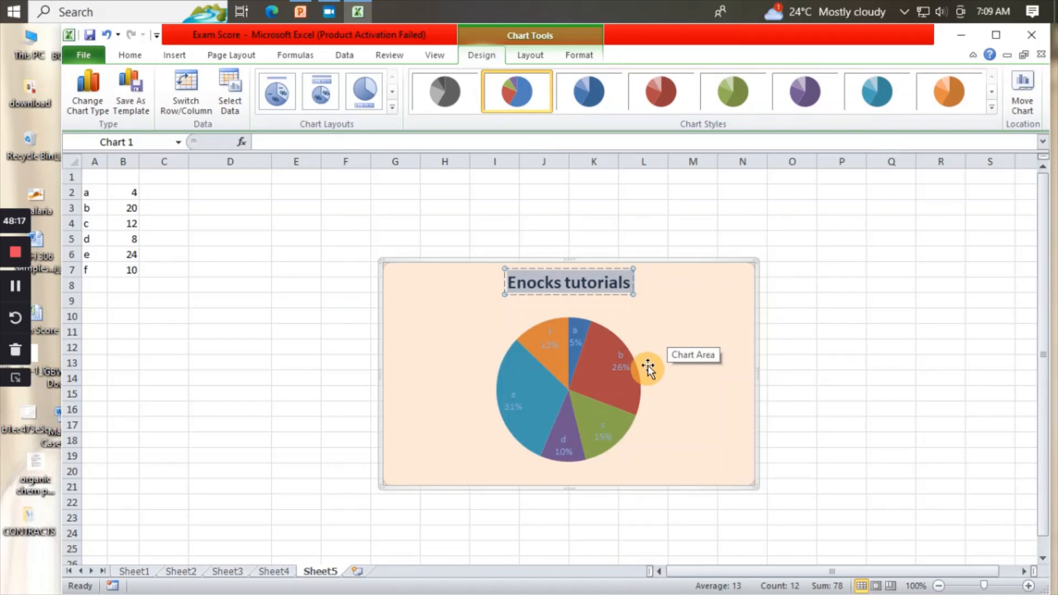
# Try the third and second chart layouts on the pie chart, and return to the first layout
pyautogui.click(363, 89)
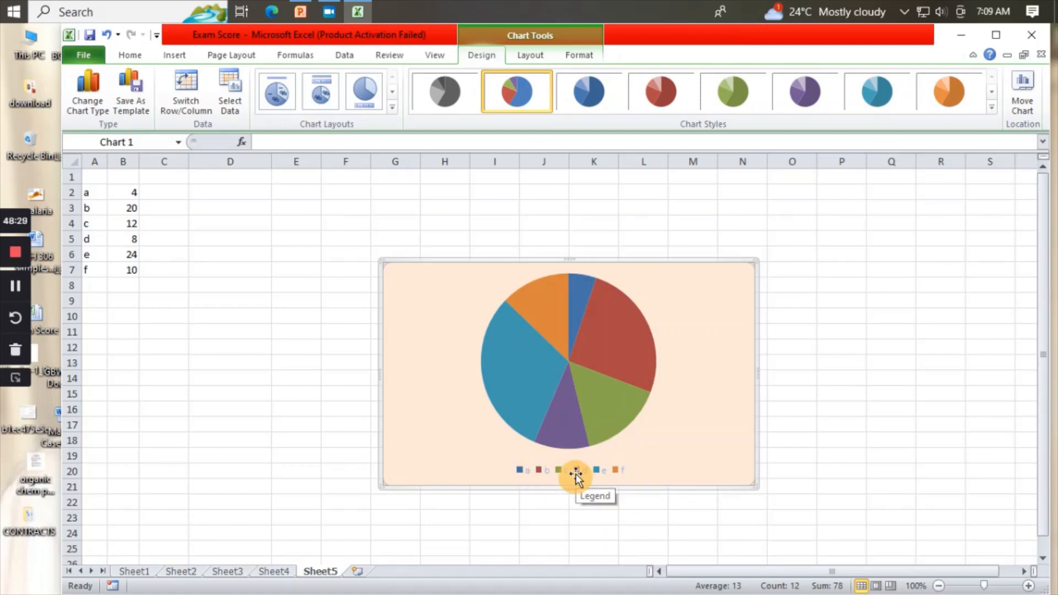
pyautogui.click(305, 88)
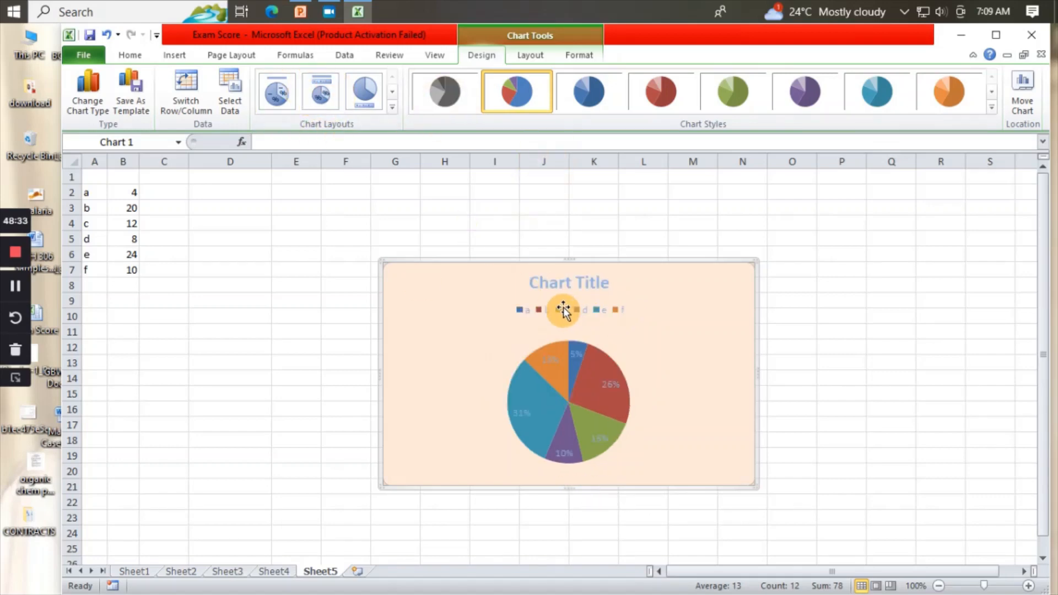
pyautogui.click(278, 92)
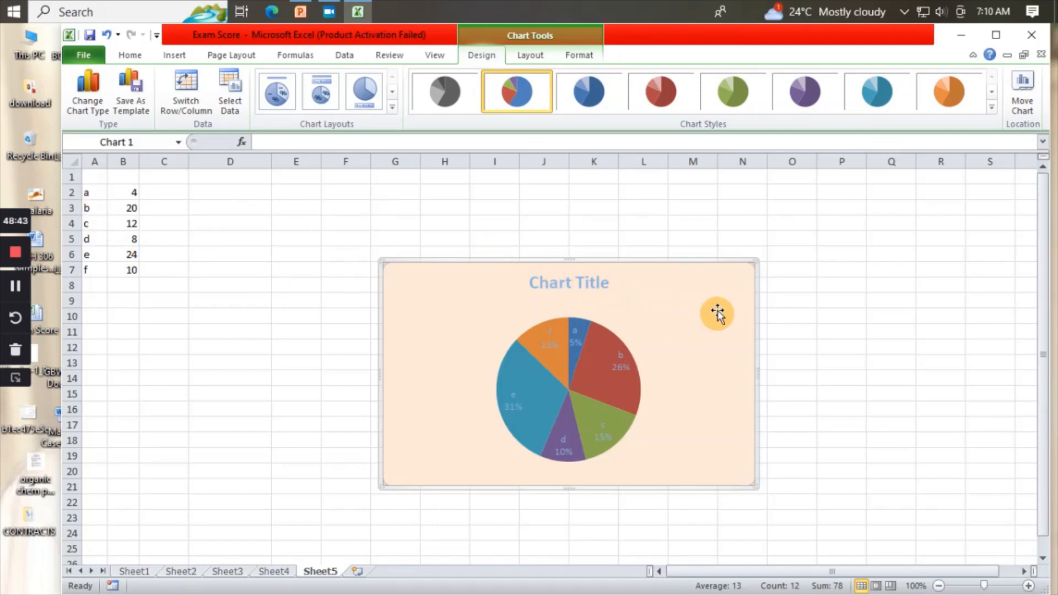
# Delete the pie chart and insert a basic 2-D line chart from the data in A2:B7
pyautogui.moveTo(719, 294); pyautogui.dragTo(720, 290)
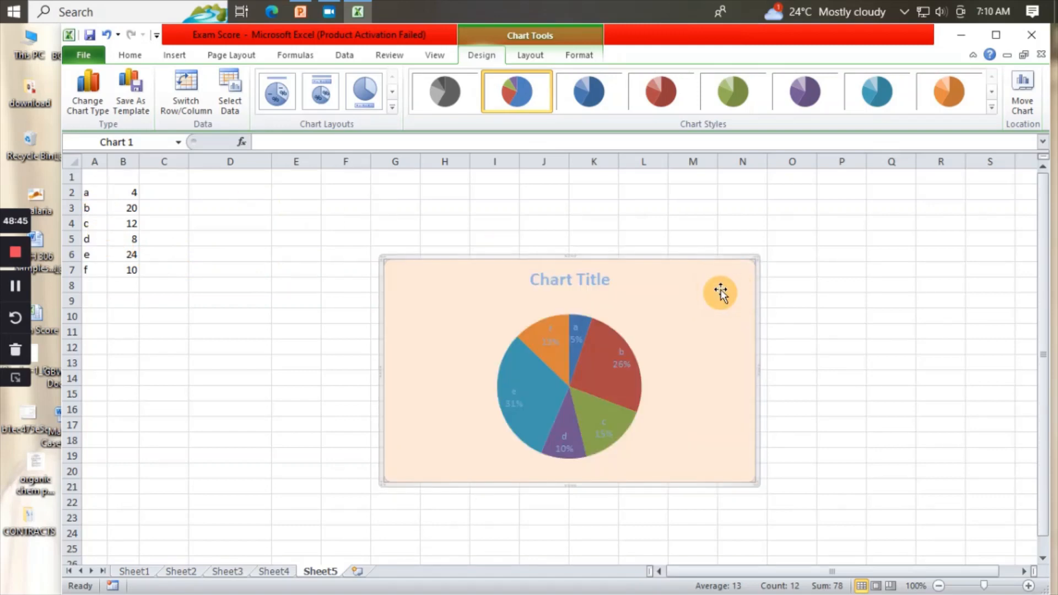
pyautogui.press('Delete')
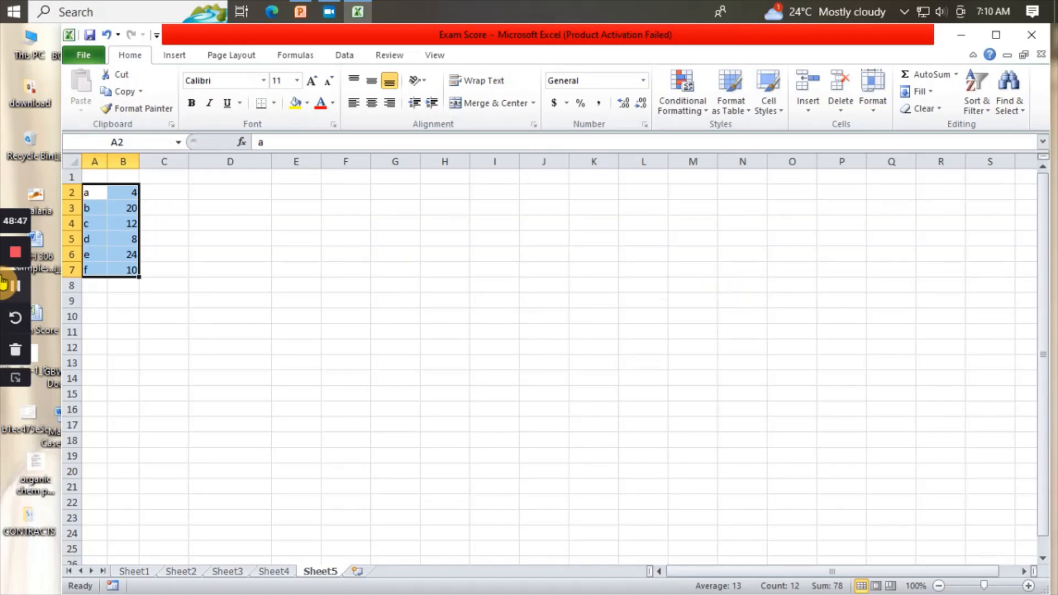
pyautogui.click(171, 55)
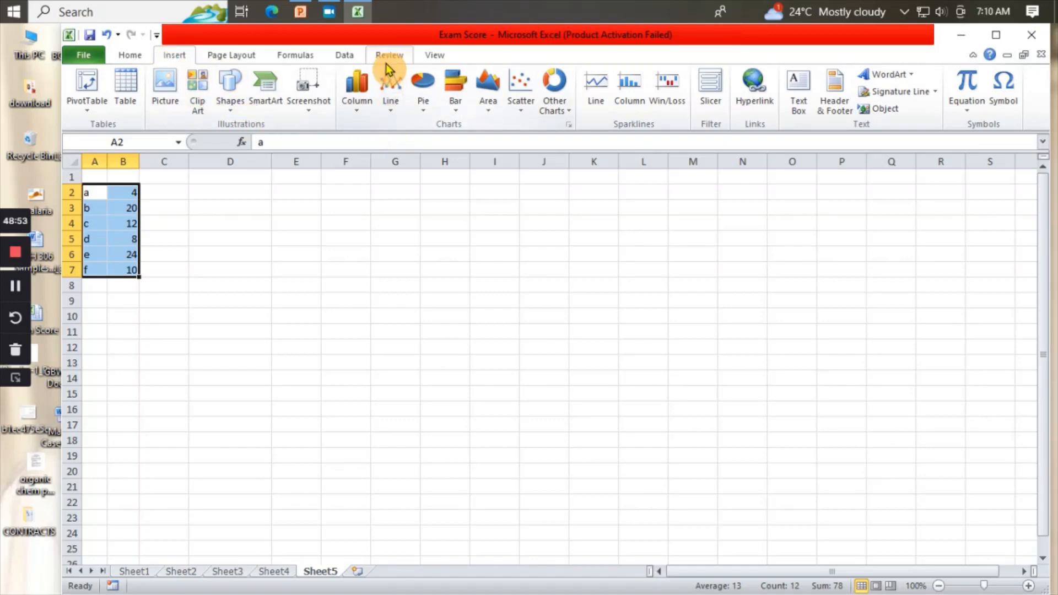
pyautogui.click(389, 111)
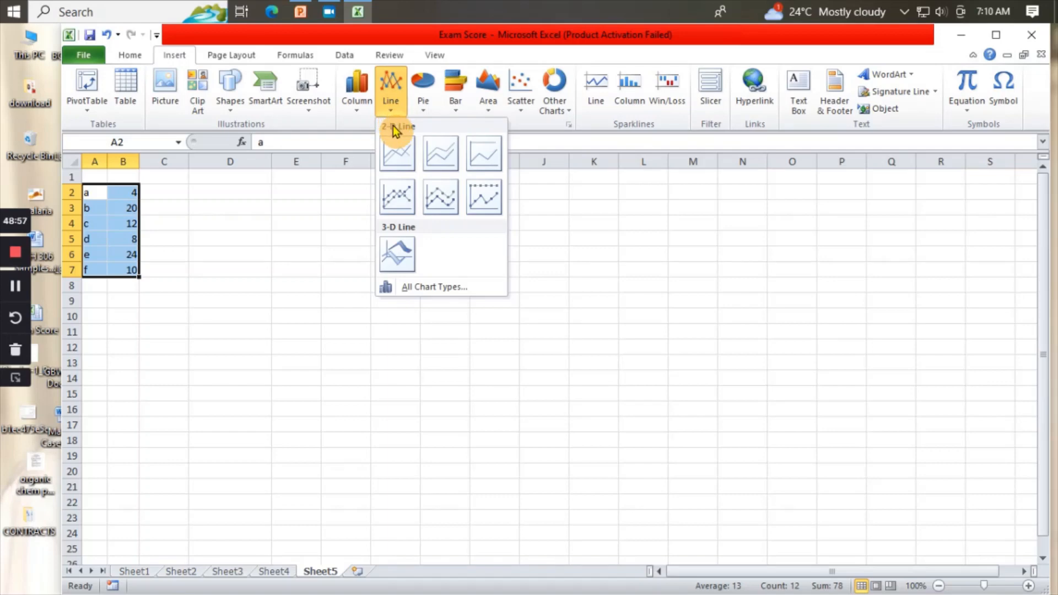
pyautogui.click(405, 145)
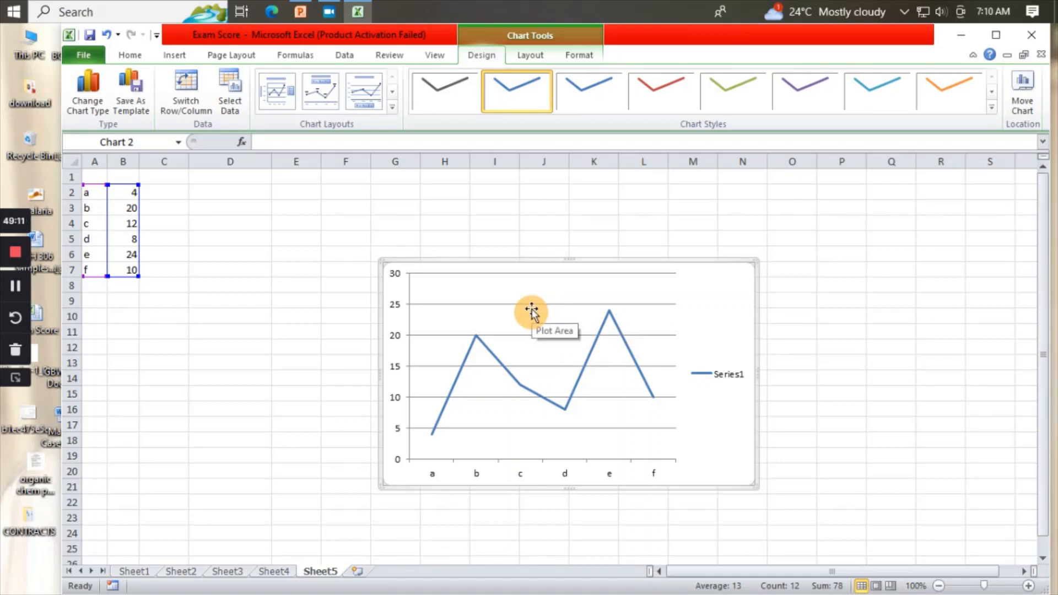
pyautogui.click(15, 285)
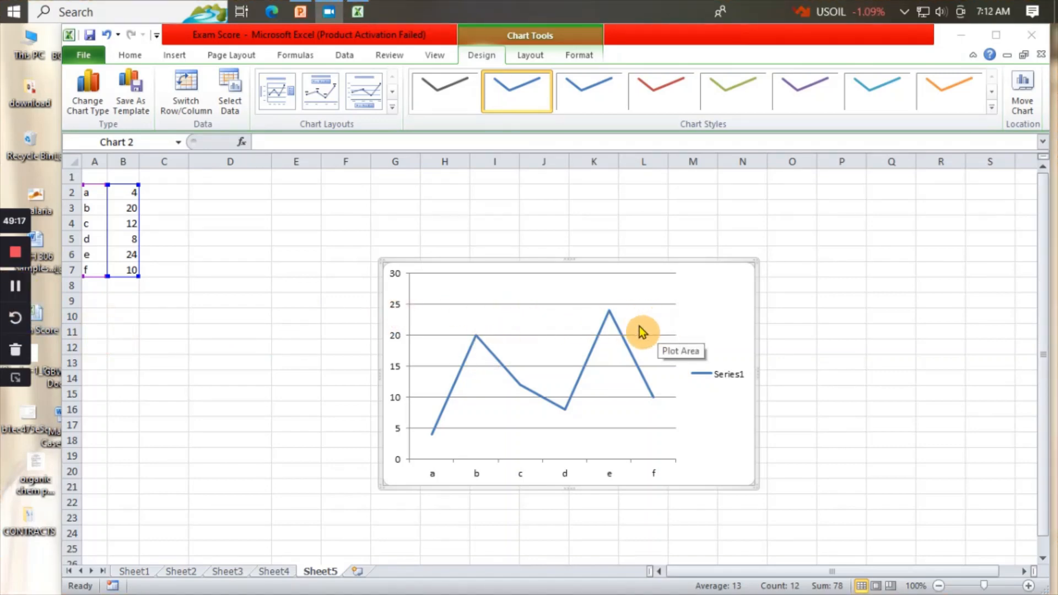
# Remove the major horizontal gridlines and the series legend from the line chart
pyautogui.click(511, 304)
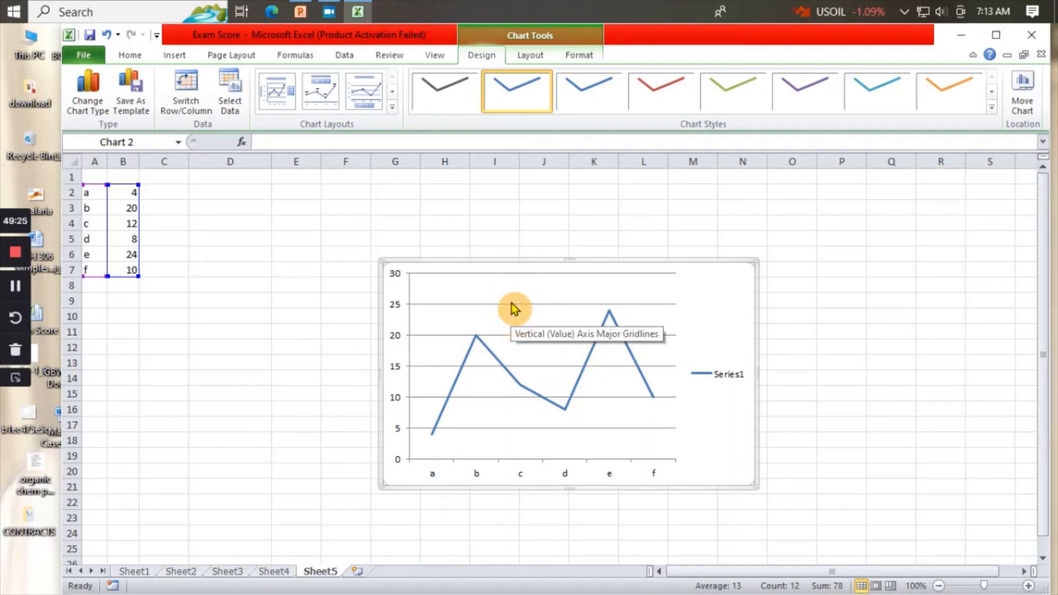
pyautogui.rightClick(511, 306)
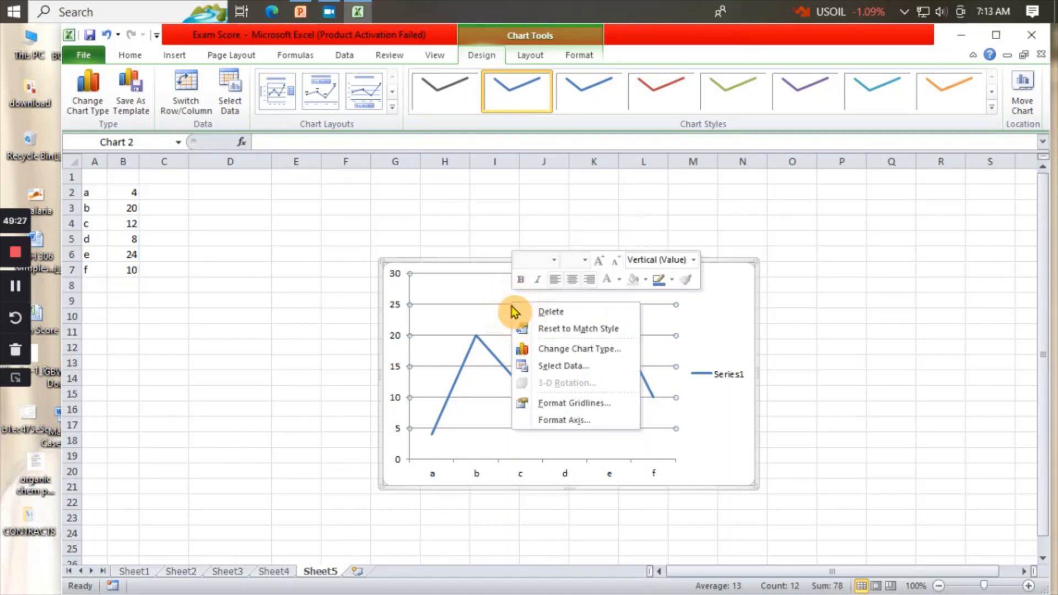
pyautogui.click(566, 314)
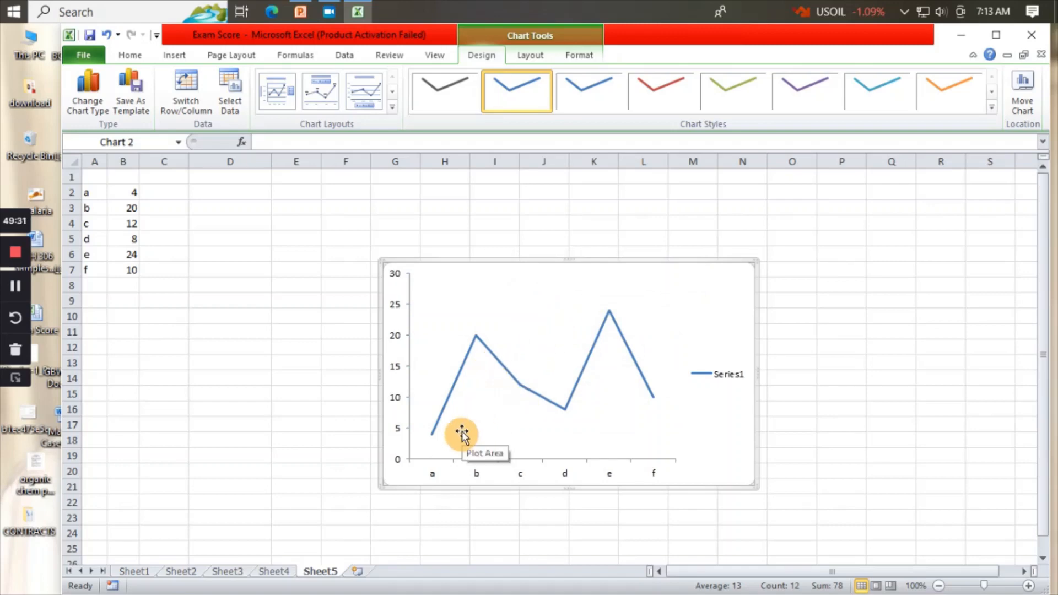
pyautogui.click(477, 333)
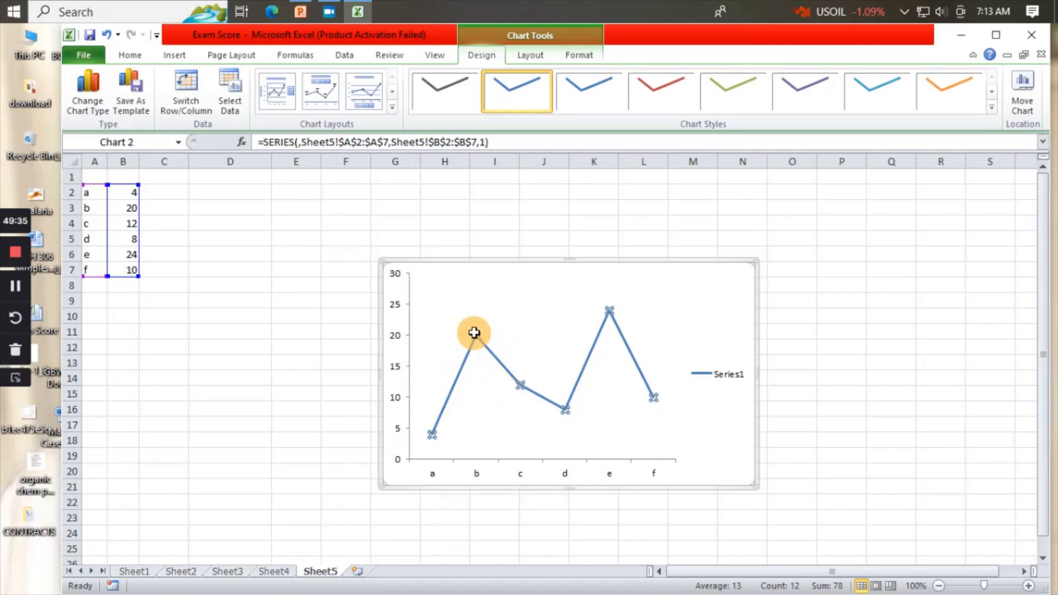
pyautogui.moveTo(523, 386)
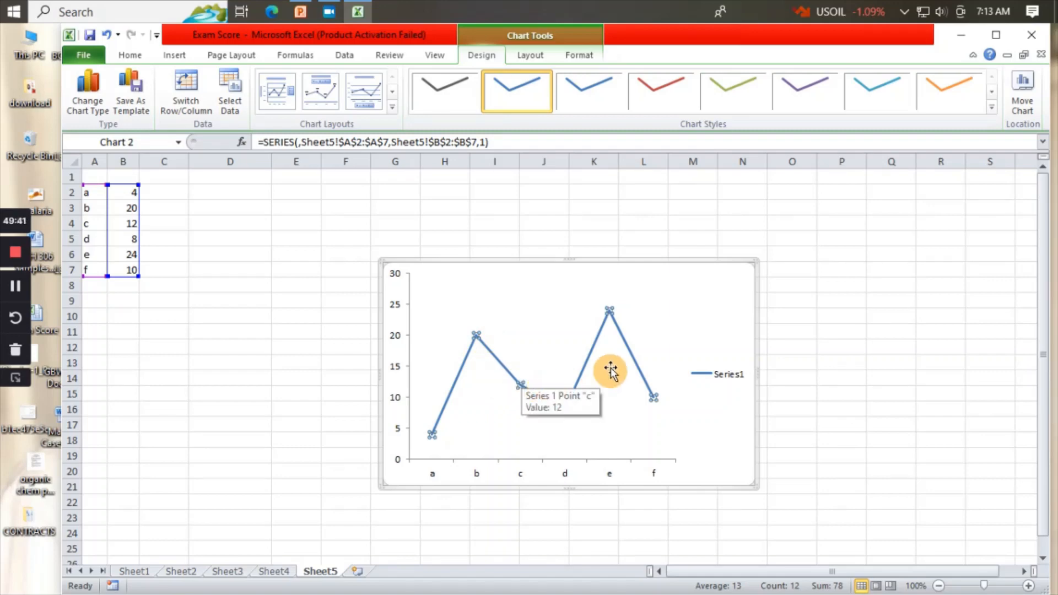
pyautogui.click(721, 381)
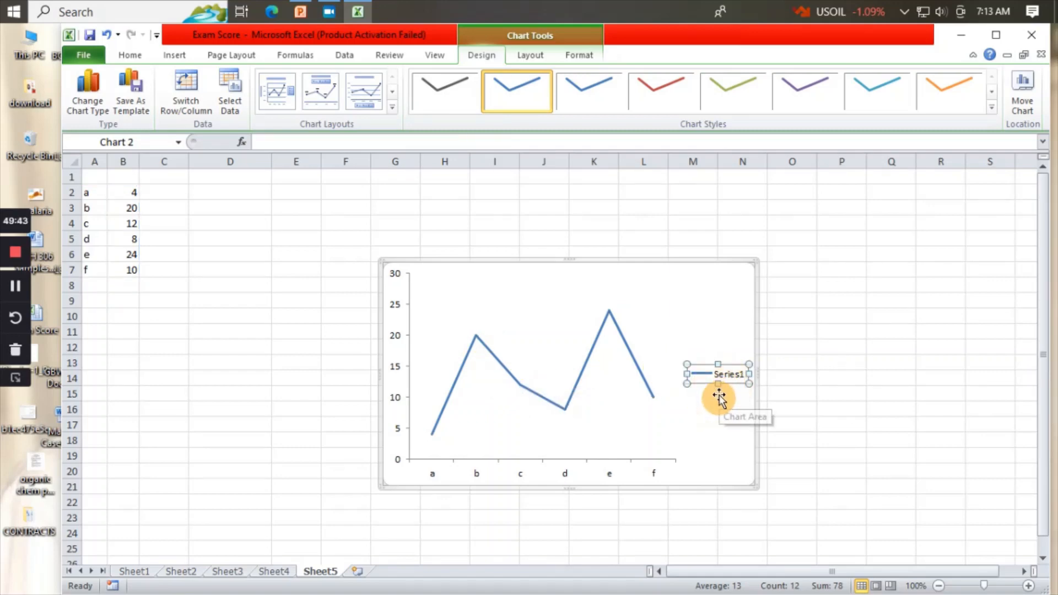
pyautogui.press('Delete')
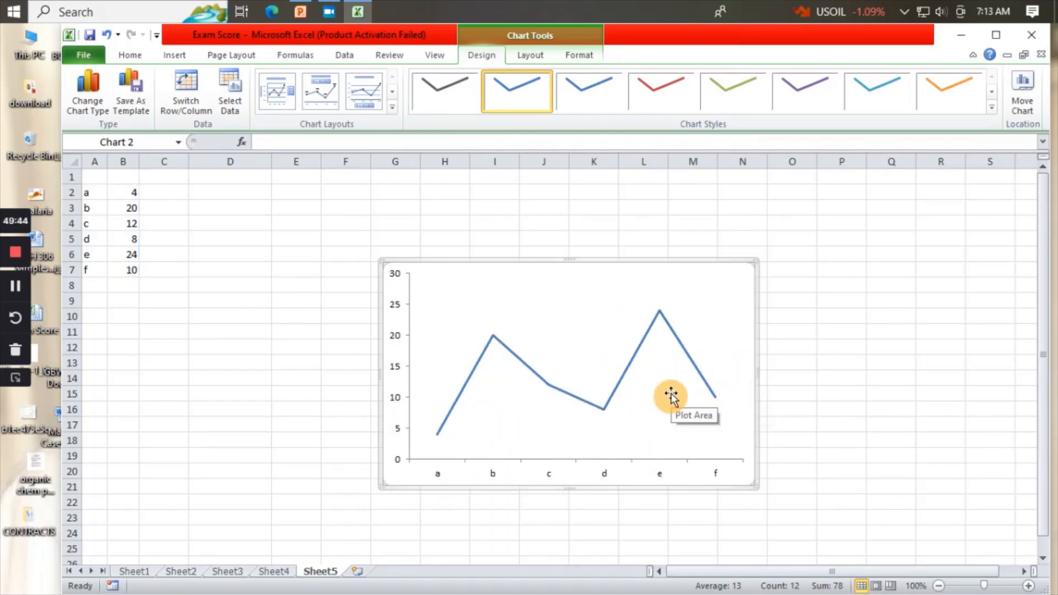
# Add data labels to the line series and include the category name in them along with the value
pyautogui.click(510, 349)
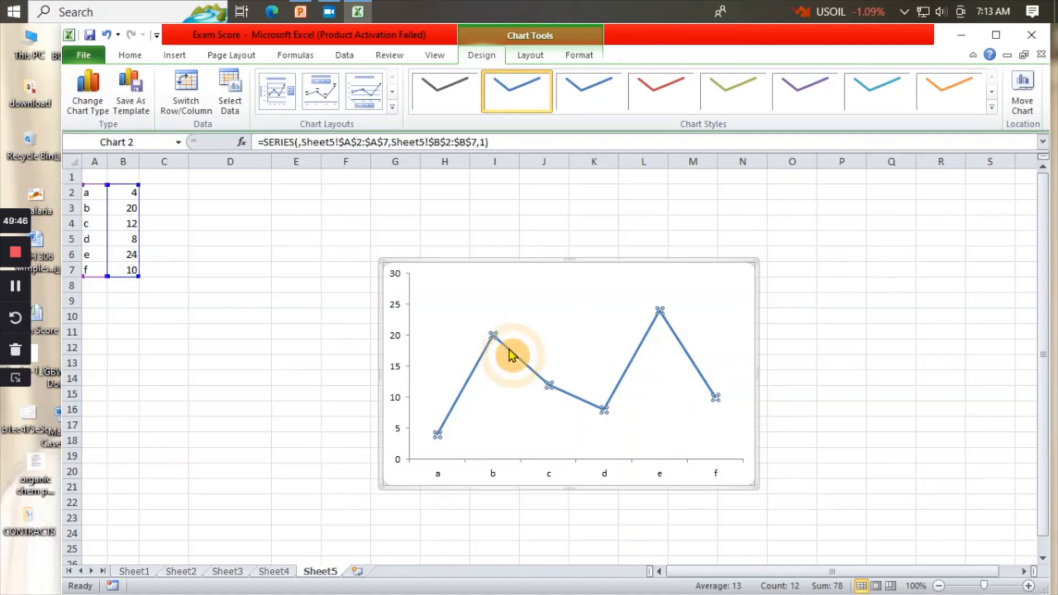
pyautogui.rightClick(549, 387)
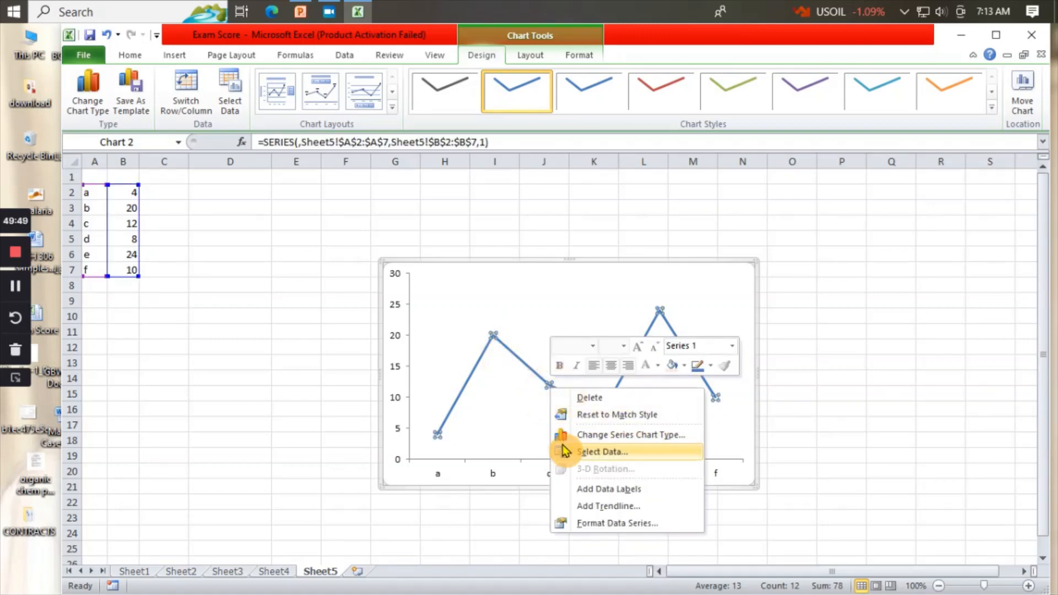
pyautogui.click(592, 488)
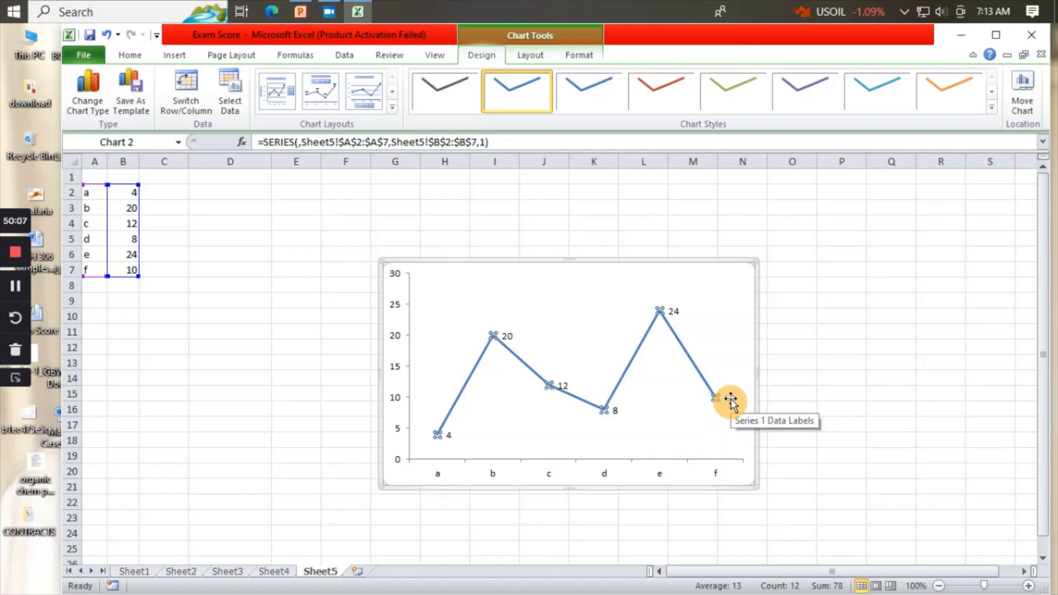
pyautogui.rightClick(672, 316)
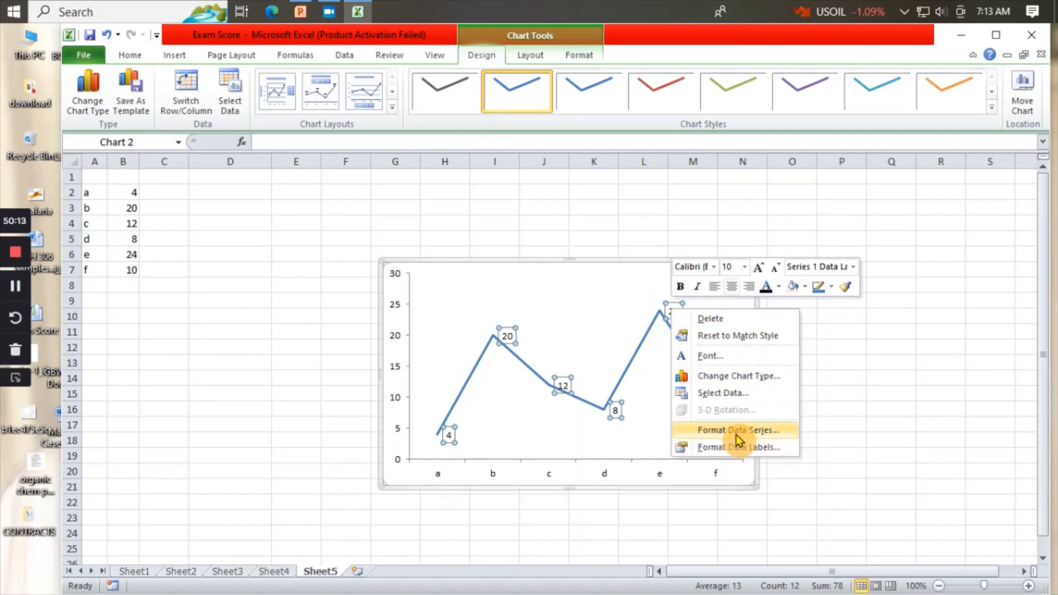
pyautogui.click(723, 447)
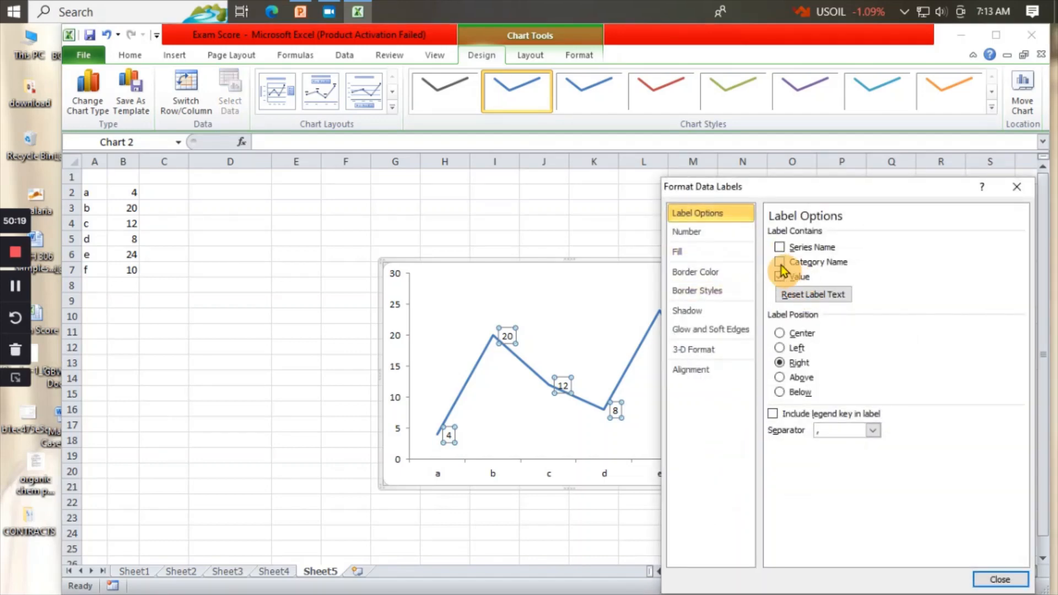
pyautogui.click(781, 263)
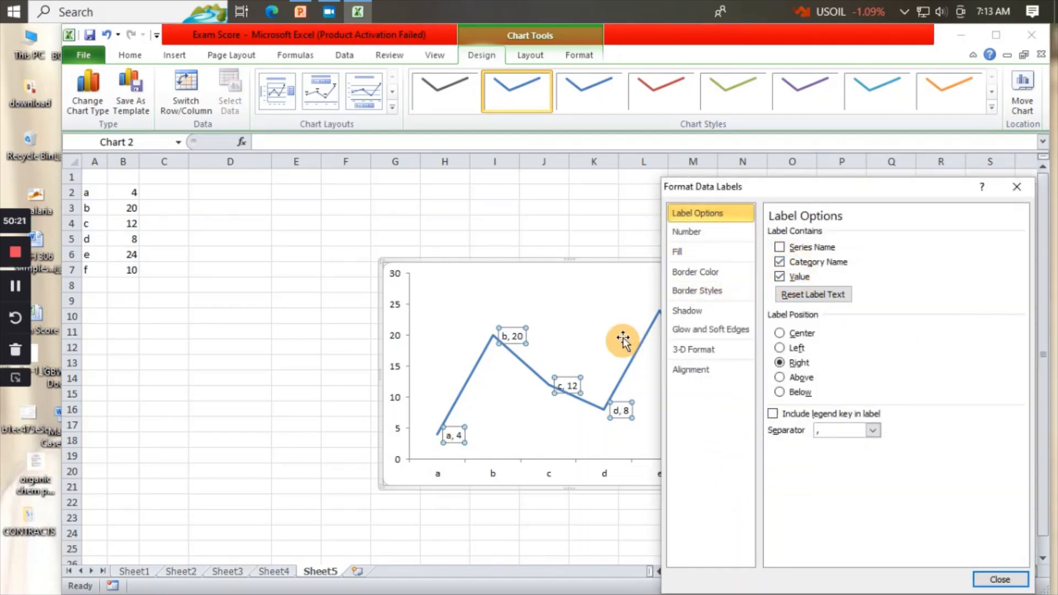
# Set the line chart's data label position to Above in the data label formatting and close the settings
pyautogui.click(561, 357)
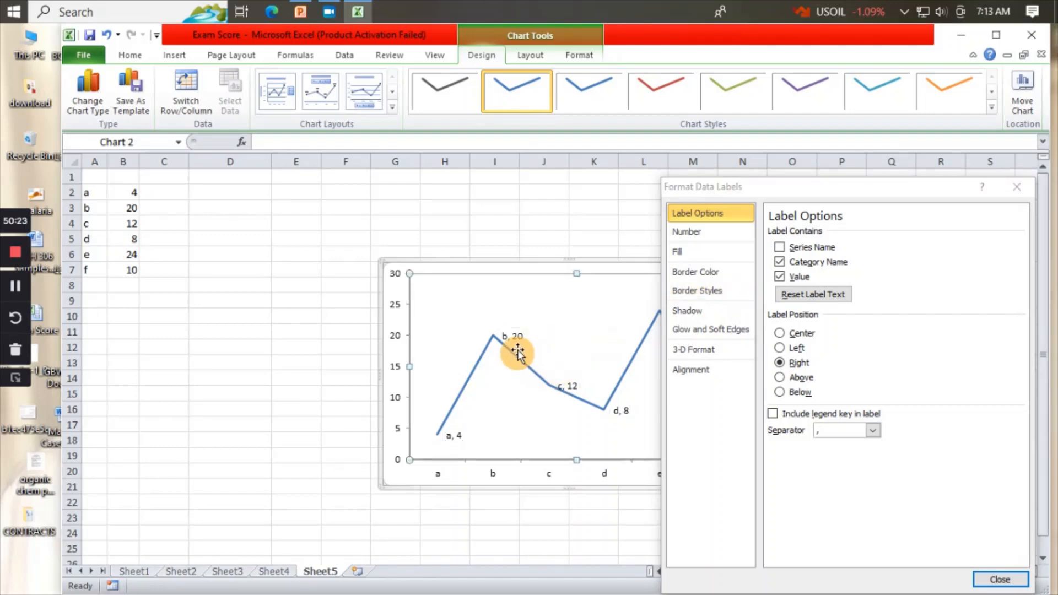
pyautogui.click(498, 337)
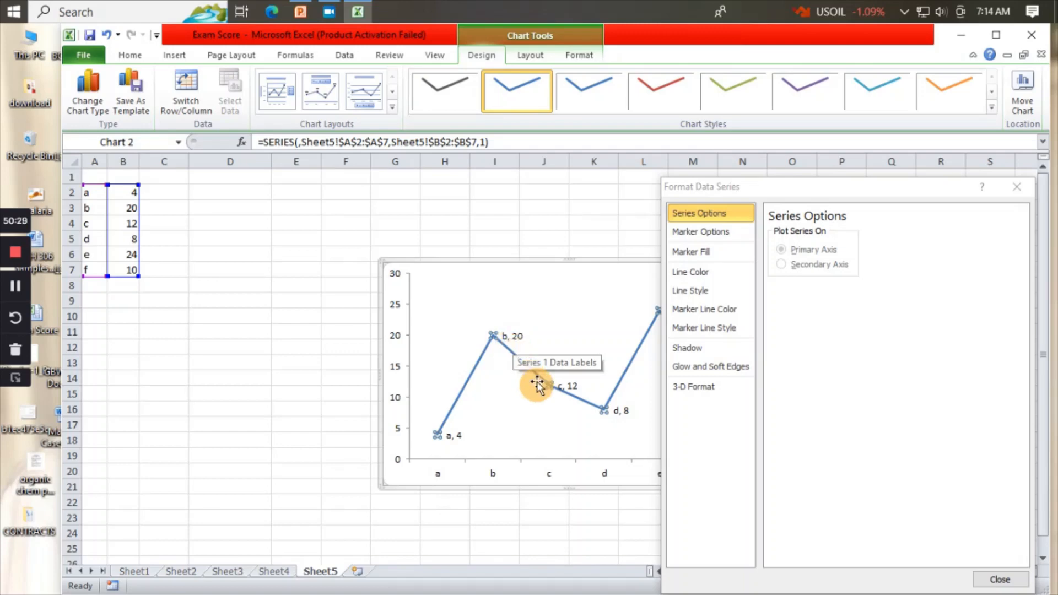
pyautogui.rightClick(567, 389)
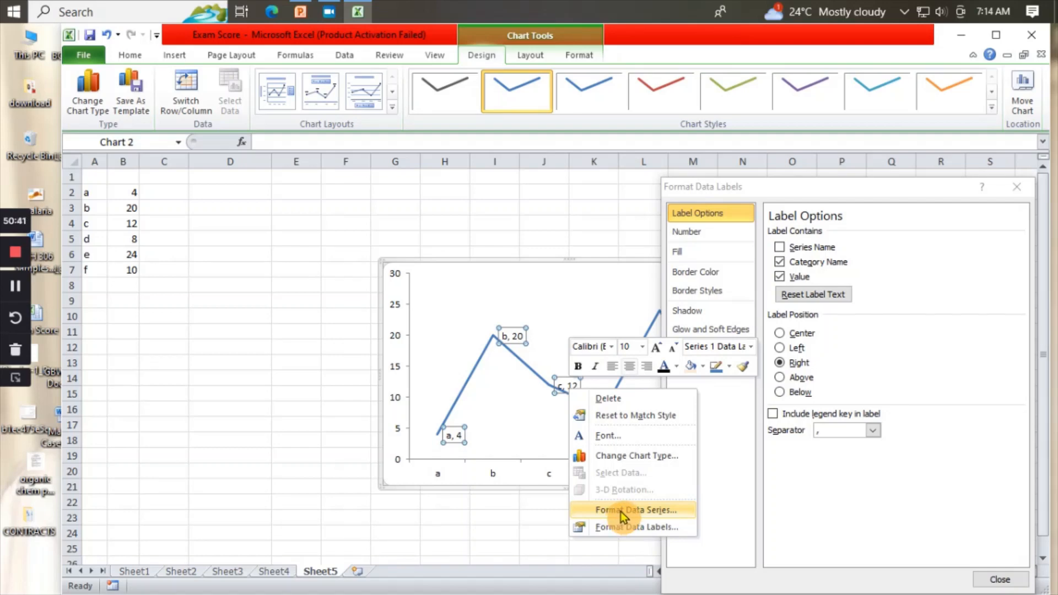
pyautogui.click(620, 526)
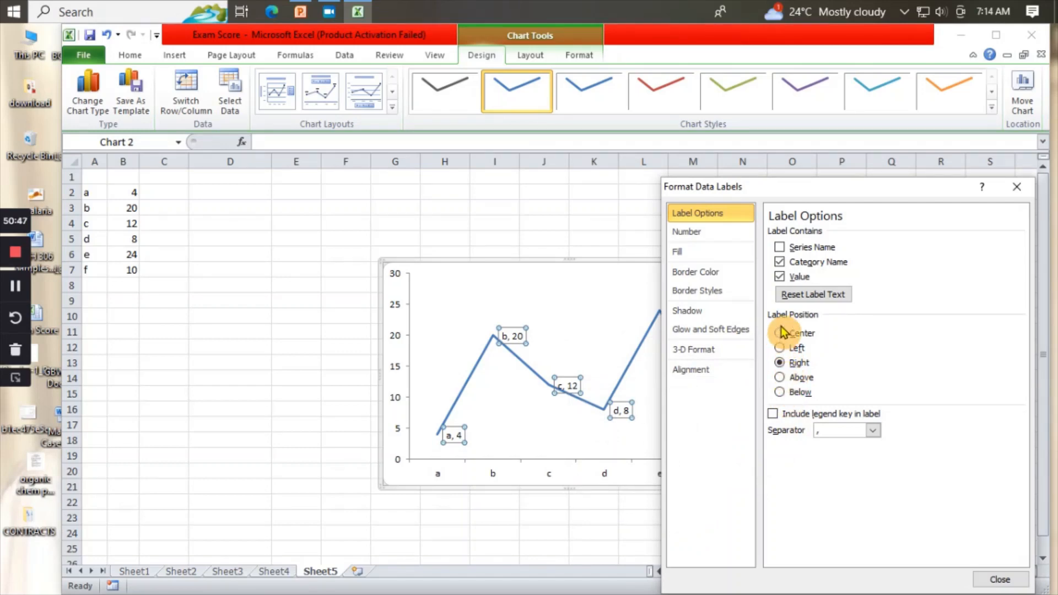
pyautogui.click(779, 378)
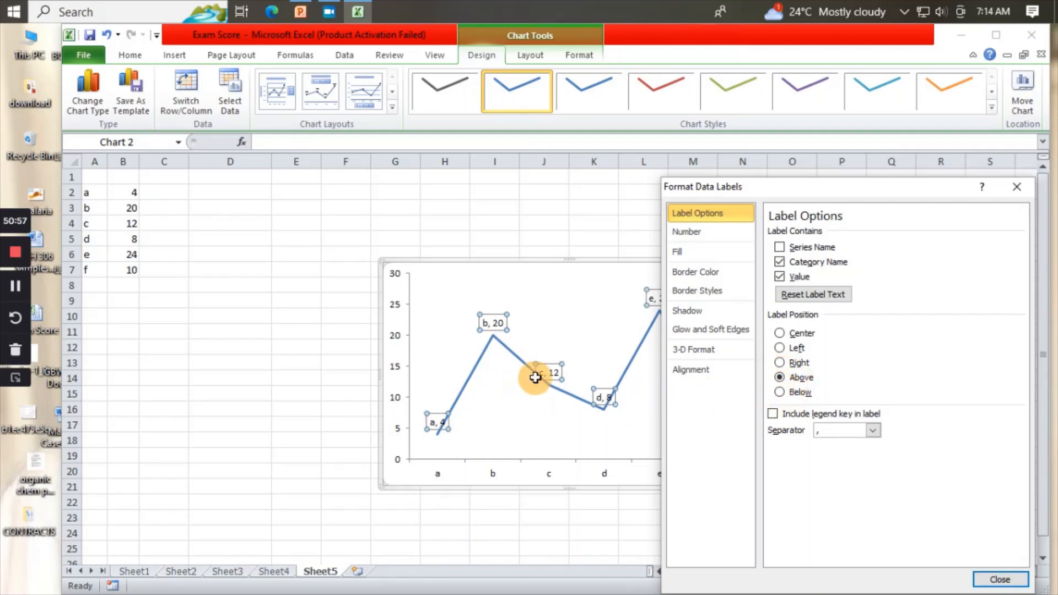
pyautogui.click(586, 335)
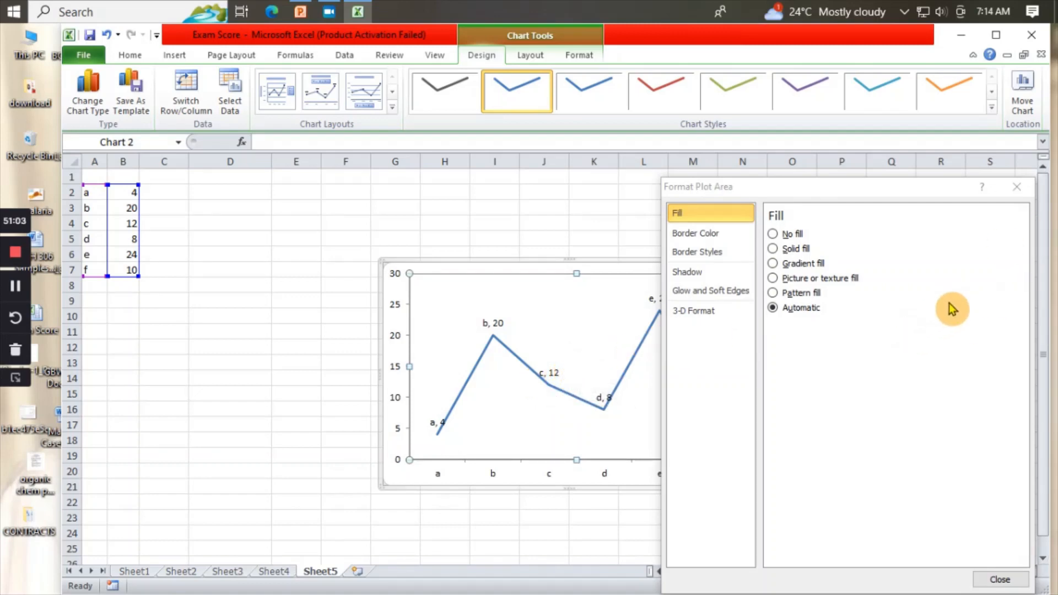
pyautogui.click(1024, 194)
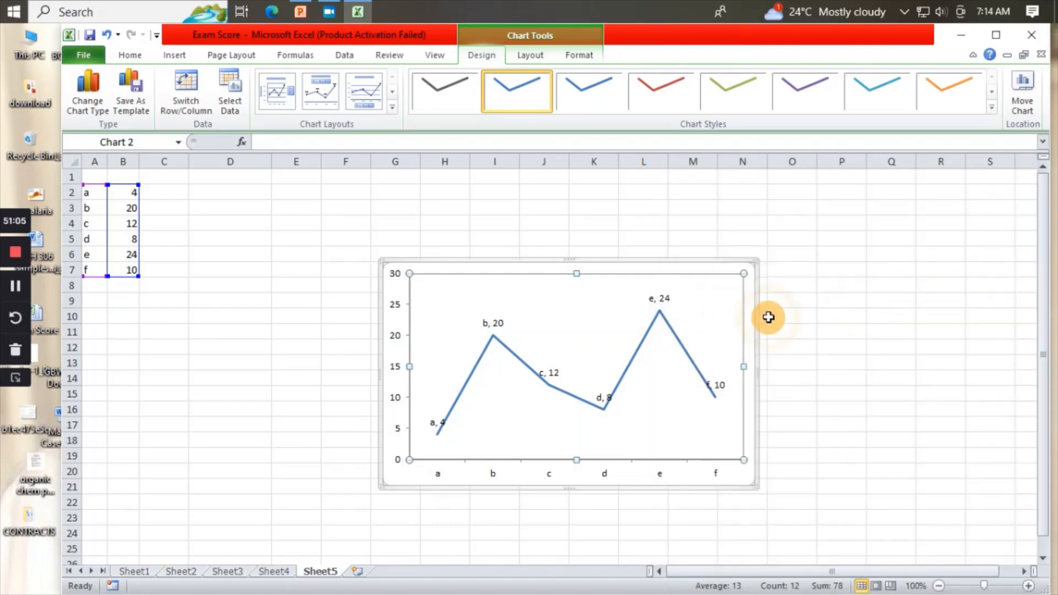
# Format the chart's data series with a solid black line color
pyautogui.rightClick(639, 346)
pyautogui.rightClick(639, 345)
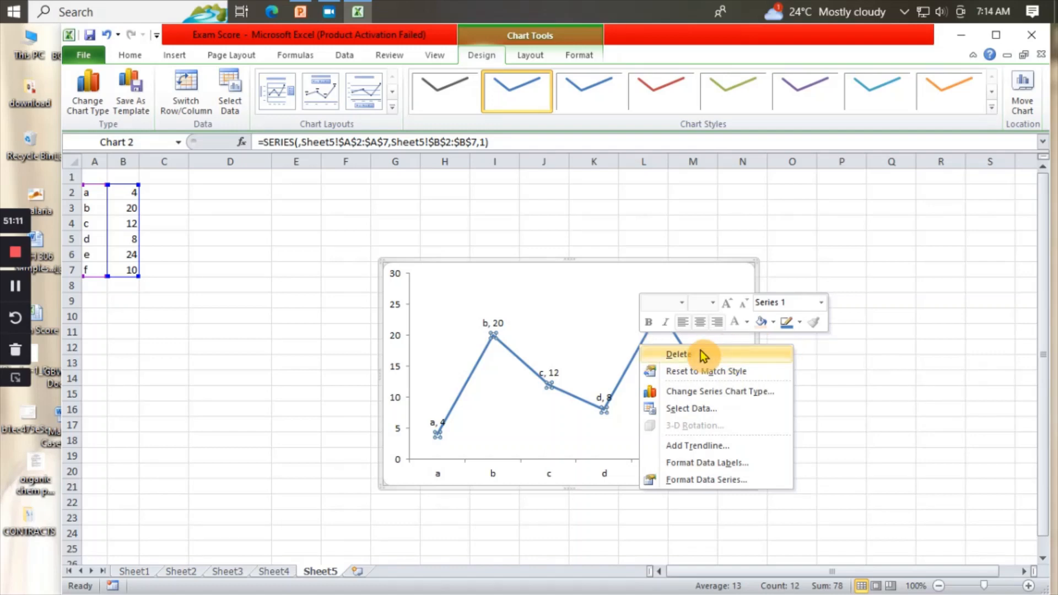
pyautogui.click(709, 480)
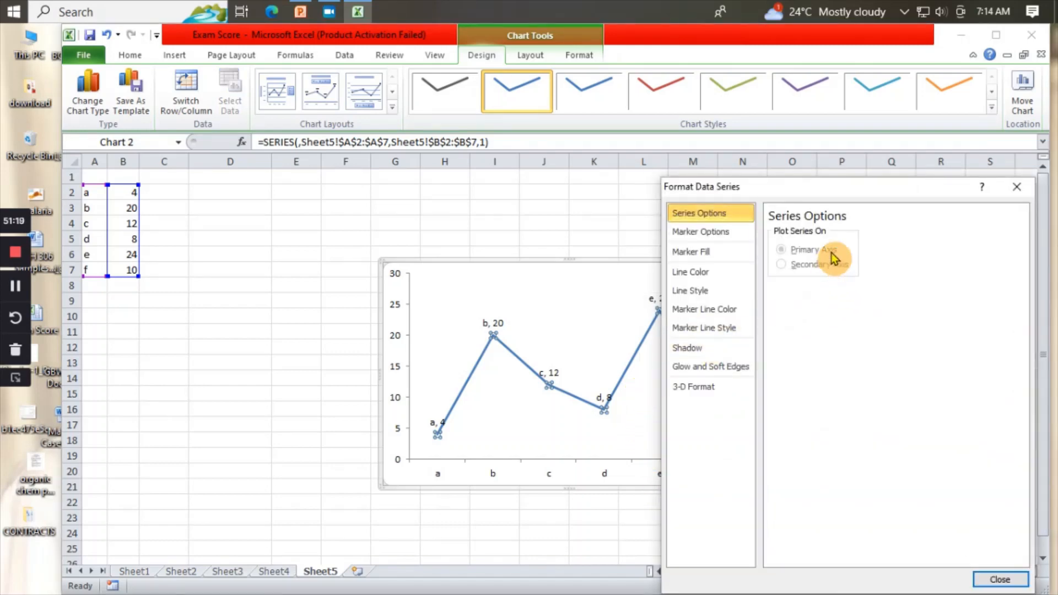
pyautogui.click(698, 273)
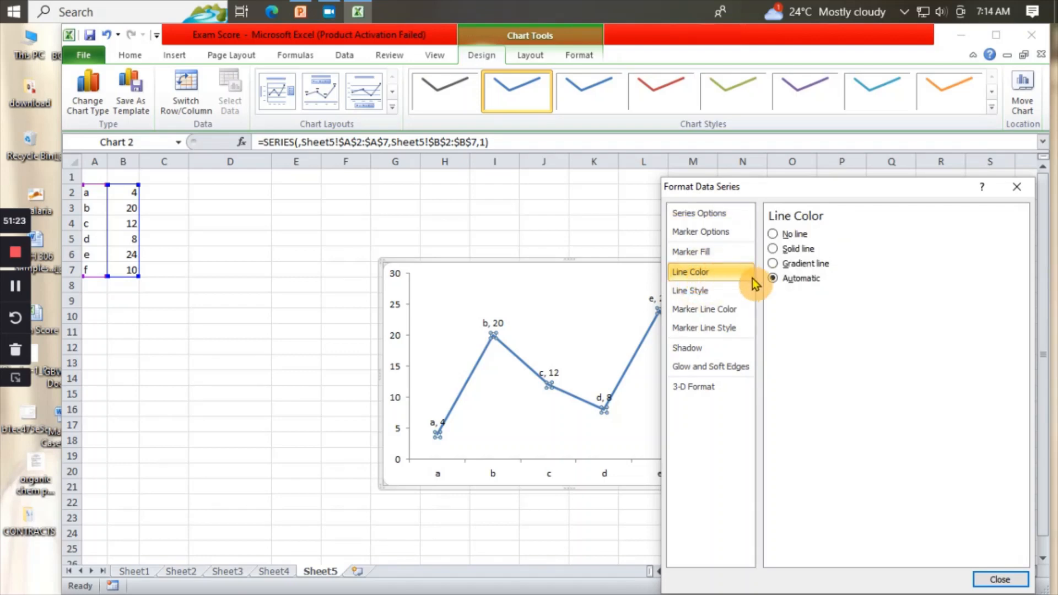
pyautogui.click(773, 250)
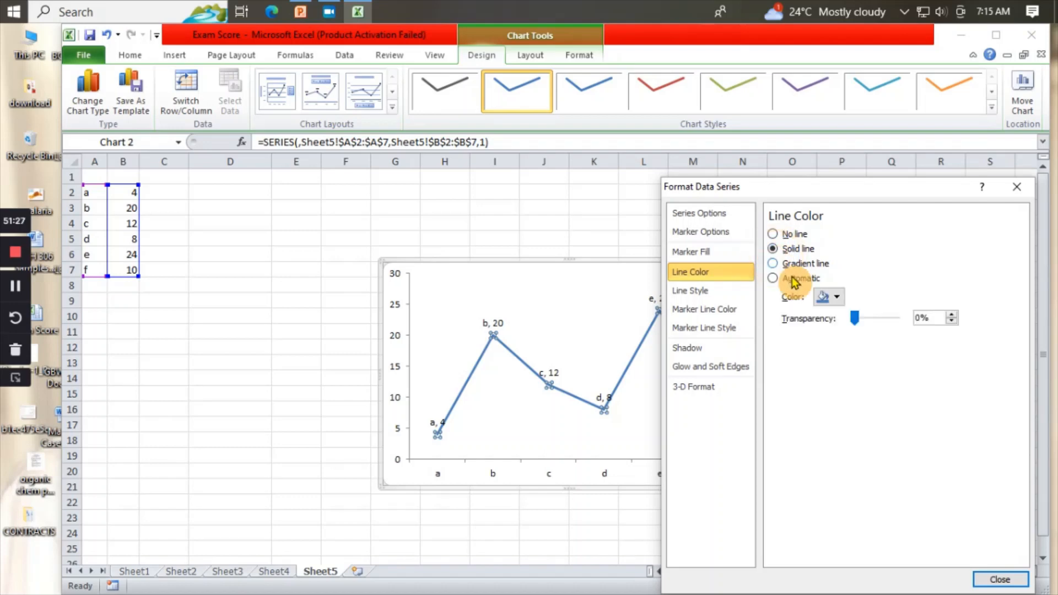
pyautogui.moveTo(861, 321)
pyautogui.mouseDown()
pyautogui.moveTo(887, 326)
pyautogui.moveTo(846, 319)
pyautogui.mouseUp()
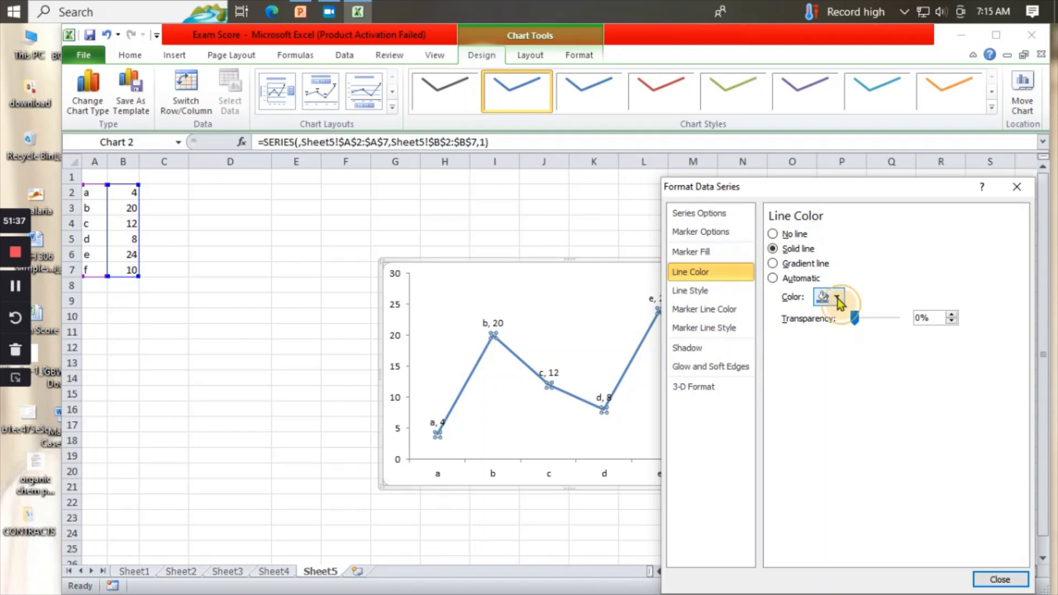
pyautogui.click(838, 299)
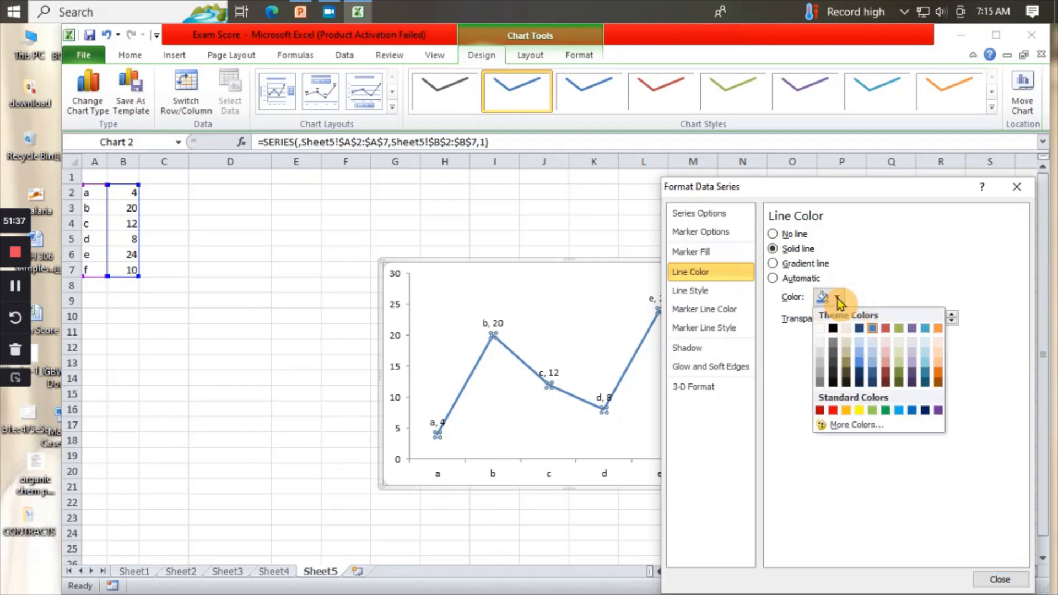
pyautogui.click(833, 330)
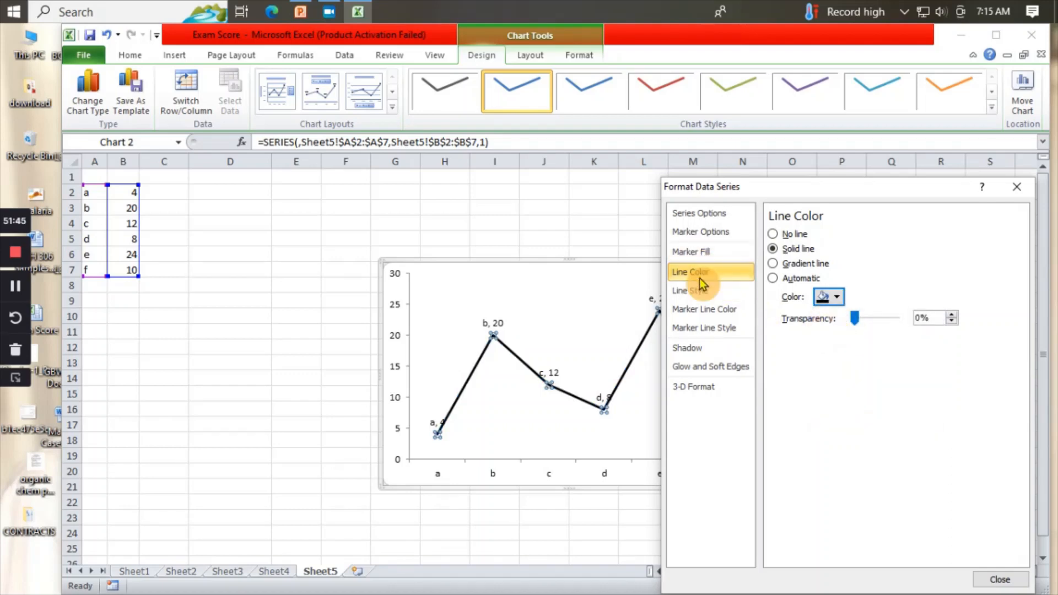
# Change the data series line's dash type to the first dotted style and close the series formatting
pyautogui.click(707, 292)
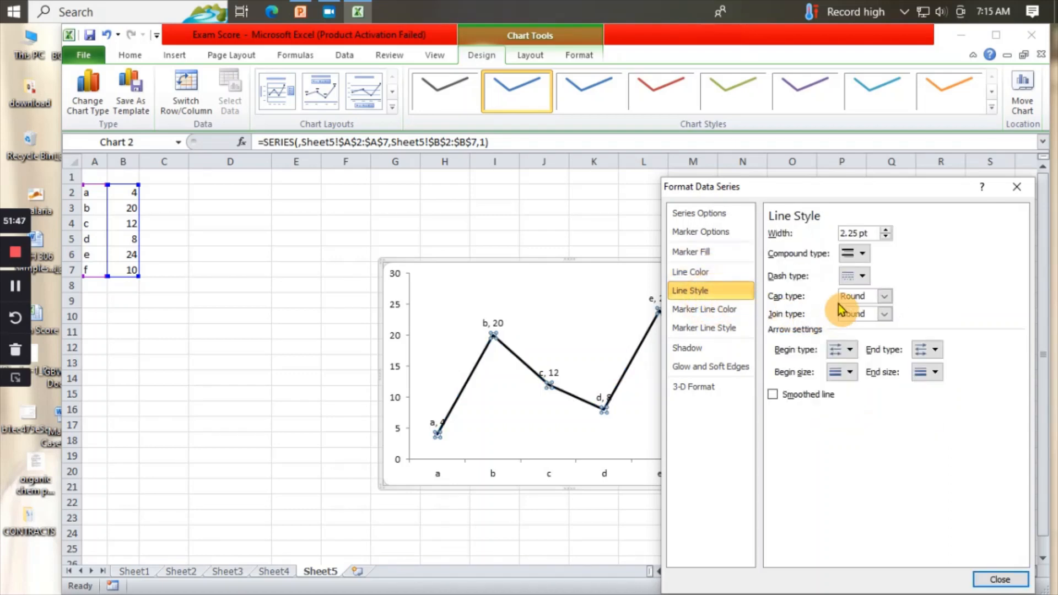
pyautogui.click(862, 279)
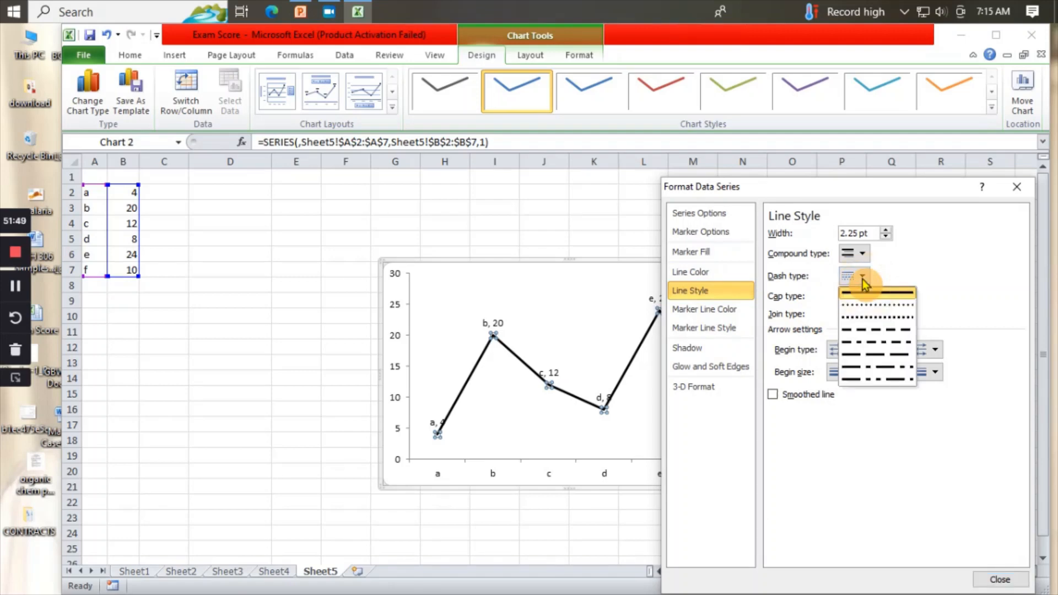
pyautogui.click(871, 306)
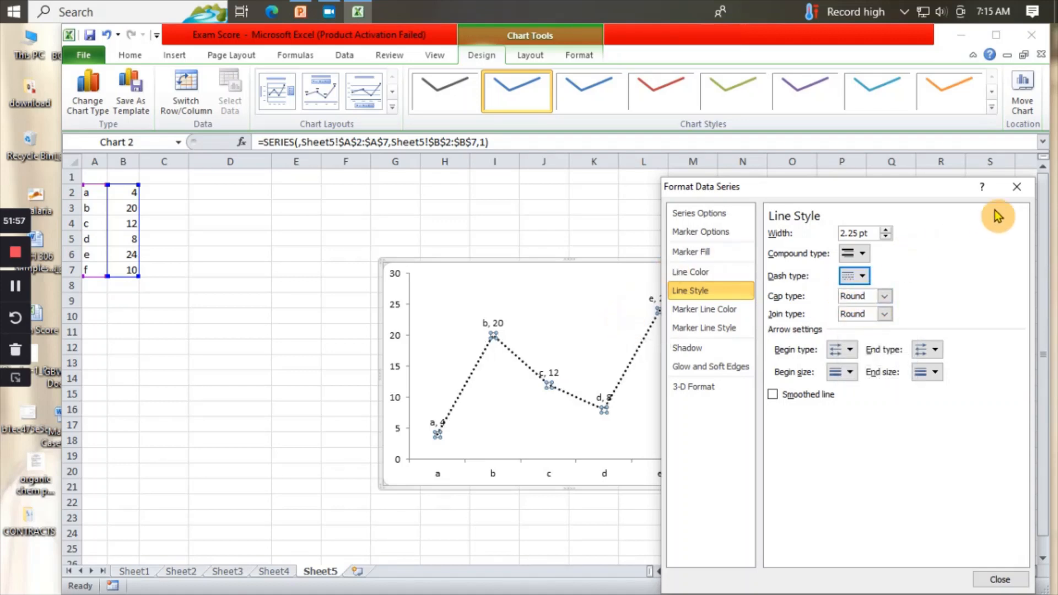
pyautogui.click(1016, 188)
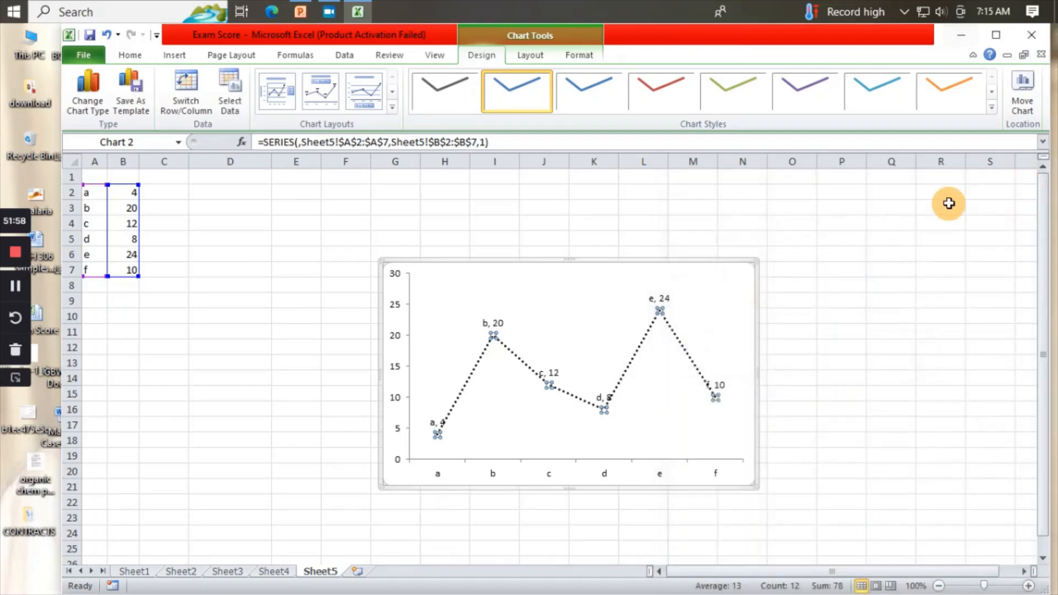
pyautogui.click(673, 375)
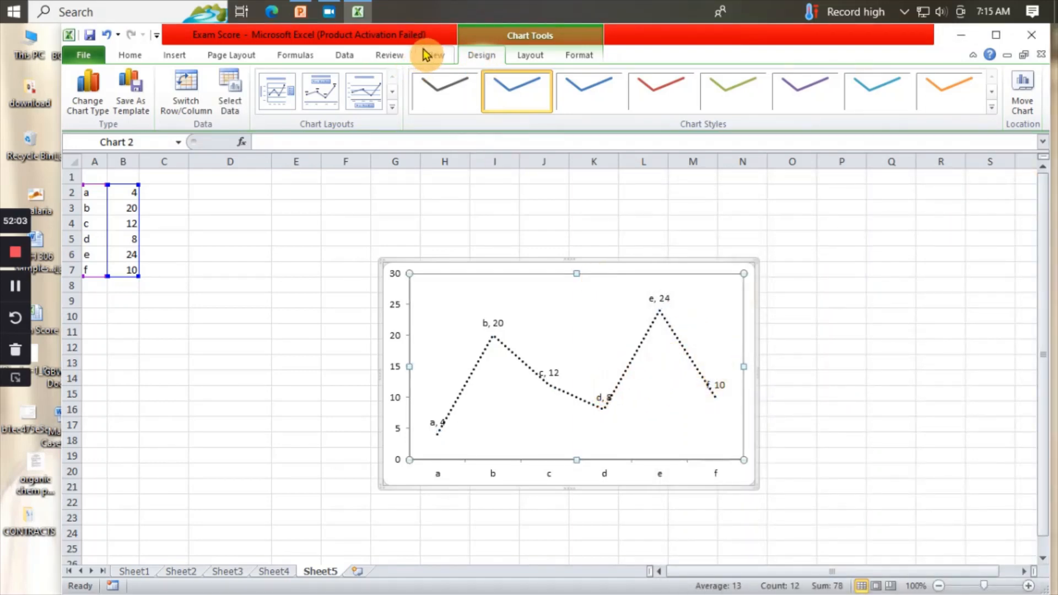
pyautogui.click(343, 55)
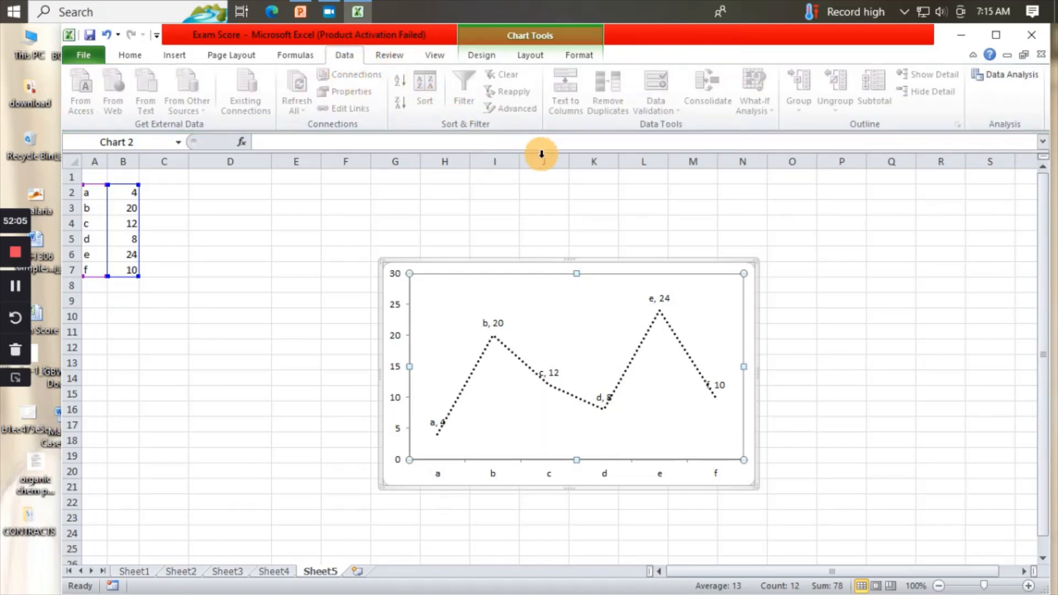
pyautogui.click(439, 53)
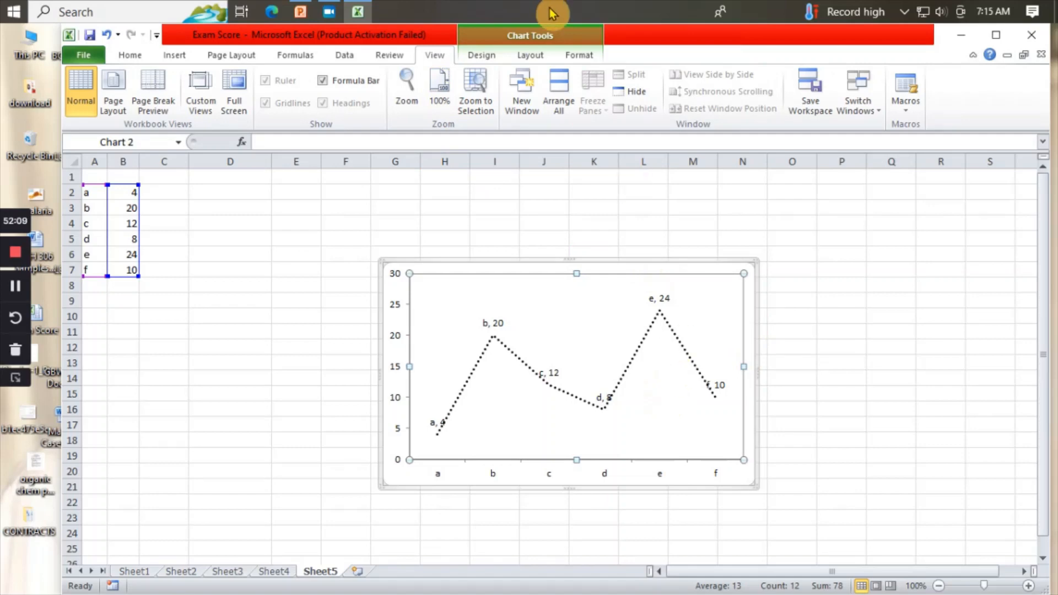
pyautogui.click(393, 56)
pyautogui.click(344, 55)
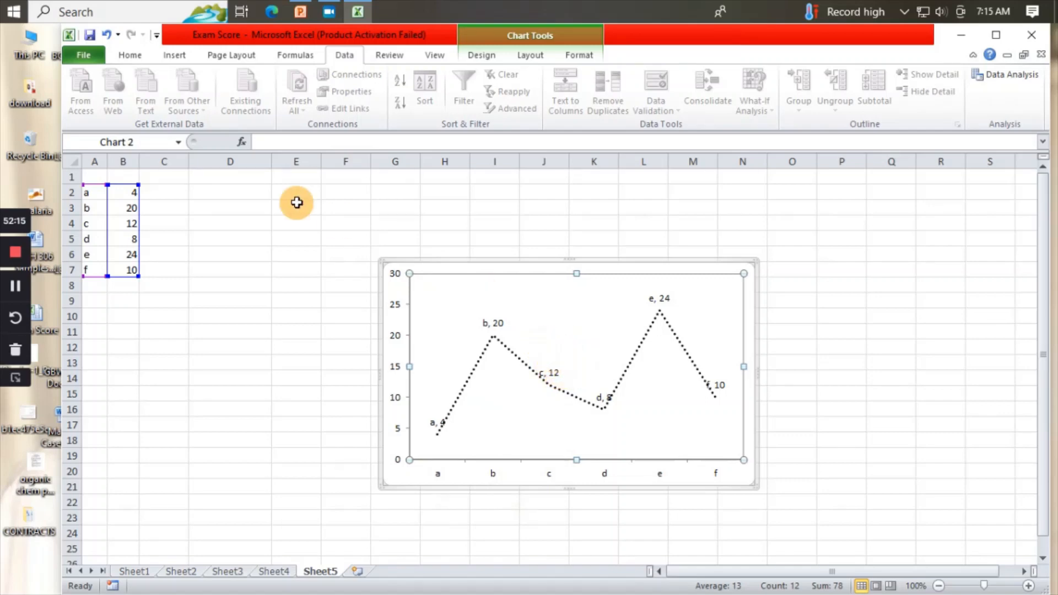
pyautogui.click(234, 55)
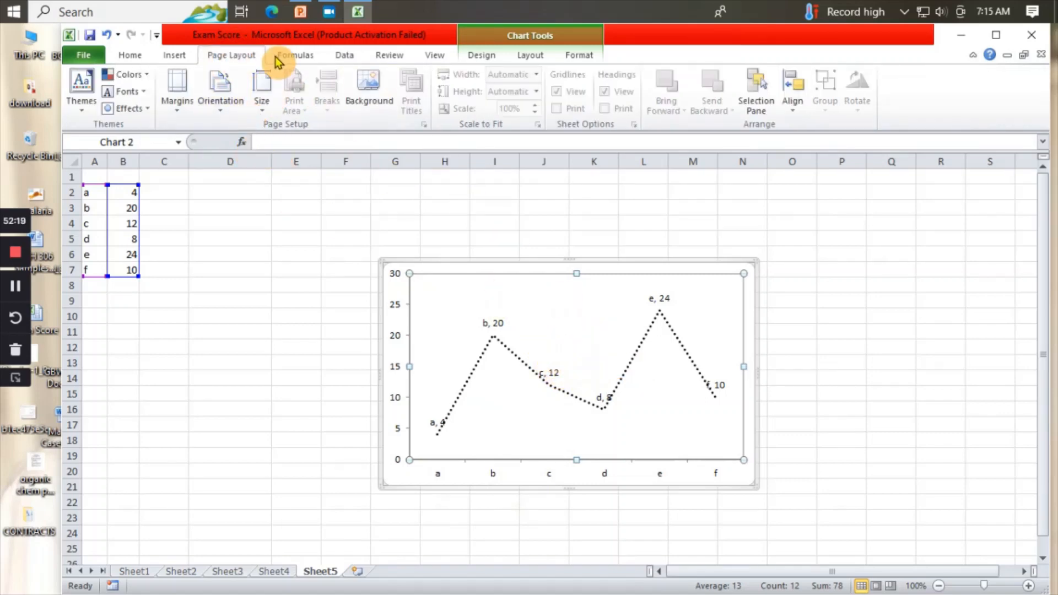
pyautogui.click(294, 53)
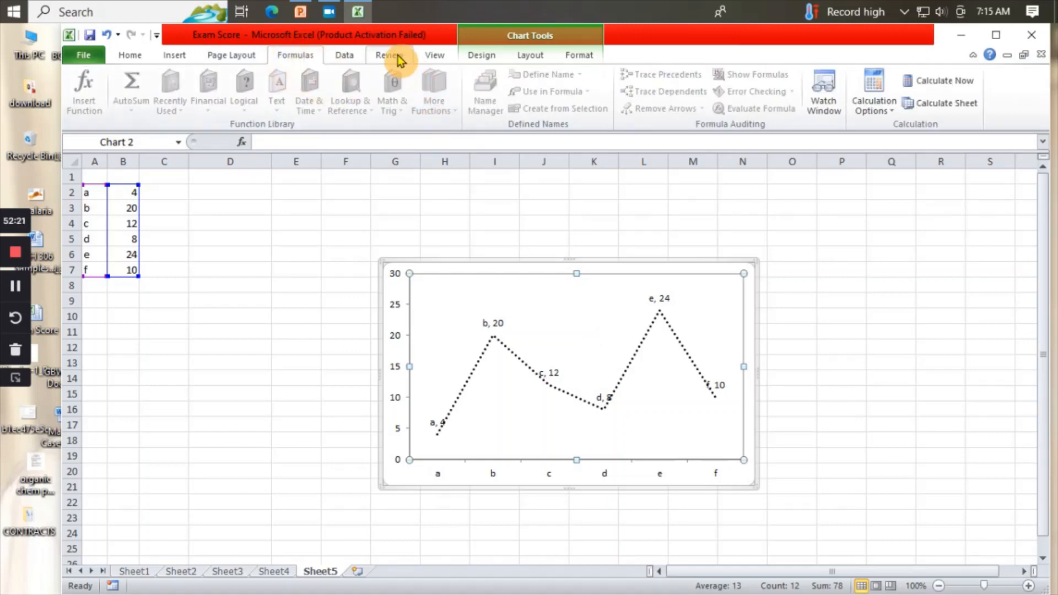
pyautogui.click(406, 55)
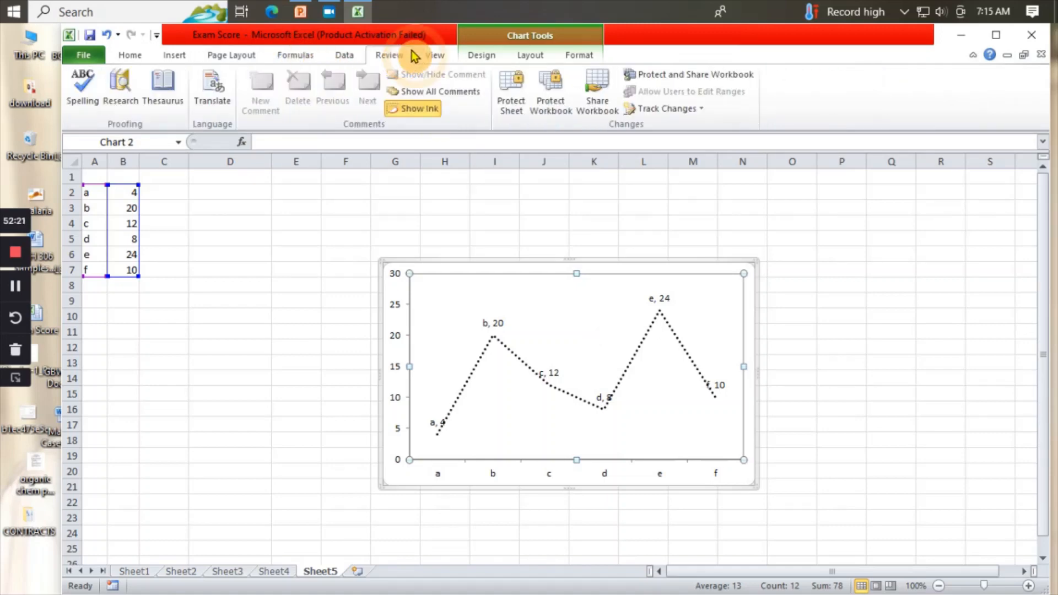
# Narrow the plot area slightly from its right edge and add error bars with percentage to the line chart
pyautogui.click(500, 61)
pyautogui.click(526, 57)
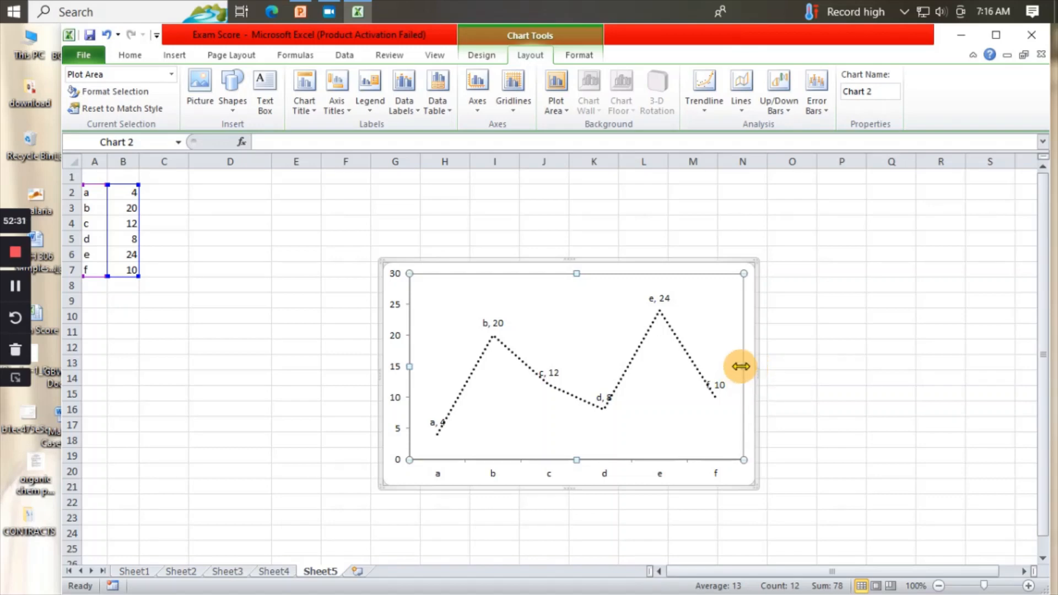
pyautogui.moveTo(743, 369); pyautogui.dragTo(705, 360)
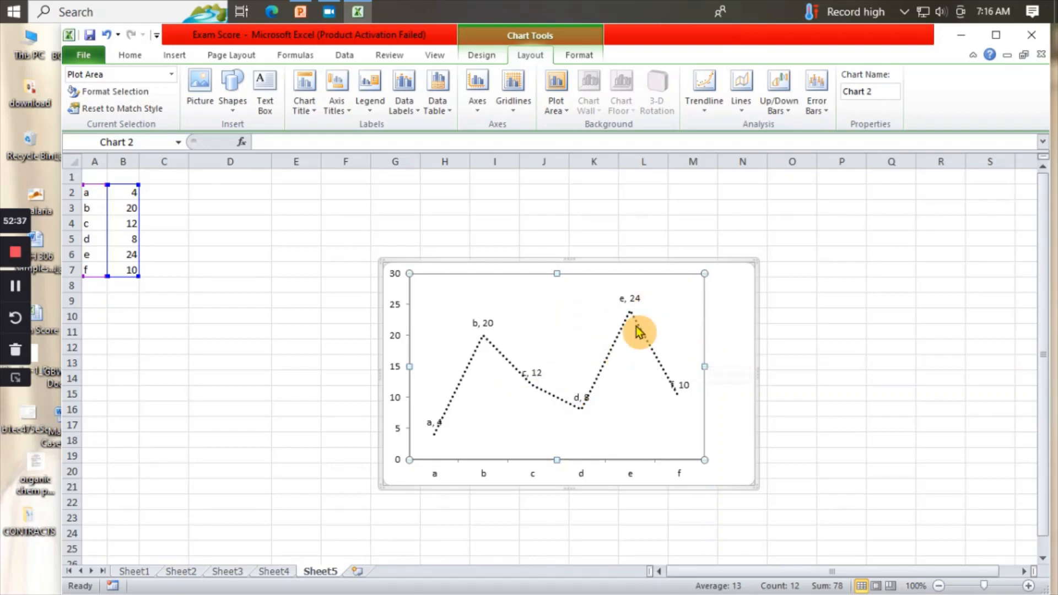
pyautogui.click(825, 110)
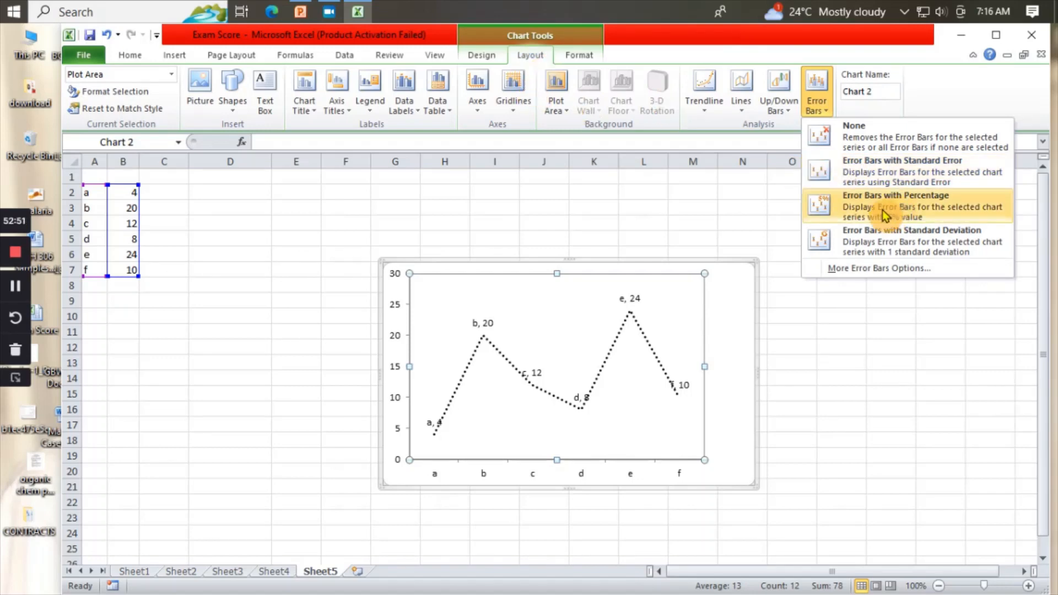
pyautogui.click(853, 209)
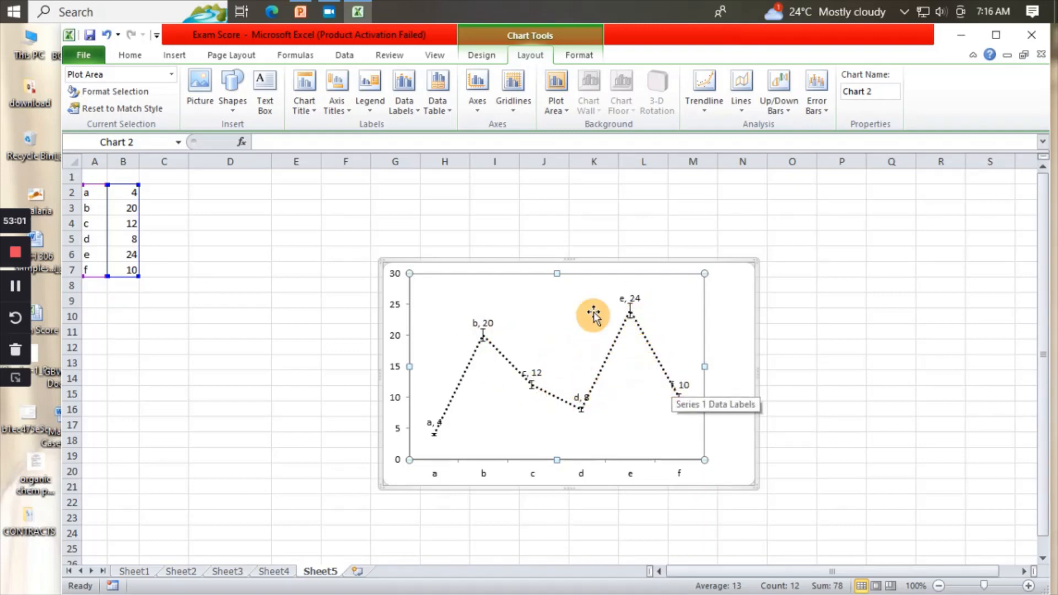
# Add a primary horizontal axis title below the axis of the line chart
pyautogui.click(351, 115)
pyautogui.moveTo(349, 125)
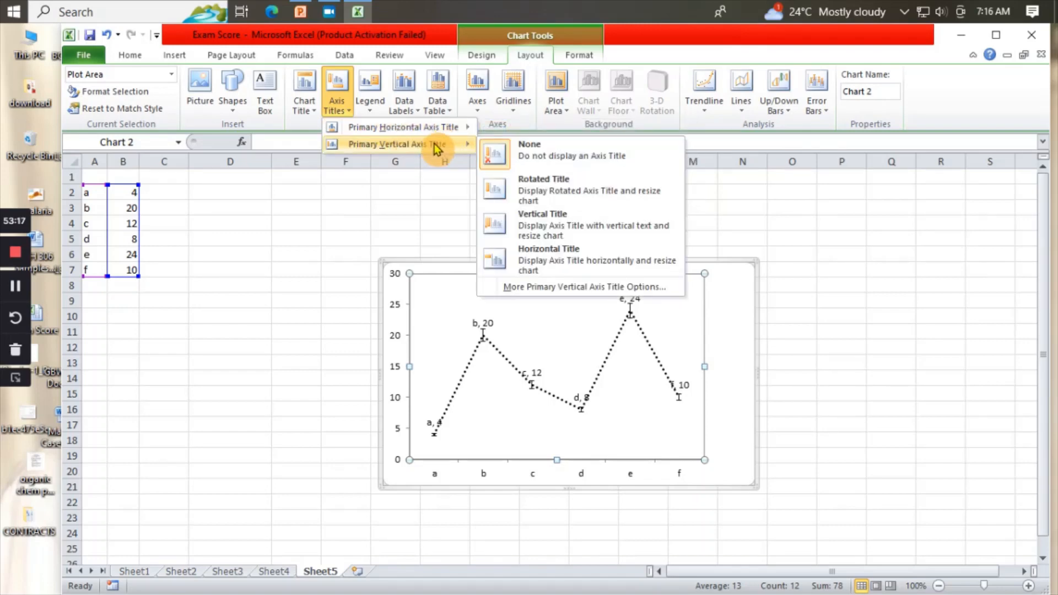
pyautogui.moveTo(400, 132)
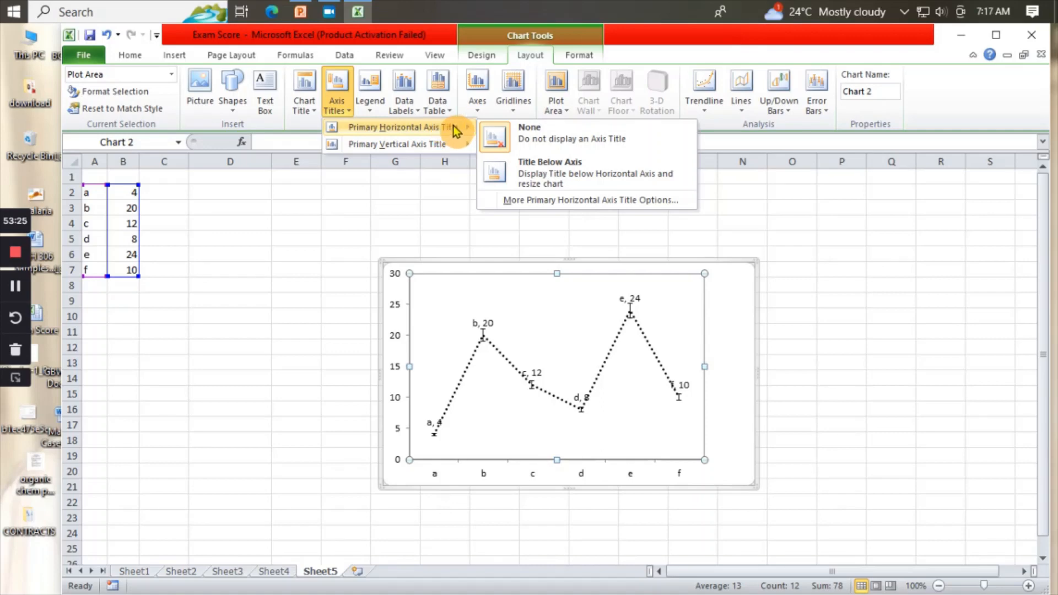
pyautogui.click(502, 174)
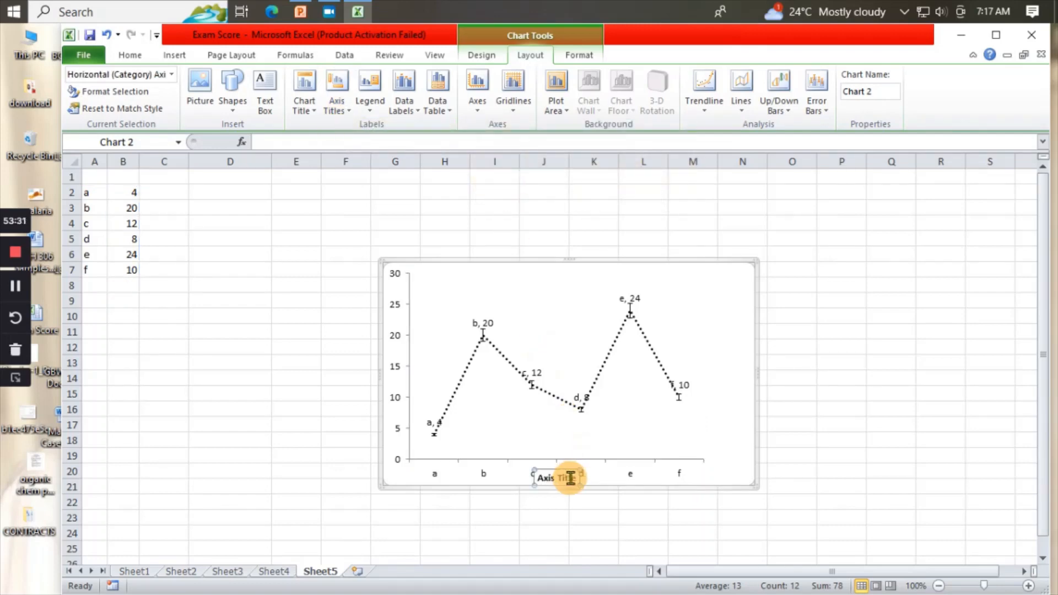
# Add a primary vertical axis title with vertical text to the line chart
pyautogui.click(343, 105)
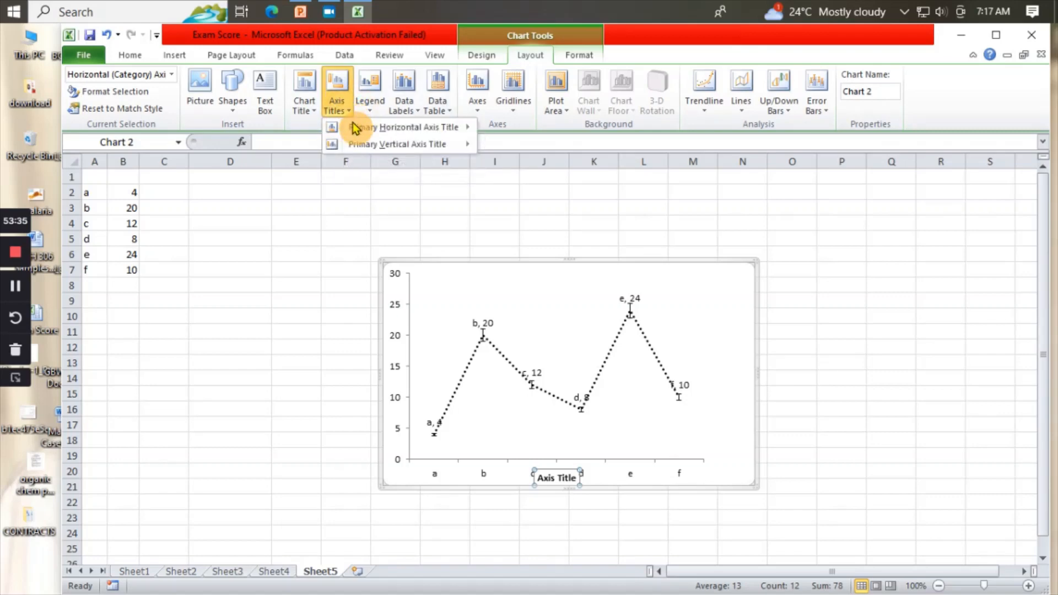
pyautogui.moveTo(365, 147)
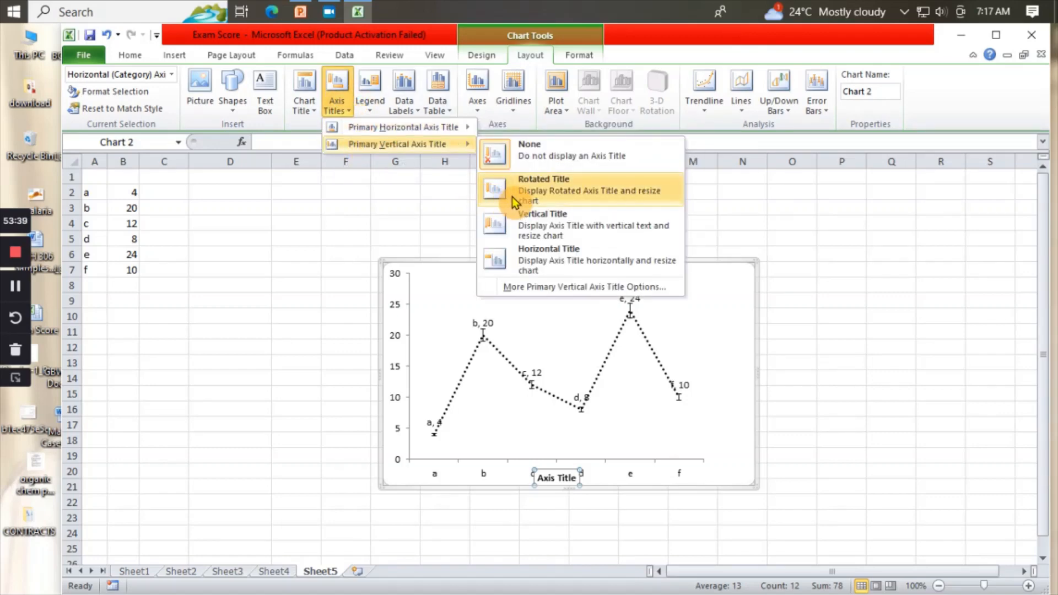
pyautogui.click(516, 221)
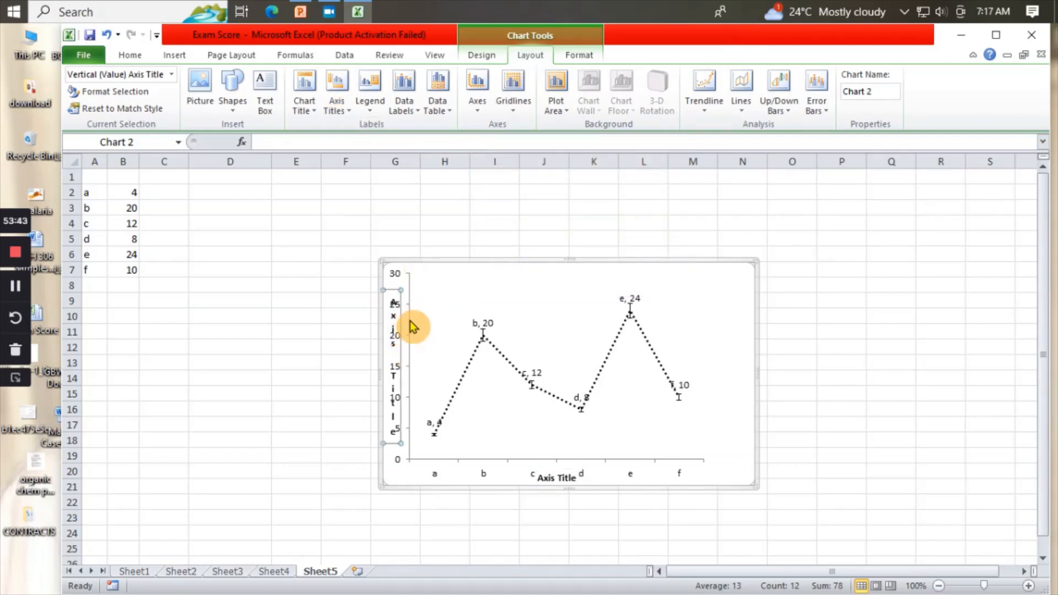
# Narrow the line chart's plot area slightly from its left edge to clear the vertical axis title from the axis values
pyautogui.click(448, 340)
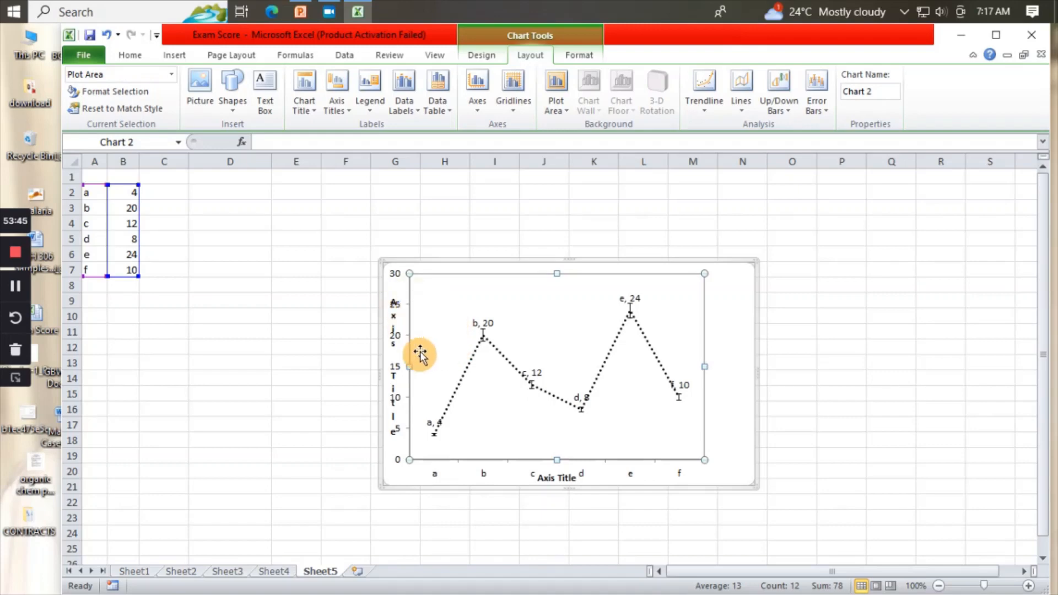
pyautogui.moveTo(410, 369); pyautogui.dragTo(438, 369)
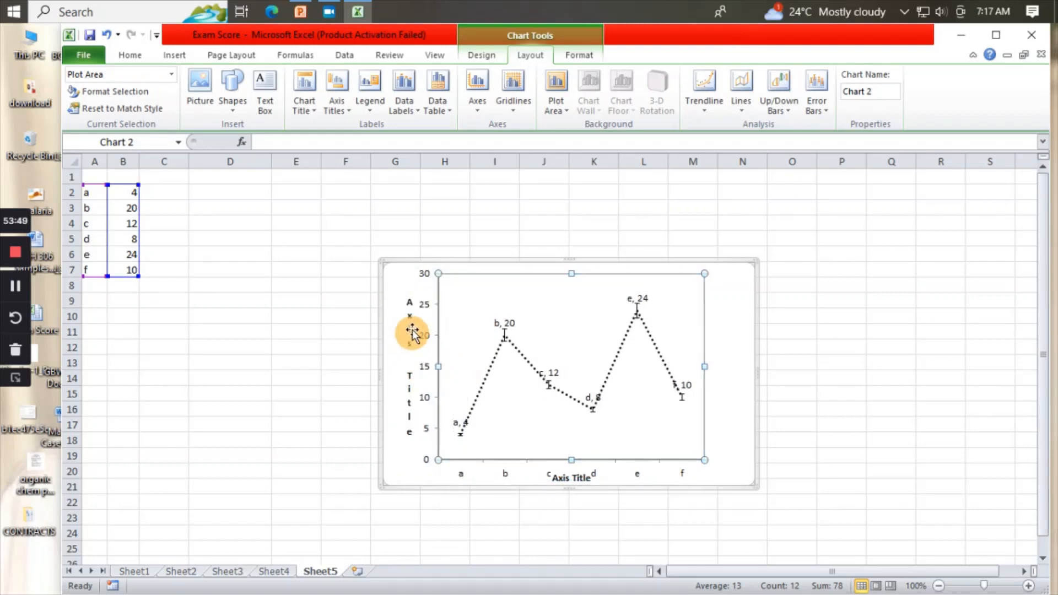
pyautogui.click(407, 337)
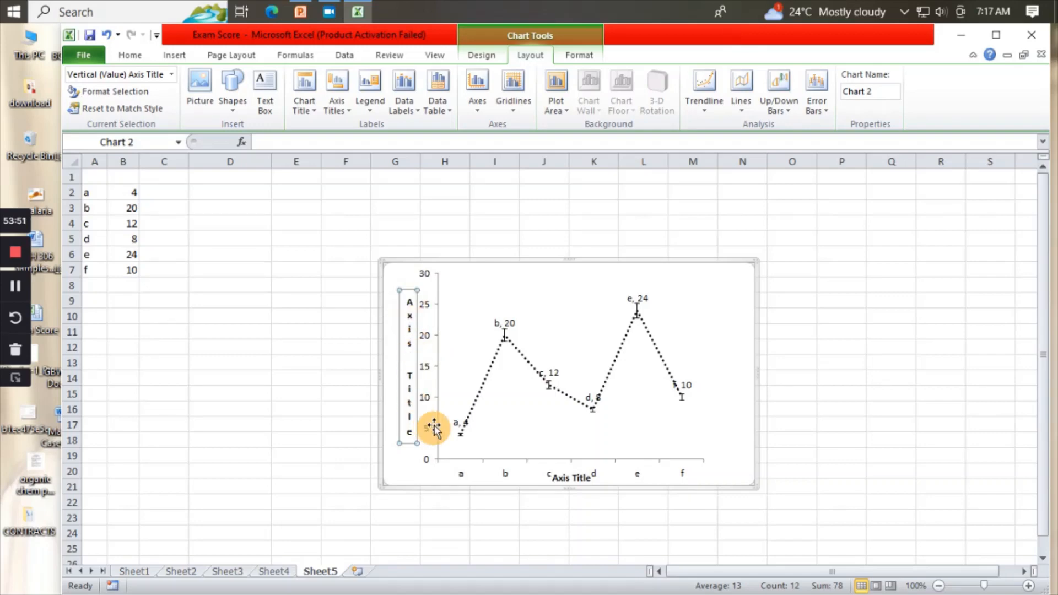
pyautogui.click(571, 480)
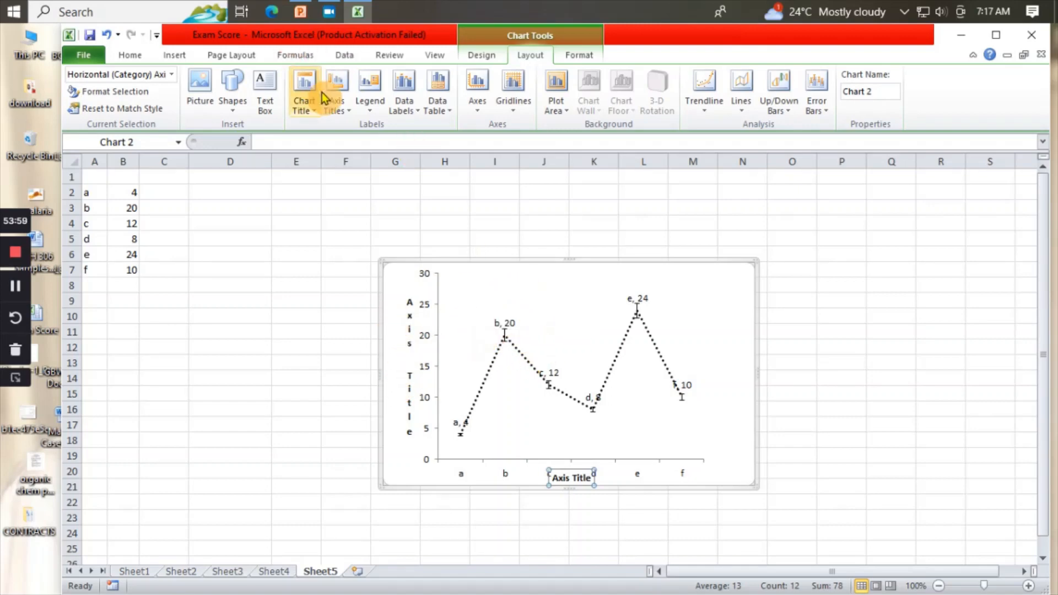
# Add a centered overlay title to the line chart and replace its text with "Et"
pyautogui.click(313, 114)
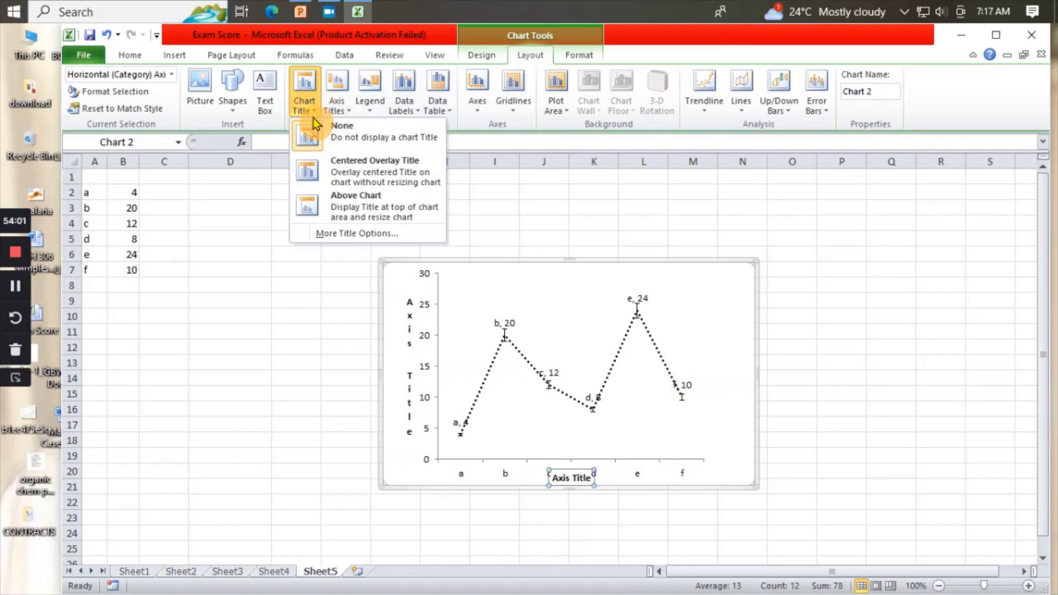
pyautogui.click(314, 170)
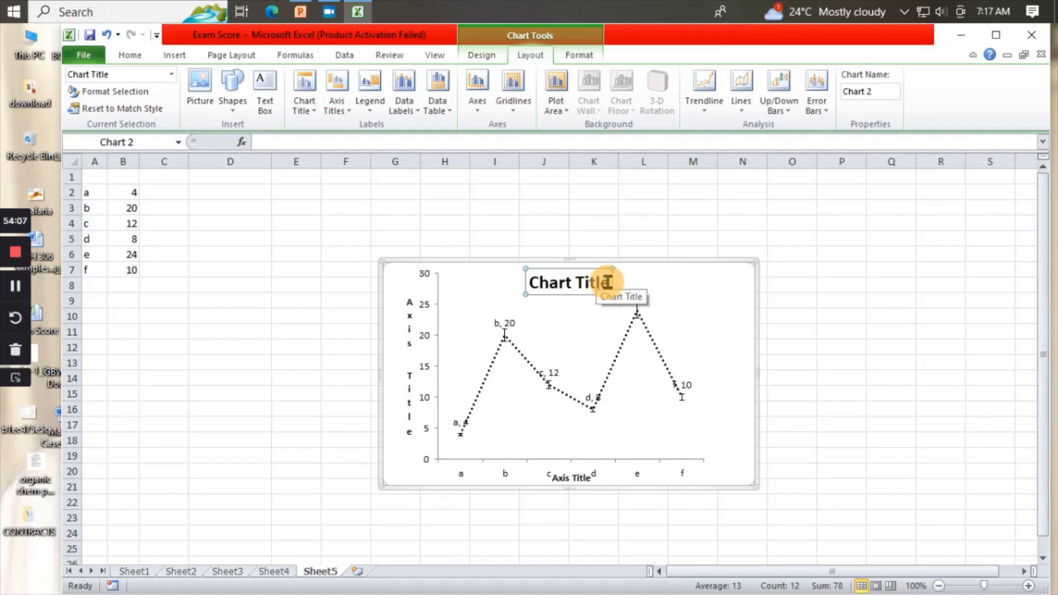
pyautogui.moveTo(607, 283); pyautogui.dragTo(536, 283)
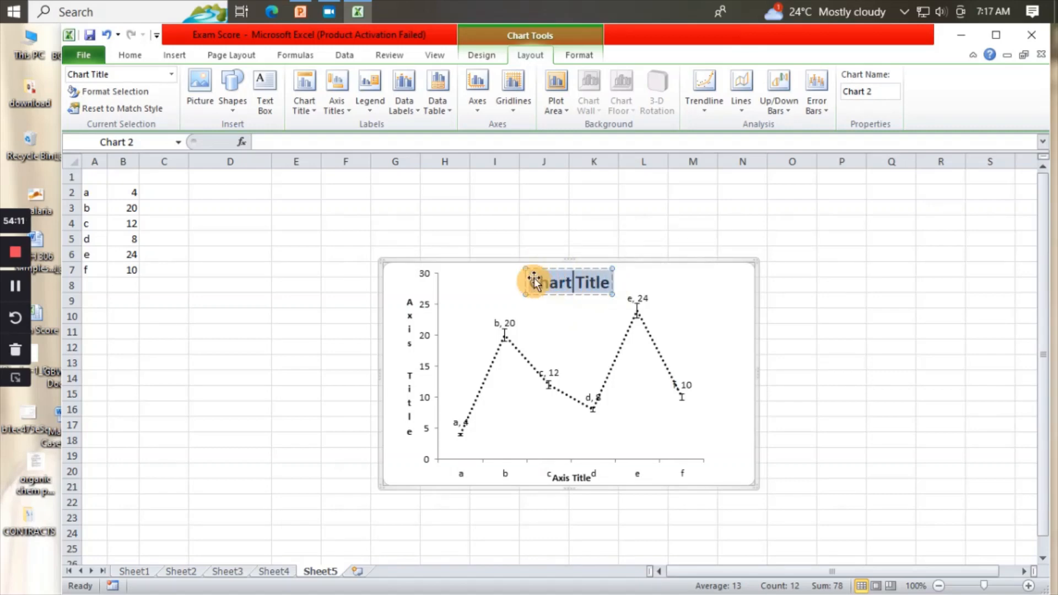
pyautogui.write('Et')
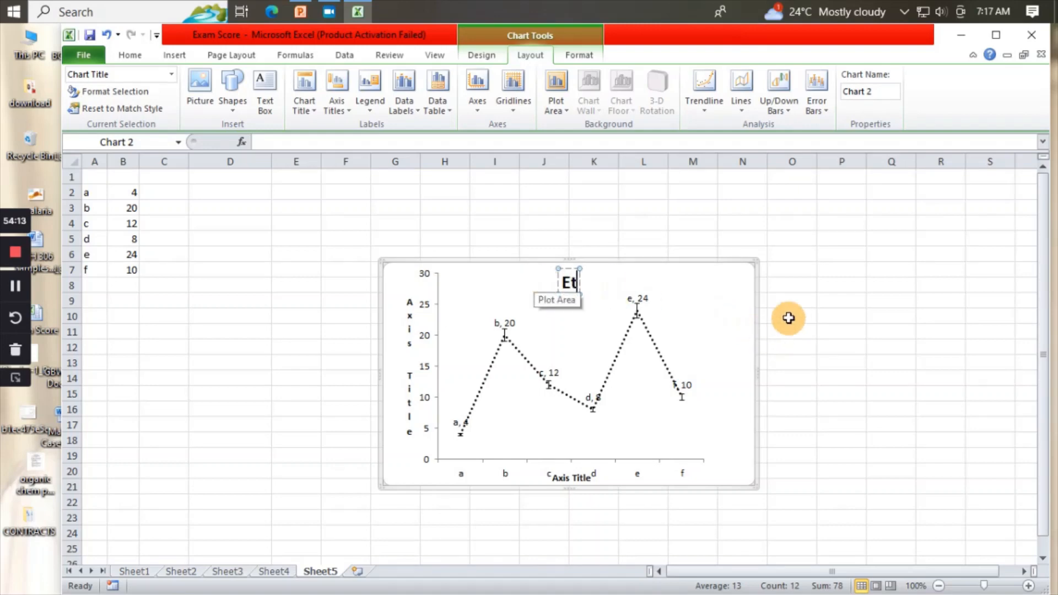
pyautogui.click(788, 318)
pyautogui.click(718, 366)
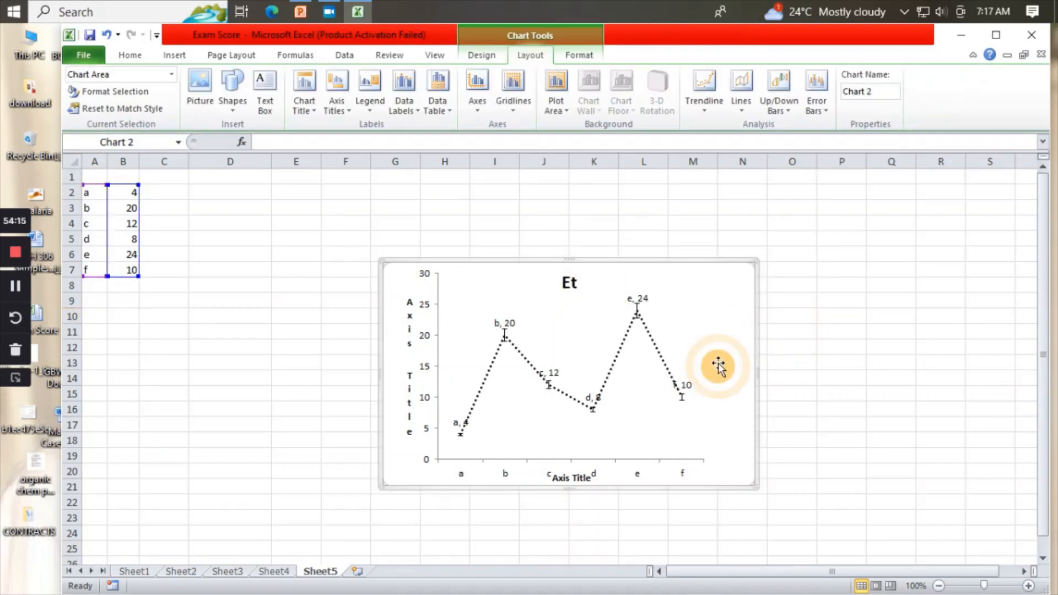
pyautogui.click(749, 361)
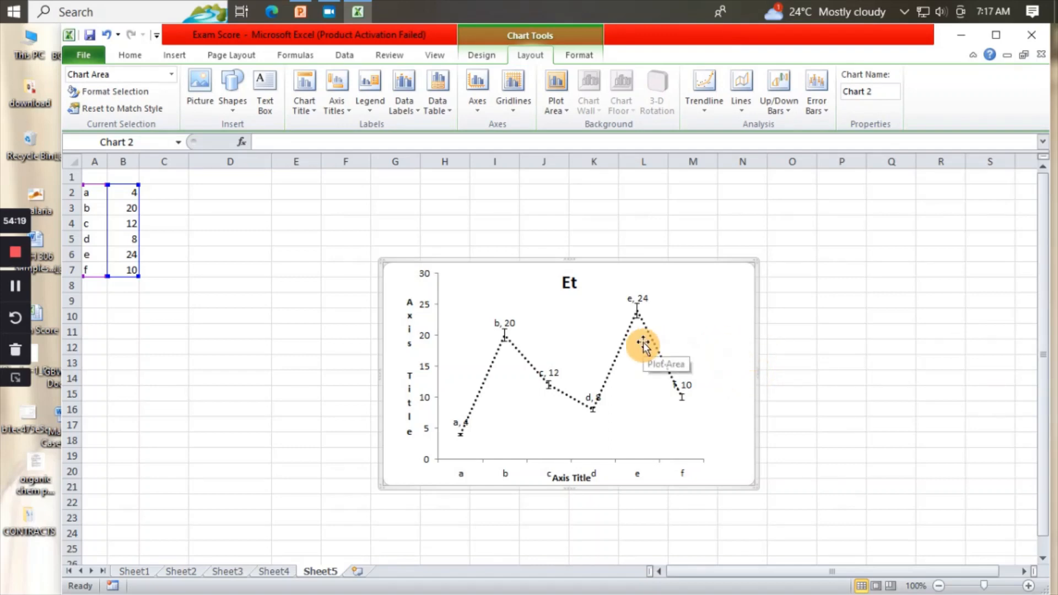
pyautogui.moveTo(651, 343)
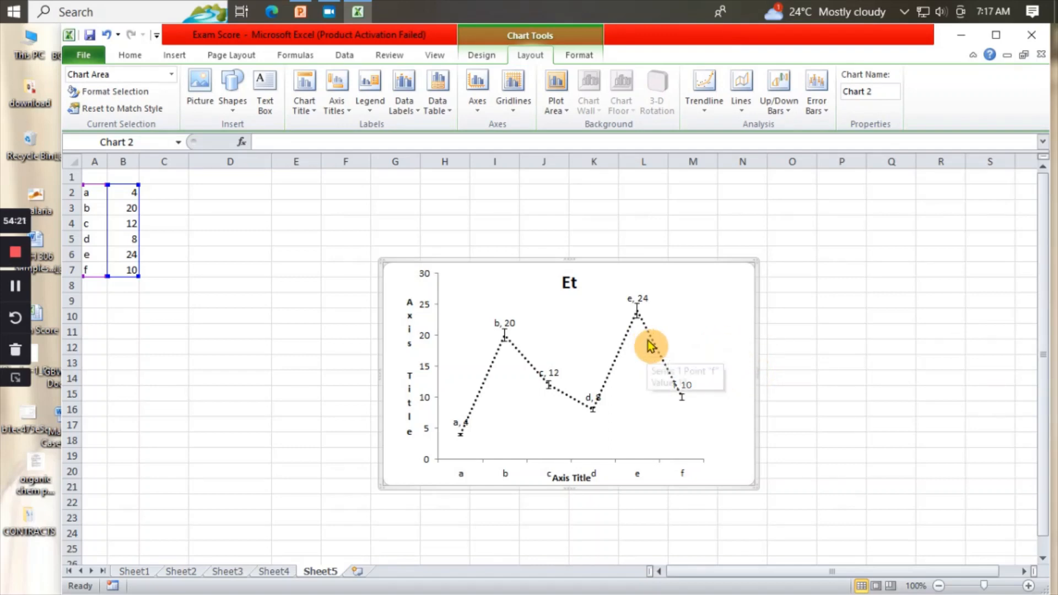
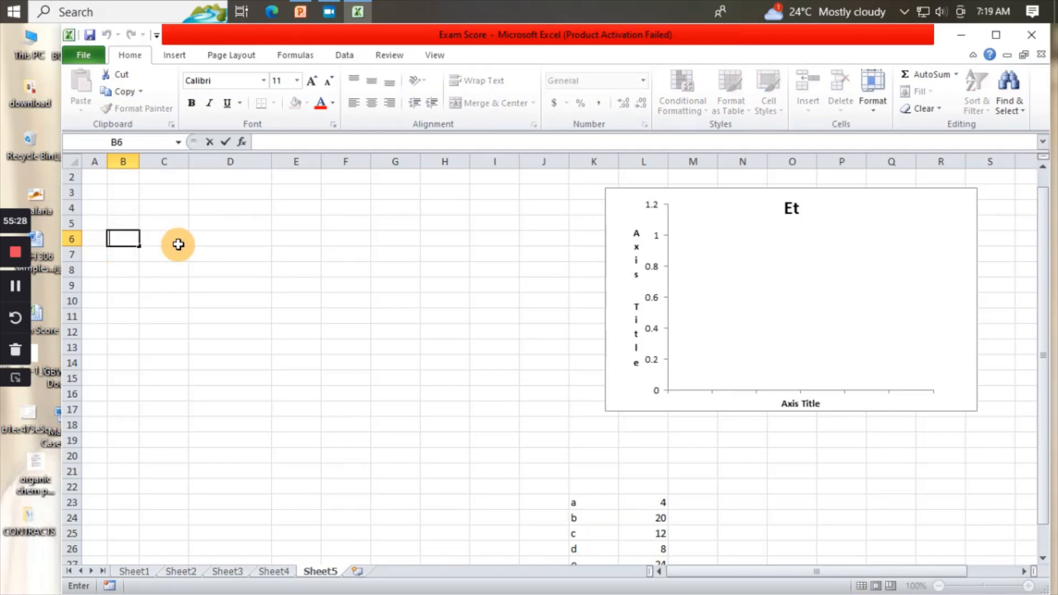
# Enter the numbers 1 to 6 down cells B6 to B11
pyautogui.write('1')
pyautogui.press('Return')
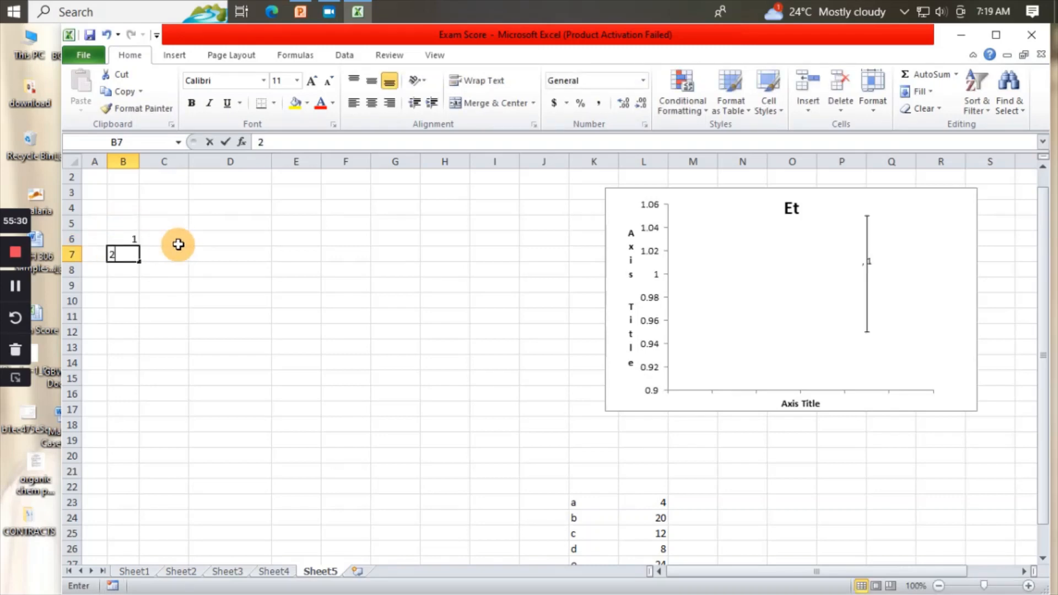
pyautogui.write('2')
pyautogui.press('Return')
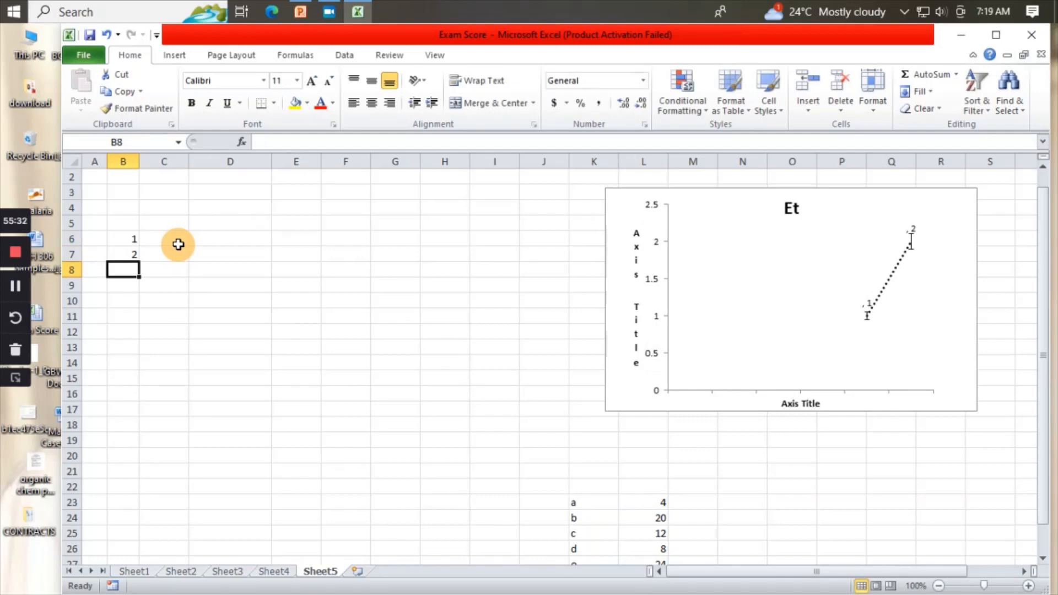
pyautogui.write('3')
pyautogui.press('Return')
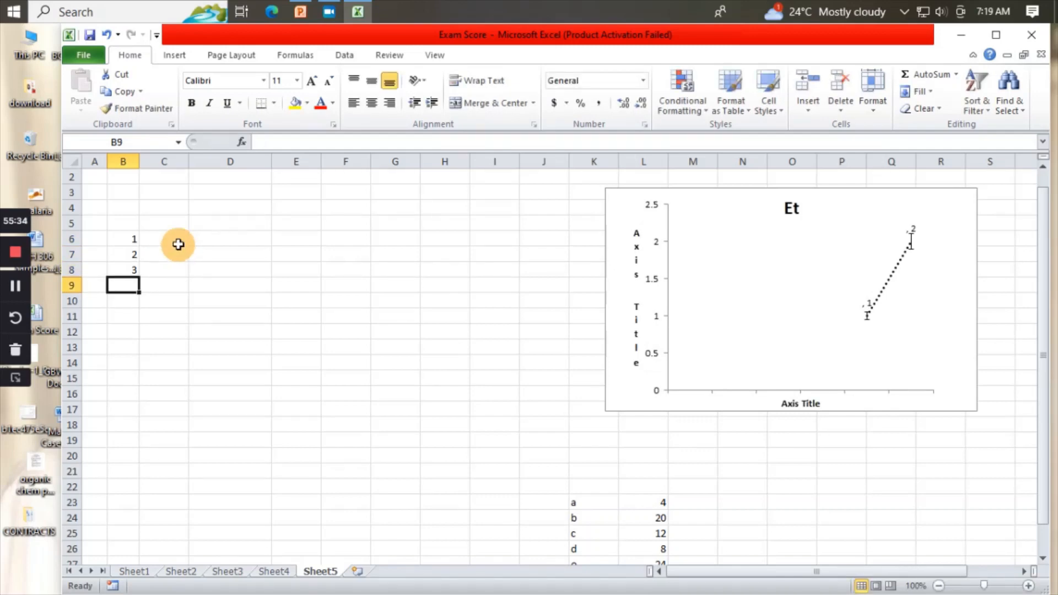
pyautogui.write('4')
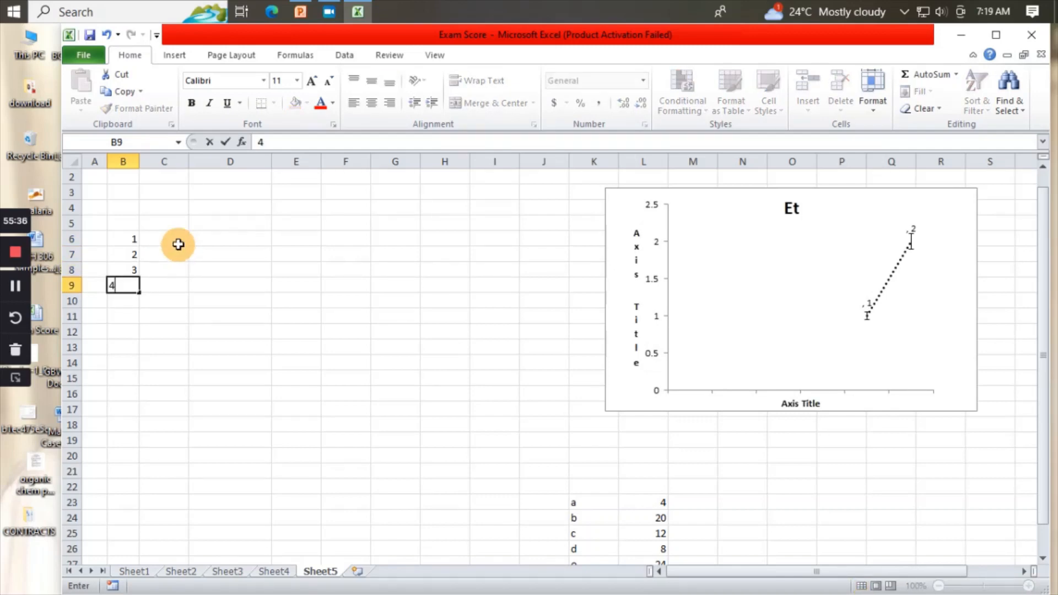
pyautogui.press('Return')
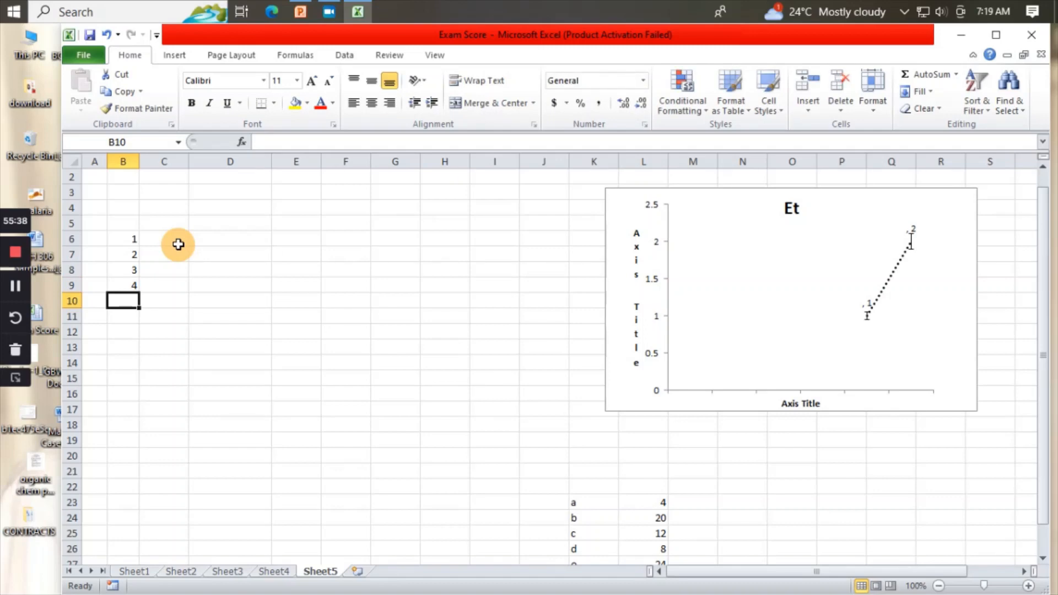
pyautogui.write('5')
pyautogui.press('Return')
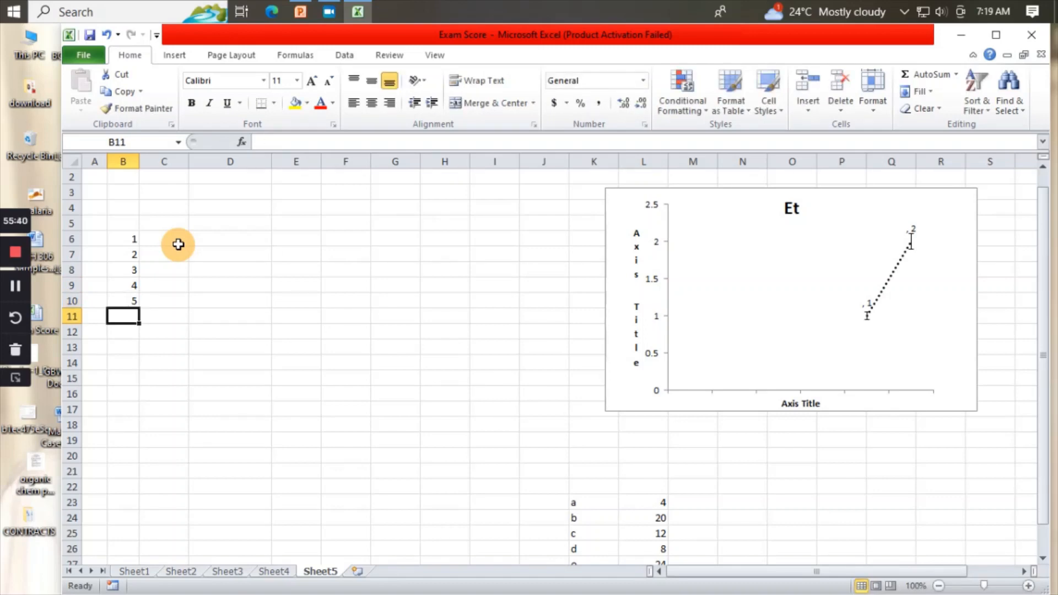
pyautogui.write('6')
pyautogui.press('Return')
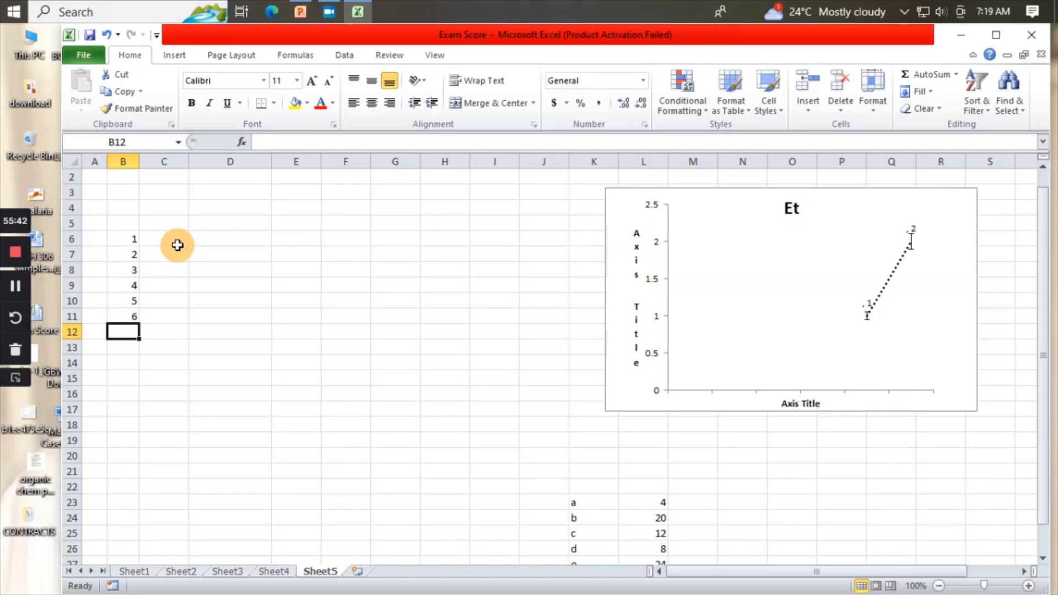
pyautogui.click(957, 244)
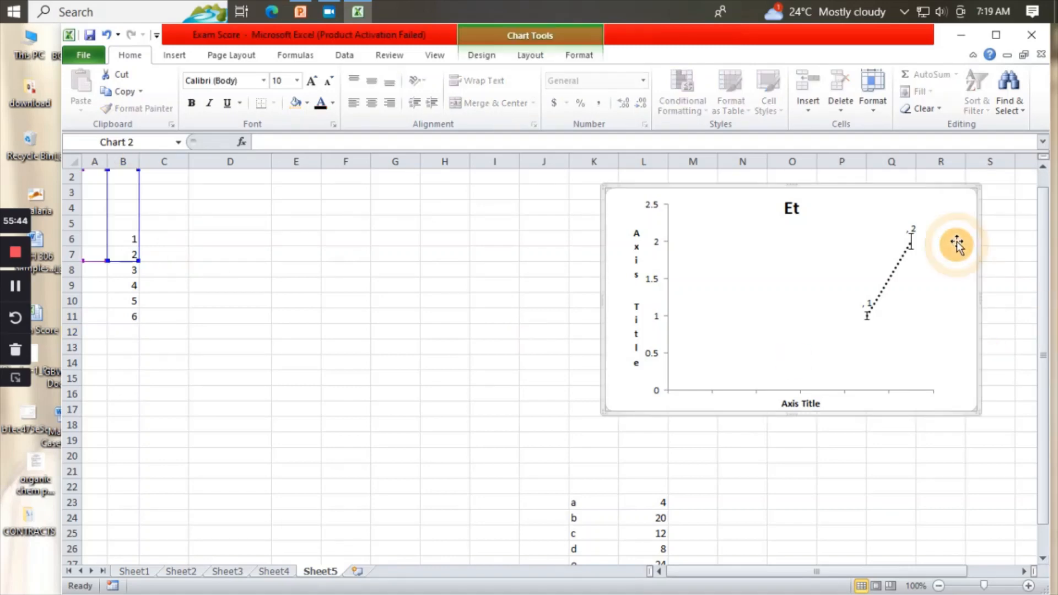
# Enter 20, 30, 40, 50, 60 and 70 down cells C6 to C11
pyautogui.click(158, 239)
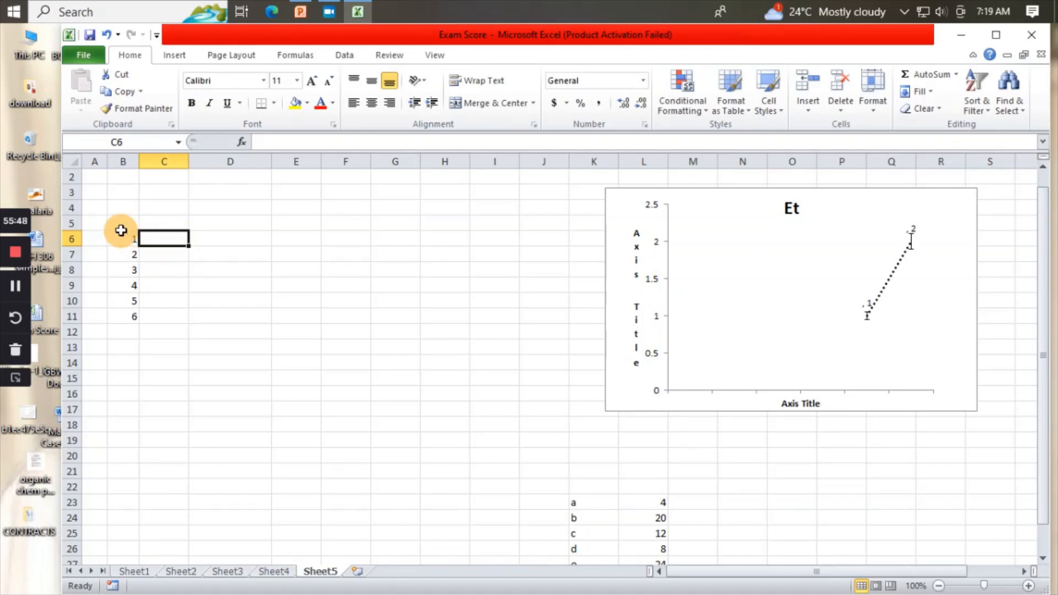
pyautogui.doubleClick(174, 238)
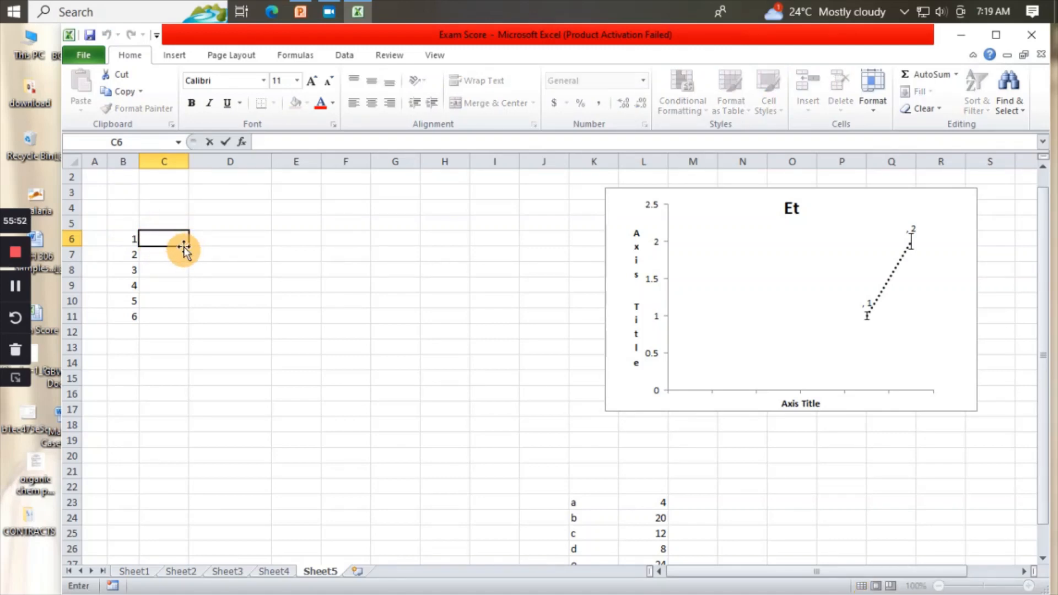
pyautogui.press('Return')
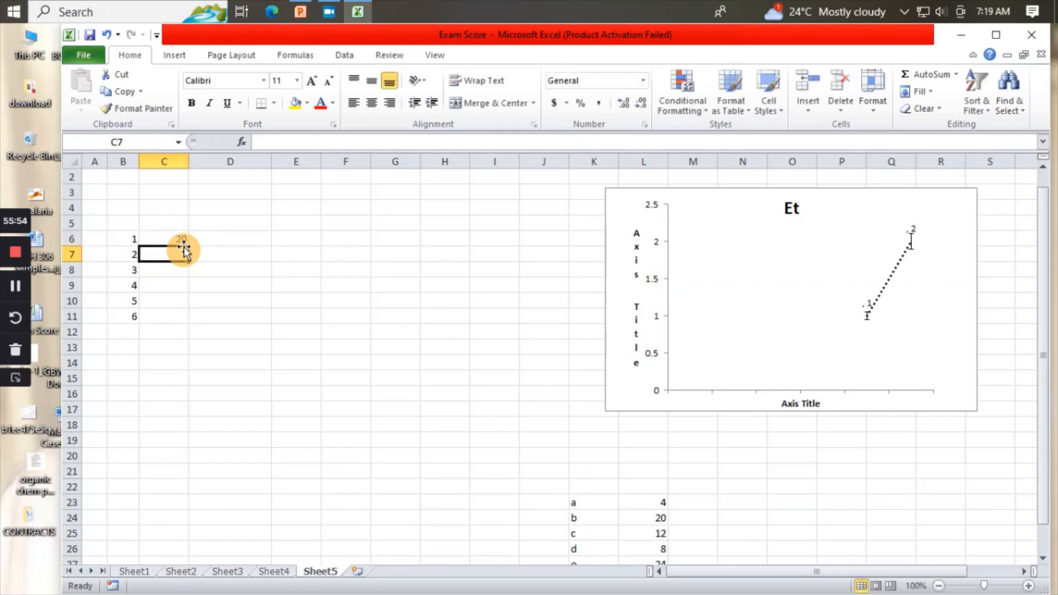
pyautogui.write('30')
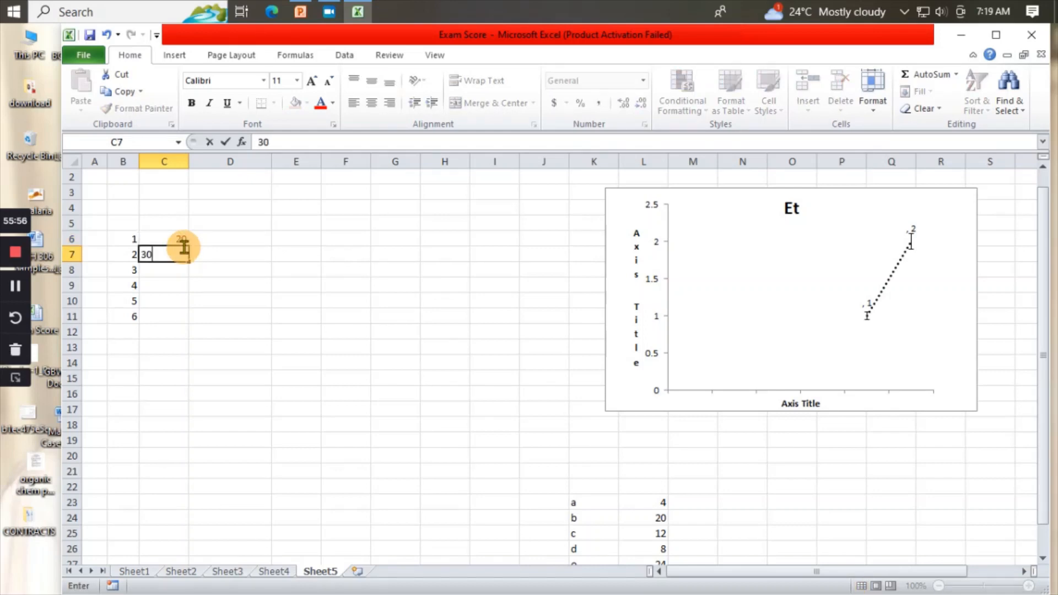
pyautogui.press('Return')
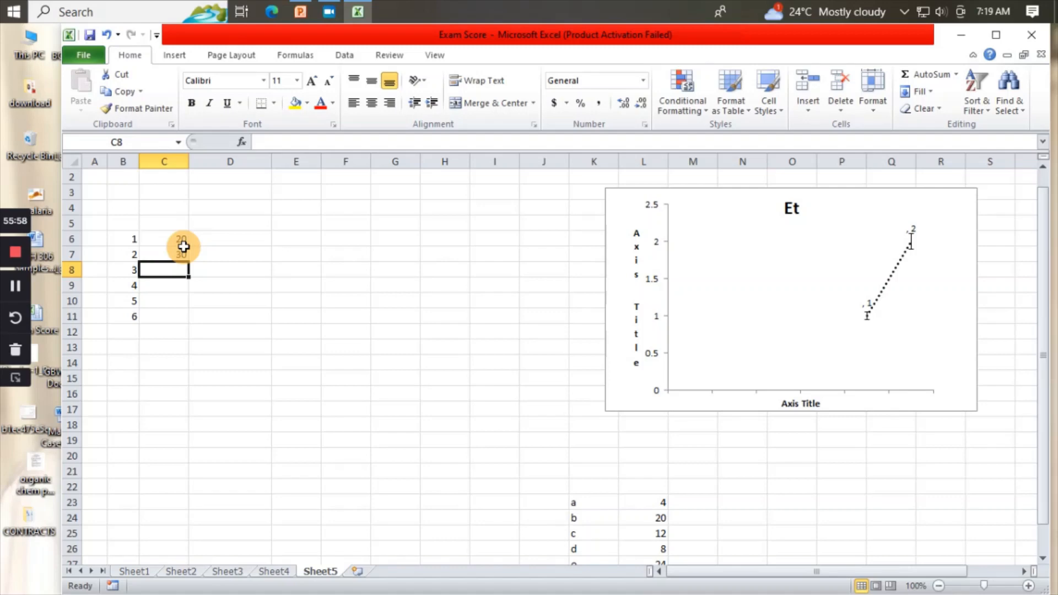
pyautogui.write('40')
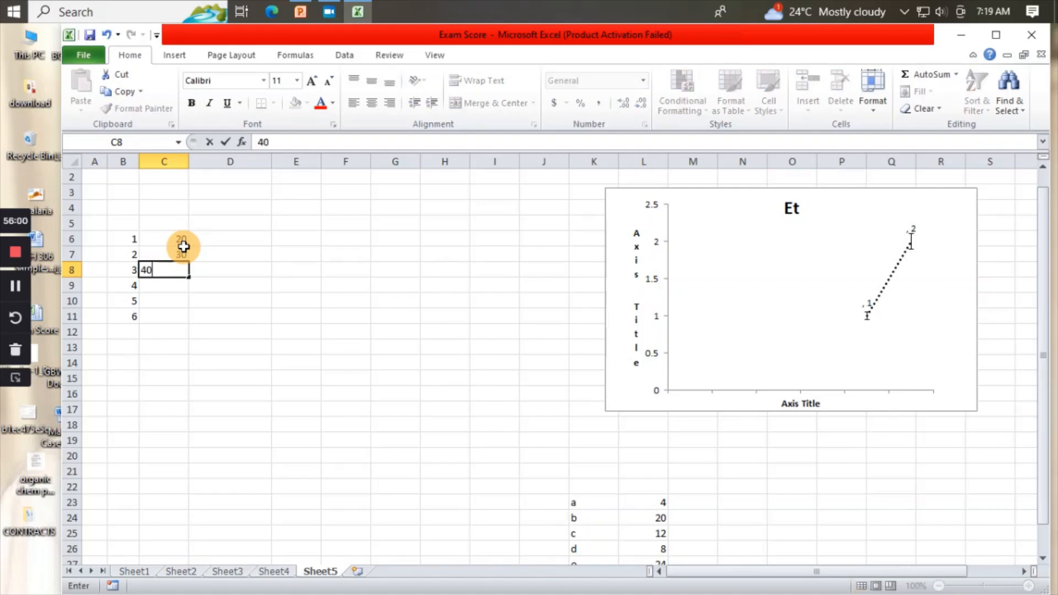
pyautogui.press('Return')
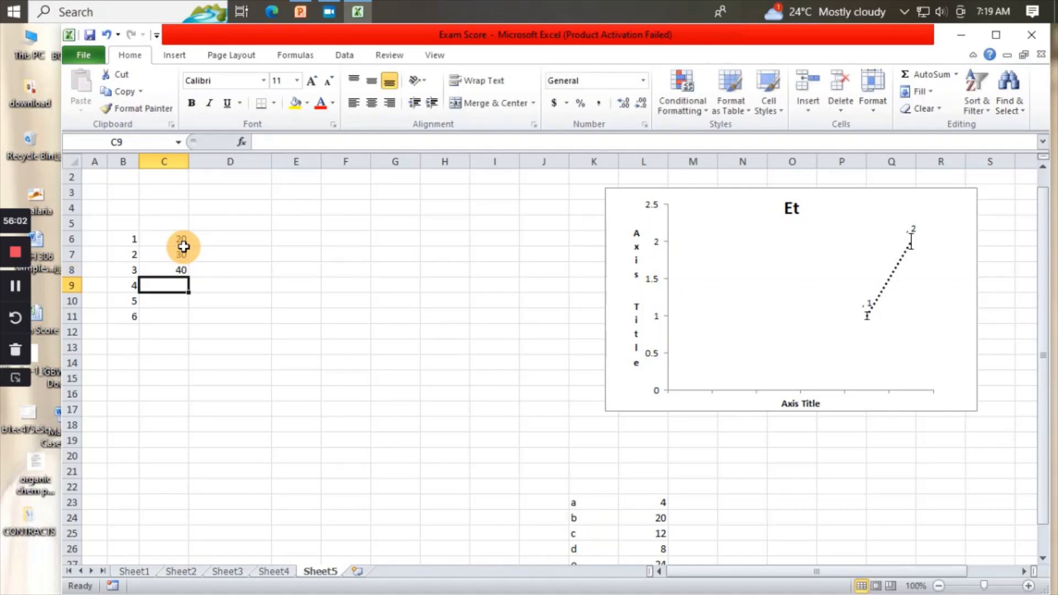
pyautogui.write('5')
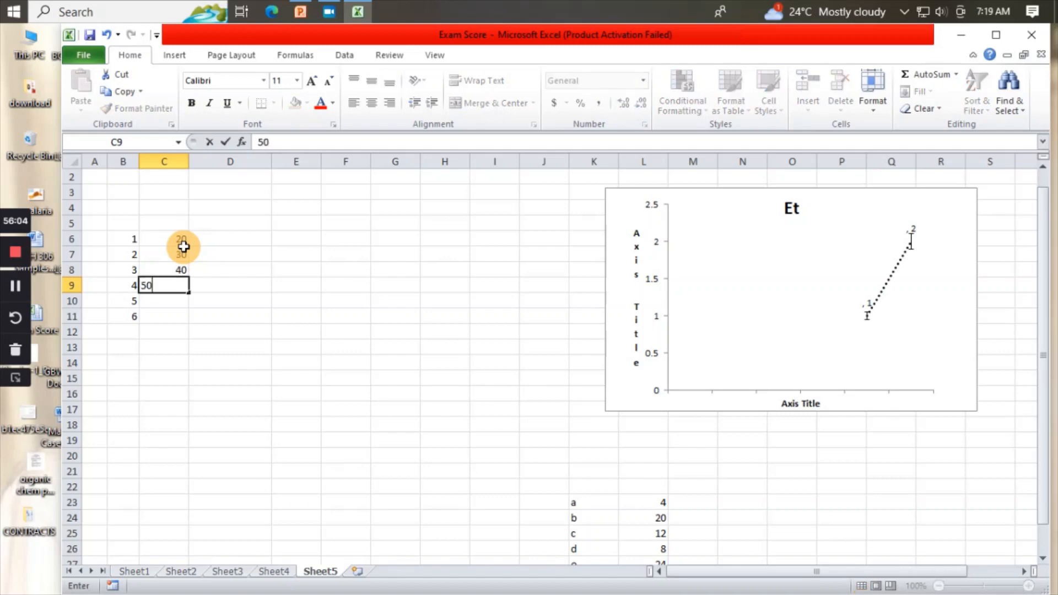
pyautogui.write('0')
pyautogui.press('Return')
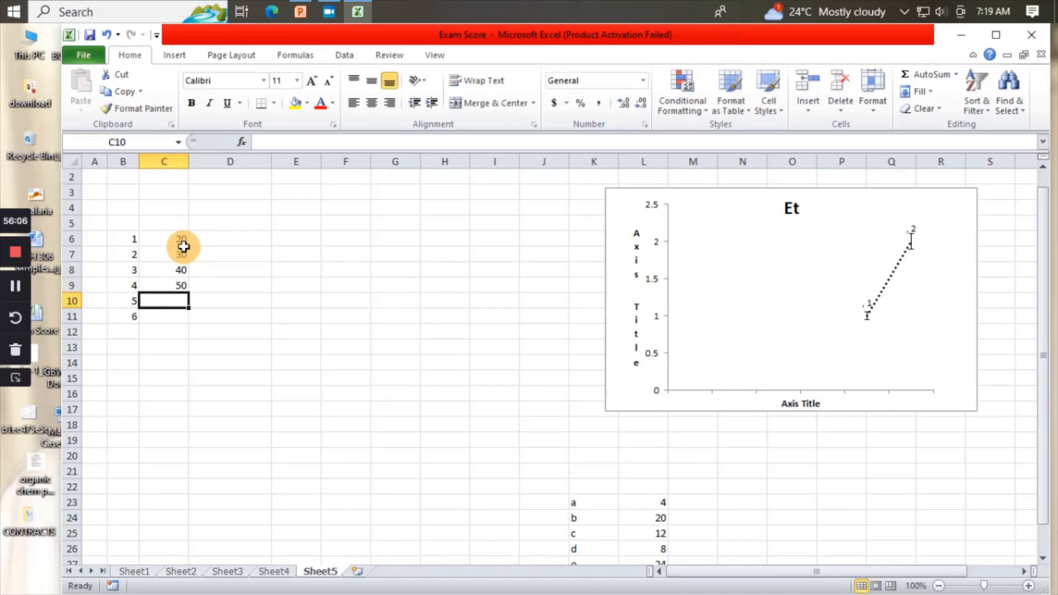
pyautogui.write('60')
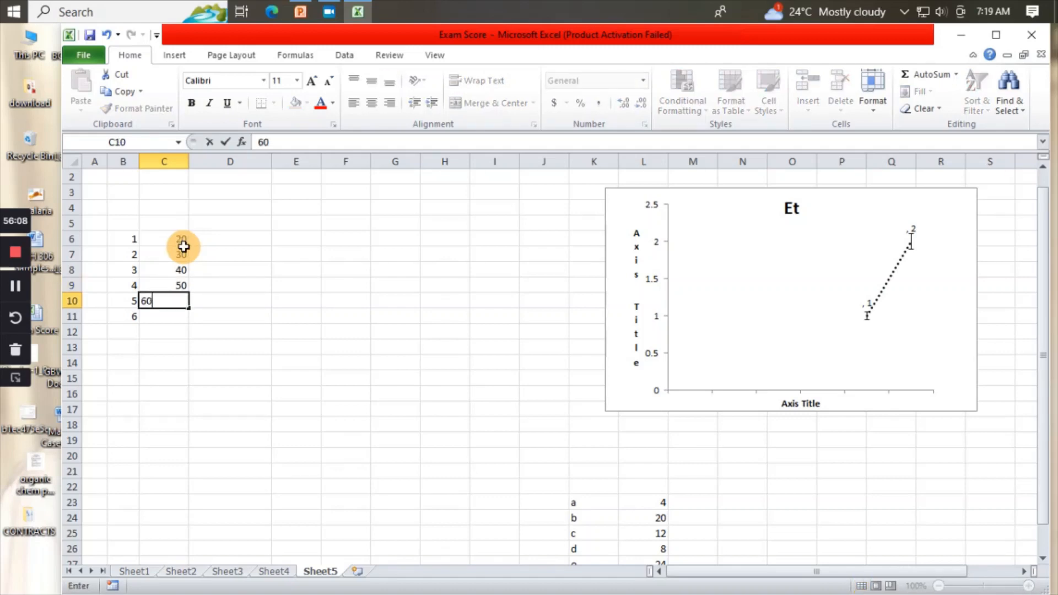
pyautogui.press('Return')
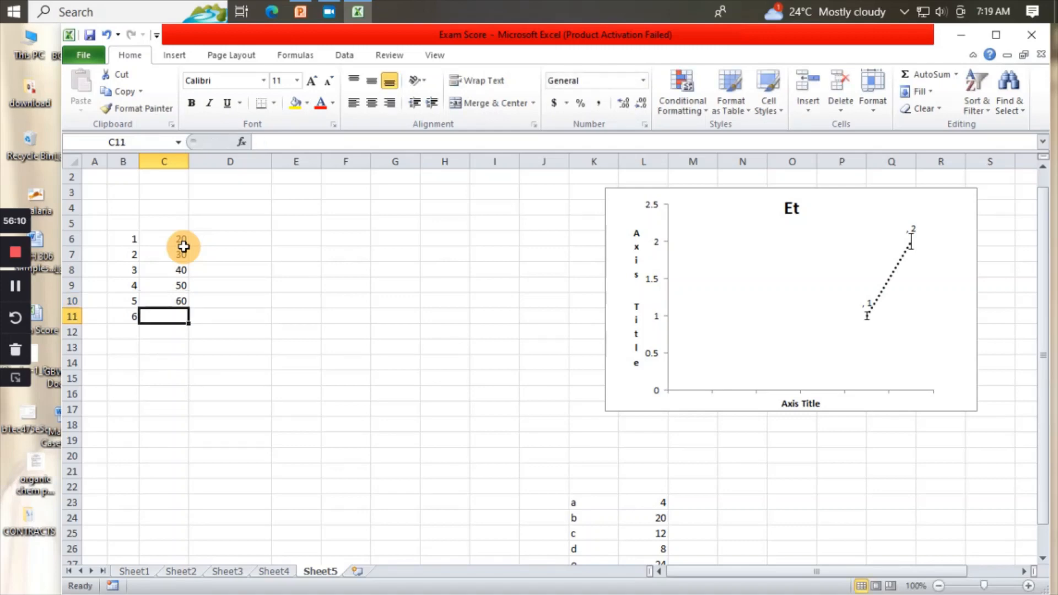
pyautogui.write('70')
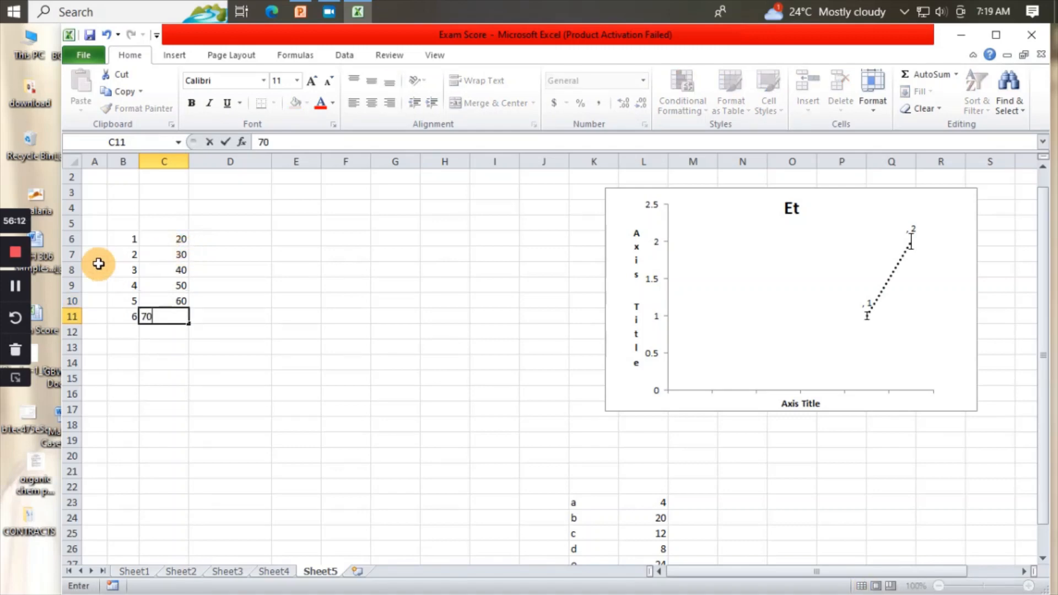
pyautogui.click(120, 222)
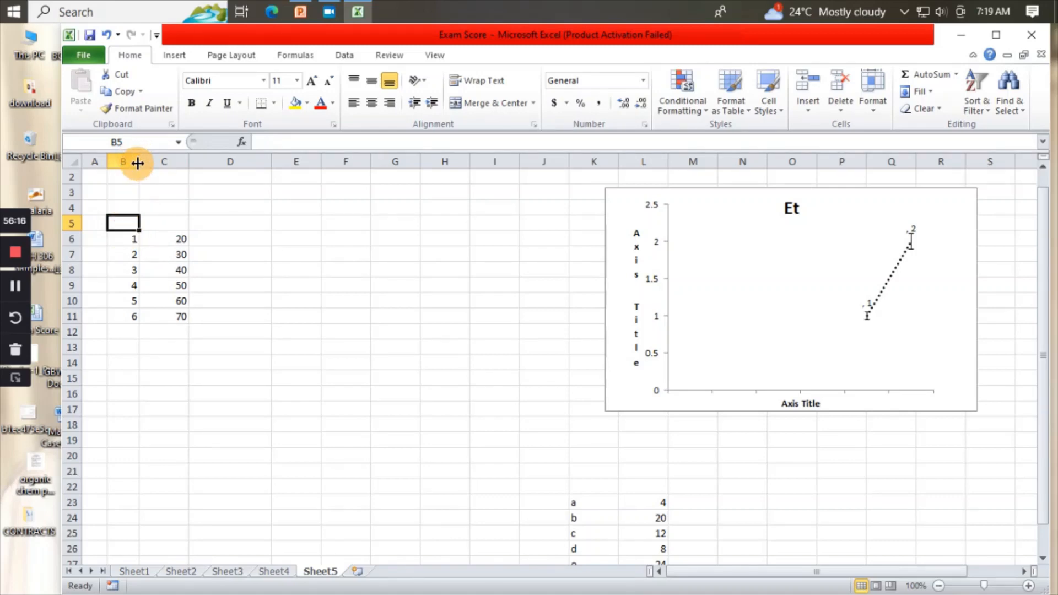
# Enter the header DISPLACEMENT in cell B5 and widen column B to fit it
pyautogui.moveTo(138, 162); pyautogui.dragTo(150, 163)
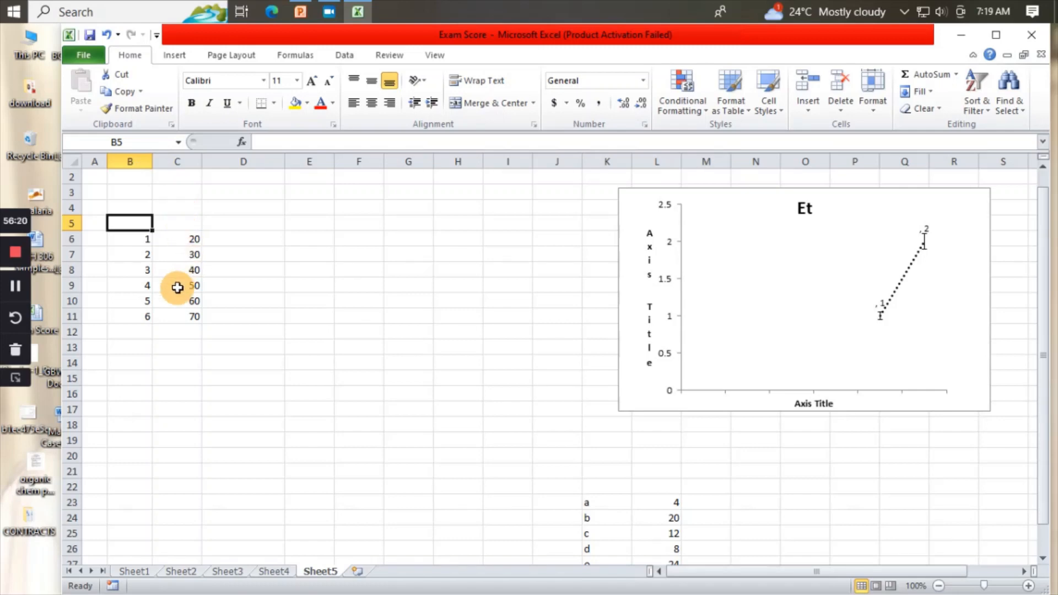
pyautogui.doubleClick(138, 221)
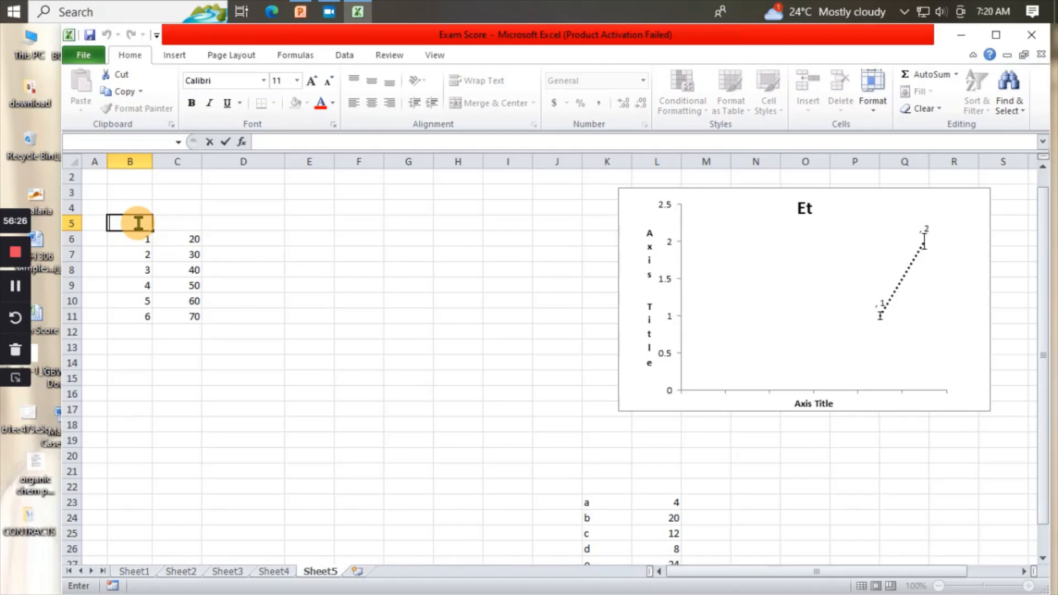
pyautogui.write('DISP')
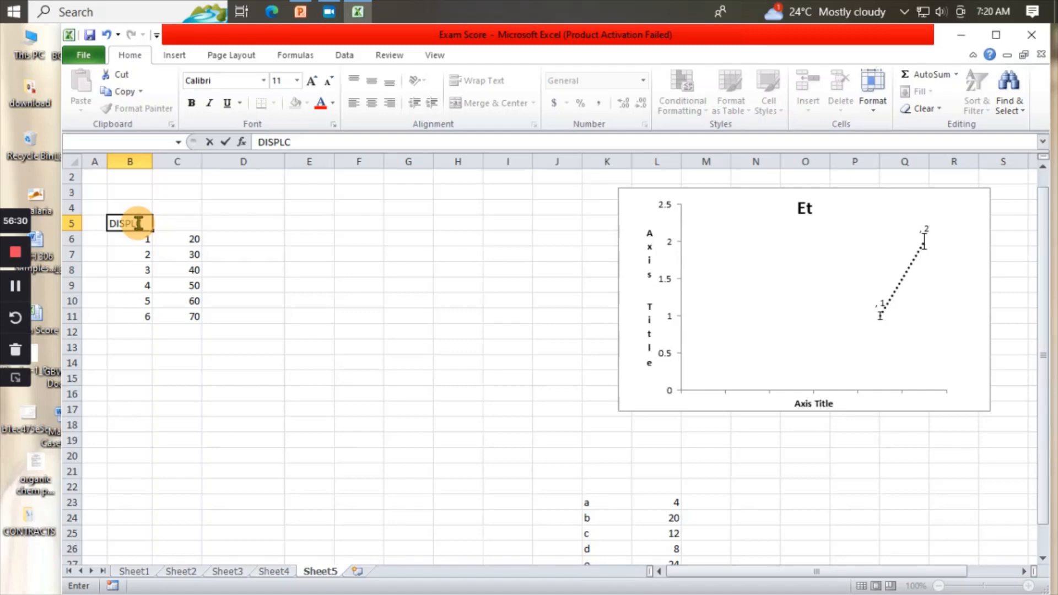
pyautogui.write('LACEMENT')
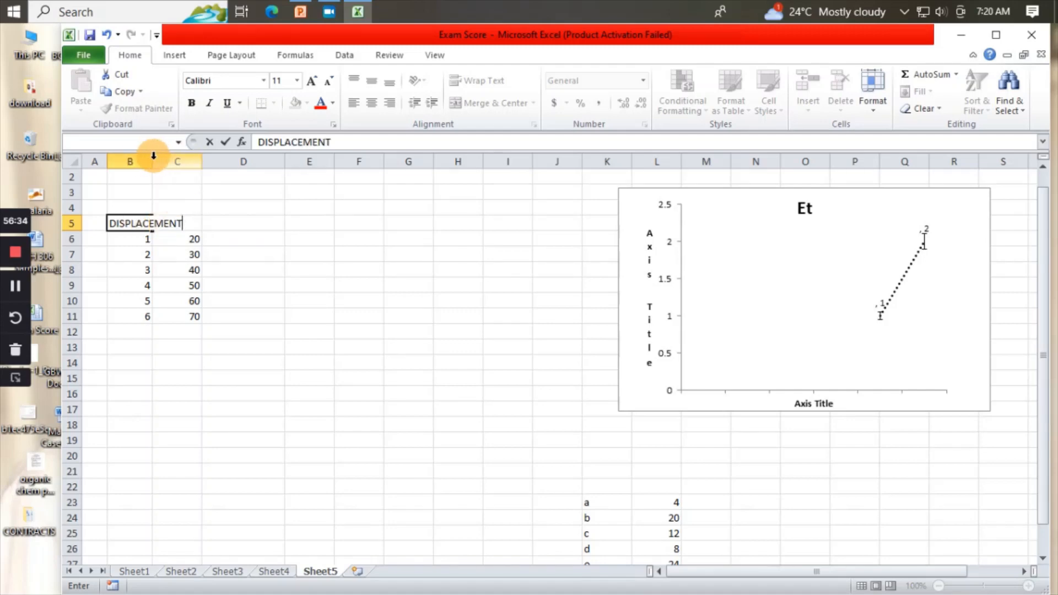
pyautogui.click(196, 176)
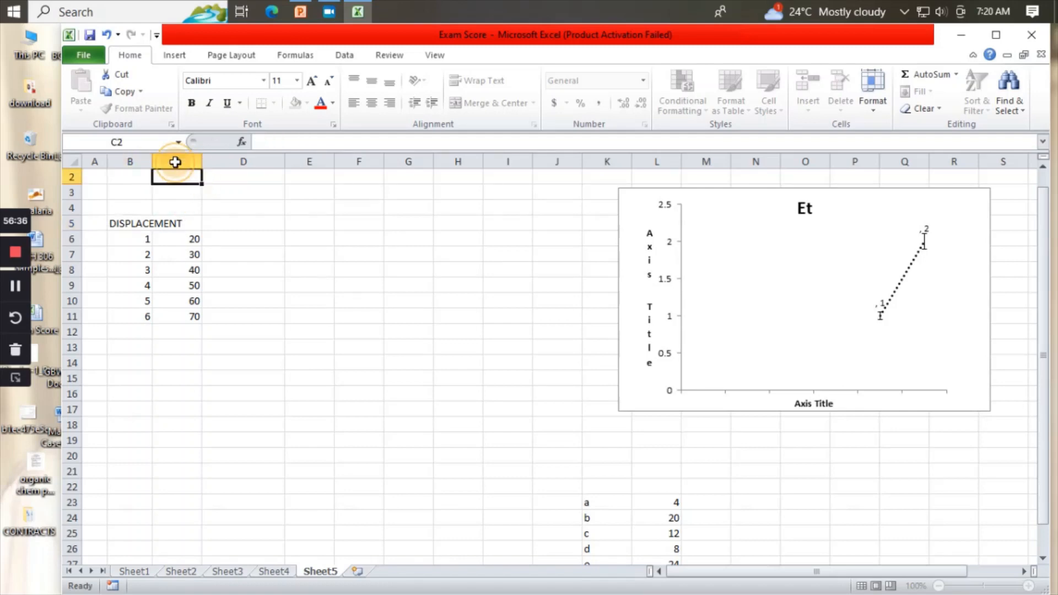
pyautogui.moveTo(151, 155); pyautogui.dragTo(190, 155)
# Enter the header TIME in cell C5 above the second column of numbers
pyautogui.click(216, 221)
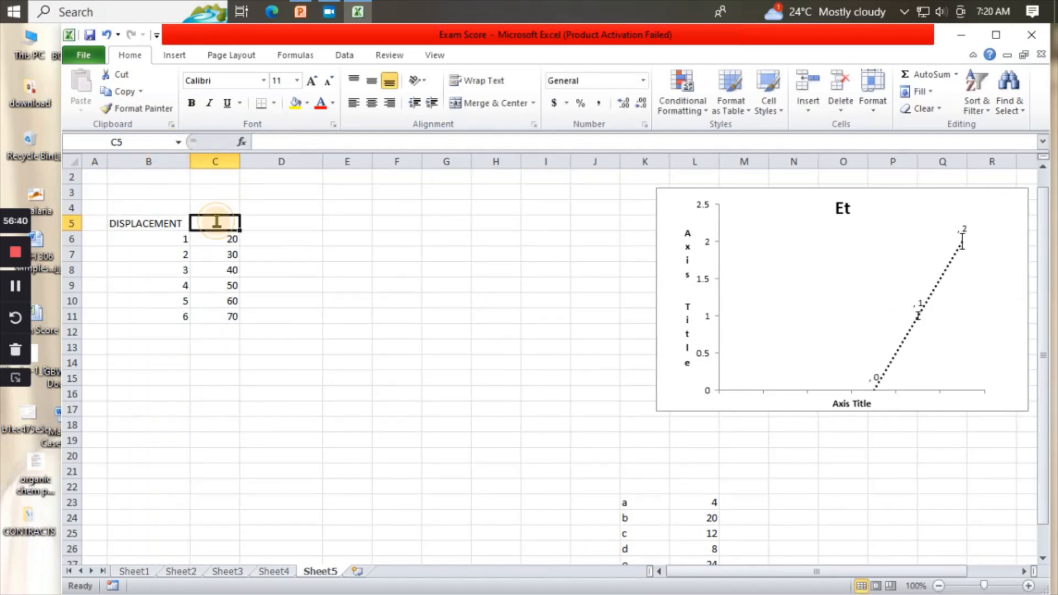
pyautogui.doubleClick(216, 221)
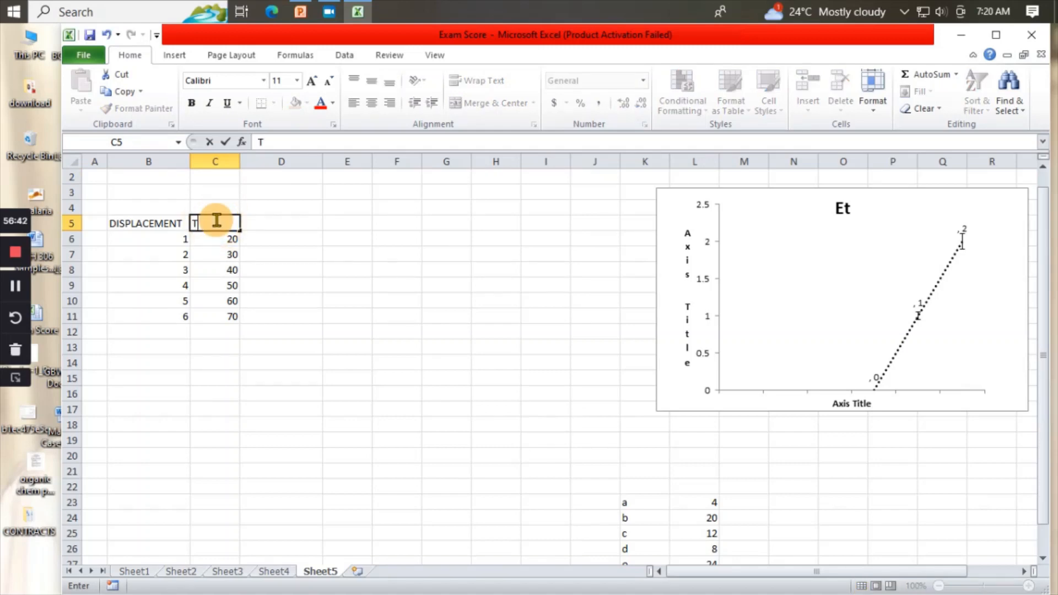
pyautogui.click(264, 286)
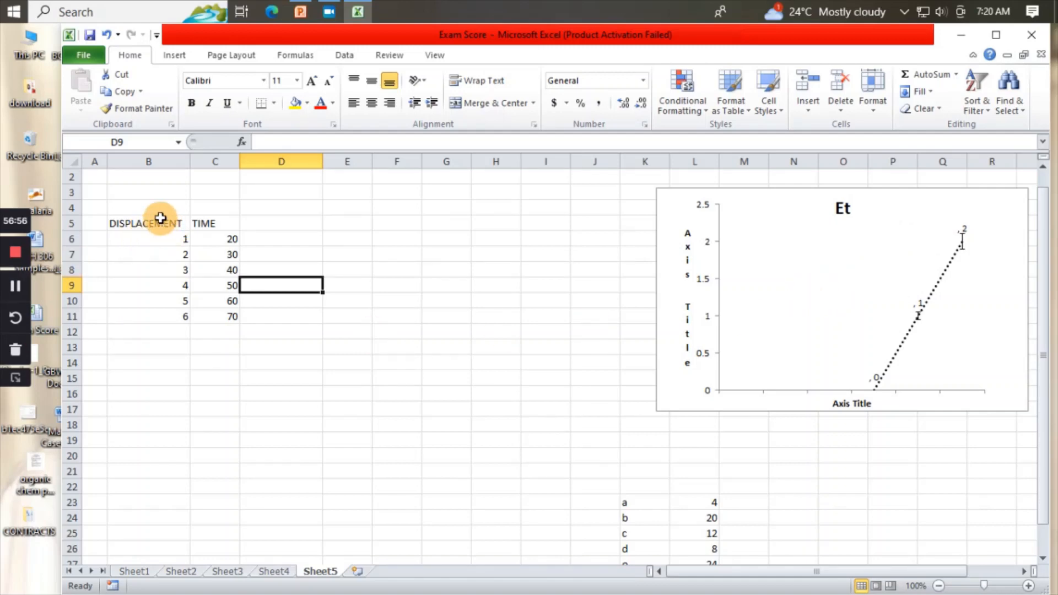
# Insert a markers-only scatter chart from the table in B5:C11
pyautogui.moveTo(156, 221); pyautogui.dragTo(223, 315)
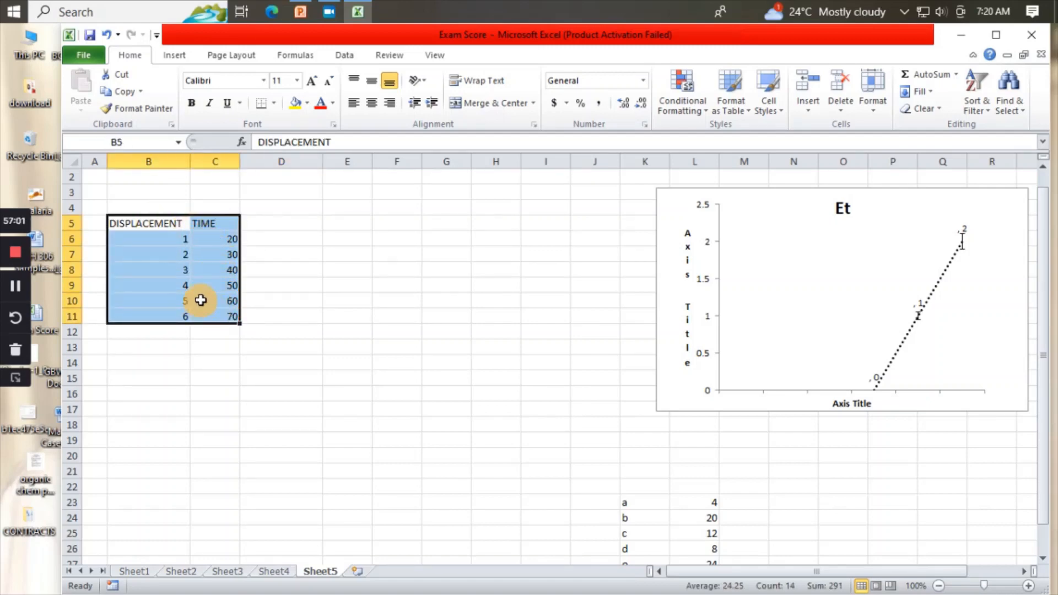
pyautogui.click(174, 55)
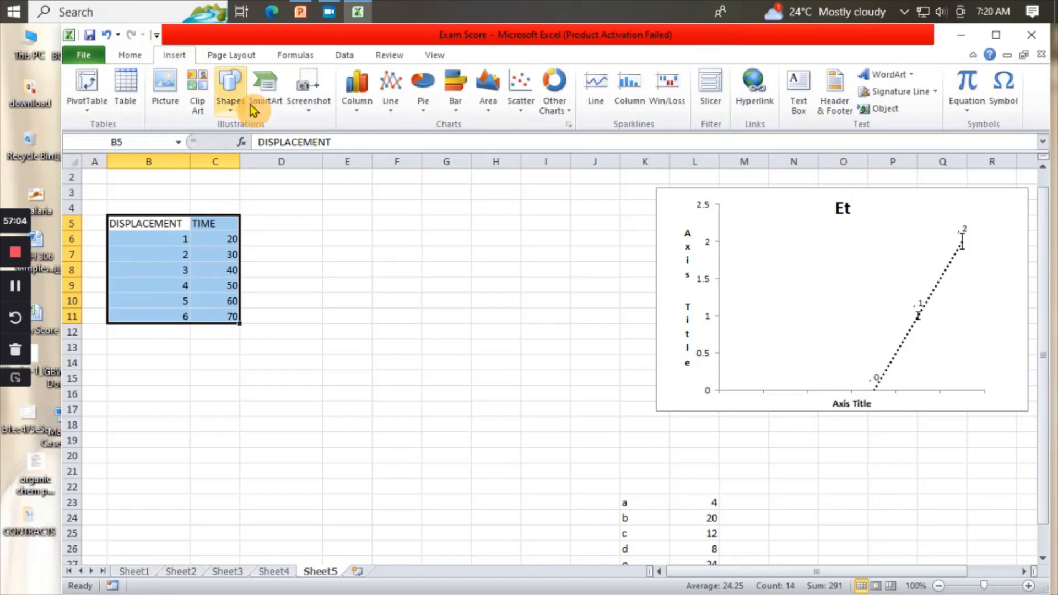
pyautogui.click(521, 105)
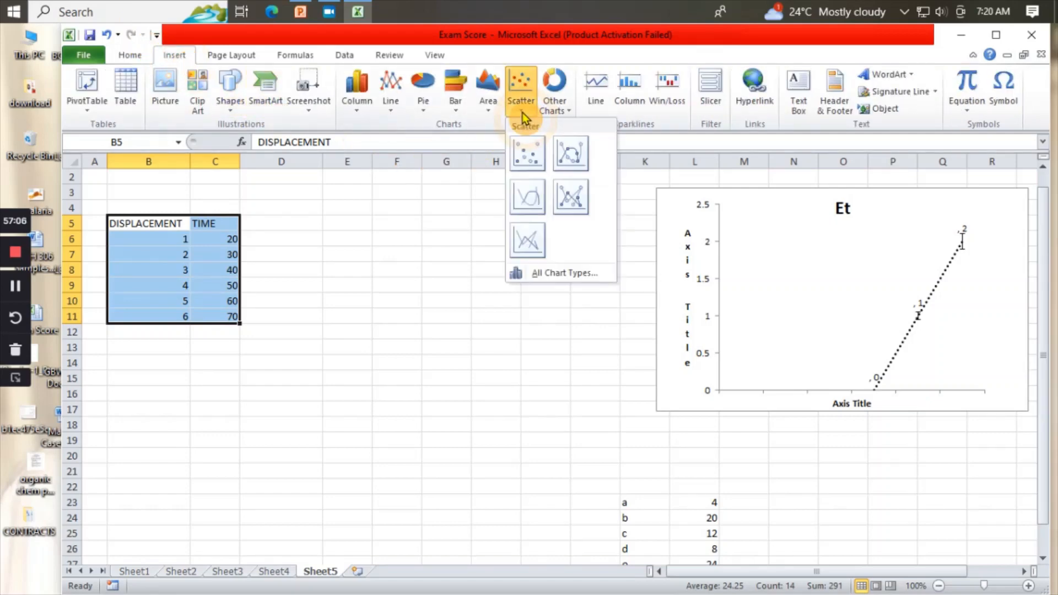
pyautogui.click(528, 147)
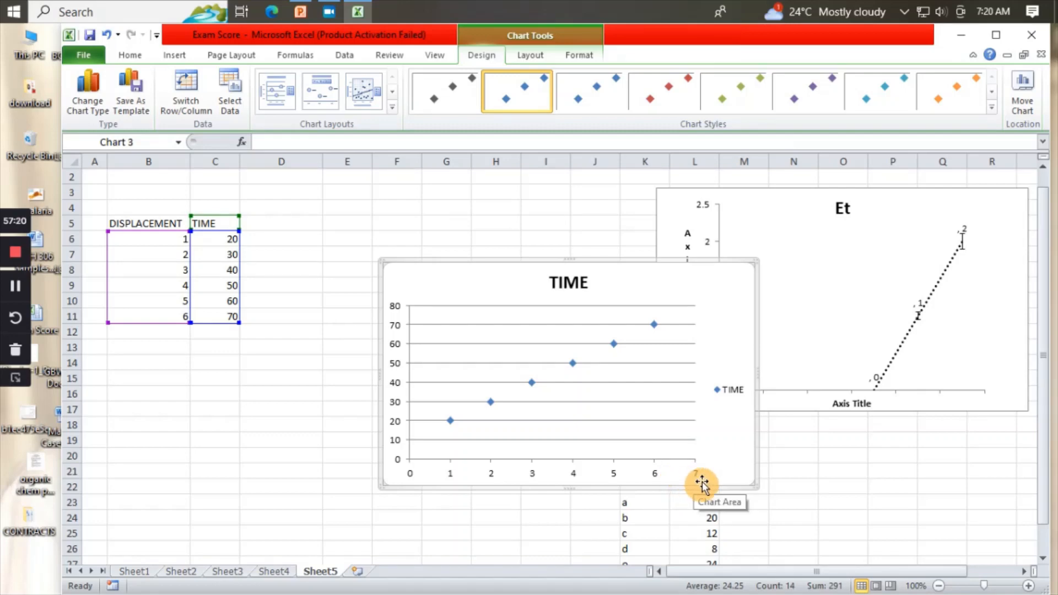
# Delete the TIME title from the new scatter chart
pyautogui.click(573, 284)
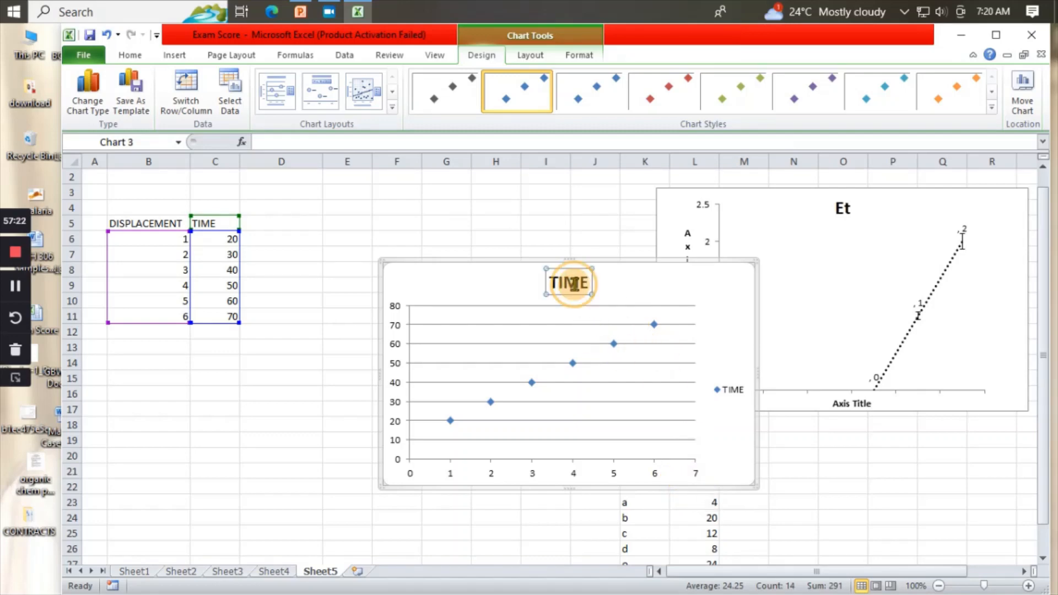
pyautogui.click(573, 283)
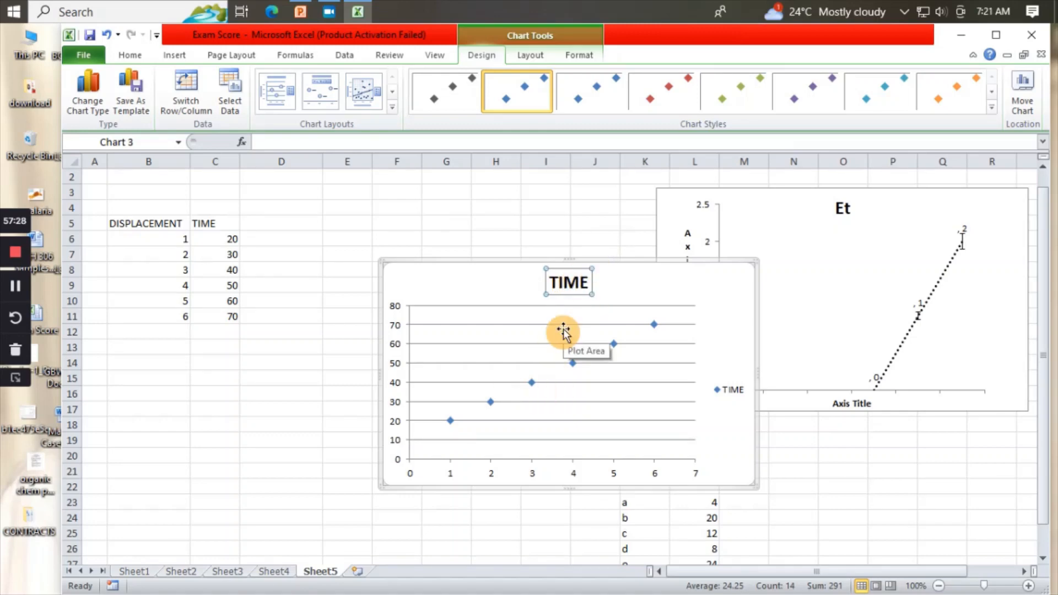
pyautogui.press('Delete')
# Add a linear trendline with the default options to the scatter chart's TIME series
pyautogui.click(533, 369)
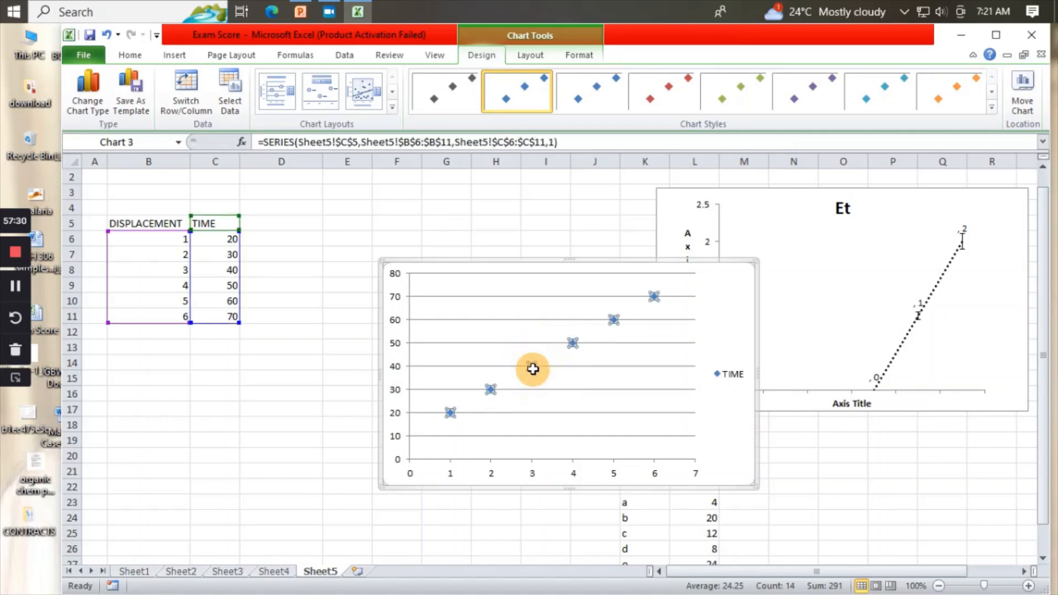
pyautogui.rightClick(533, 369)
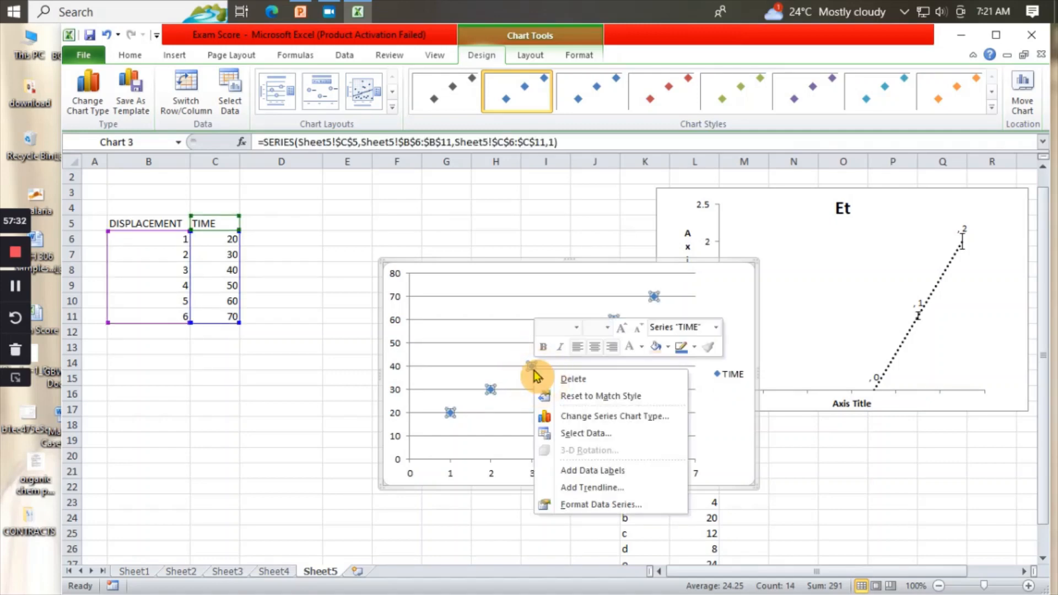
pyautogui.click(565, 491)
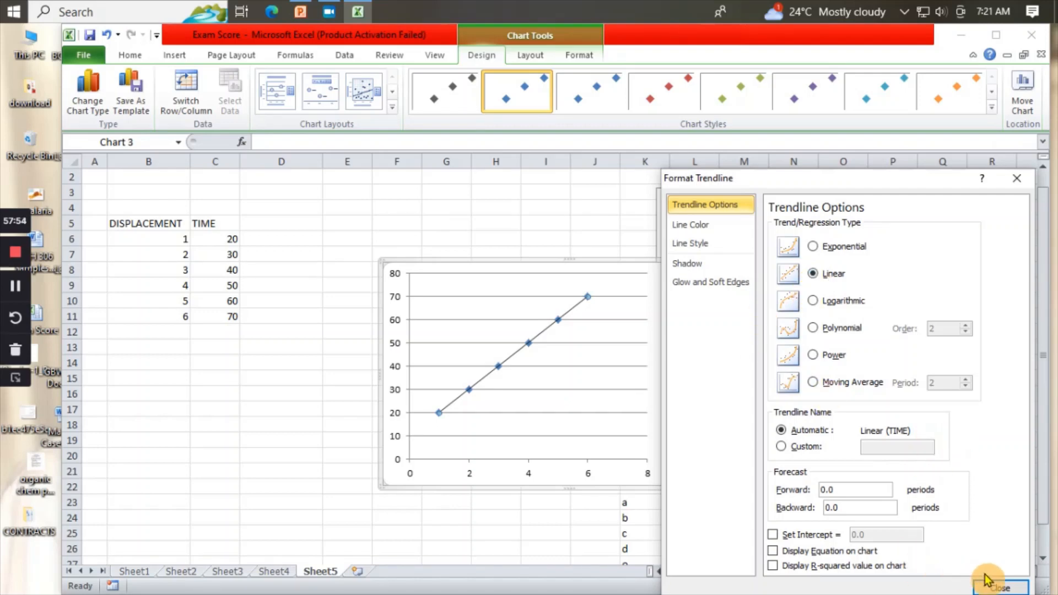
pyautogui.click(999, 587)
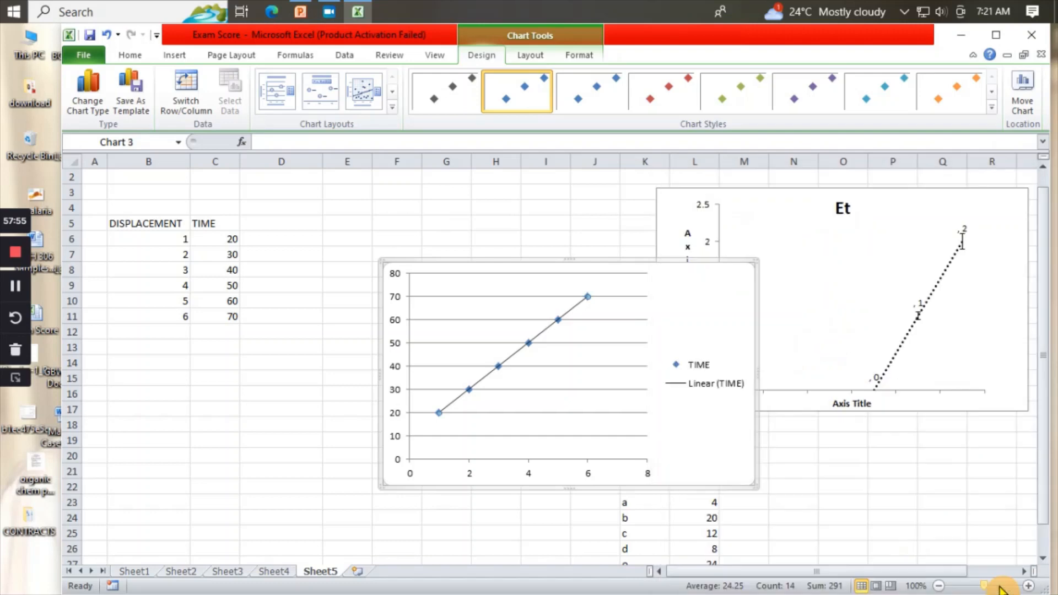
# Remove the horizontal gridlines and the legend from the scatter chart
pyautogui.rightClick(616, 348)
pyautogui.click(616, 344)
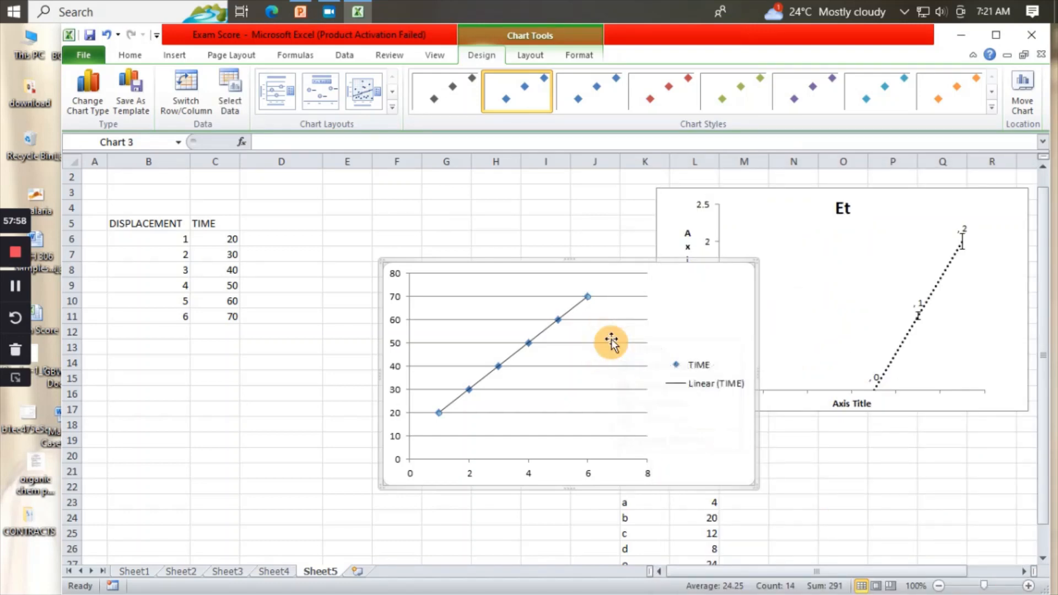
pyautogui.rightClick(616, 344)
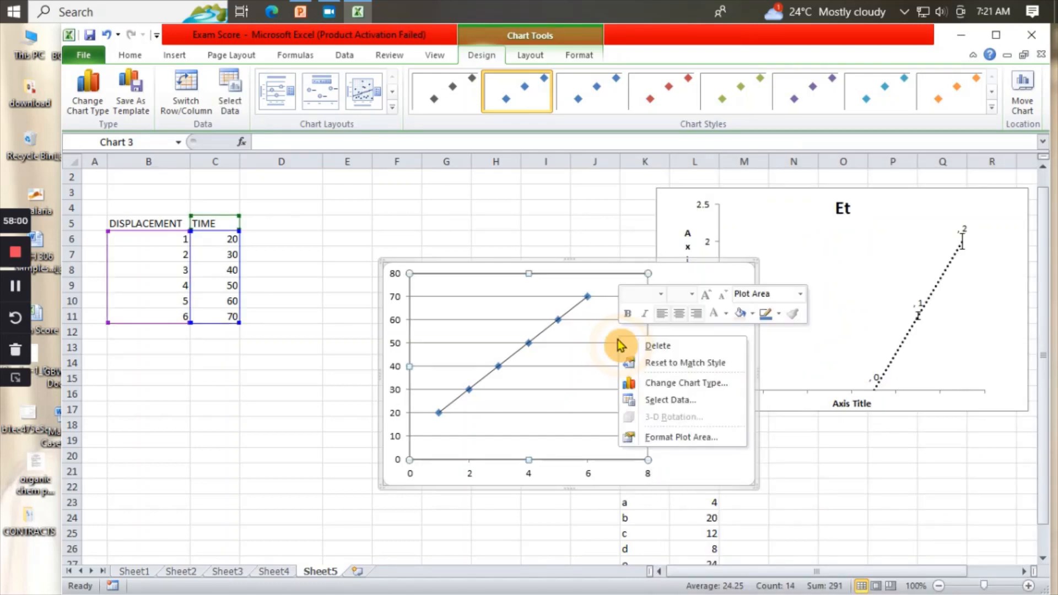
pyautogui.click(639, 343)
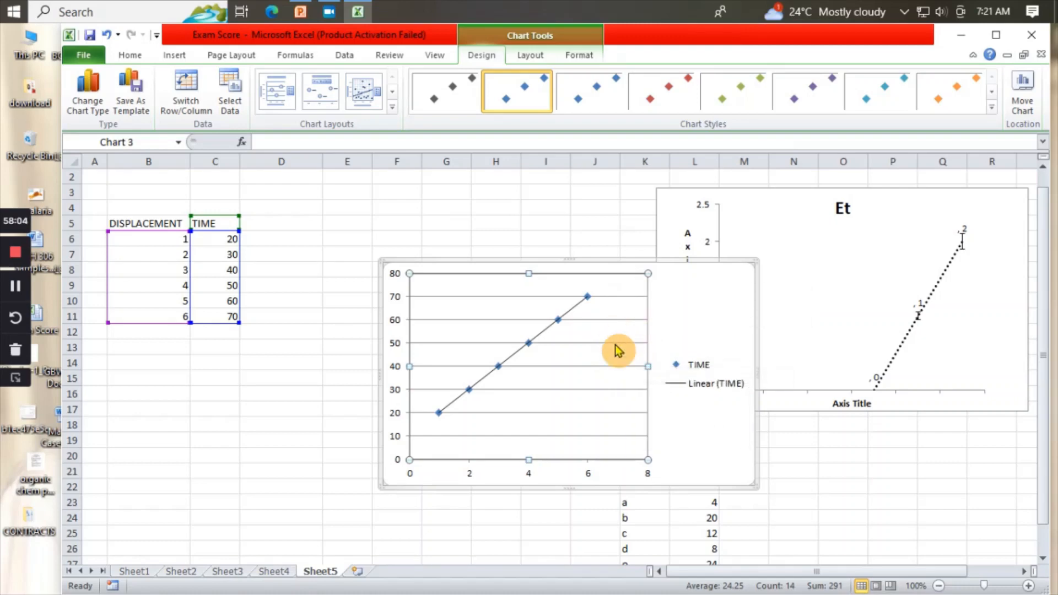
pyautogui.rightClick(615, 342)
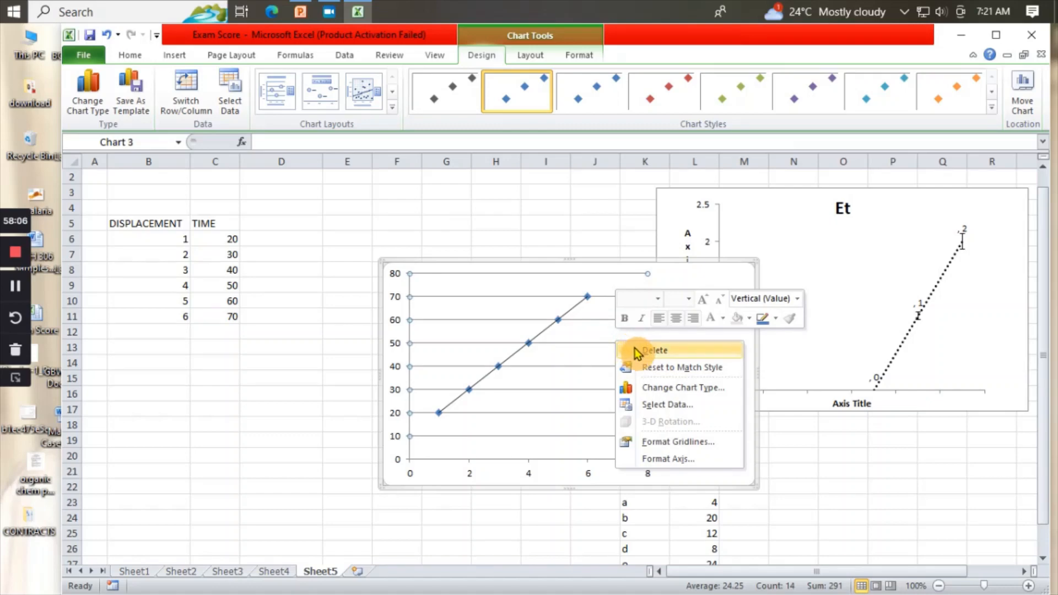
pyautogui.click(634, 350)
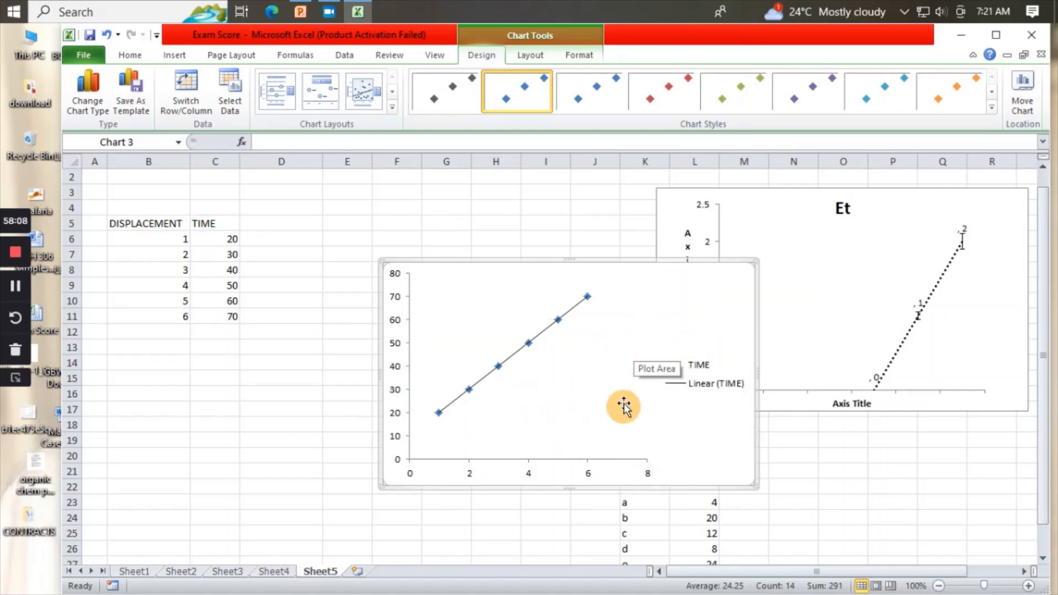
pyautogui.click(709, 381)
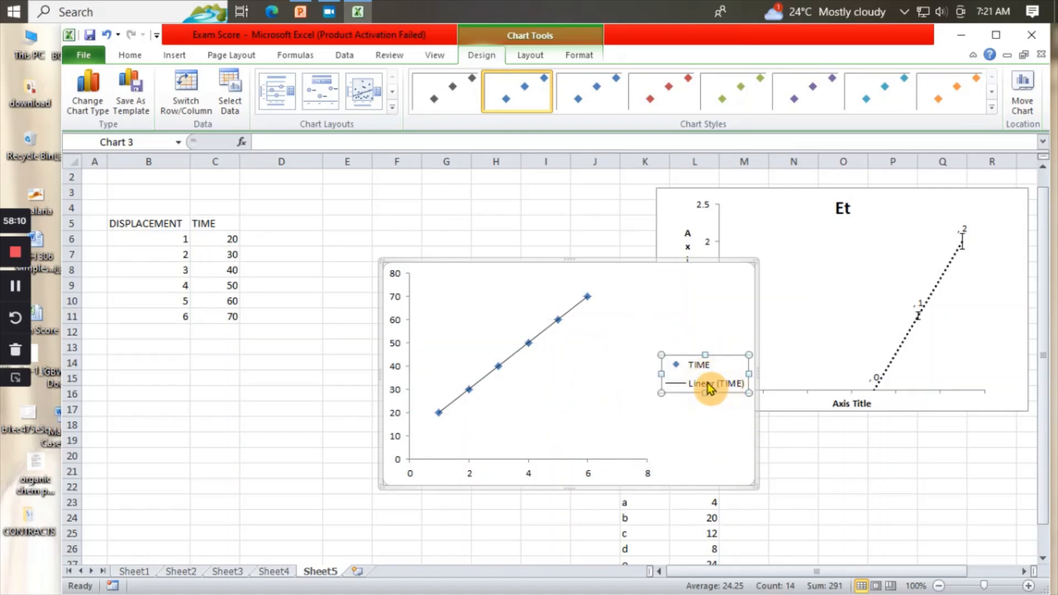
pyautogui.press('Delete')
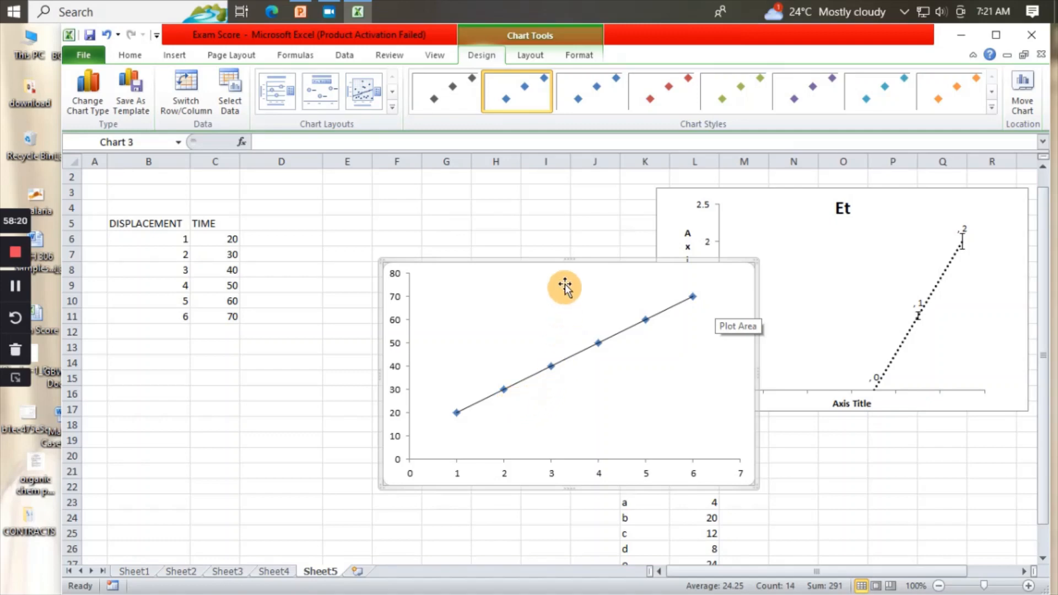
pyautogui.click(524, 61)
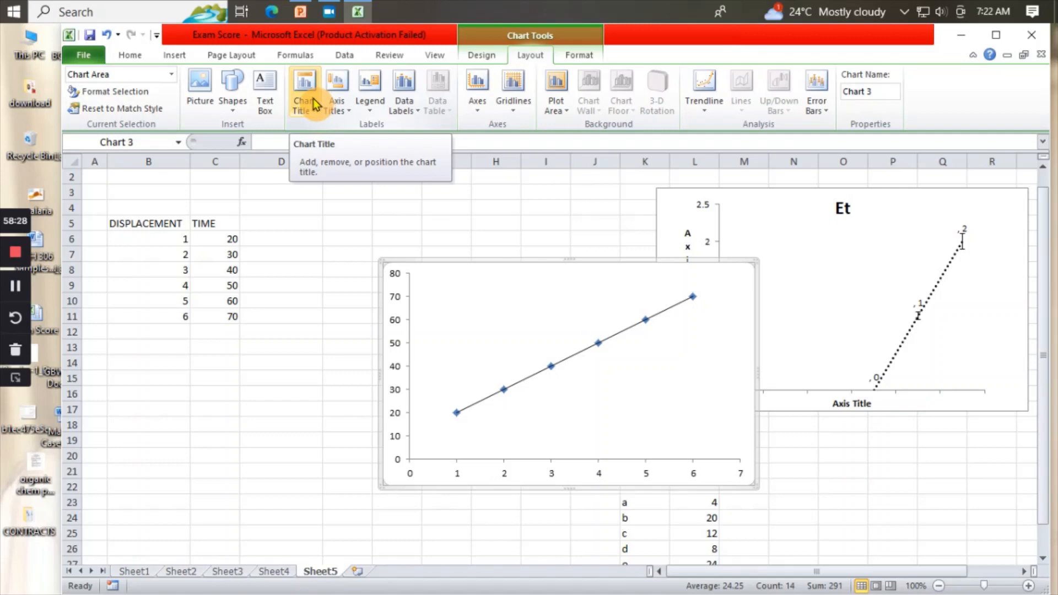
pyautogui.click(353, 119)
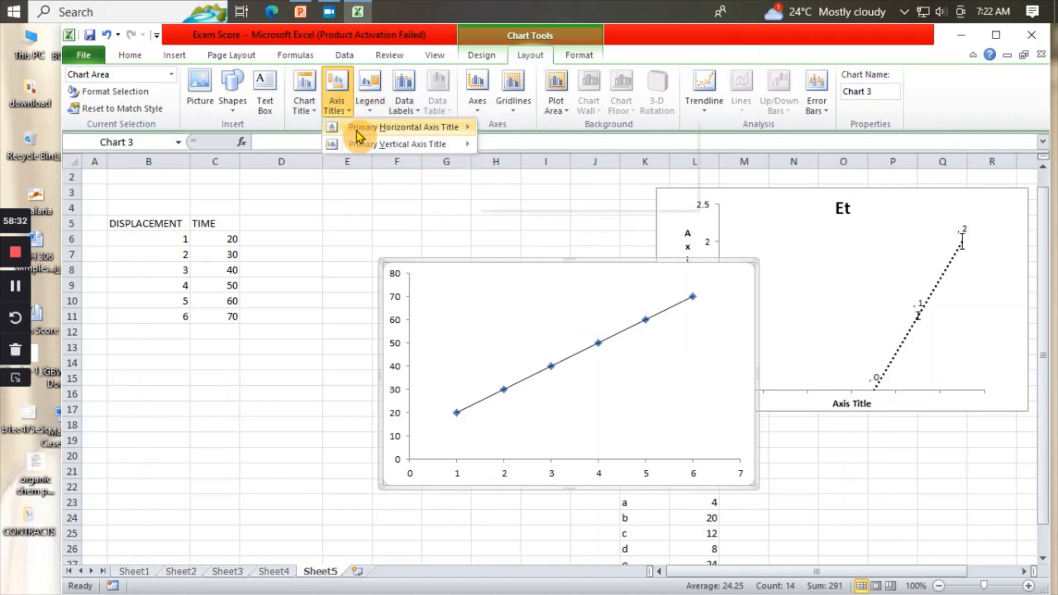
pyautogui.moveTo(407, 132)
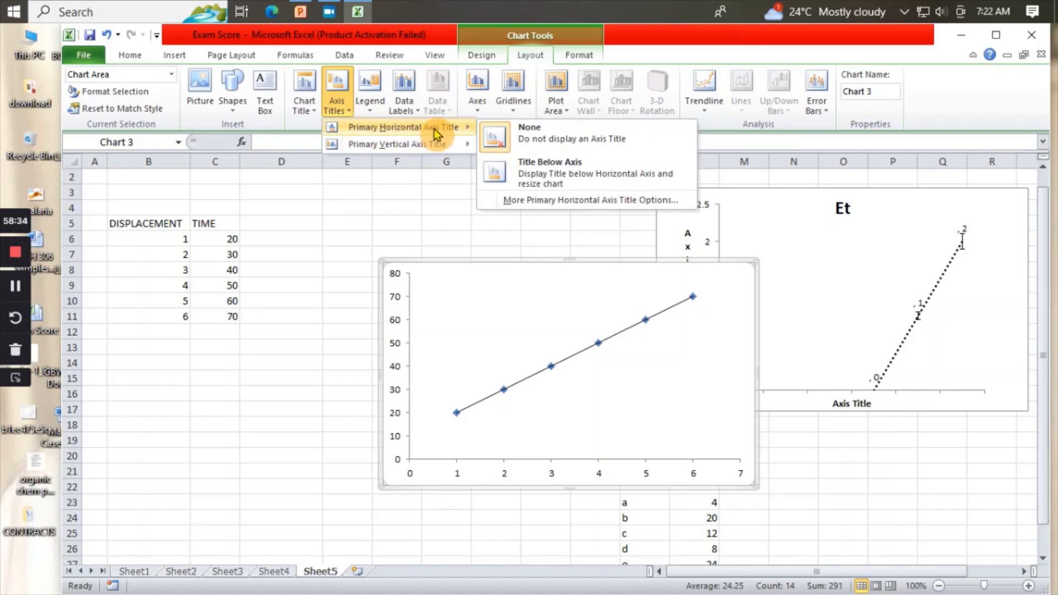
pyautogui.moveTo(436, 150)
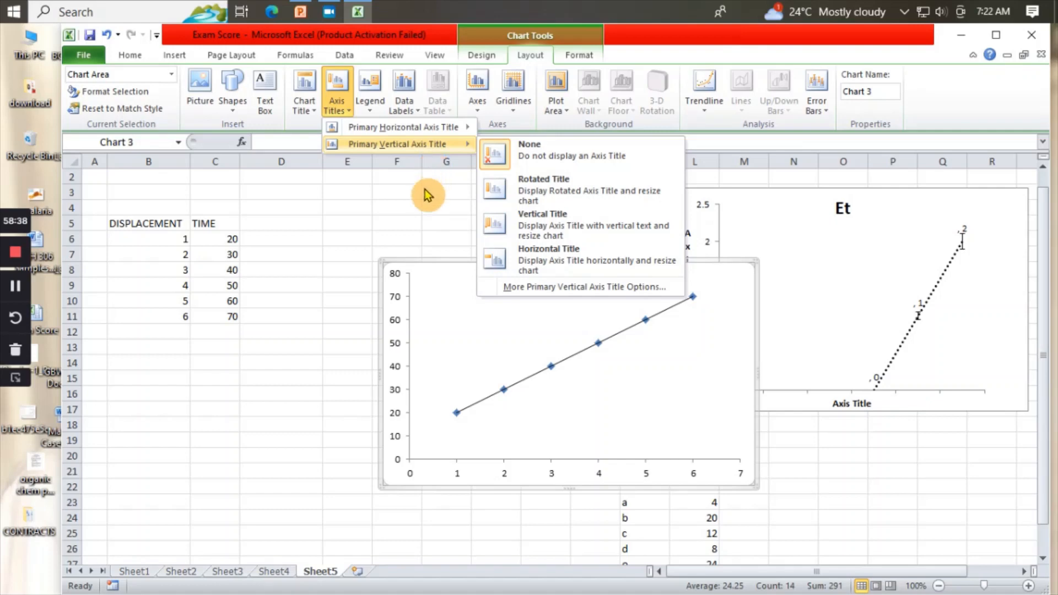
pyautogui.click(501, 327)
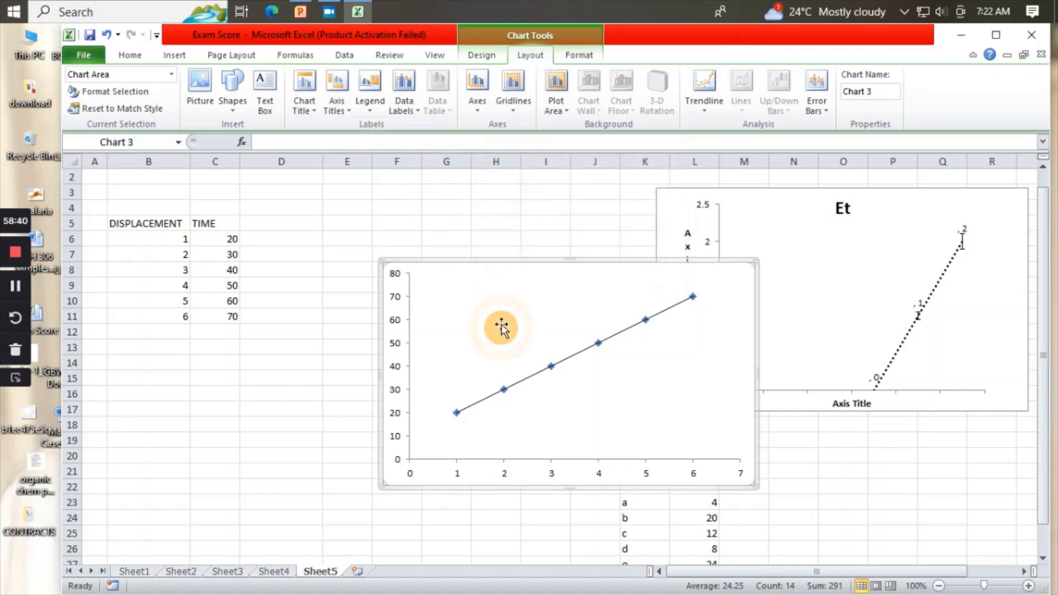
# Add another linear trendline to the TIME series with its equation and R-squared value displayed, and move the label off the line
pyautogui.rightClick(596, 339)
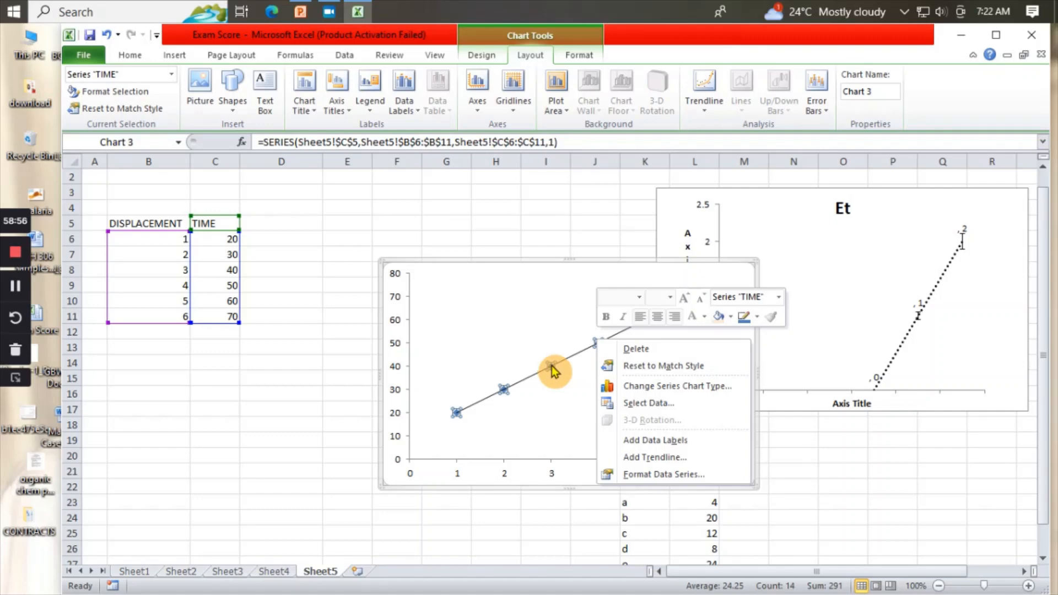
pyautogui.click(656, 457)
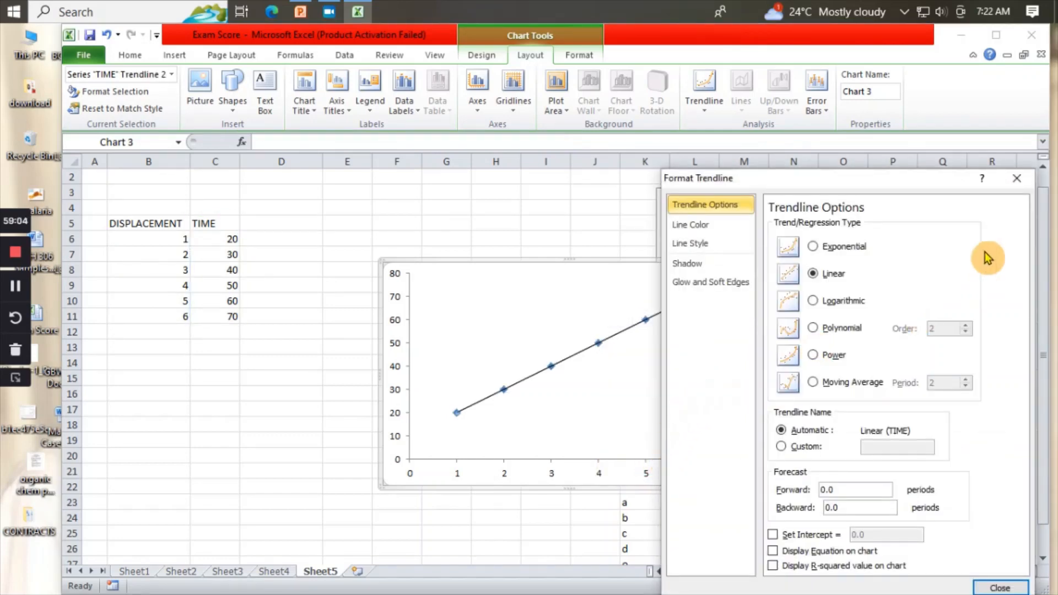
pyautogui.moveTo(905, 184); pyautogui.dragTo(908, 108)
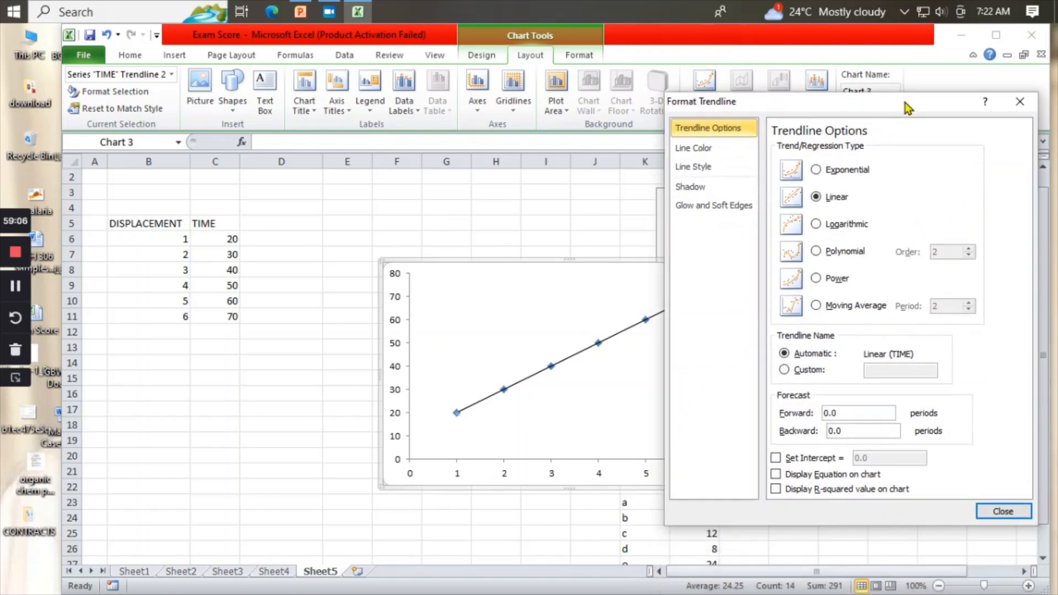
pyautogui.click(775, 458)
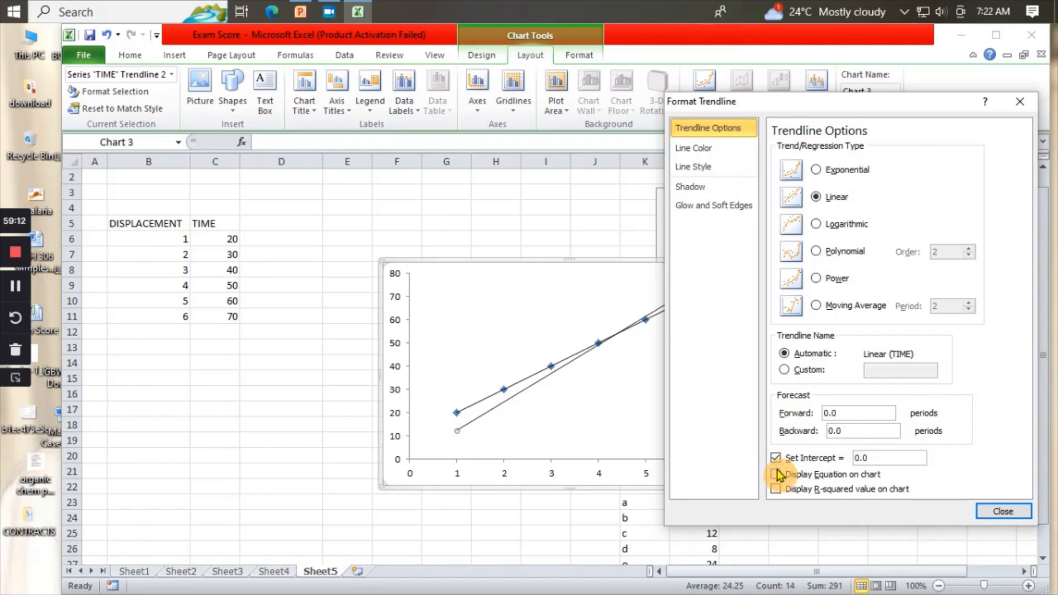
pyautogui.click(776, 475)
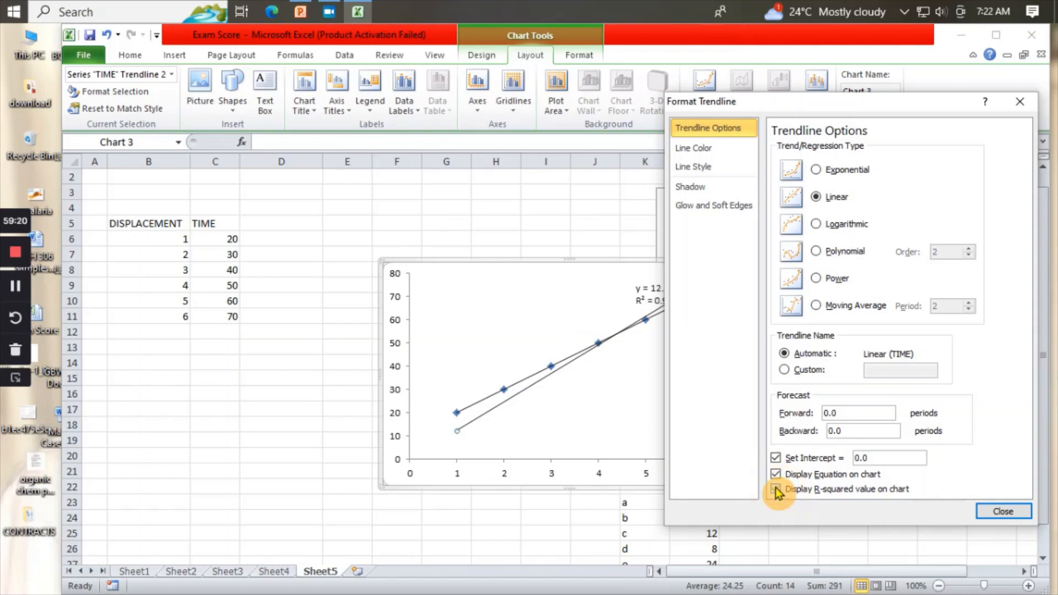
pyautogui.click(775, 489)
pyautogui.click(776, 458)
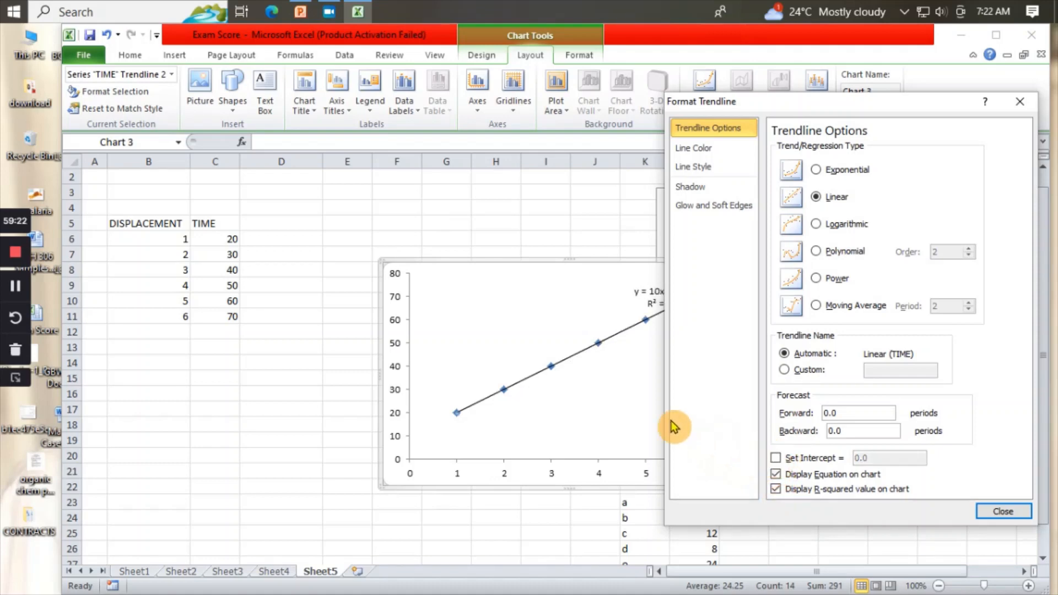
pyautogui.click(1006, 512)
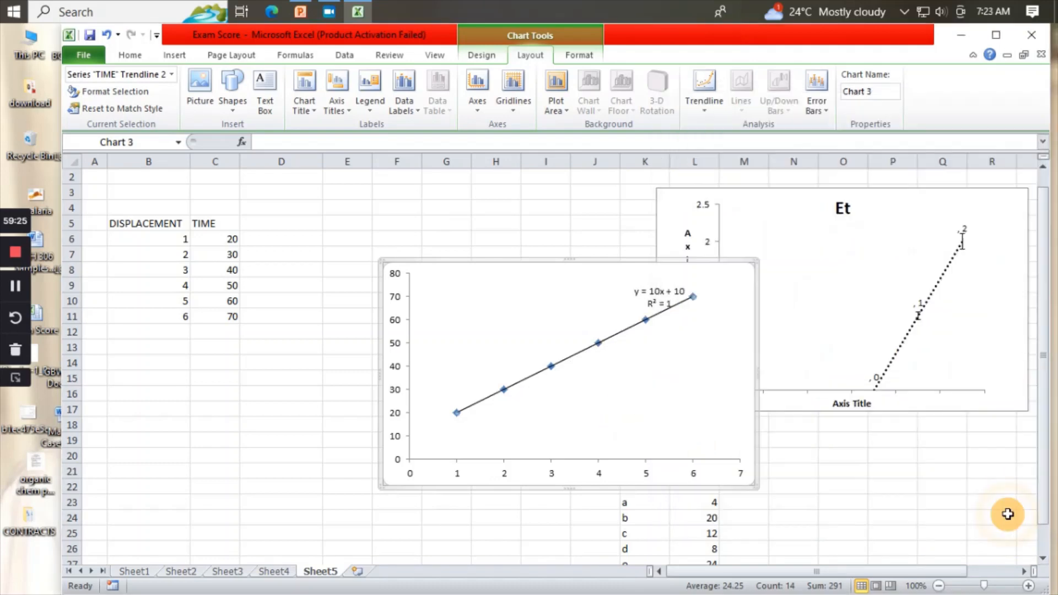
pyautogui.click(660, 287)
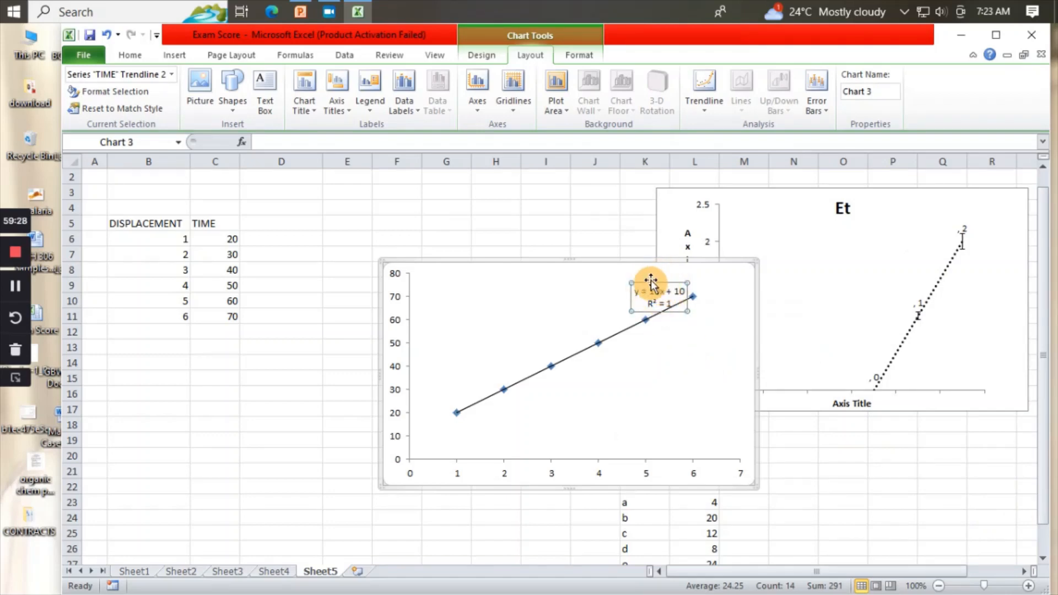
pyautogui.moveTo(646, 282); pyautogui.dragTo(597, 276)
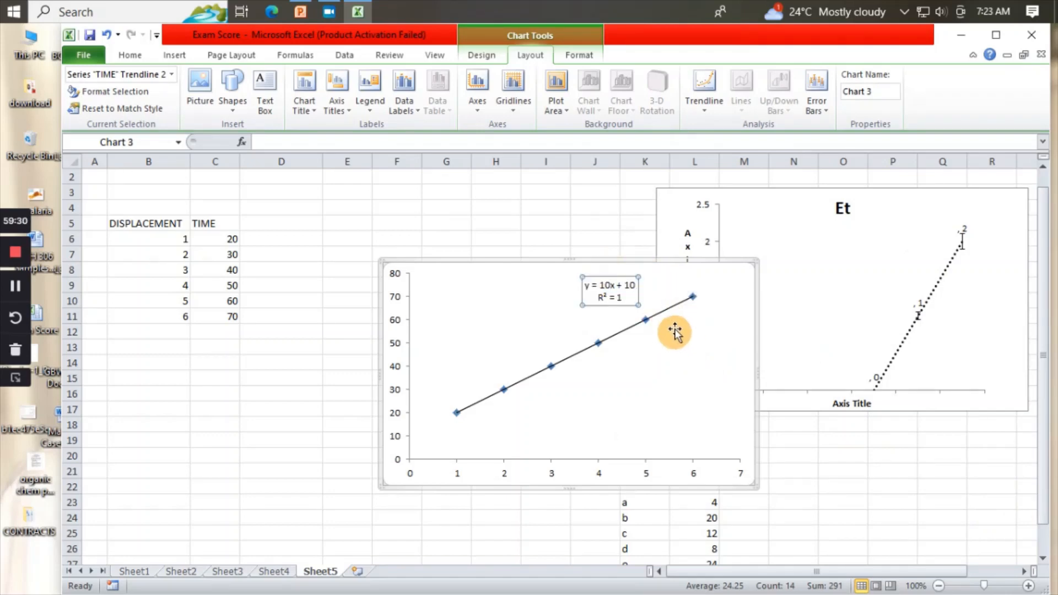
# Enter the straight-line formula text "Y=MX+C" in cell H5, above the scatter chart
pyautogui.doubleClick(489, 202)
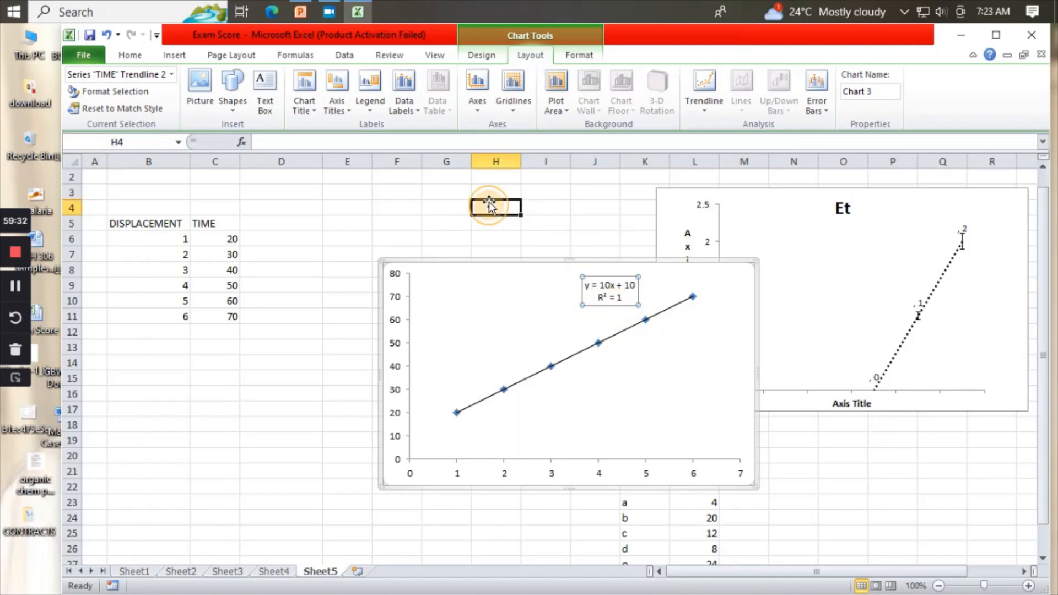
pyautogui.click(490, 237)
pyautogui.doubleClick(490, 232)
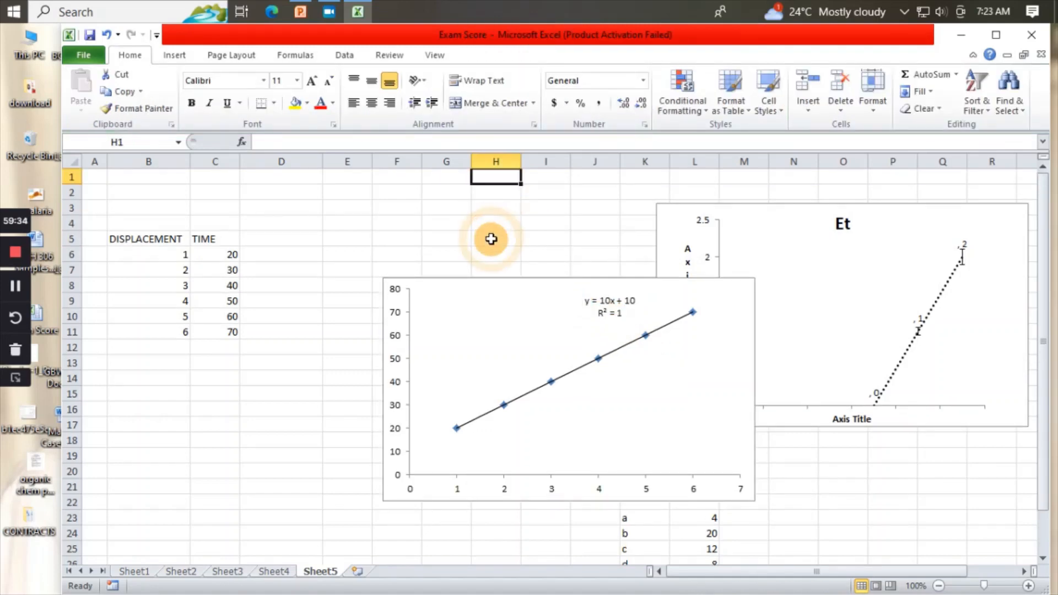
pyautogui.click(490, 237)
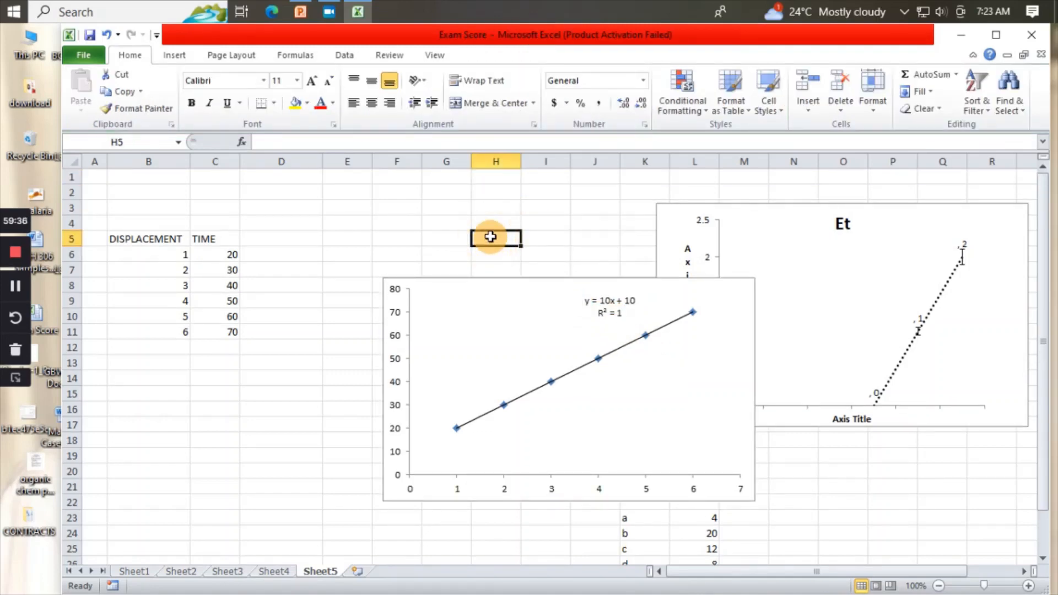
pyautogui.write('Y=MX+C')
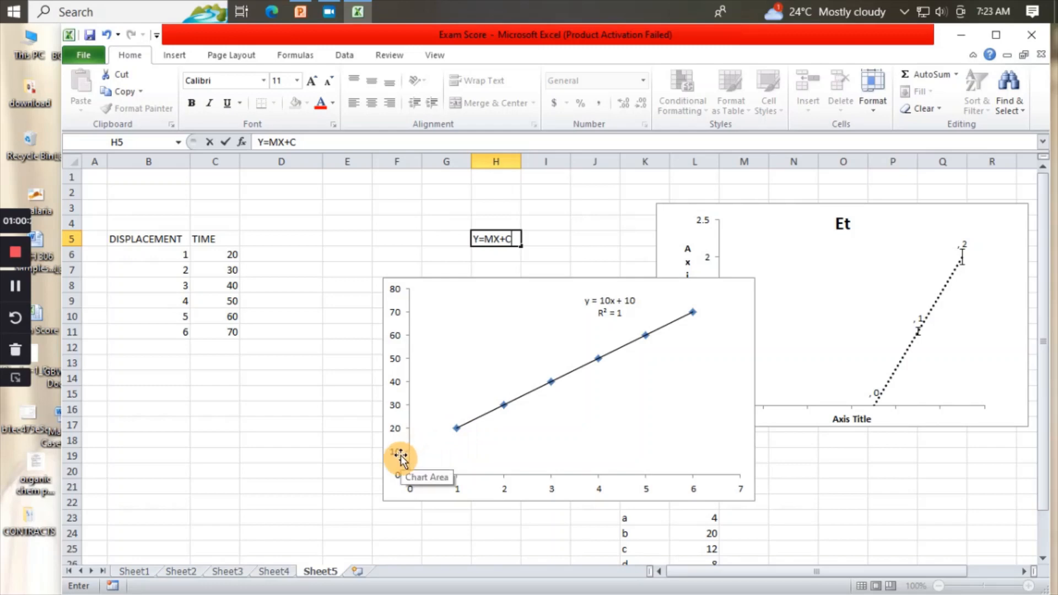
pyautogui.click(610, 311)
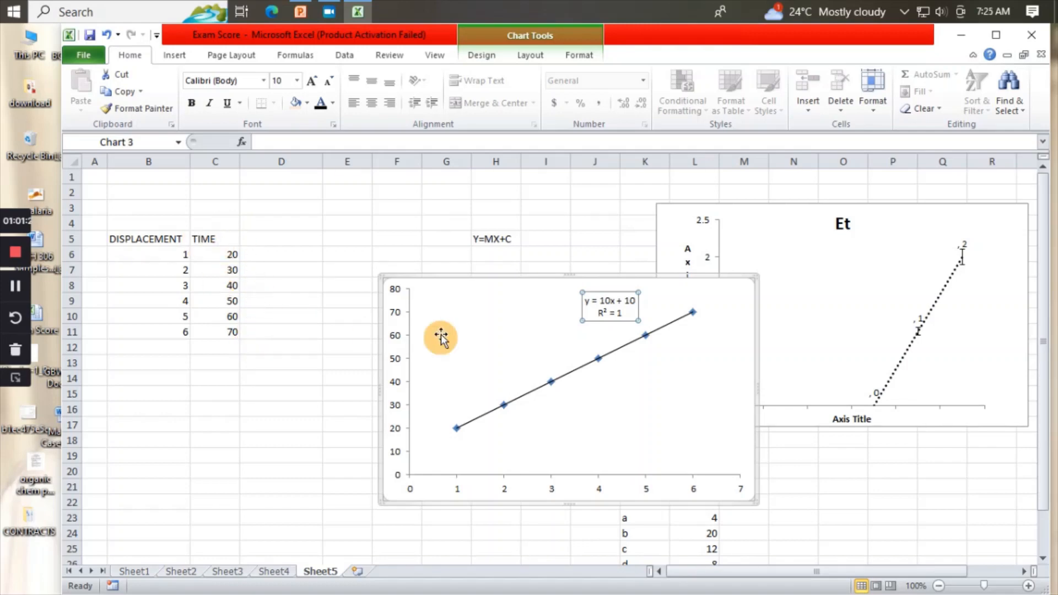
# Move the scatter chart up beside the DISPLACEMENT and TIME table and change its type to a horizontal cylinder bar chart
pyautogui.moveTo(469, 285); pyautogui.dragTo(423, 195)
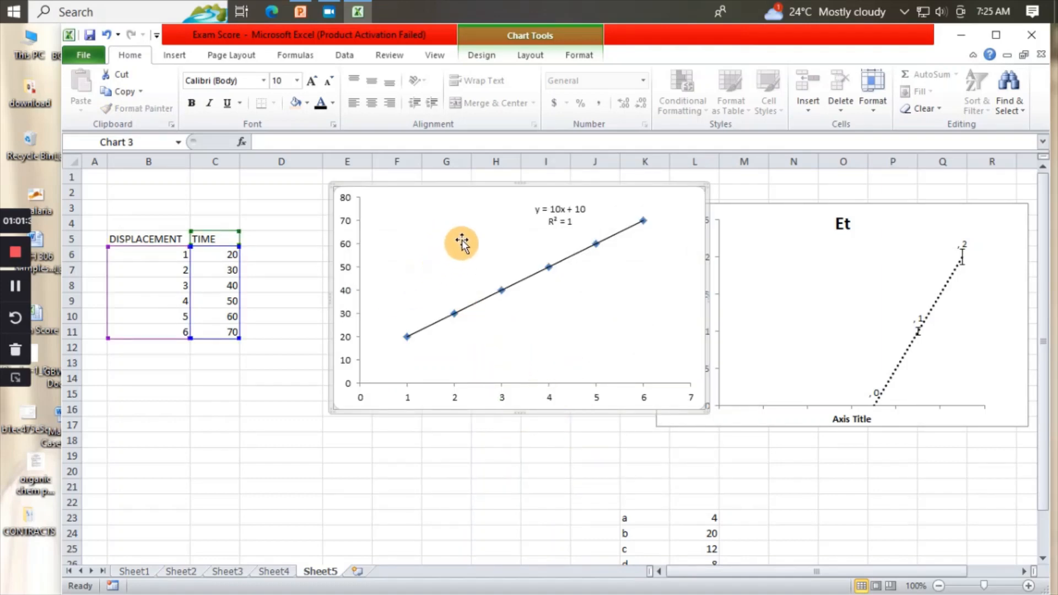
pyautogui.click(462, 242)
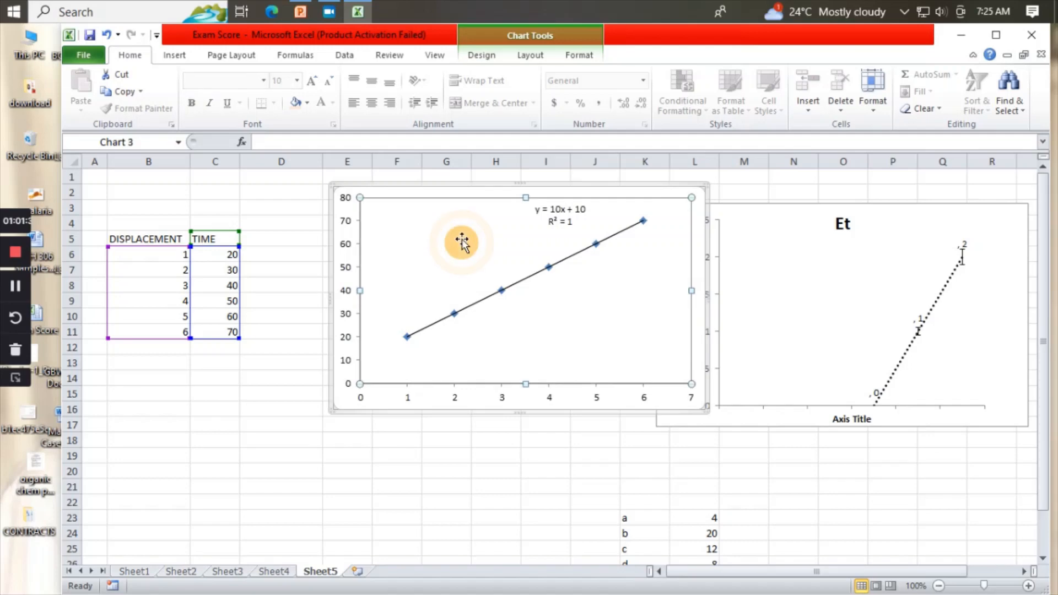
pyautogui.rightClick(661, 274)
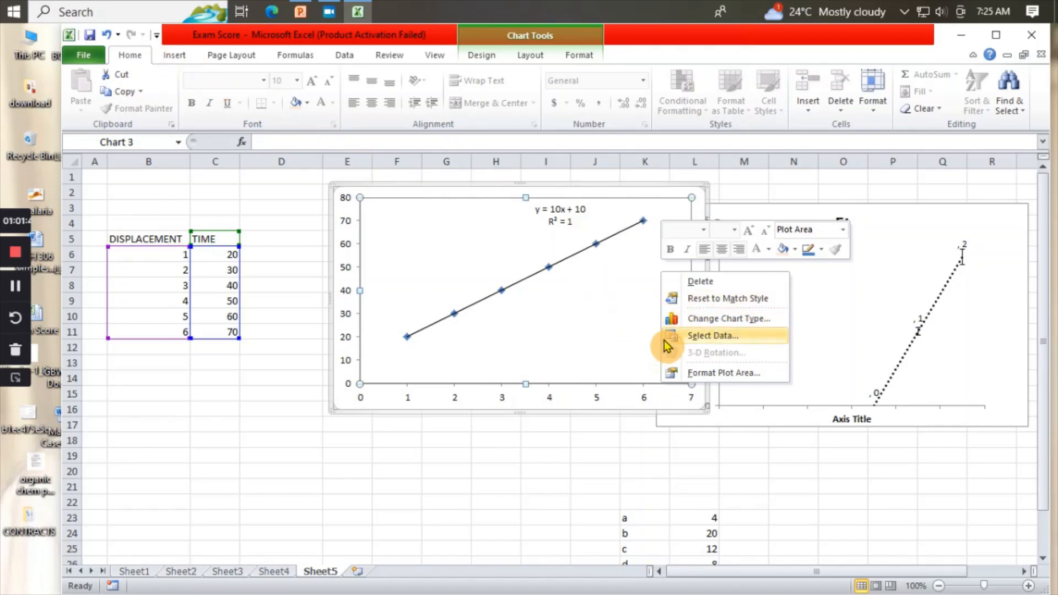
pyautogui.click(695, 324)
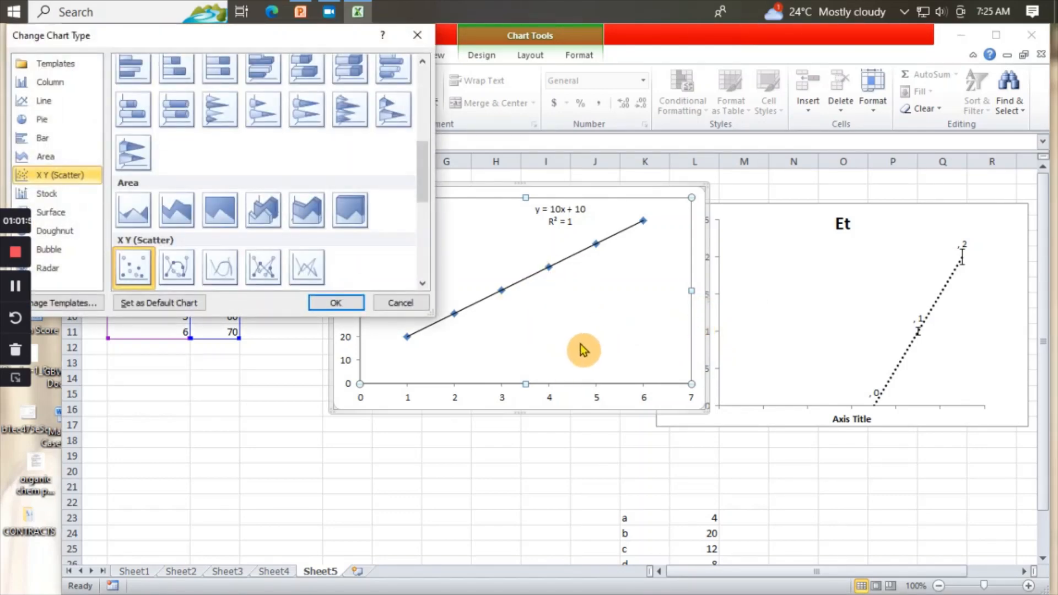
pyautogui.click(130, 103)
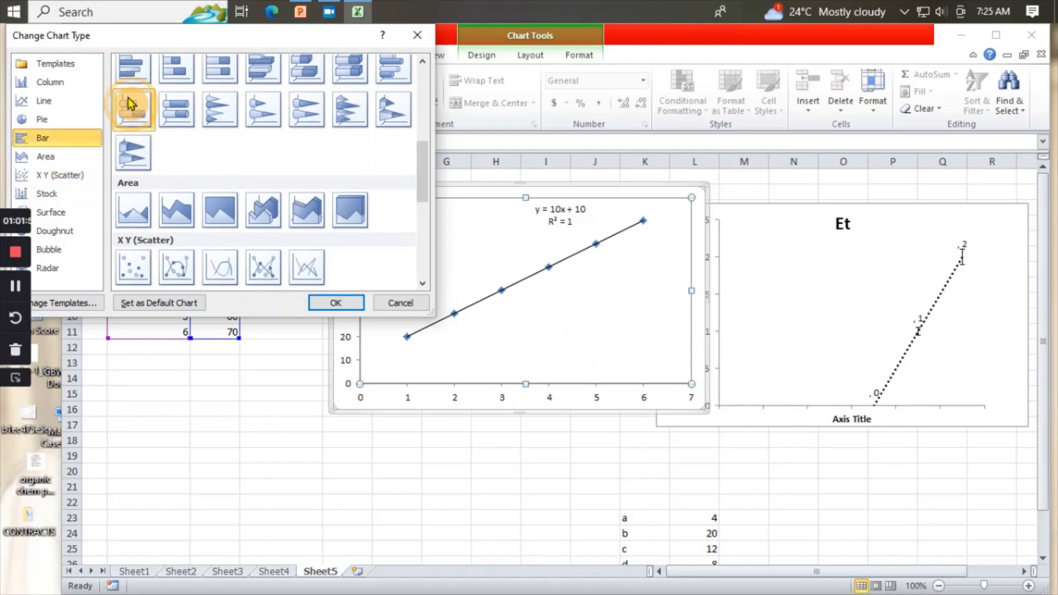
pyautogui.doubleClick(128, 97)
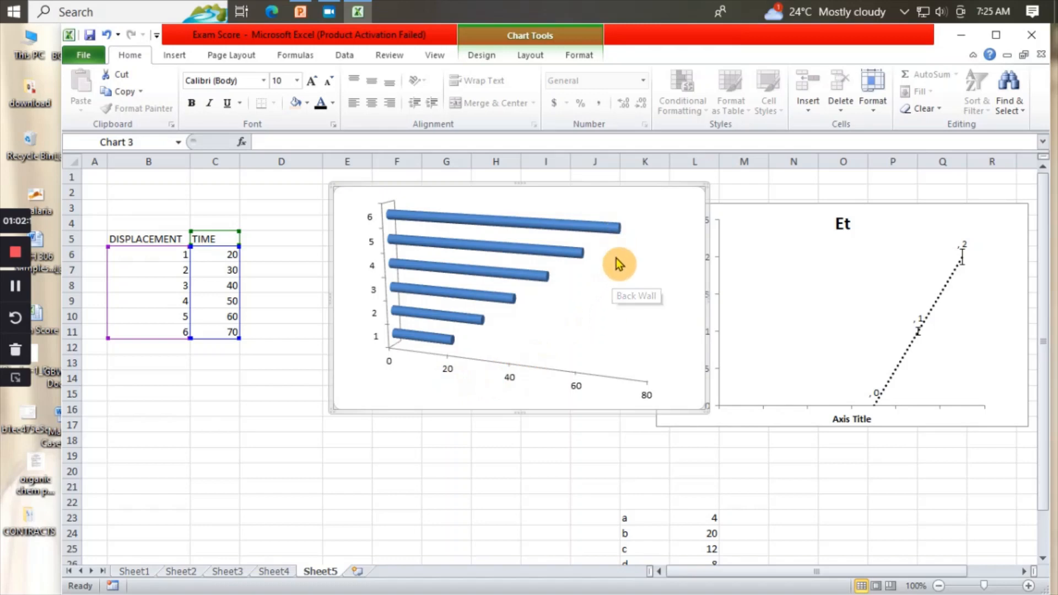
# Change the horizontal cylinder chart to a clustered 3-D bar chart
pyautogui.rightClick(601, 322)
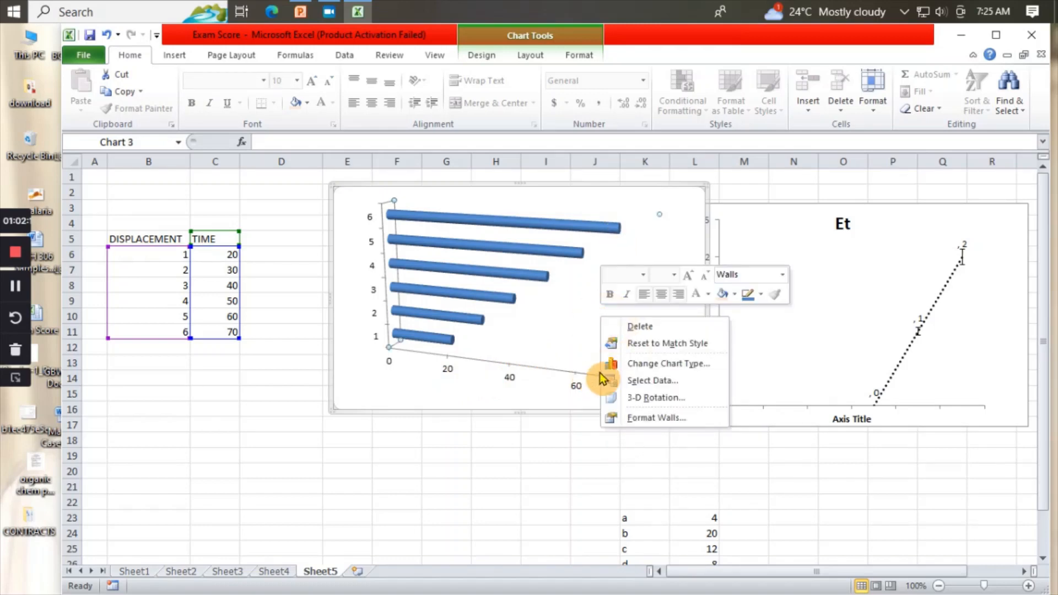
pyautogui.click(630, 364)
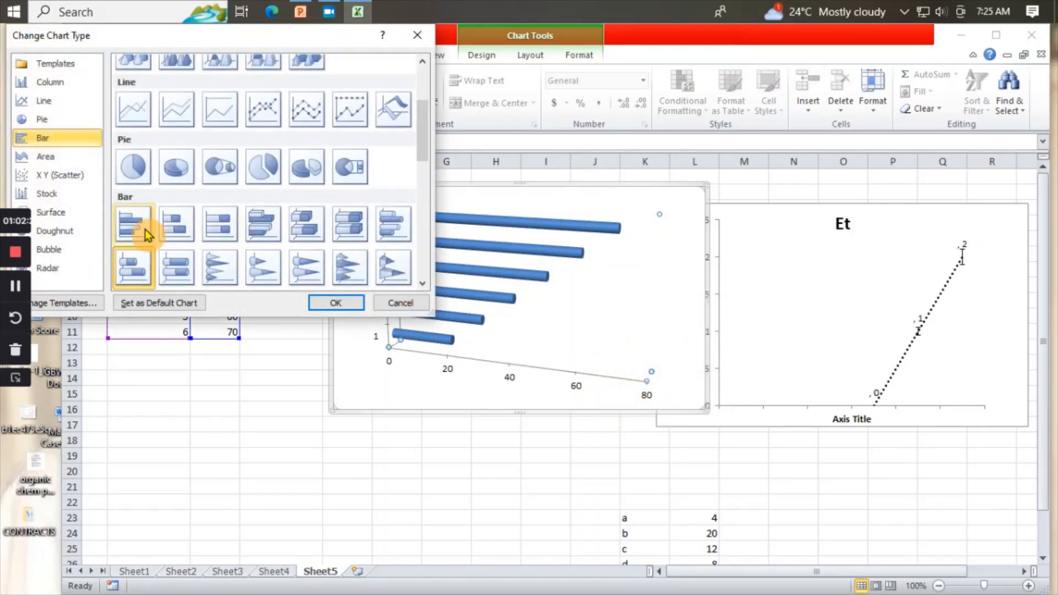
pyautogui.doubleClick(264, 229)
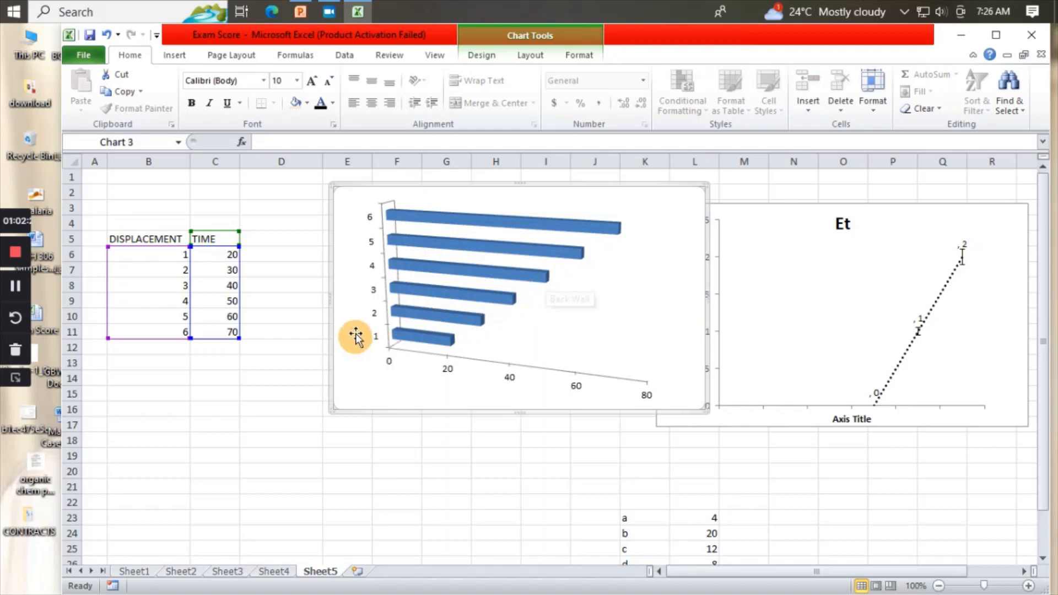
# Start a new table below the existing one with the row labels MALE in B15 and FEMALE in B16
pyautogui.click(137, 384)
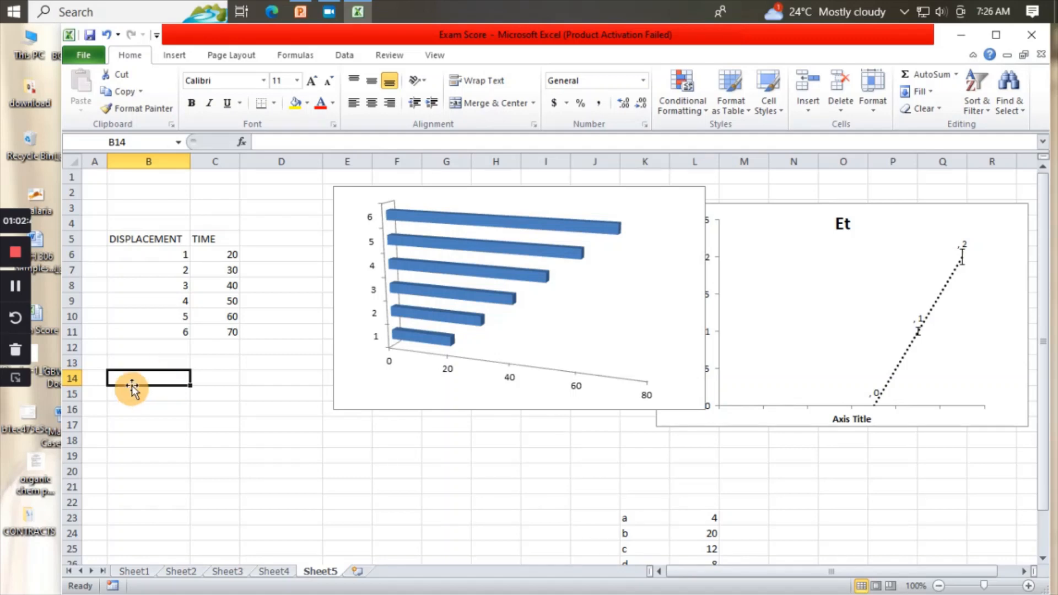
pyautogui.doubleClick(143, 395)
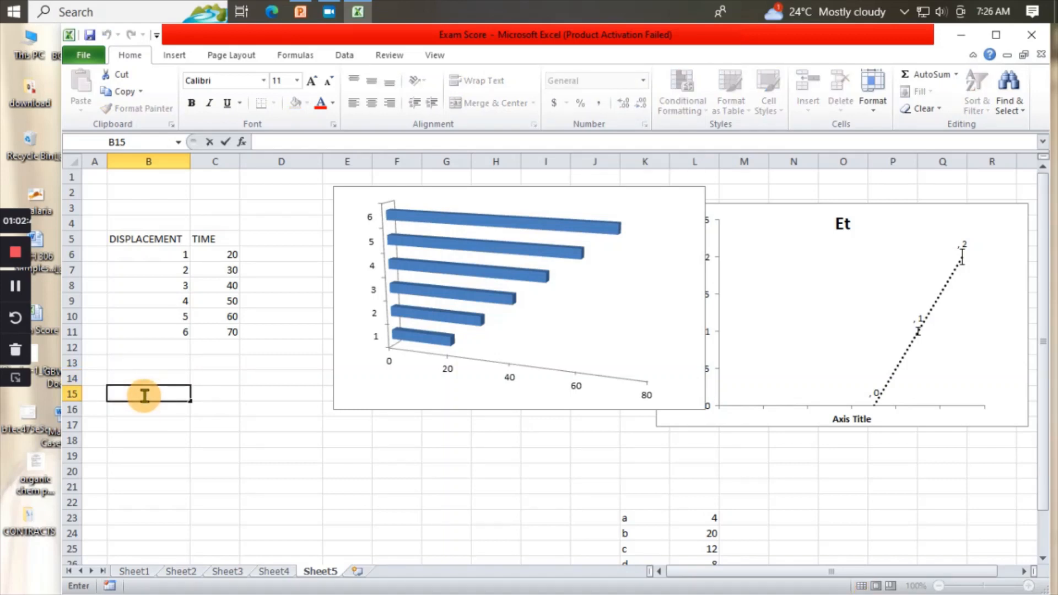
pyautogui.write('MAT')
pyautogui.write('E')
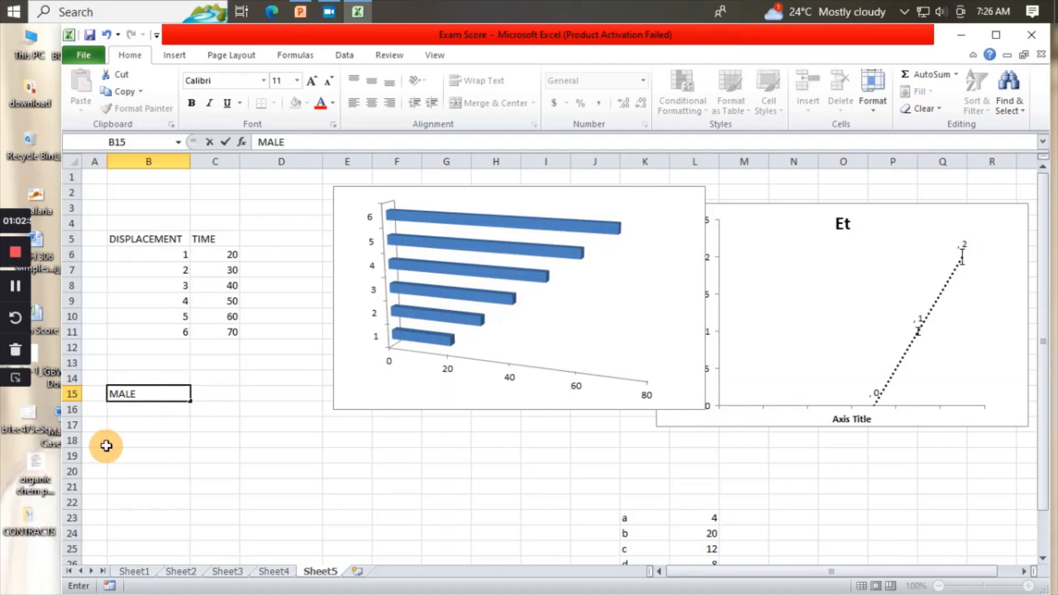
pyautogui.click(147, 414)
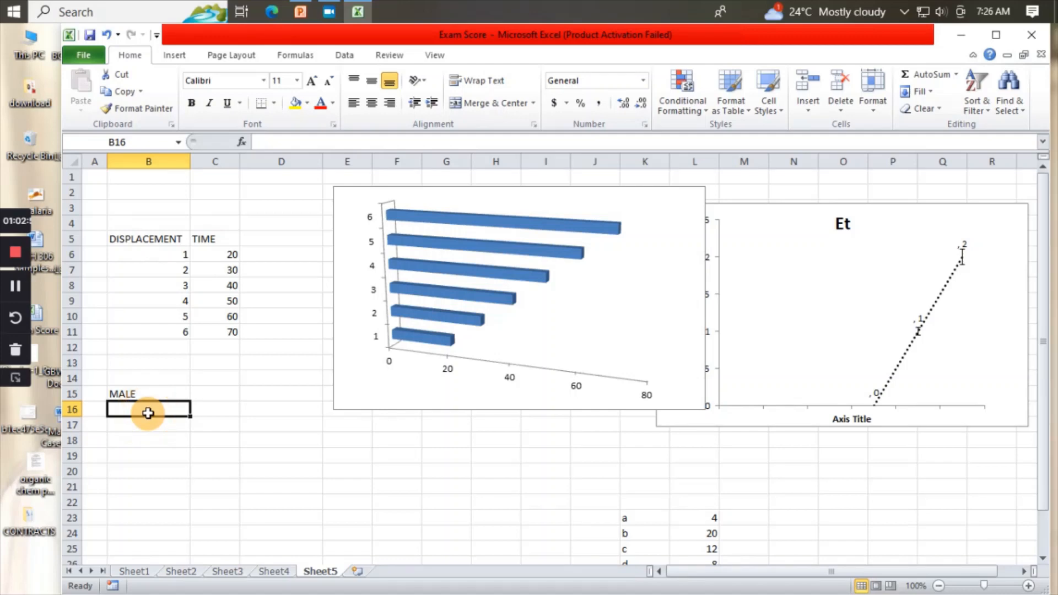
pyautogui.write('FEMAL')
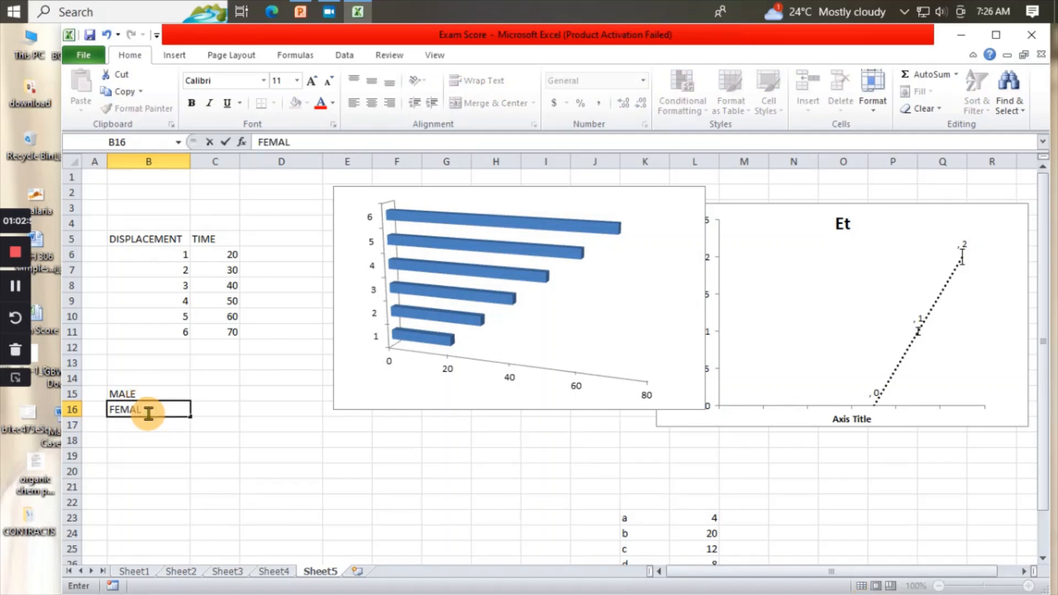
pyautogui.write('E')
# Enter 23 for MALE in C15 and 13 for FEMALE in C16
pyautogui.click(216, 393)
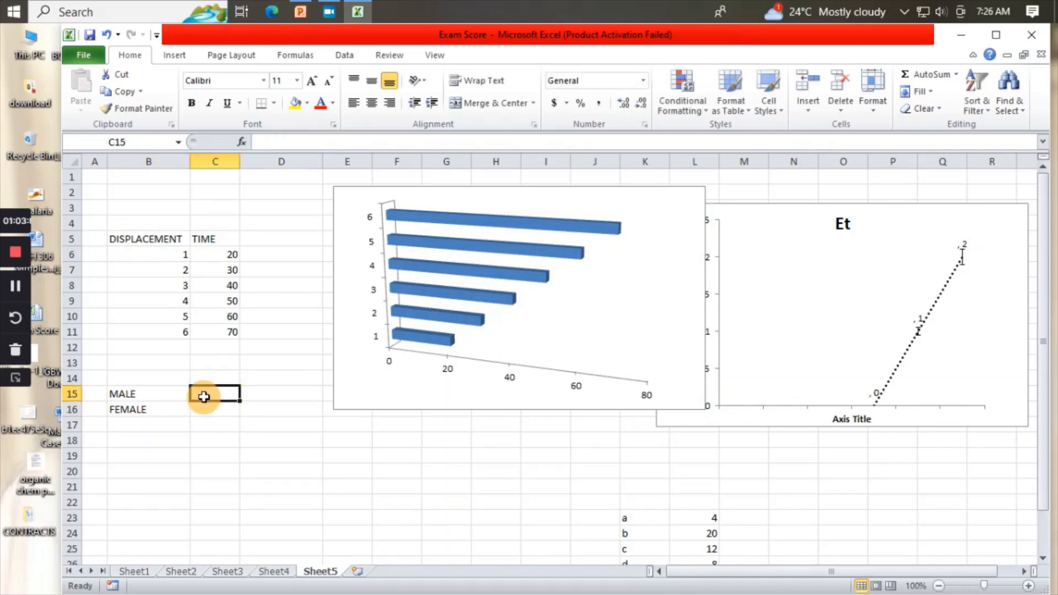
pyautogui.write('23')
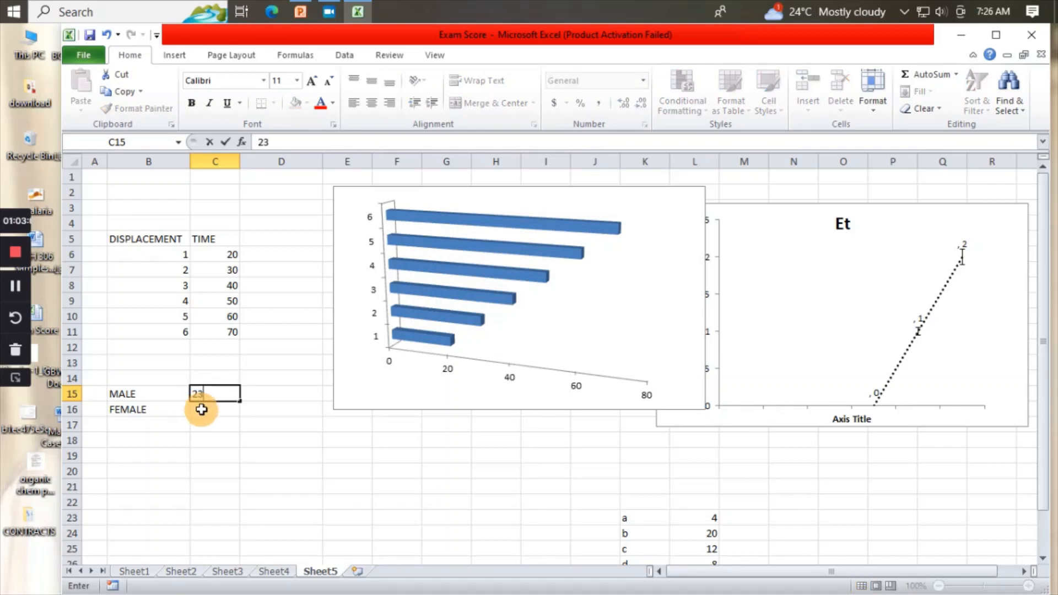
pyautogui.click(202, 410)
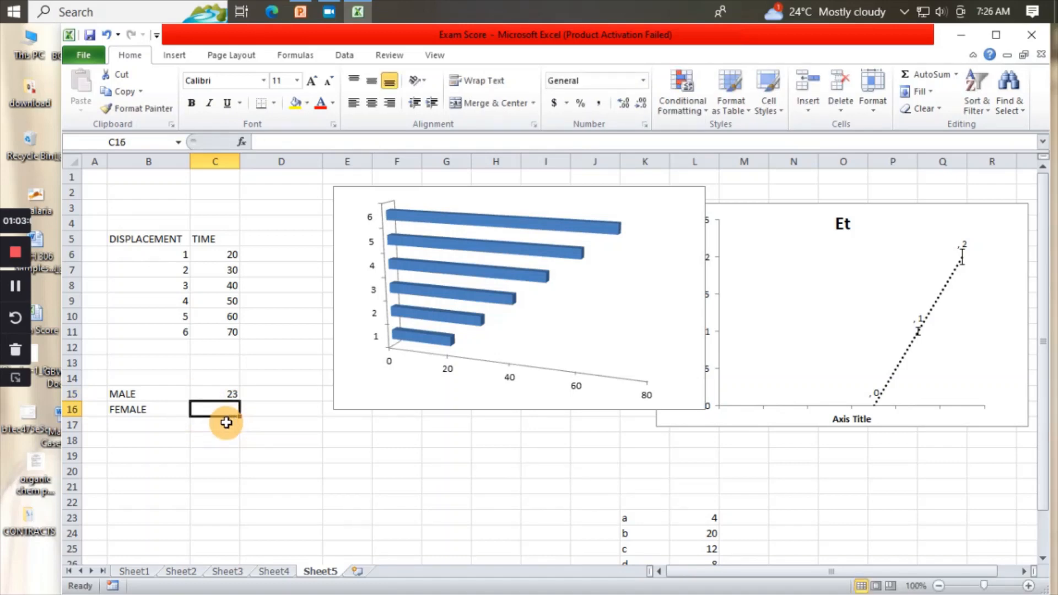
pyautogui.write('13')
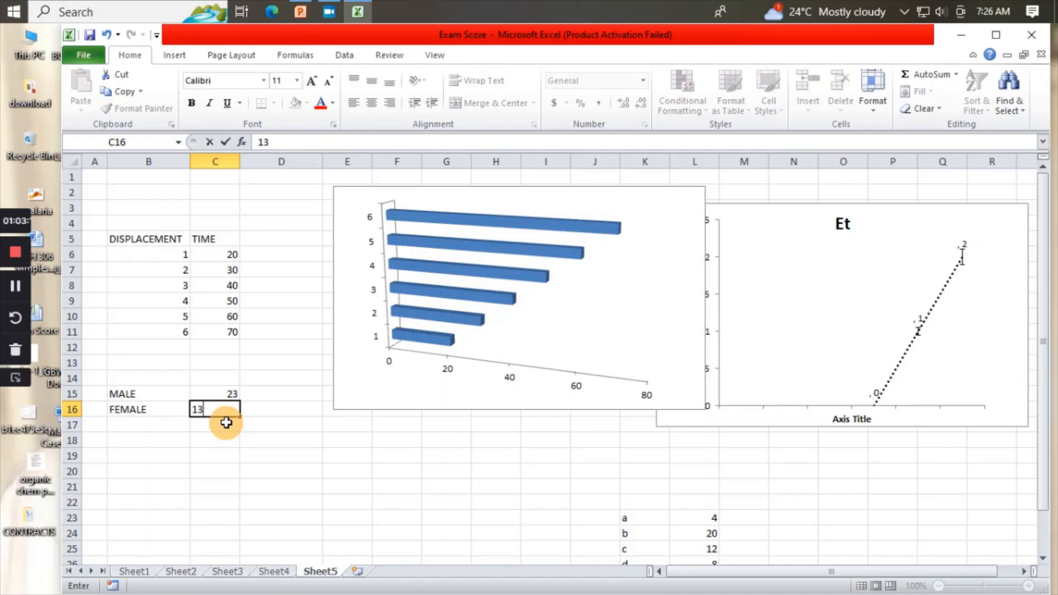
# Enter 12 for MALE in D15 and 14 for FEMALE in D16
pyautogui.click(267, 392)
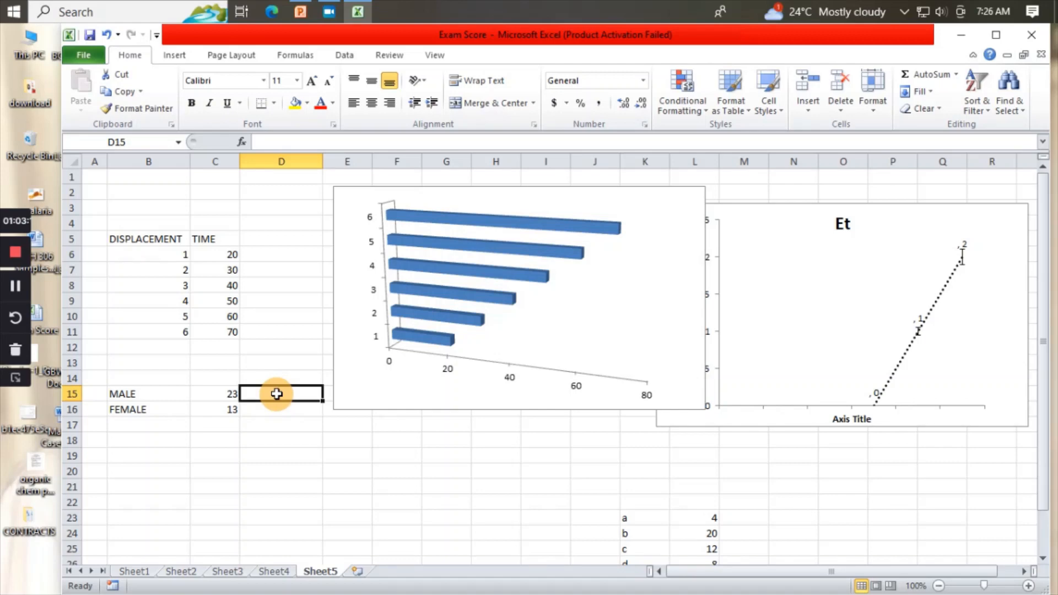
pyautogui.write('1')
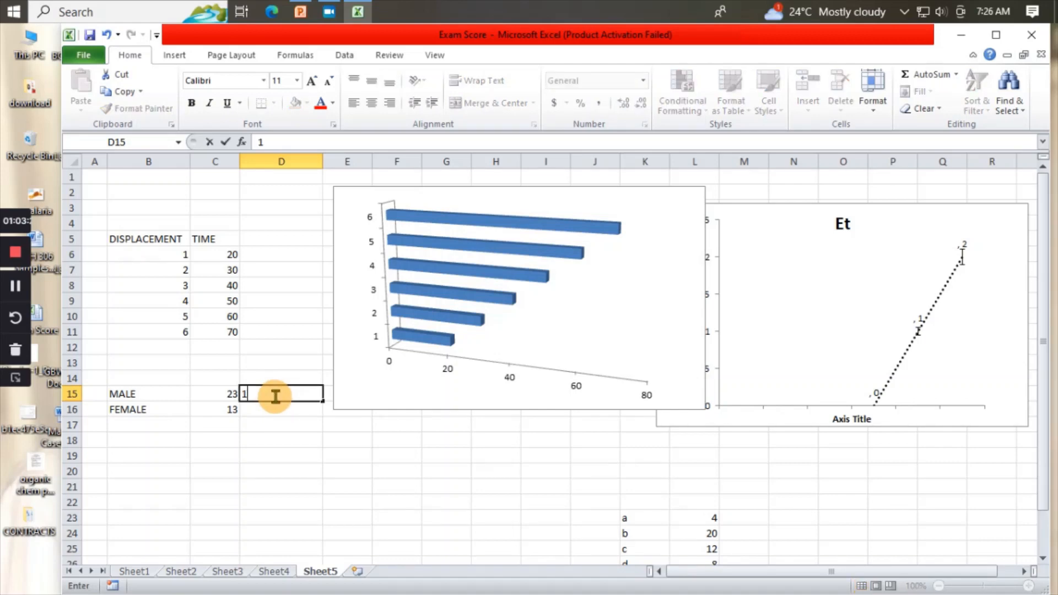
pyautogui.write('2')
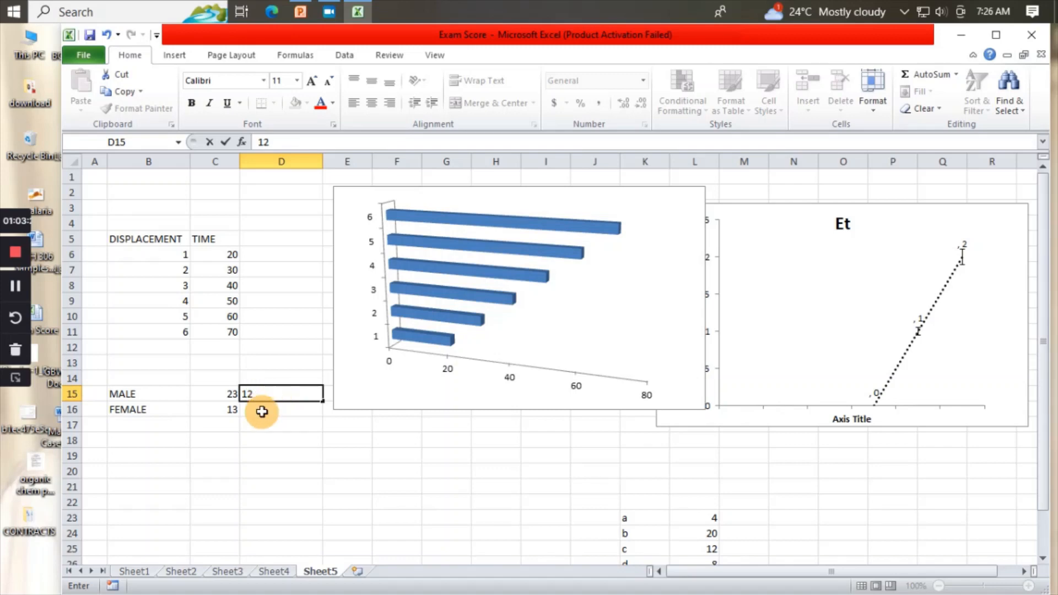
pyautogui.click(262, 411)
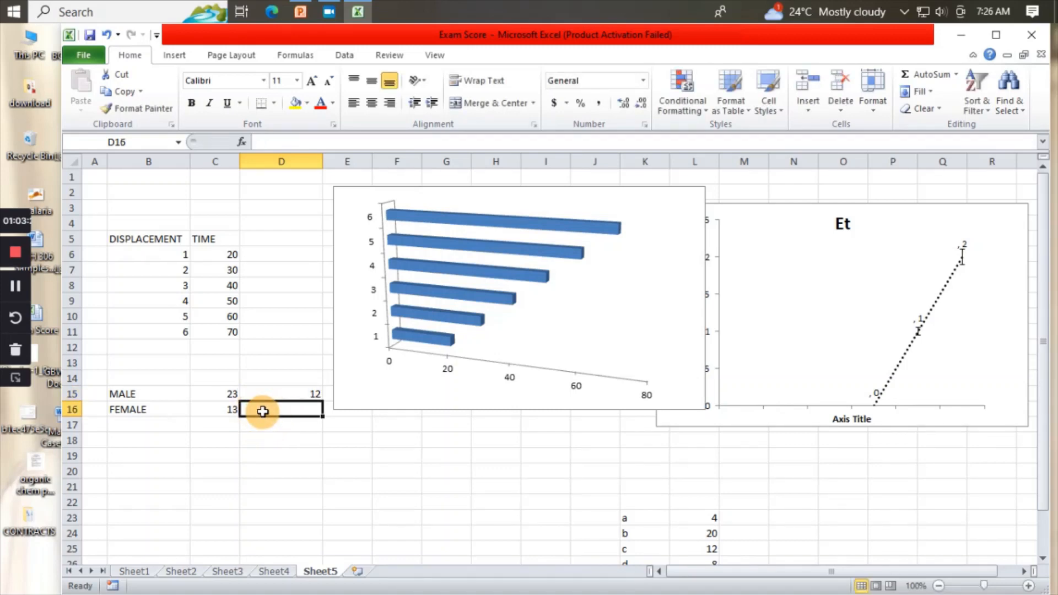
pyautogui.write('14')
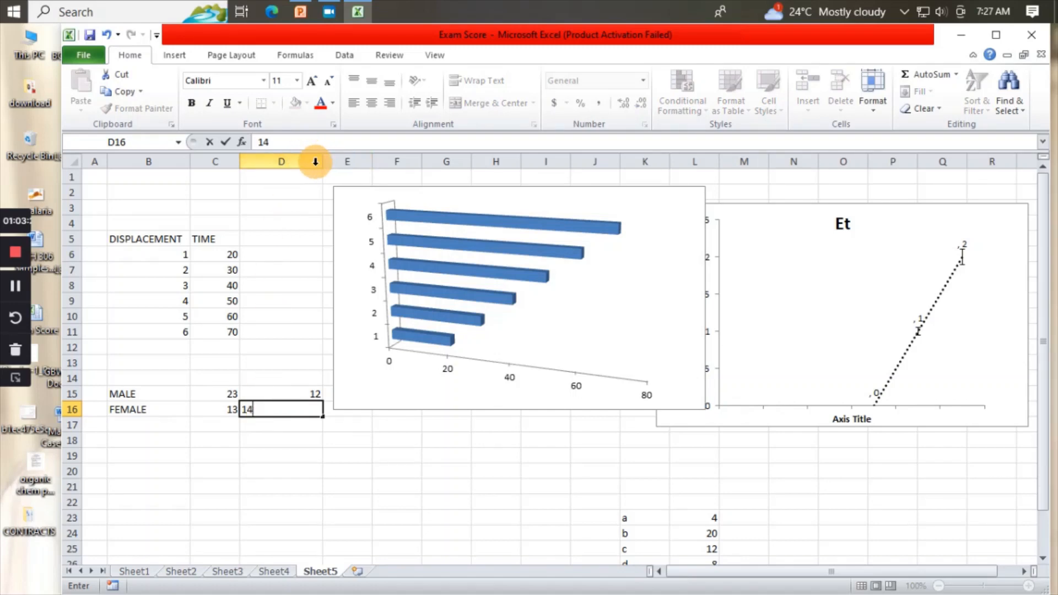
pyautogui.click(188, 192)
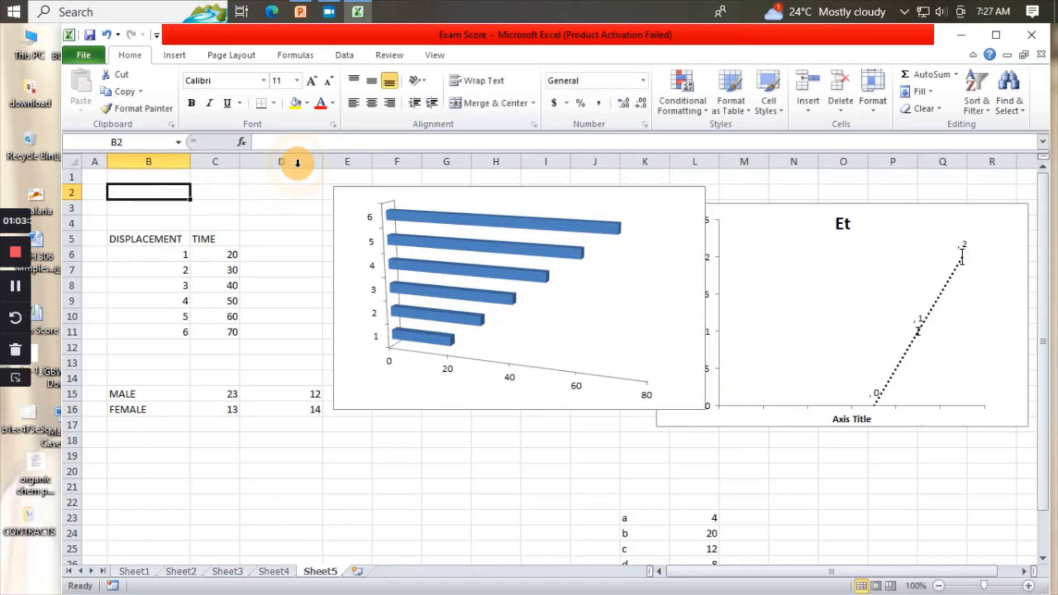
# Narrow column D and move the 3-D bar chart away from the tables so that it starts around H8
pyautogui.moveTo(322, 162); pyautogui.dragTo(287, 162)
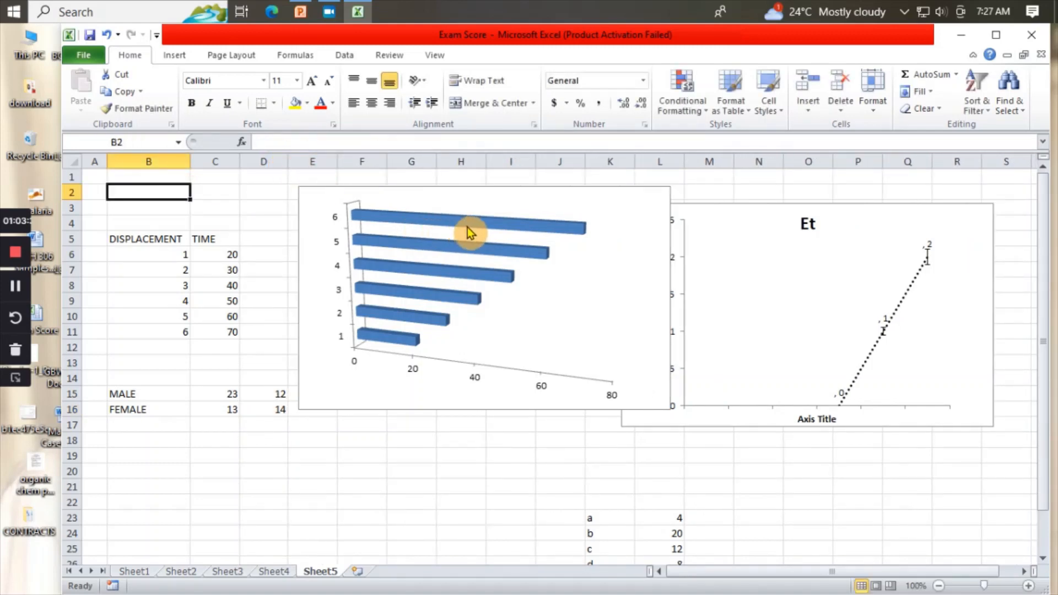
pyautogui.moveTo(504, 194); pyautogui.dragTo(661, 288)
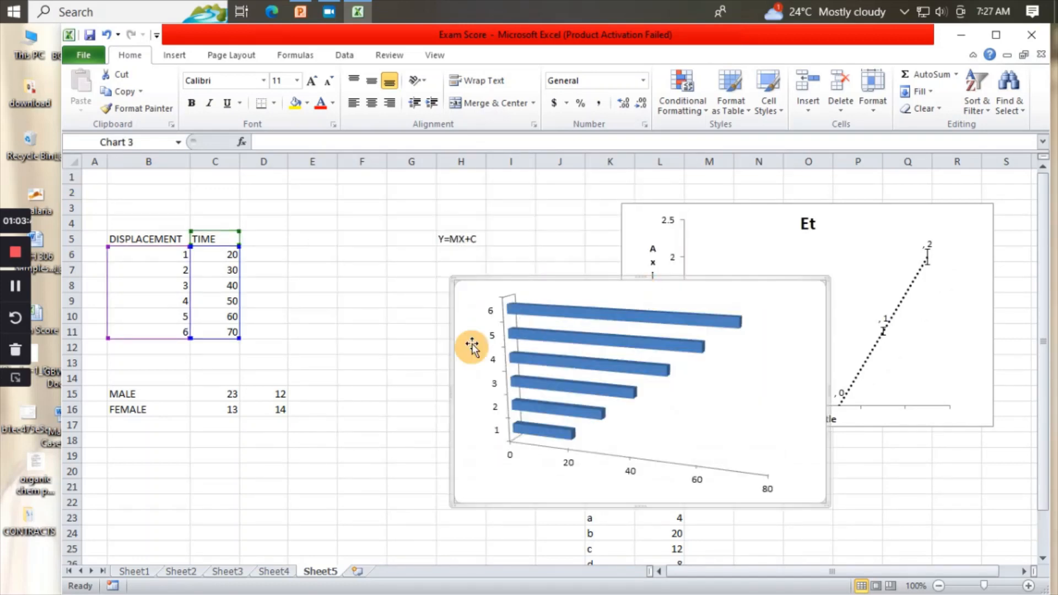
# Enter 50 for MALE in E15 and 54 for FEMALE in E16
pyautogui.click(308, 392)
pyautogui.doubleClick(308, 393)
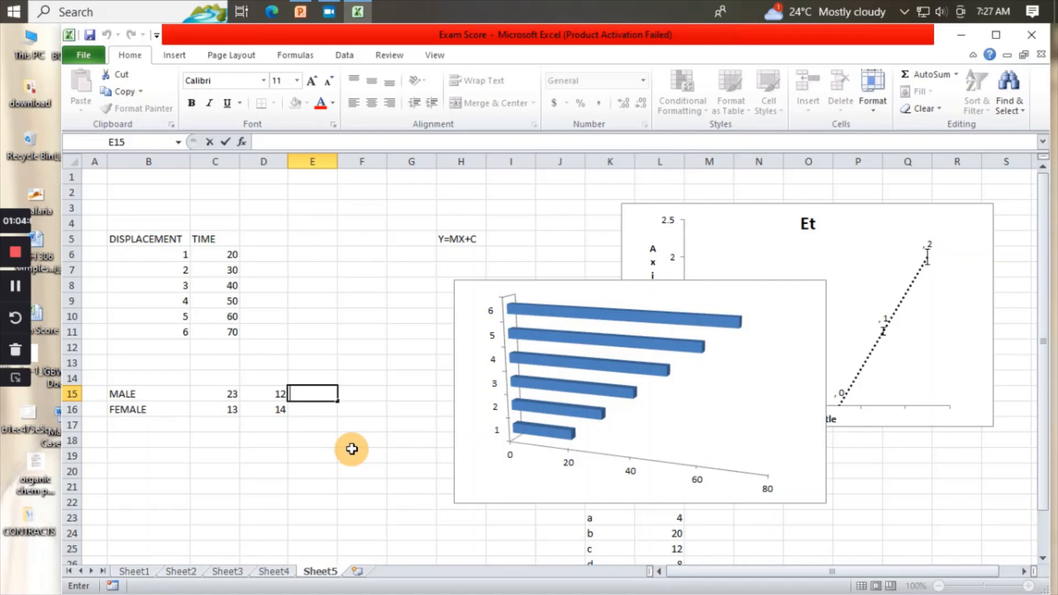
pyautogui.write('50')
pyautogui.press('Return')
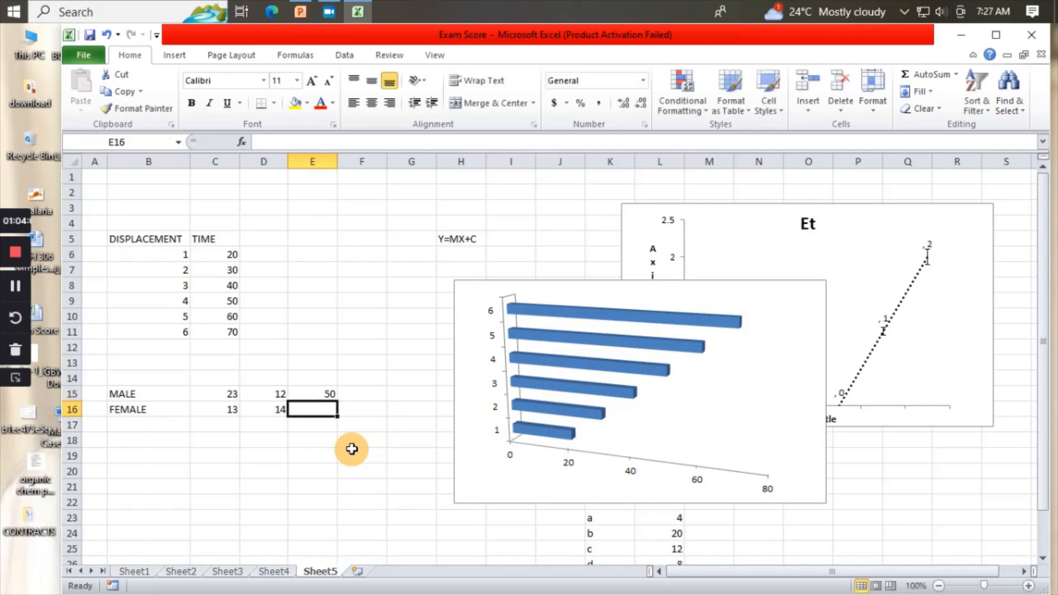
pyautogui.write('54')
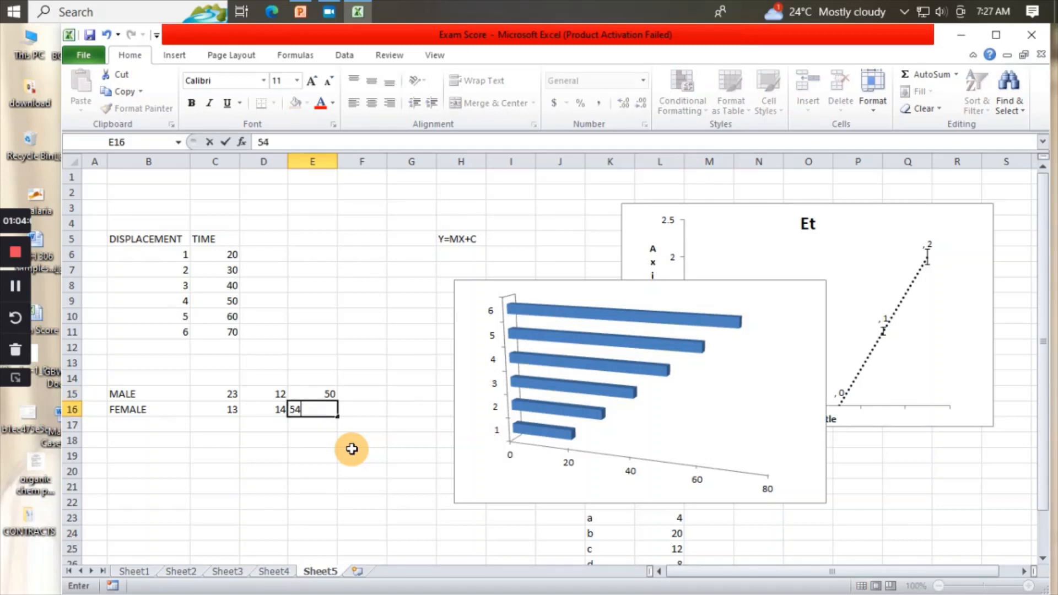
# Add the column headers GENDER in B14 and WEIGHT in E14
pyautogui.doubleClick(144, 376)
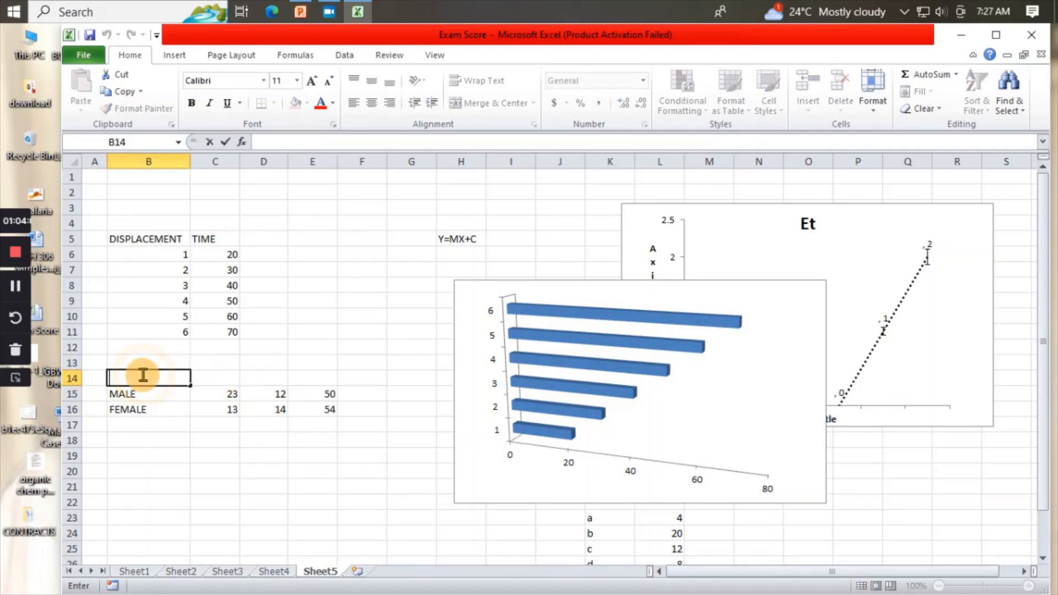
pyautogui.write('GENDER')
pyautogui.click(220, 376)
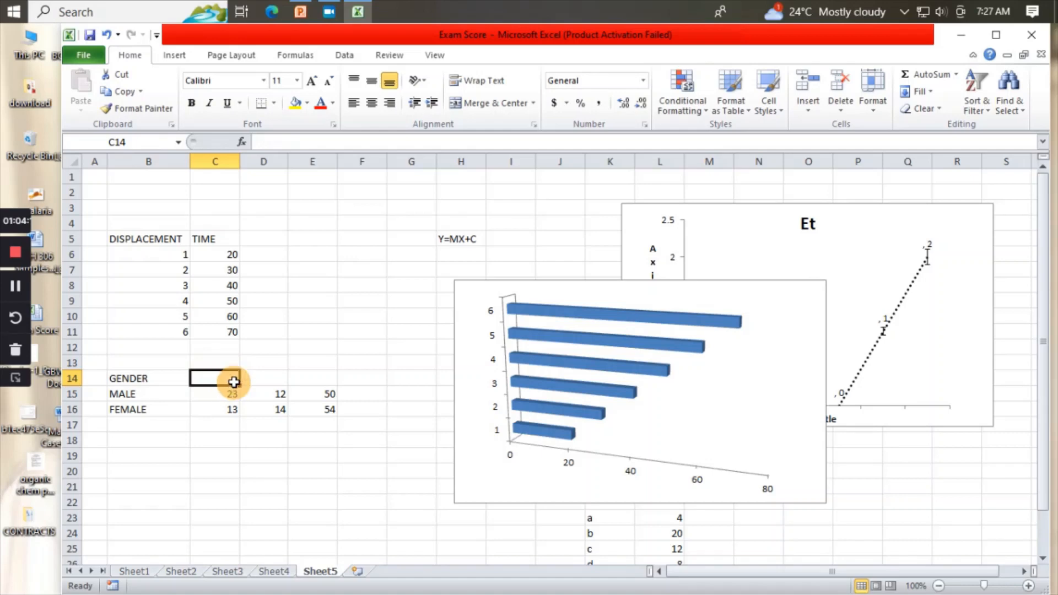
pyautogui.doubleClick(228, 377)
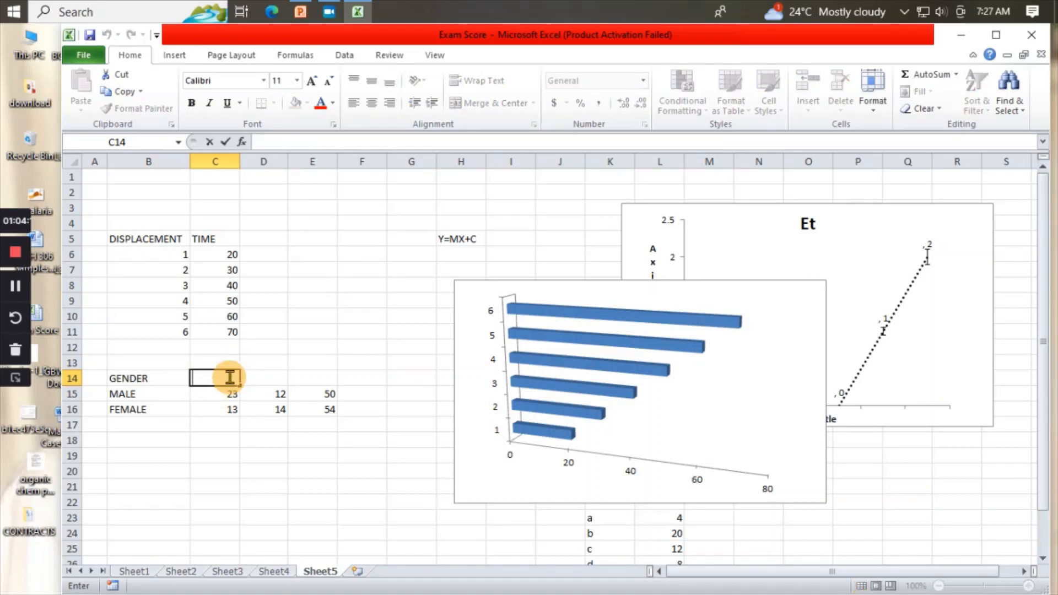
pyautogui.click(313, 376)
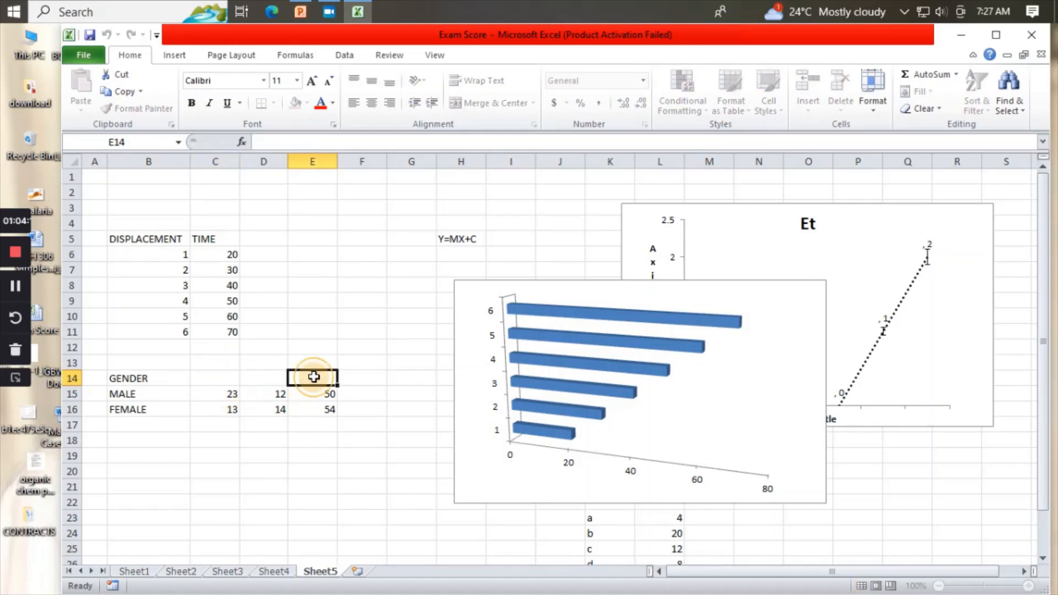
pyautogui.write('WEI')
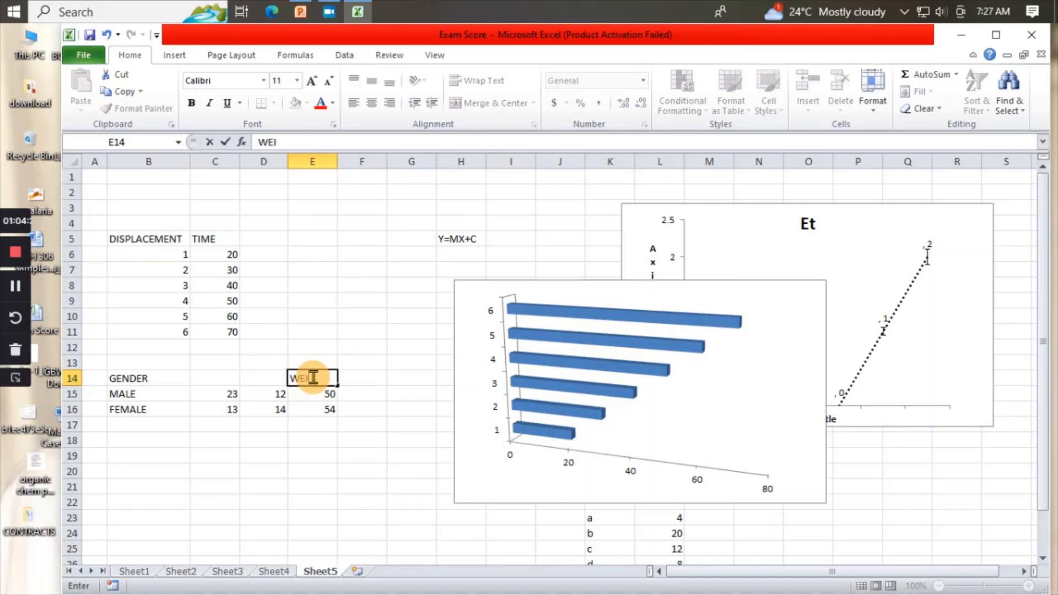
pyautogui.write('GHT')
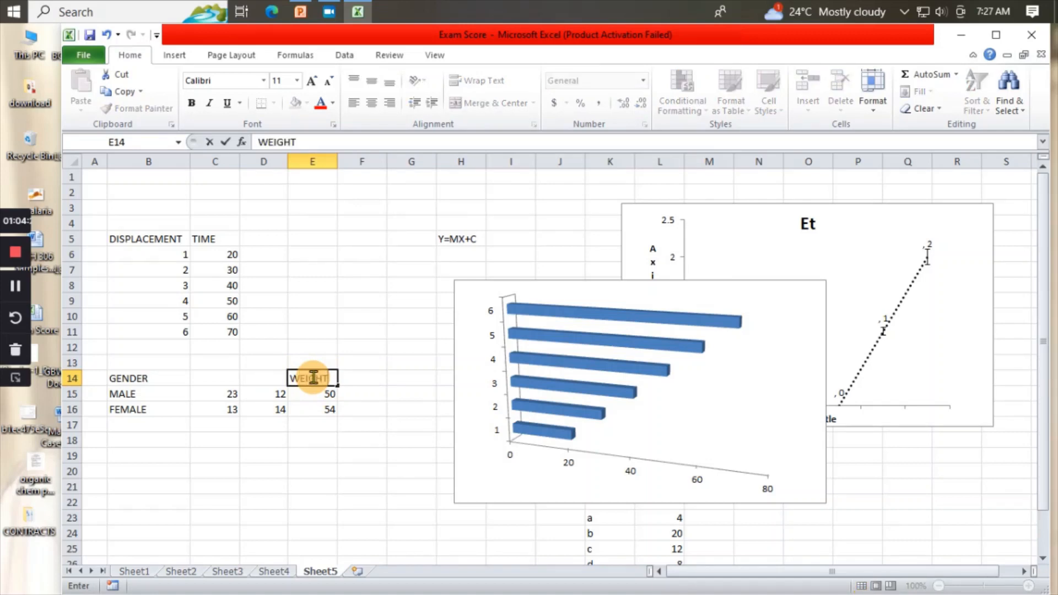
# Add the column headers HEIGHT in D14 and AGE in C14
pyautogui.click(258, 382)
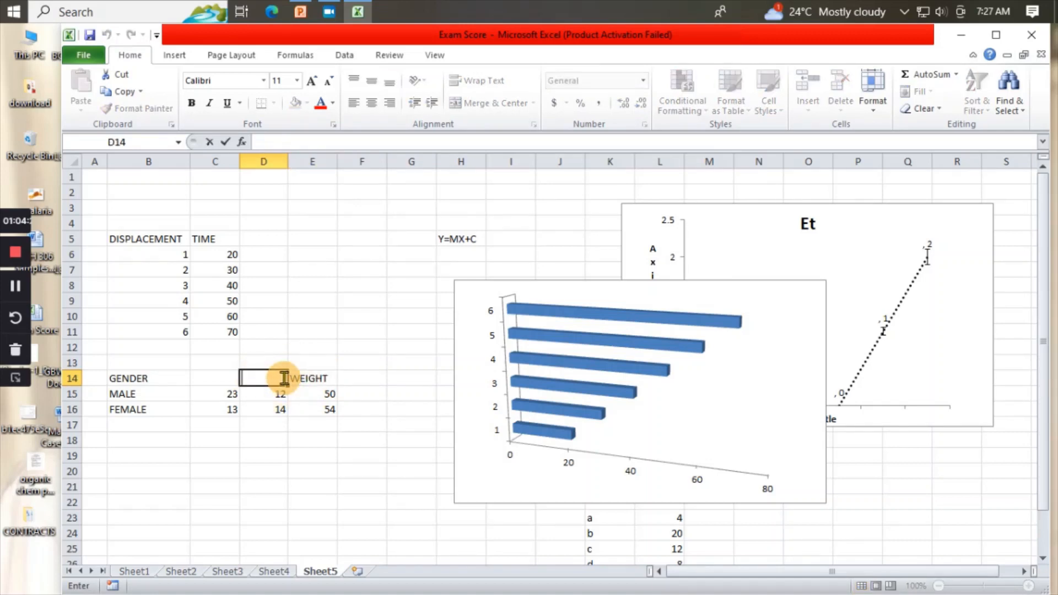
pyautogui.write('HEIGHT')
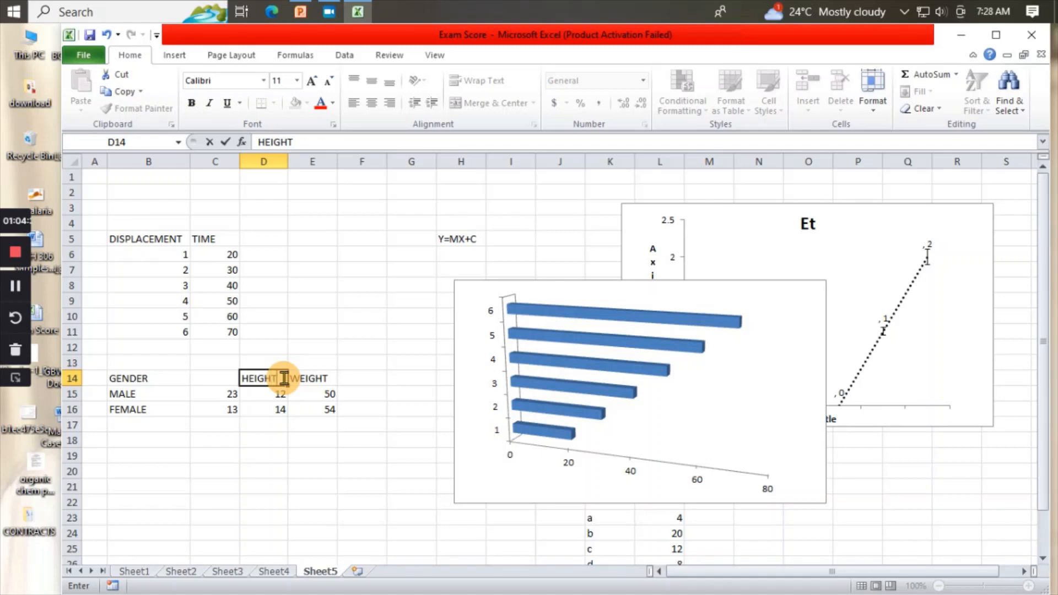
pyautogui.click(211, 379)
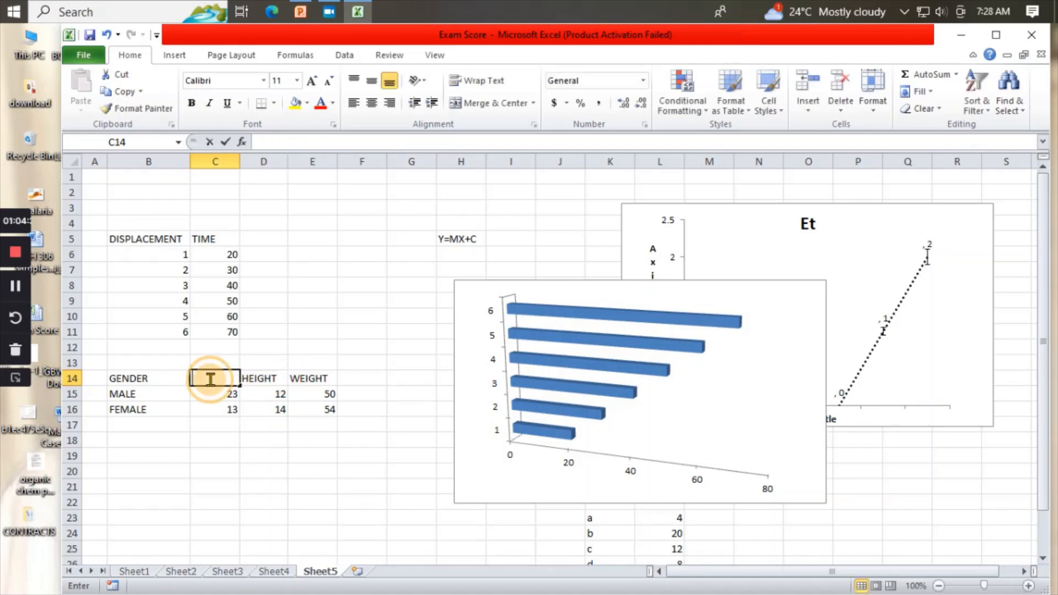
pyautogui.write('AGE')
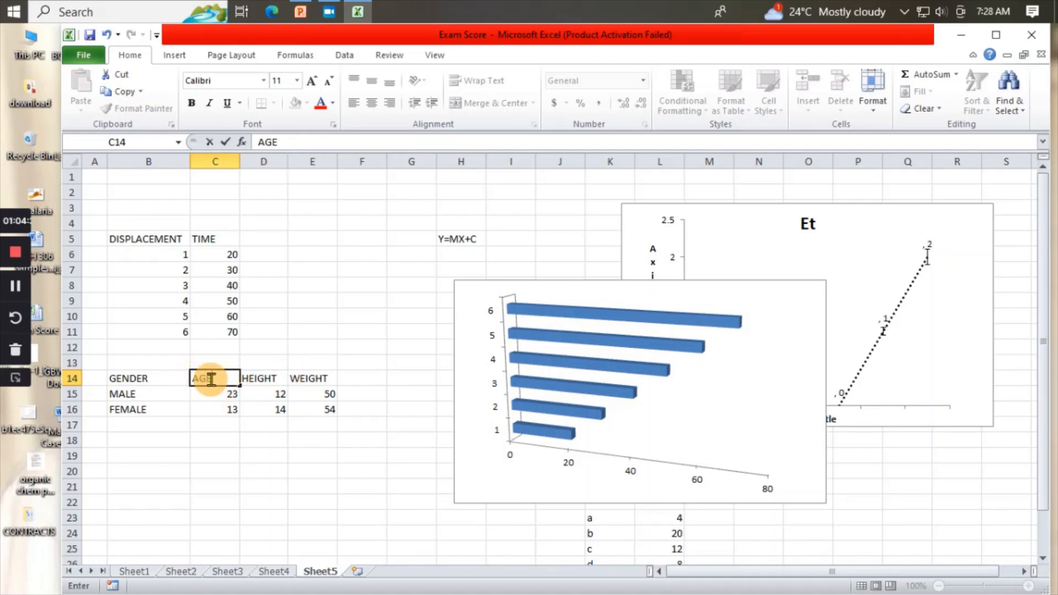
pyautogui.click(245, 472)
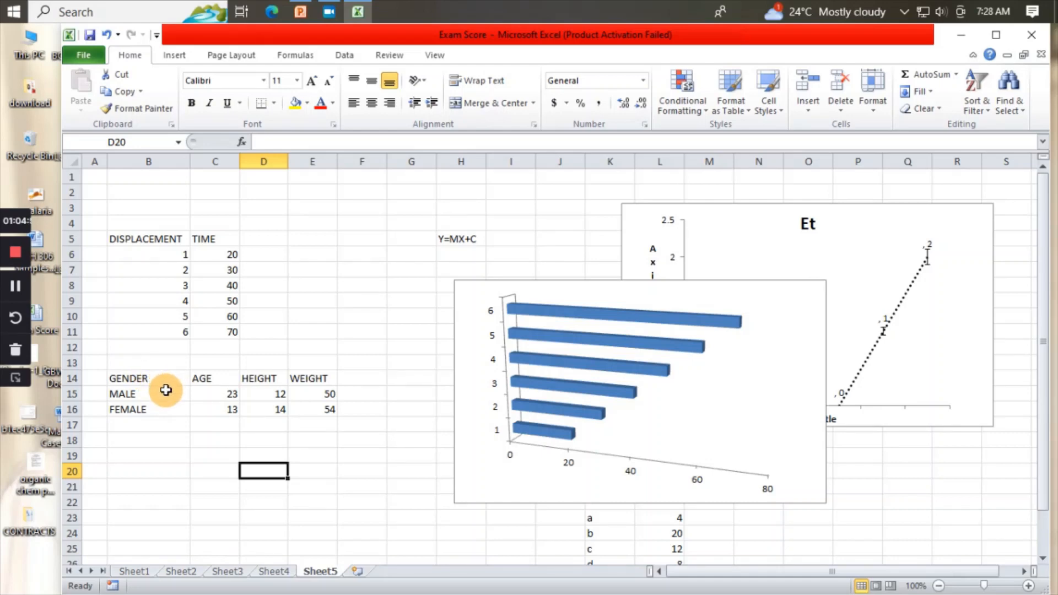
# Try a 2-D clustered column chart of only the MALE and FEMALE rows in B15:E16, and undo it
pyautogui.moveTo(166, 390); pyautogui.dragTo(303, 406)
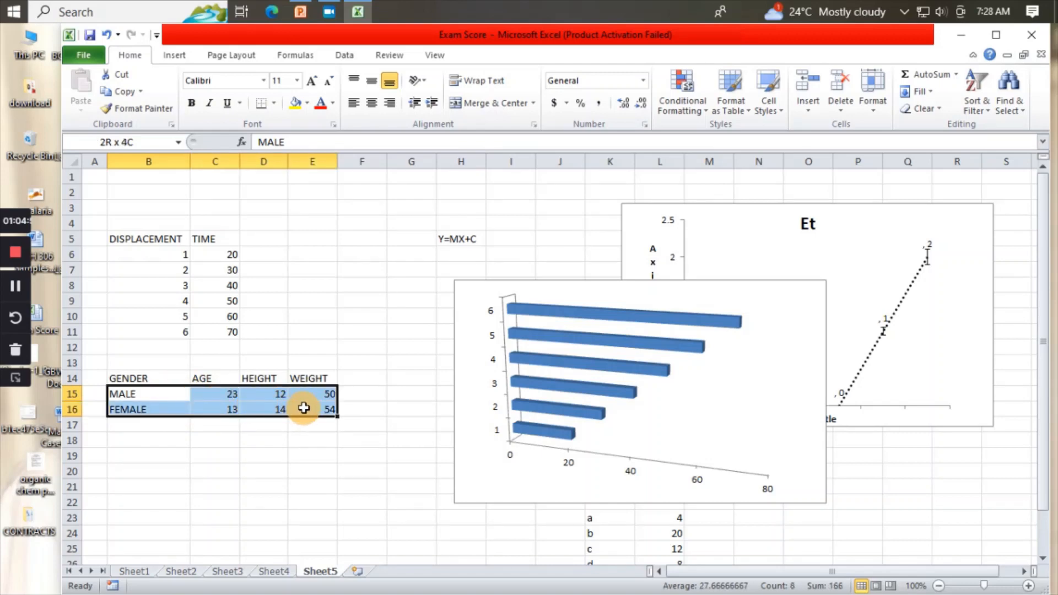
pyautogui.click(175, 61)
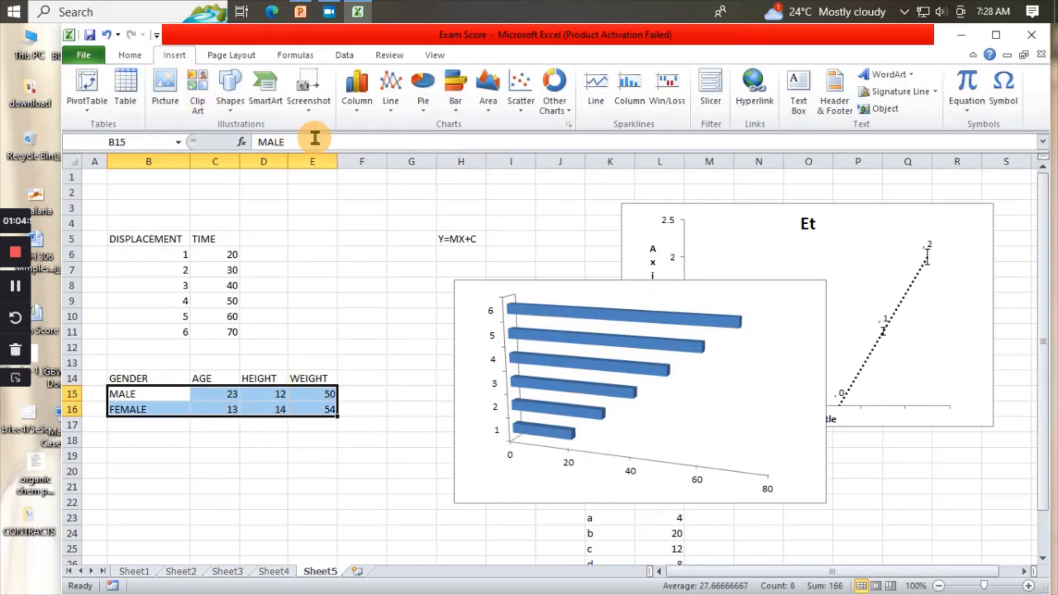
pyautogui.click(359, 114)
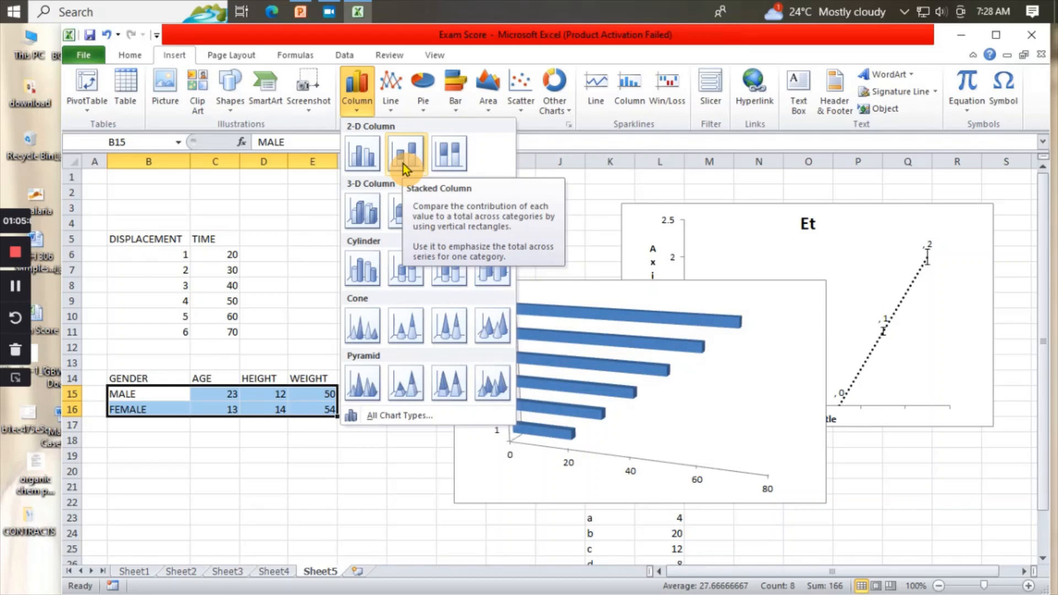
pyautogui.click(371, 169)
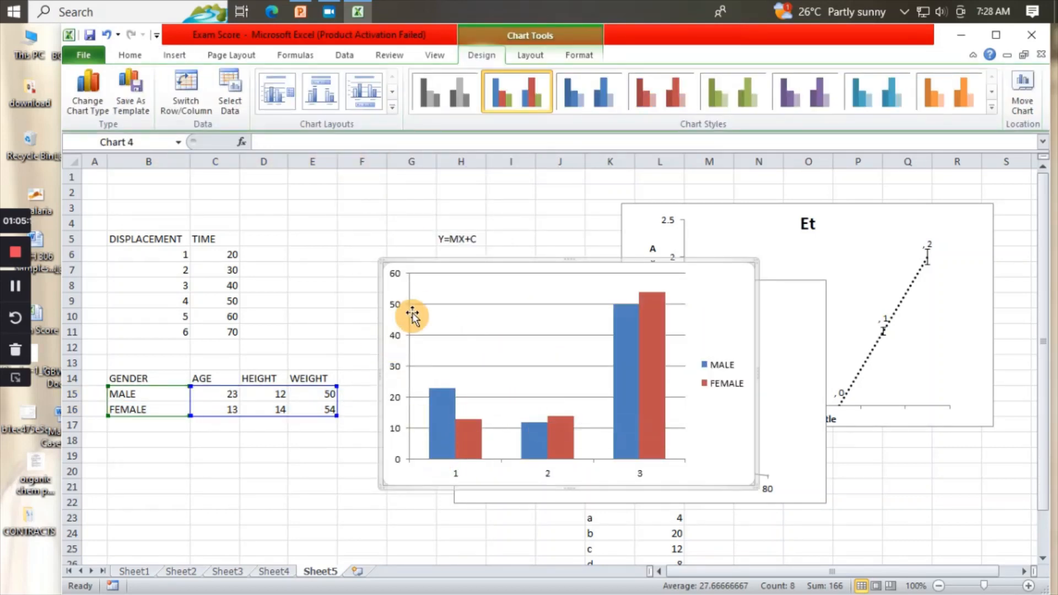
pyautogui.click(15, 288)
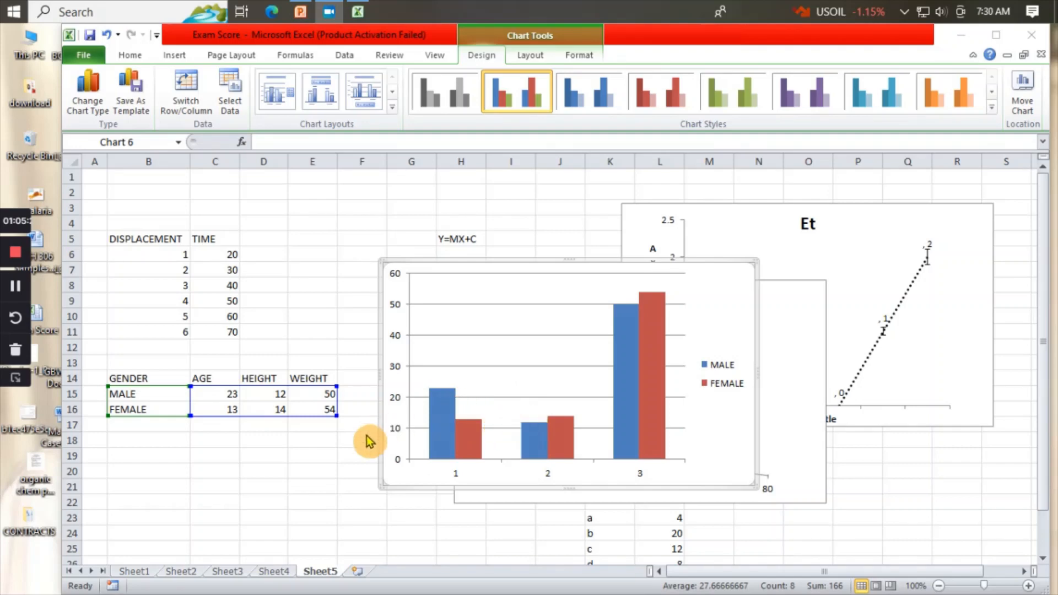
pyautogui.click(107, 39)
pyautogui.click(107, 39)
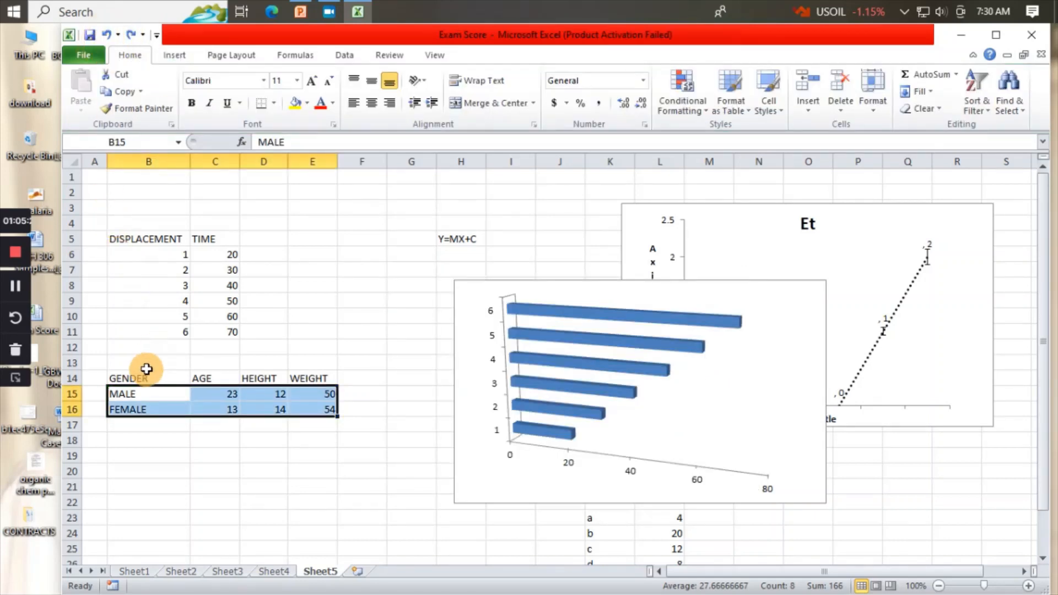
# Insert a 2-D clustered column chart from the full GENDER table in B14:E16, headers included
pyautogui.moveTo(130, 377); pyautogui.dragTo(314, 407)
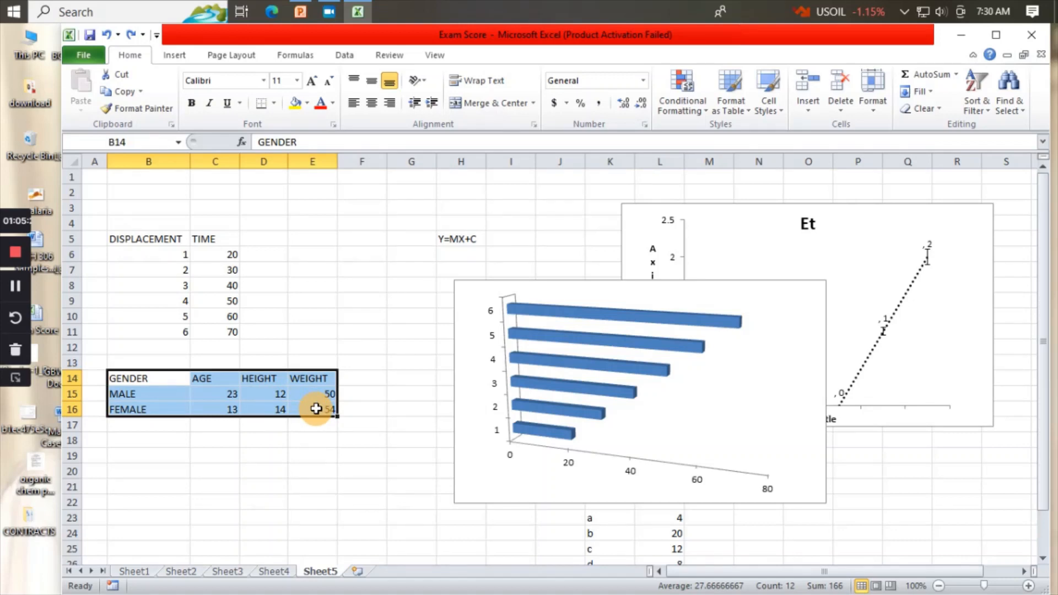
pyautogui.click(174, 54)
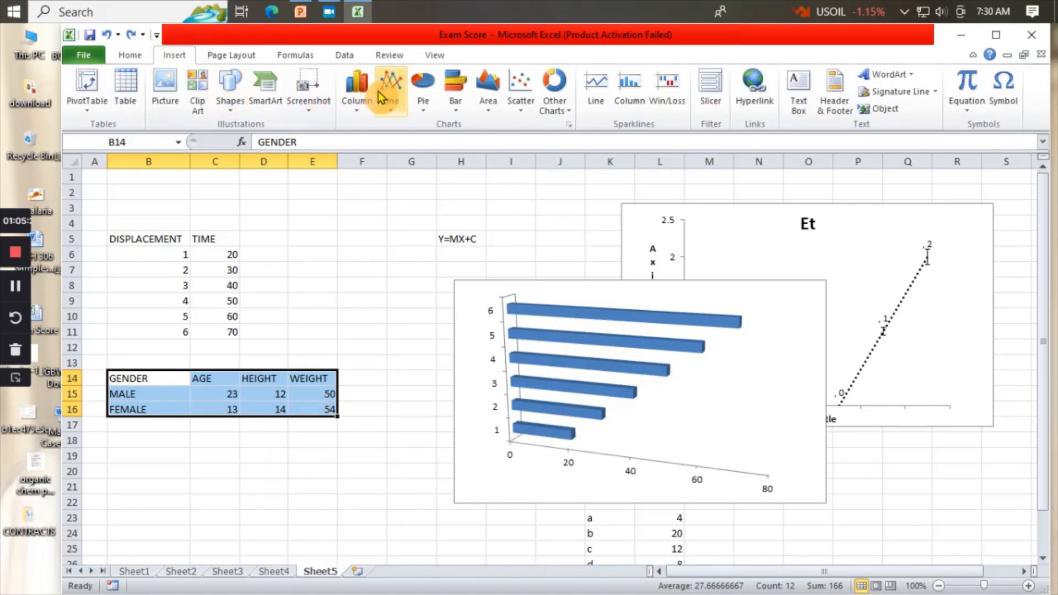
pyautogui.click(356, 91)
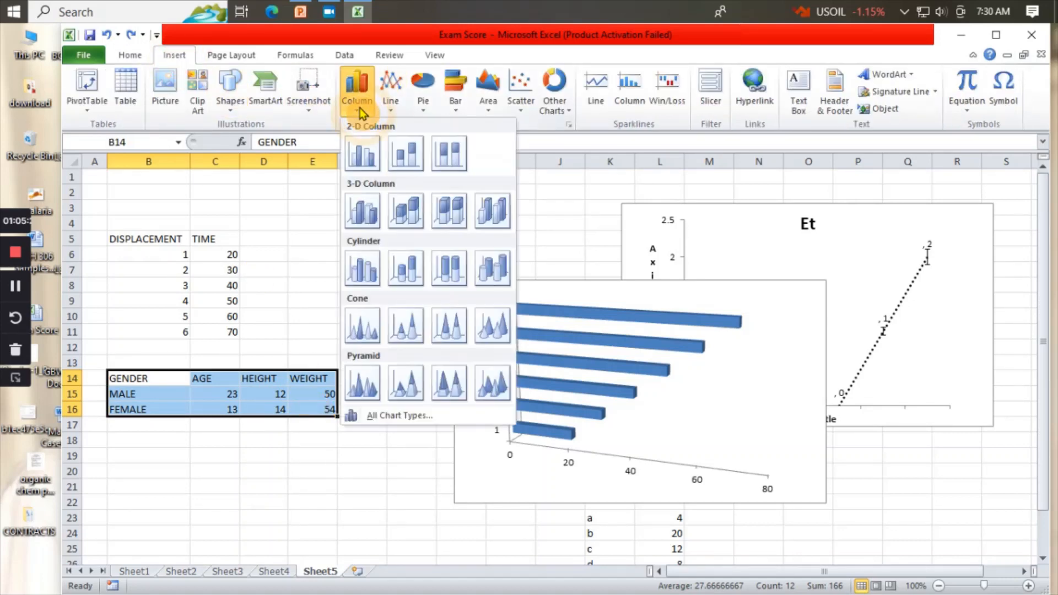
pyautogui.click(369, 158)
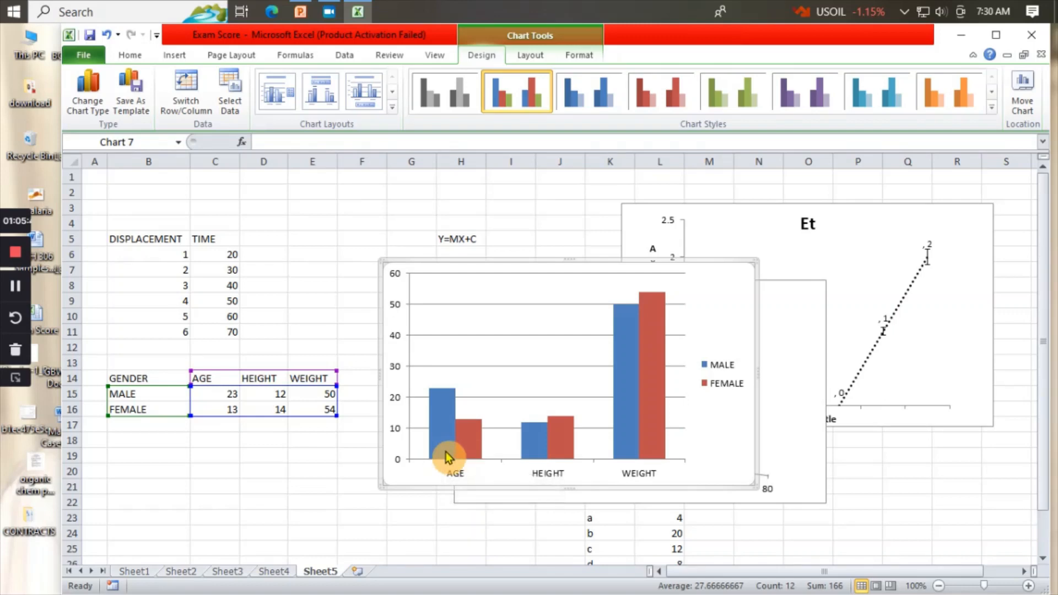
pyautogui.moveTo(437, 455)
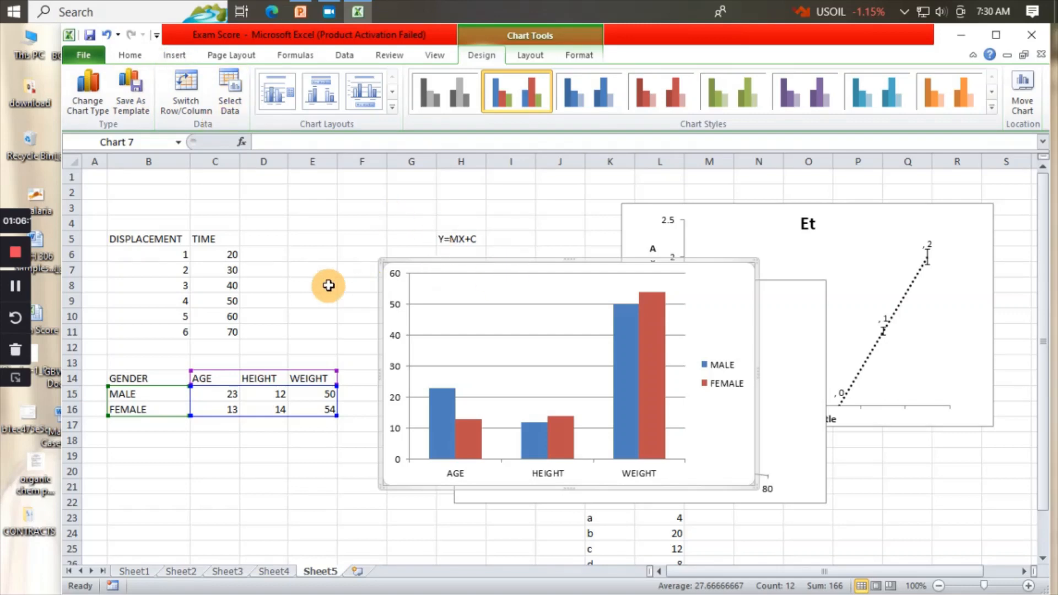
# Undo the clustered column chart and insert a 2-D stacked column chart from the GENDER table in B14:E16 instead
pyautogui.click(107, 35)
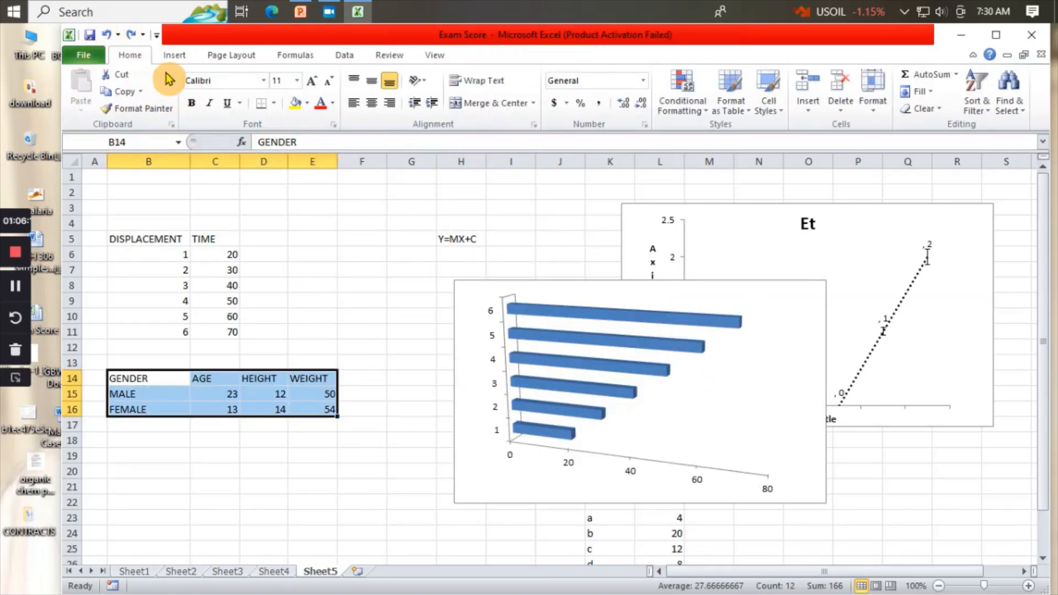
pyautogui.click(175, 55)
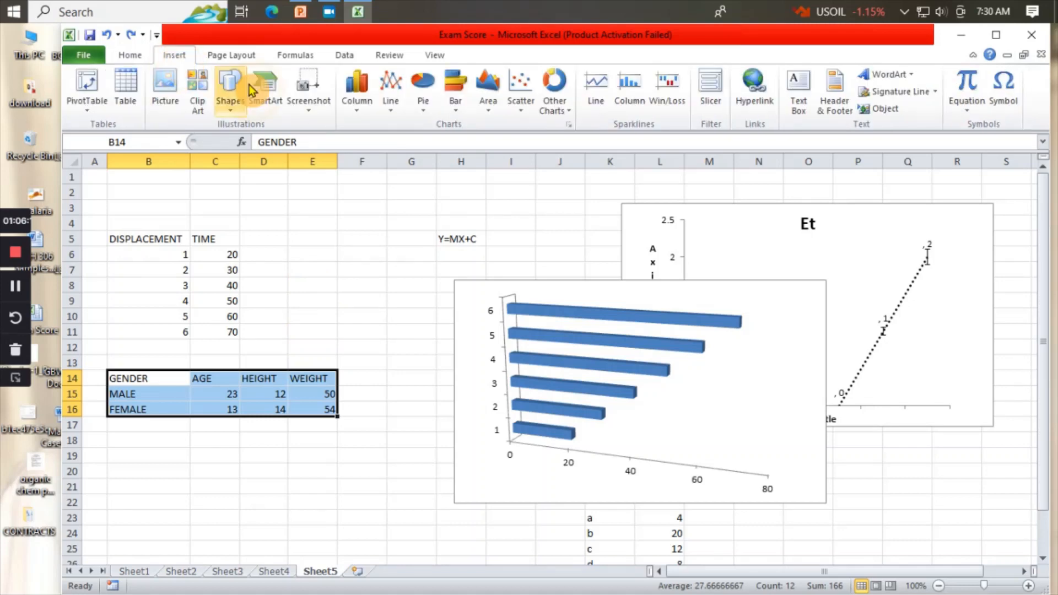
pyautogui.click(363, 110)
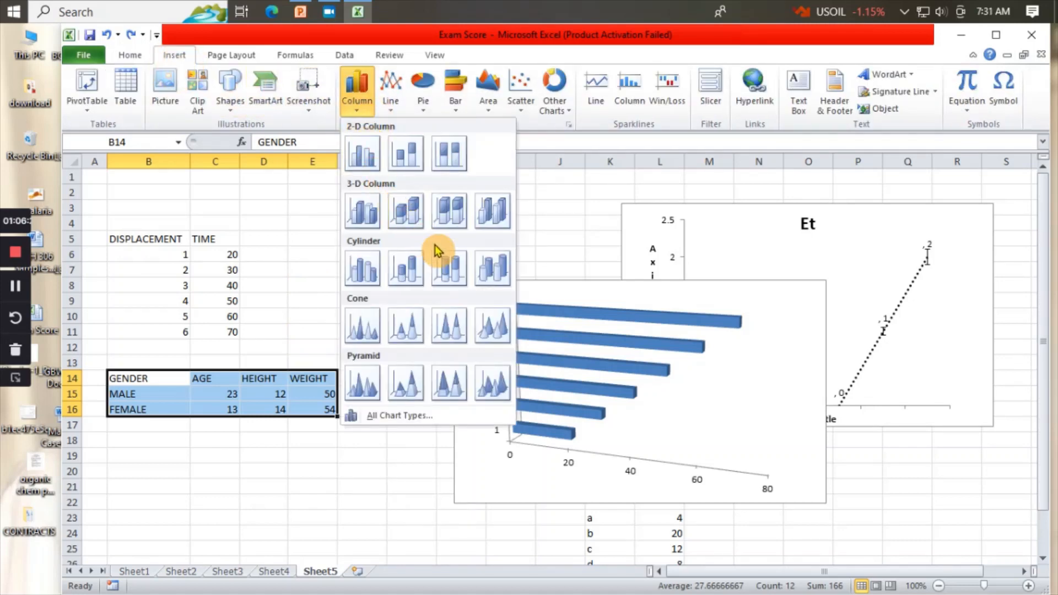
pyautogui.click(412, 157)
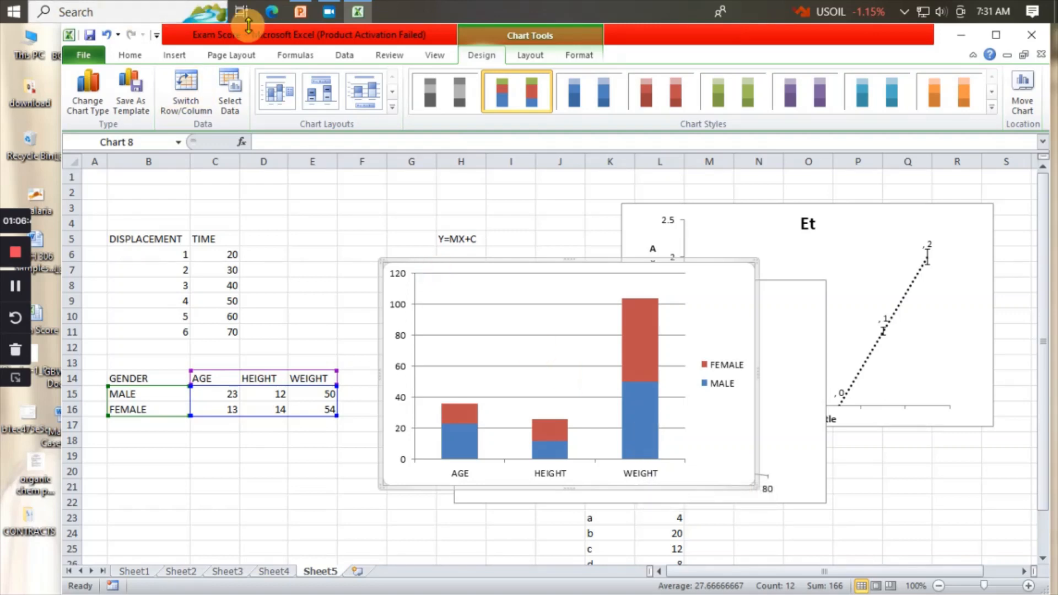
# Check the outline slide in the DATA ANALYSIS PowerPoint presentation, return to the Excel workbook and deselect the chart
pyautogui.click(301, 10)
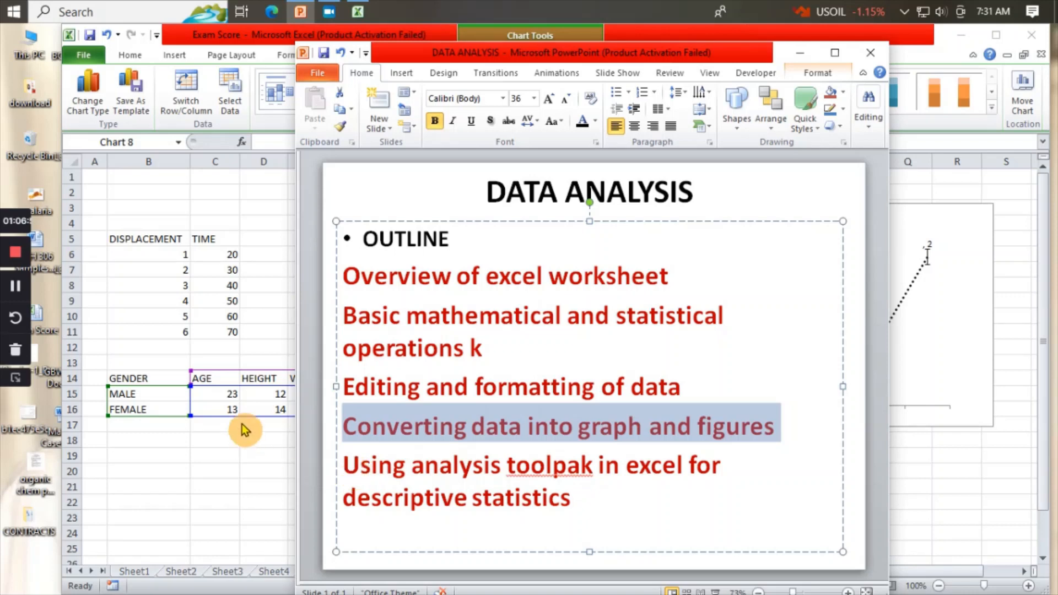
pyautogui.click(223, 221)
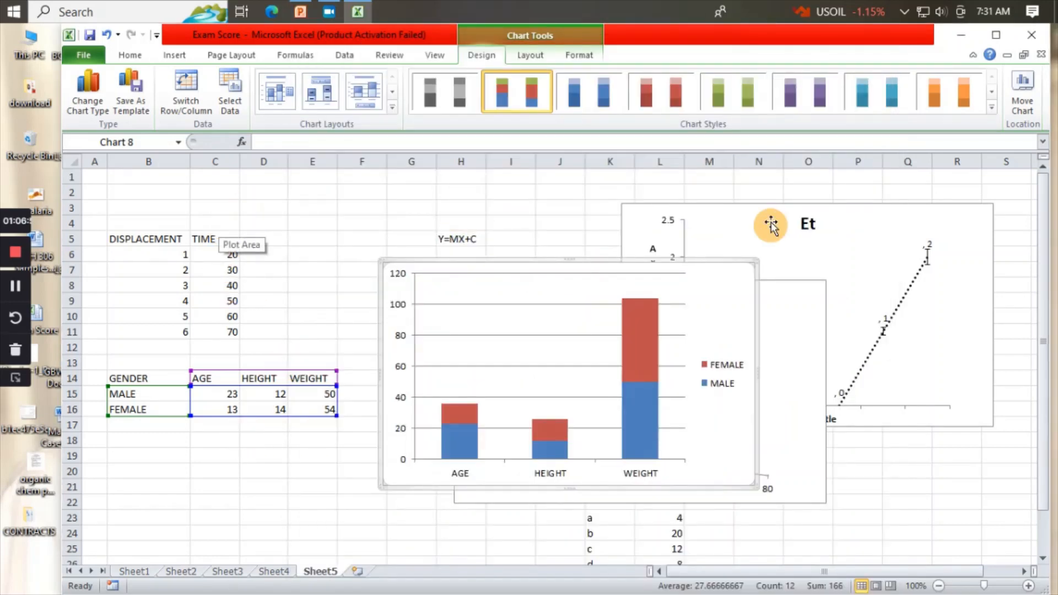
pyautogui.click(463, 194)
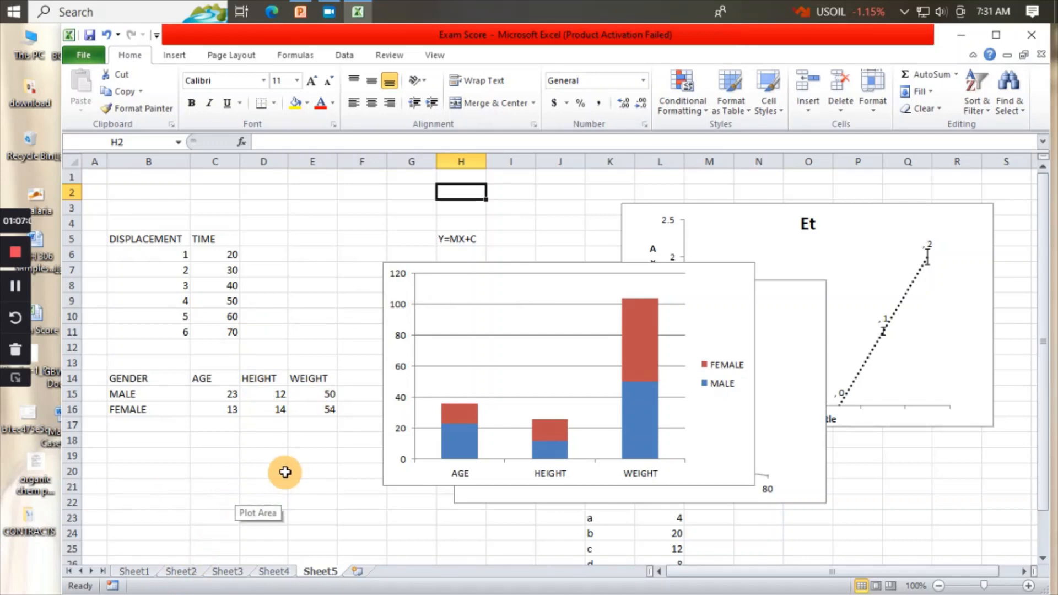
pyautogui.scroll(-8, 286, 462)
pyautogui.scroll(8, 287, 443)
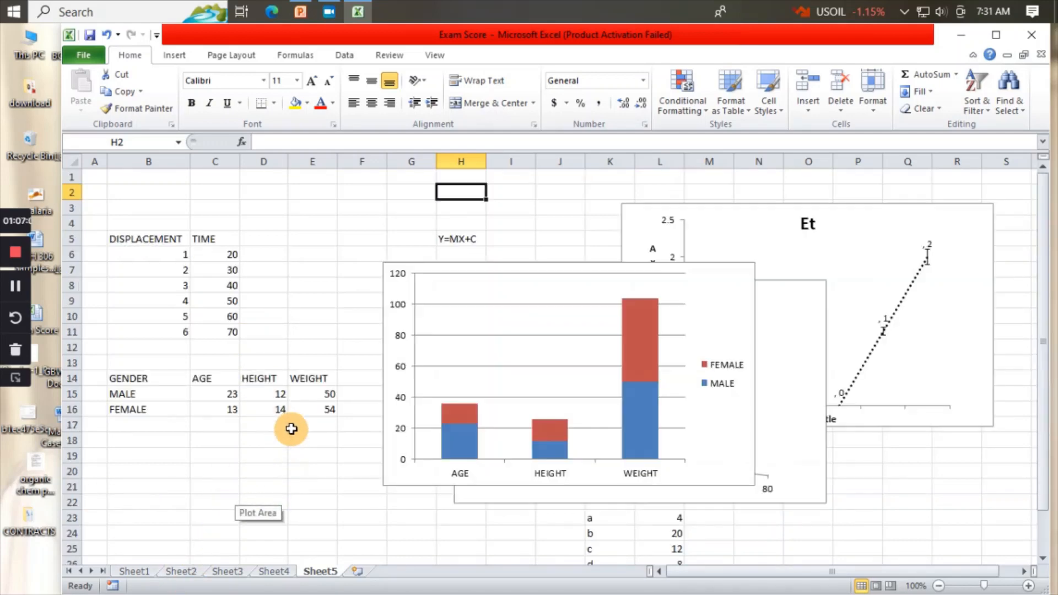
pyautogui.scroll(-8, 275, 443)
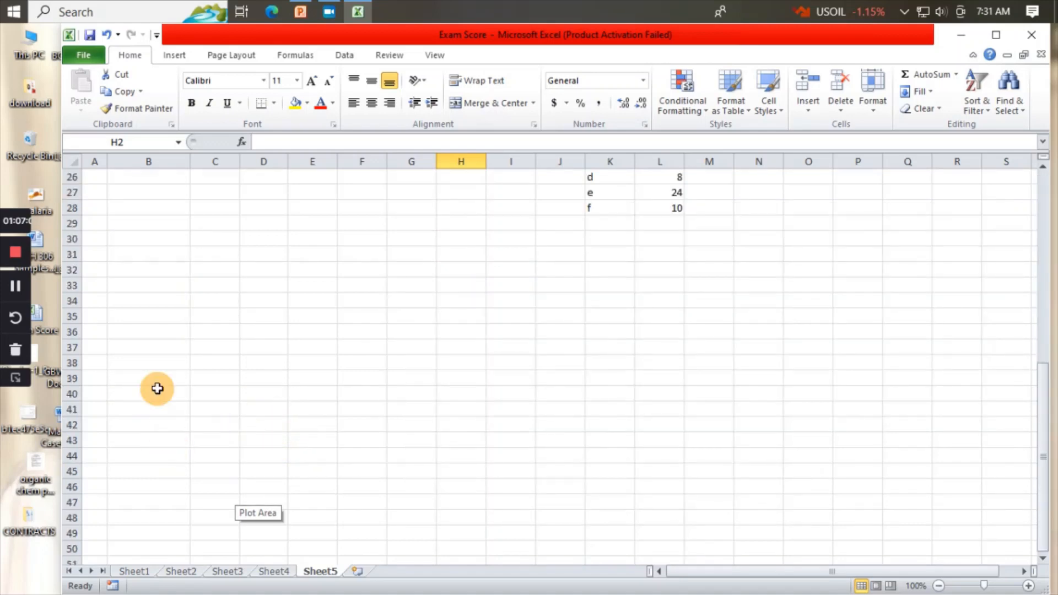
pyautogui.scroll(8, 160, 256)
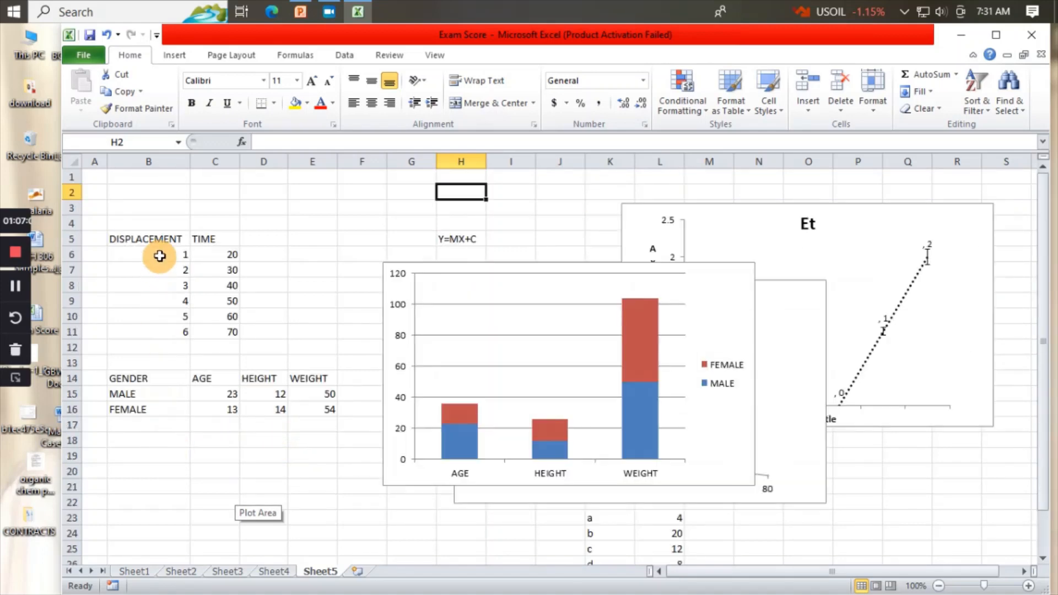
# Enter 437 in B19 and 546 in both B20 and B21
pyautogui.click(156, 454)
pyautogui.write('43')
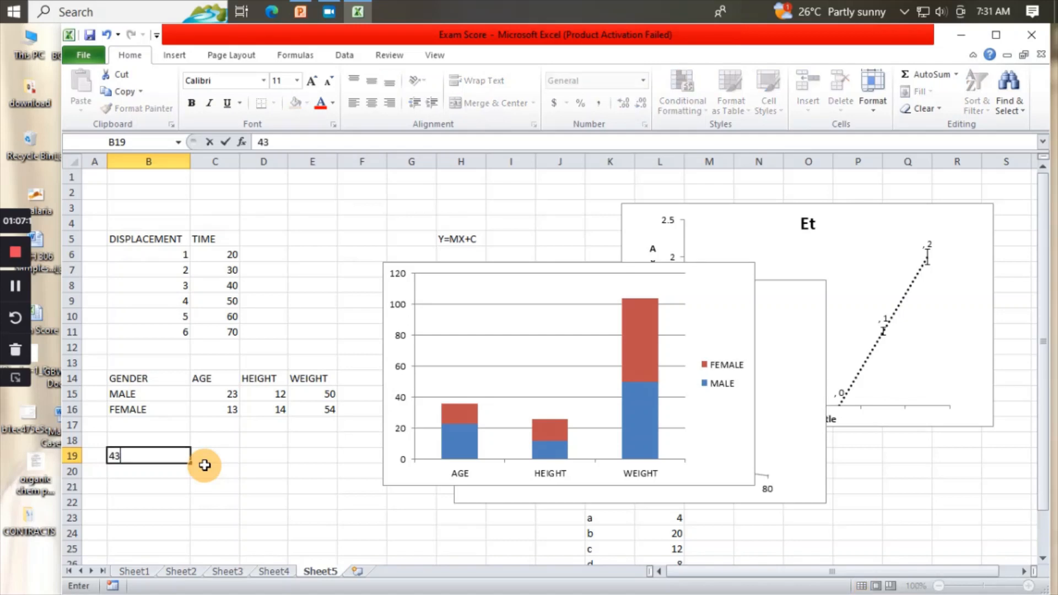
pyautogui.write('7')
pyautogui.press('Return')
pyautogui.write('546')
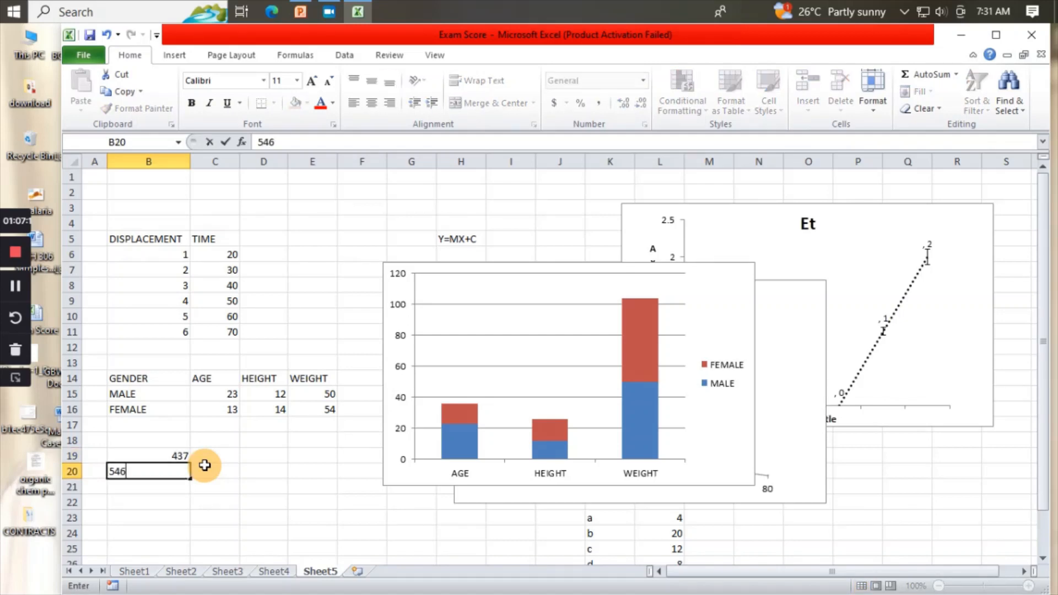
pyautogui.press('Return')
pyautogui.write('546')
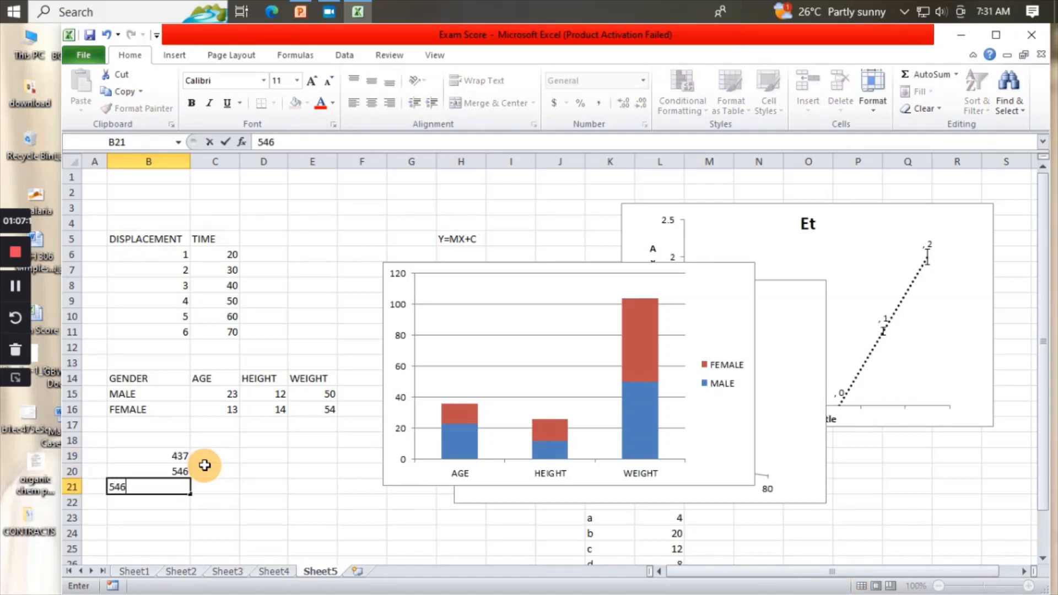
pyautogui.press('Return')
# Enter 433 in B23 and 5 in B25, leaving B22 and B24 blank
pyautogui.press('Return')
pyautogui.write('433')
pyautogui.press('Return')
pyautogui.press('Return')
pyautogui.write('5')
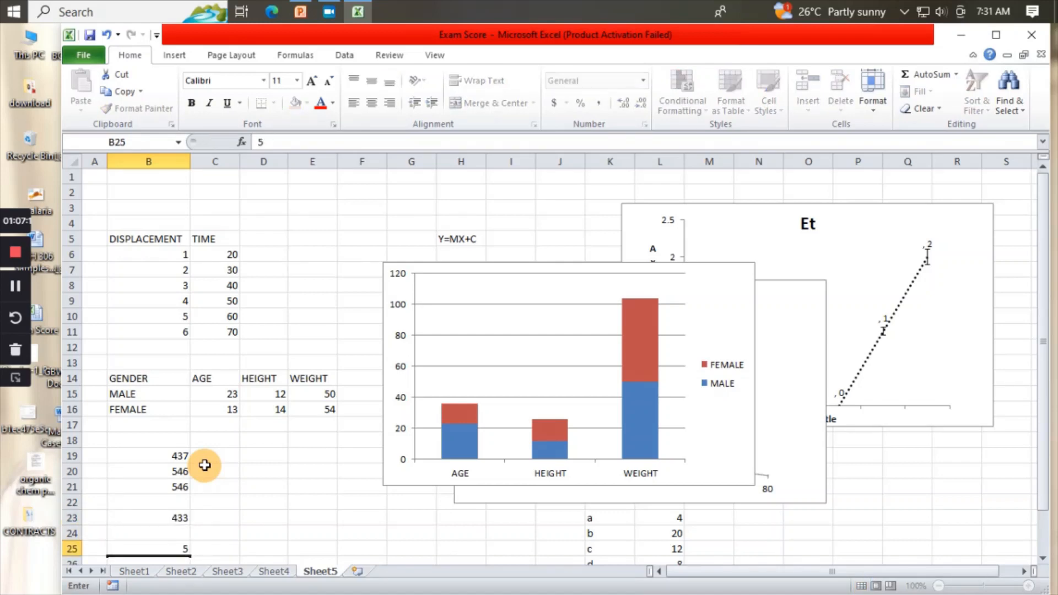
pyautogui.press('Return')
# Fill the gaps in the number column with 43 in B24 and W in B22
pyautogui.press('Up')
pyautogui.press('Up')
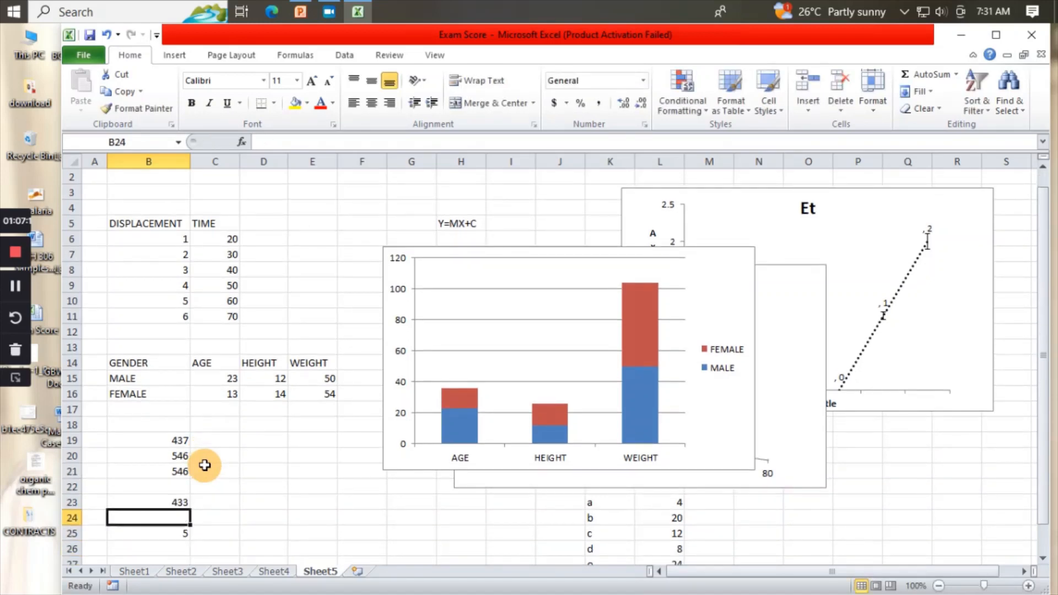
pyautogui.write('43')
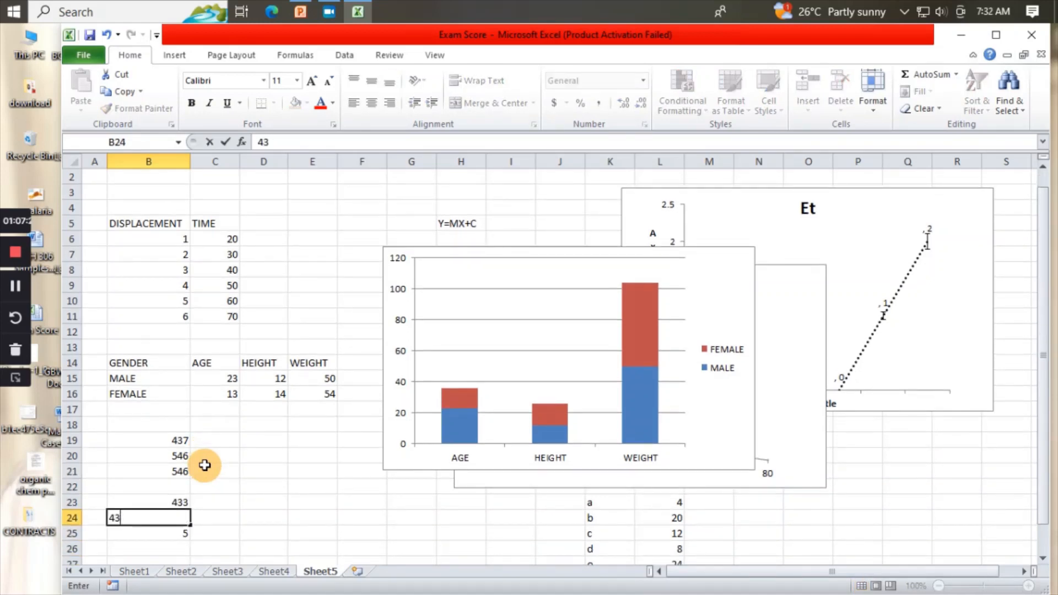
pyautogui.press('Up')
pyautogui.press('Up')
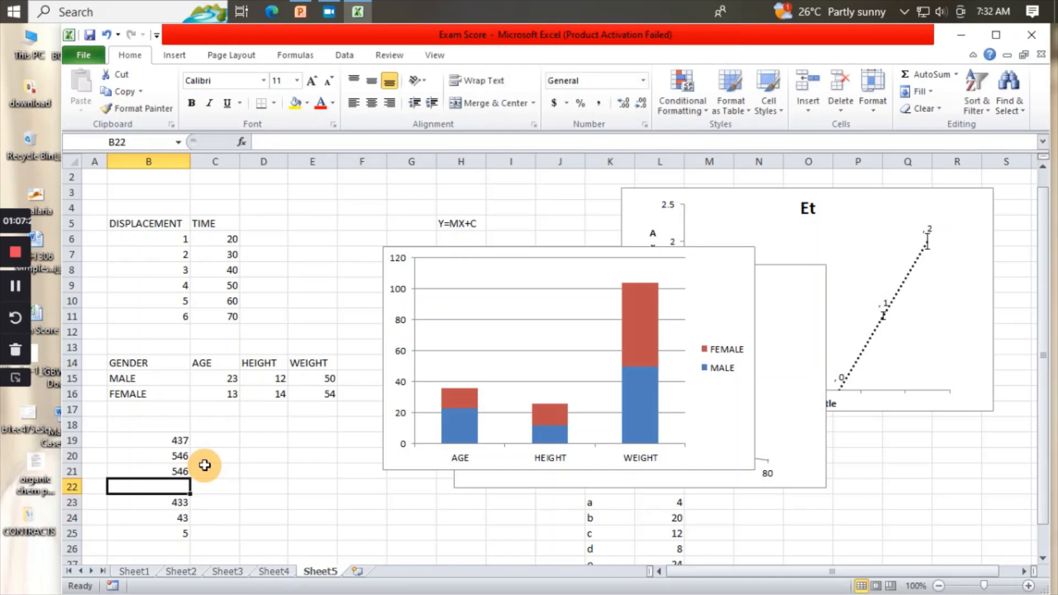
pyautogui.write('W')
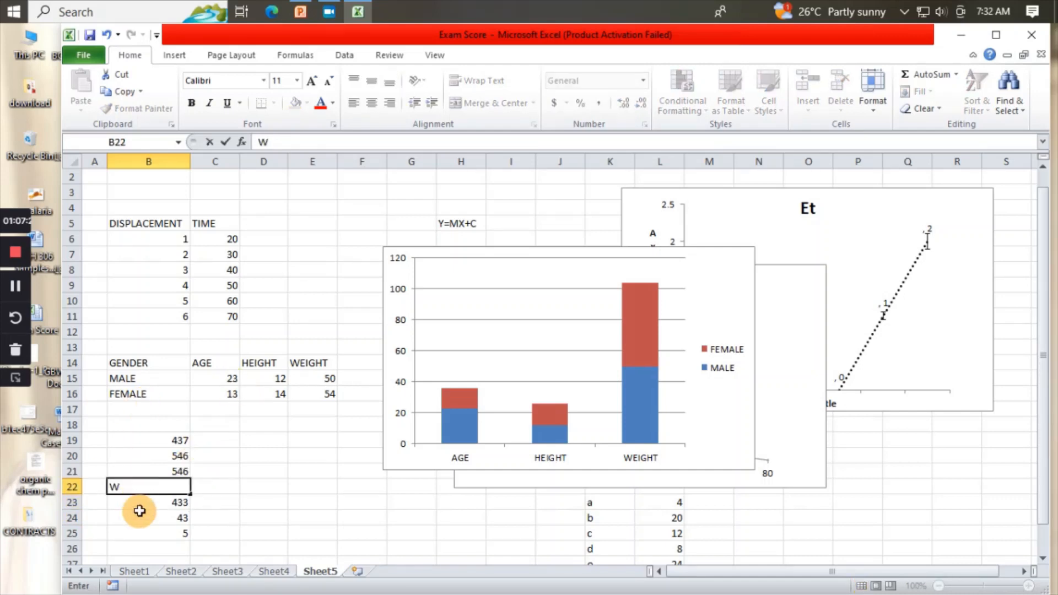
# Select the converted scores in C2:C16 on Sheet1 and open the Data Analysis tools
pyautogui.click(134, 572)
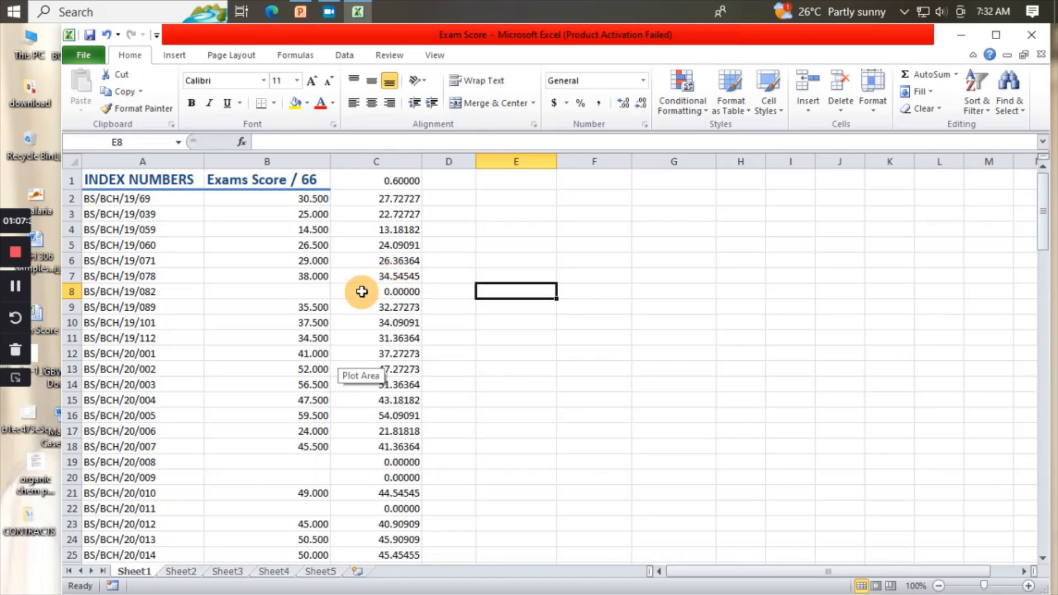
pyautogui.moveTo(367, 198); pyautogui.dragTo(388, 417)
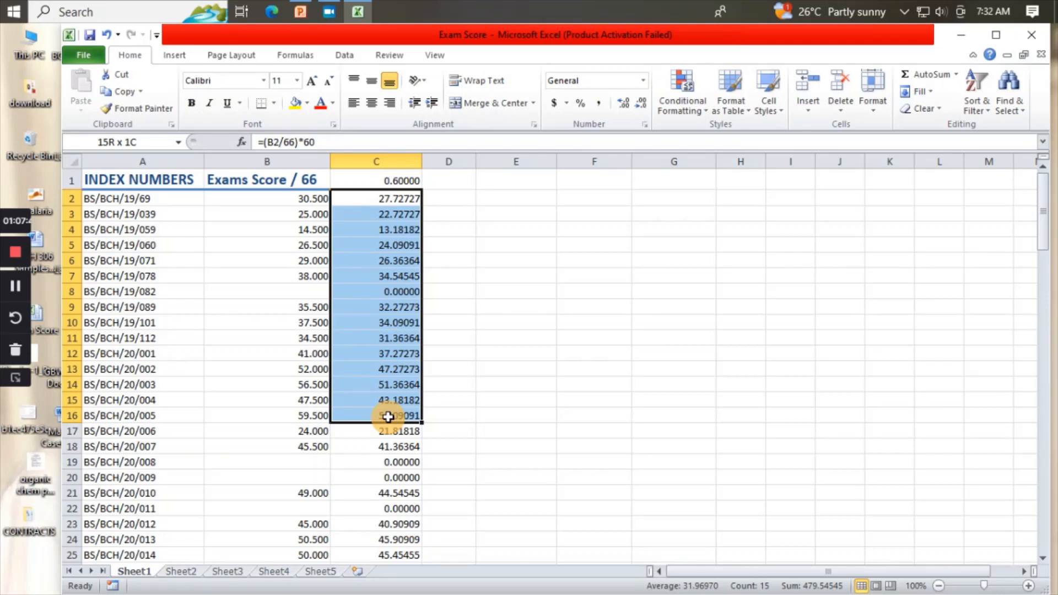
pyautogui.click(345, 55)
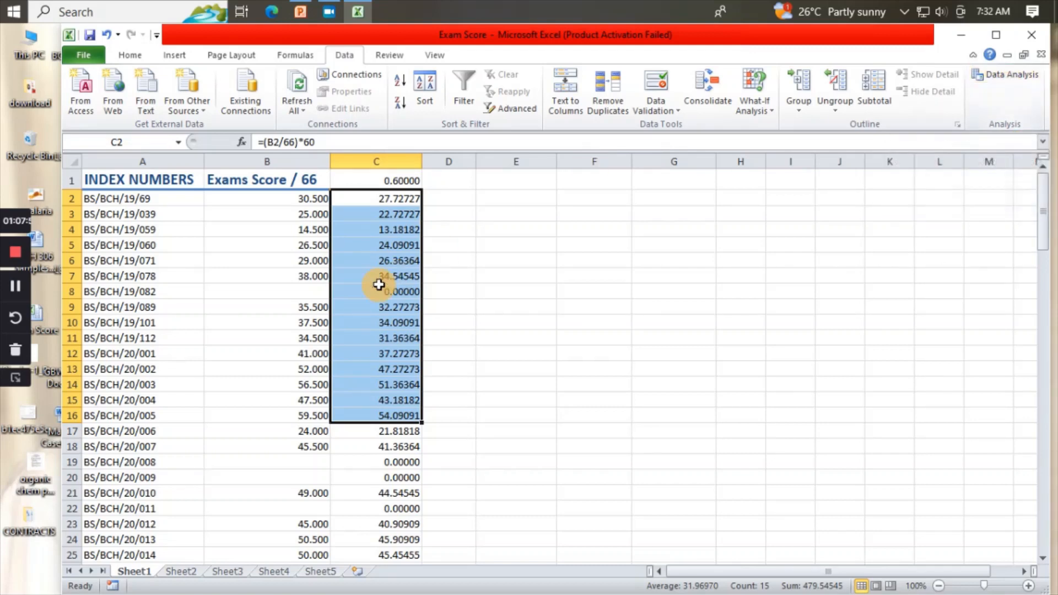
pyautogui.click(1011, 78)
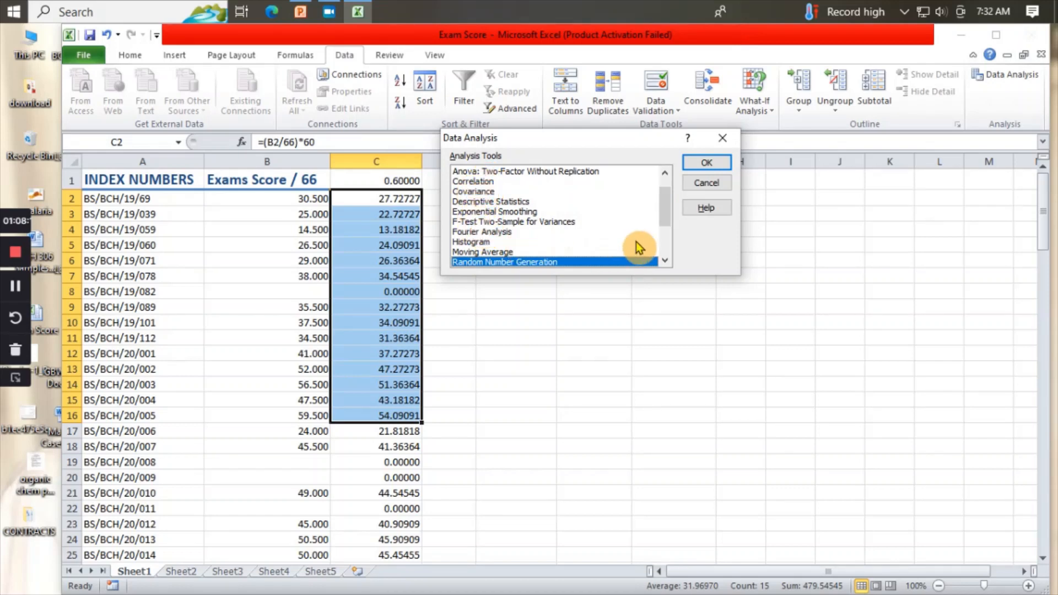
# Look through the list of analysis tools and open Descriptive Statistics
pyautogui.moveTo(664, 209); pyautogui.dragTo(665, 216)
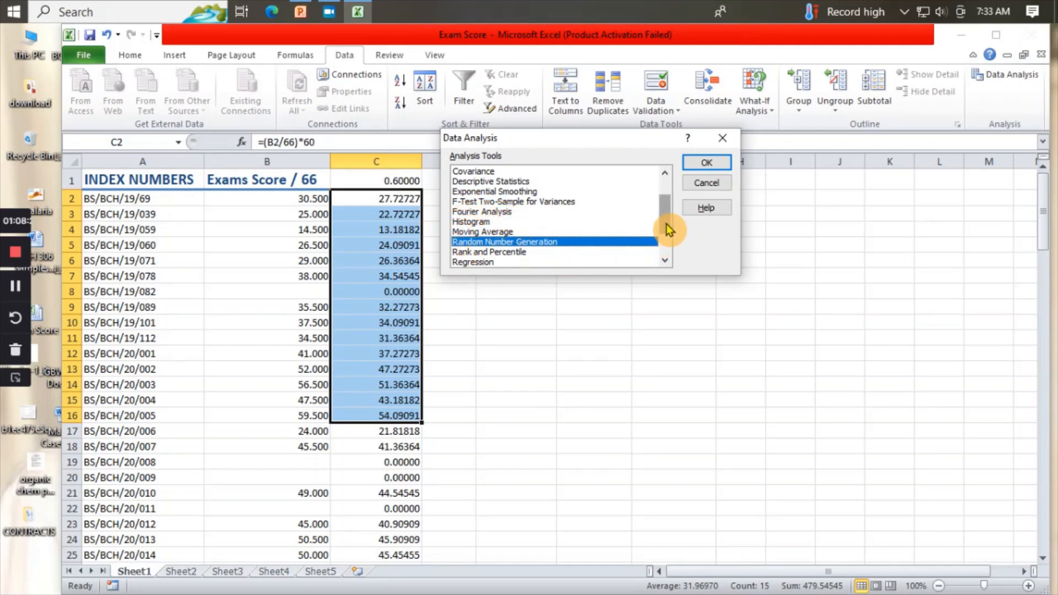
pyautogui.moveTo(666, 225); pyautogui.dragTo(668, 235)
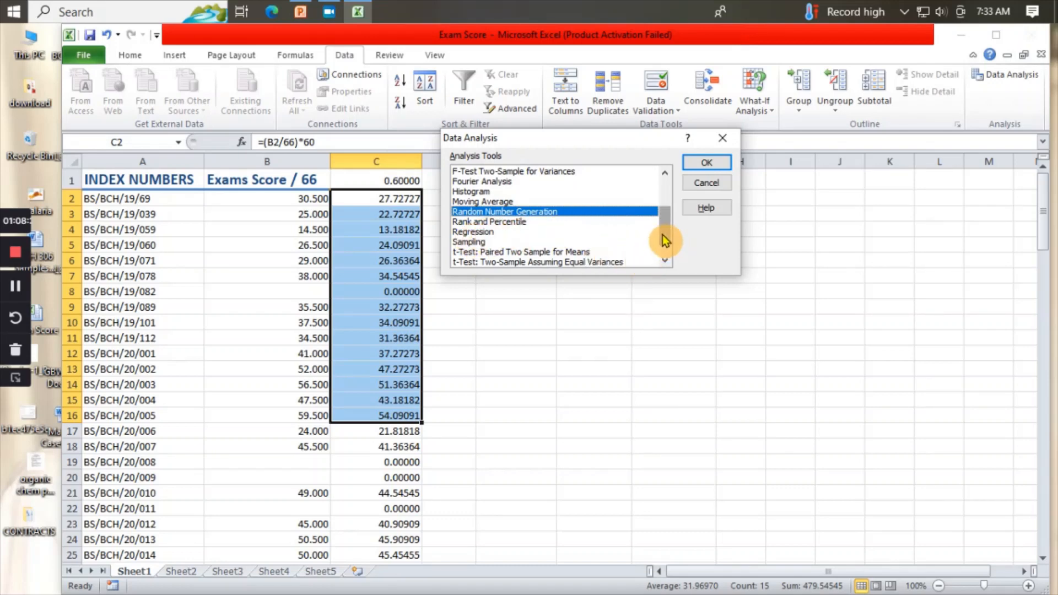
pyautogui.moveTo(665, 241); pyautogui.dragTo(666, 246)
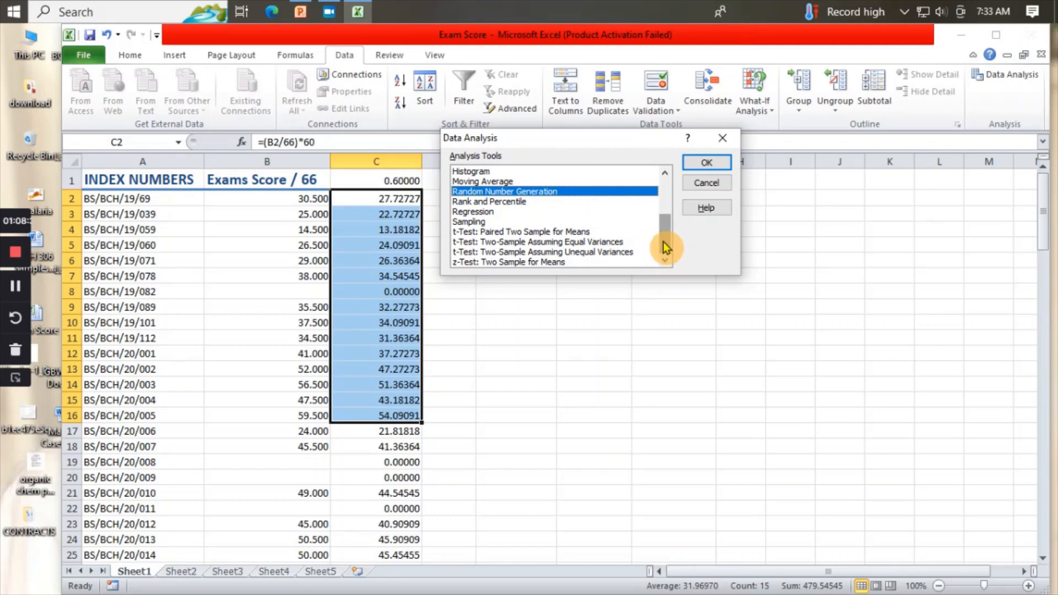
pyautogui.moveTo(665, 233); pyautogui.dragTo(667, 186)
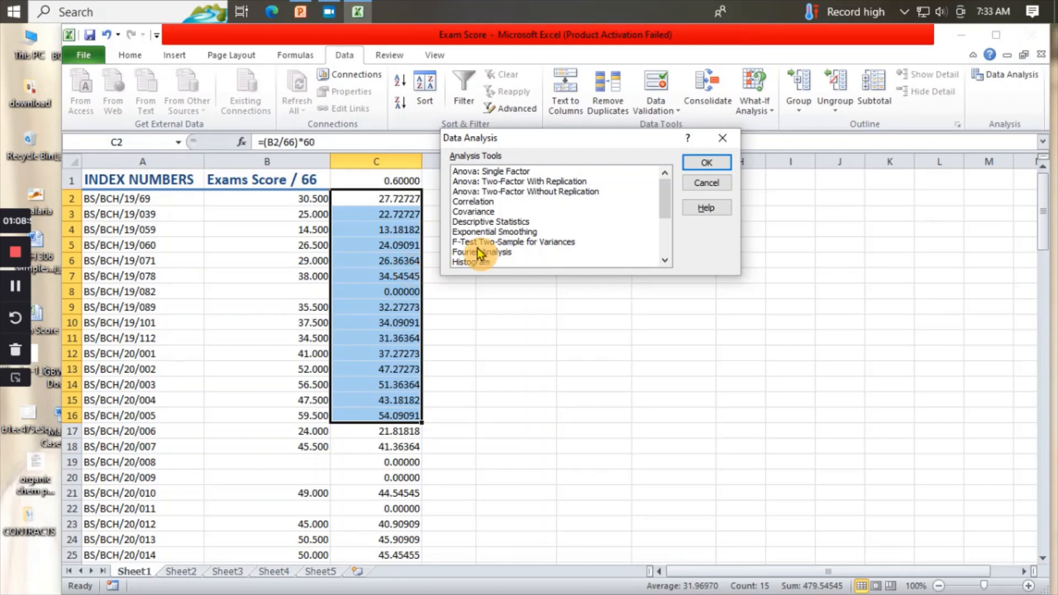
pyautogui.doubleClick(488, 222)
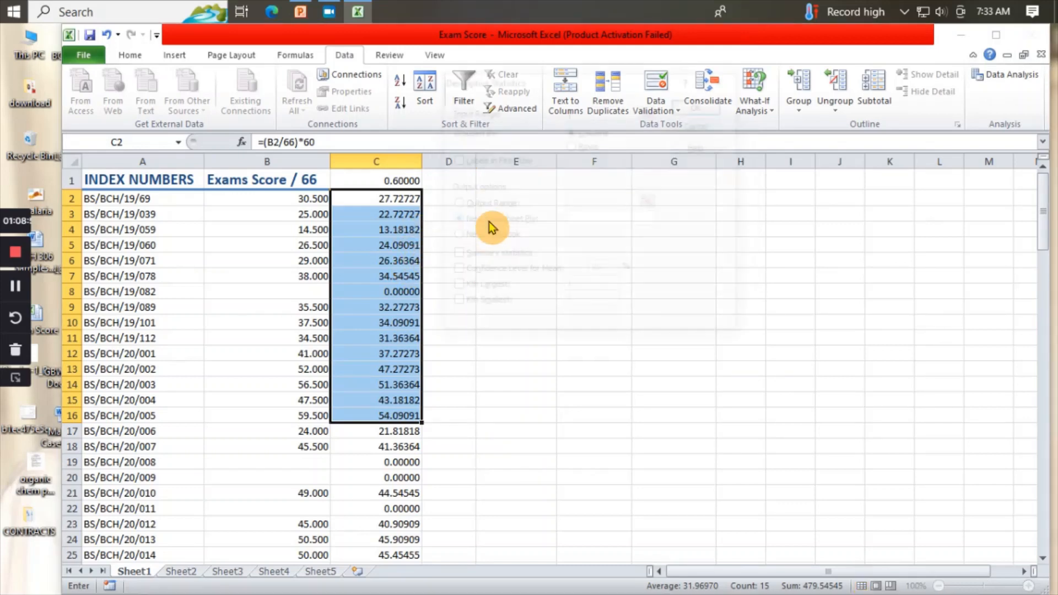